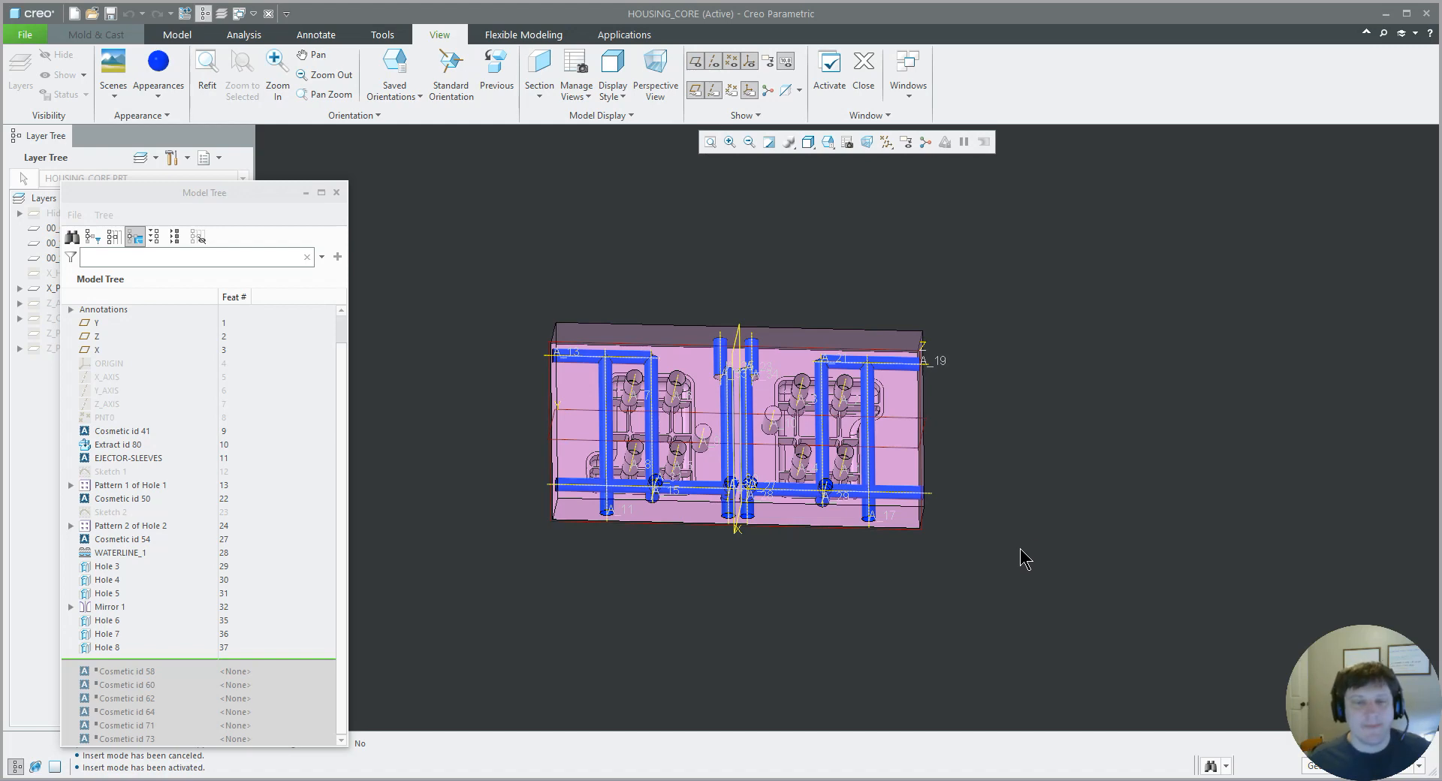
- Delete the features from Hole 3 through Hole 8, including Mirror 1, from the housing core
mouse_move(1026, 560)
middle_down()
mouse_move(989, 564)
mouse_move(994, 579)
mouse_move(989, 557)
mouse_move(989, 573)
middle_up()
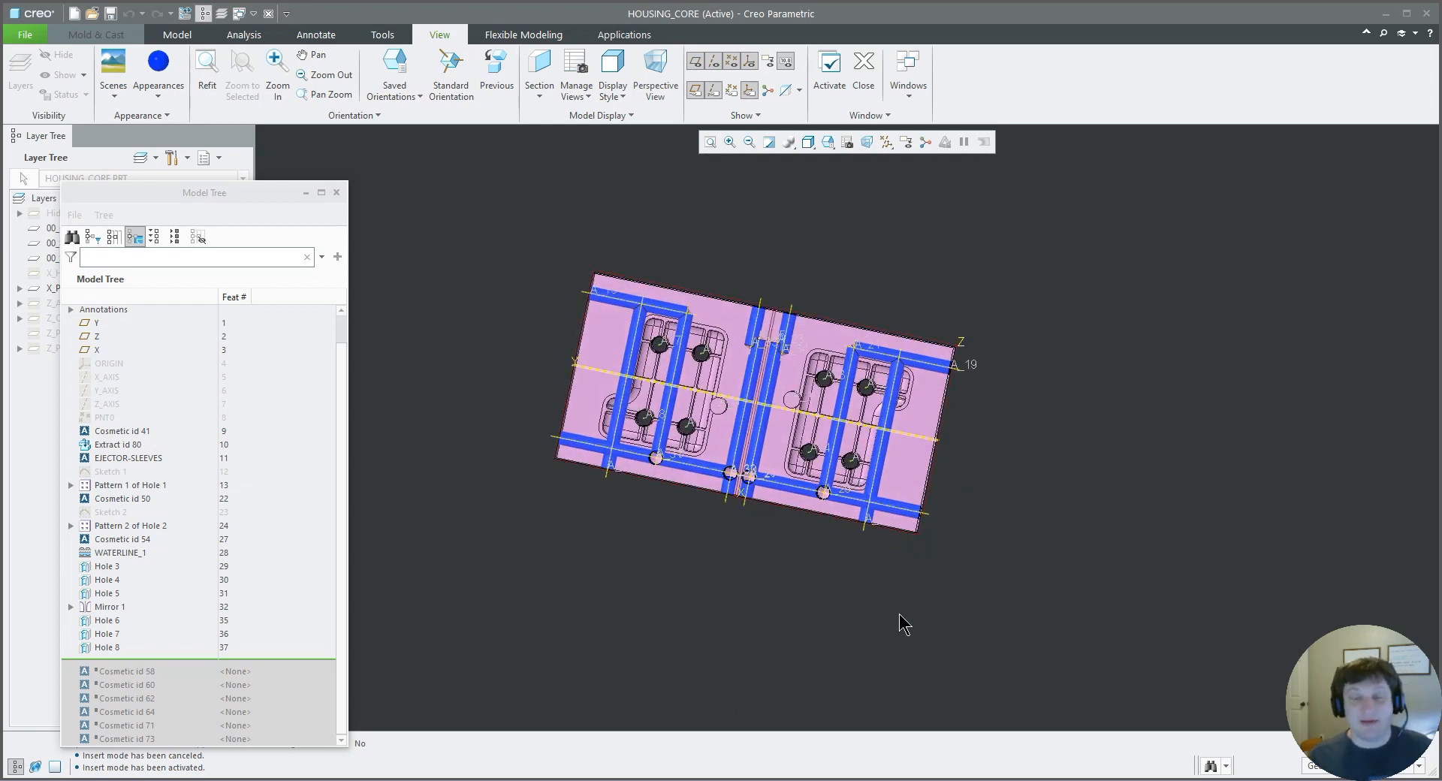
middle_drag(886, 621, 872, 603)
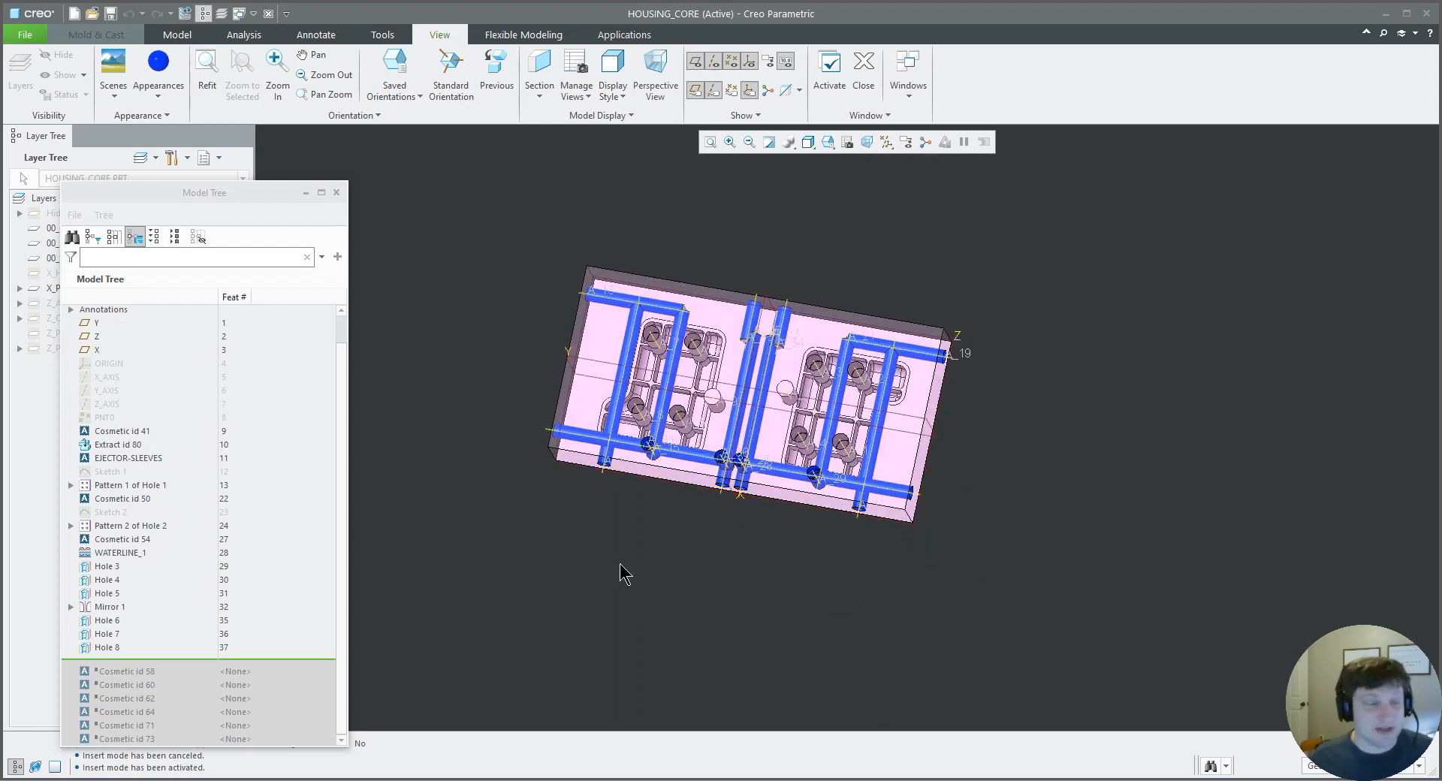
click(106, 648)
shift+click(91, 568)
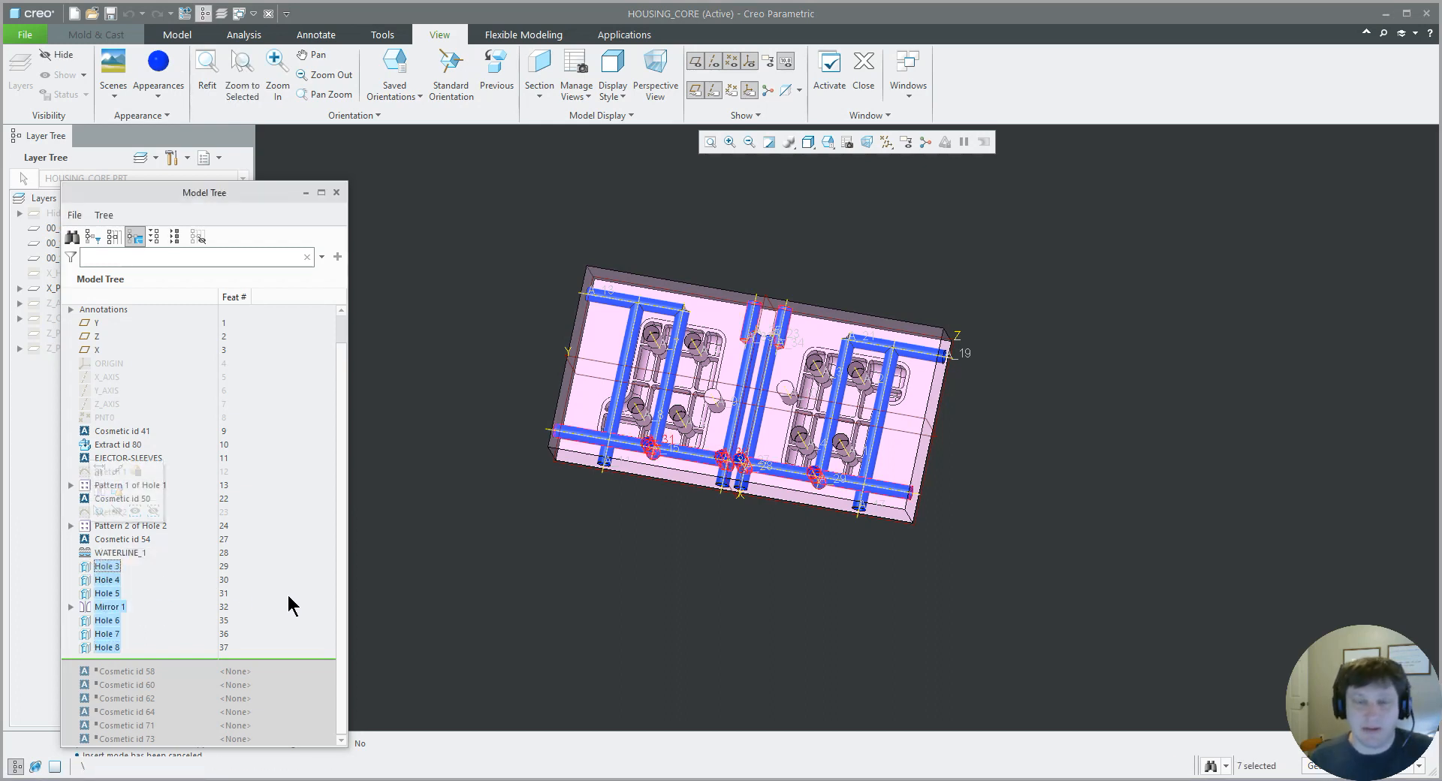
key(Delete)
click(680, 417)
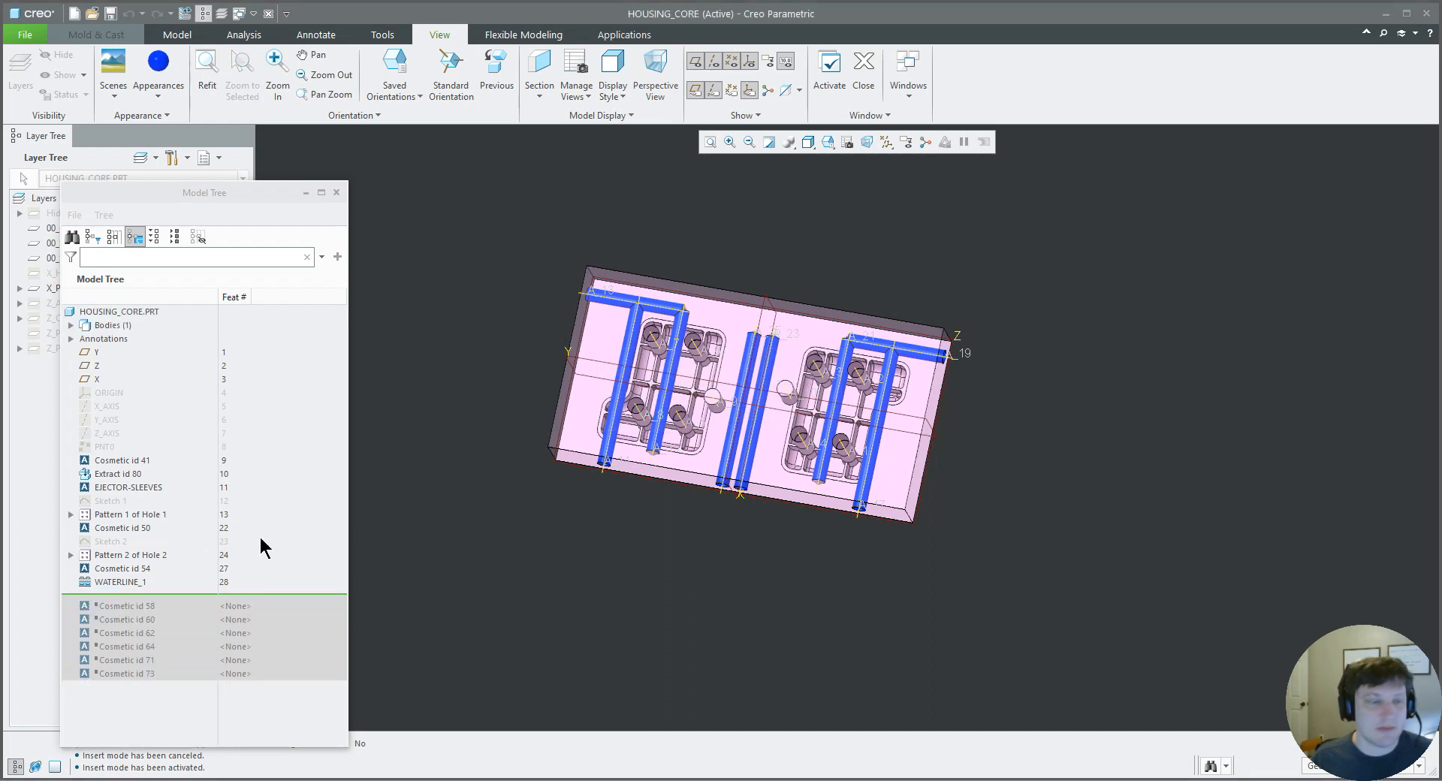
- Redefine the Circuit element of WATERLINE_1 and orient its sketch parallel to the screen
click(128, 582)
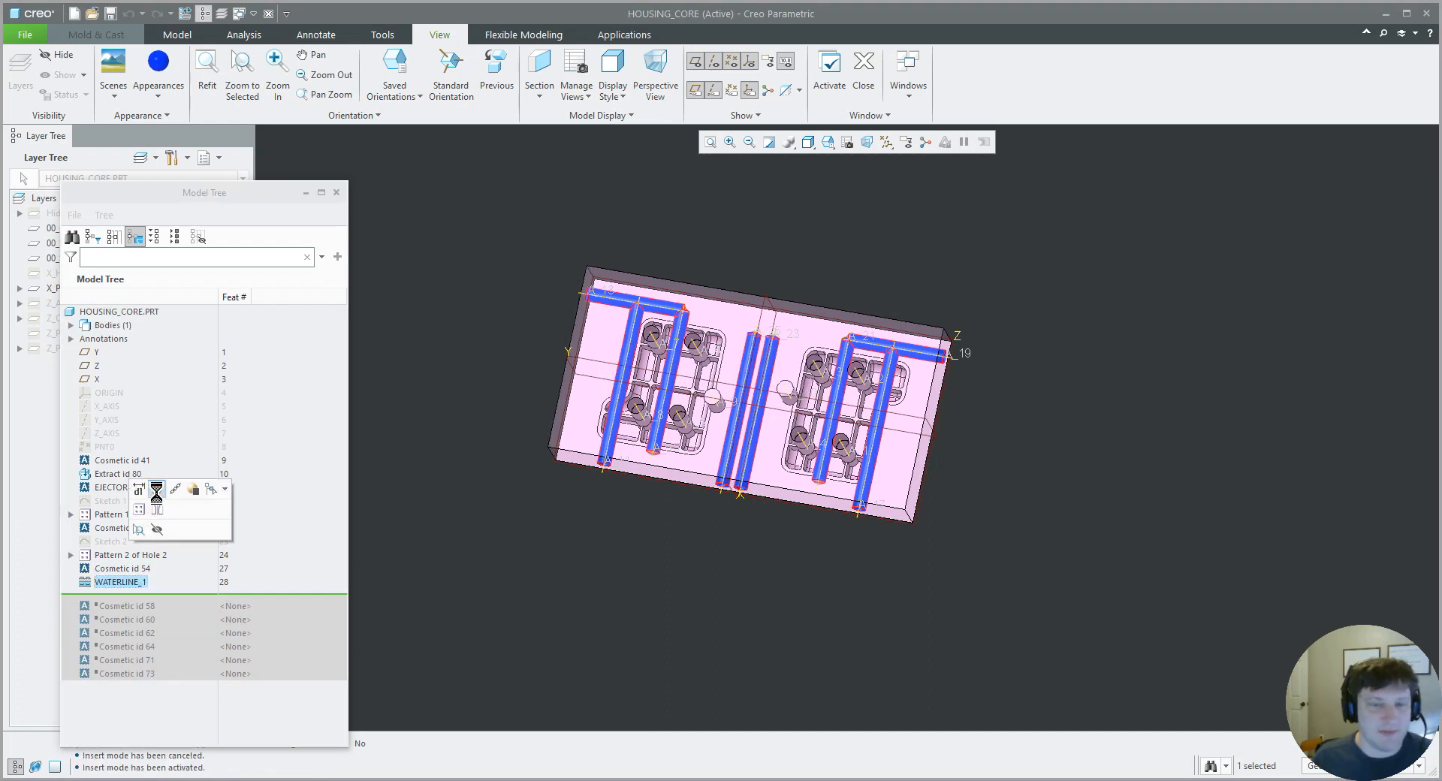
click(160, 487)
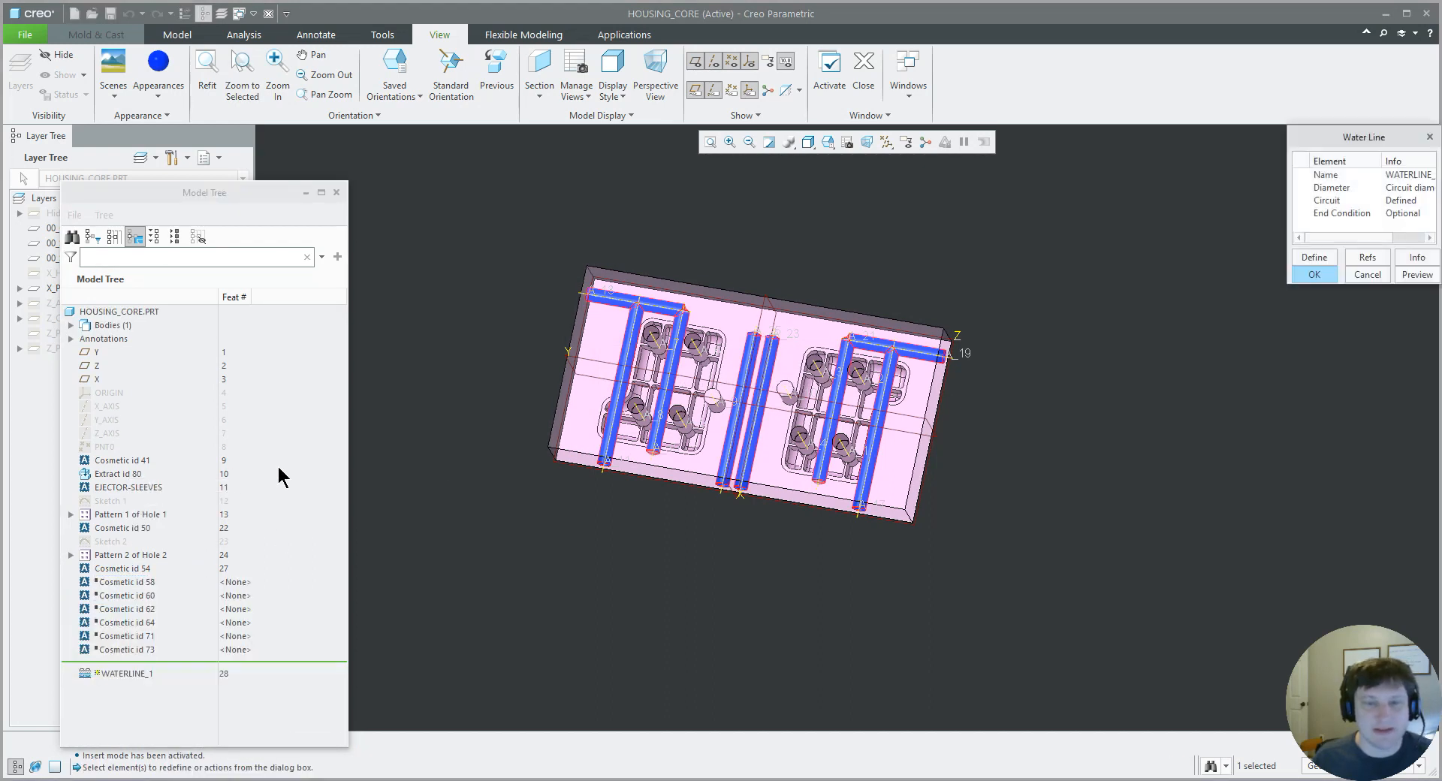
click(1328, 200)
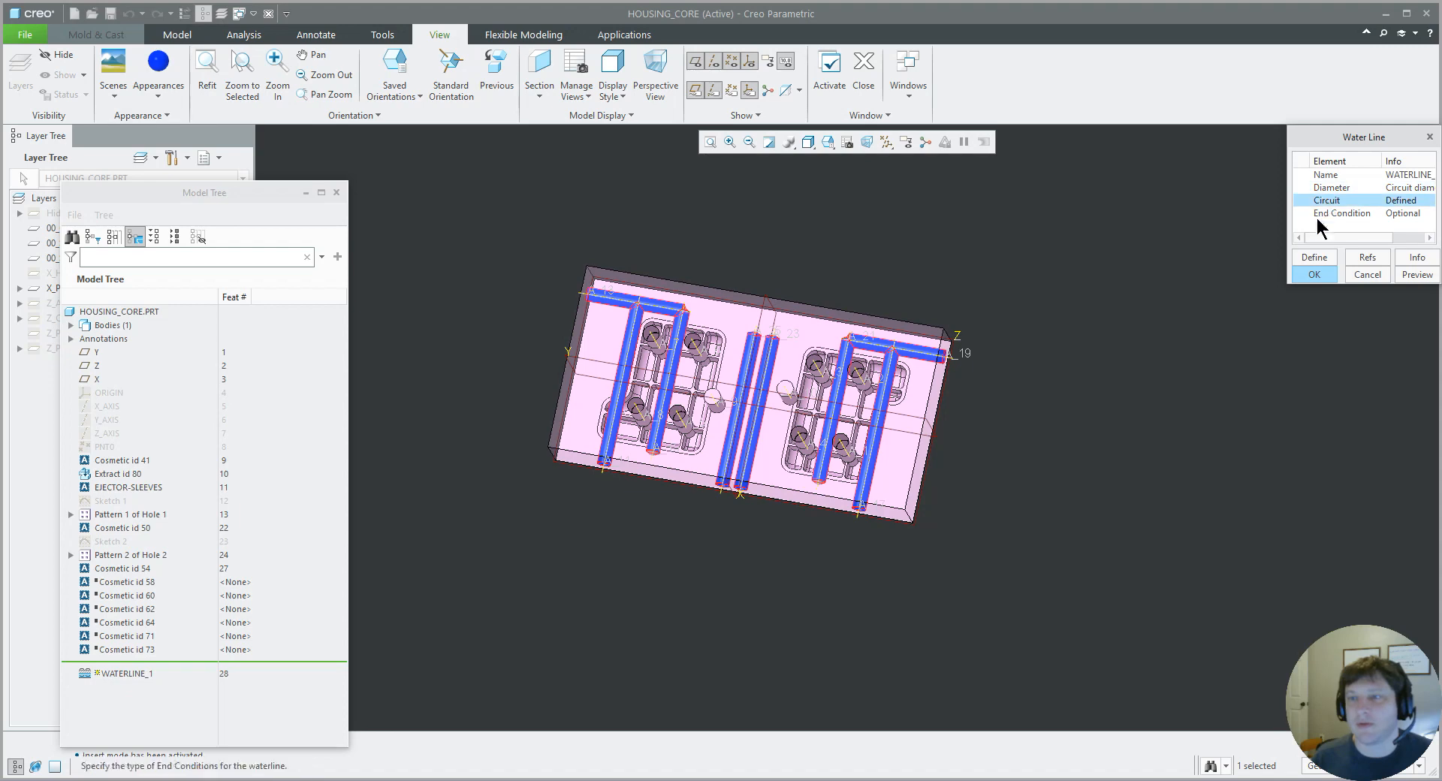
click(1313, 258)
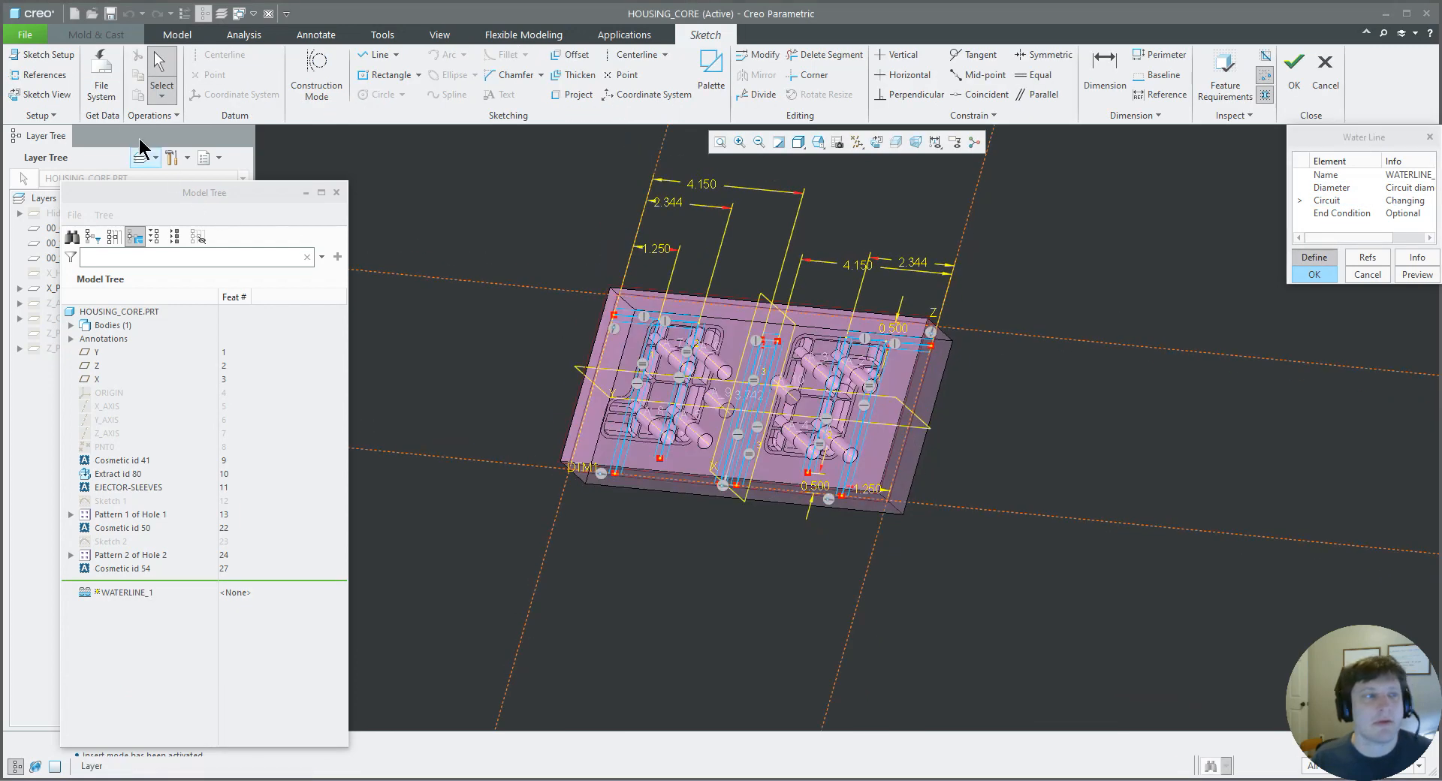
click(64, 91)
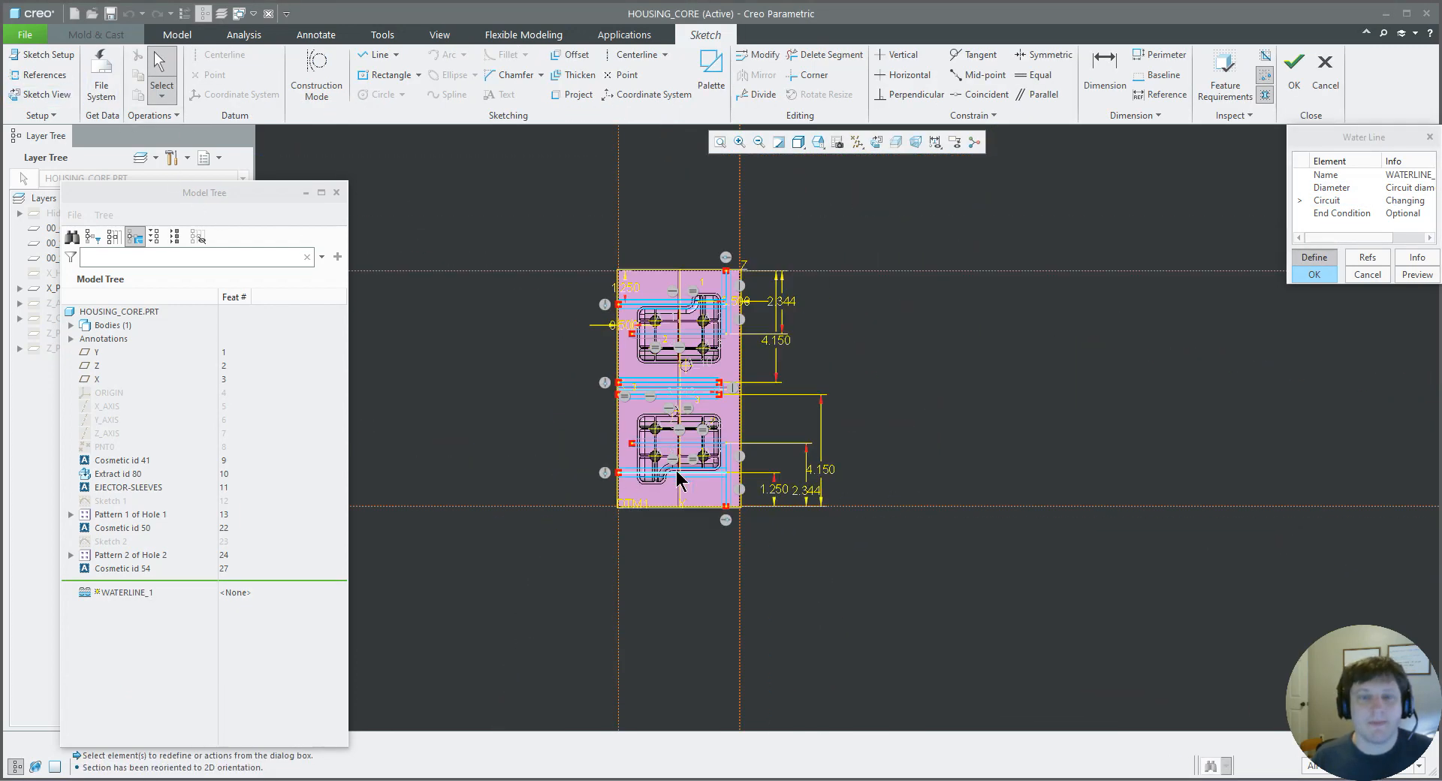
- Delete all existing water line segments from the circuit sketch
click(710, 471)
key(Delete)
click(736, 488)
key(Delete)
click(736, 457)
key(Delete)
click(694, 348)
key(Delete)
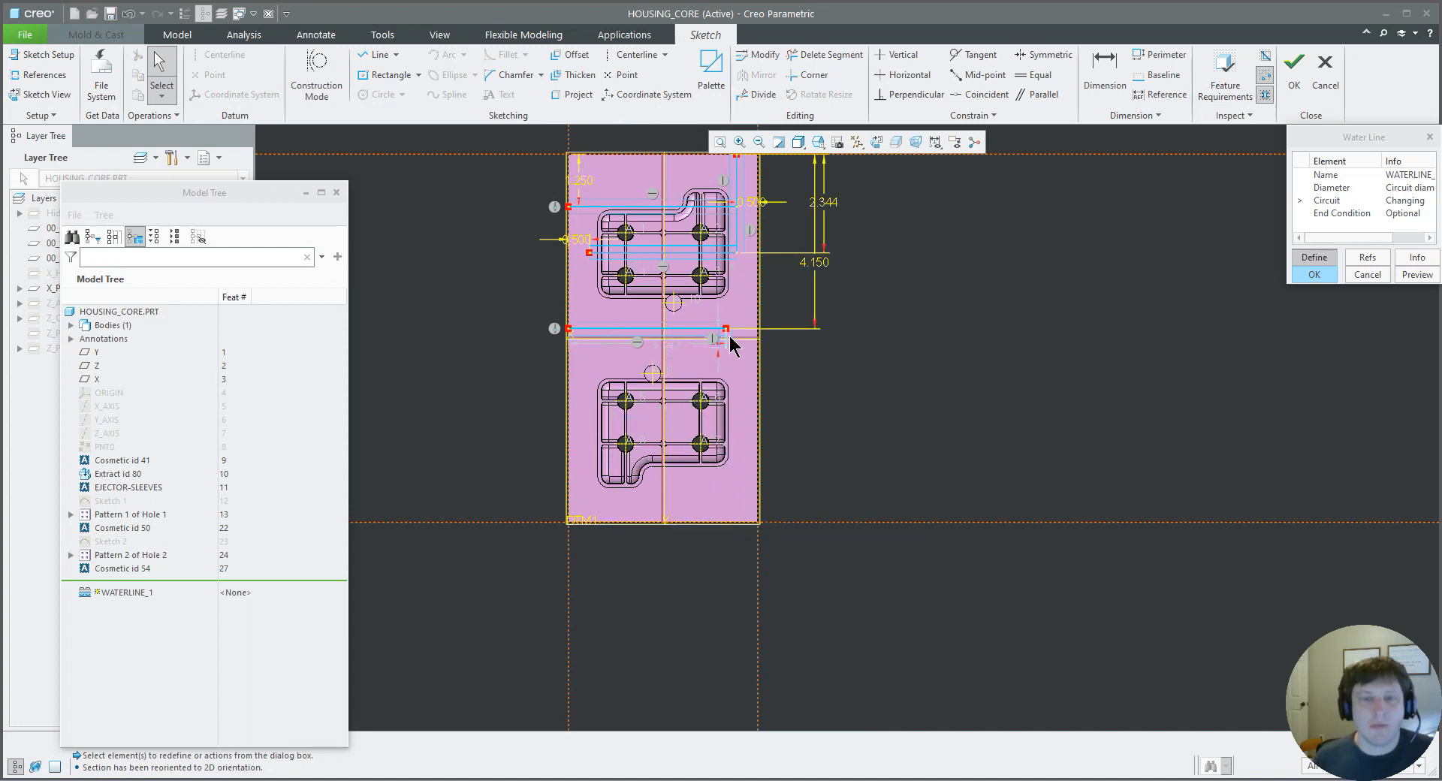
click(715, 329)
key(Delete)
click(684, 252)
key(Delete)
click(695, 207)
key(Delete)
click(737, 211)
key(Delete)
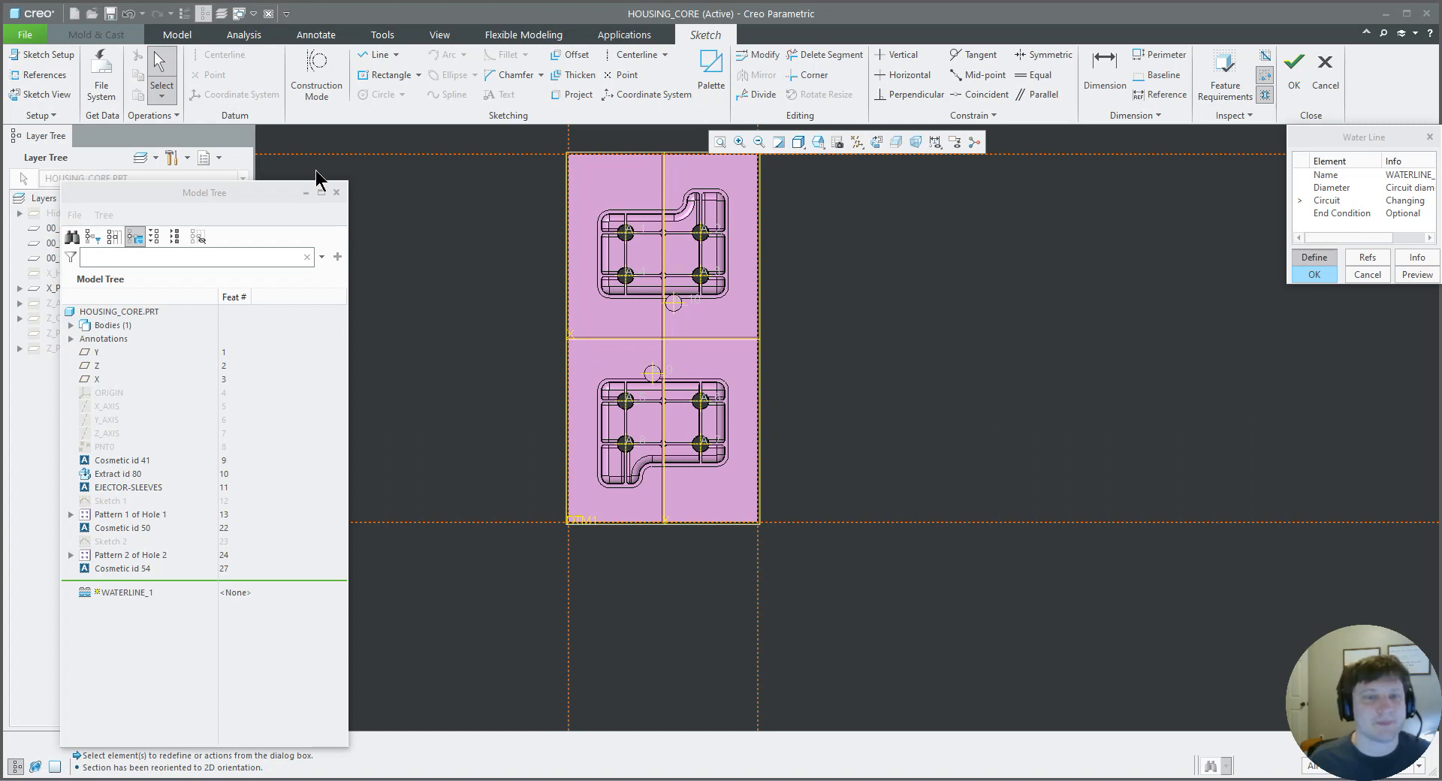
- Sketch a stepped line from the block's top edge down to mid-height, across toward the left side and down to the bottom edge
click(378, 54)
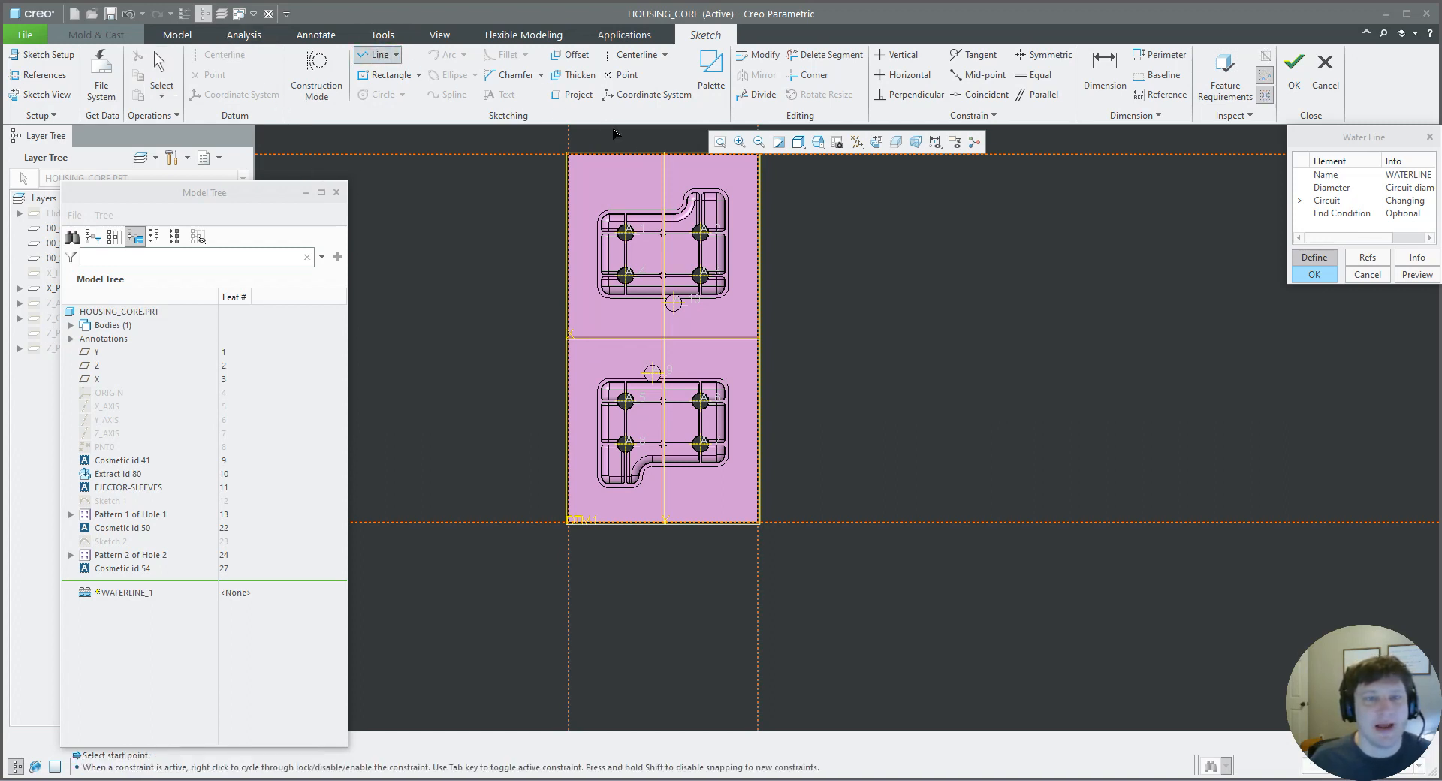
click(652, 155)
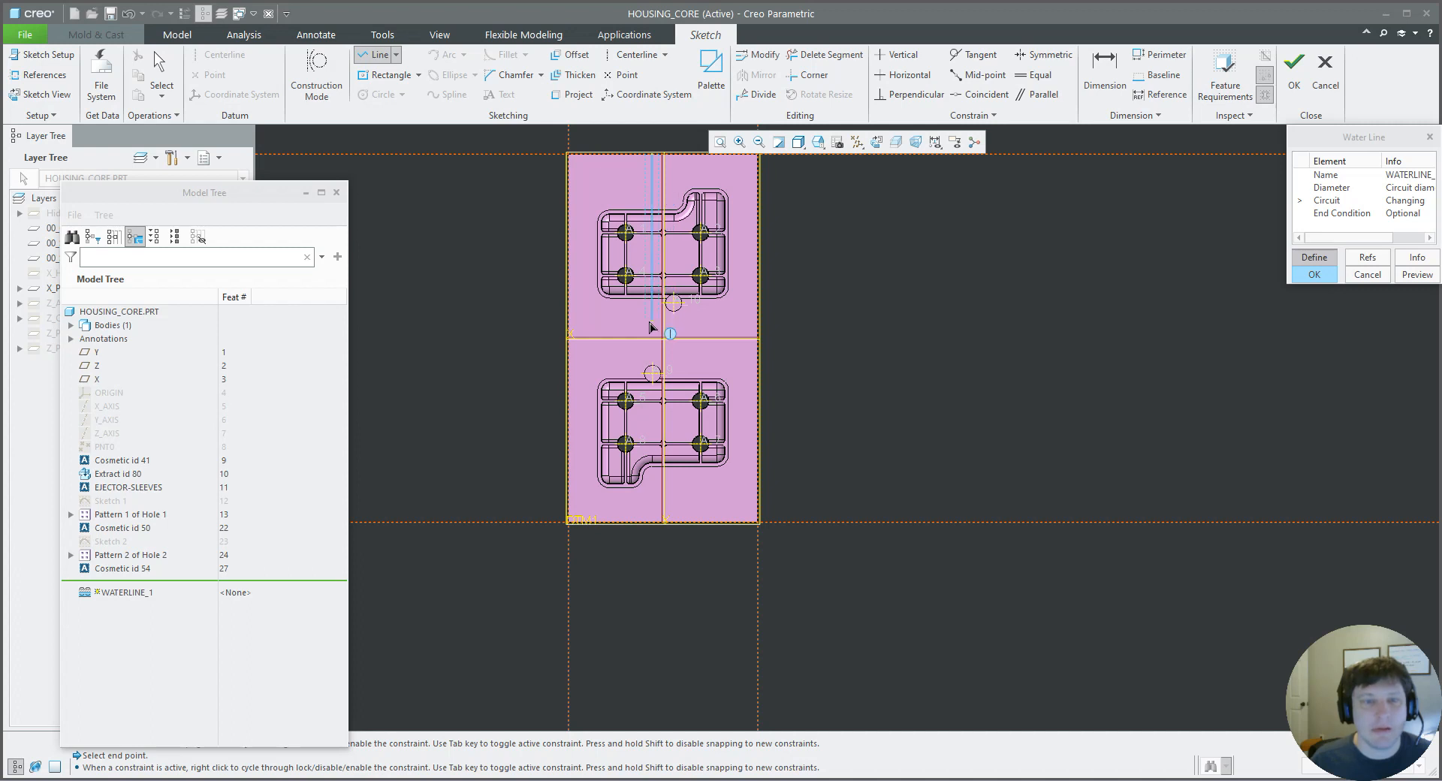
click(652, 331)
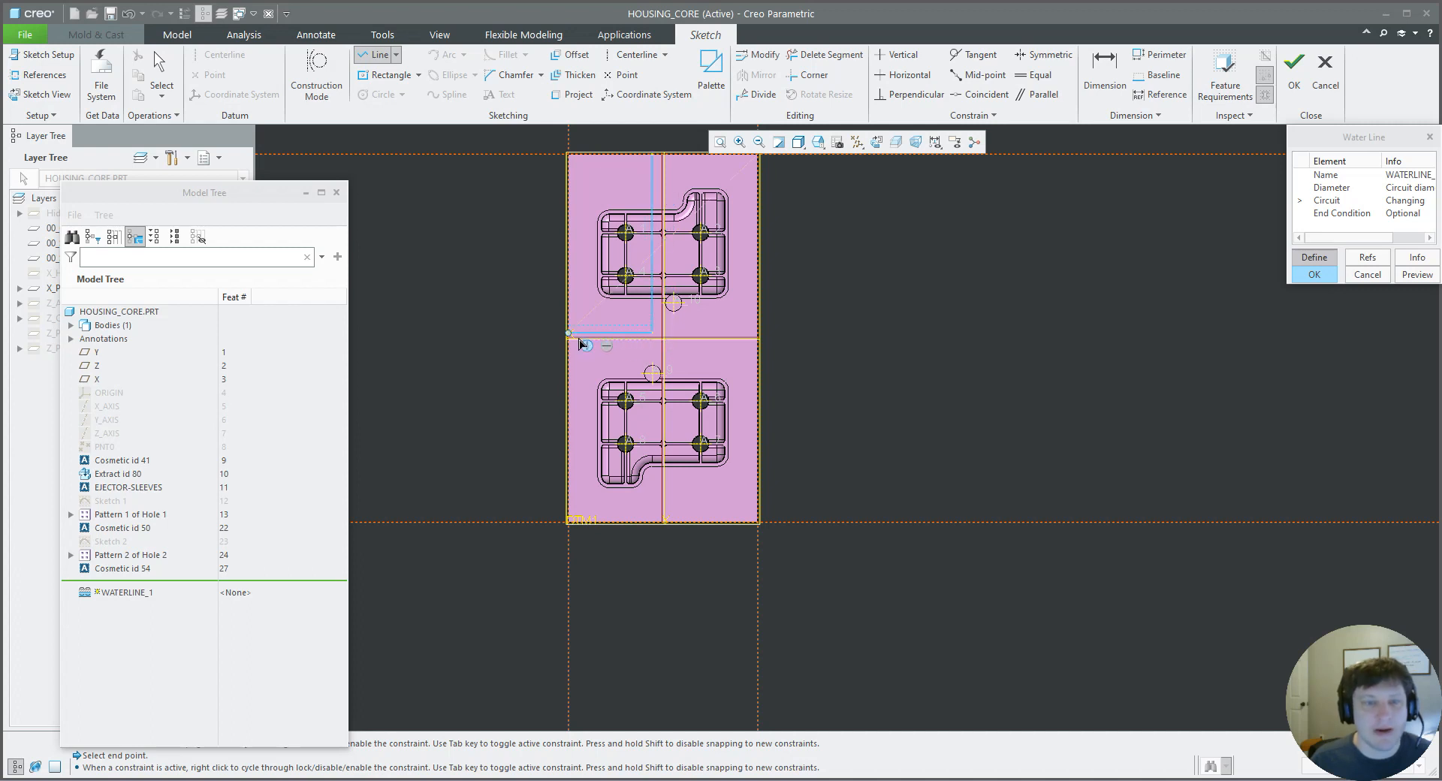
click(589, 342)
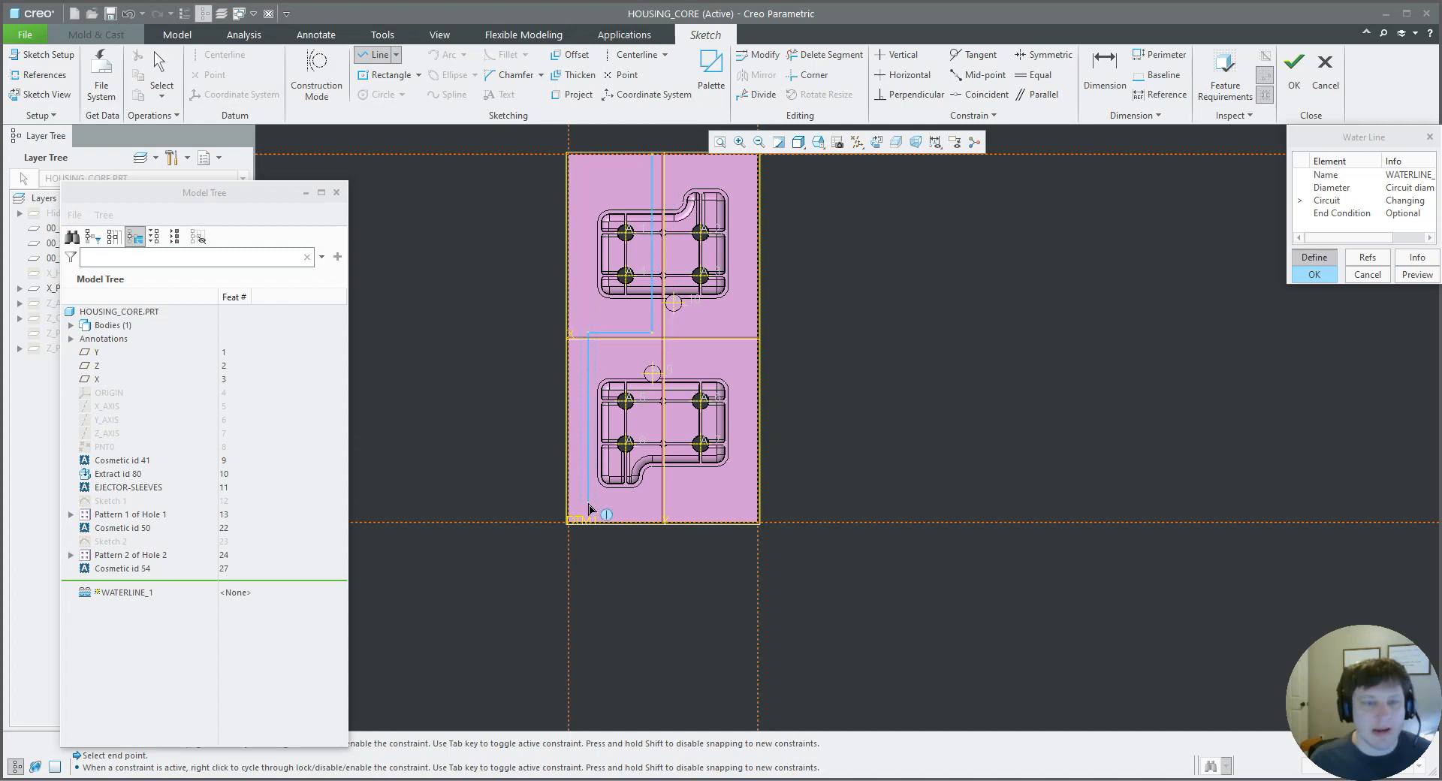
click(587, 533)
middle_click(485, 447)
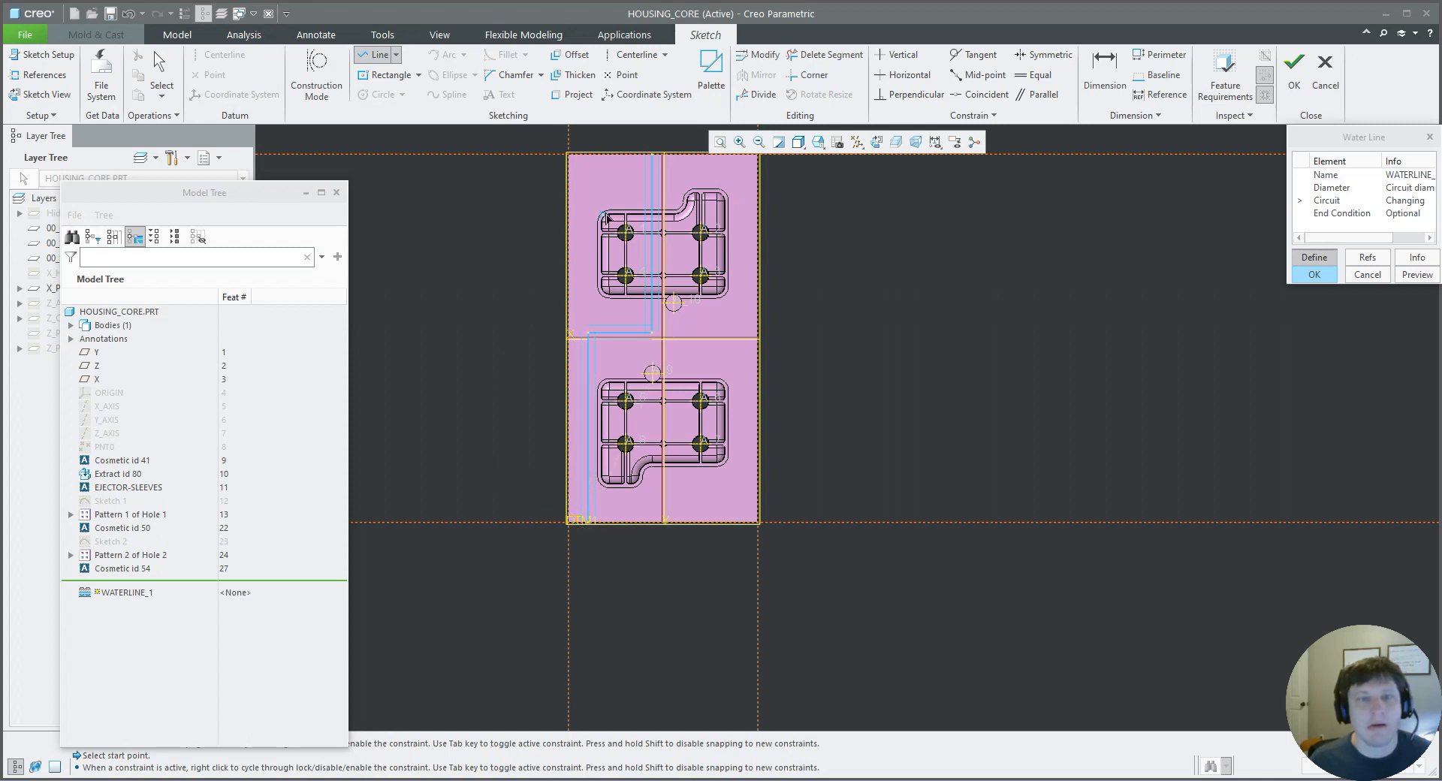
- Add branch lines to the left edge near the block's top and bottom, plus an L-shaped line from the top edge to the left edge
click(653, 178)
click(569, 179)
middle_click(510, 270)
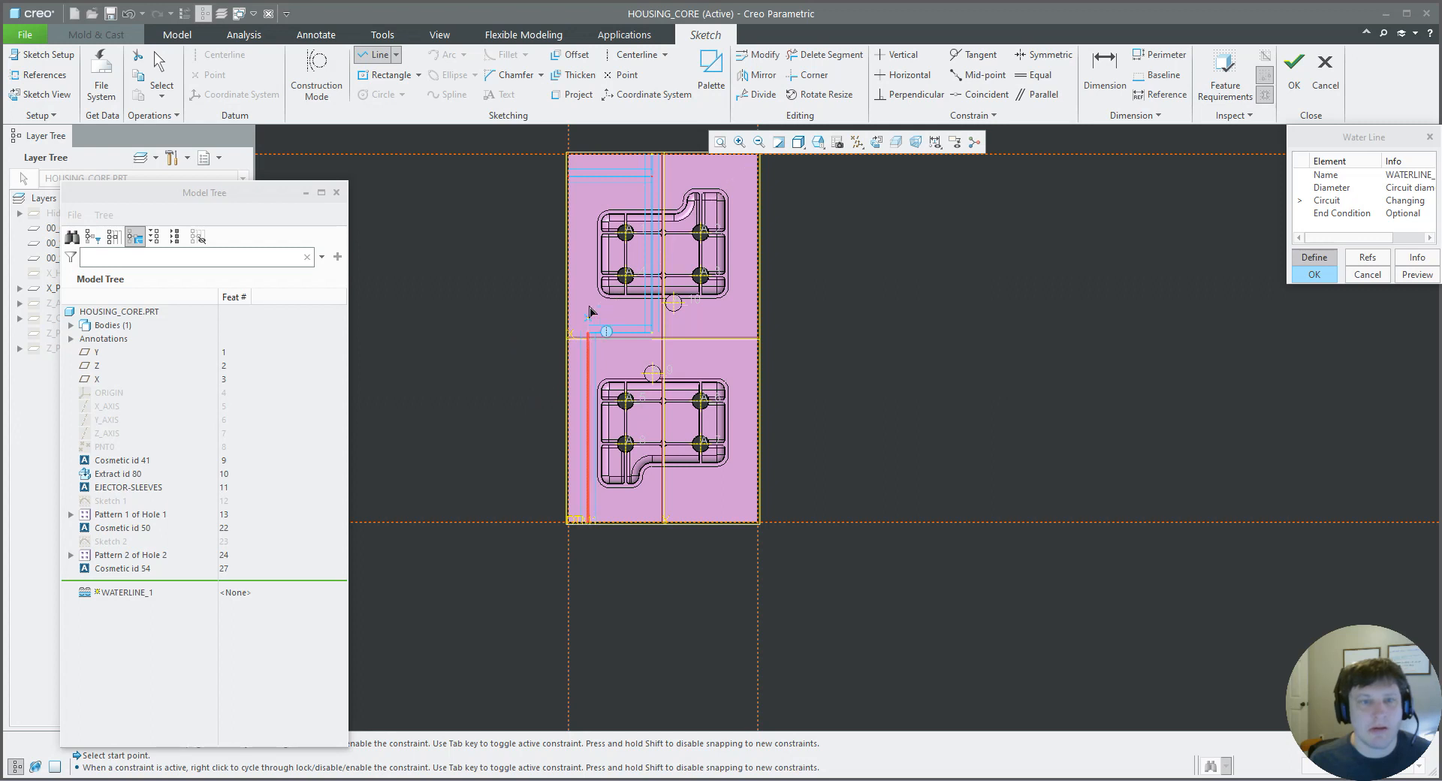
click(589, 155)
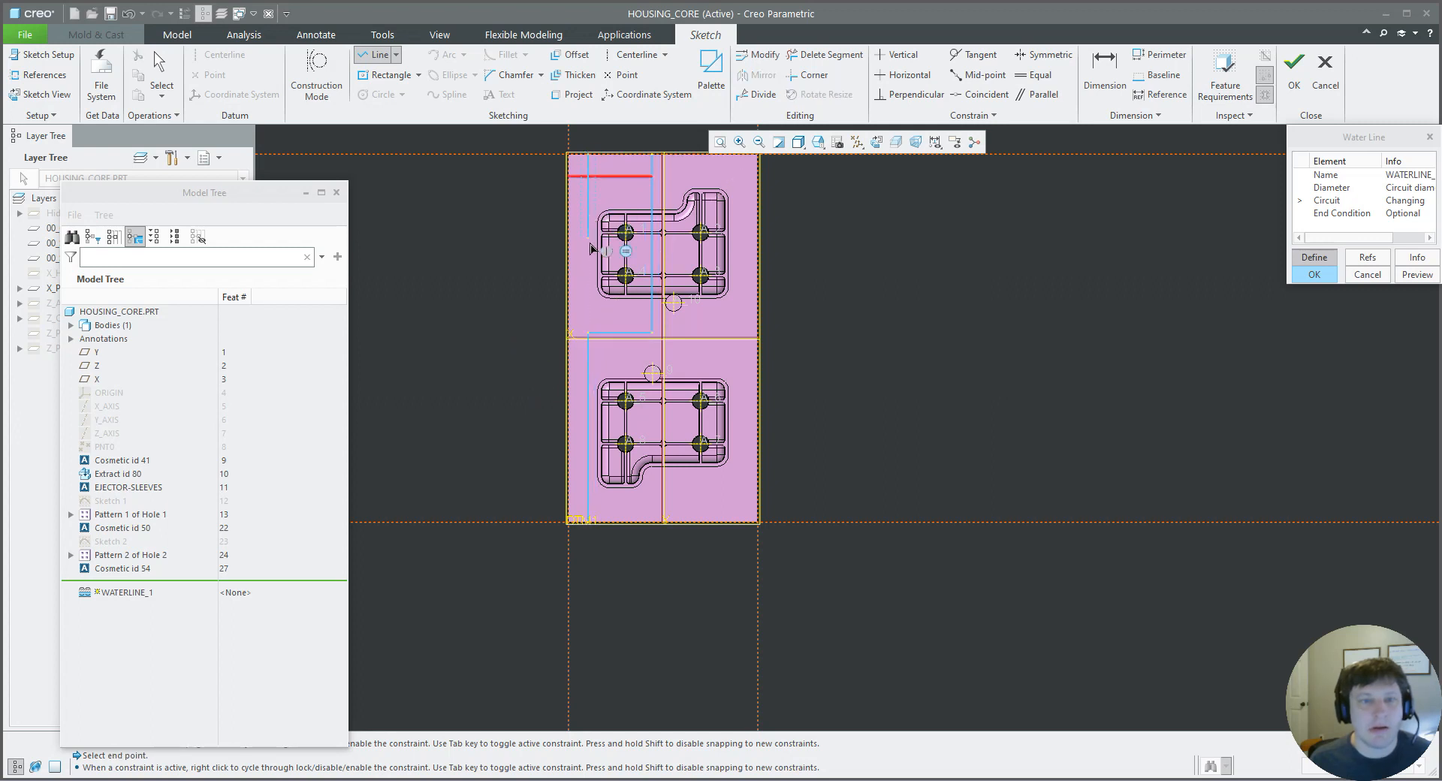
click(589, 303)
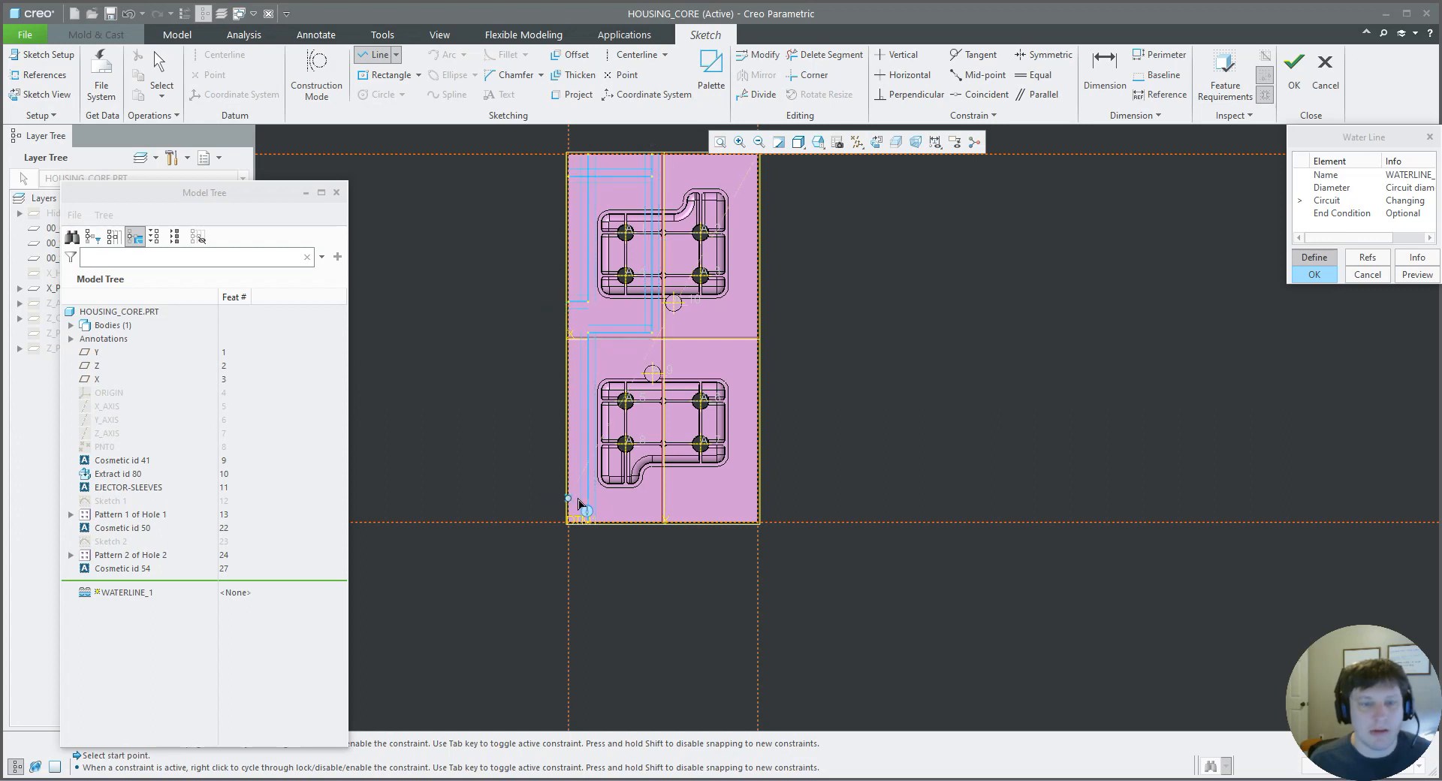
click(568, 496)
middle_click(497, 499)
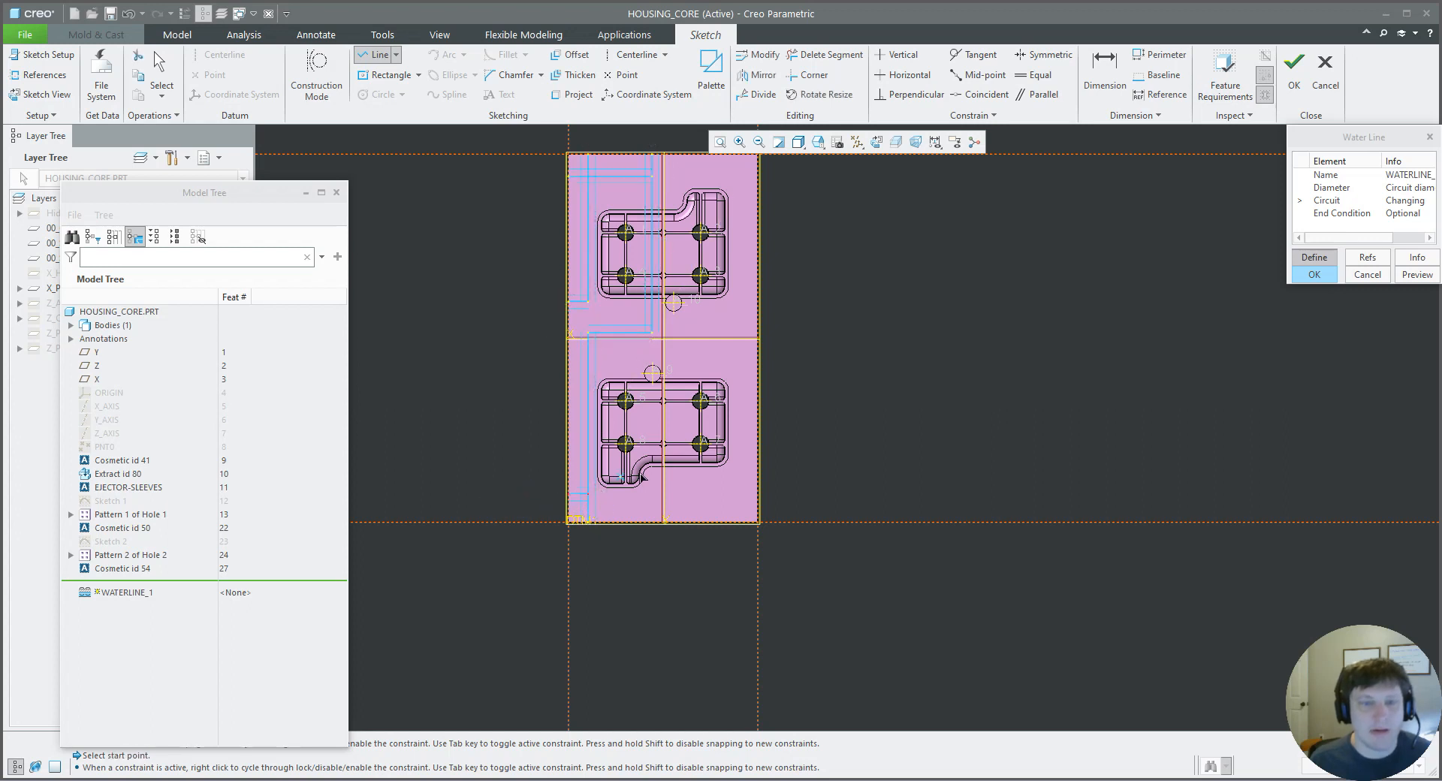
- Sketch an L-shaped line from the bottom edge to the right edge below mid-height, and extend the upper middle horizontal line to the left edge
click(678, 535)
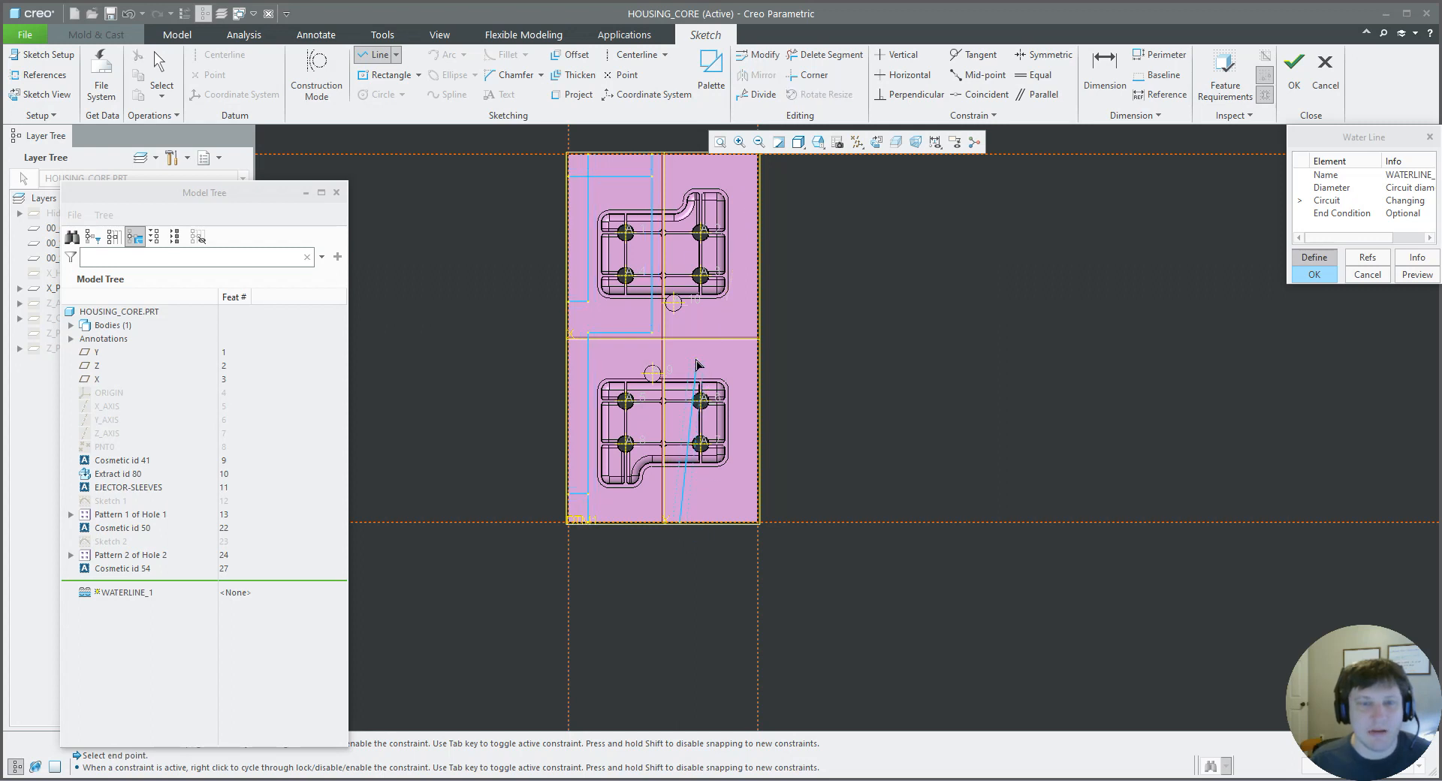
click(680, 353)
click(761, 366)
middle_click(788, 432)
click(570, 337)
middle_click(540, 430)
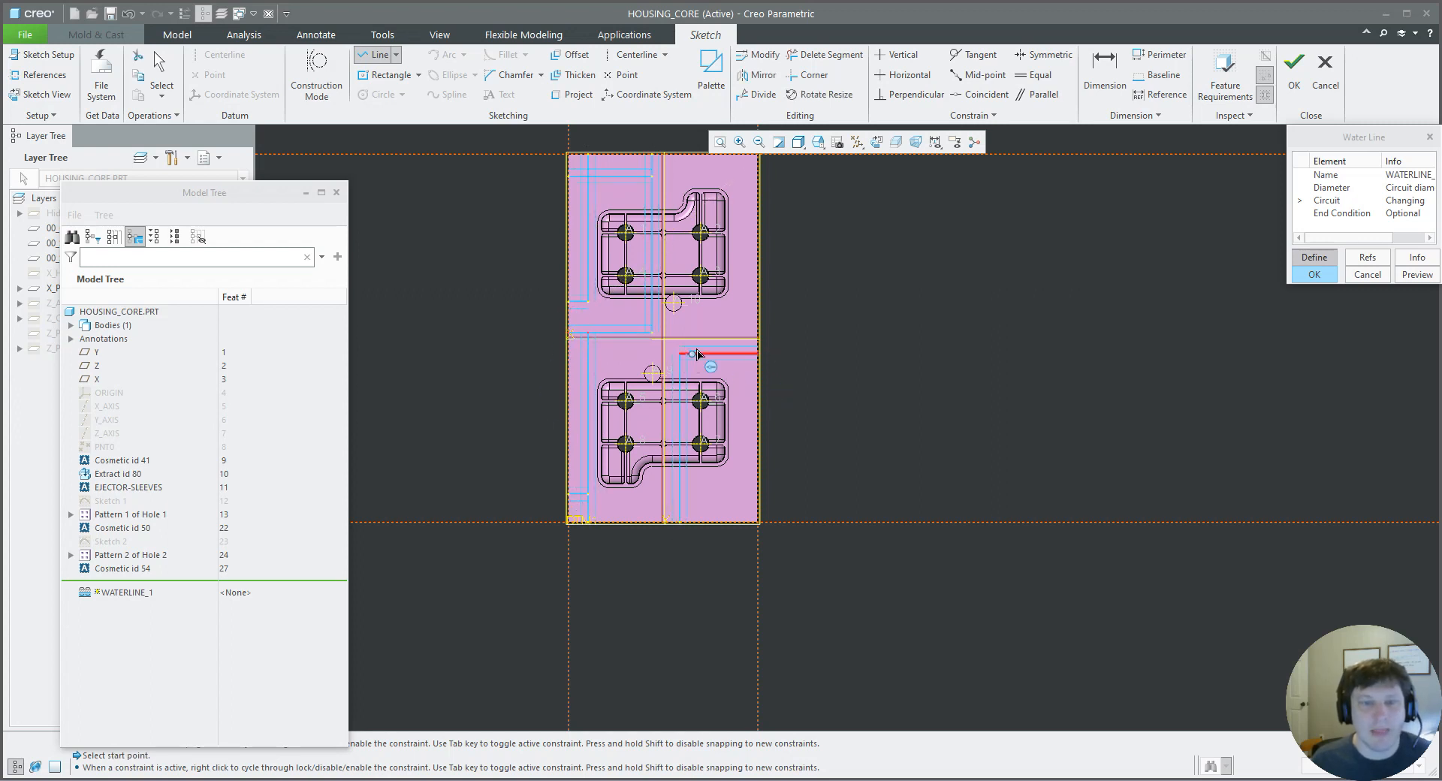
- Sketch a vertical line near the right side up from the lower middle horizontal, with end branches to the top and right edges
click(736, 354)
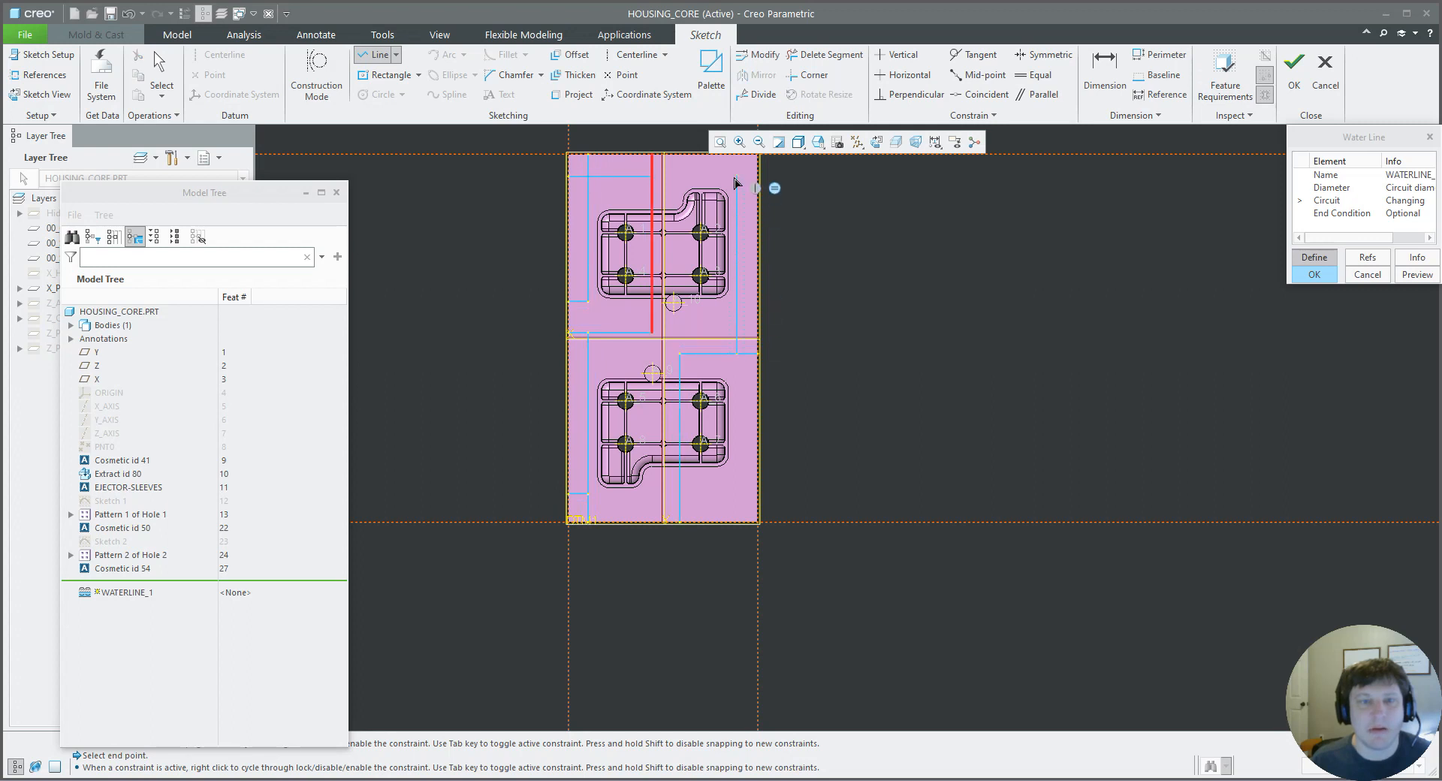
click(736, 180)
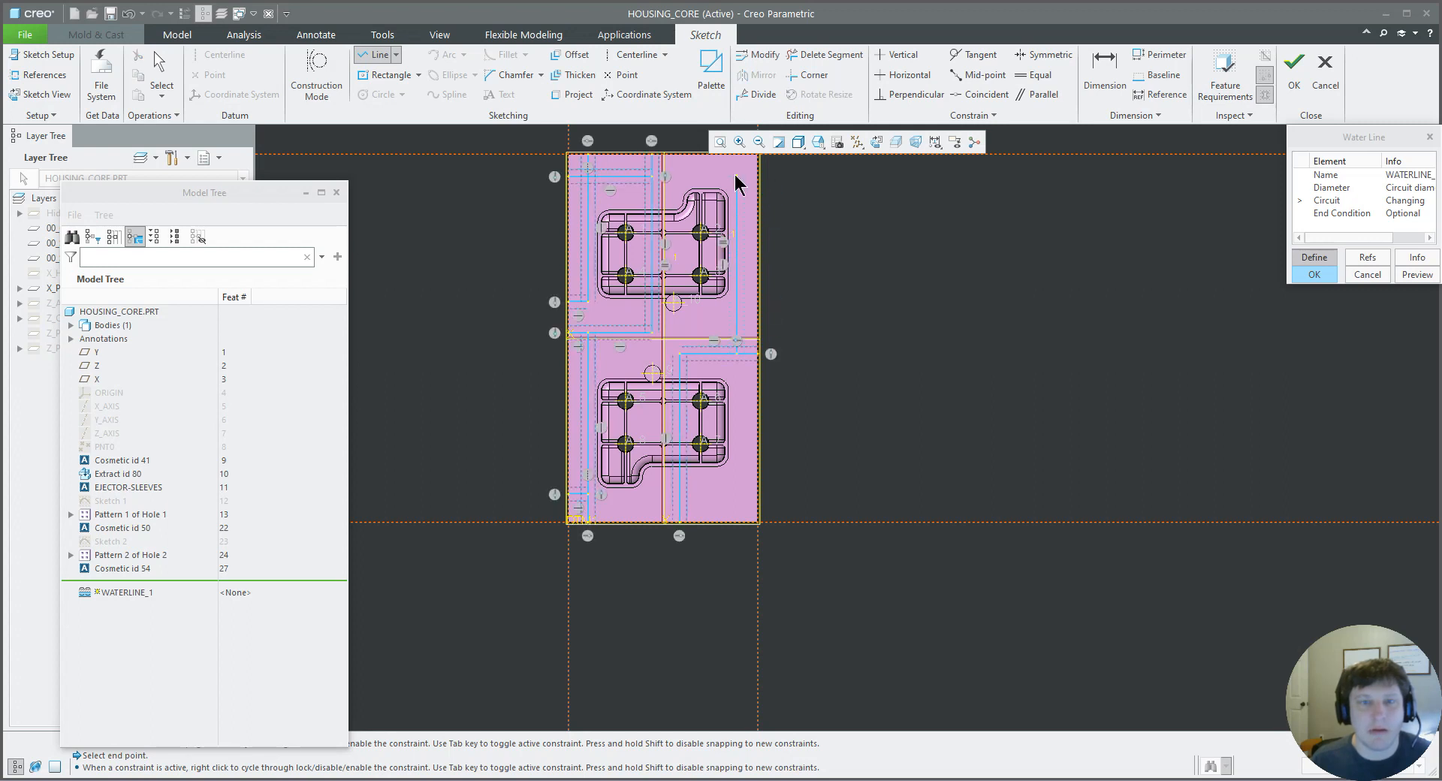
middle_click(736, 182)
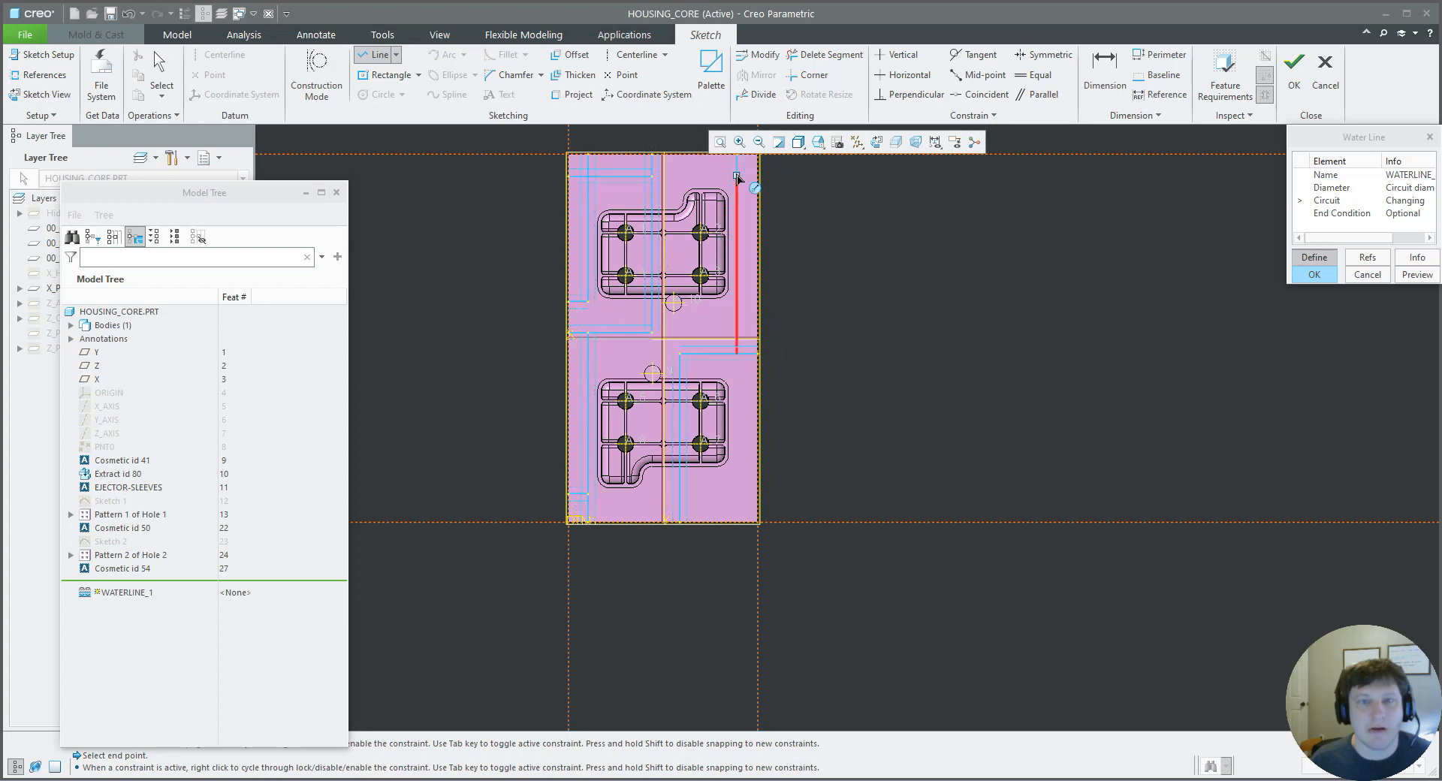
click(757, 176)
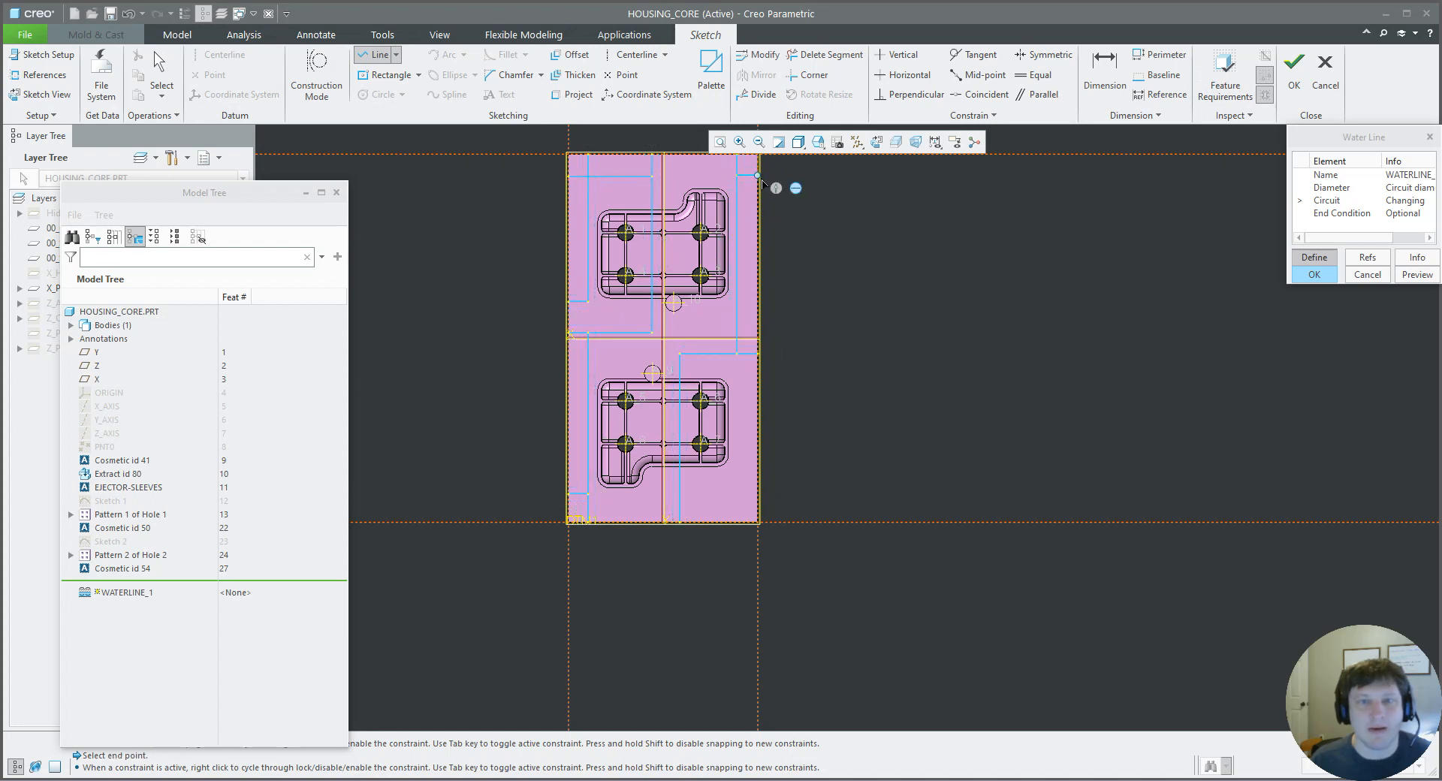
click(762, 181)
middle_click(800, 272)
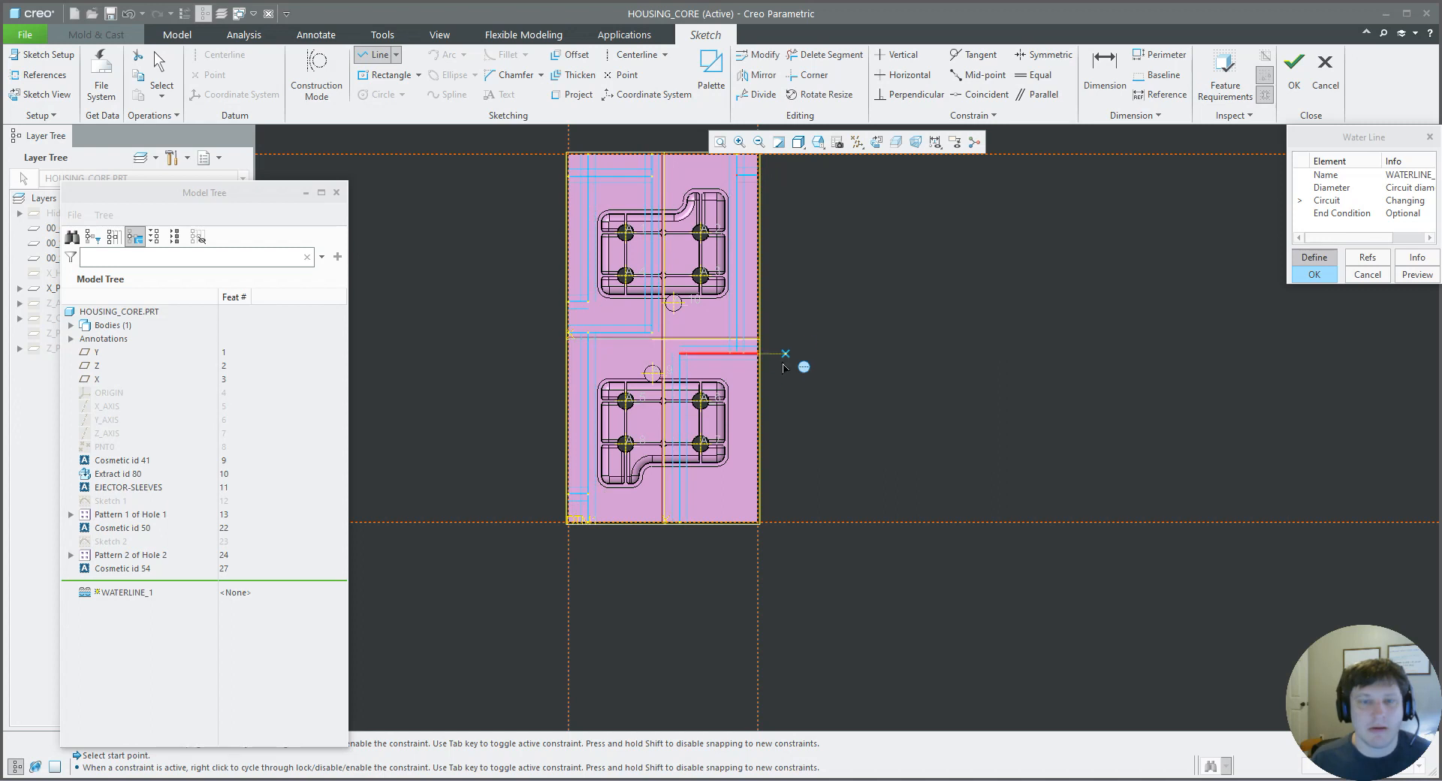
- Sketch a horizontal line to the right edge near the bottom, and an L-shaped branch from it up and out to the right edge
click(680, 494)
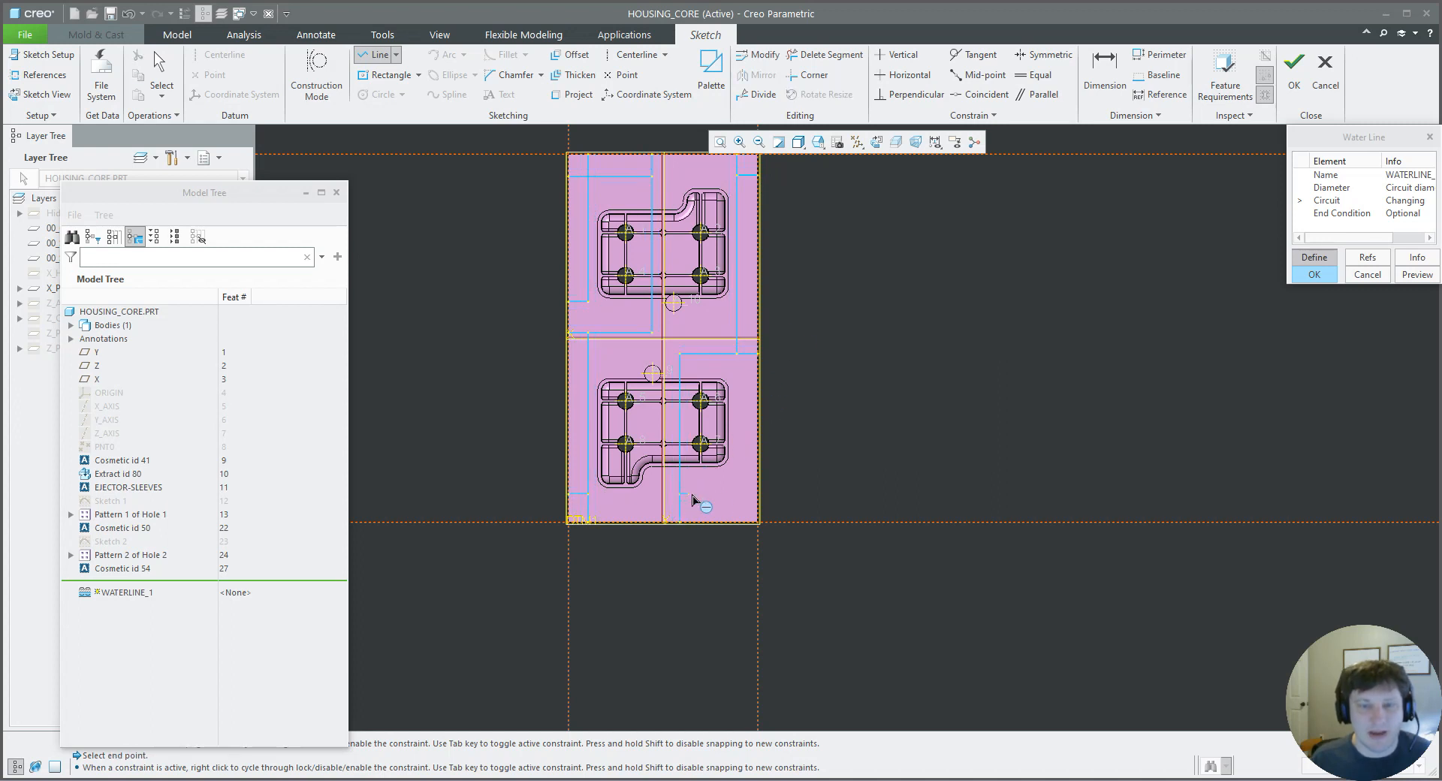
click(750, 504)
middle_click(740, 500)
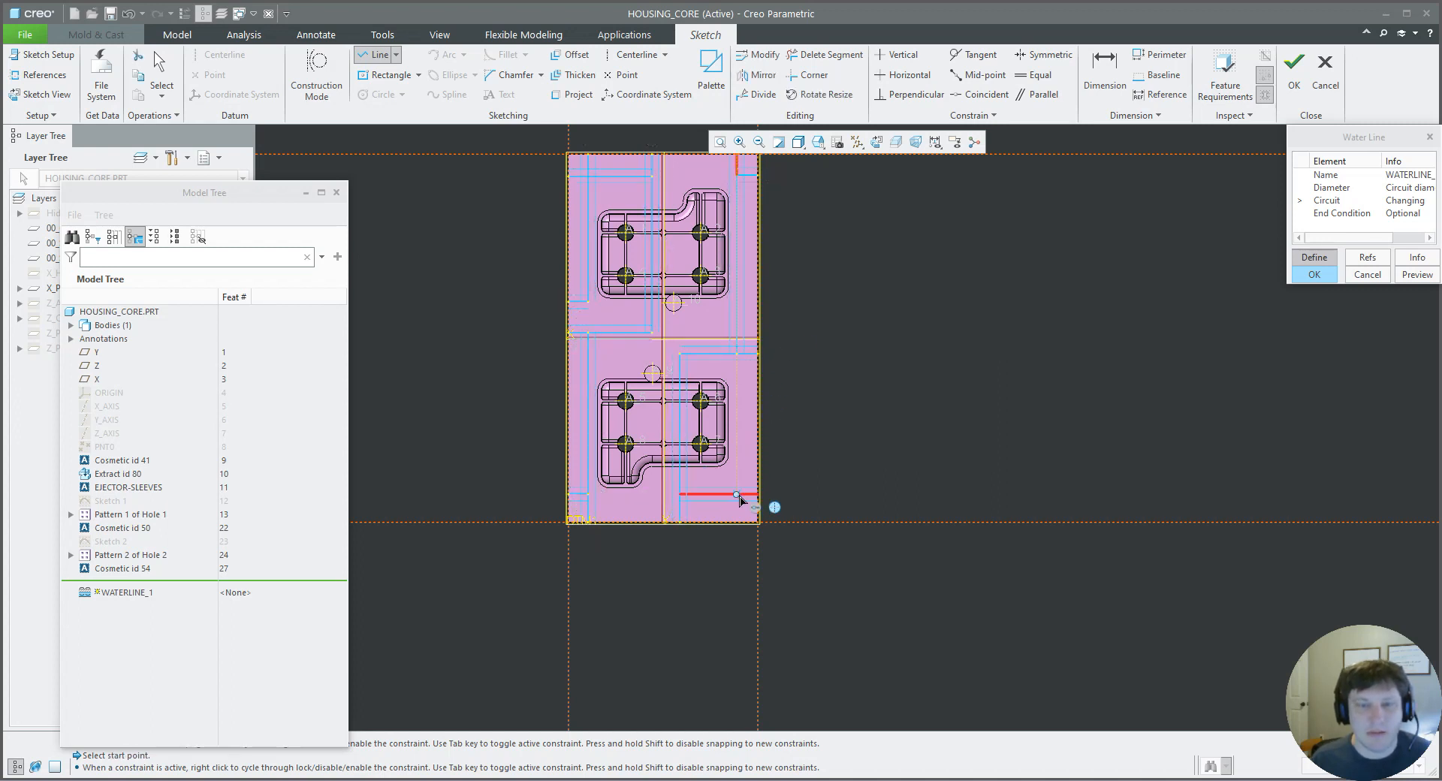
click(757, 387)
middle_click(798, 459)
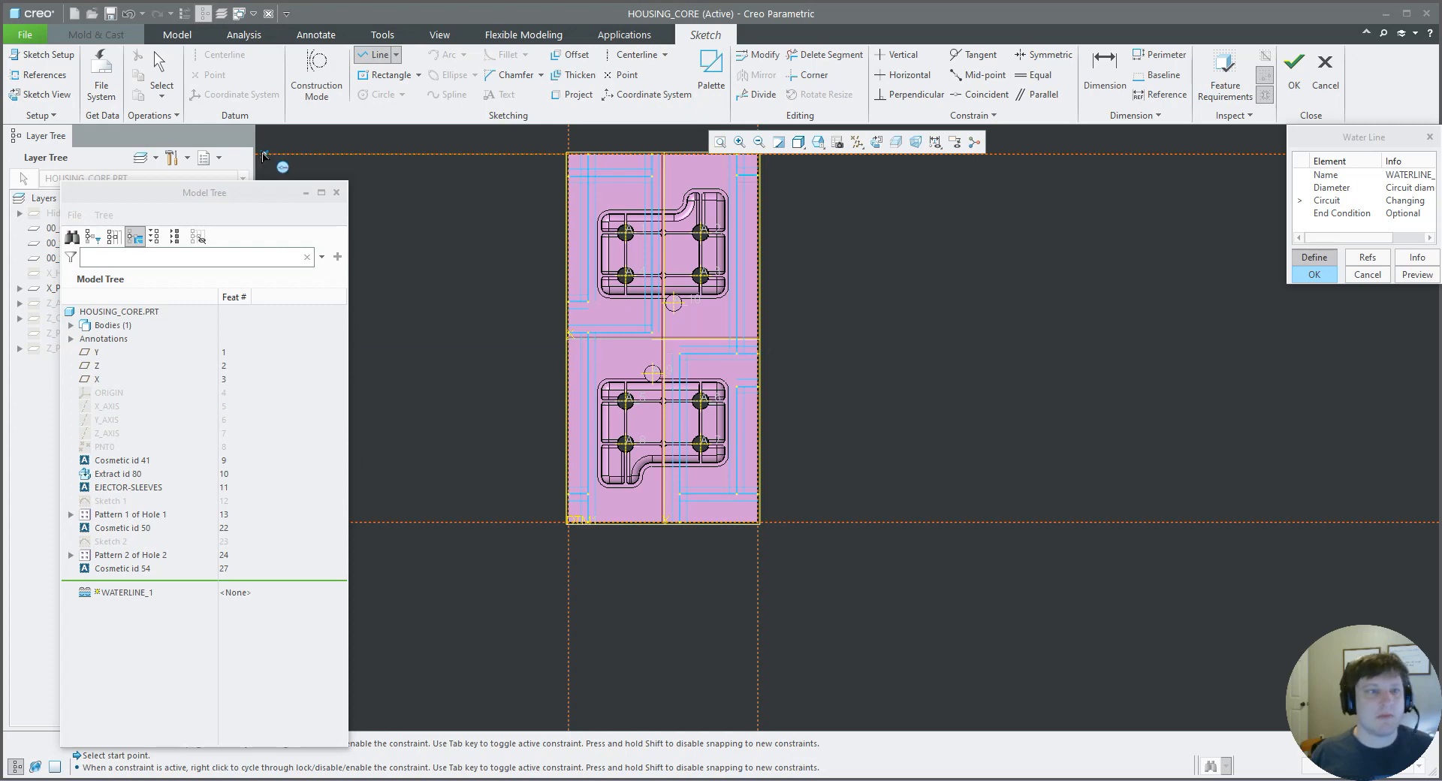
- Dimension the upper left horizontal water line from the block's top edge at 0.750
click(1105, 75)
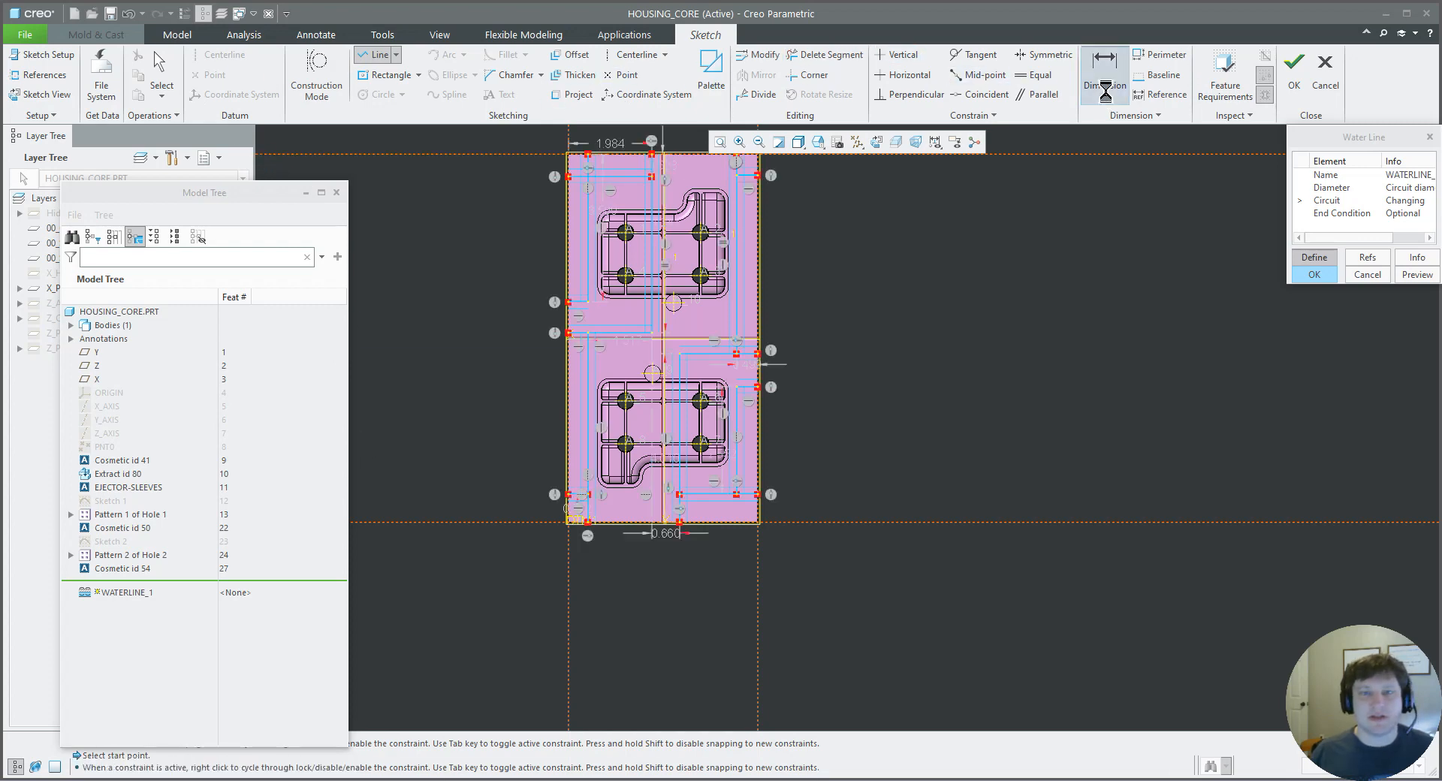
scroll(661, 409, down, 2)
scroll(661, 409, up, 4)
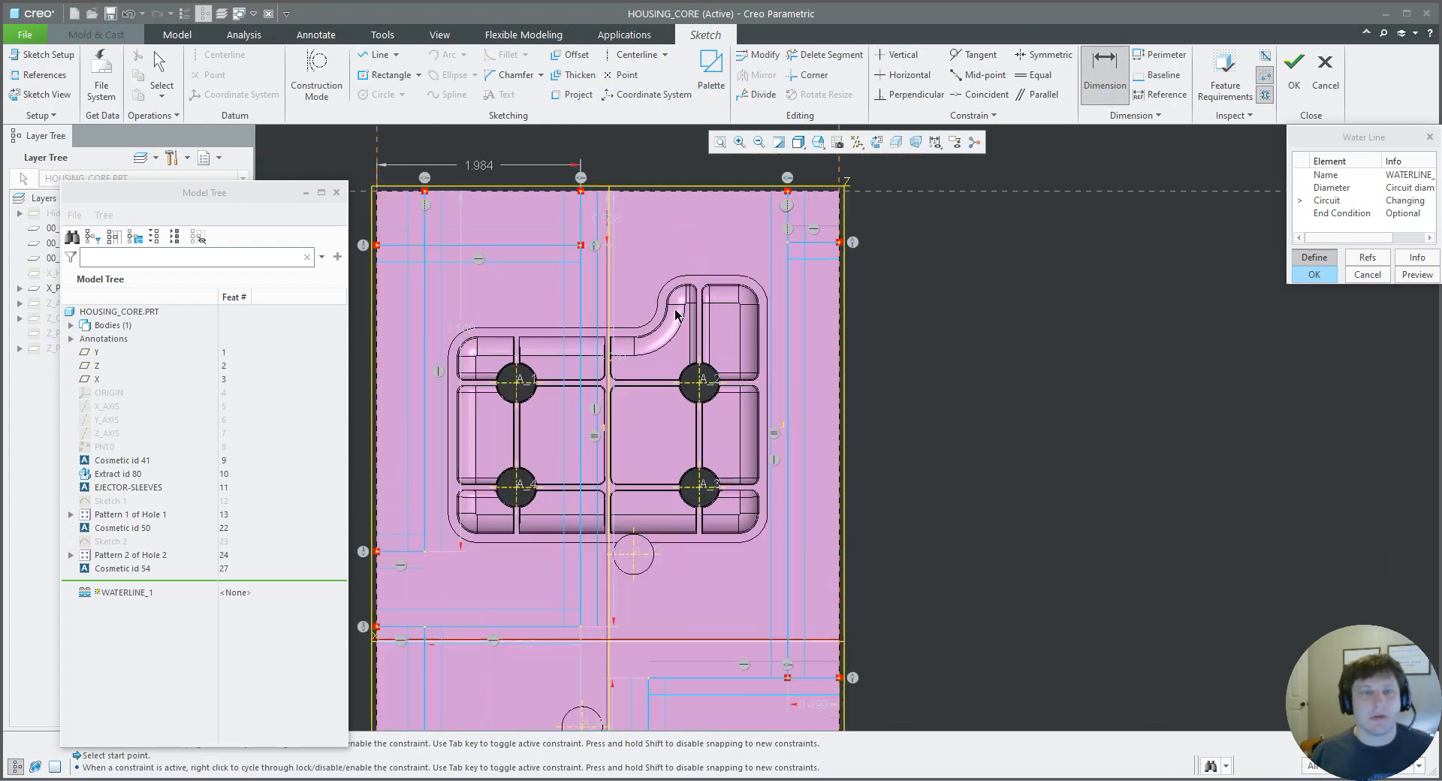
scroll(546, 308, up, 1)
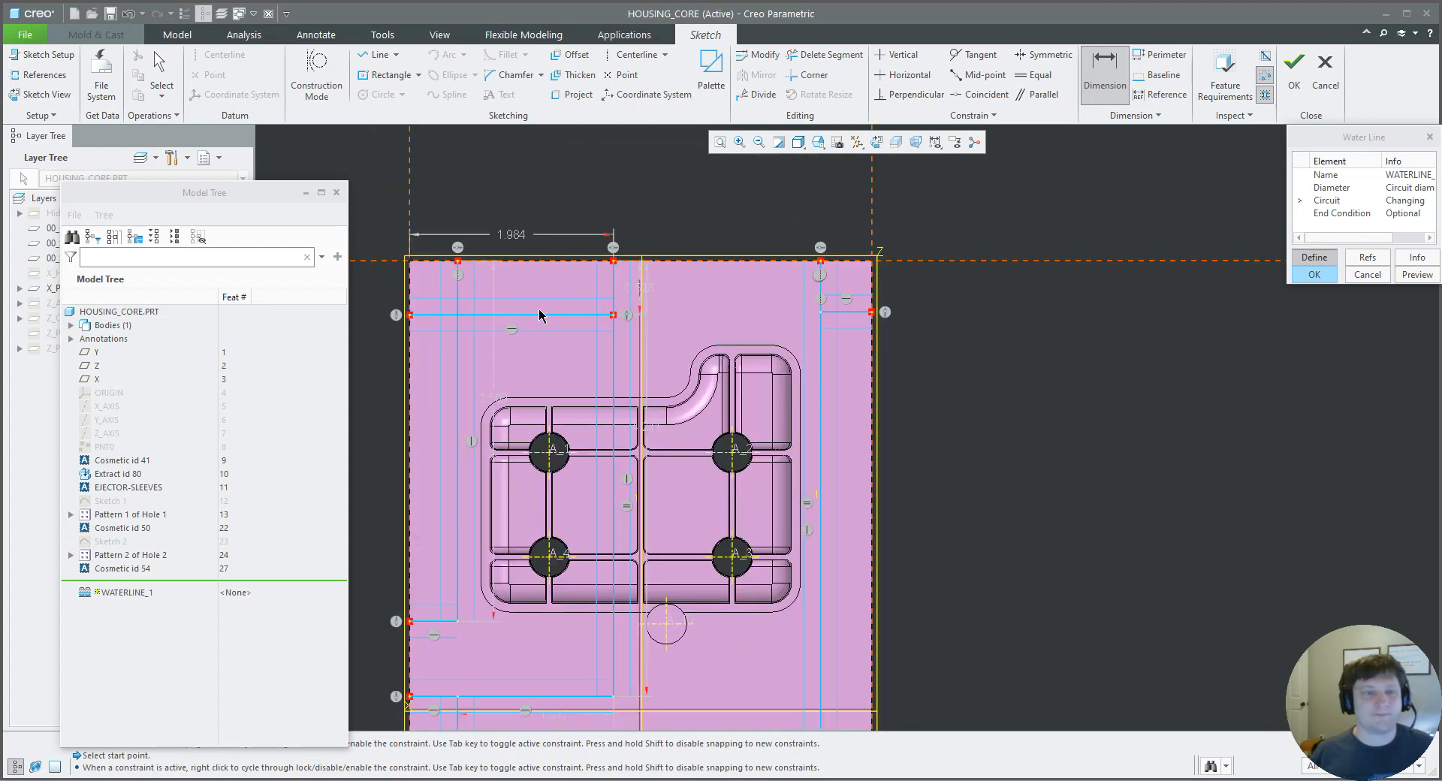
click(529, 261)
middle_click(530, 272)
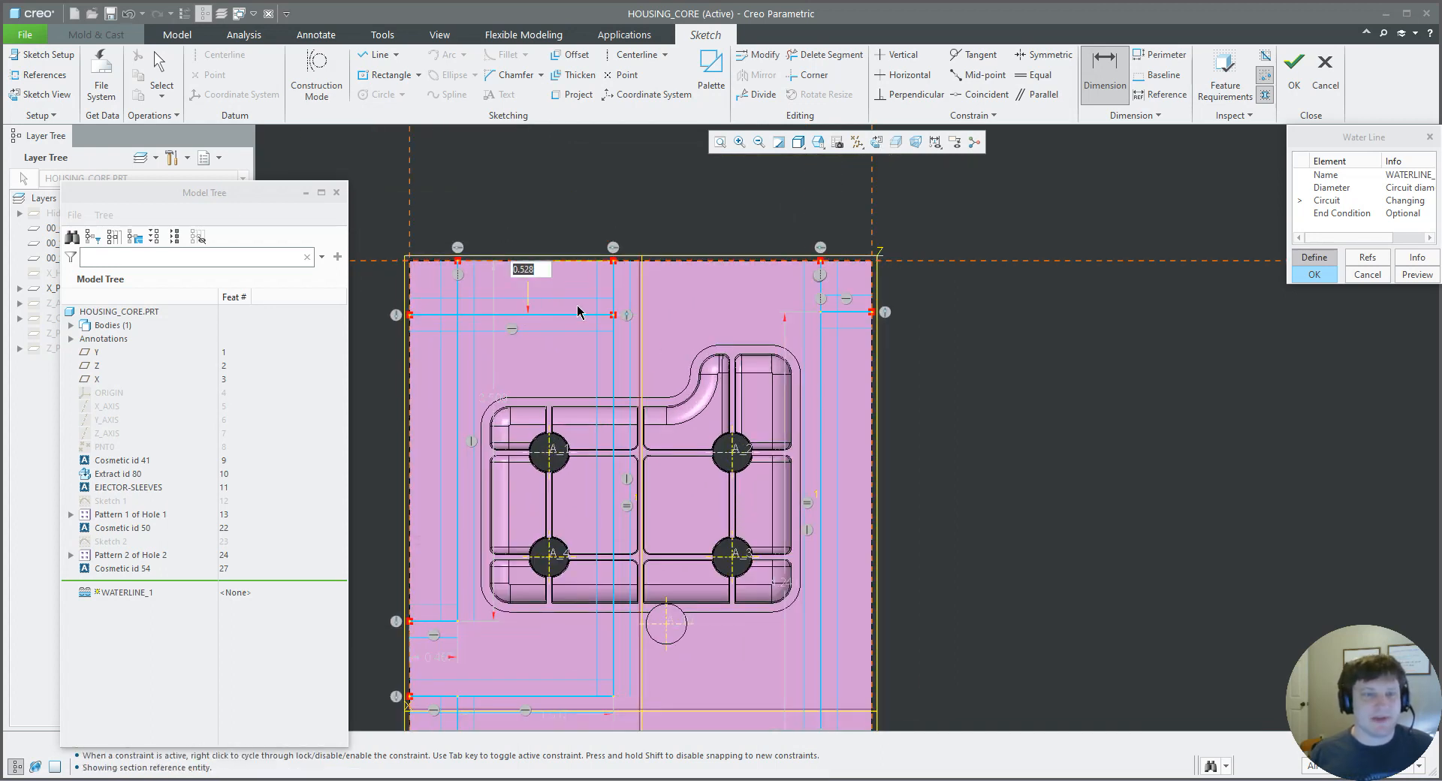
key(BackSpace)
key(Return)
- Dimension the short upper right horizontal water line from the block's top edge at 0.750
click(856, 313)
click(923, 262)
middle_click(924, 281)
text(.75)
key(Return)
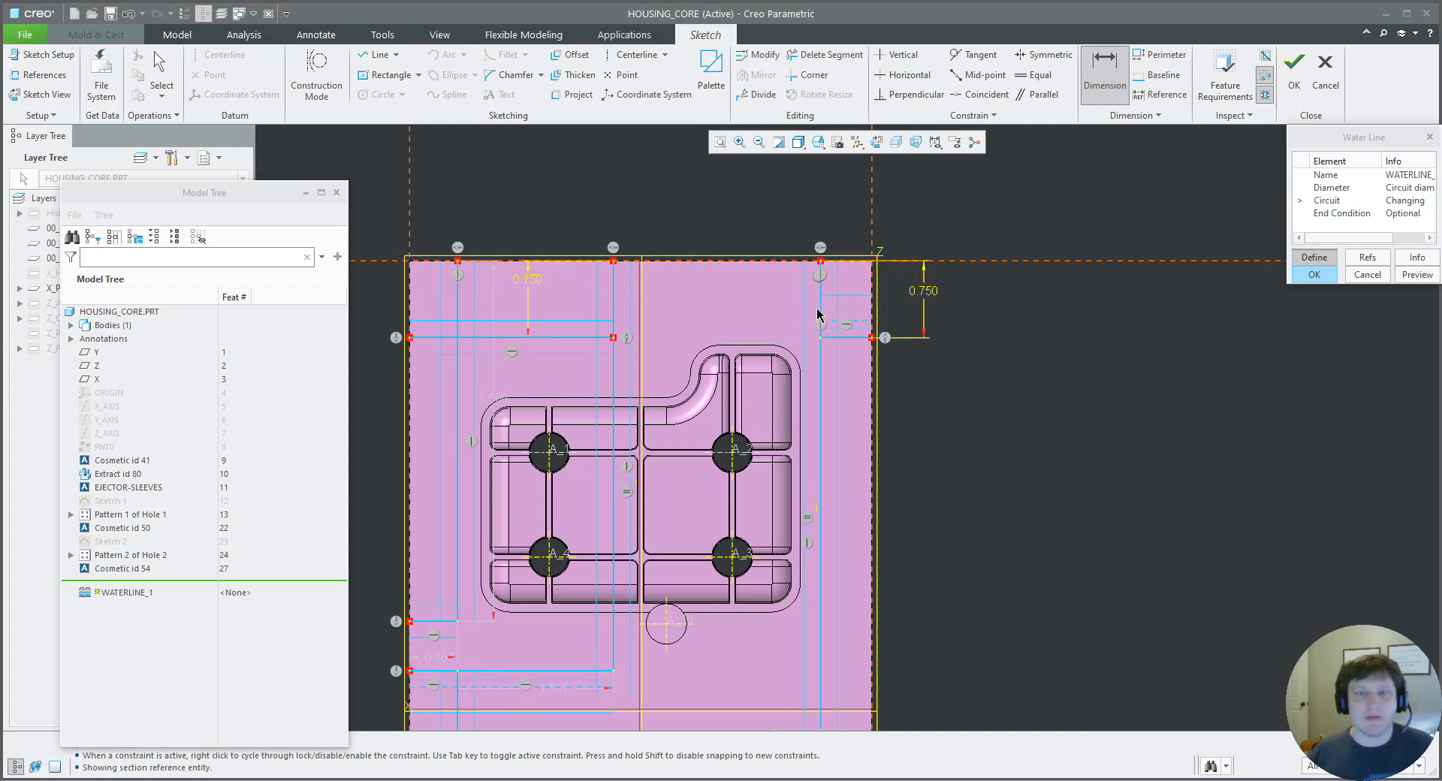
- Dimension the upper left outer vertical water line from the block's left edge at 0.500
click(458, 286)
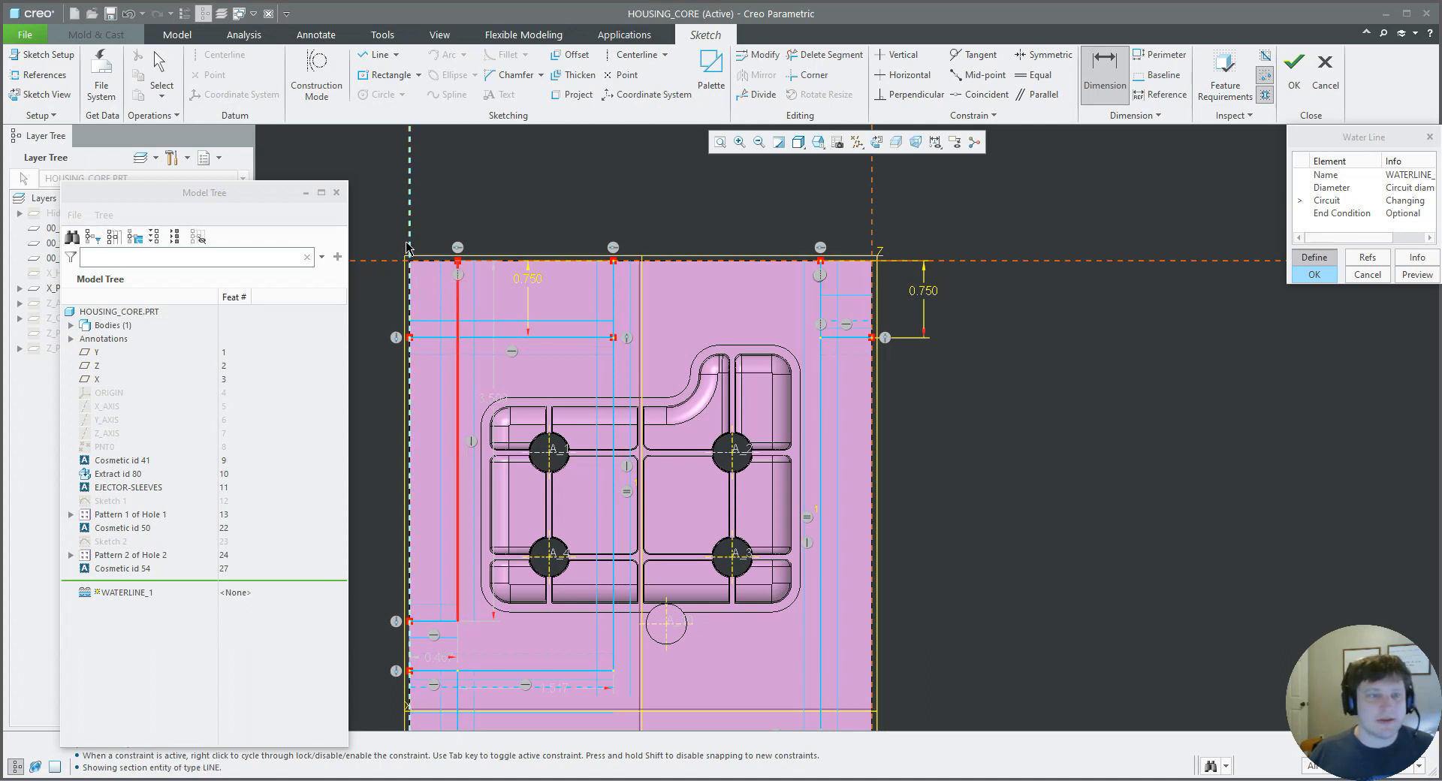
click(411, 239)
middle_click(434, 212)
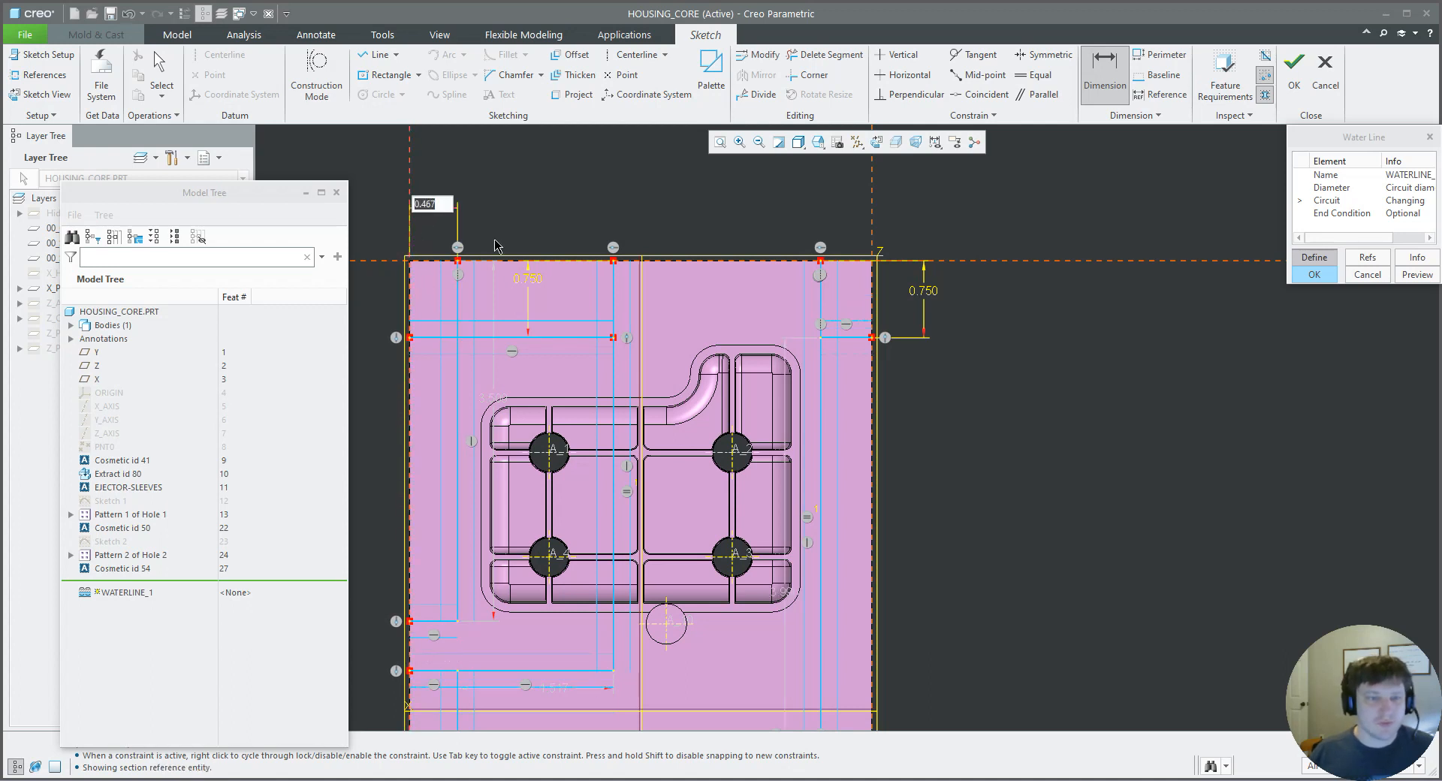
text(.5)
key(Return)
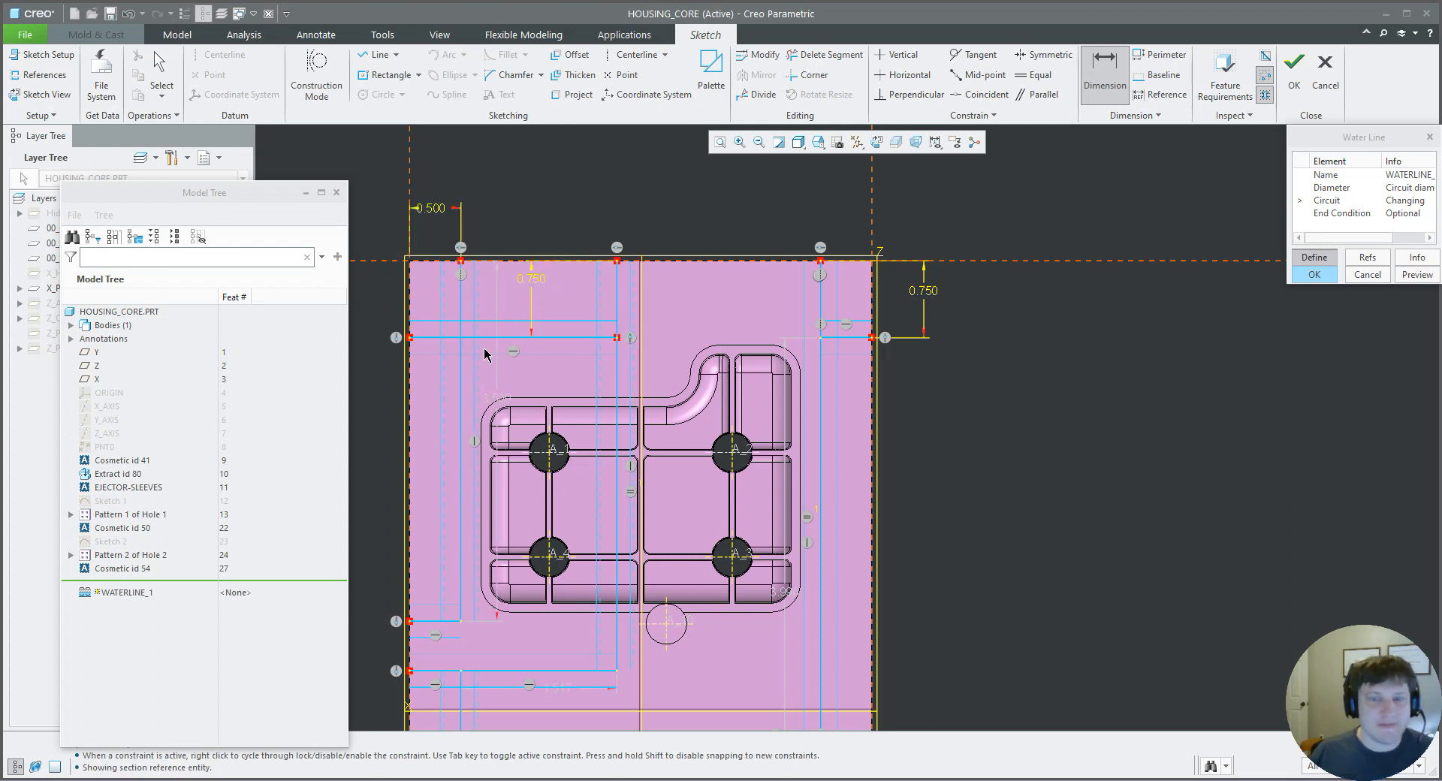
- Dimension the upper right vertical water line from the block's right edge at 0.500
scroll(484, 354, down, 2)
click(728, 268)
middle_click(726, 251)
text(.5)
key(Return)
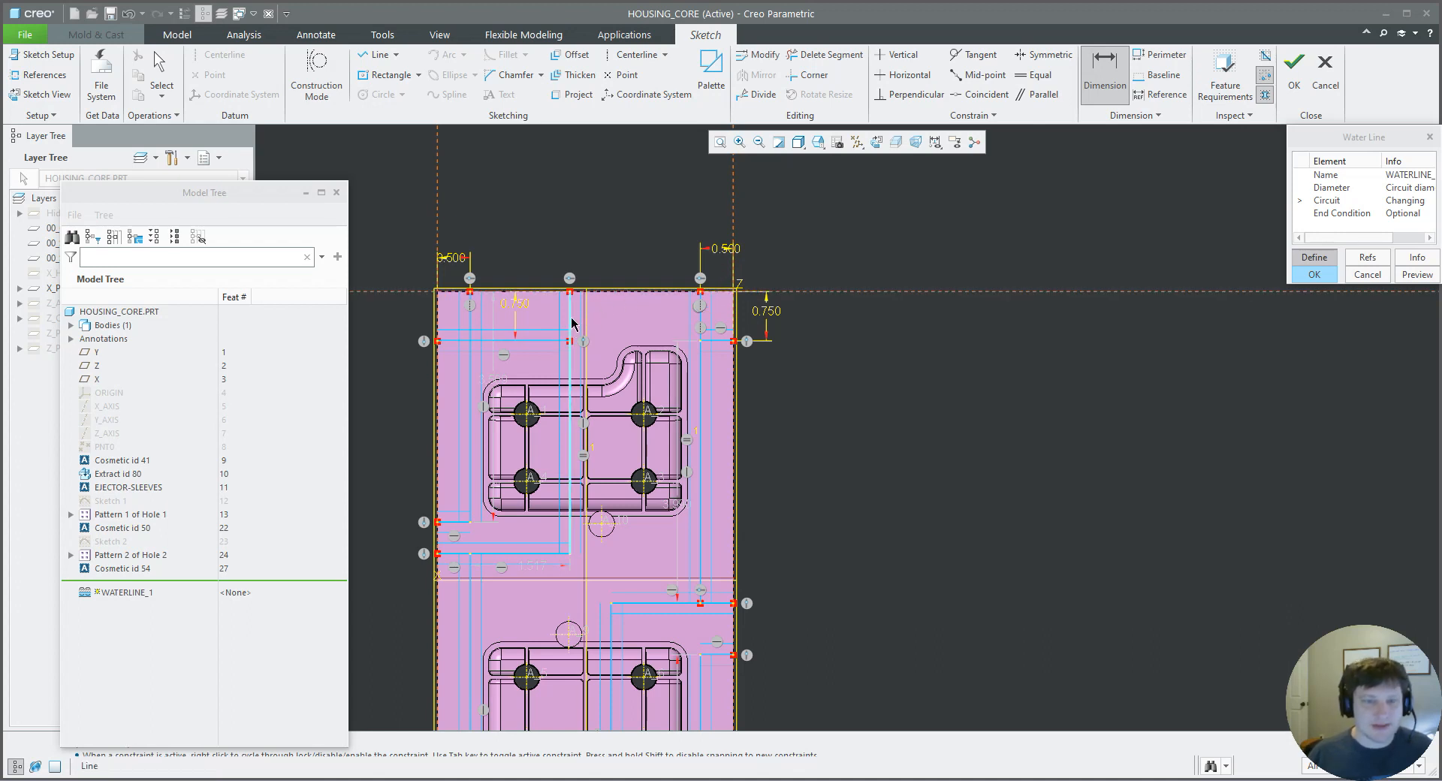
- Dimension the upper inner vertical water line from the block's vertical center plane at 0.313
scroll(588, 538, down, 7)
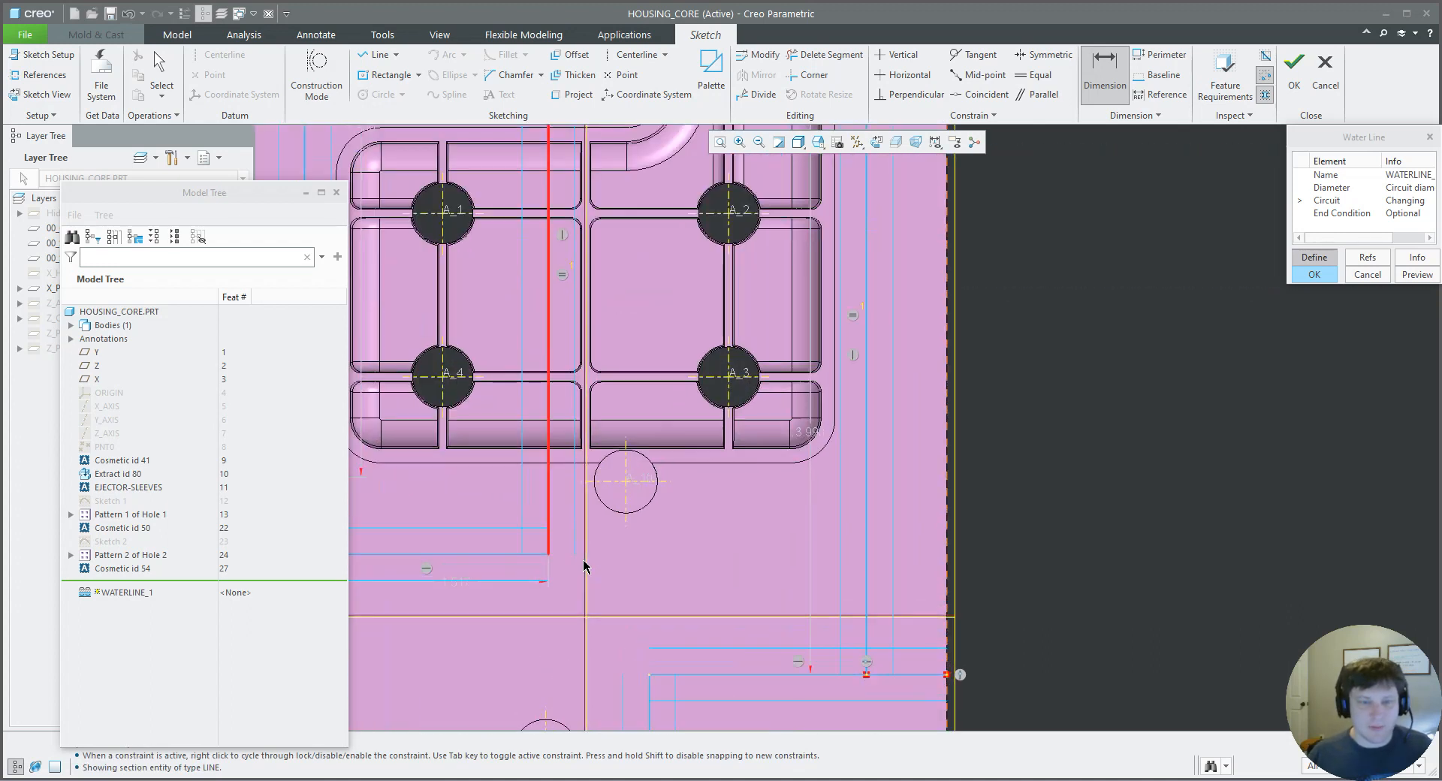
click(584, 510)
middle_click(609, 516)
text(.313)
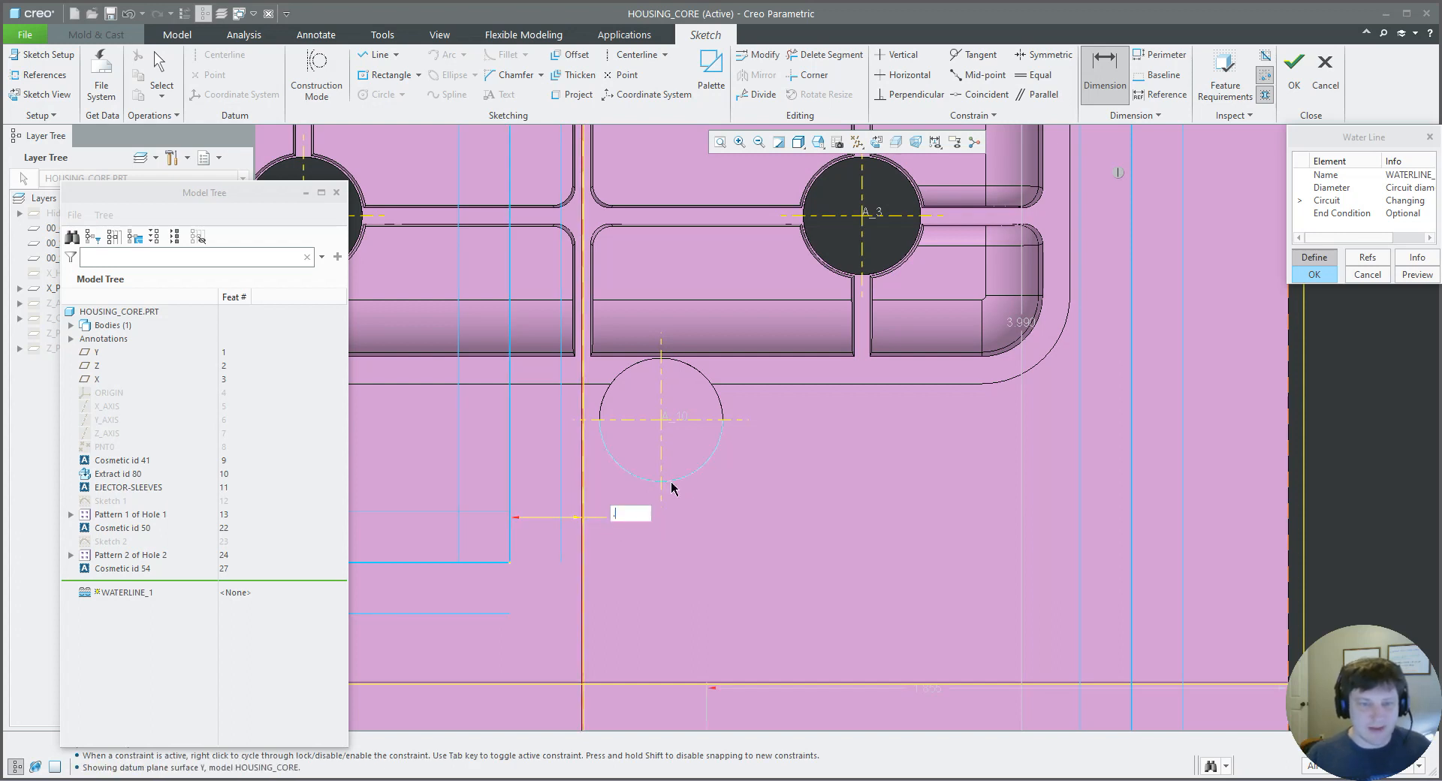
key(Return)
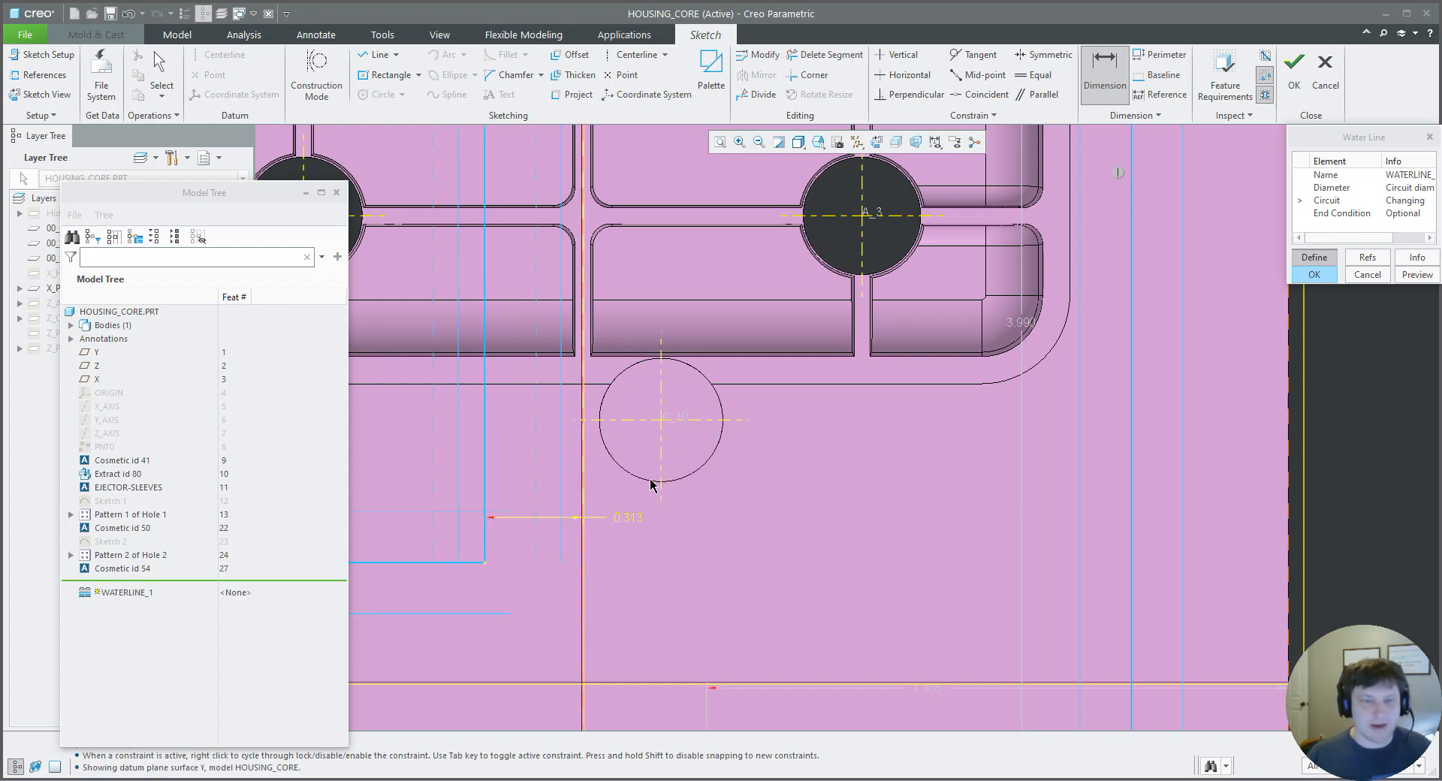
- Dimension the left circuit's middle horizontal water line from the block's horizontal center plane at 0
scroll(620, 492, down, 3)
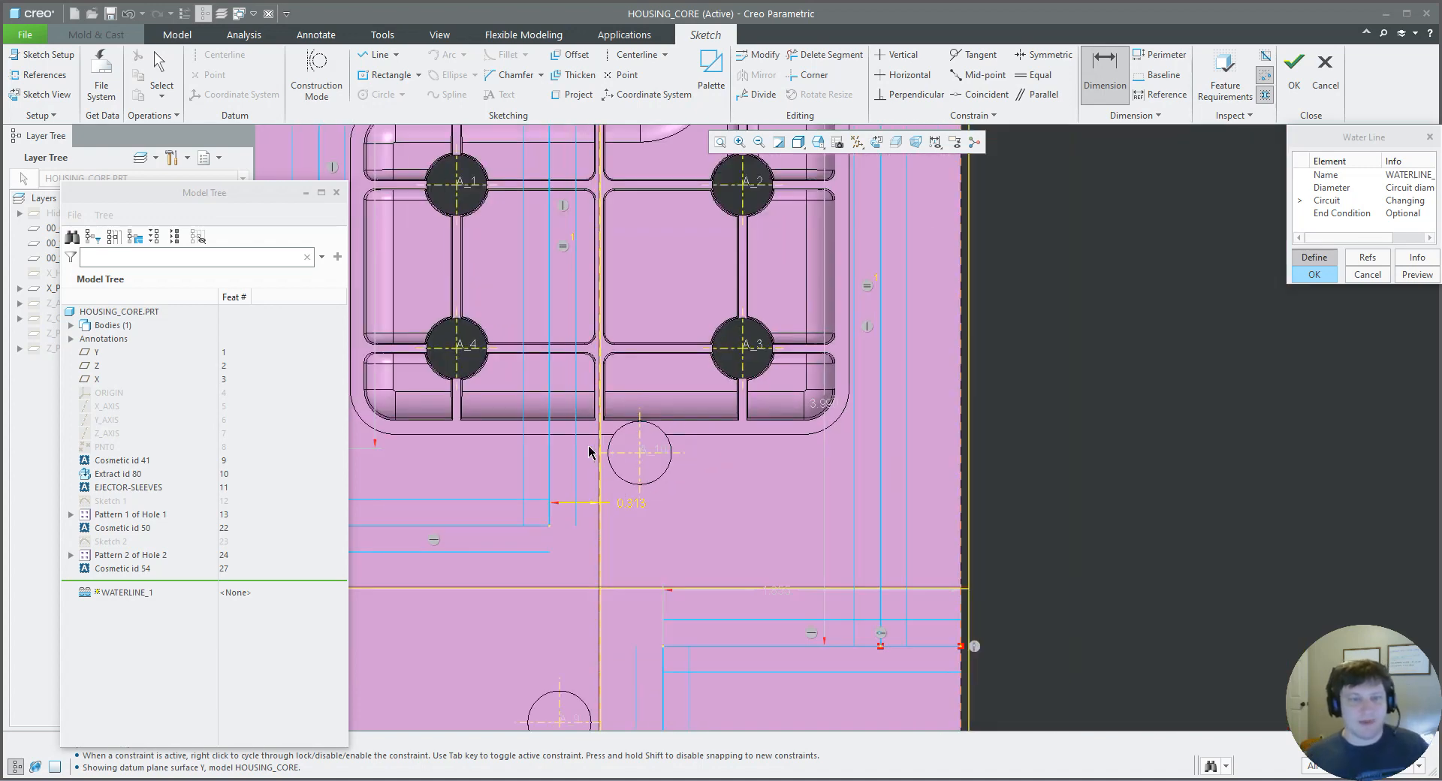
scroll(588, 480, down, 3)
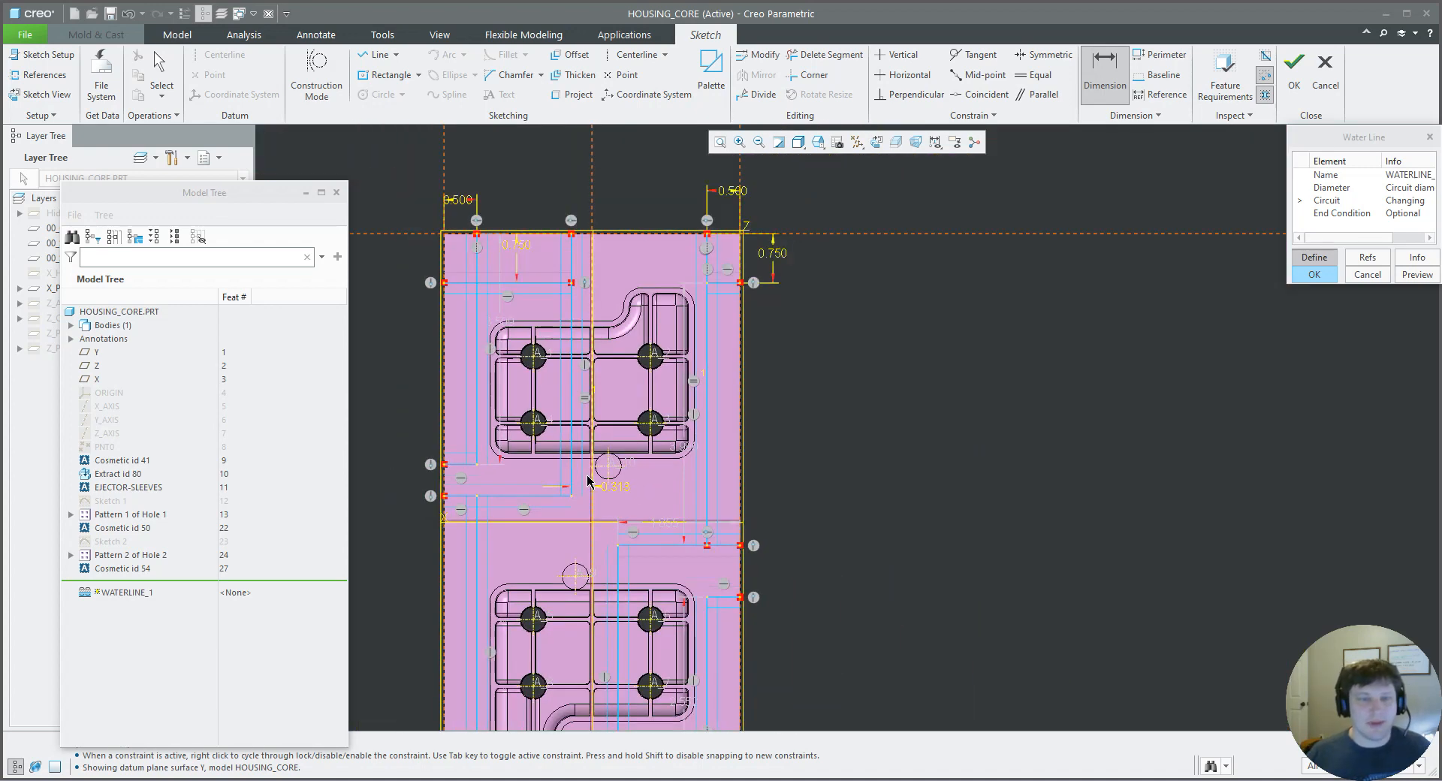
scroll(588, 481, down, 2)
scroll(571, 545, up, 4)
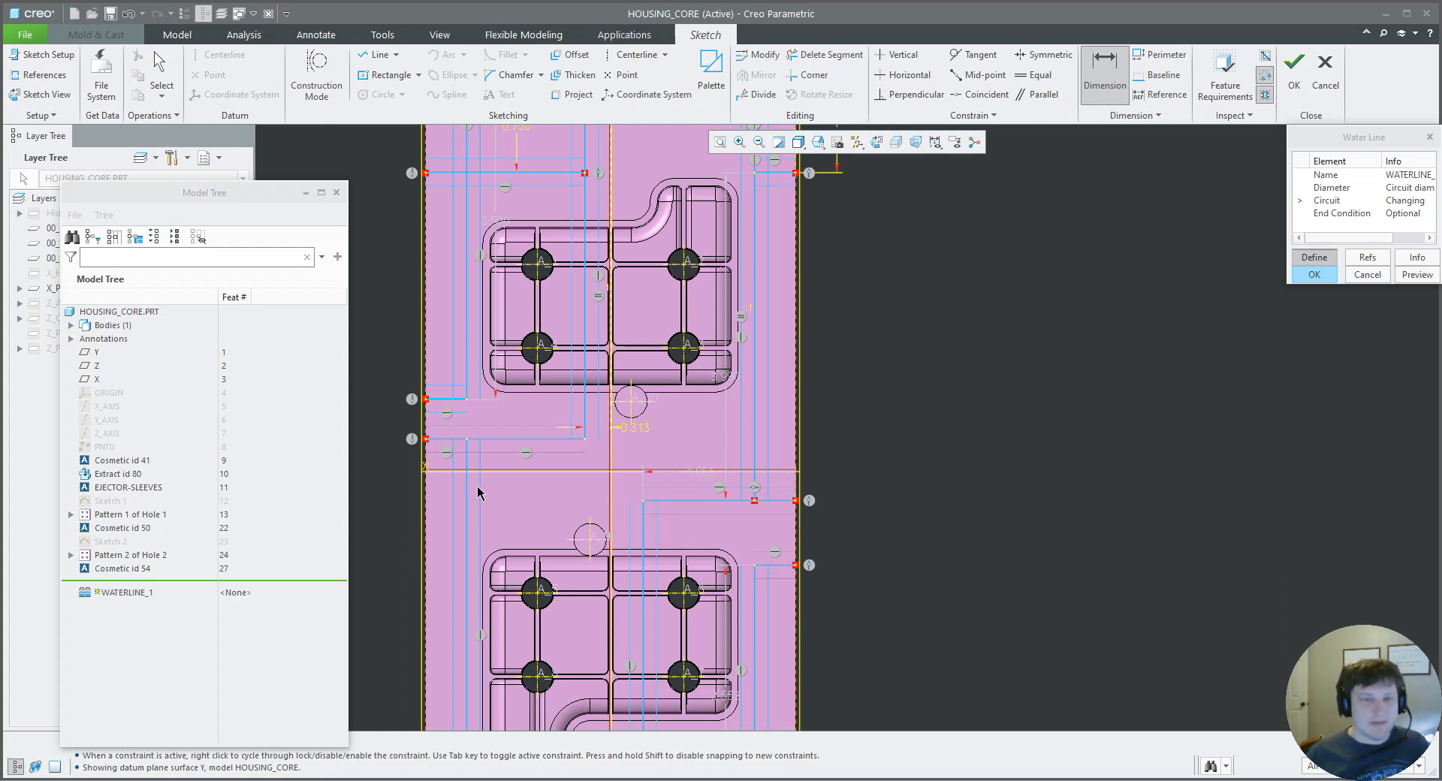
scroll(477, 493, down, 3)
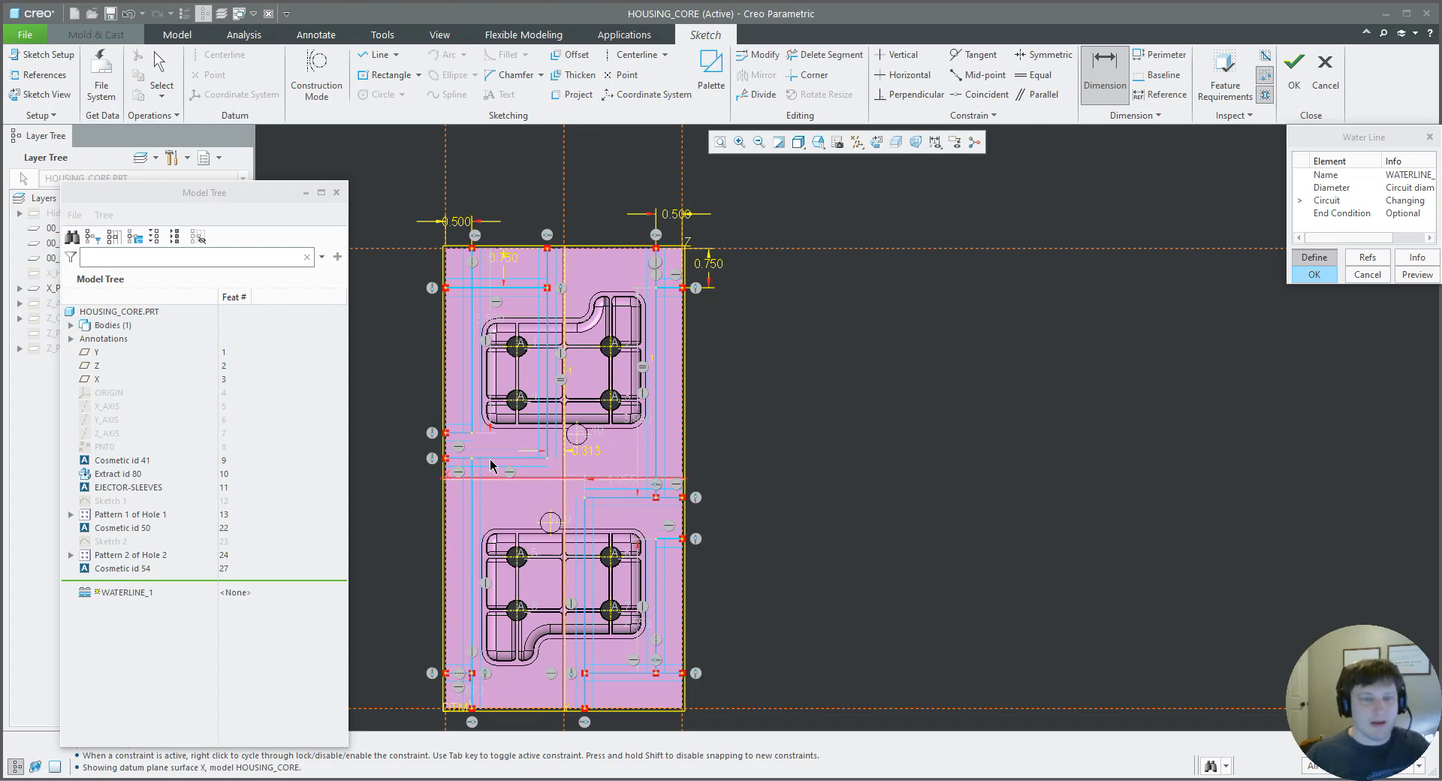
click(482, 459)
middle_click(403, 458)
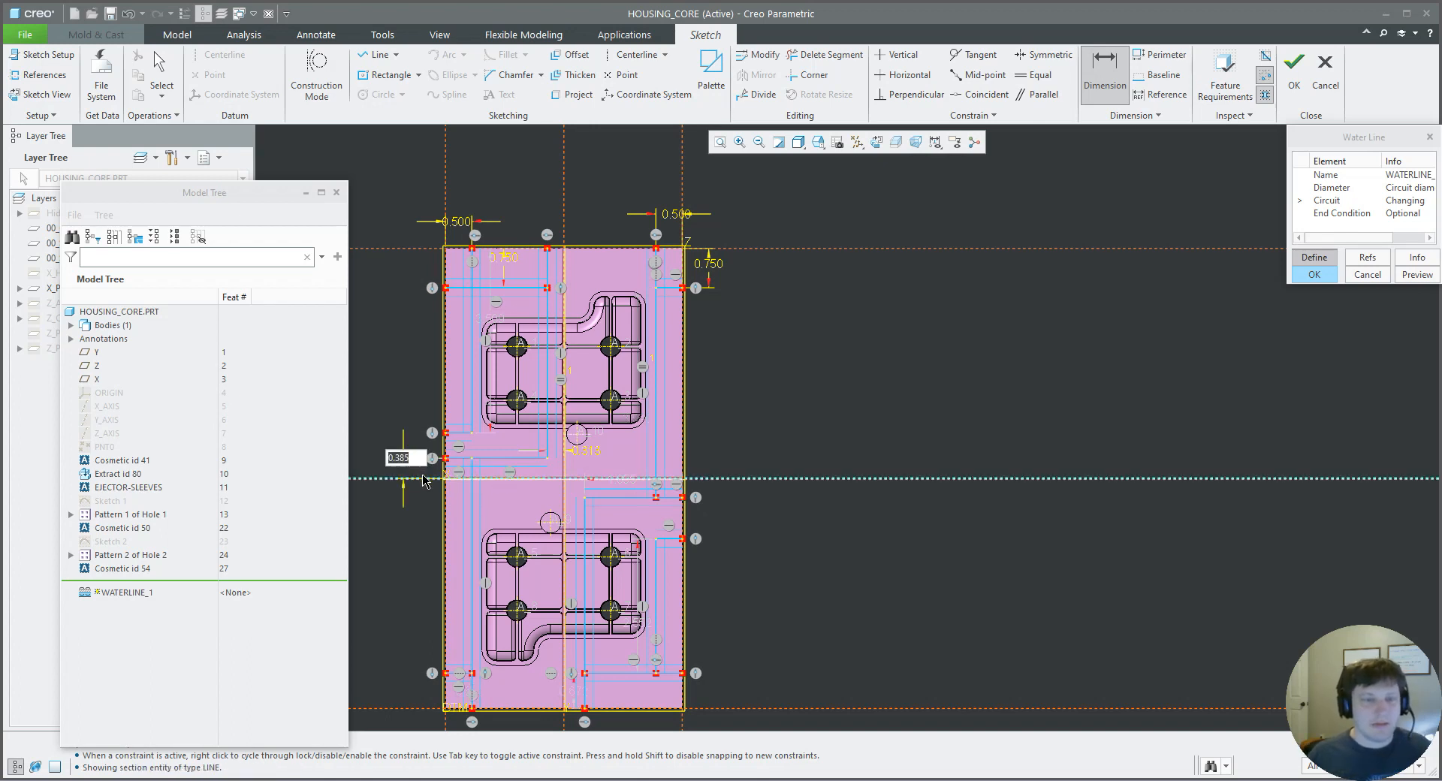
text(0)
key(Return)
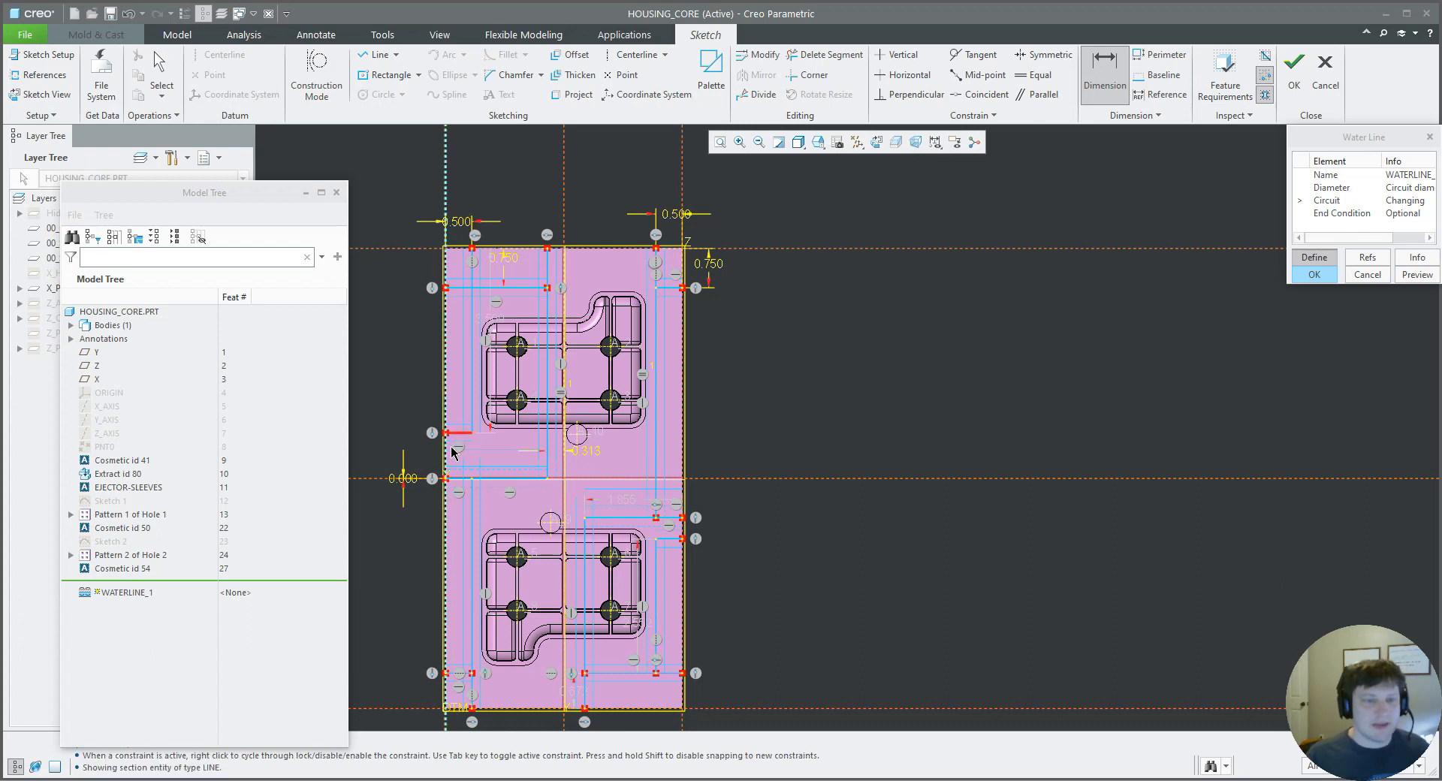
- Dimension the short left horizontal branch above the middle from the horizontal center plane at 1.000
middle_click(376, 449)
text(1.)
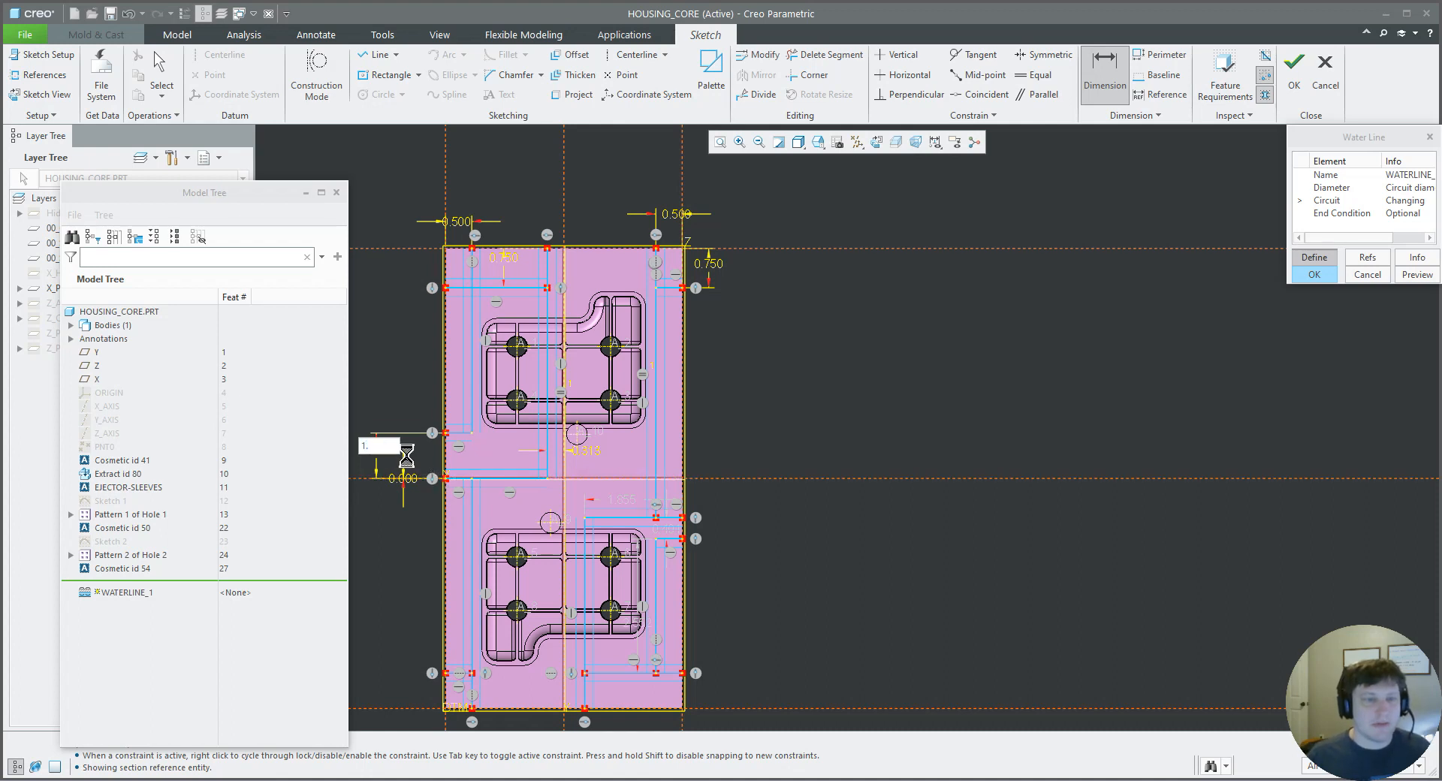
key(Return)
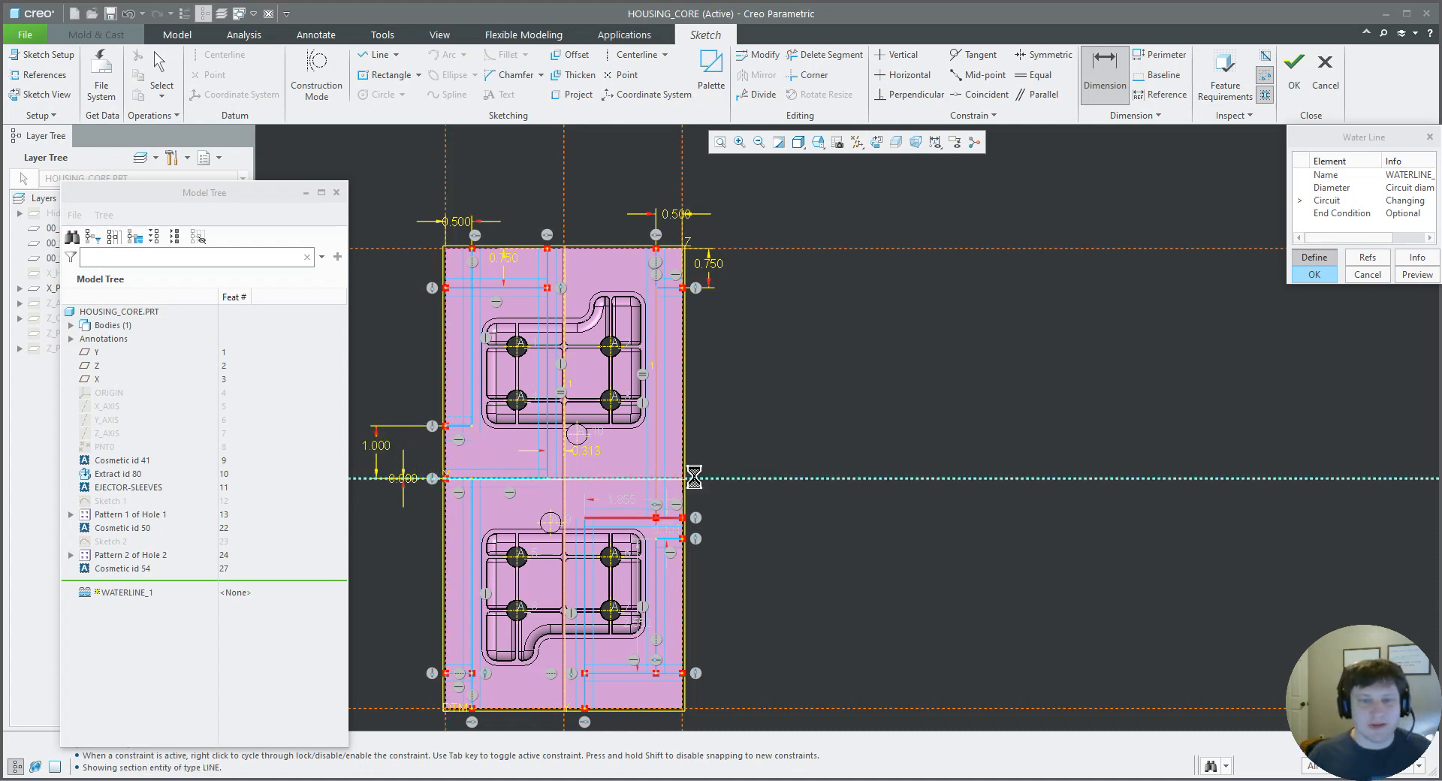
- Dimension the right circuit's middle horizontal water line from the horizontal center plane at 0, deleting the conflicting second Point On Entity constraint
middle_click(712, 499)
click(675, 517)
middle_click(727, 498)
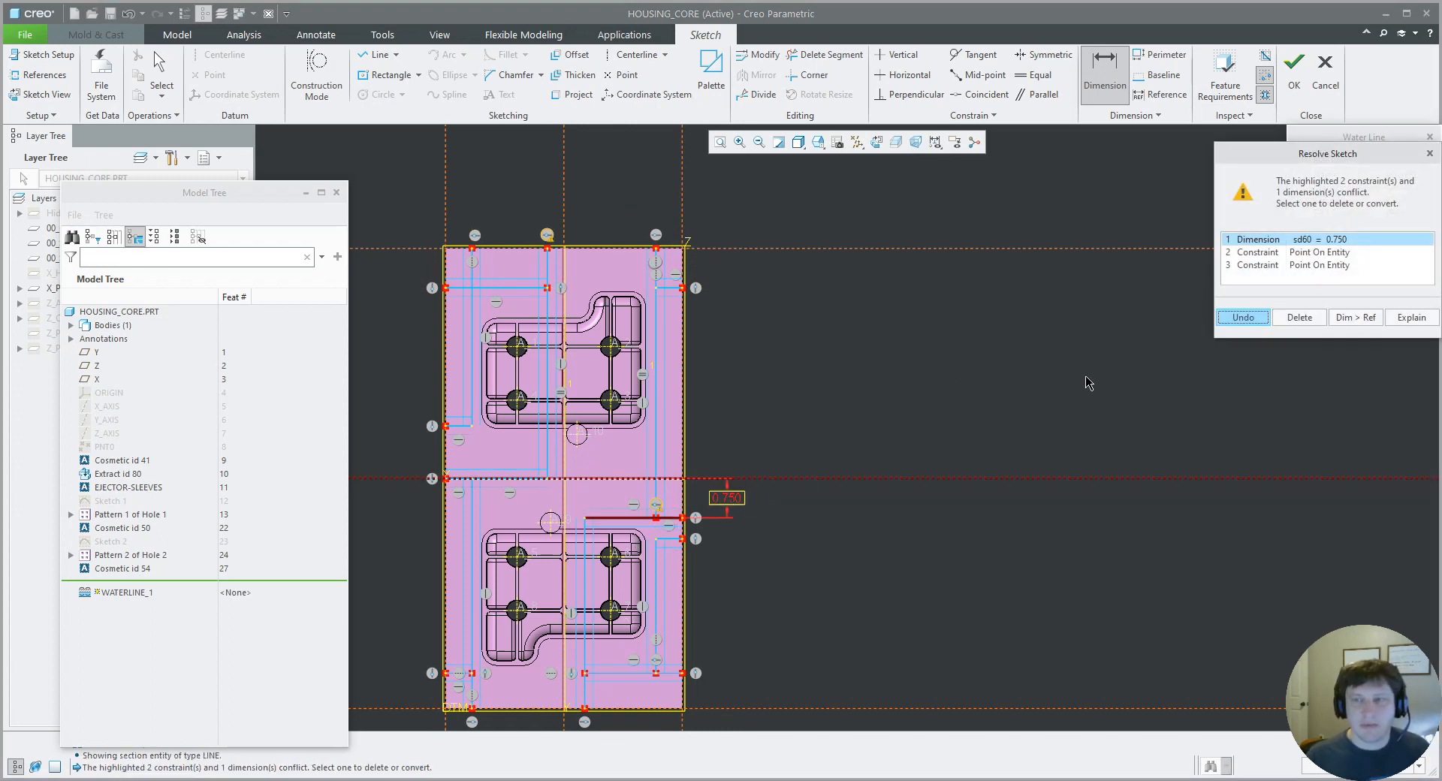
click(1322, 252)
click(1321, 263)
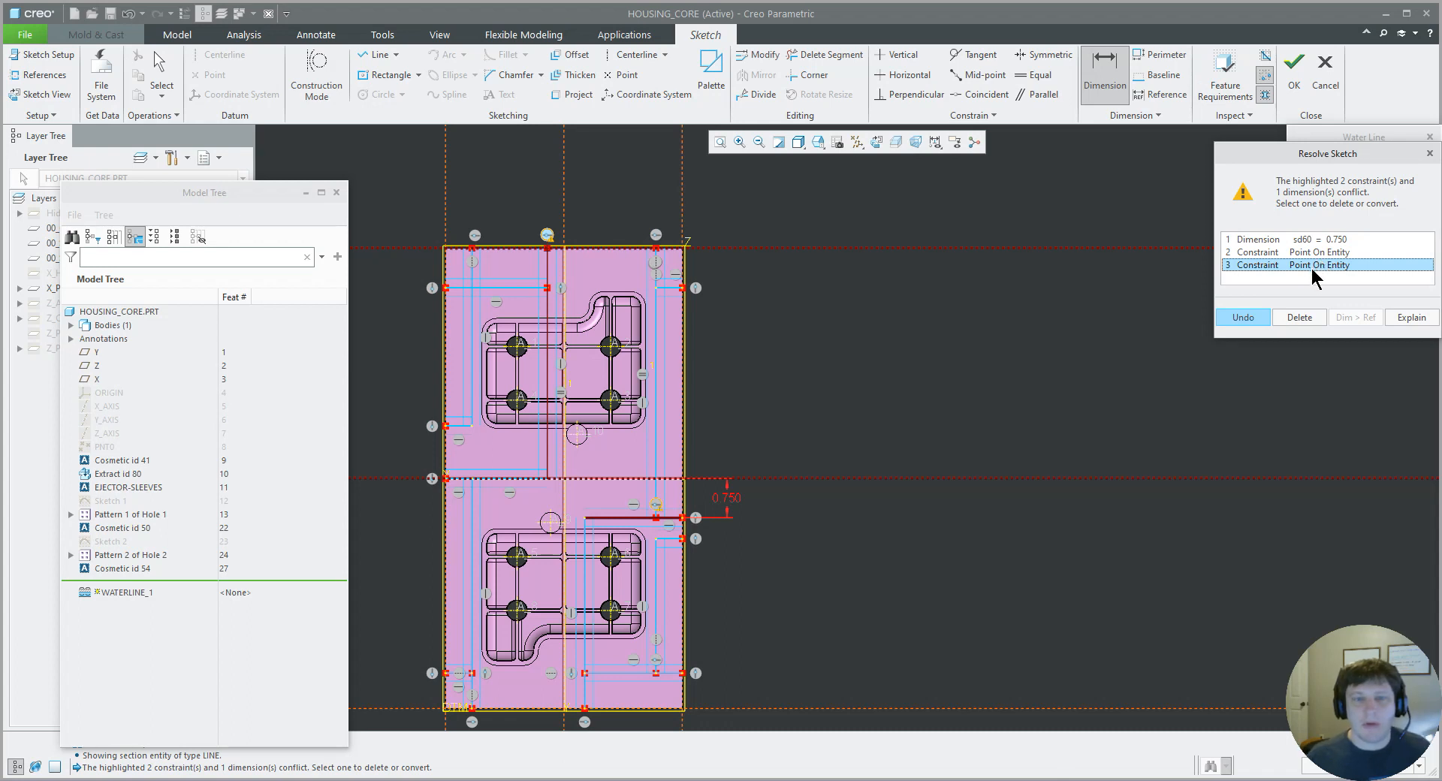
click(1298, 317)
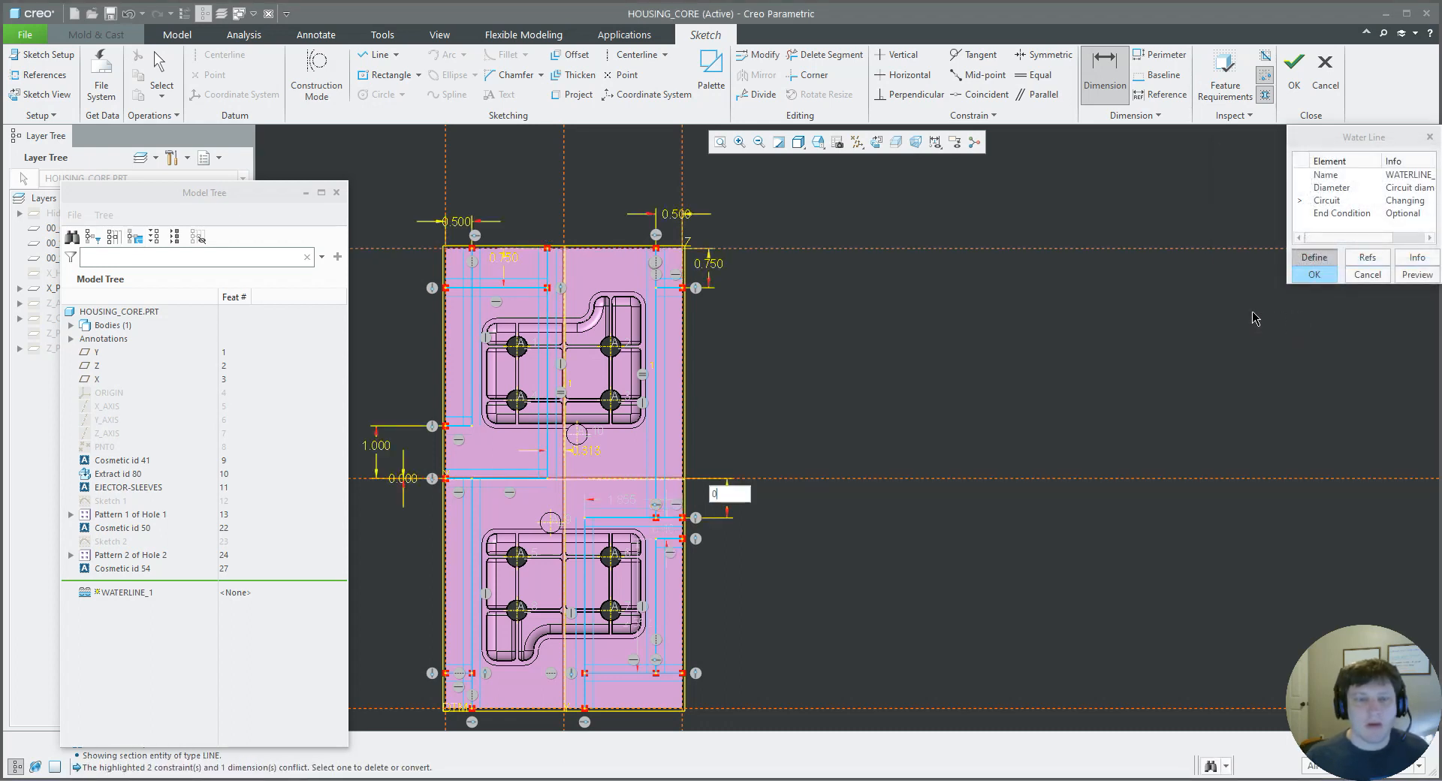
text(0)
key(Return)
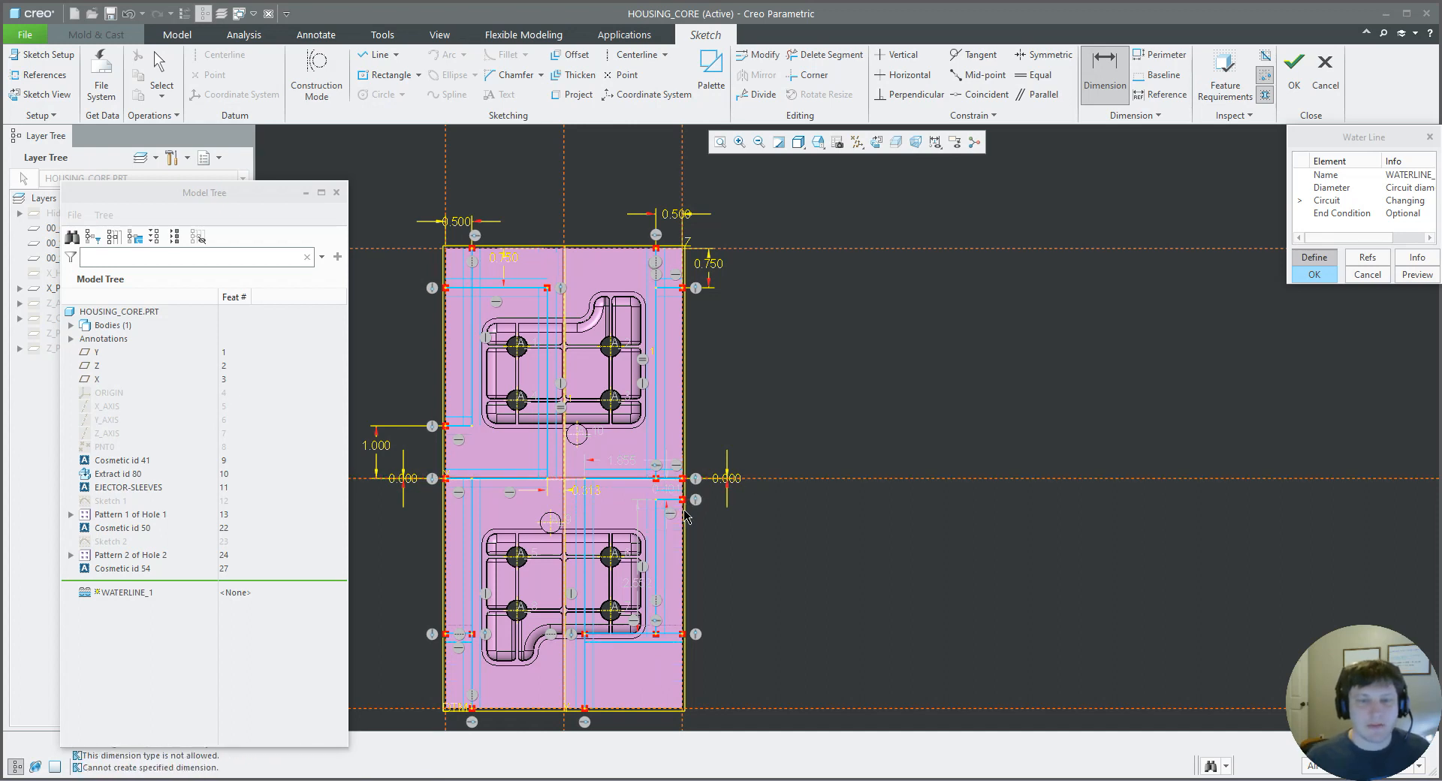
- Dimension the short right horizontal branch below the middle from the horizontal center plane at 1.000
click(754, 479)
middle_click(768, 492)
text(1)
key(Return)
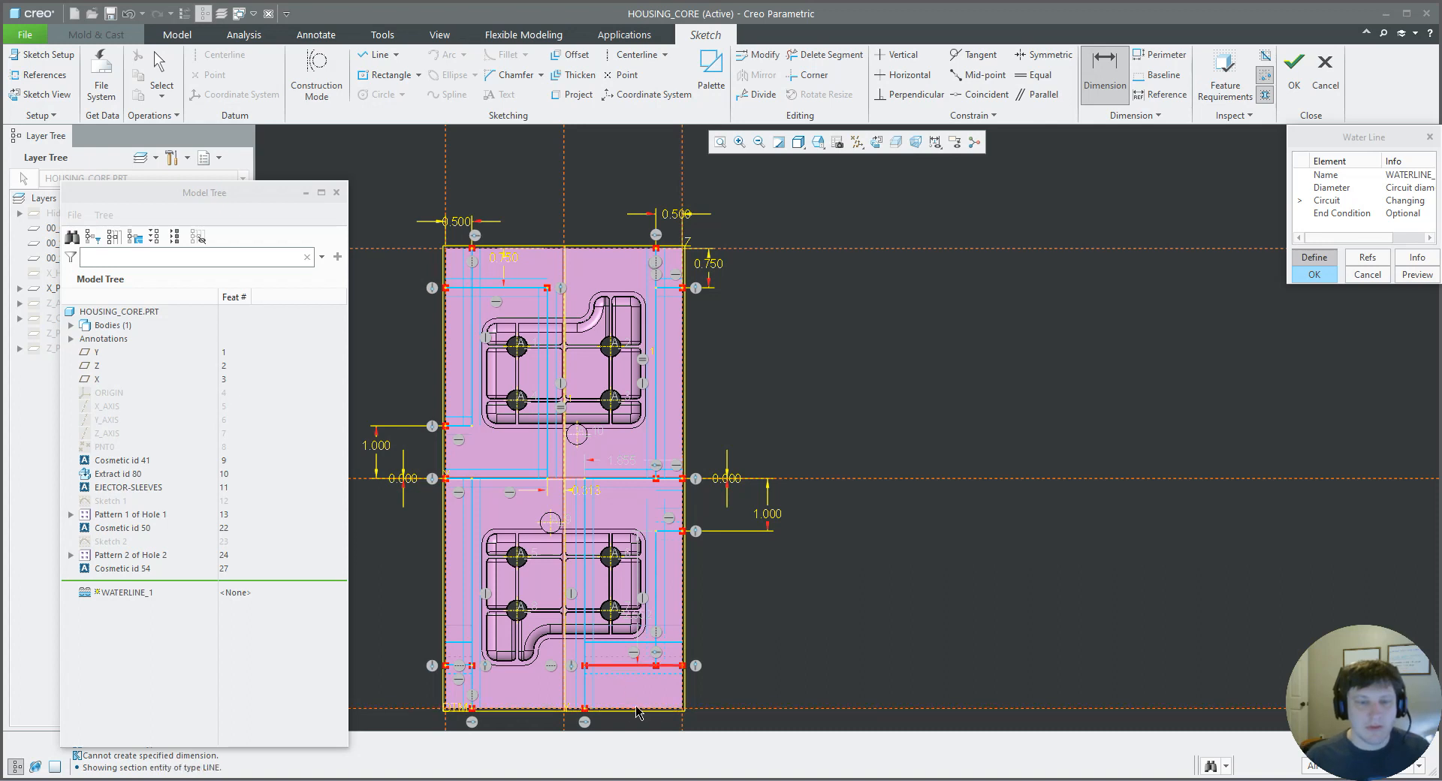
- Dimension the lower right horizontal water line from the block's bottom edge at 0.750
key(Return)
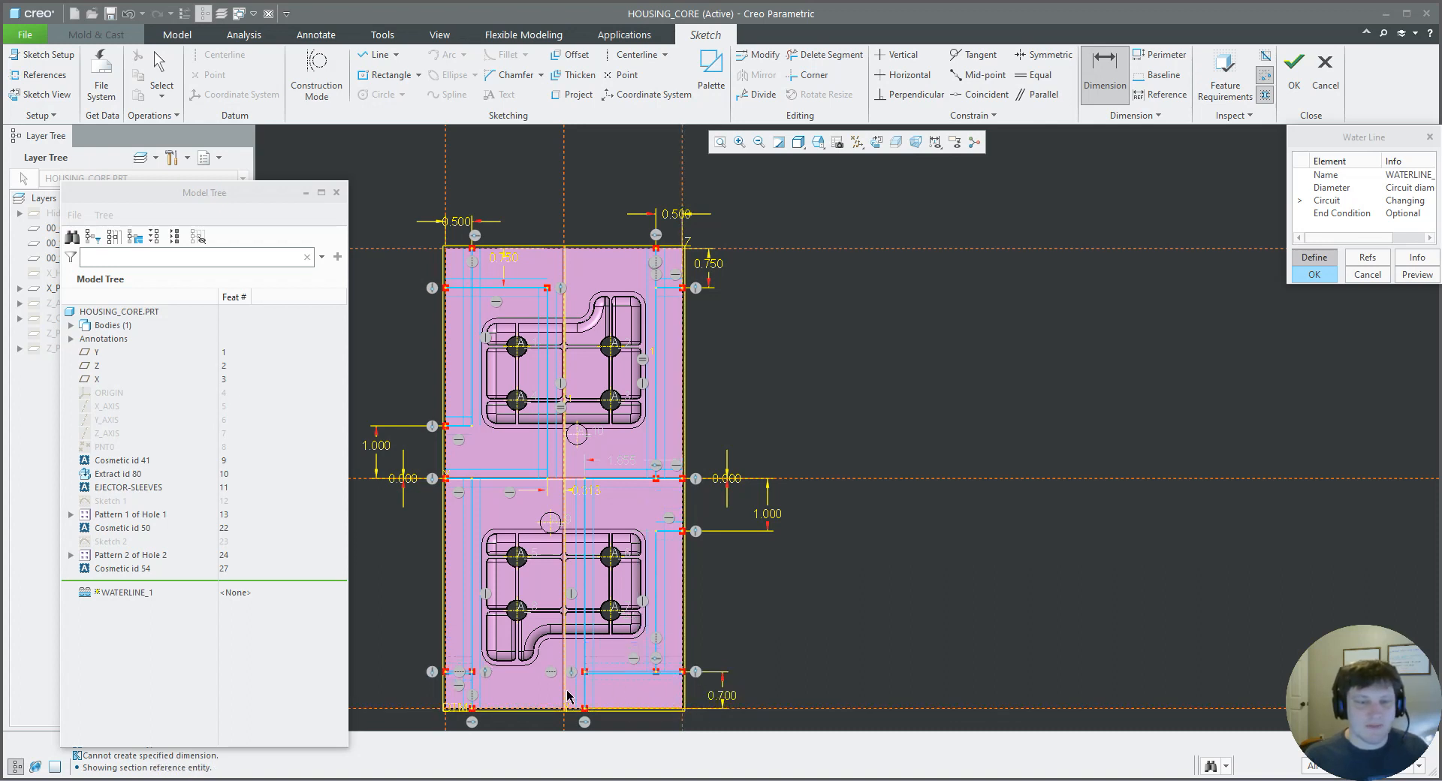
middle_click(418, 694)
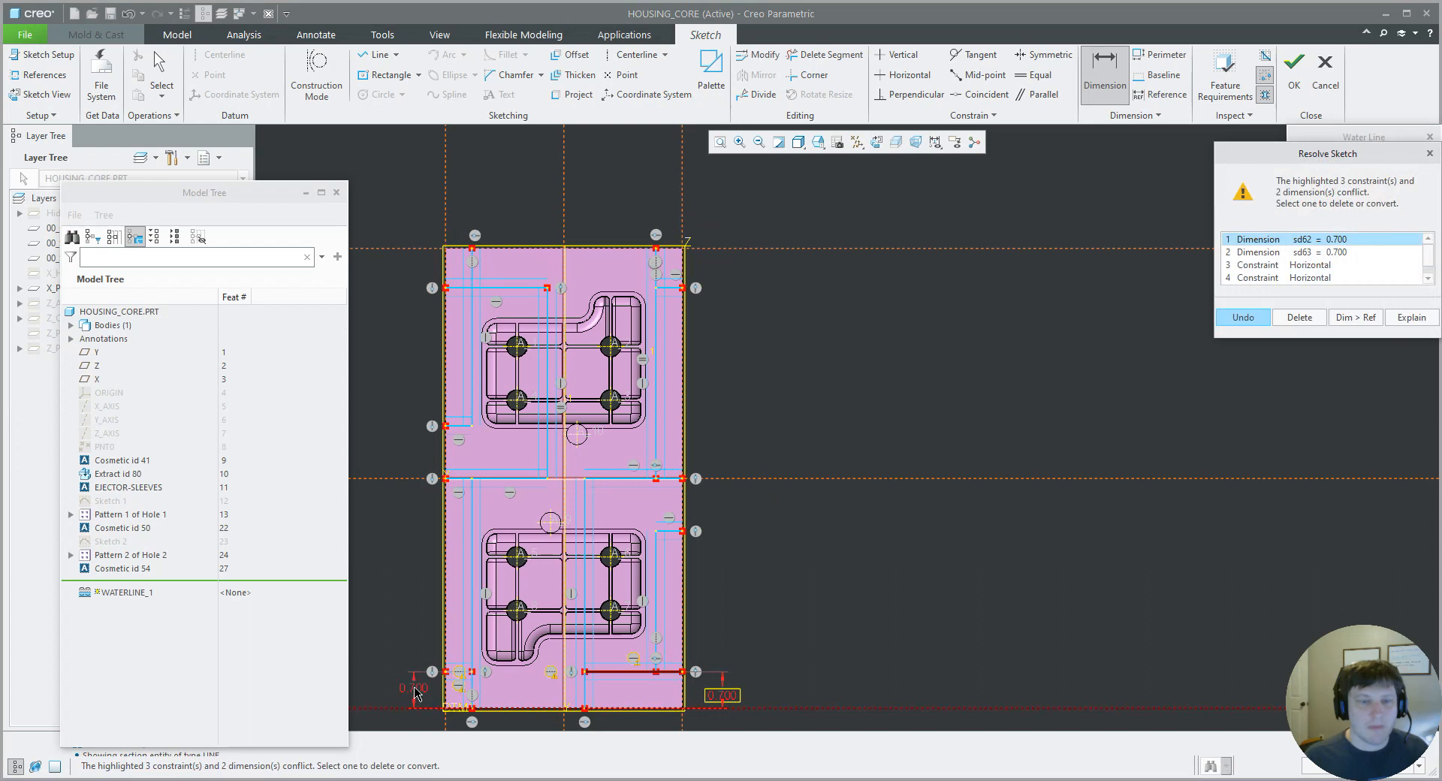
click(1243, 318)
double_click(733, 698)
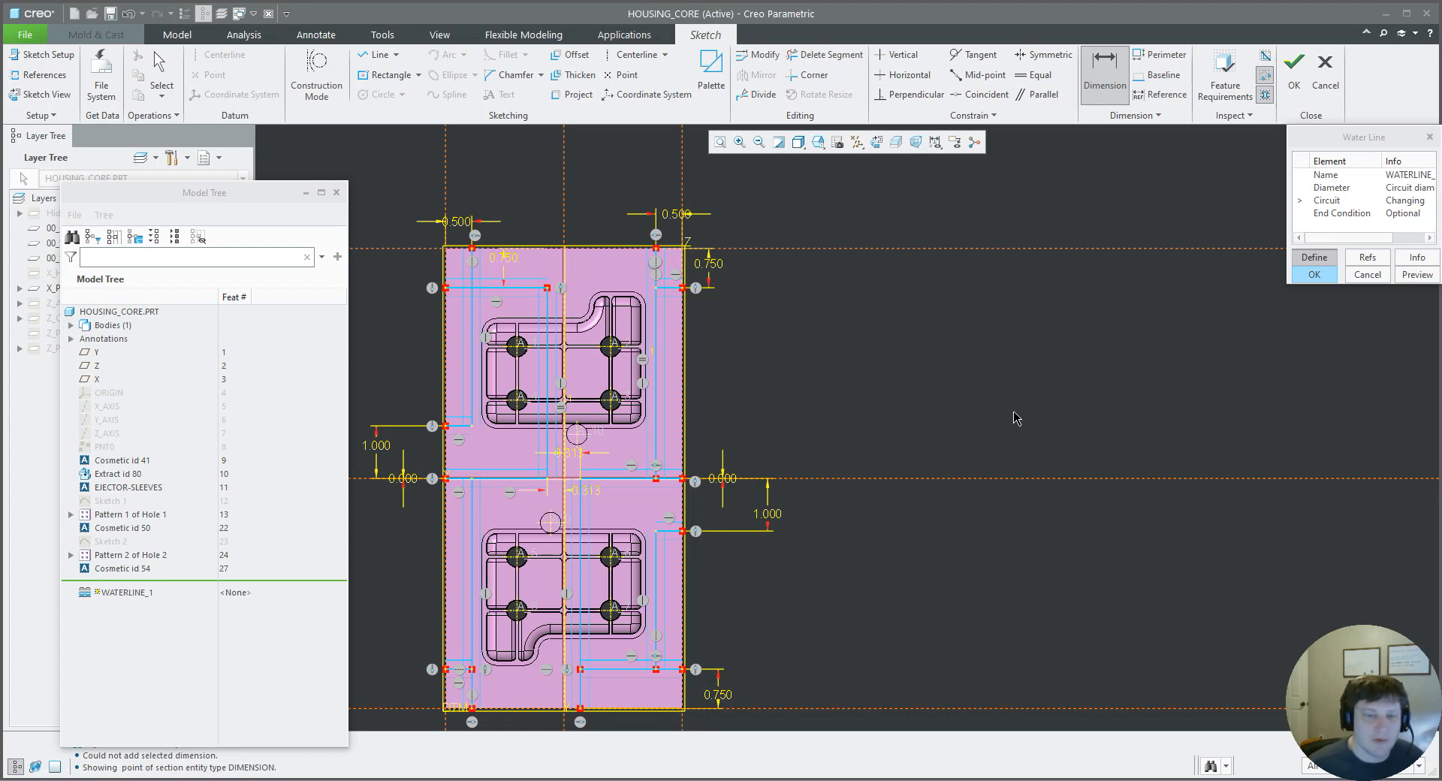
- Accept the circuit sketch and complete the WATERLINE_1 feature
click(1292, 88)
click(1313, 275)
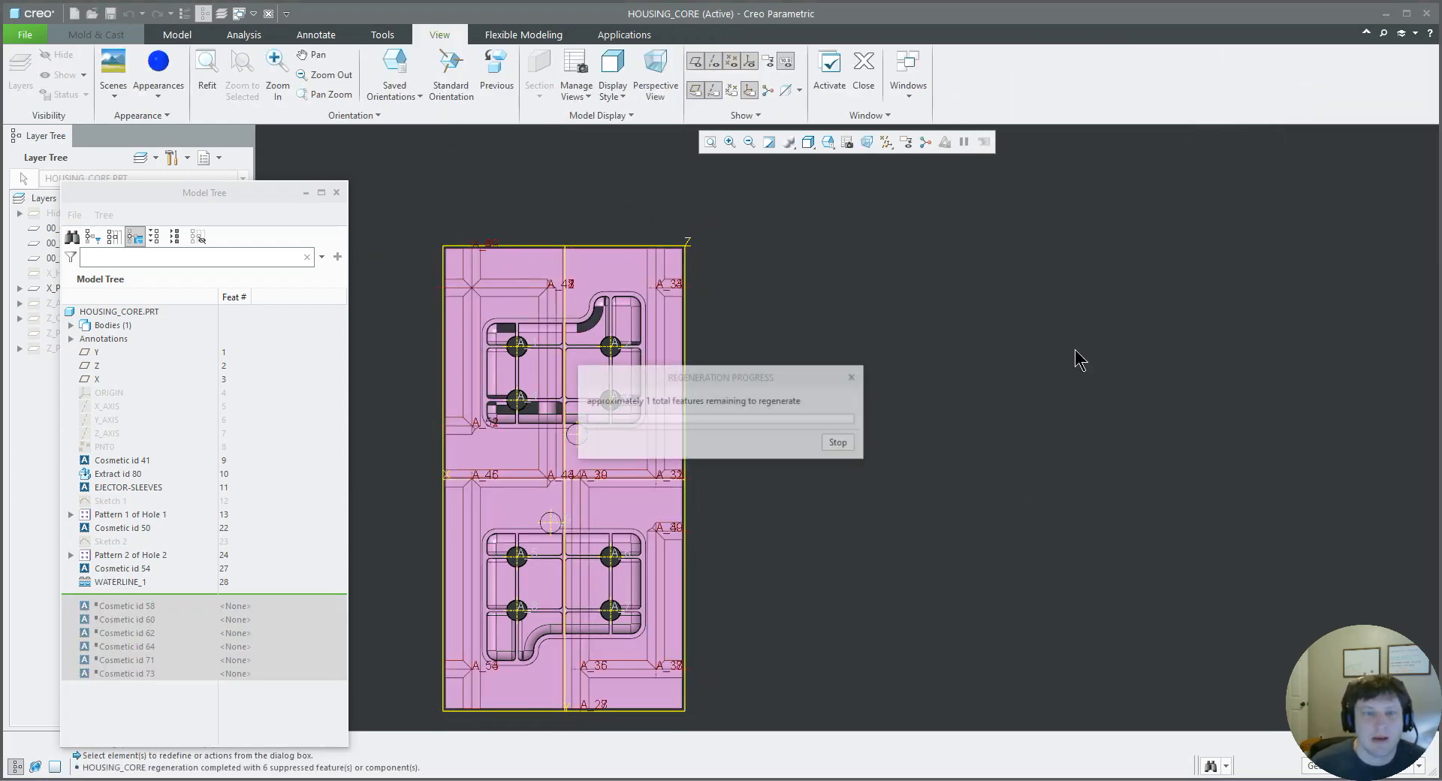
middle_drag(661, 421, 637, 394)
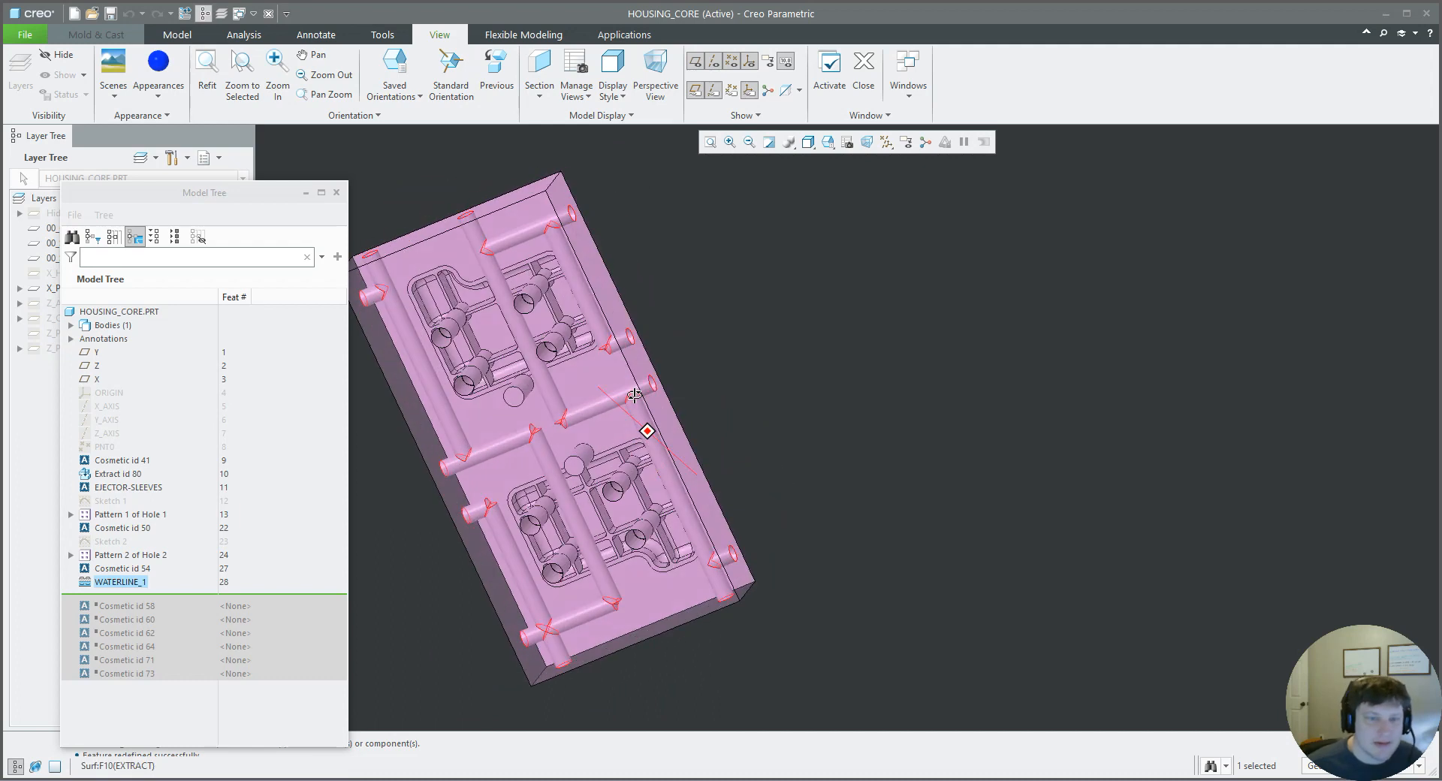
click(851, 349)
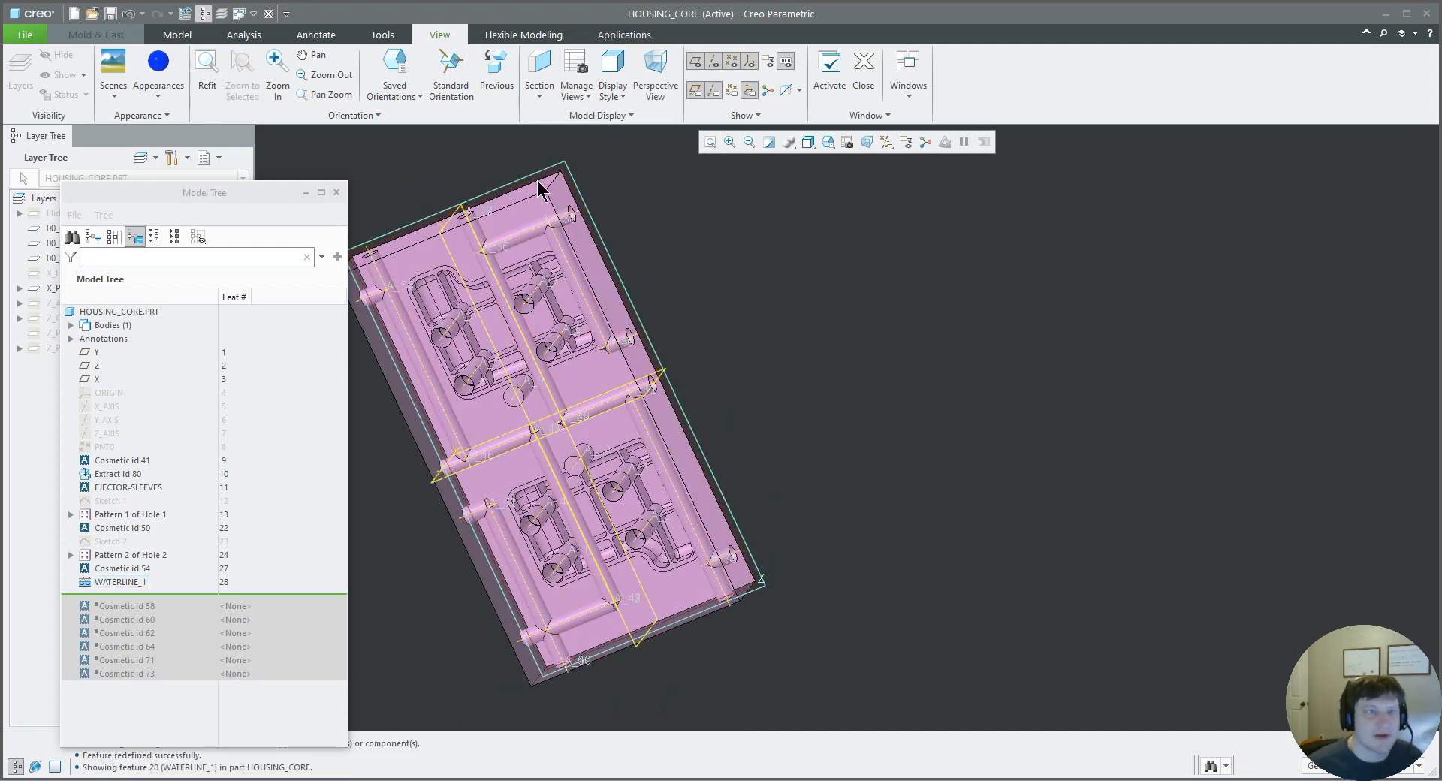
- Apply the blue appearance to all hole surfaces of the water line circuit along the block's right side
click(386, 35)
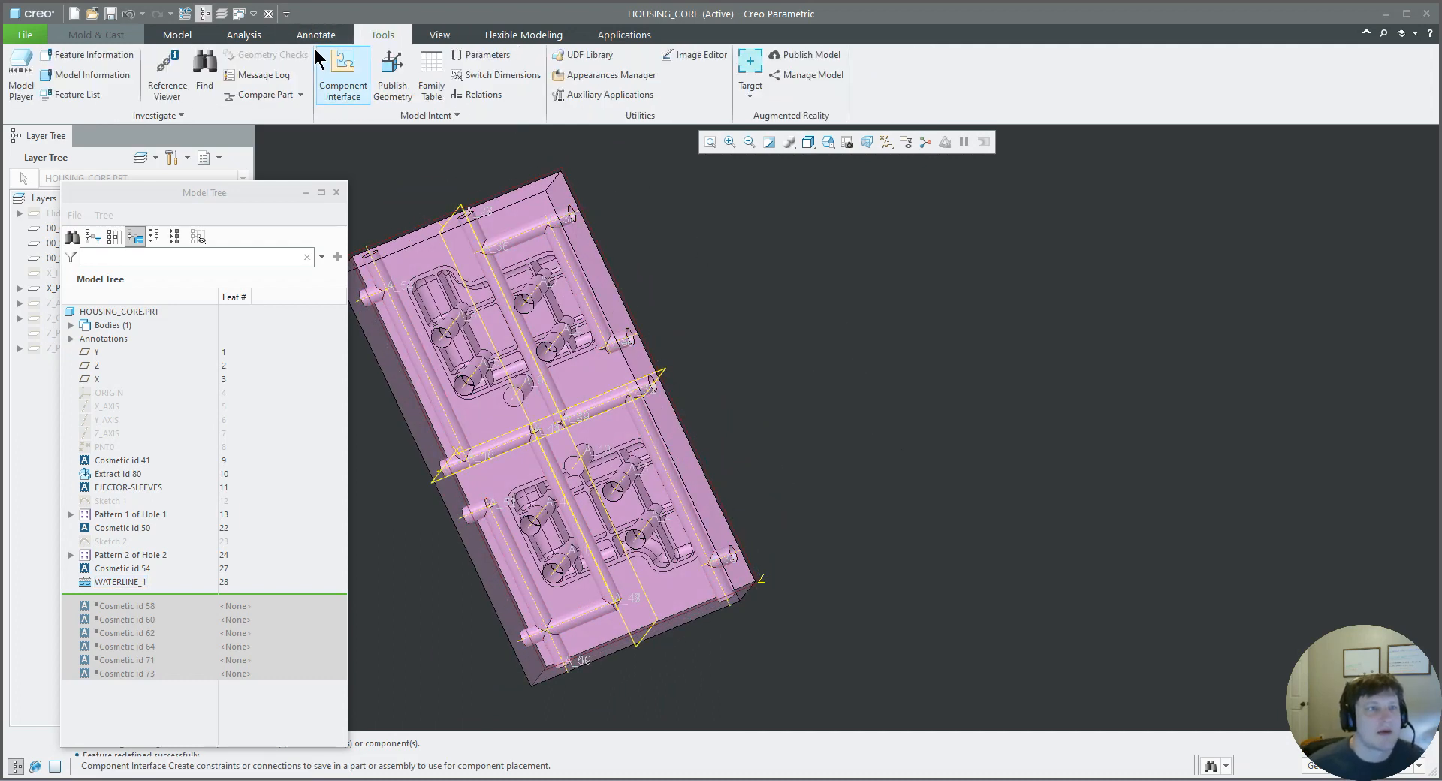
click(440, 35)
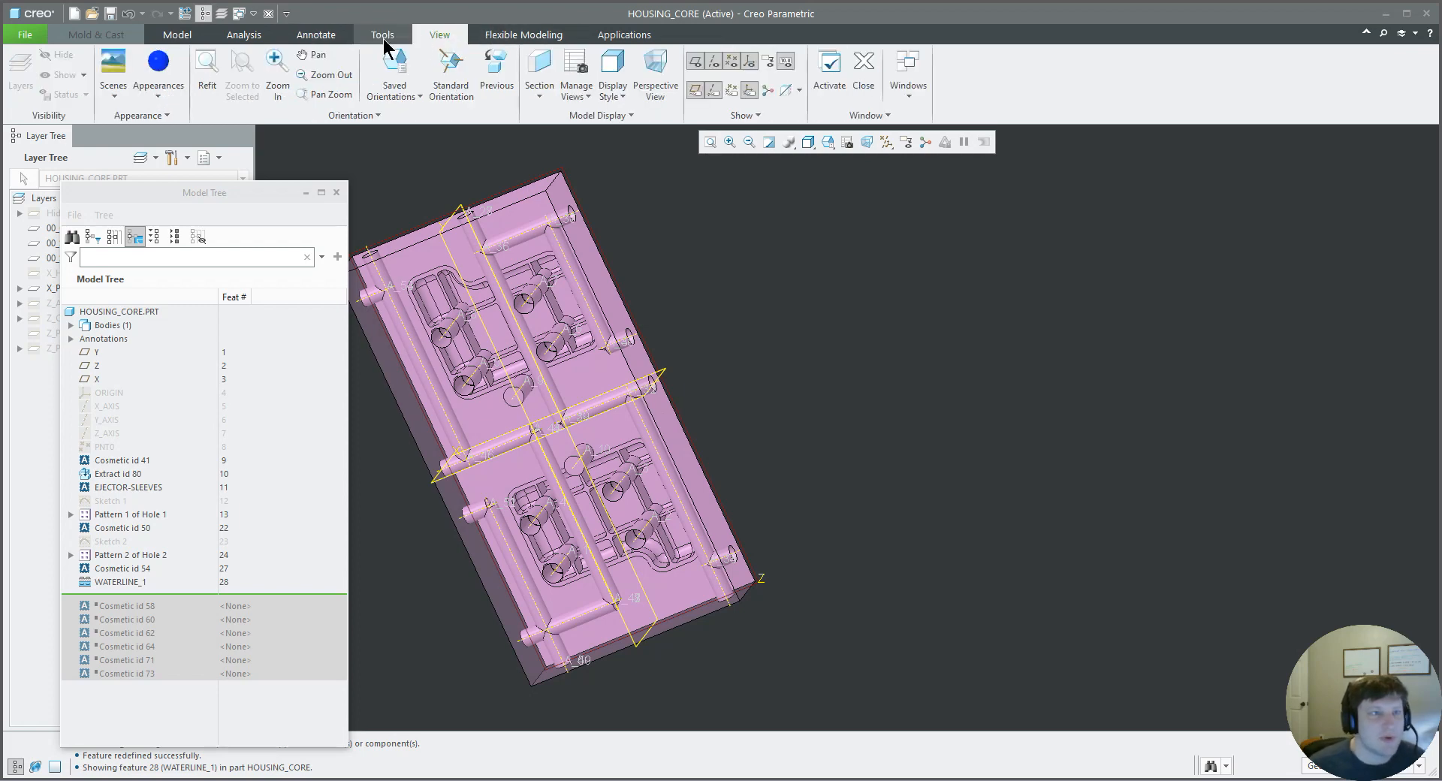
click(183, 88)
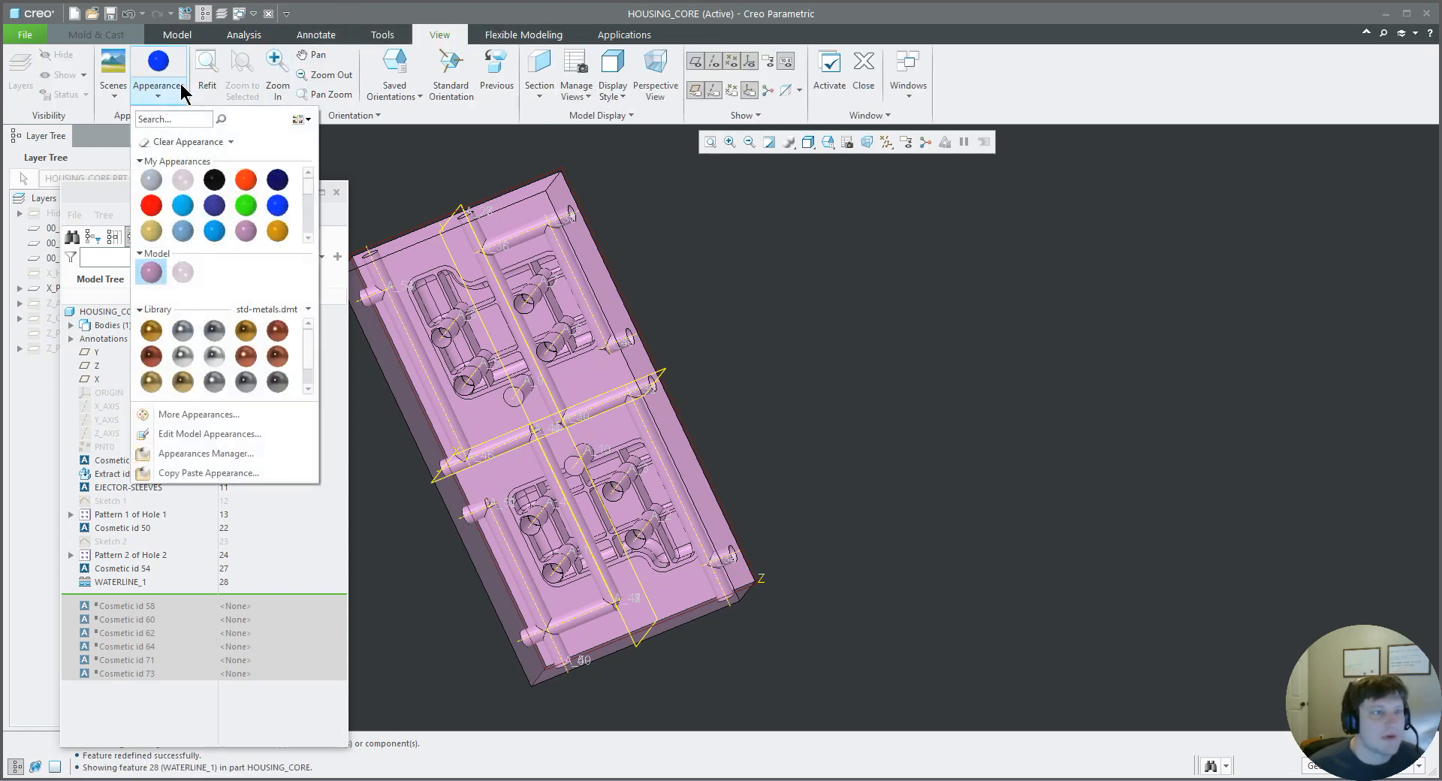
click(276, 205)
mouse_move(473, 280)
middle_down()
mouse_move(401, 264)
mouse_move(440, 263)
mouse_move(382, 285)
mouse_move(382, 342)
middle_up()
scroll(406, 268, down, 4)
click(404, 265)
ctrl+click(496, 278)
ctrl+click(581, 292)
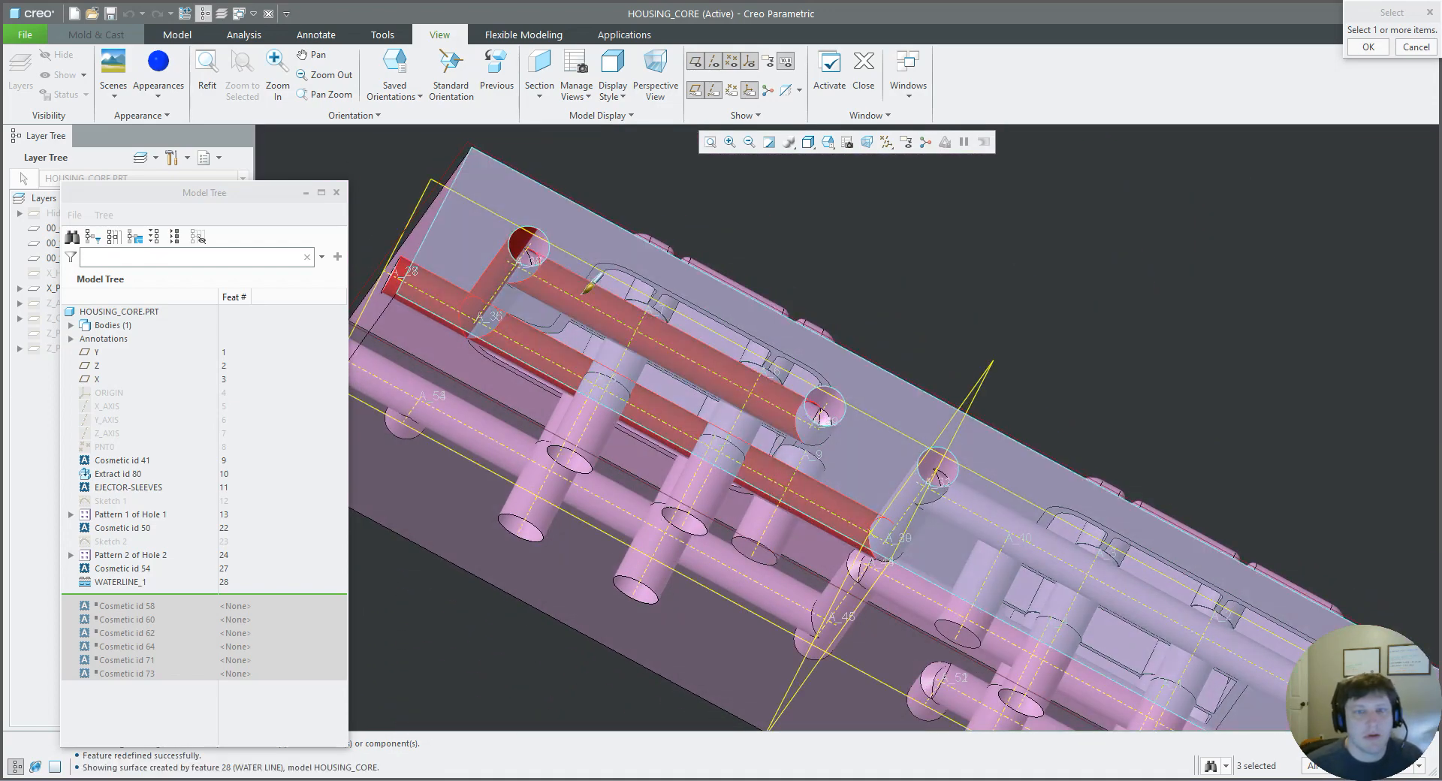
middle_drag(830, 410, 821, 394)
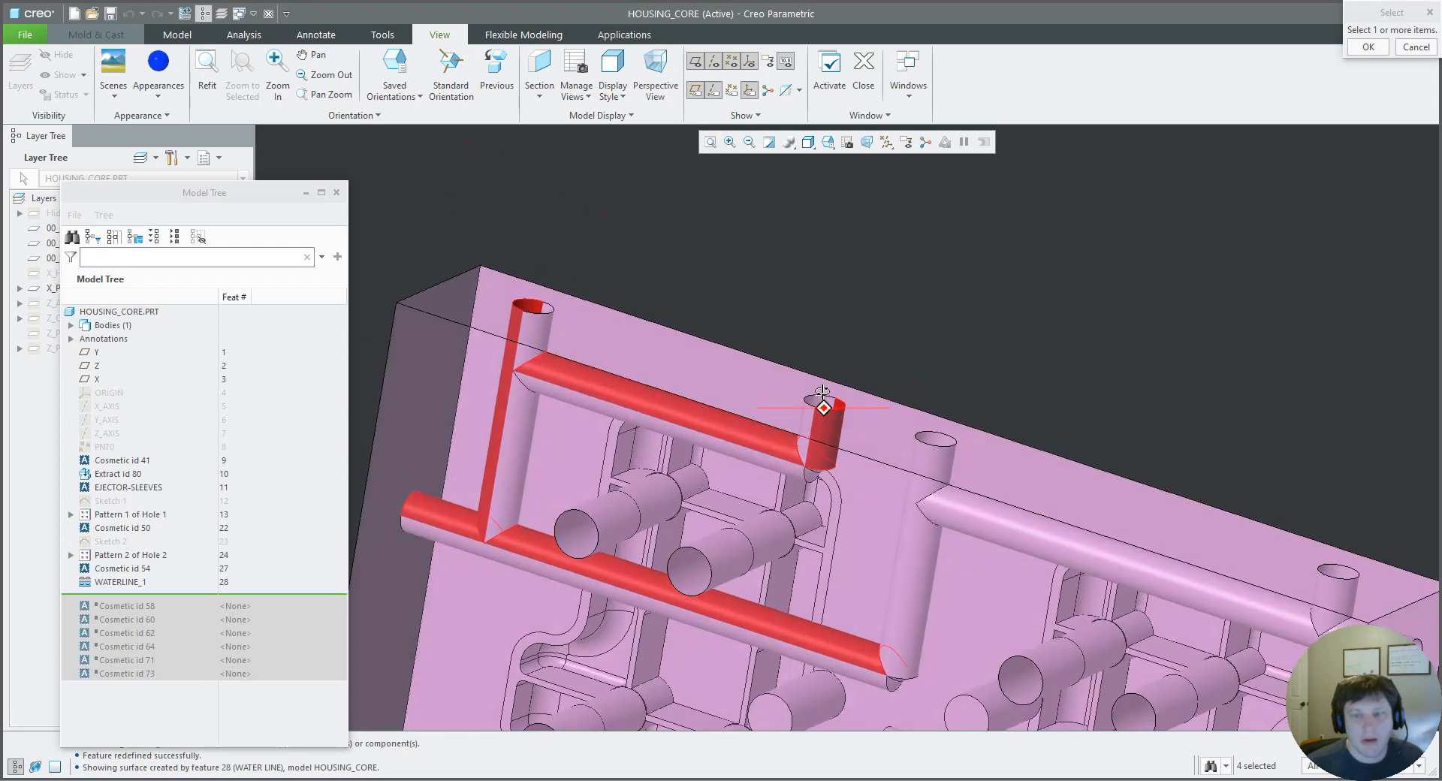
ctrl+click(924, 442)
ctrl+click(973, 503)
scroll(759, 385, up, 3)
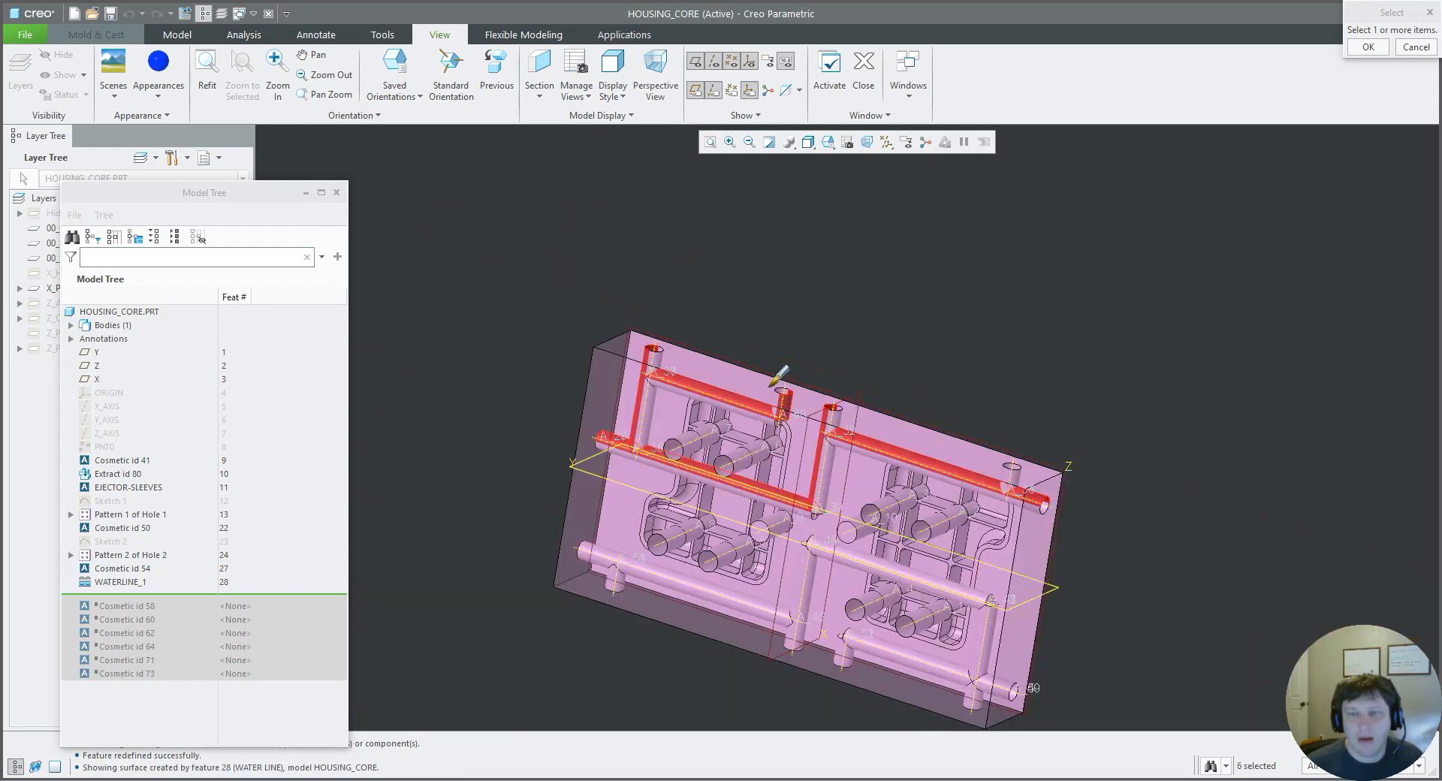
scroll(1003, 481, down, 3)
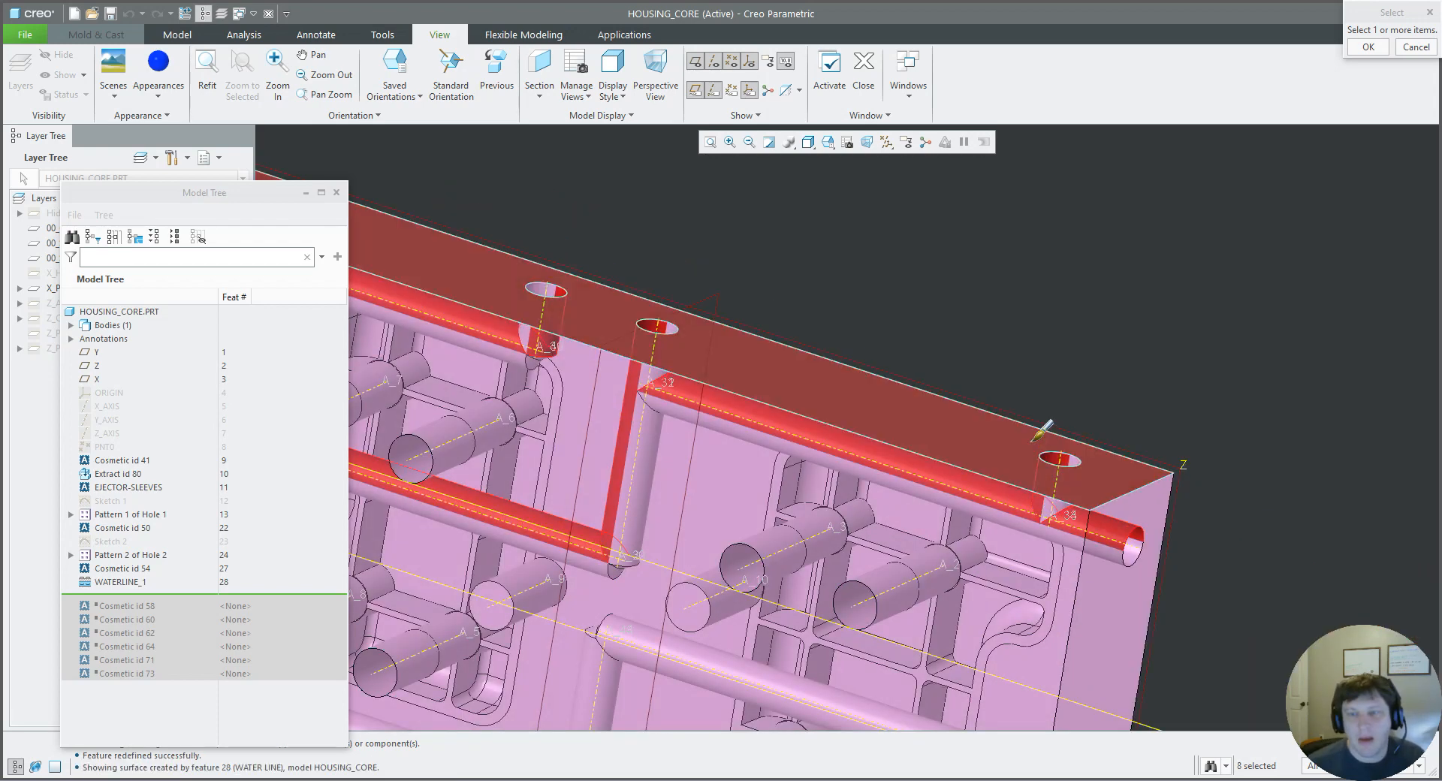
middle_click(906, 410)
scroll(907, 409, up, 5)
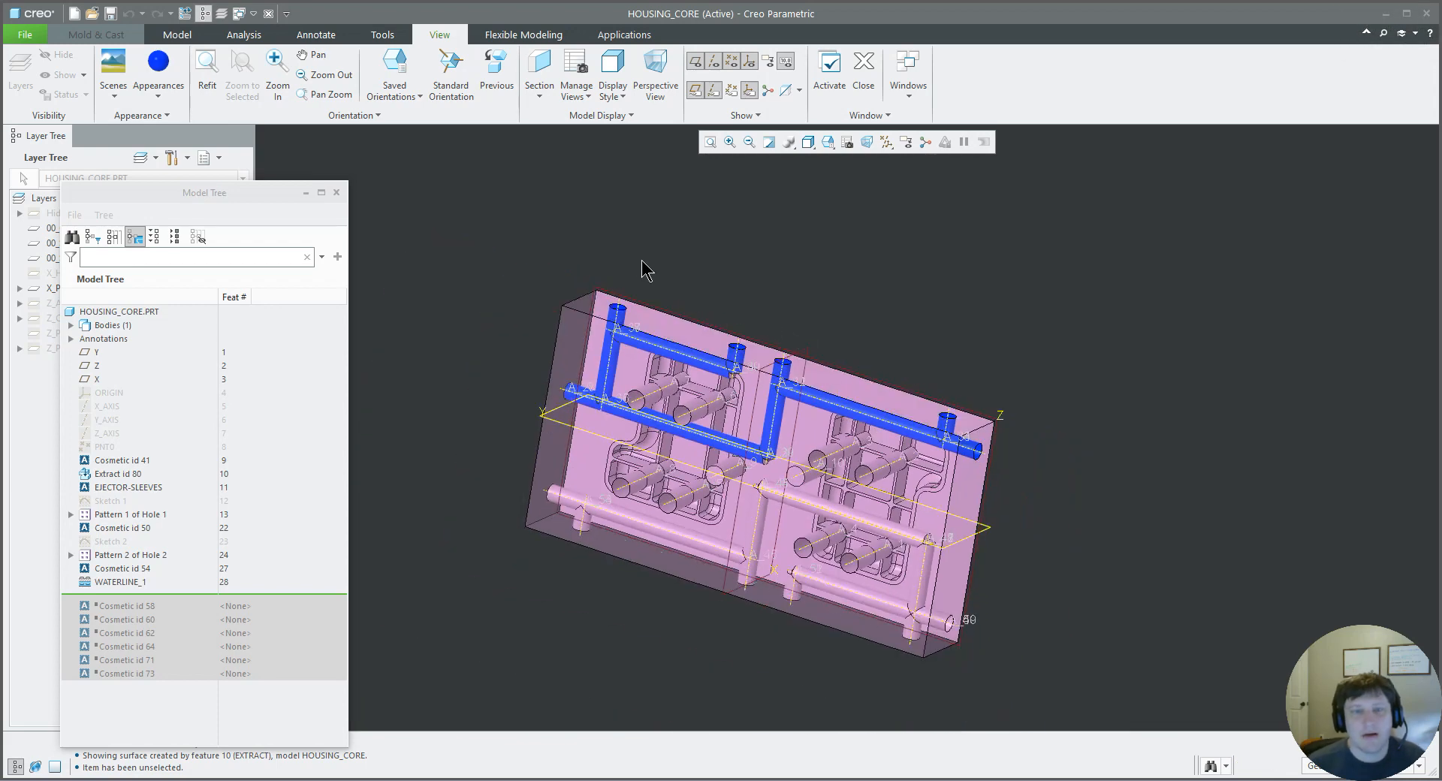
- Apply the light blue appearance to all hole surfaces of the second WATERLINE_1 circuit, including its short side ports
click(159, 96)
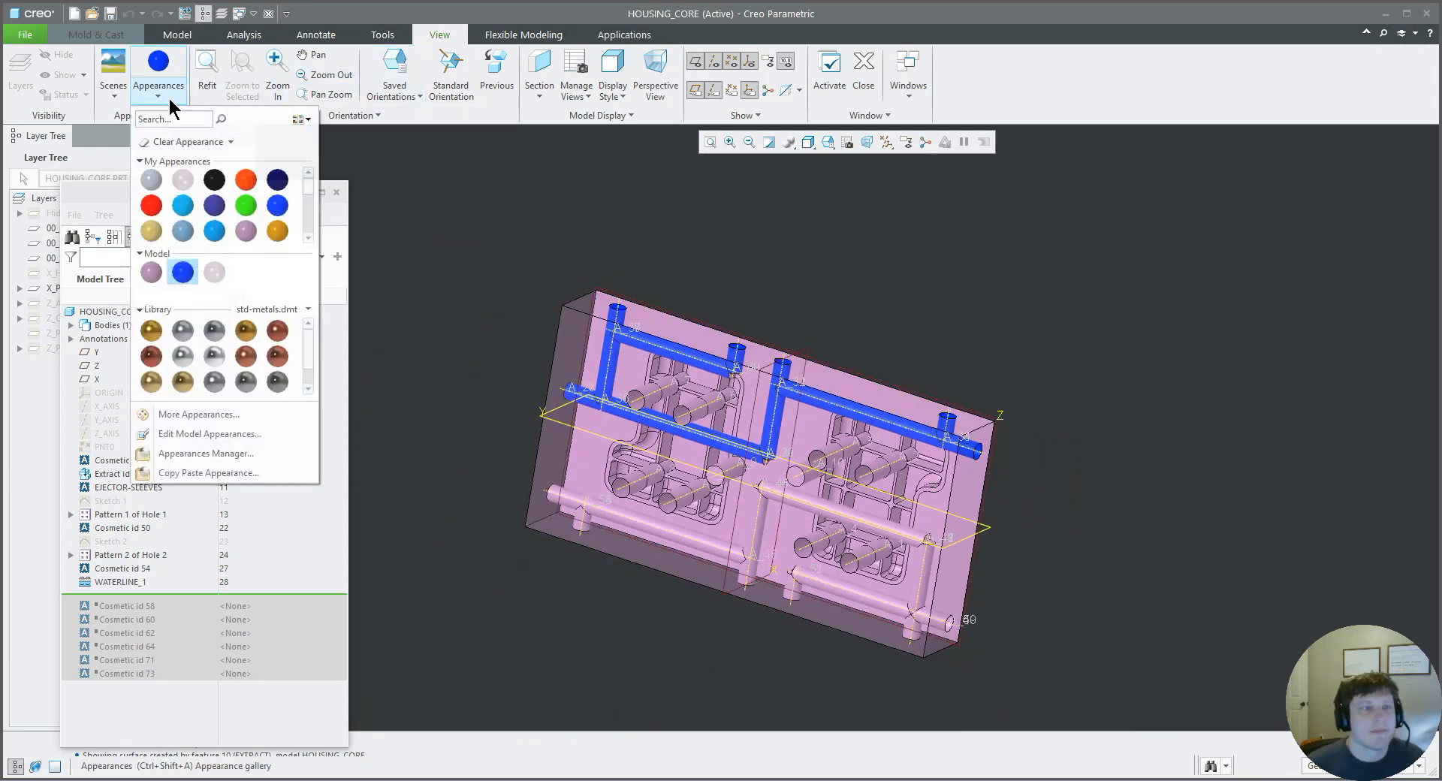
click(228, 215)
middle_drag(631, 368, 601, 451)
scroll(601, 450, down, 5)
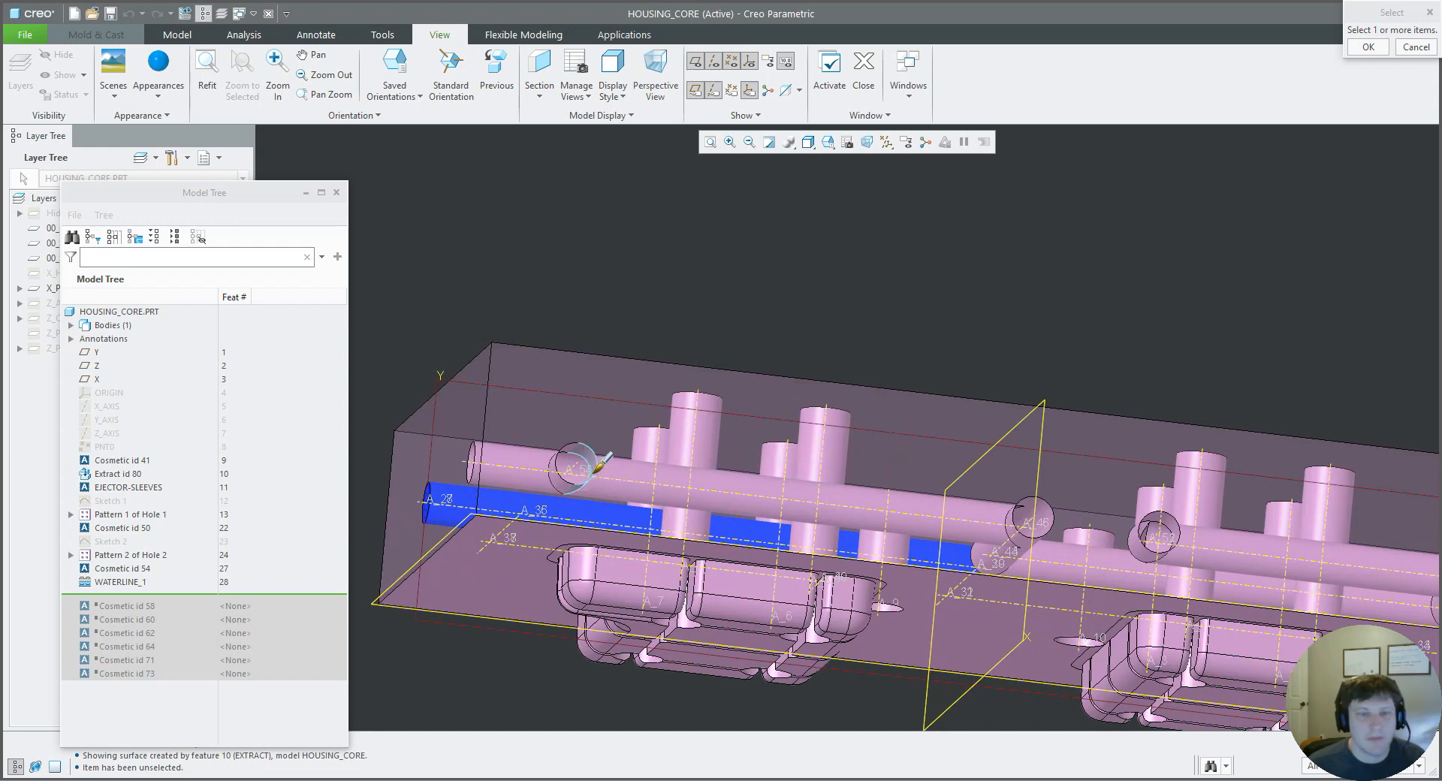
click(624, 466)
ctrl+click(623, 465)
scroll(623, 465, up, 3)
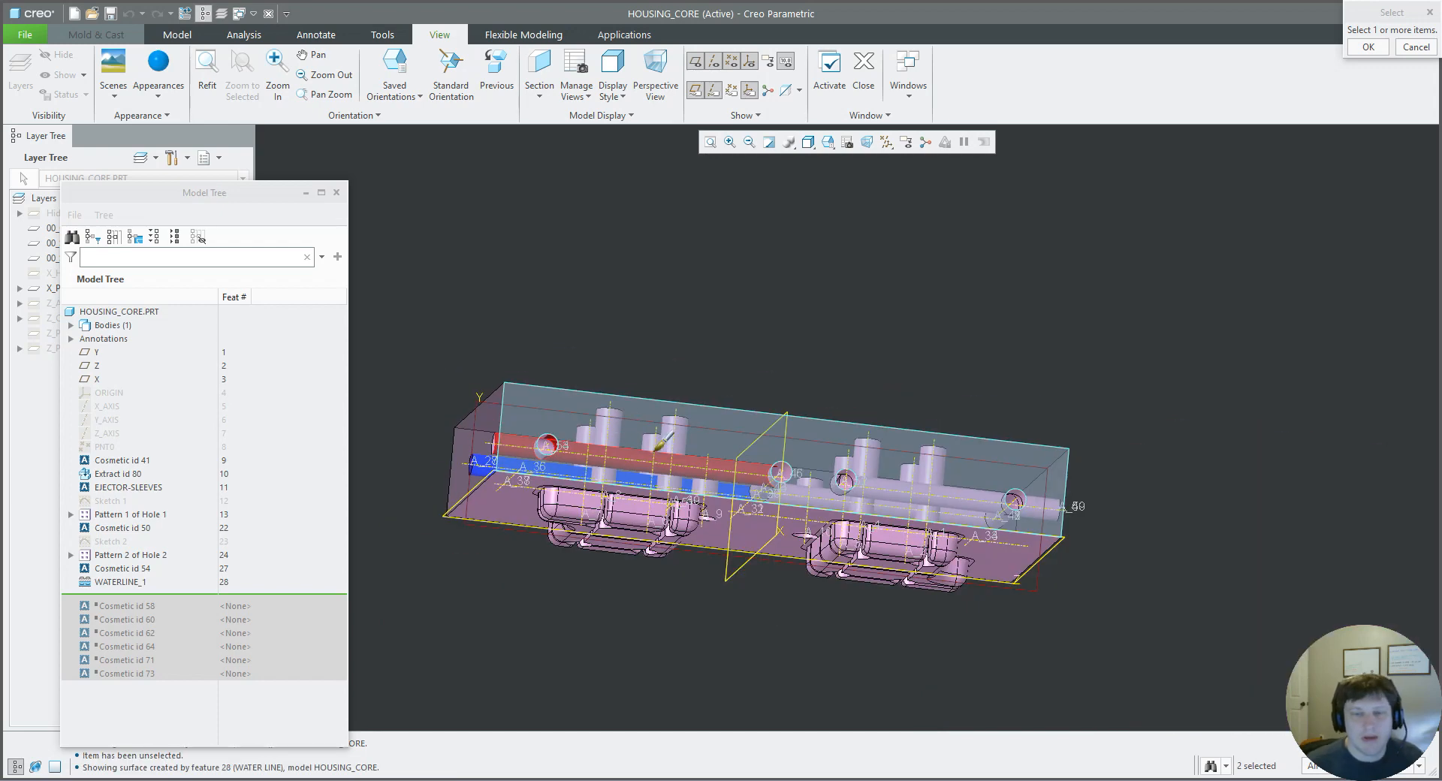
middle_drag(623, 465, 654, 462)
scroll(670, 487, down, 3)
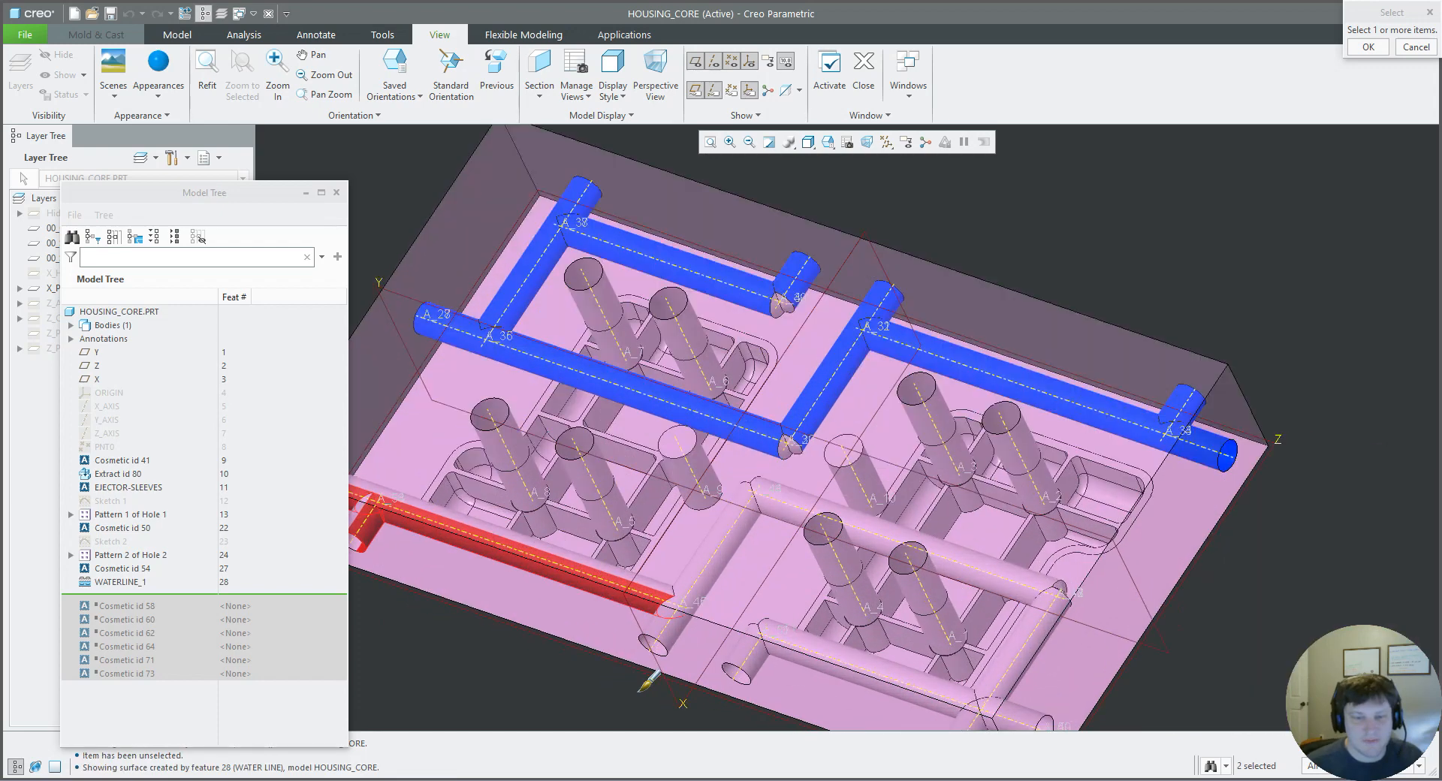
ctrl+click(655, 637)
ctrl+click(735, 670)
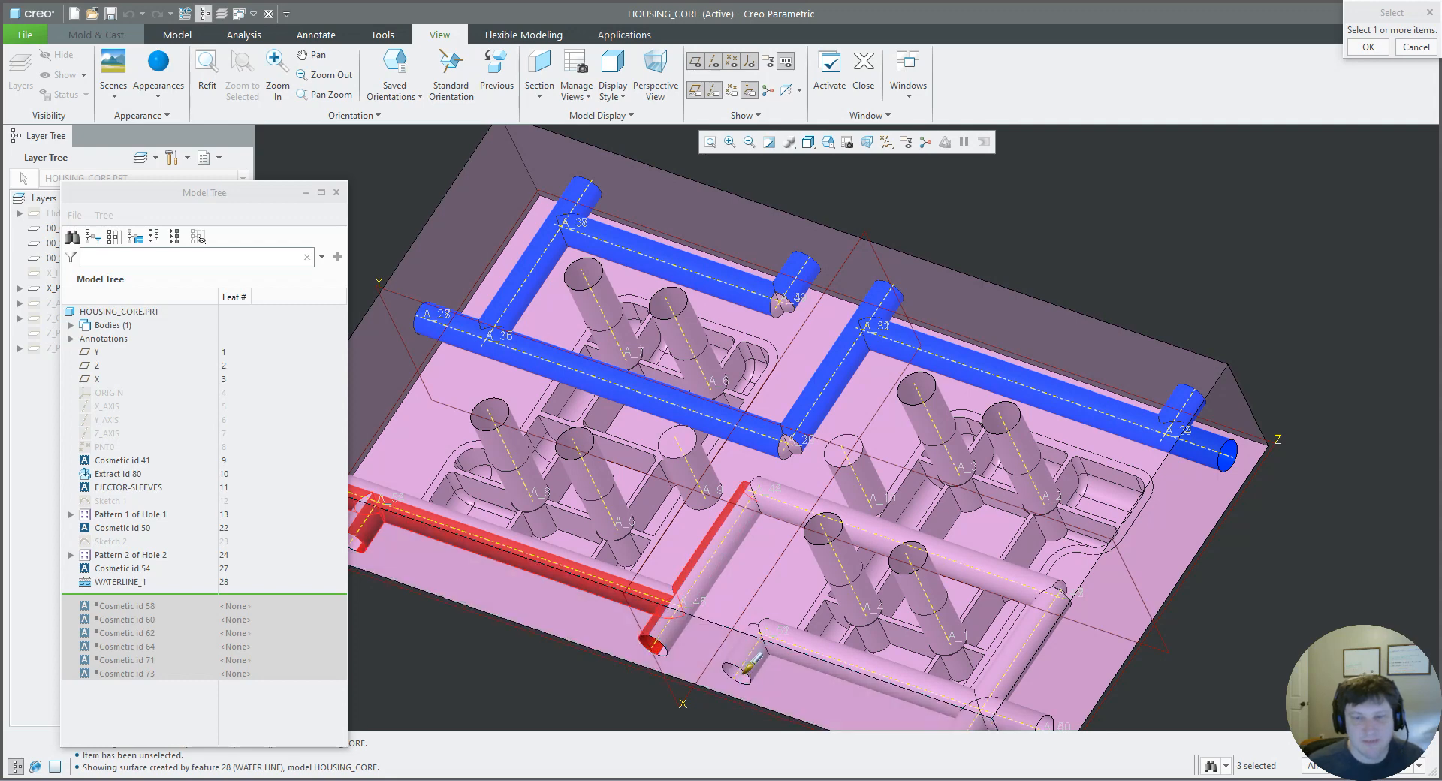
ctrl+click(794, 518)
ctrl+click(787, 635)
scroll(687, 551, up, 3)
scroll(819, 607, down, 3)
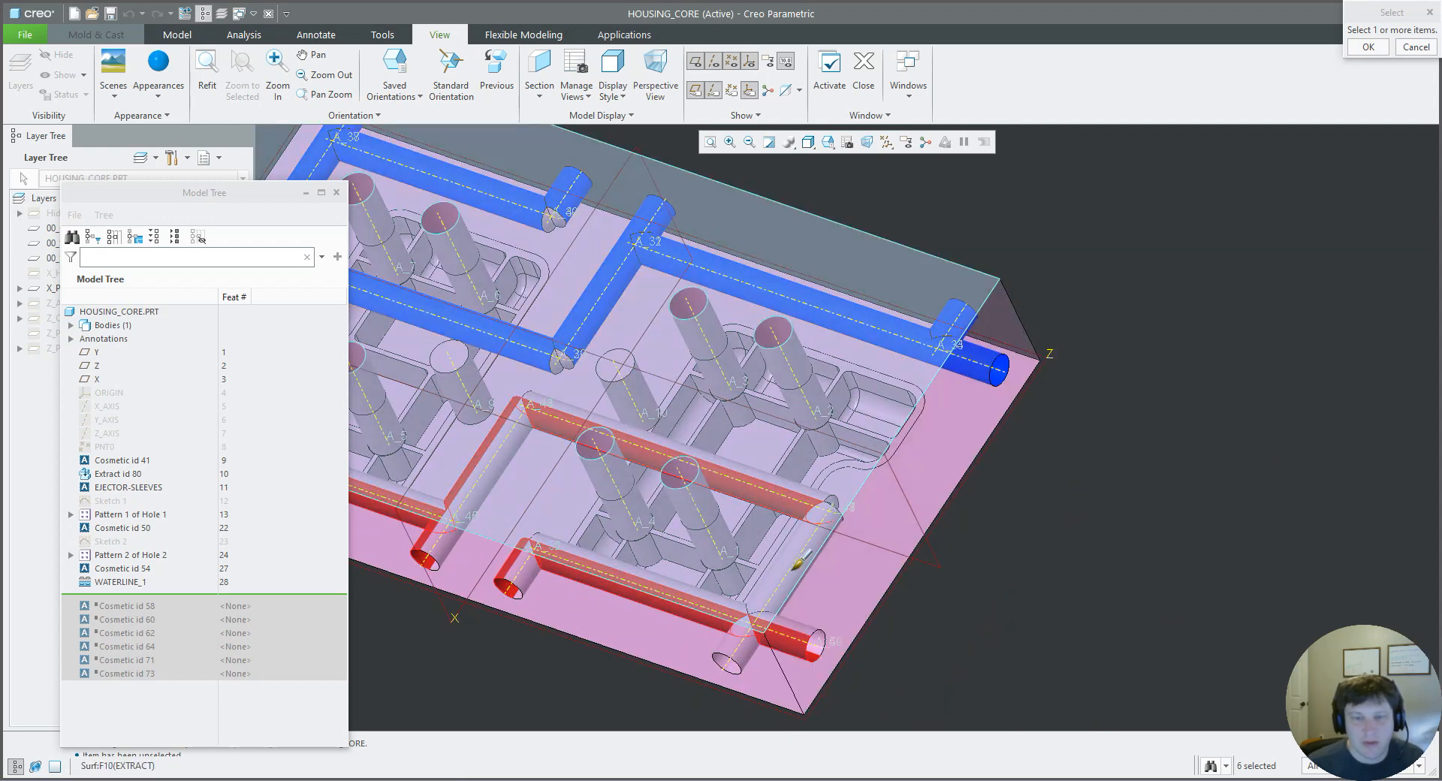
scroll(798, 561, up, 5)
middle_click(753, 569)
mouse_move(753, 568)
middle_down()
mouse_move(751, 554)
mouse_move(754, 574)
middle_up()
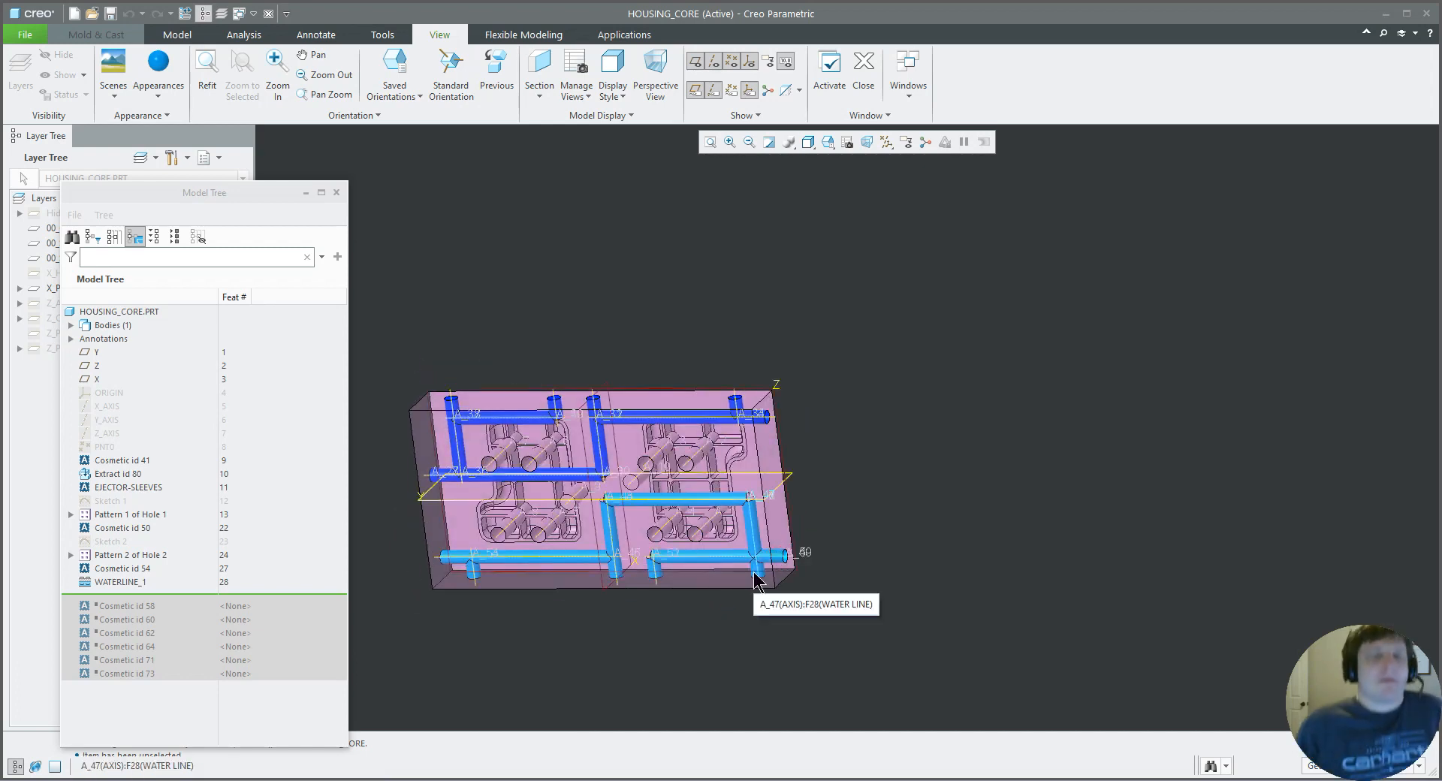
- Start a hole on the axis of the light blue circuit's short side port nearest the end of its long line
middle_drag(718, 564, 706, 530)
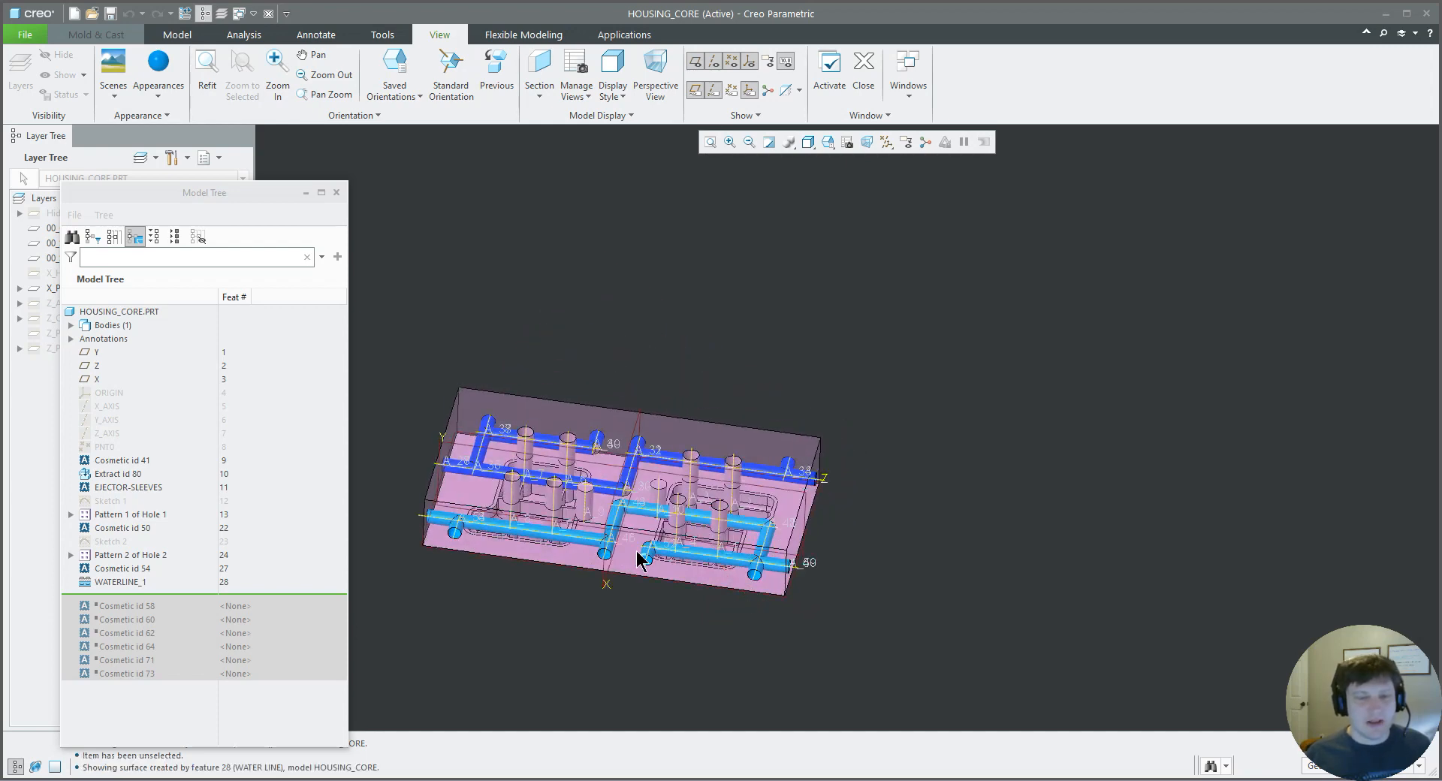
scroll(444, 559, down, 6)
scroll(446, 560, down, 4)
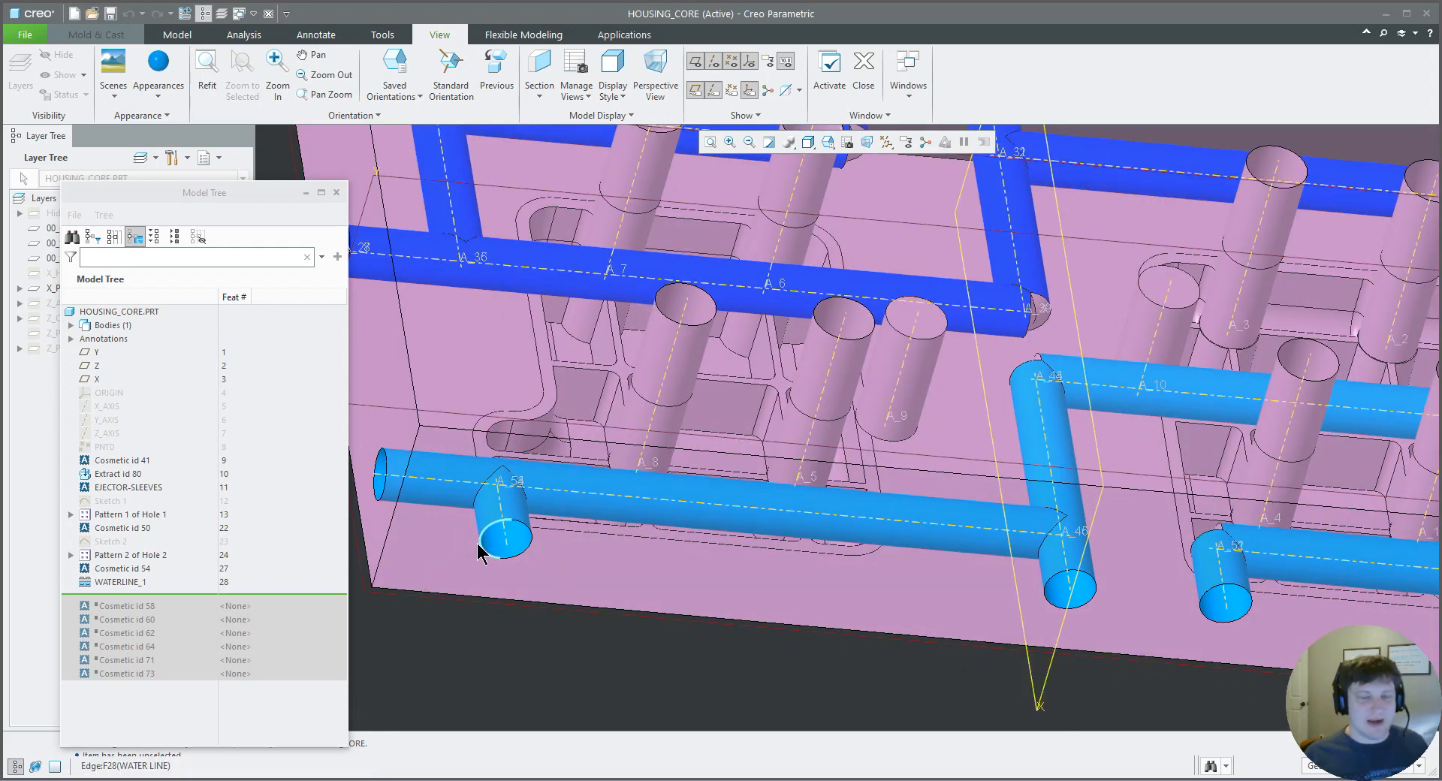
scroll(479, 551, down, 3)
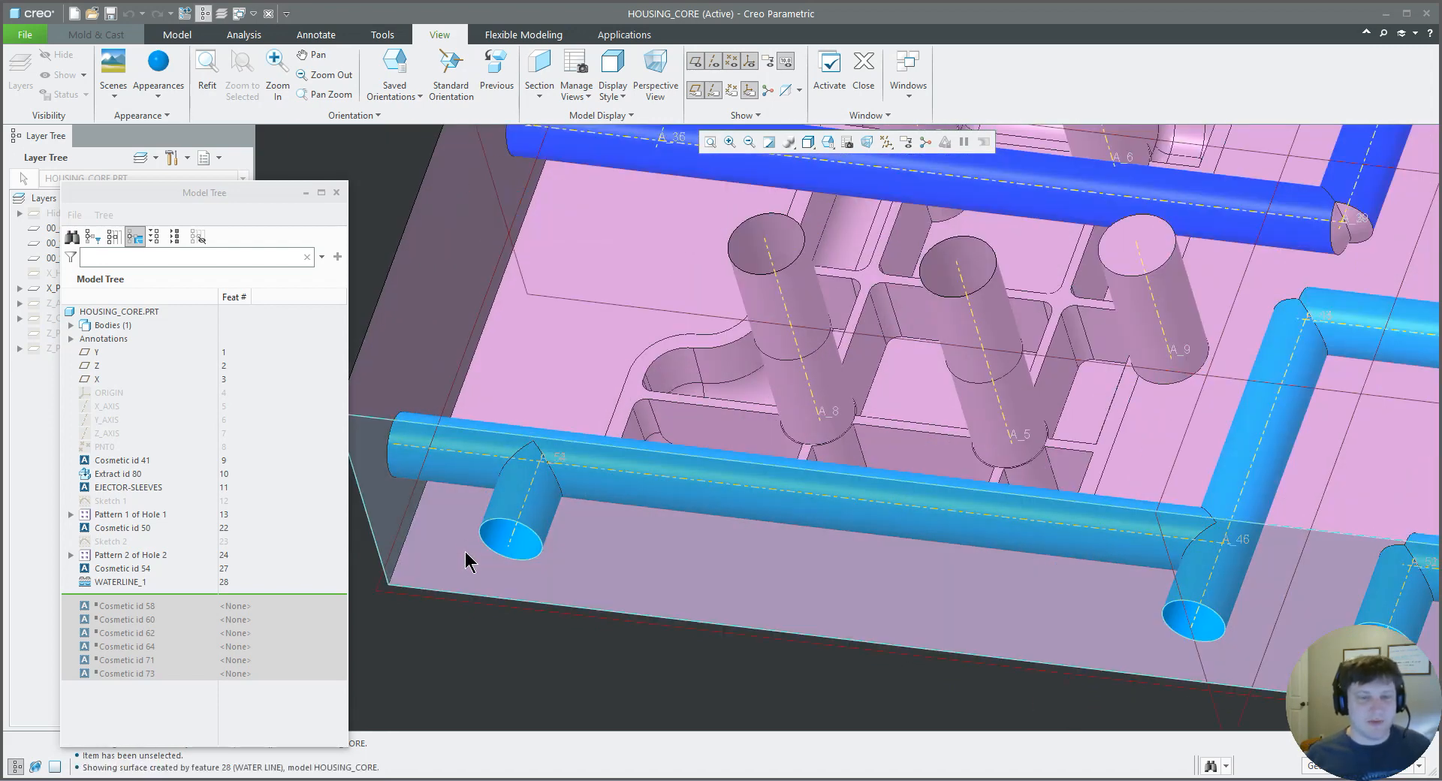
scroll(467, 555, down, 1)
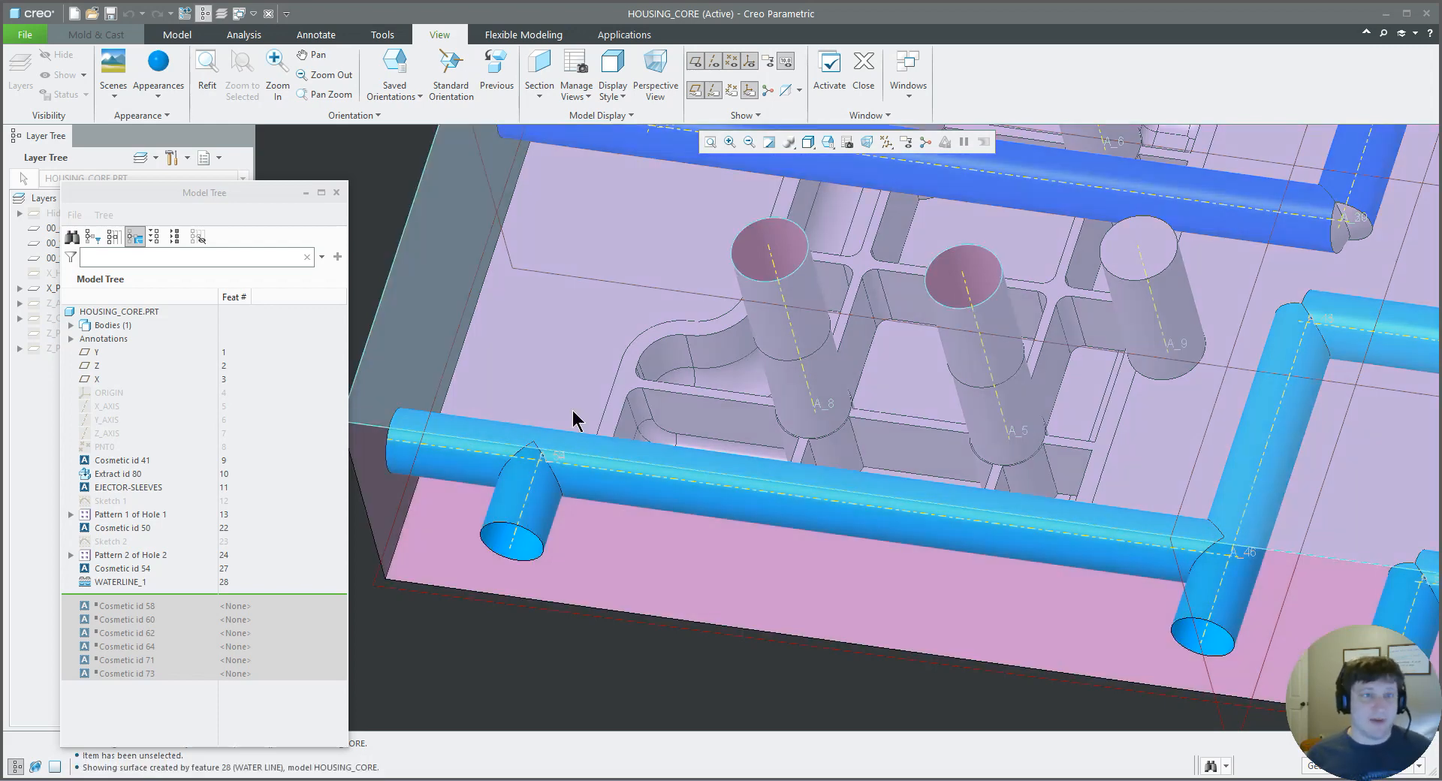
click(198, 37)
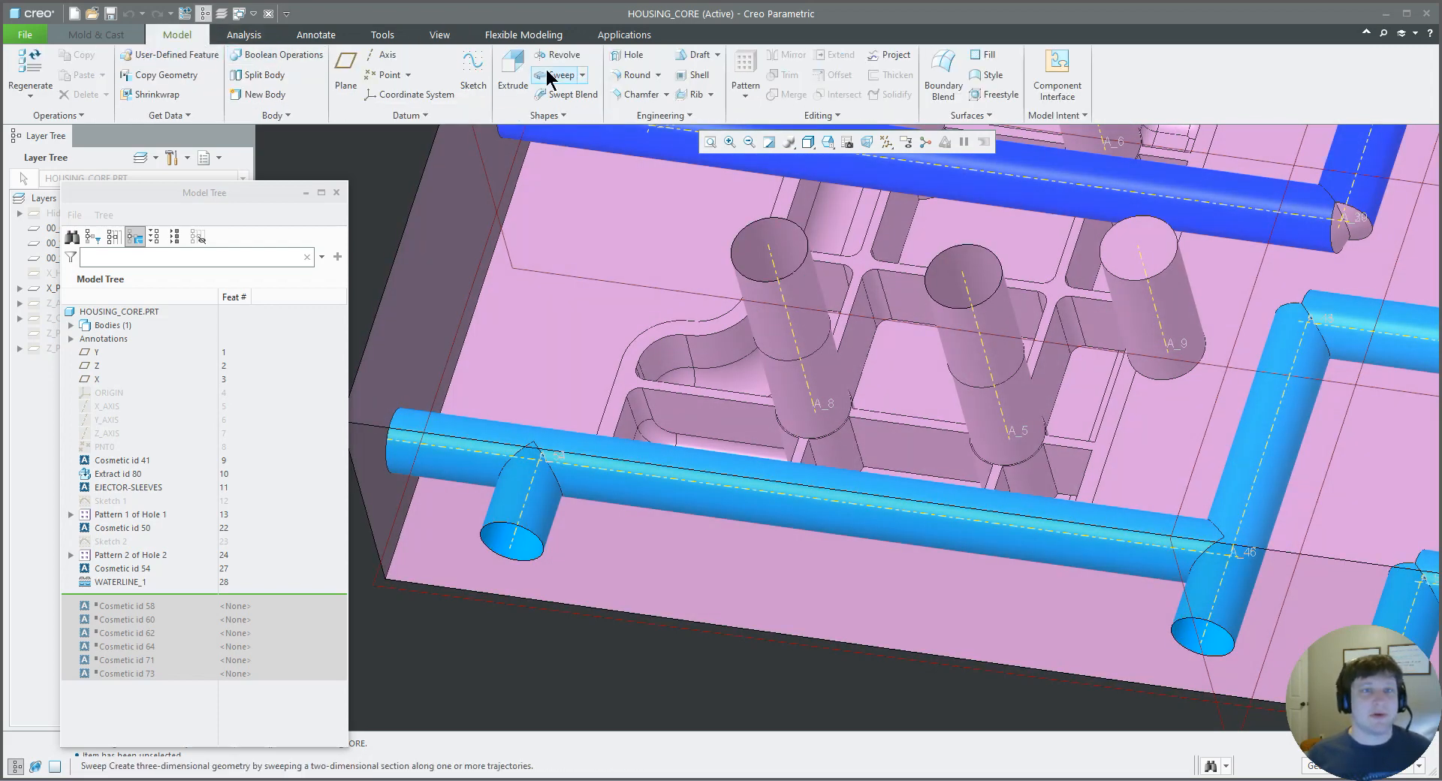
click(630, 55)
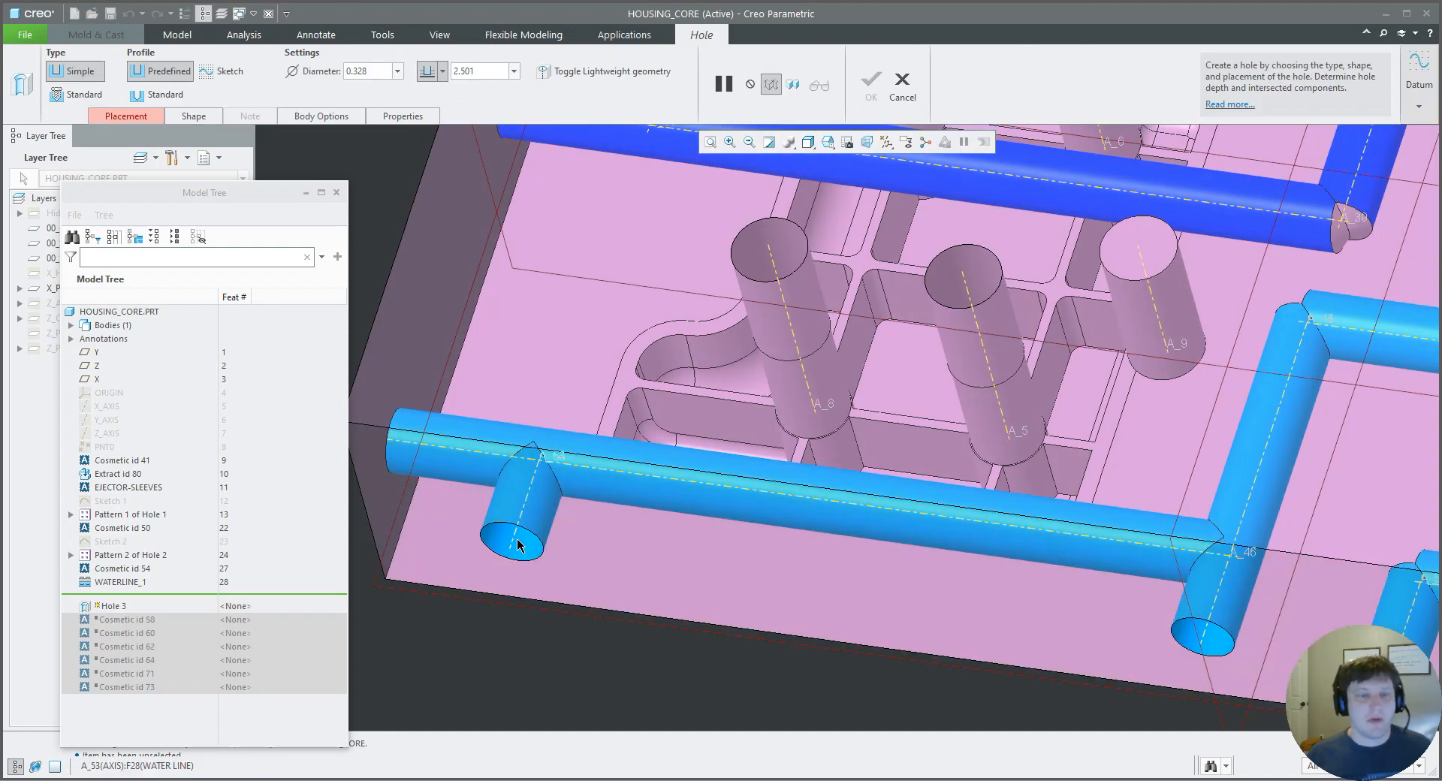
click(515, 539)
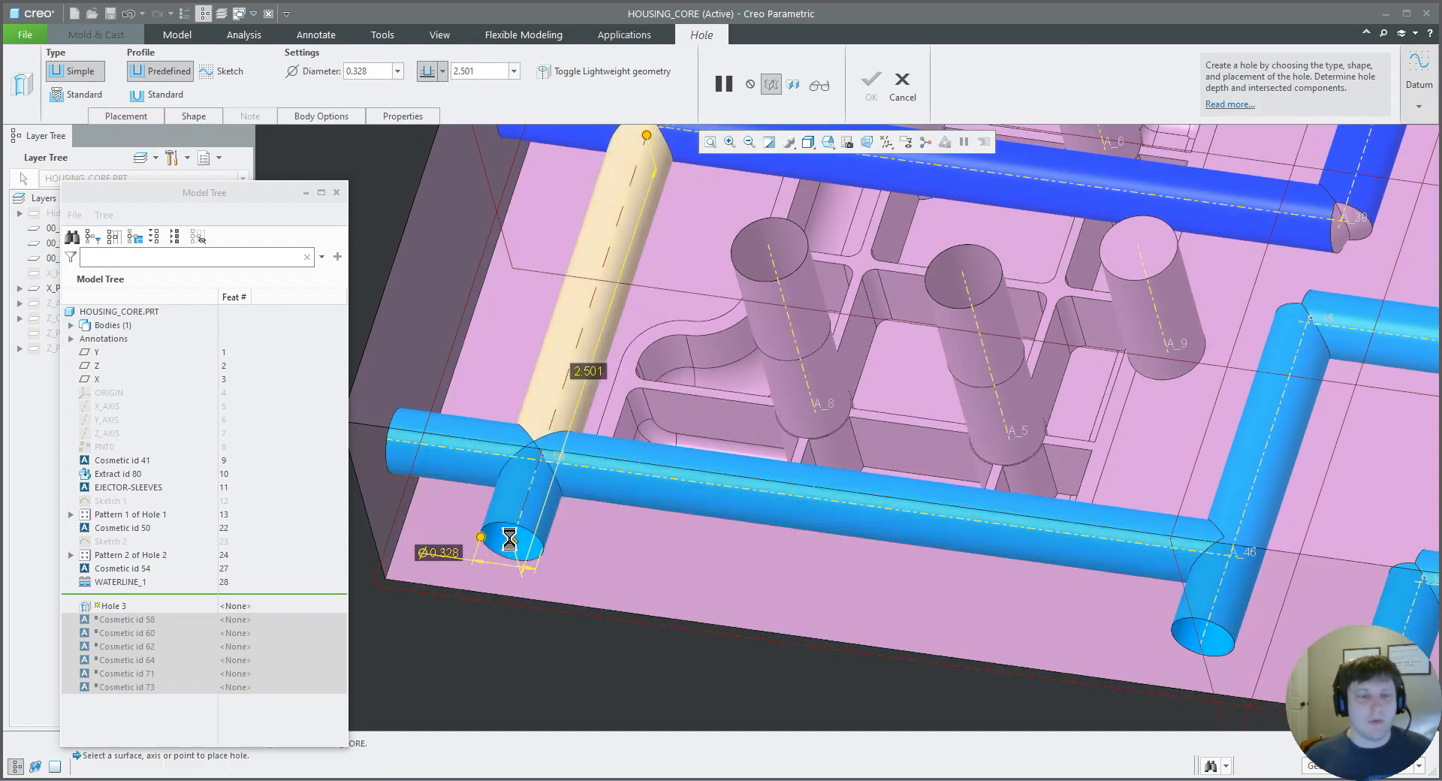
- Make the hole a standard tapered NPT hole with screw size 1/8-27 and complete it
click(103, 95)
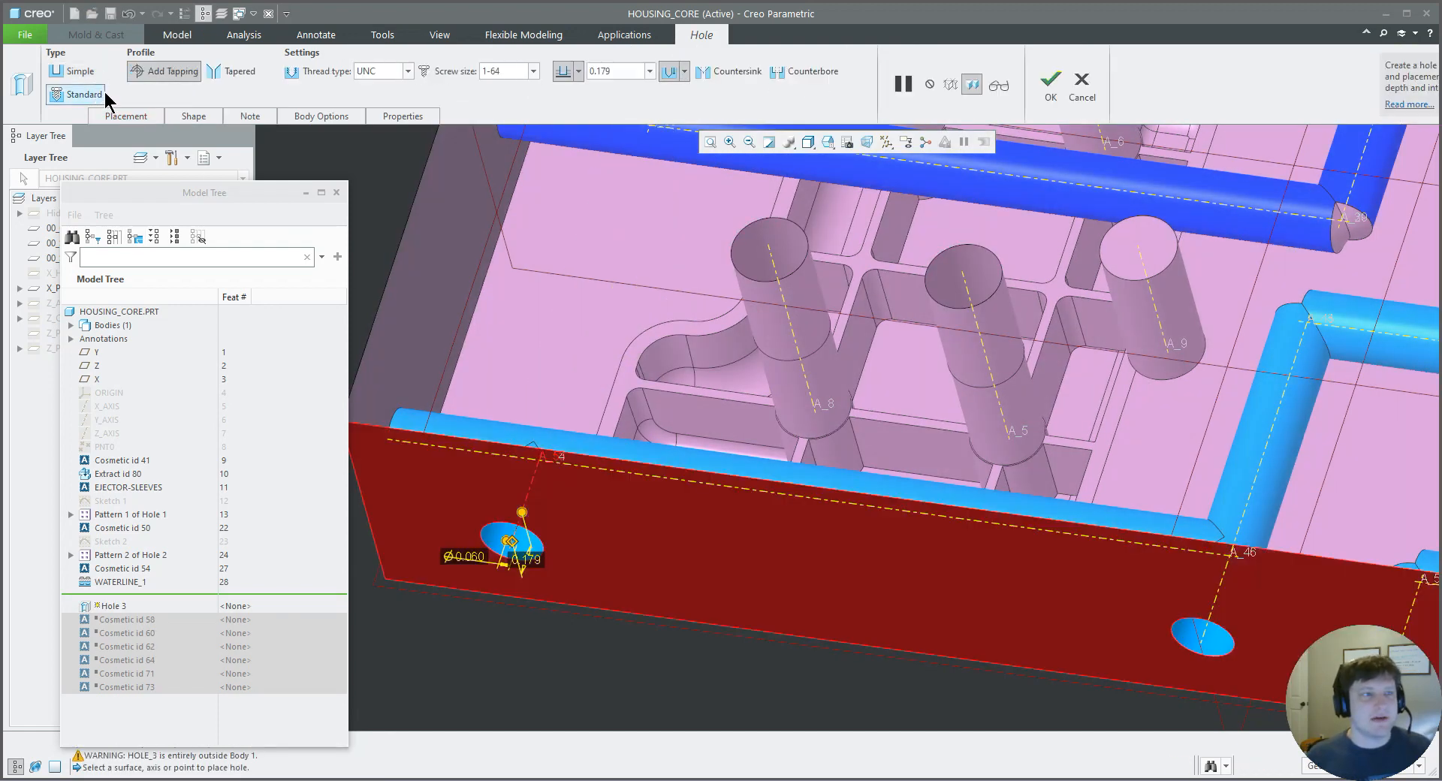
click(408, 71)
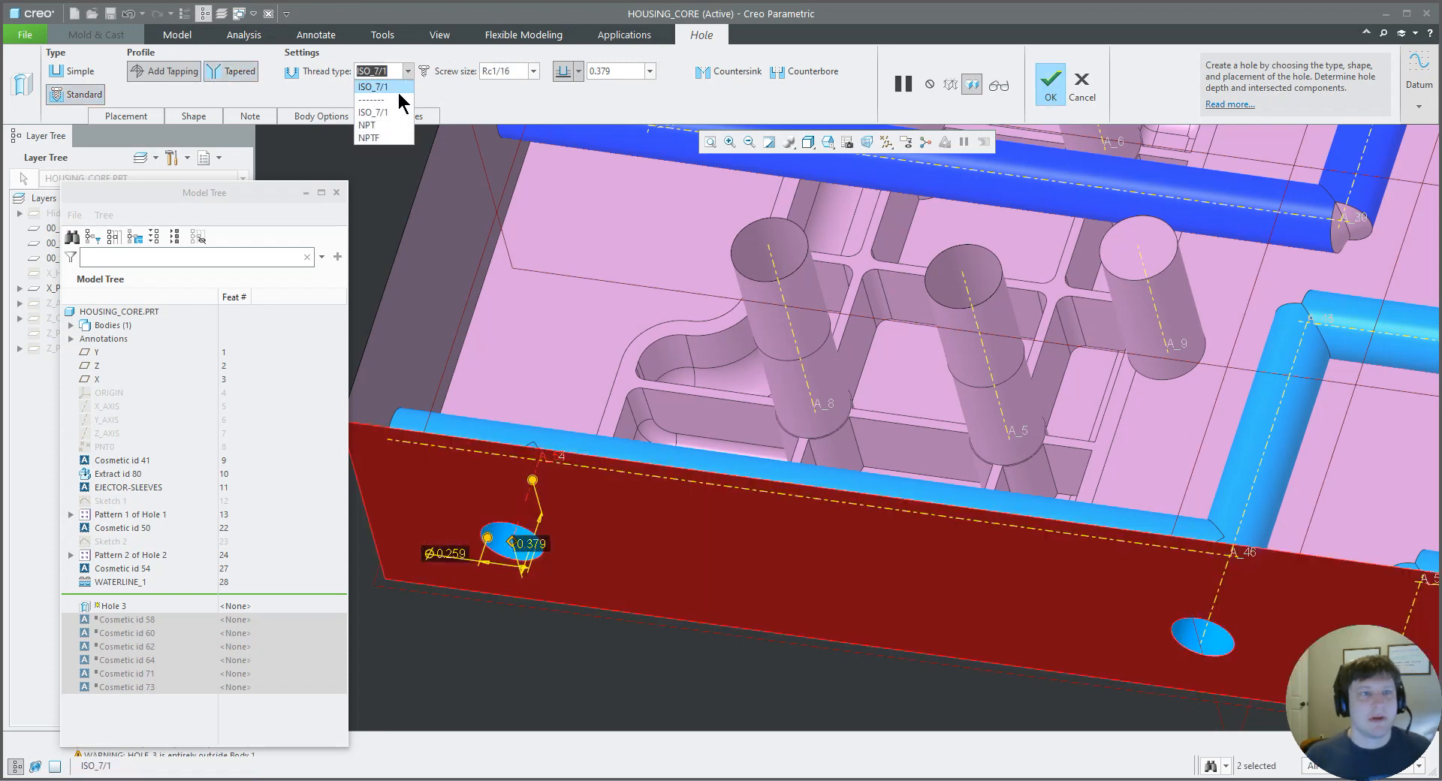
click(376, 125)
click(533, 71)
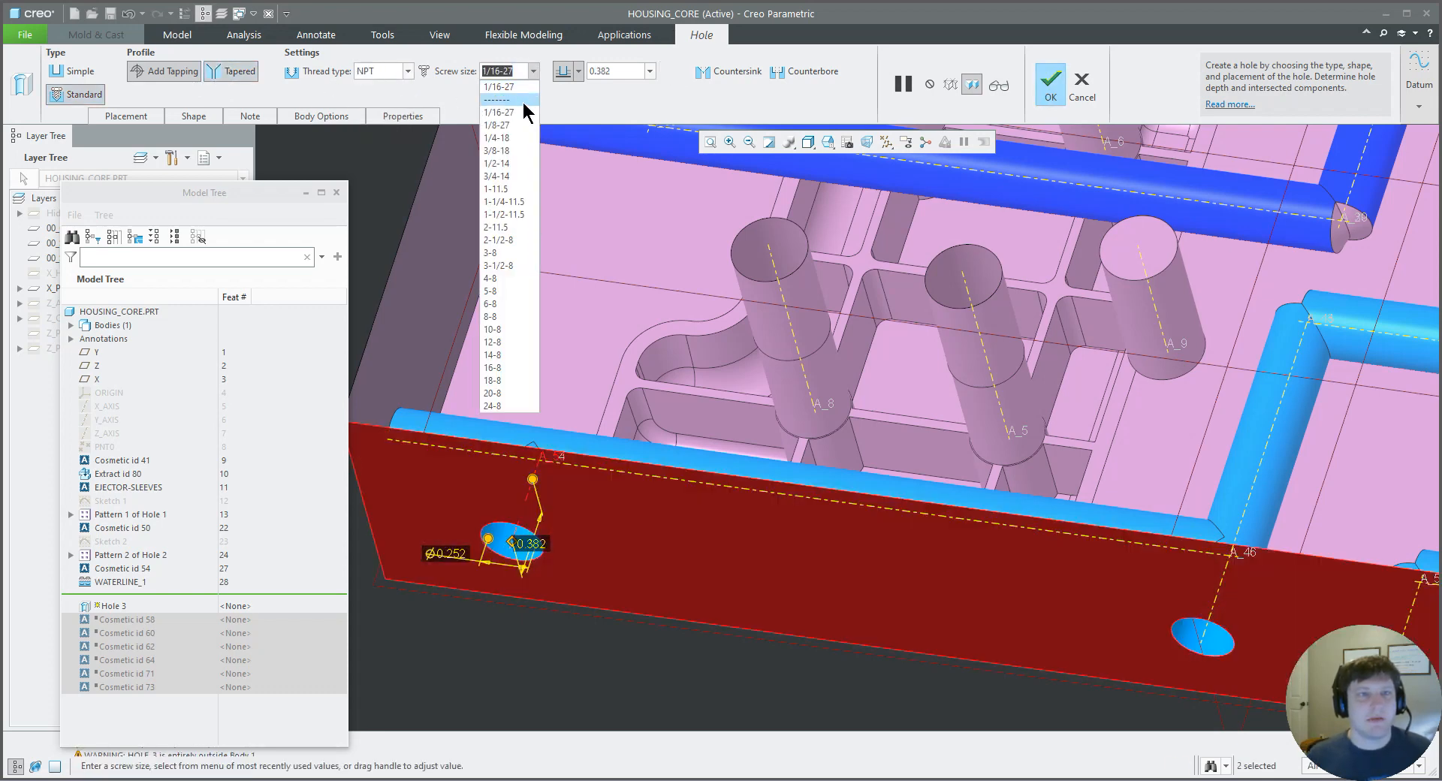
click(507, 126)
middle_drag(459, 324, 446, 339)
scroll(446, 339, down, 2)
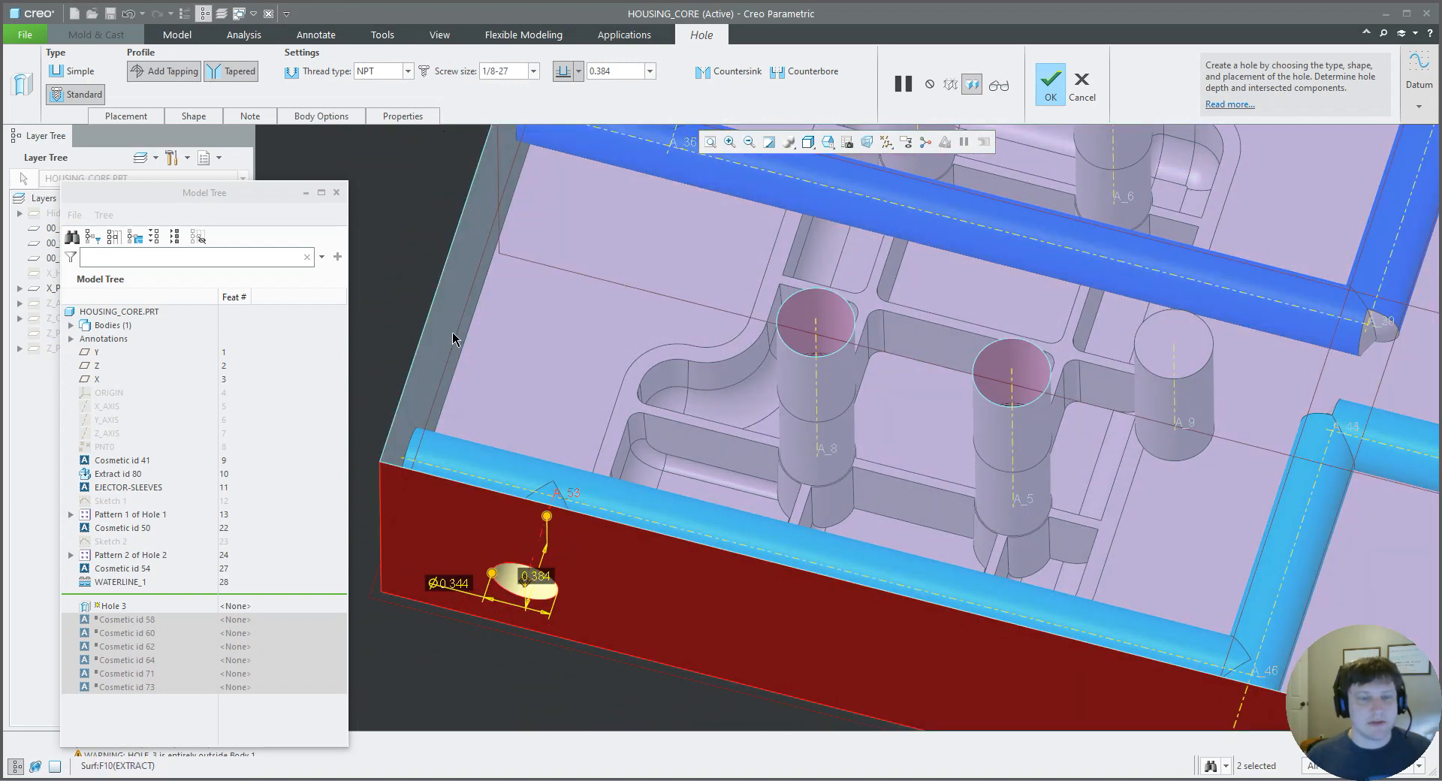
middle_click(452, 330)
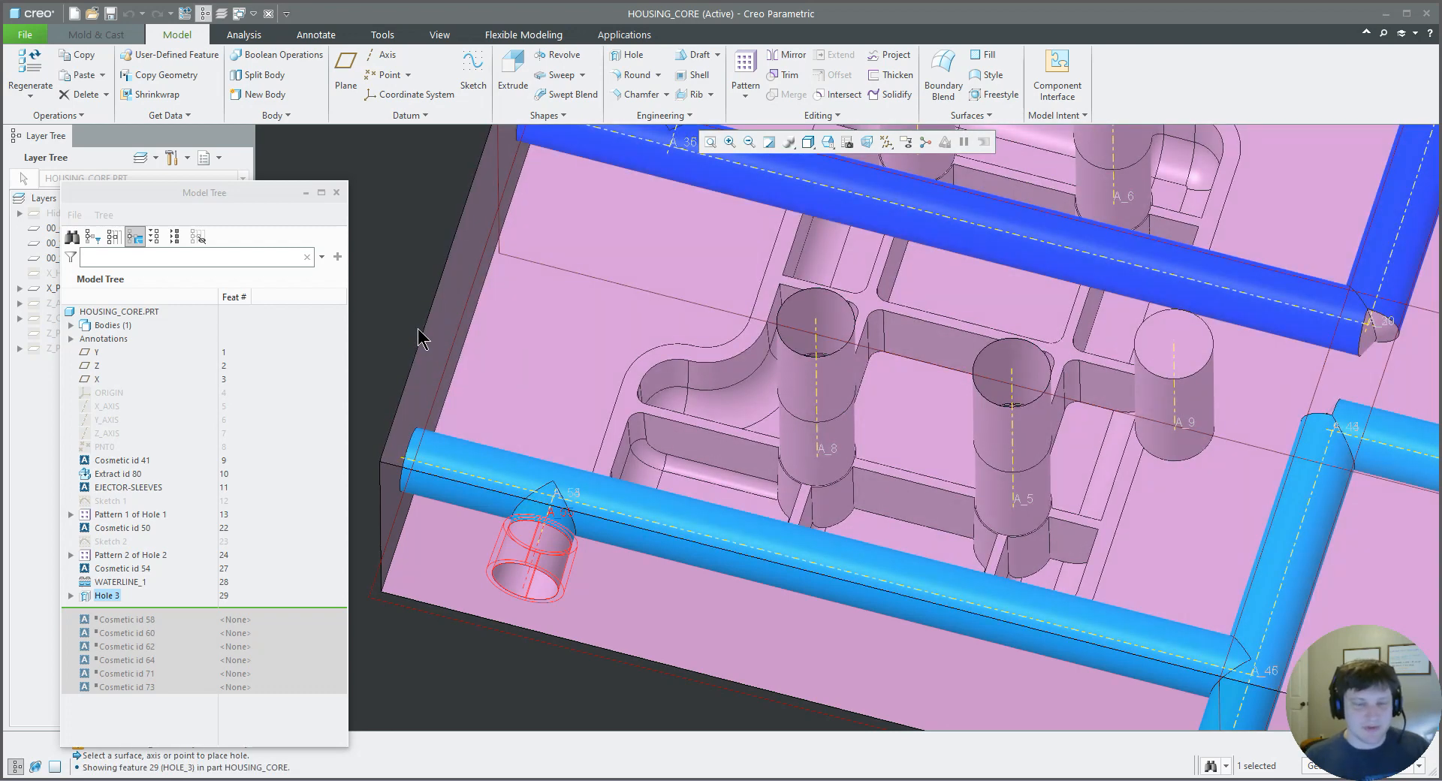
- Copy the NPT 1/8-27 hole onto the adjacent end opening of the long light blue water line
key(ctrl+c)
key(ctrl+v)
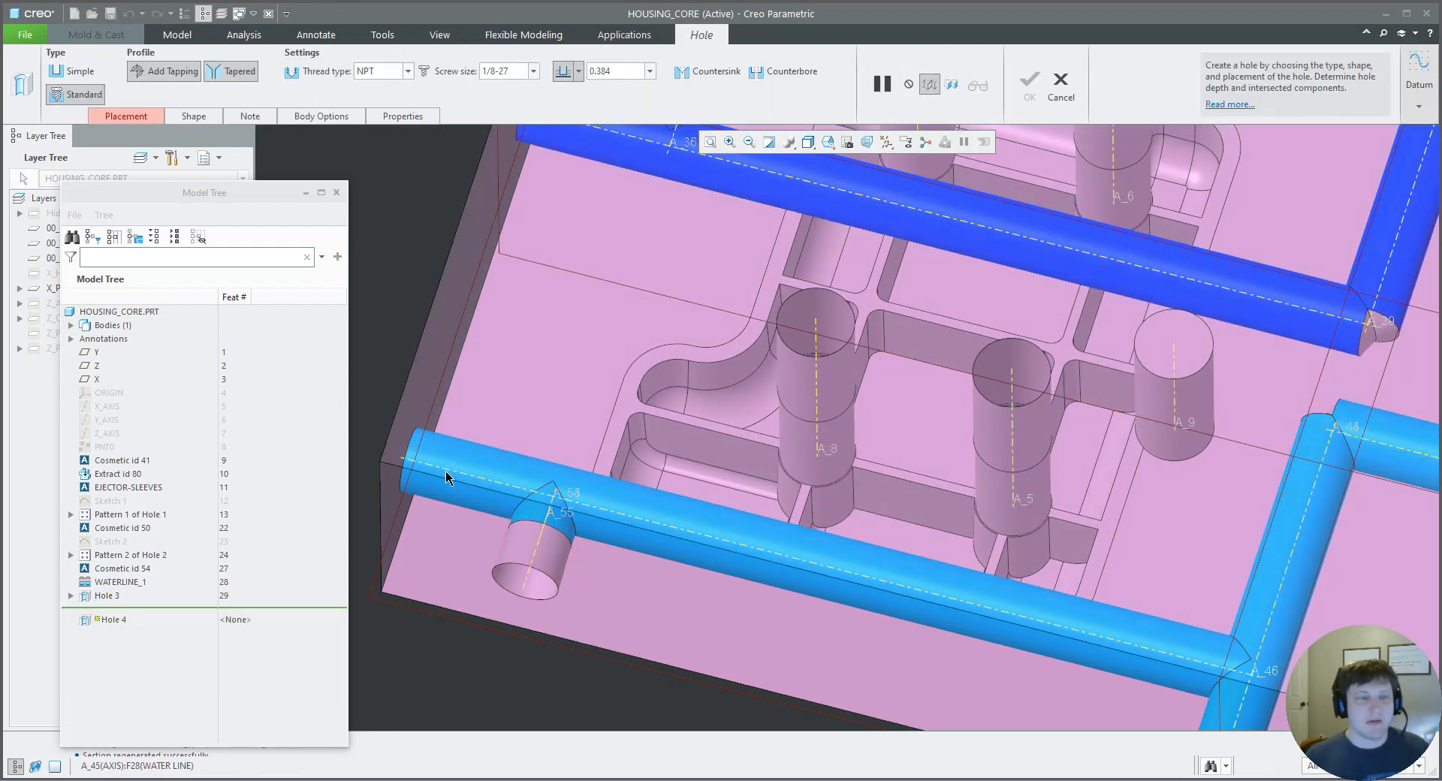
middle_drag(464, 462, 557, 464)
scroll(557, 464, up, 3)
ctrl+click(441, 362)
mouse_move(441, 362)
middle_down()
mouse_move(462, 397)
mouse_move(452, 384)
middle_up()
middle_click(462, 394)
- Paste a copy of the tapered hole onto the dark blue water line's opening in the same end face
key(ctrl+c)
key(ctrl+v)
click(427, 223)
ctrl+click(425, 274)
middle_click(425, 286)
- Paste the tapered hole onto the two light blue ports near the middle of the block's side face
middle_drag(430, 334, 462, 372)
scroll(493, 430, up, 4)
key(ctrl+v)
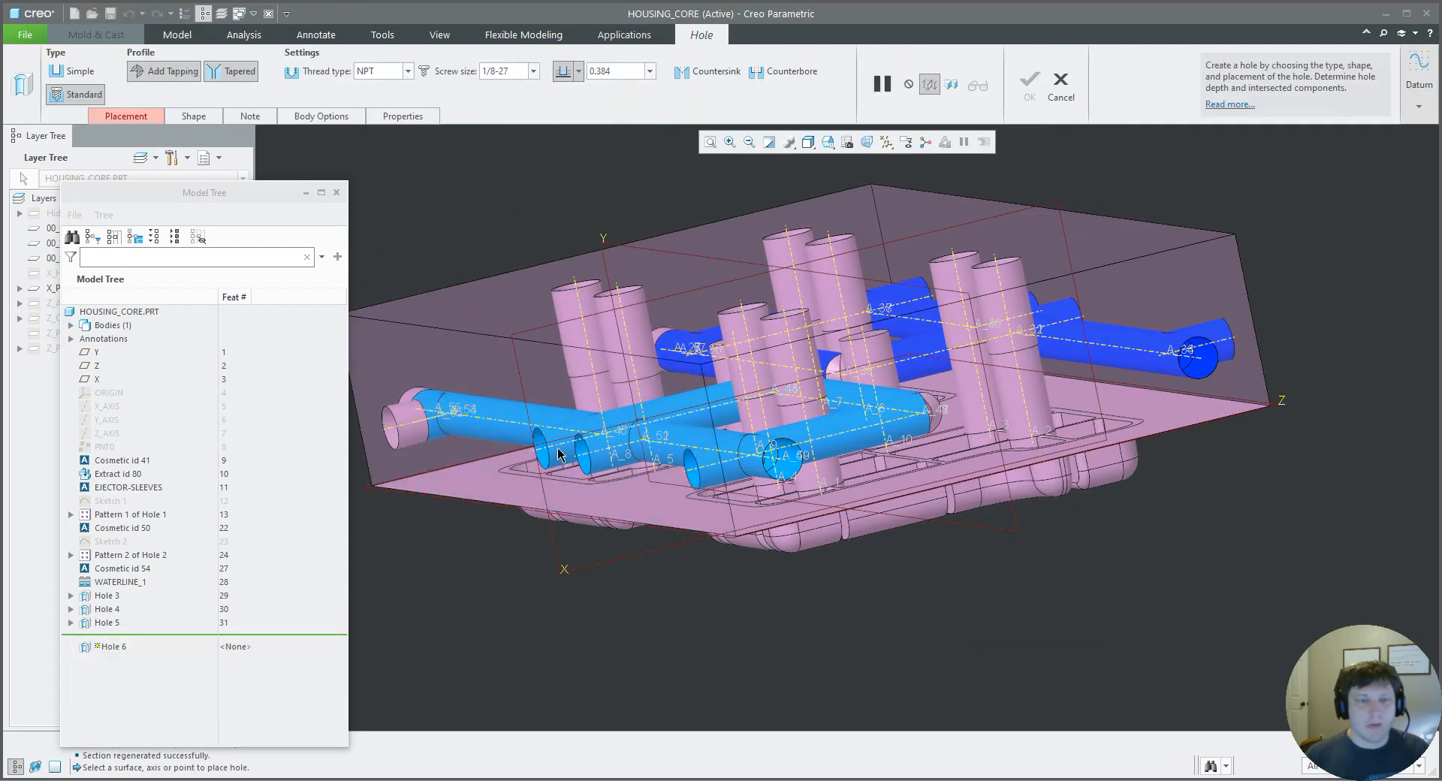
ctrl+click(515, 458)
middle_click(520, 463)
middle_drag(560, 487, 569, 483)
key(ctrl+v)
click(635, 477)
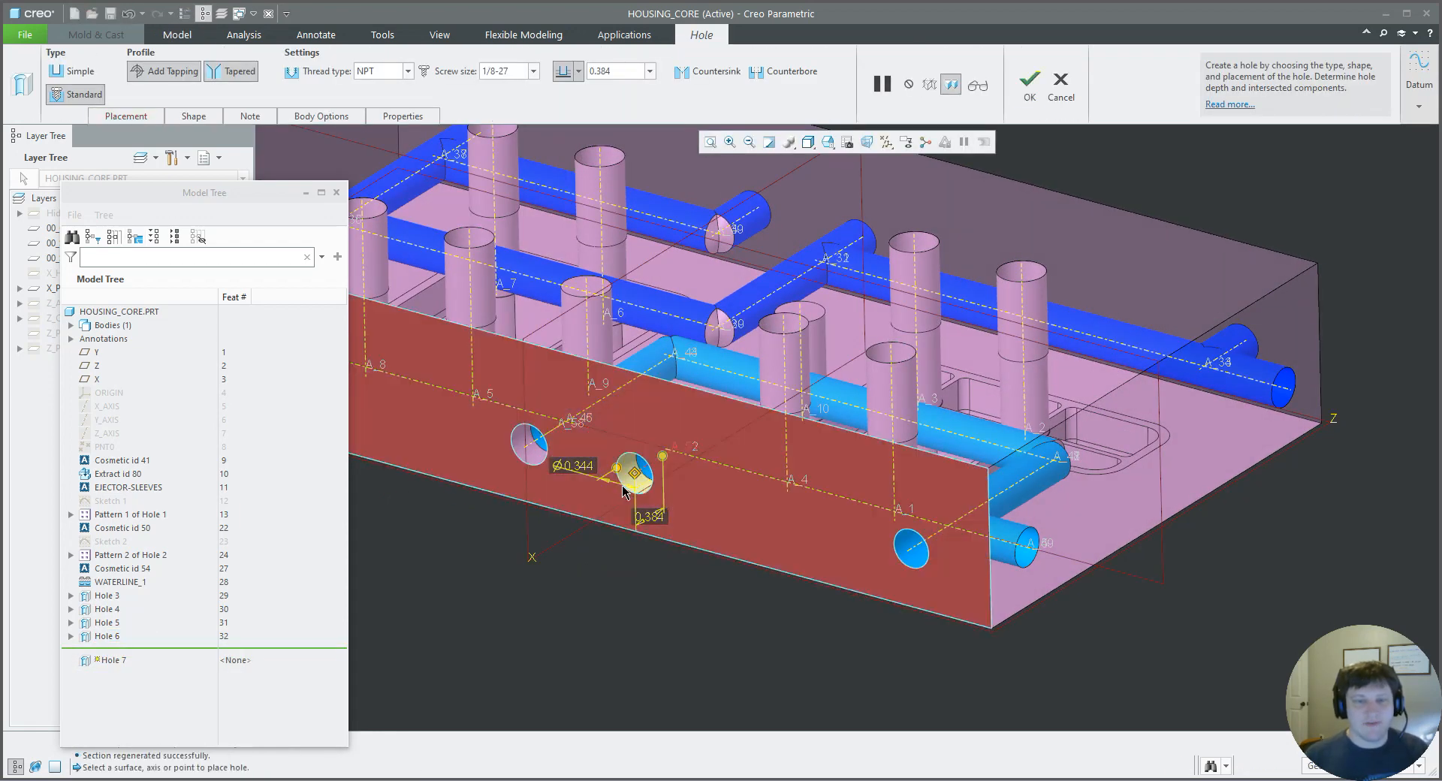
middle_click(546, 467)
- Paste the tapered hole onto the last light blue side port and the neighboring light blue opening in the opposite end face
scroll(518, 458, down, 3)
key(ctrl+v)
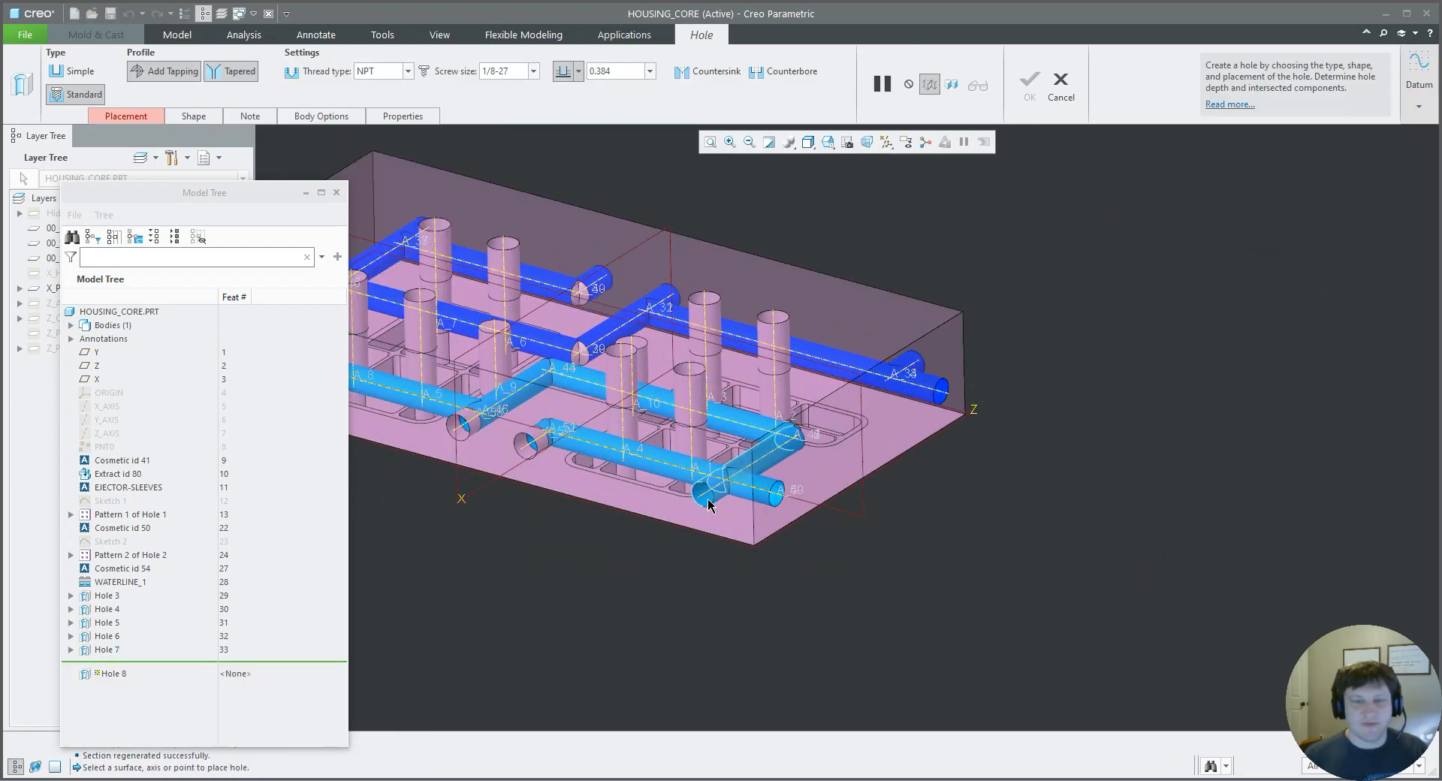
middle_click(773, 517)
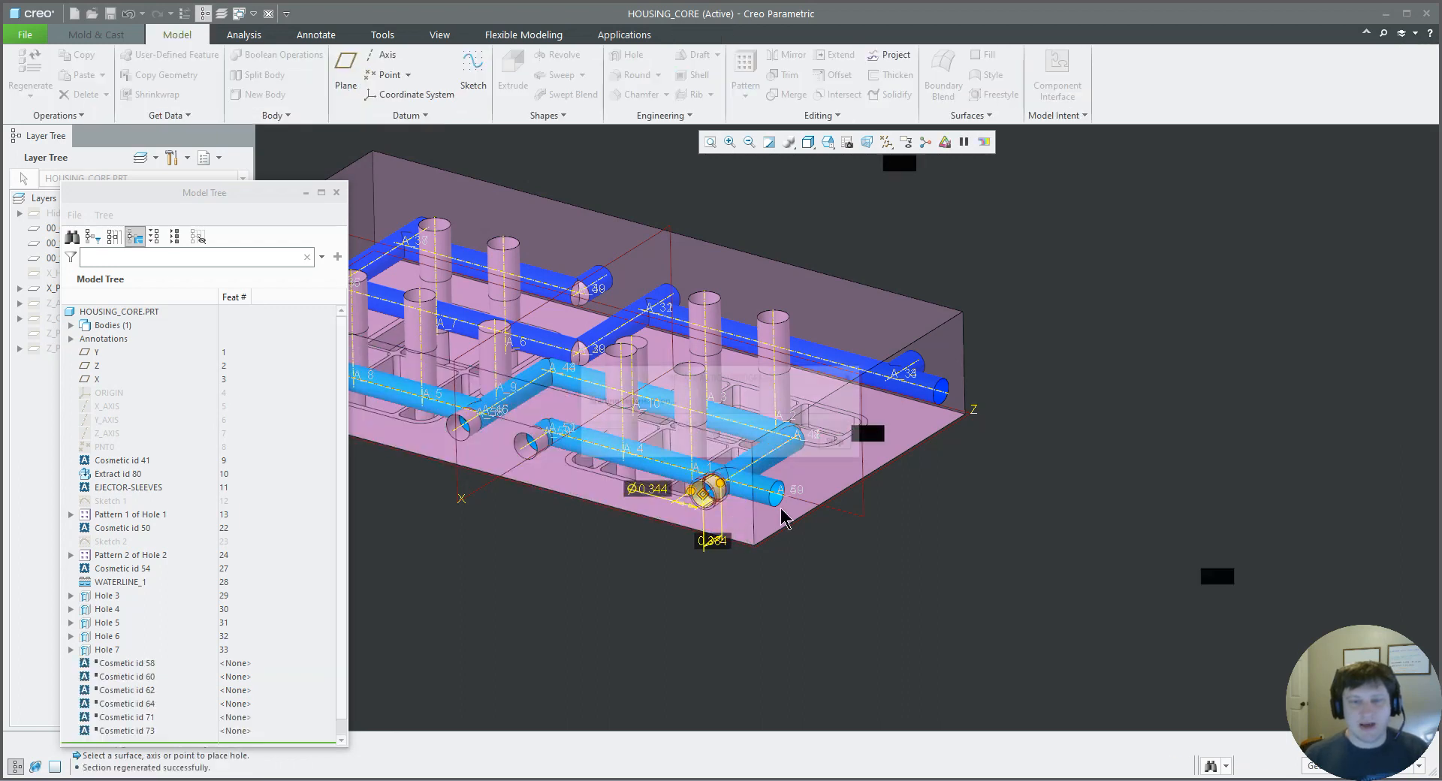
key(ctrl+v)
scroll(781, 499, up, 2)
click(774, 493)
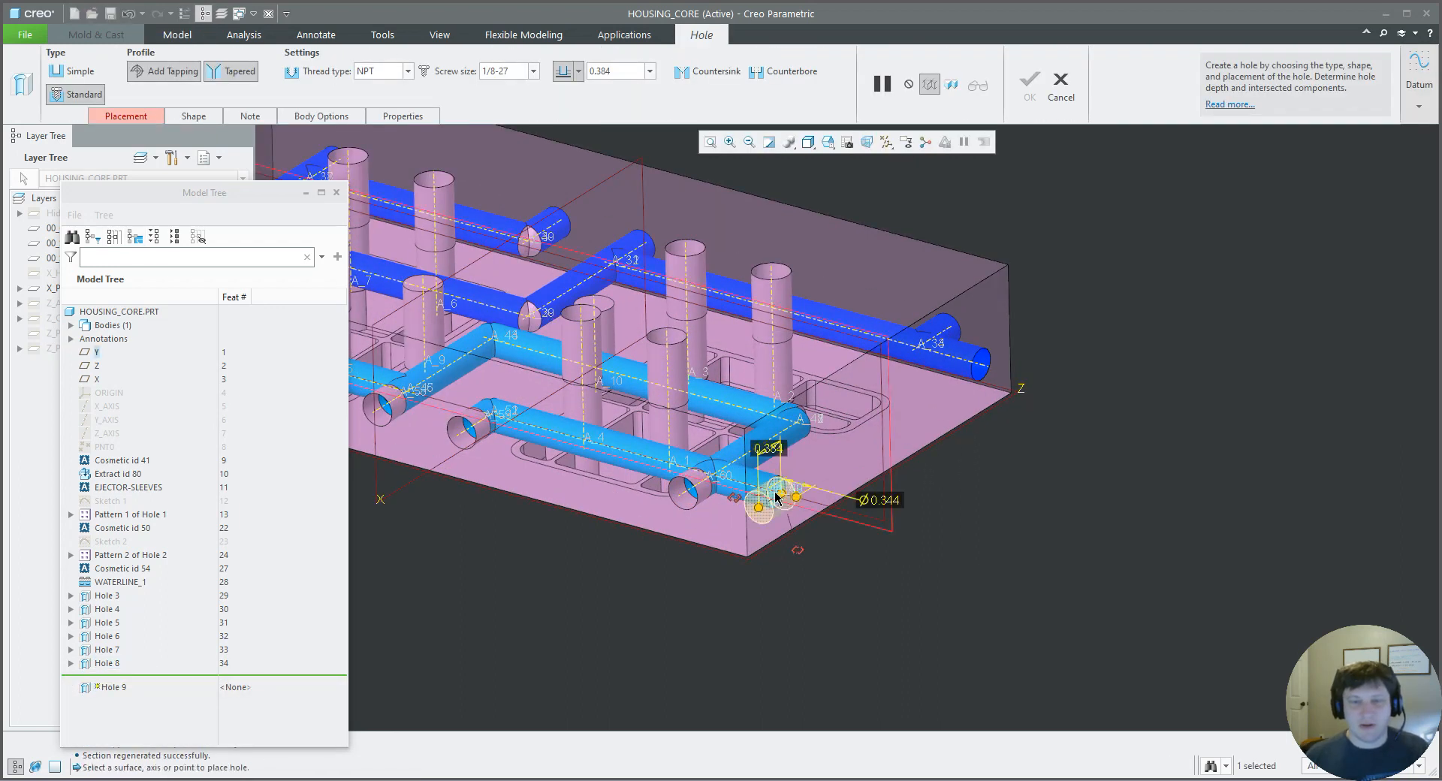
click(778, 515)
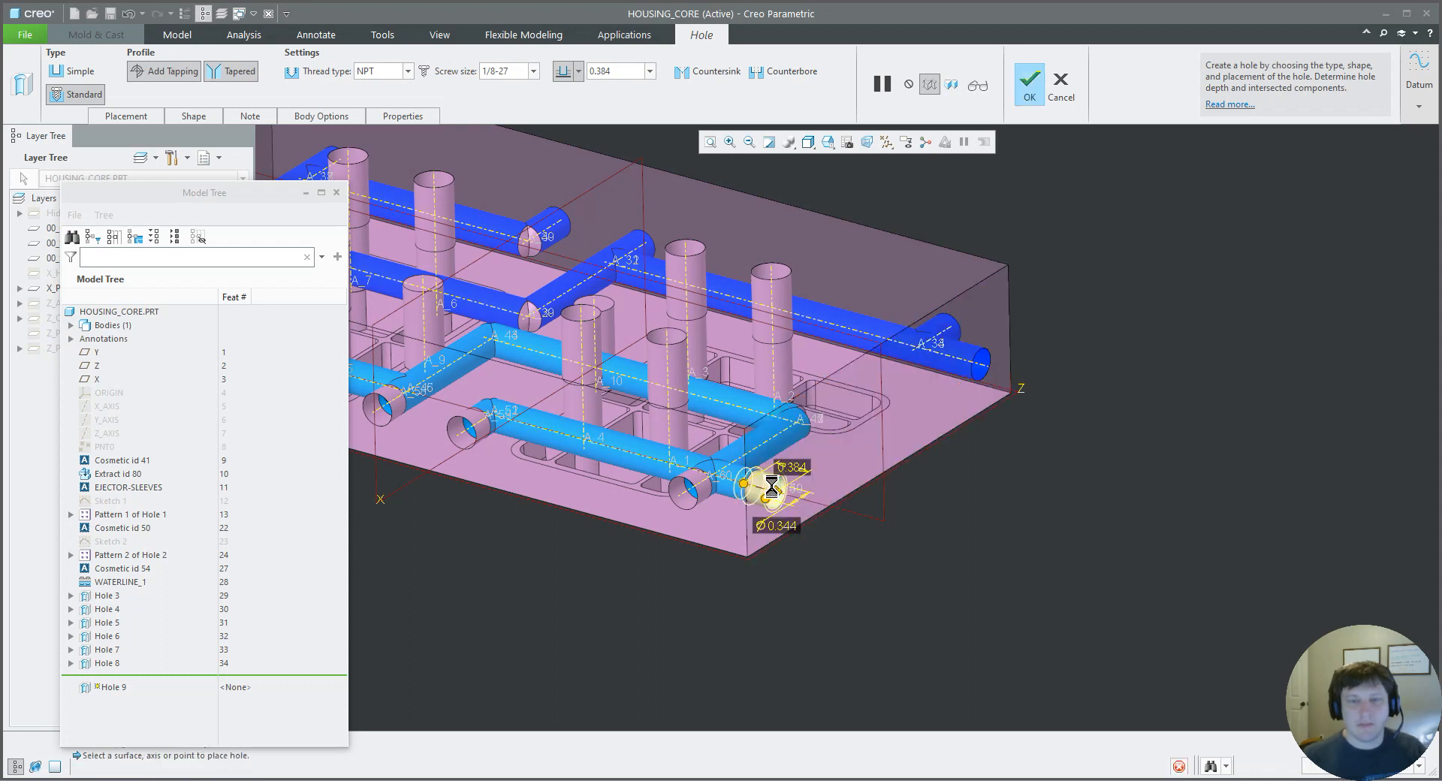
middle_click(776, 493)
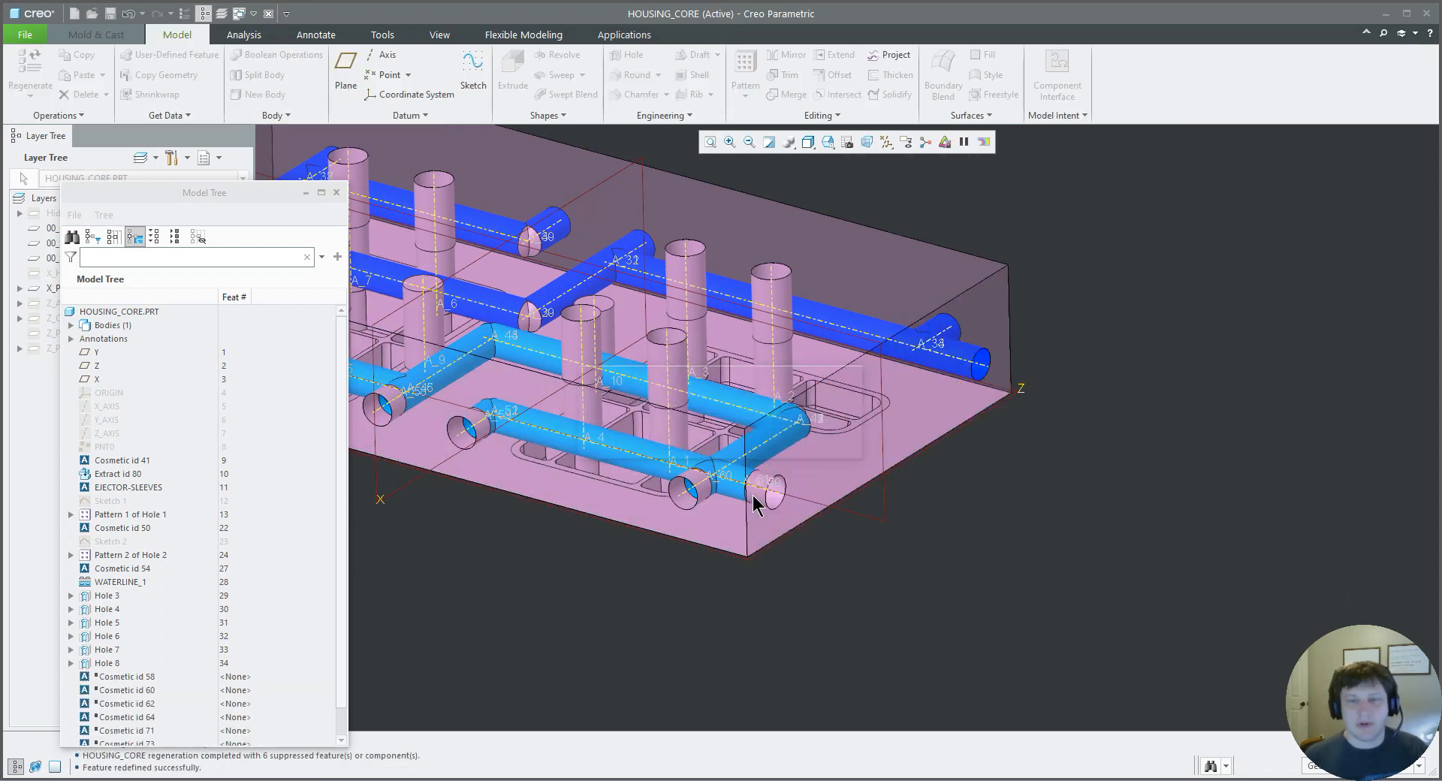
- Paste the tapered hole onto the dark blue opening in that end face and the dark blue side port beside it
key(ctrl+v)
click(983, 373)
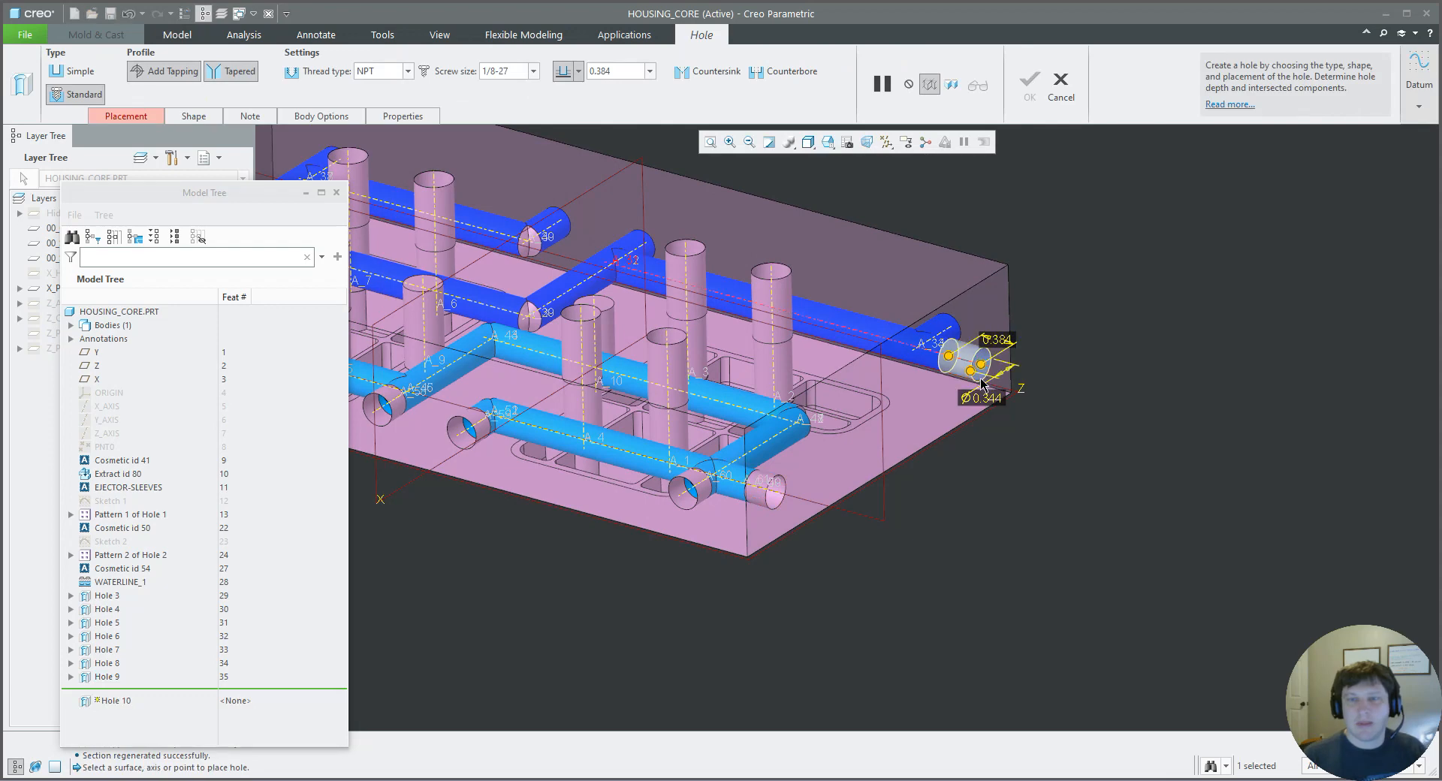
middle_click(940, 411)
middle_drag(940, 411, 819, 413)
key(ctrl+v)
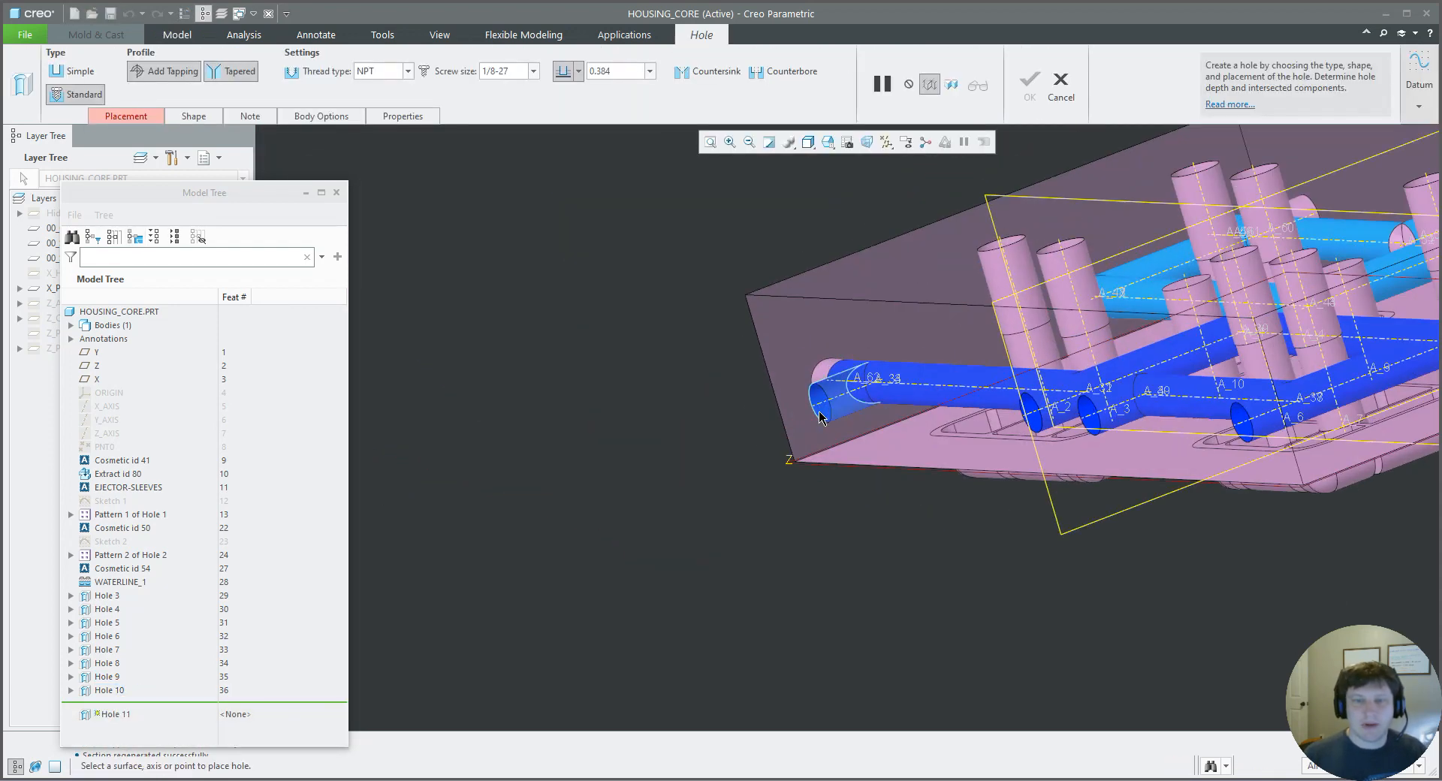
click(822, 413)
middle_click(826, 421)
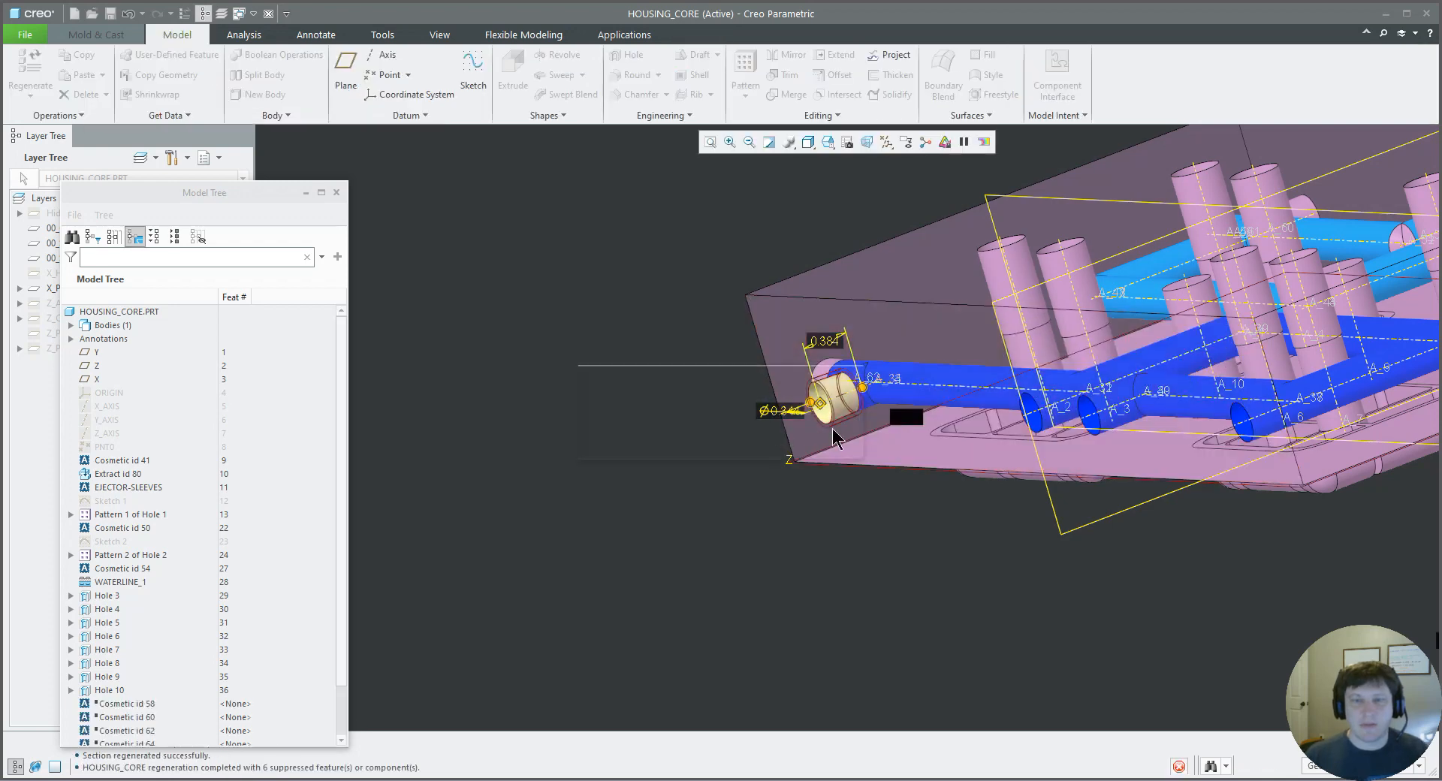
- Paste the tapered hole onto the two dark blue ports near the middle of the block's other side face
scroll(671, 411, down, 3)
middle_drag(767, 410, 790, 423)
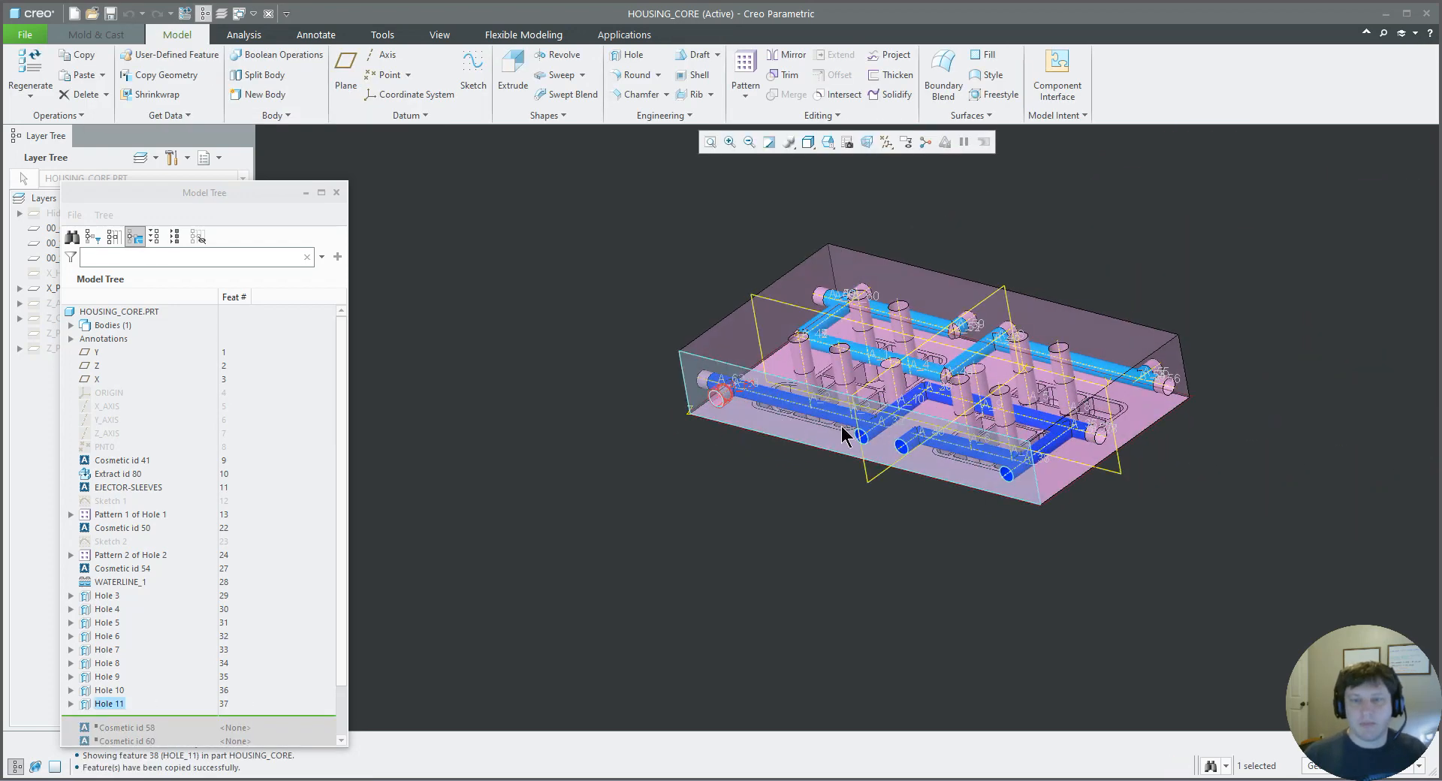
scroll(839, 426, down, 4)
key(ctrl+v)
click(880, 443)
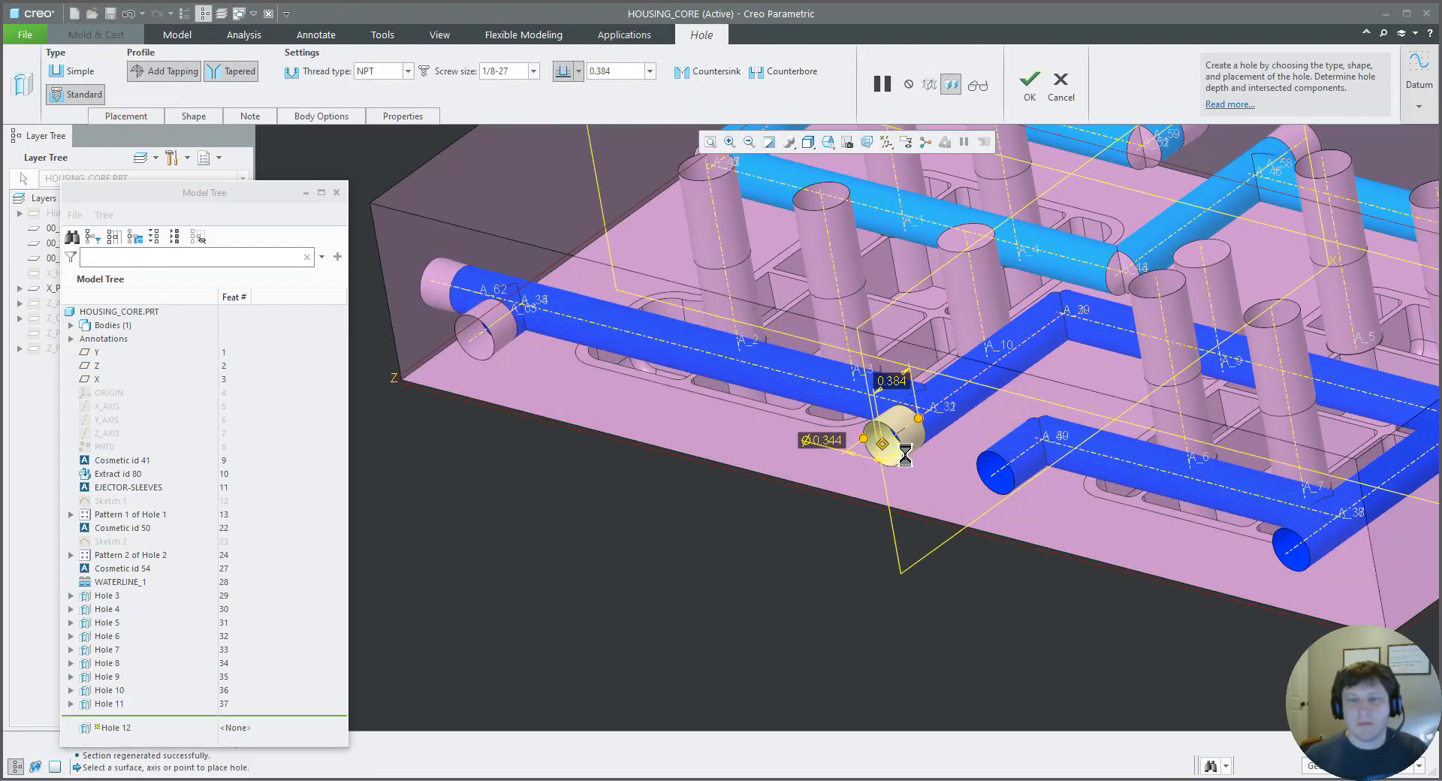
middle_click(901, 451)
scroll(789, 453, down, 4)
key(ctrl+v)
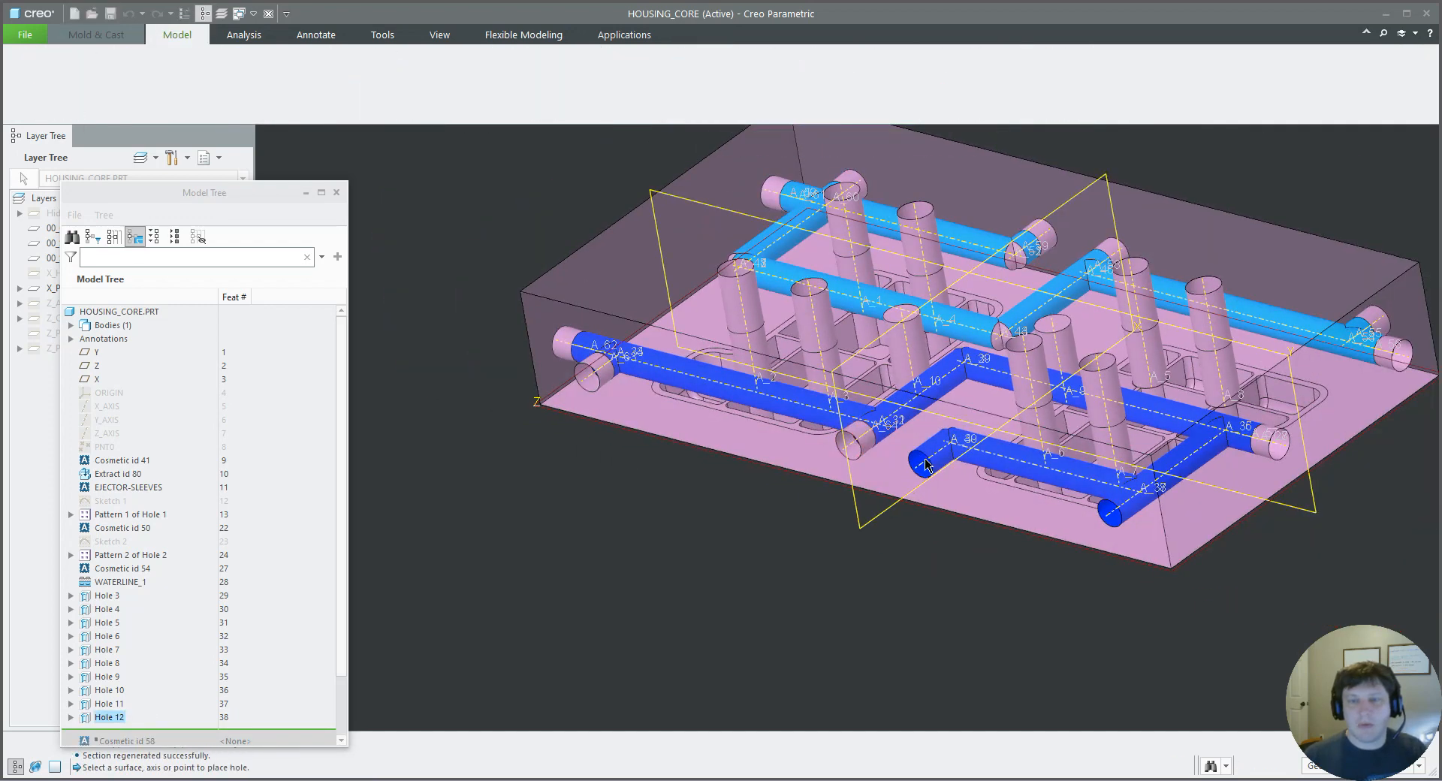
click(927, 462)
middle_click(846, 457)
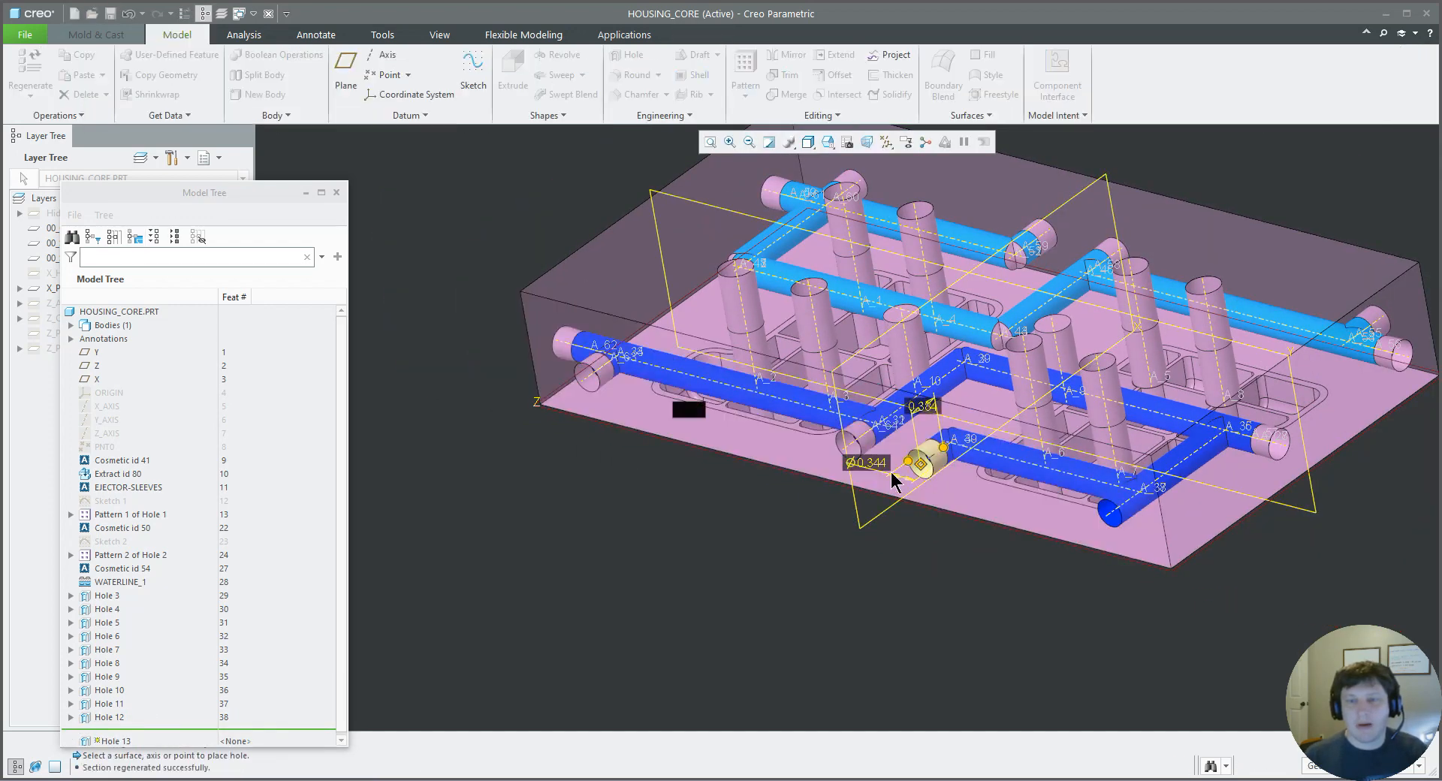
- Paste the NPT tapered hole onto the last dark blue side port, near the corner of the block
scroll(1172, 511, up, 4)
key(ctrl+v)
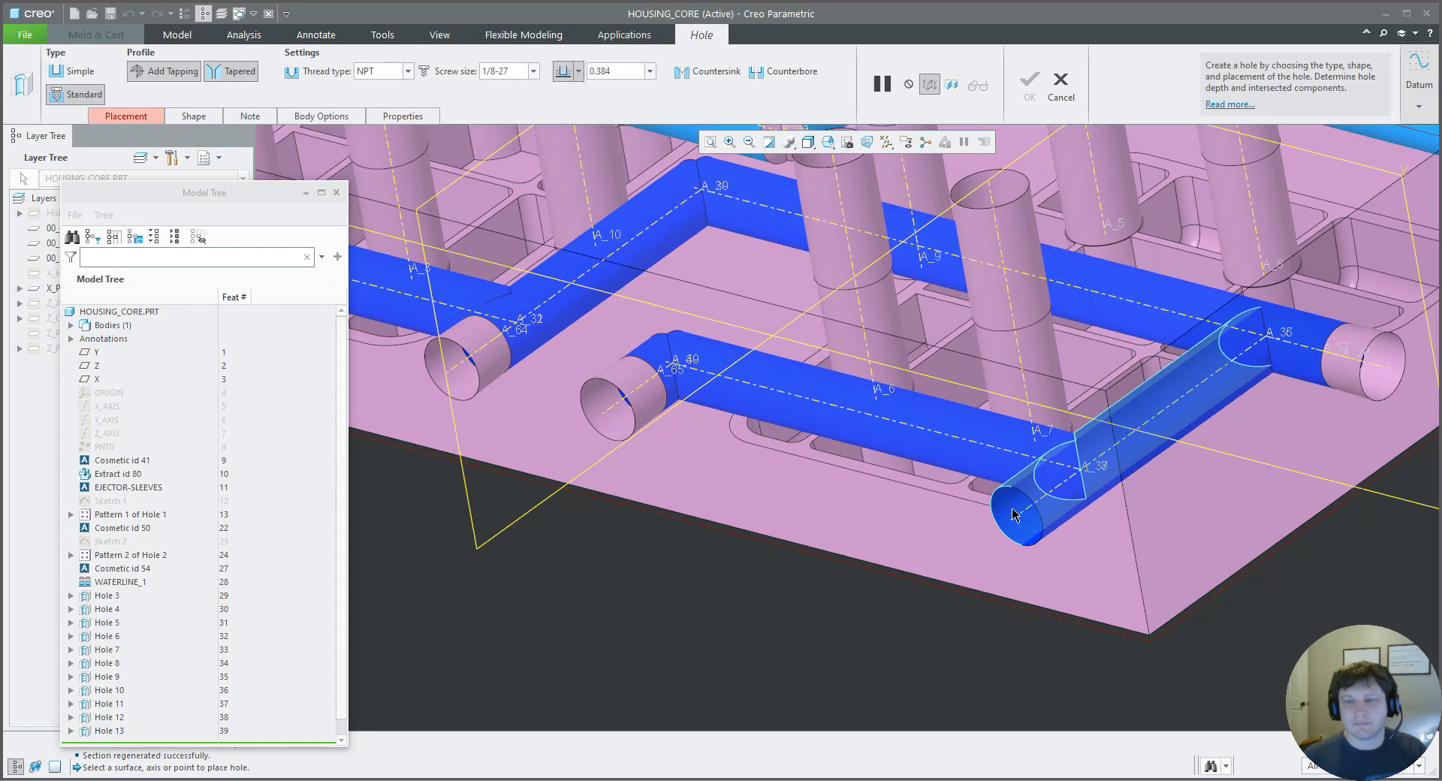
click(1019, 516)
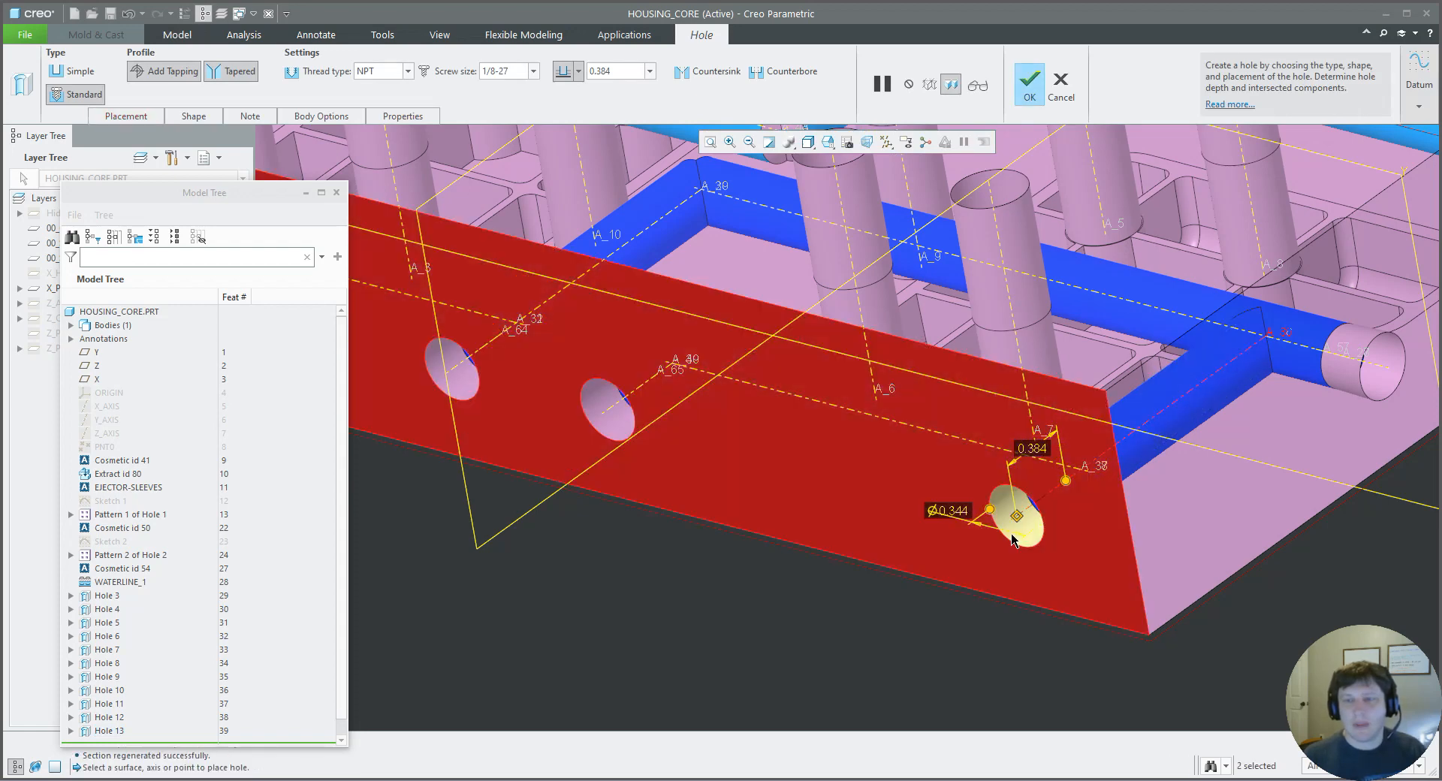
middle_click(926, 554)
scroll(921, 548, down, 5)
mouse_move(917, 538)
middle_down()
mouse_move(930, 534)
mouse_move(854, 538)
mouse_move(846, 524)
middle_up()
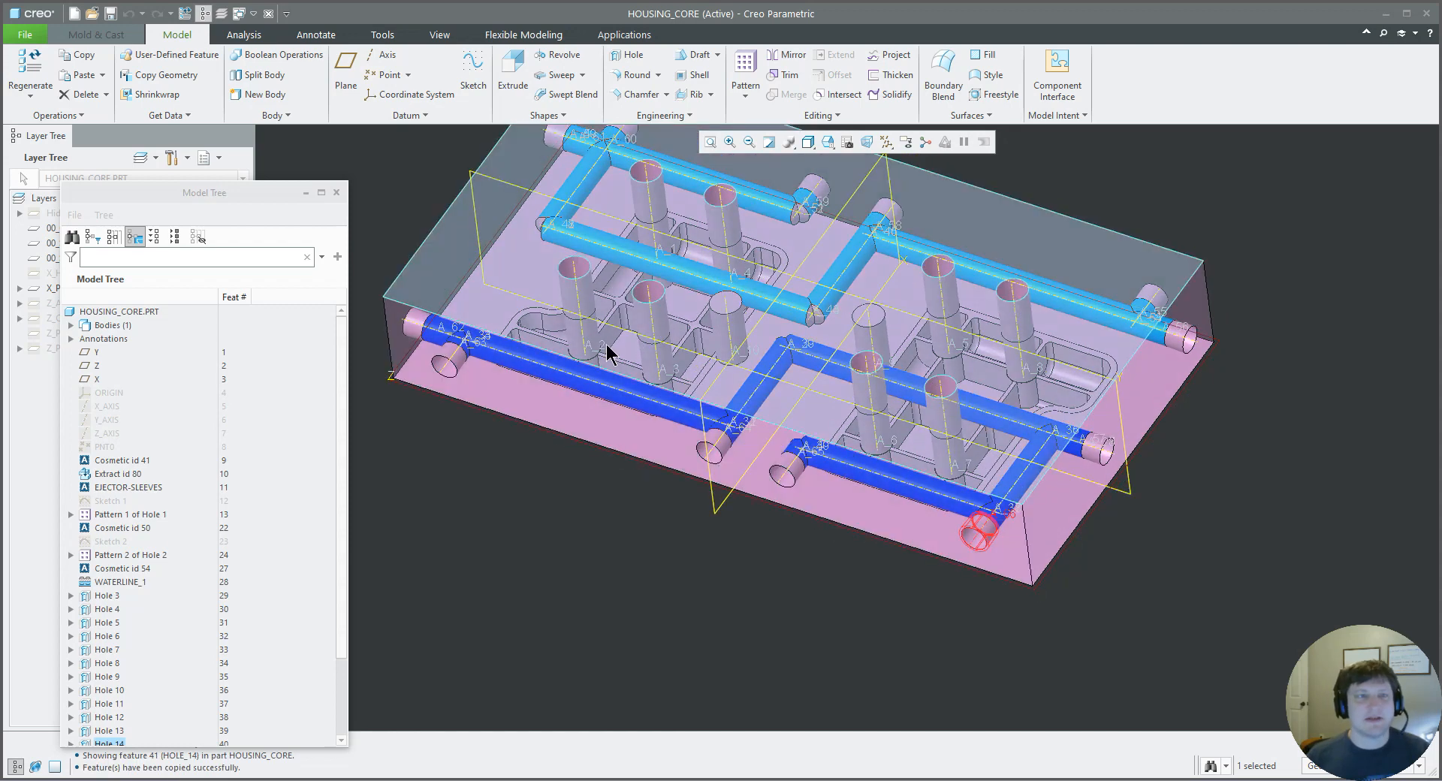
- Pick the orange appearance and select the tapered hole surfaces of the outer and near-middle dark blue side ports that end each water circuit
click(438, 34)
click(170, 88)
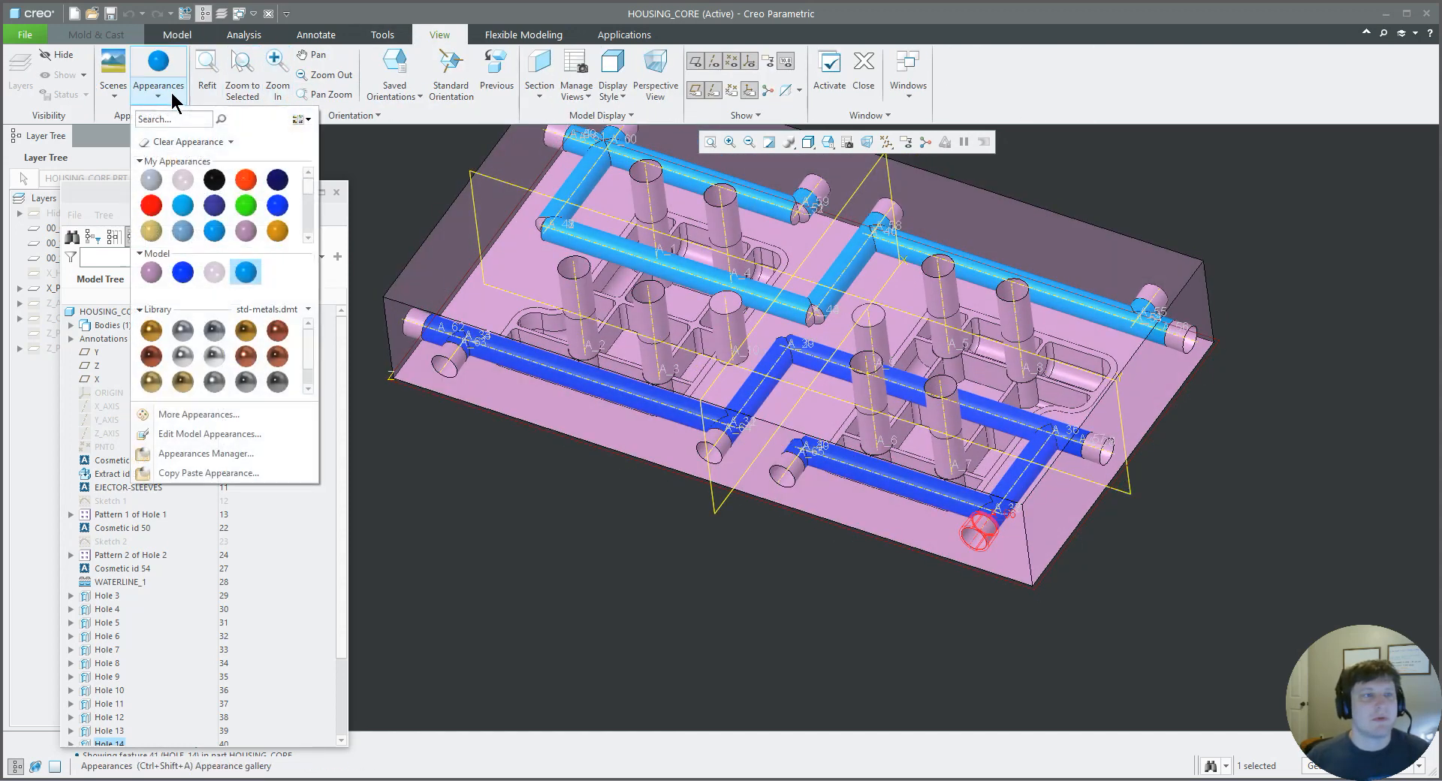
click(277, 230)
scroll(420, 357, up, 4)
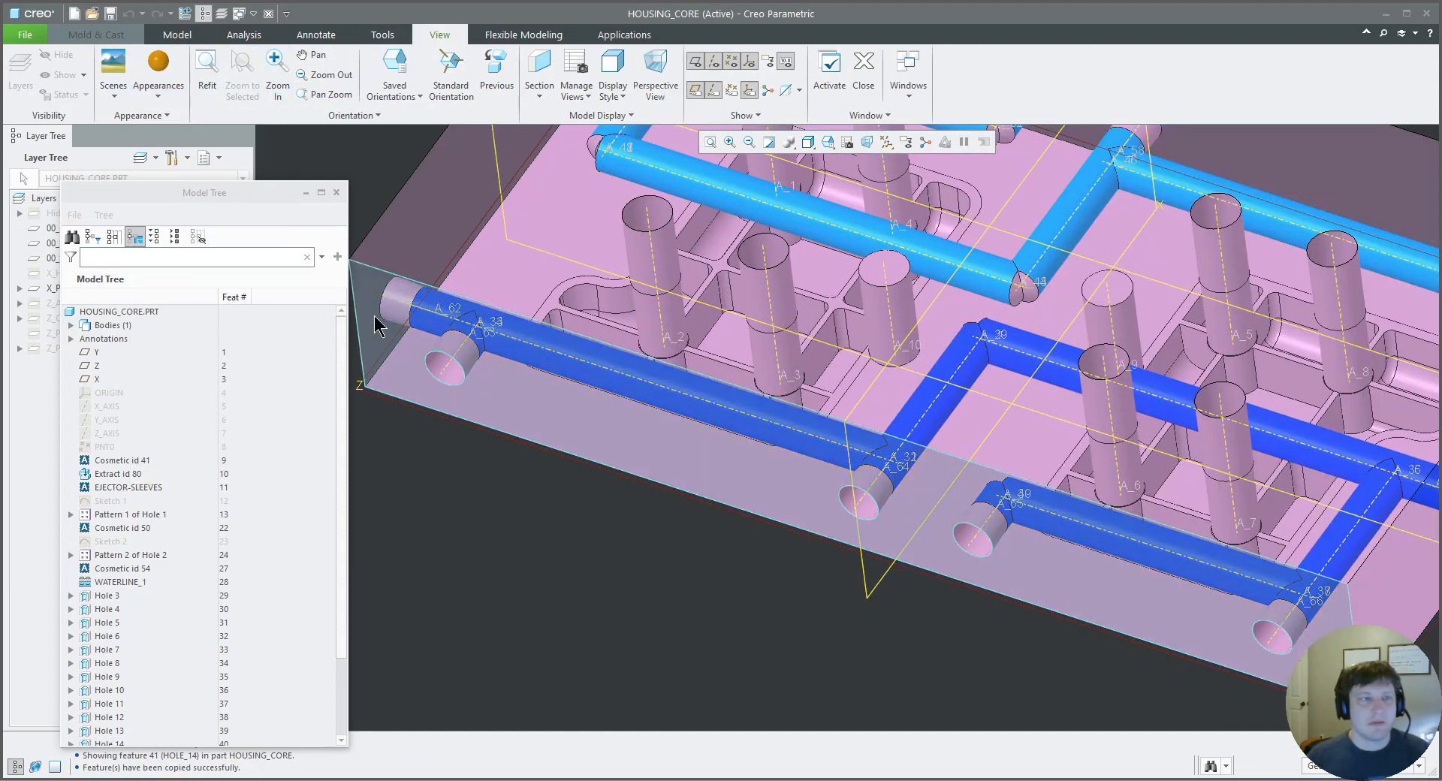
click(444, 364)
scroll(437, 350, up, 4)
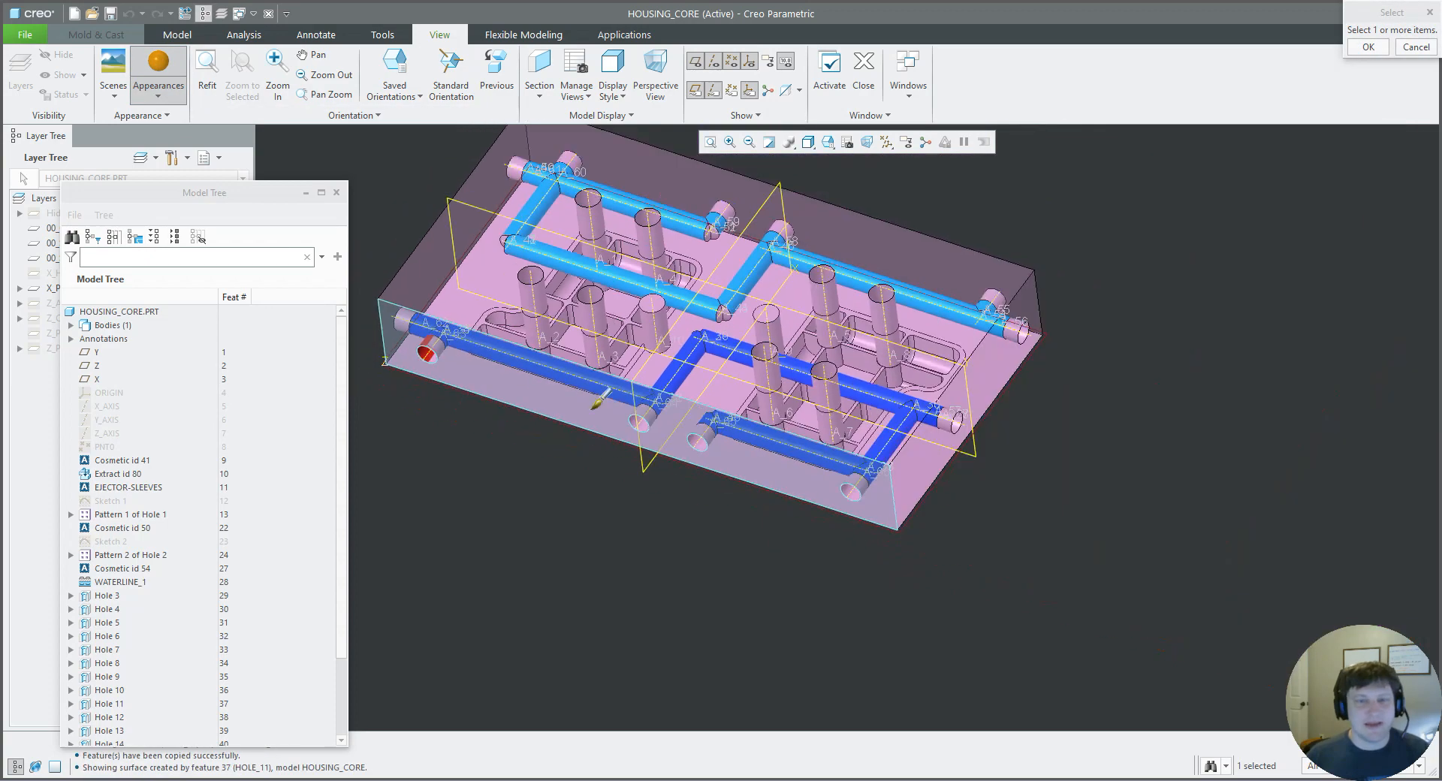
scroll(629, 416, down, 5)
click(747, 449)
- Add the tapered hole surfaces of two light blue side ports to the selection and apply the orange appearance
scroll(748, 450, down, 5)
middle_drag(743, 420, 798, 417)
scroll(739, 421, down, 3)
click(864, 405)
scroll(806, 412, up, 3)
scroll(571, 349, down, 4)
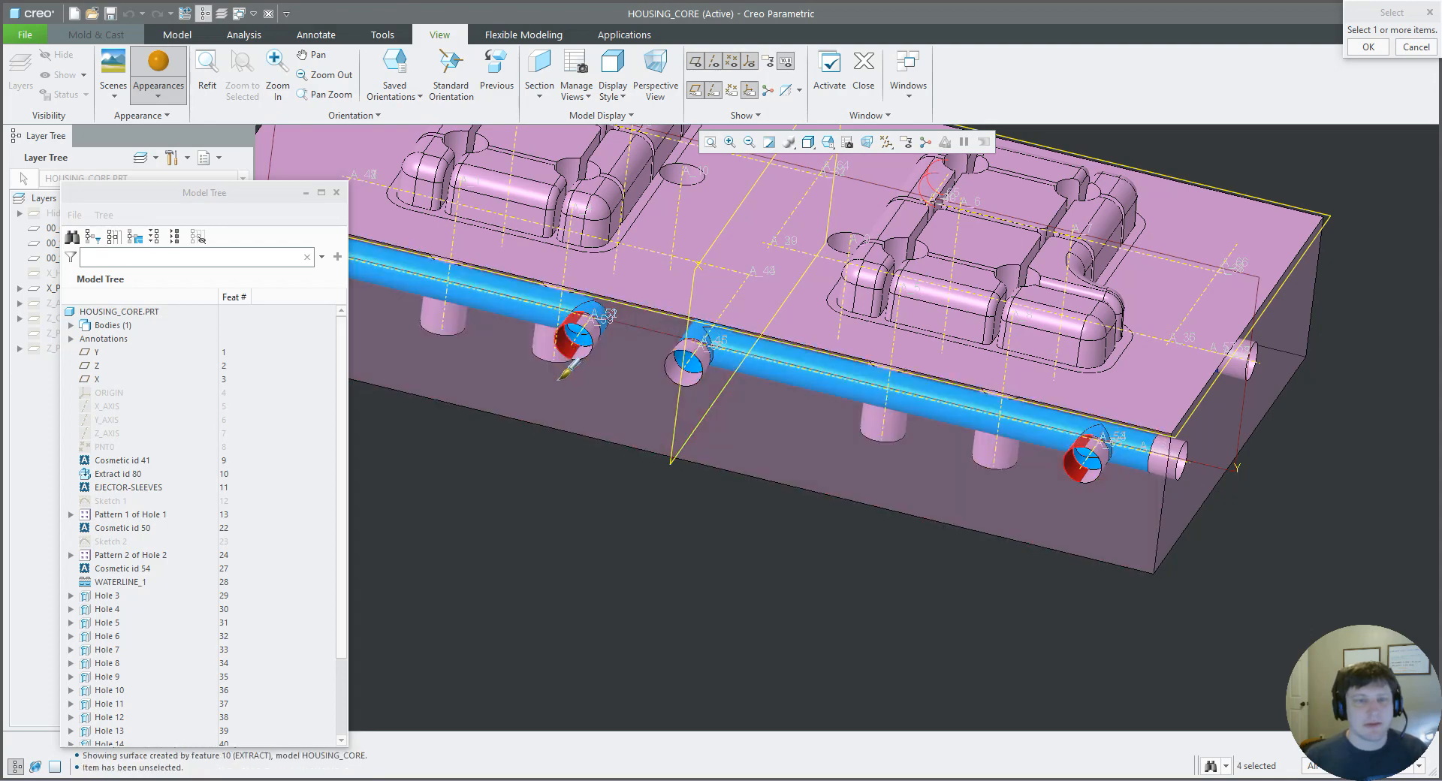
middle_click(565, 403)
scroll(565, 403, down, 1)
mouse_move(565, 403)
middle_down()
mouse_move(541, 380)
mouse_move(550, 399)
mouse_move(548, 337)
middle_up()
scroll(540, 388, up, 2)
middle_drag(548, 338, 554, 380)
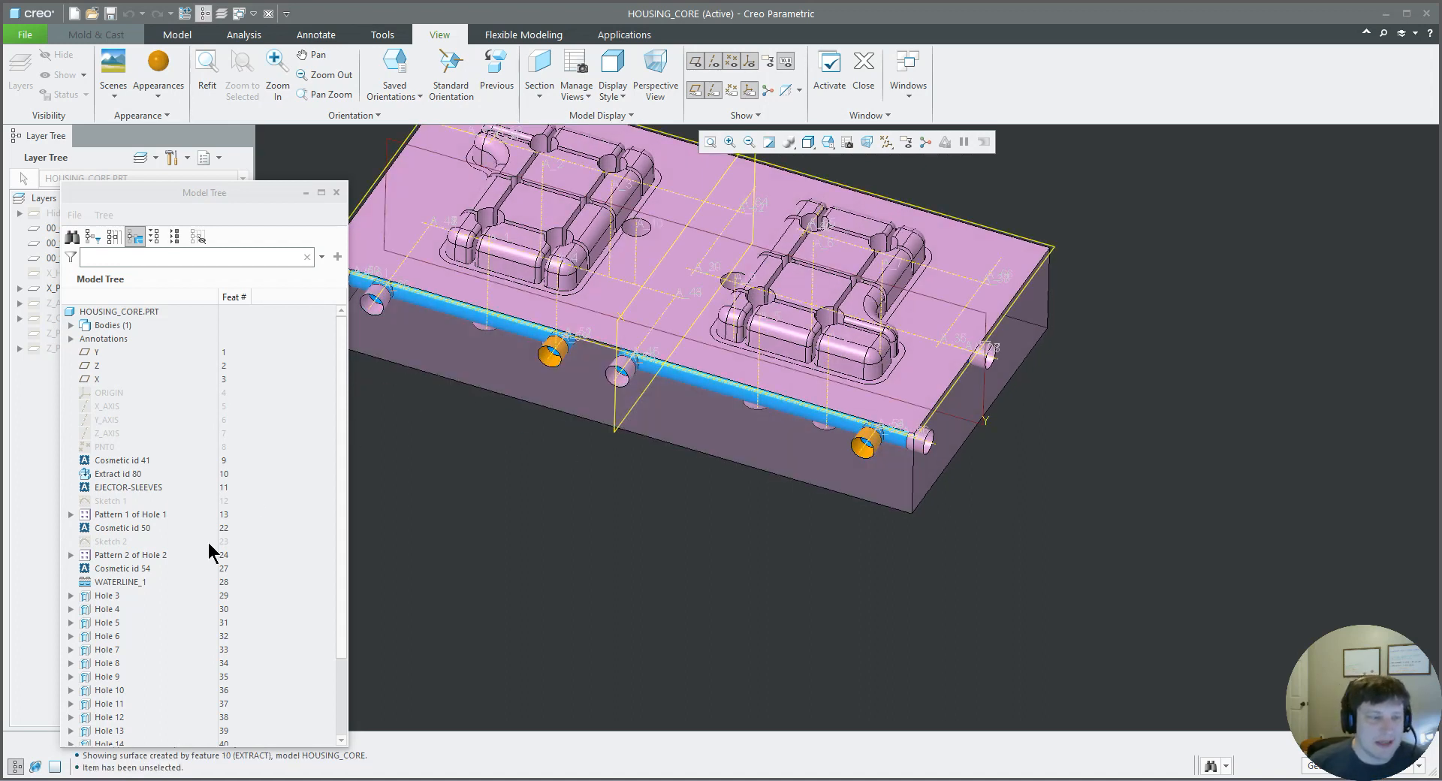
- Move the insertion point in the model tree just below the suppressed feature Cosmetic id 58
scroll(212, 548, down, 3)
drag(149, 656, 148, 667)
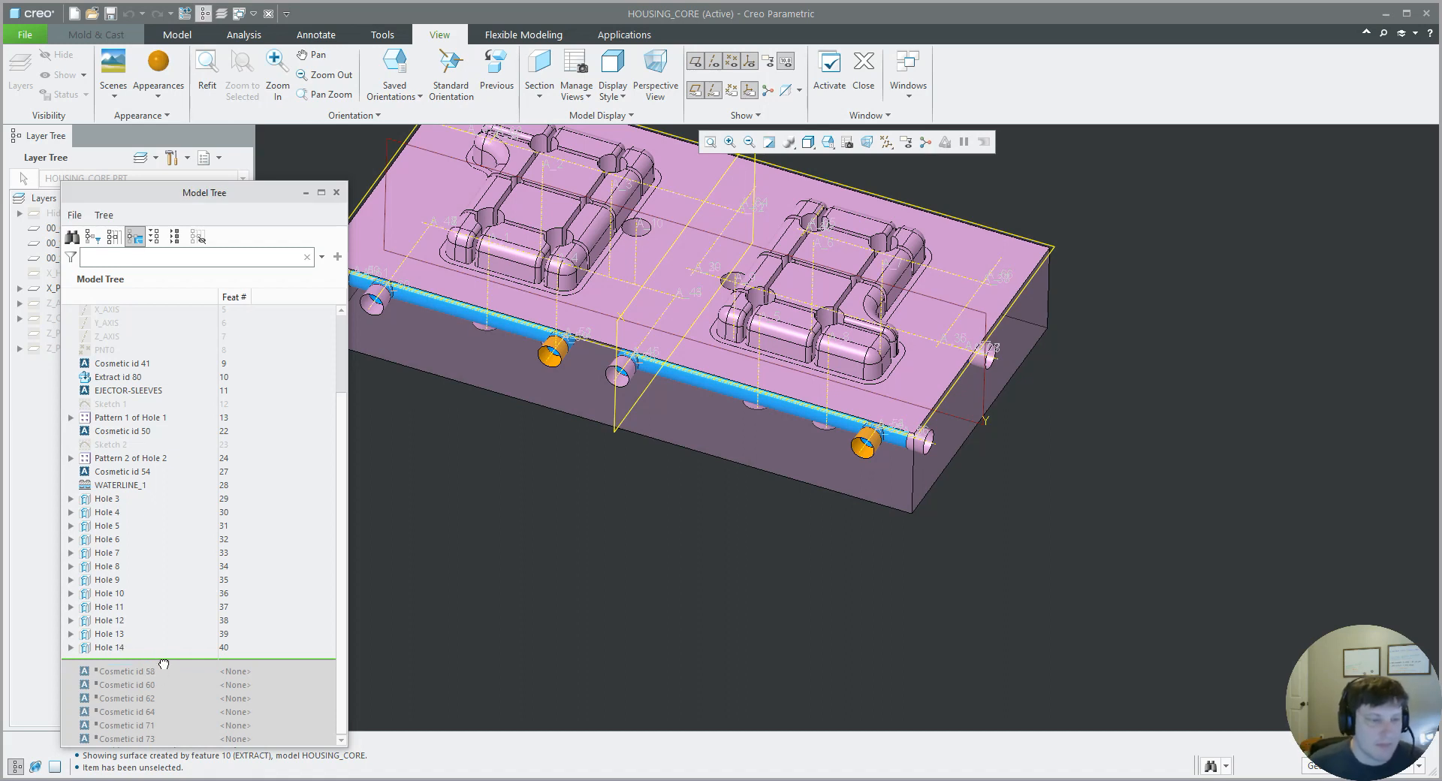
click(148, 674)
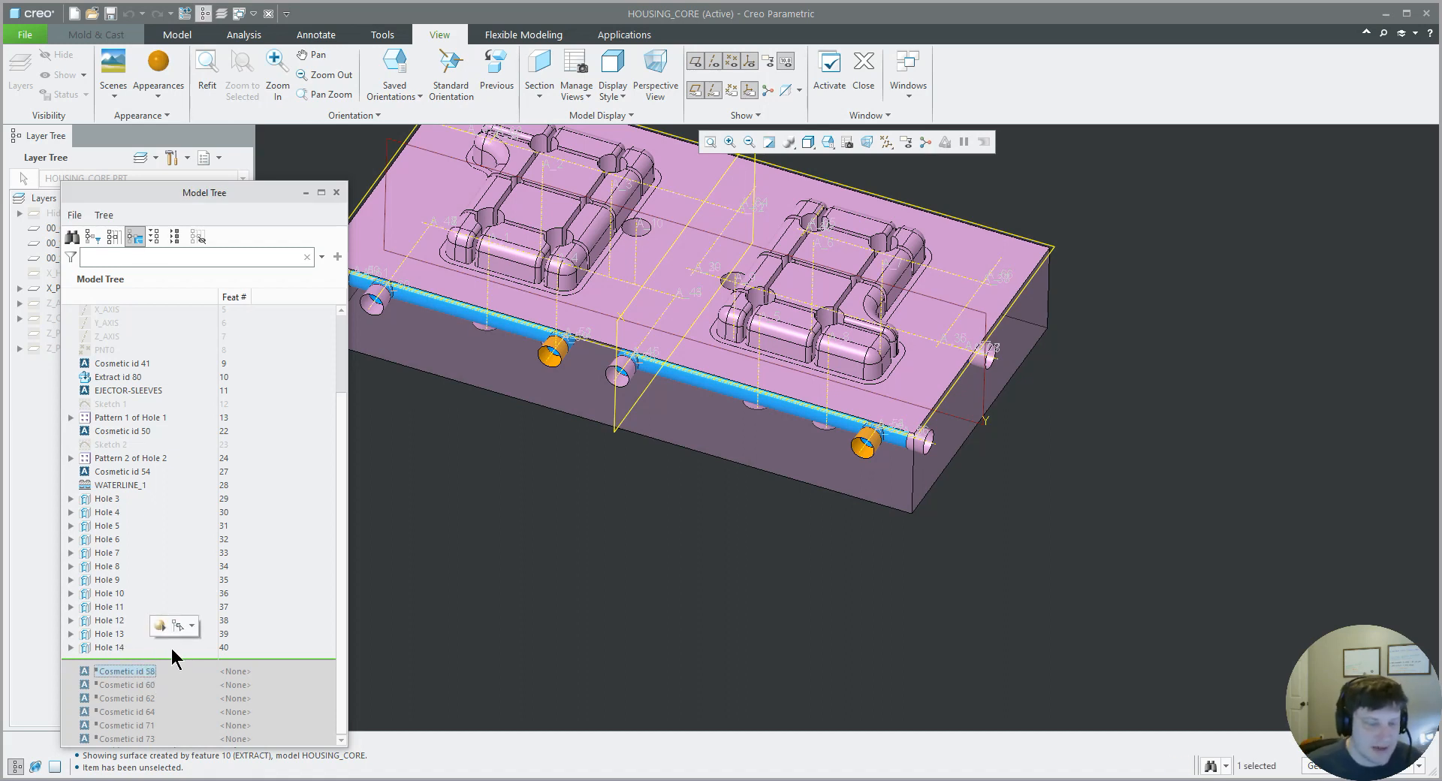
click(161, 629)
click(166, 684)
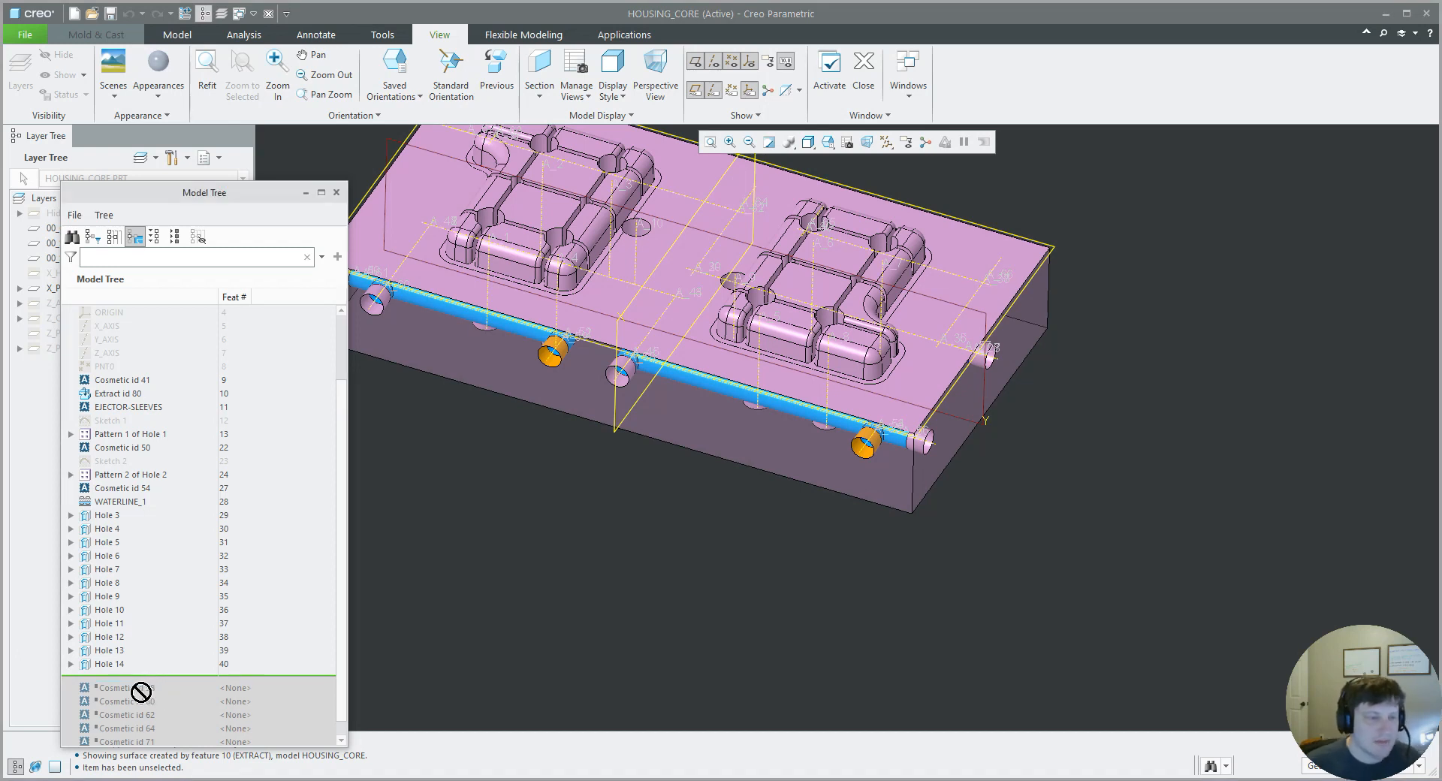
right_click(136, 686)
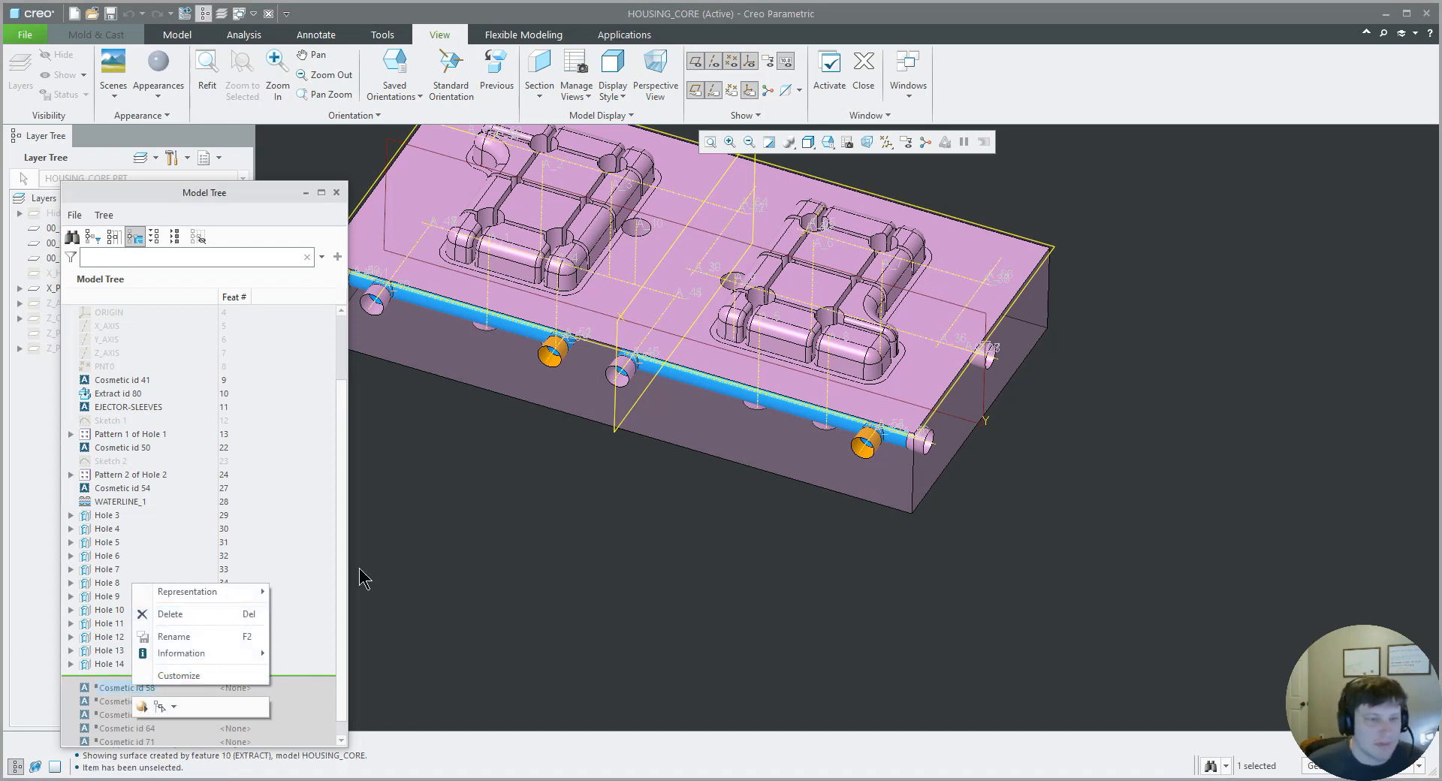
click(483, 509)
drag(229, 189, 225, 133)
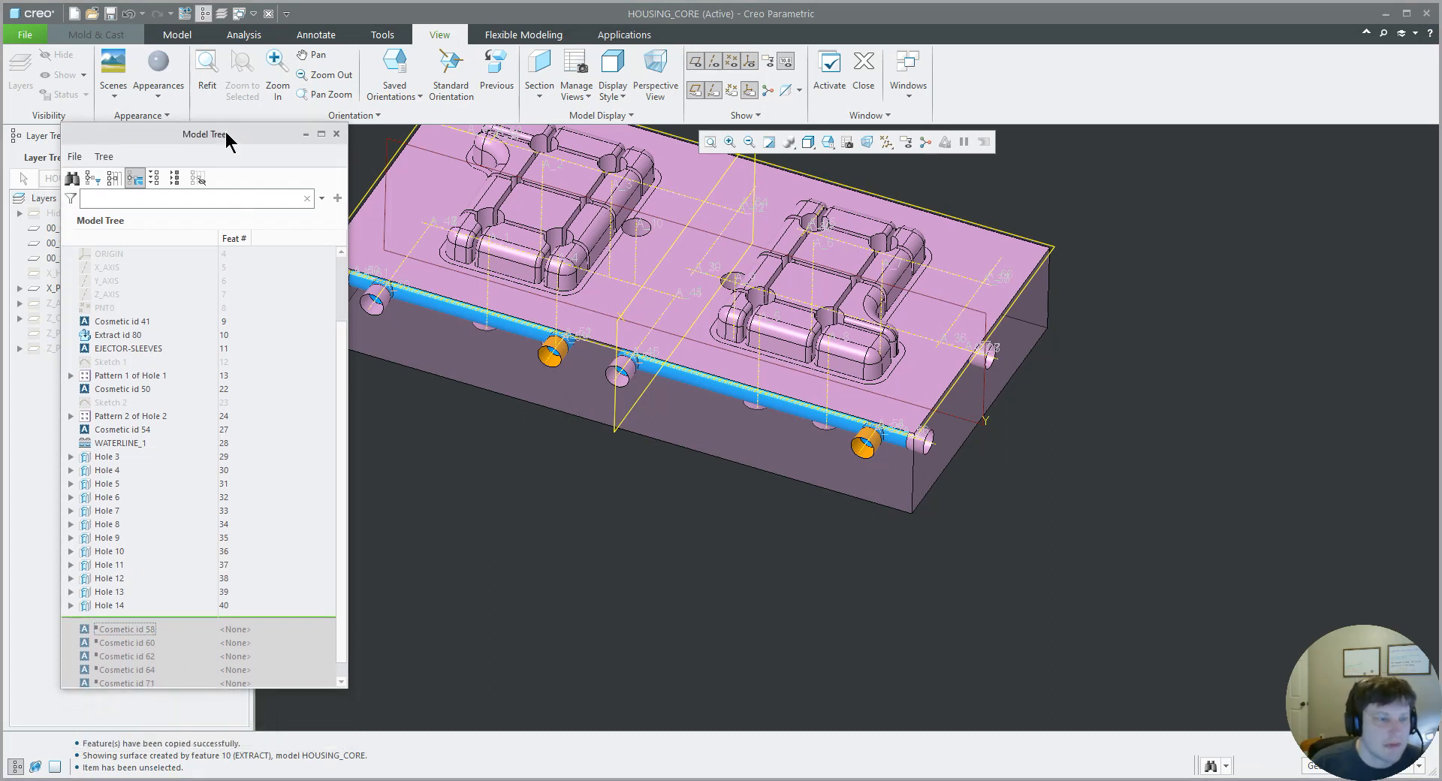
right_click(127, 628)
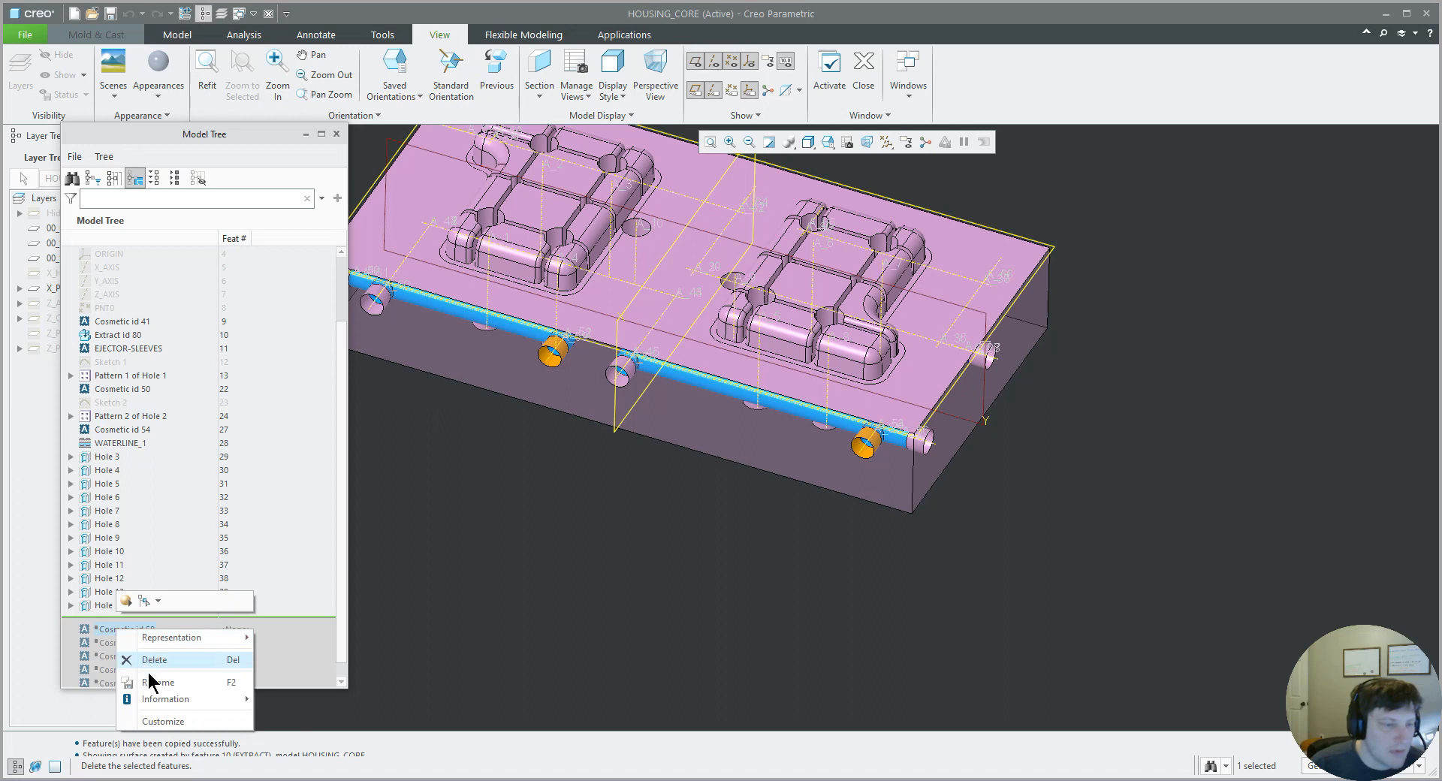
click(127, 601)
click(501, 508)
- Rename the feature Cosmetic id 50 as GATES
click(117, 347)
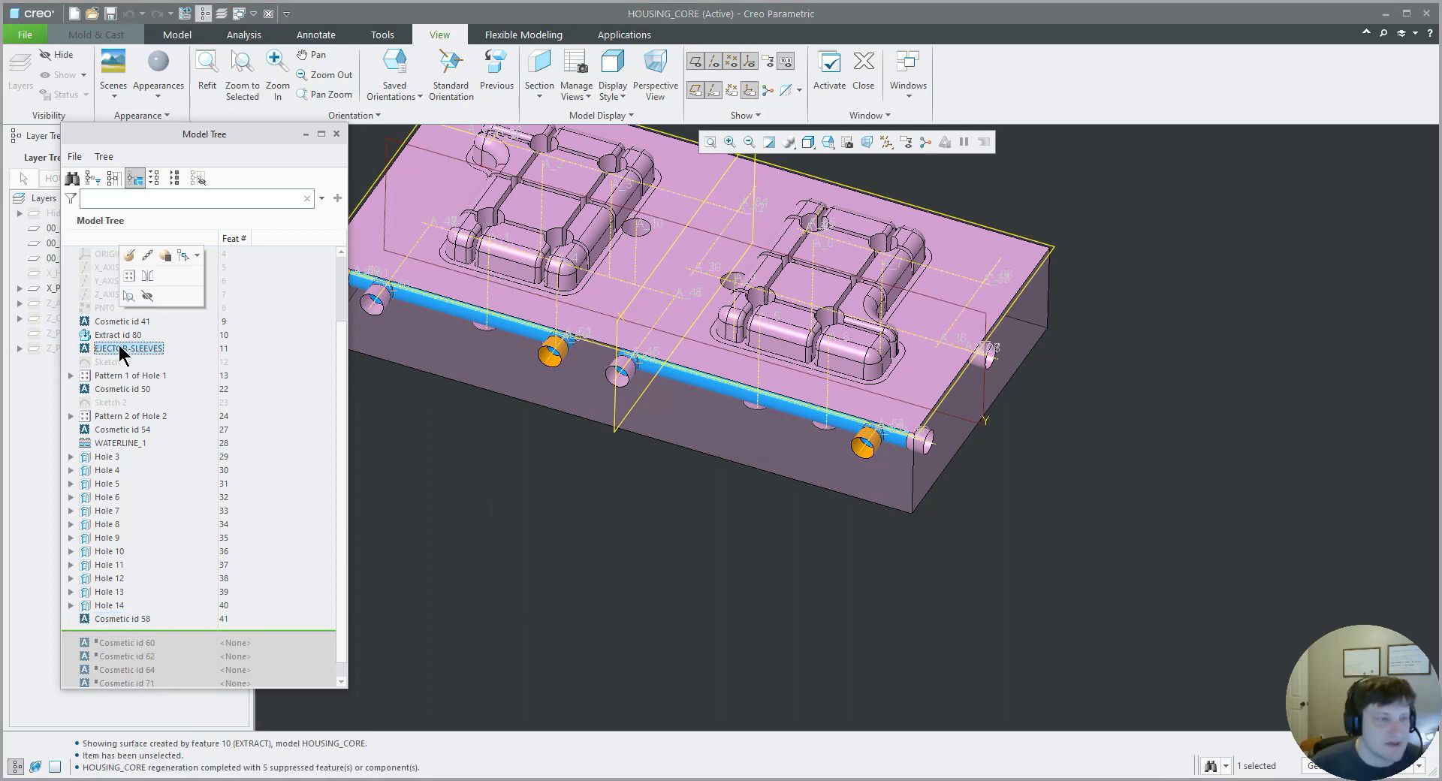
click(119, 392)
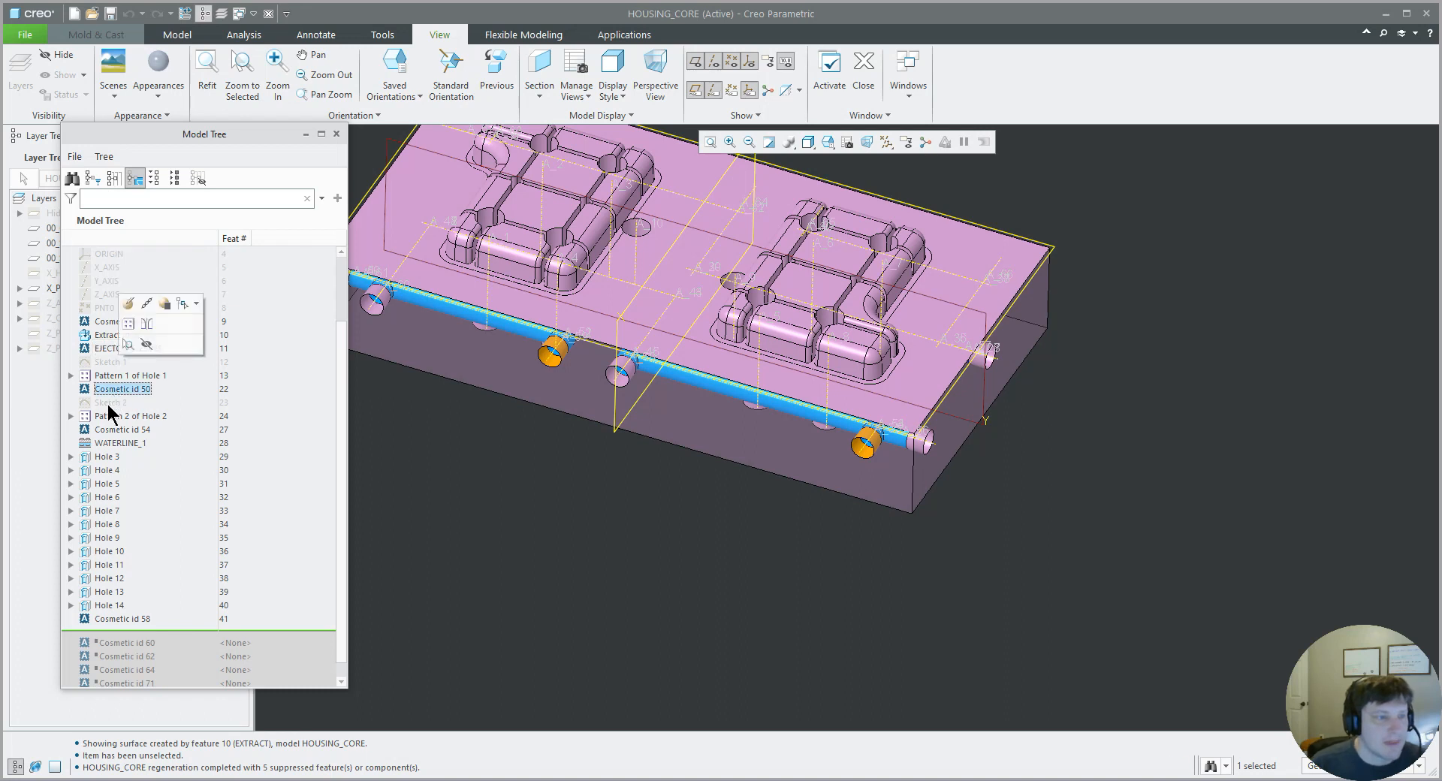
click(109, 415)
click(103, 388)
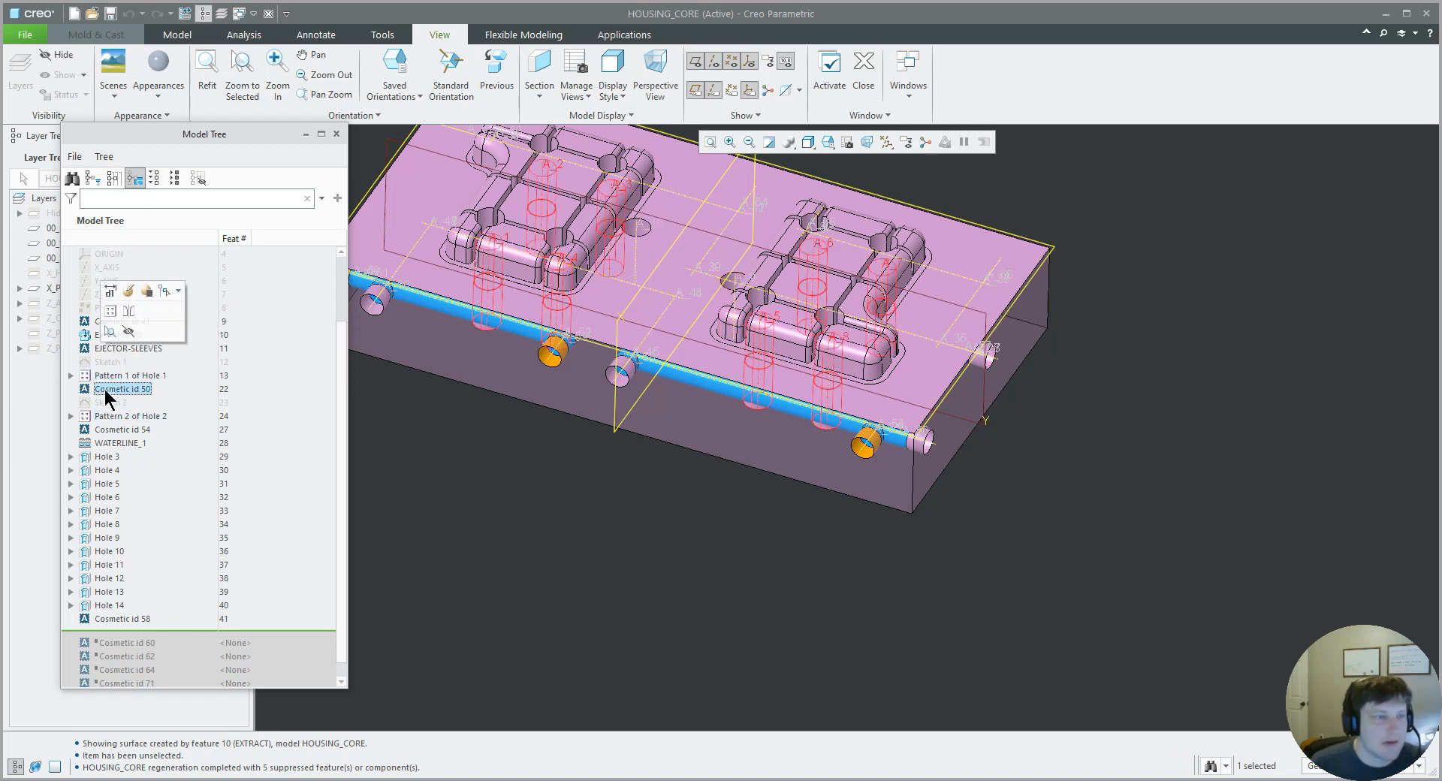
click(116, 390)
text(gate)
key(Return)
- Rename the feature Cosmetic id 54 as WATER
click(118, 431)
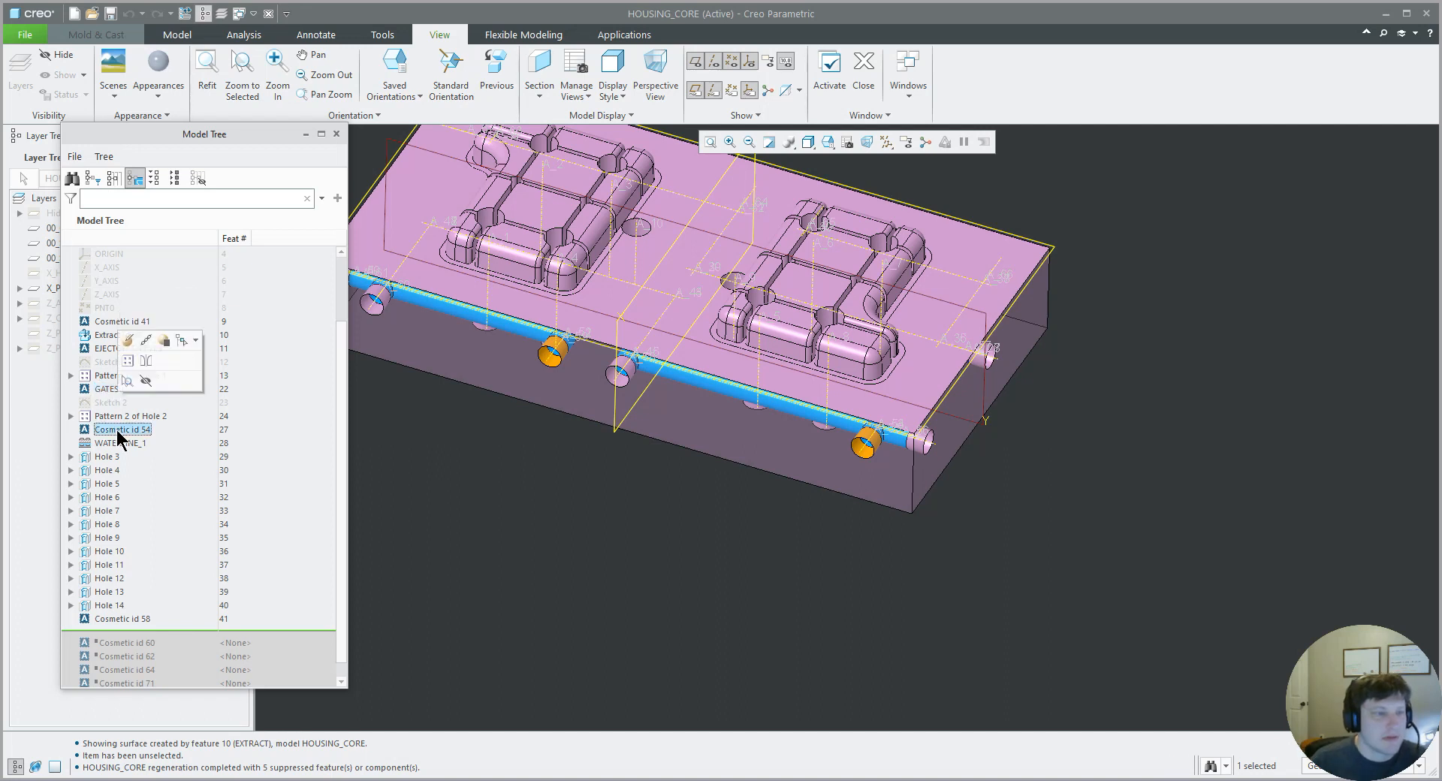
click(114, 432)
text(water)
key(Return)
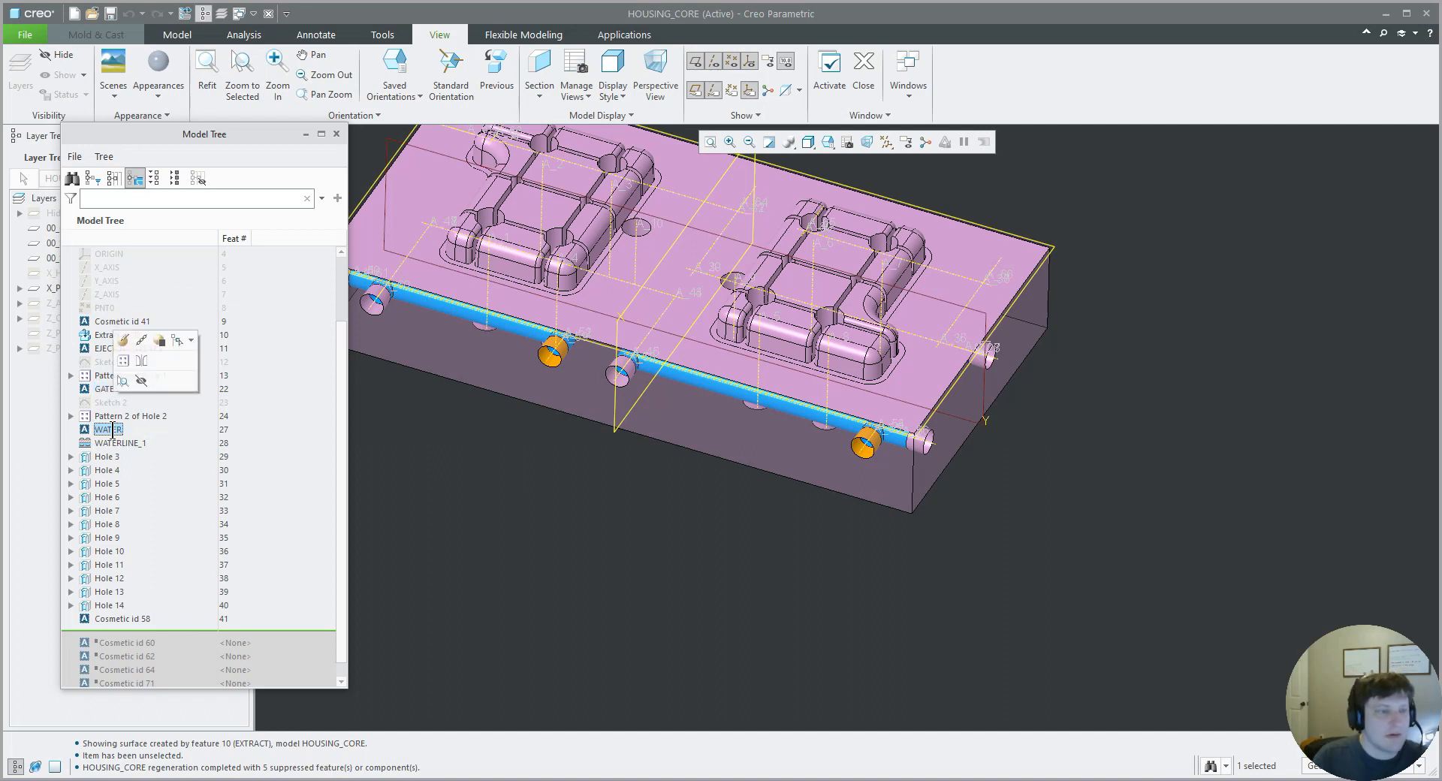
- Rename the feature Cosmetic id 58 as EJECTORS
click(118, 619)
click(117, 619)
key(BackSpace)
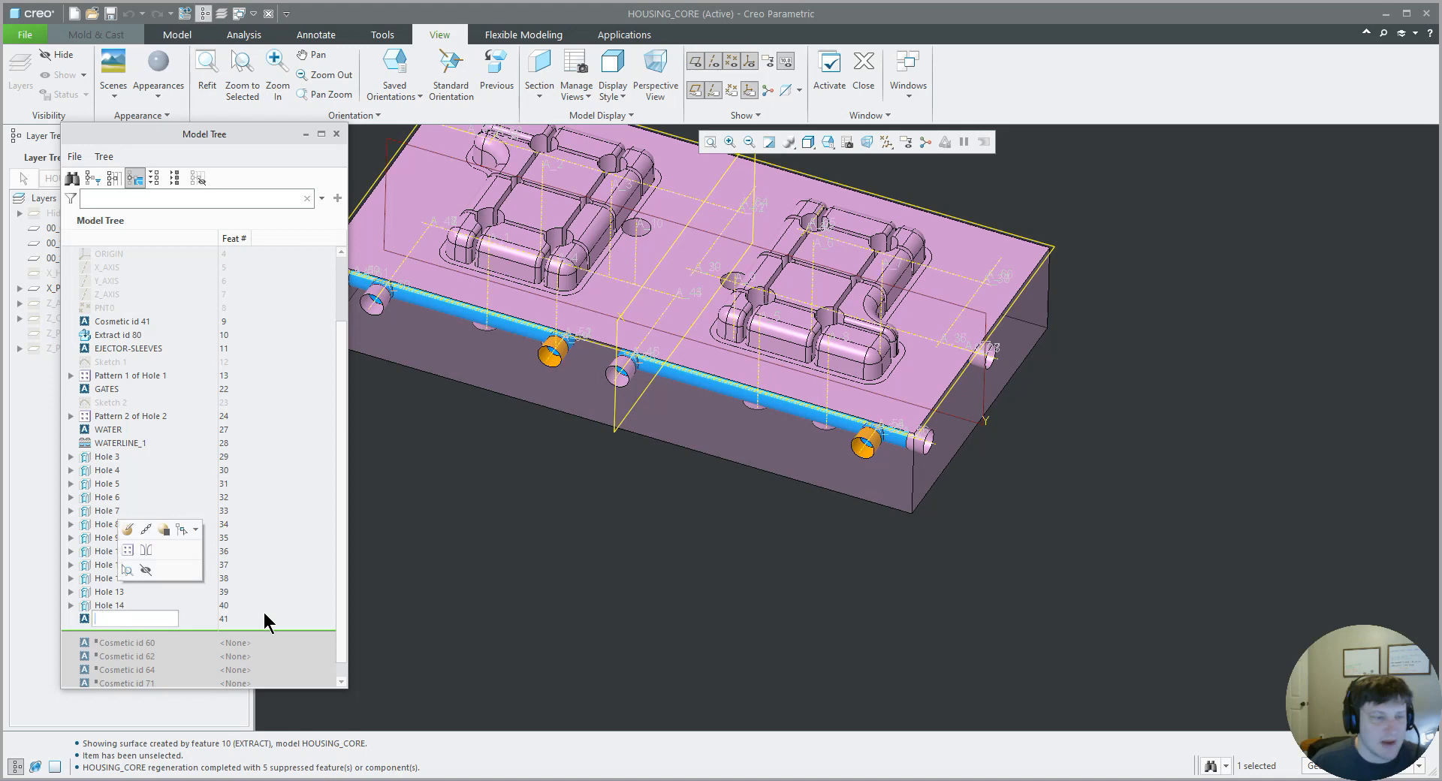
text(ejectors)
key(Return)
click(849, 592)
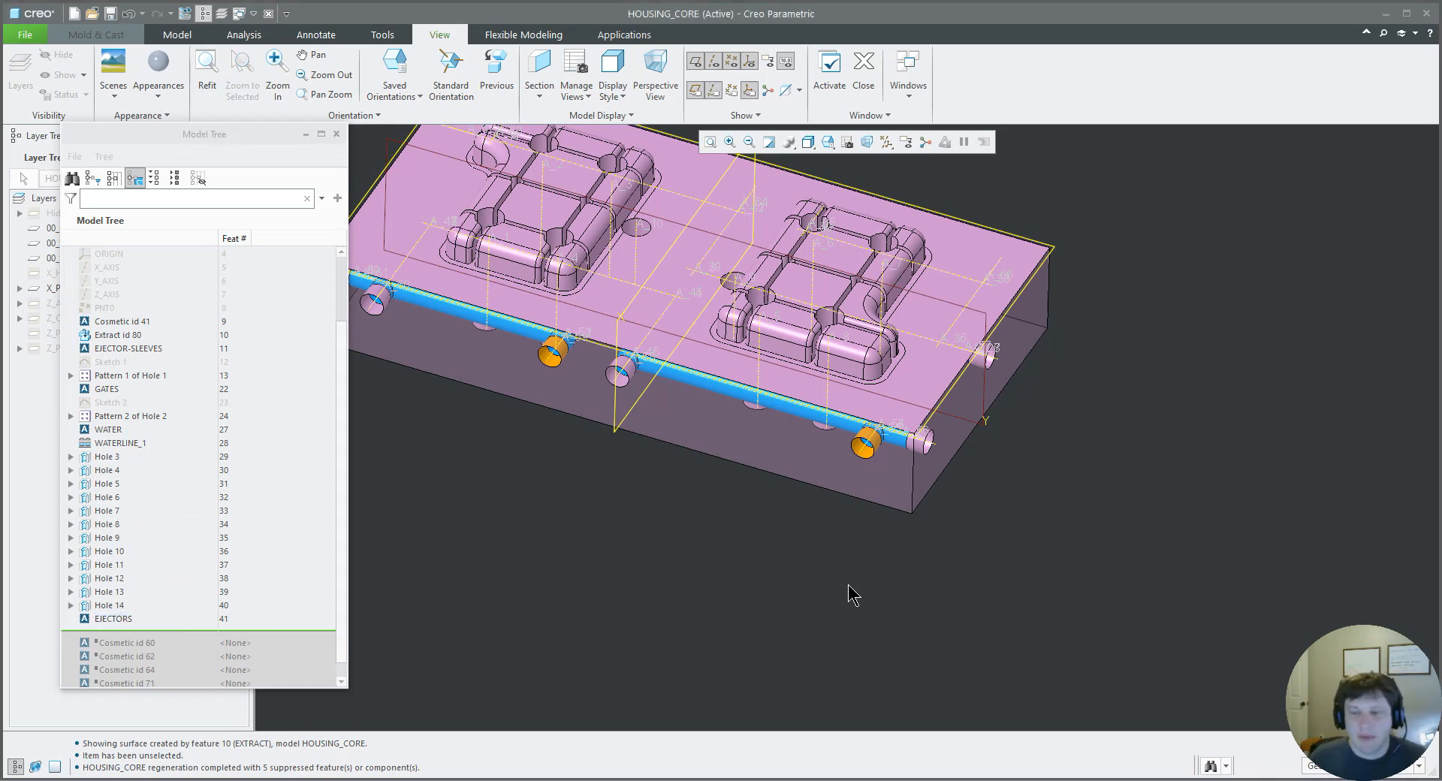
- Start a sketch on the block's bottom face and orient the view parallel to the sketch plane
middle_drag(837, 583, 885, 505)
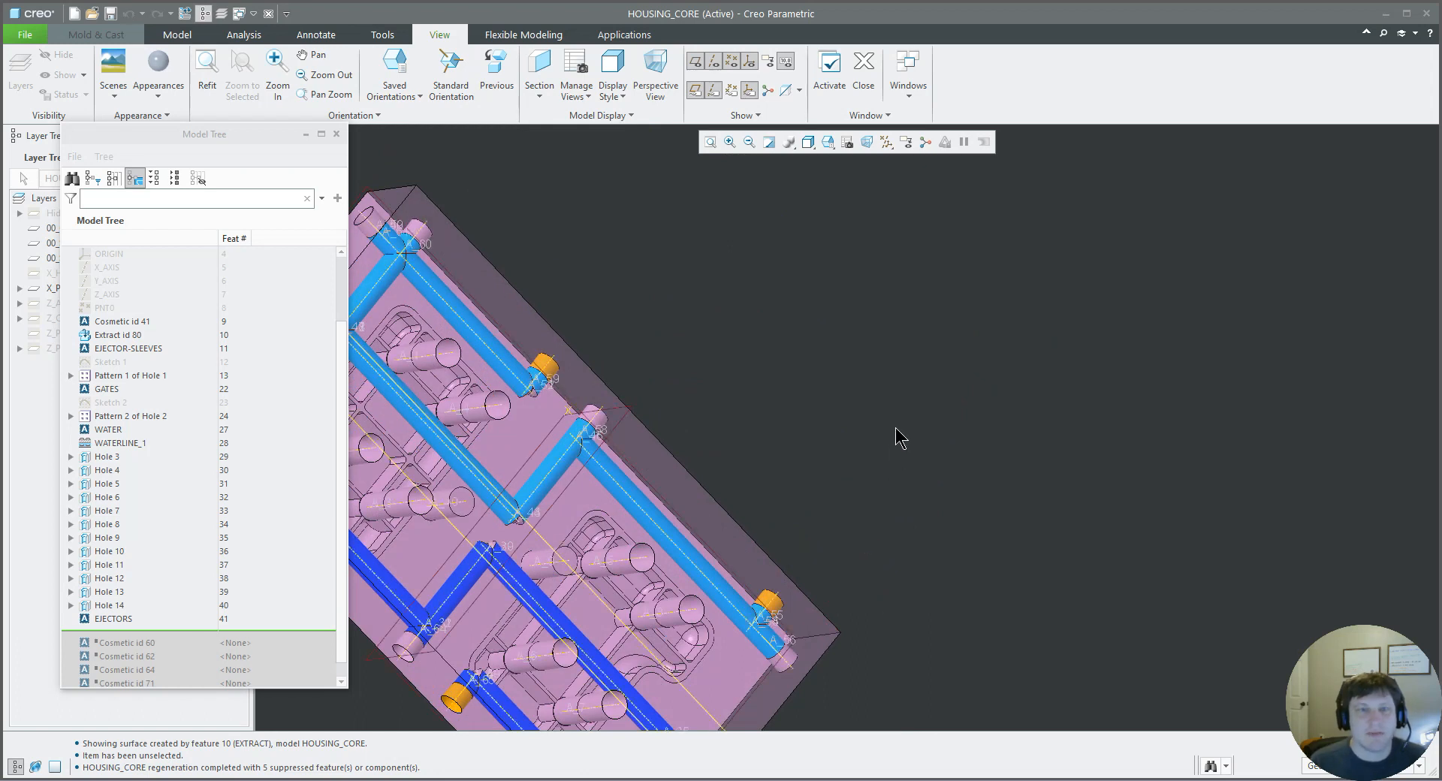
click(177, 35)
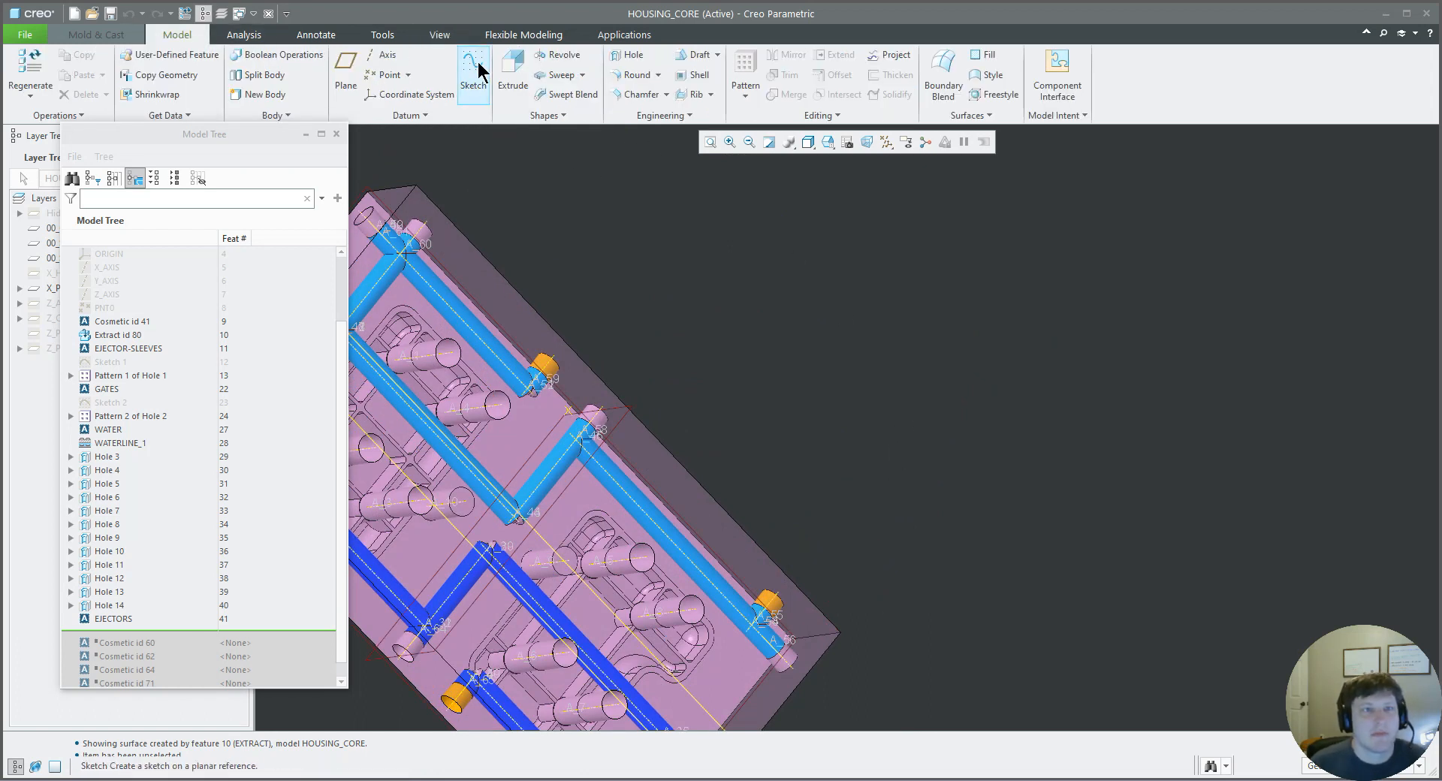
click(473, 74)
click(609, 368)
middle_click(611, 370)
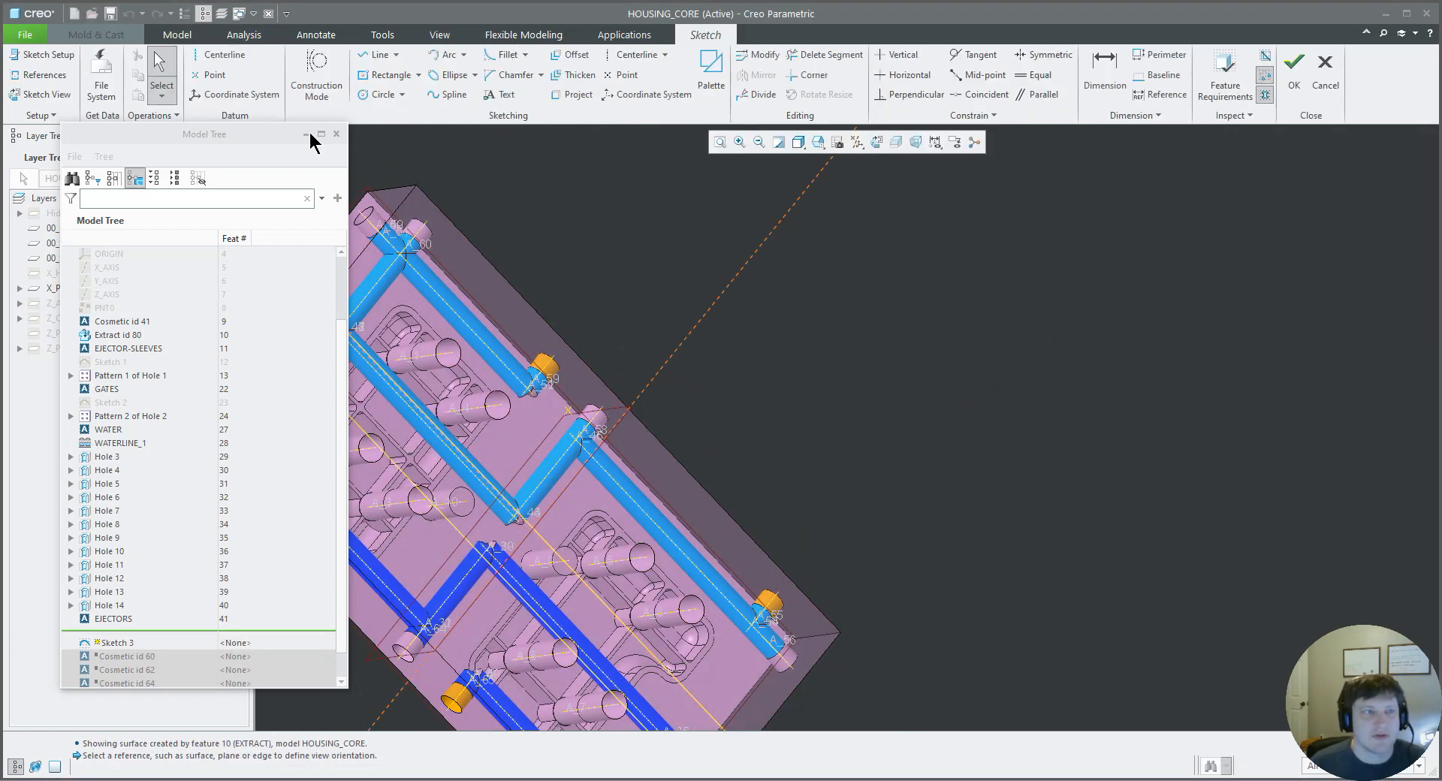
click(42, 98)
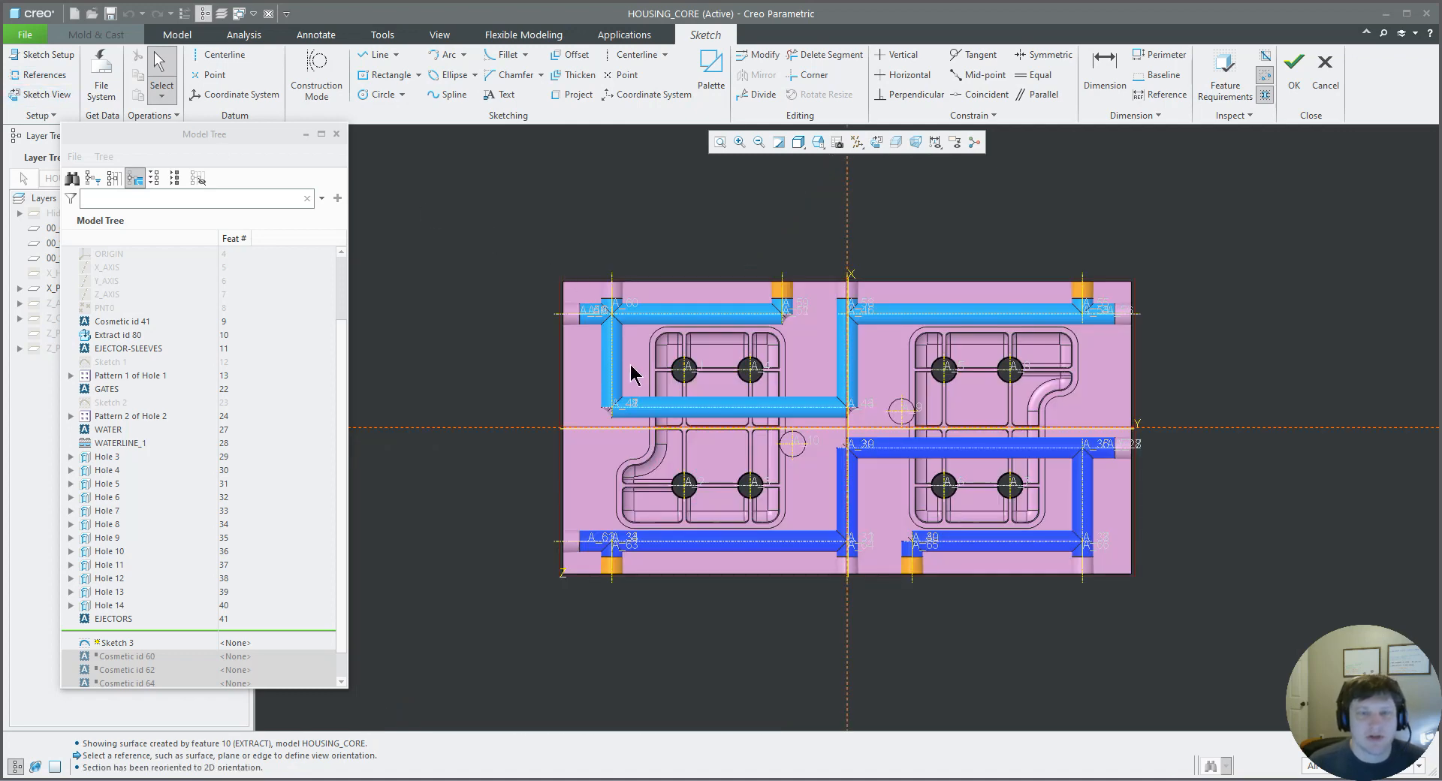
- Sketch a small circle on the horizontal centerline at the rib crossing between ejector sleeve holes A_1 and A_2
scroll(664, 367, down, 6)
scroll(620, 356, up, 3)
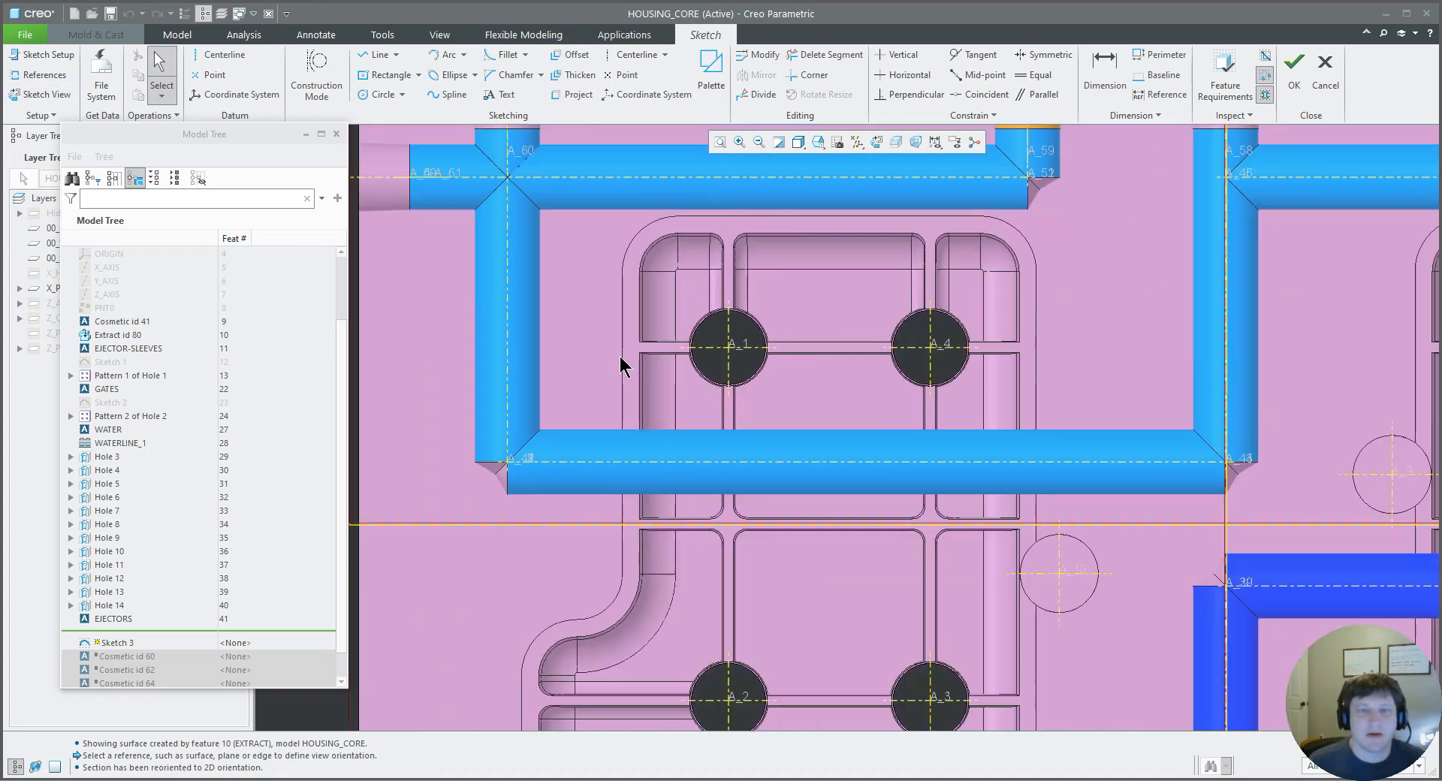
scroll(619, 356, up, 1)
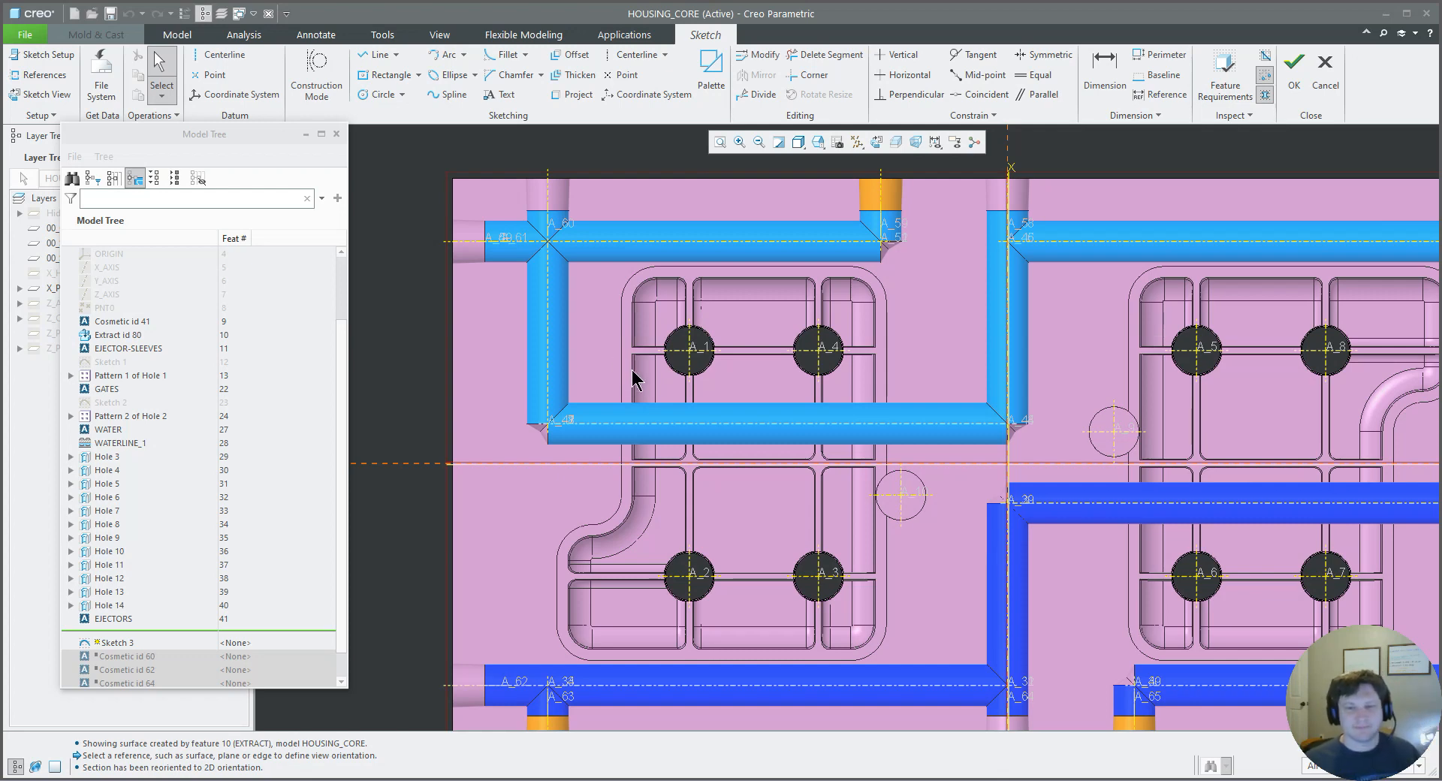
scroll(690, 451, down, 5)
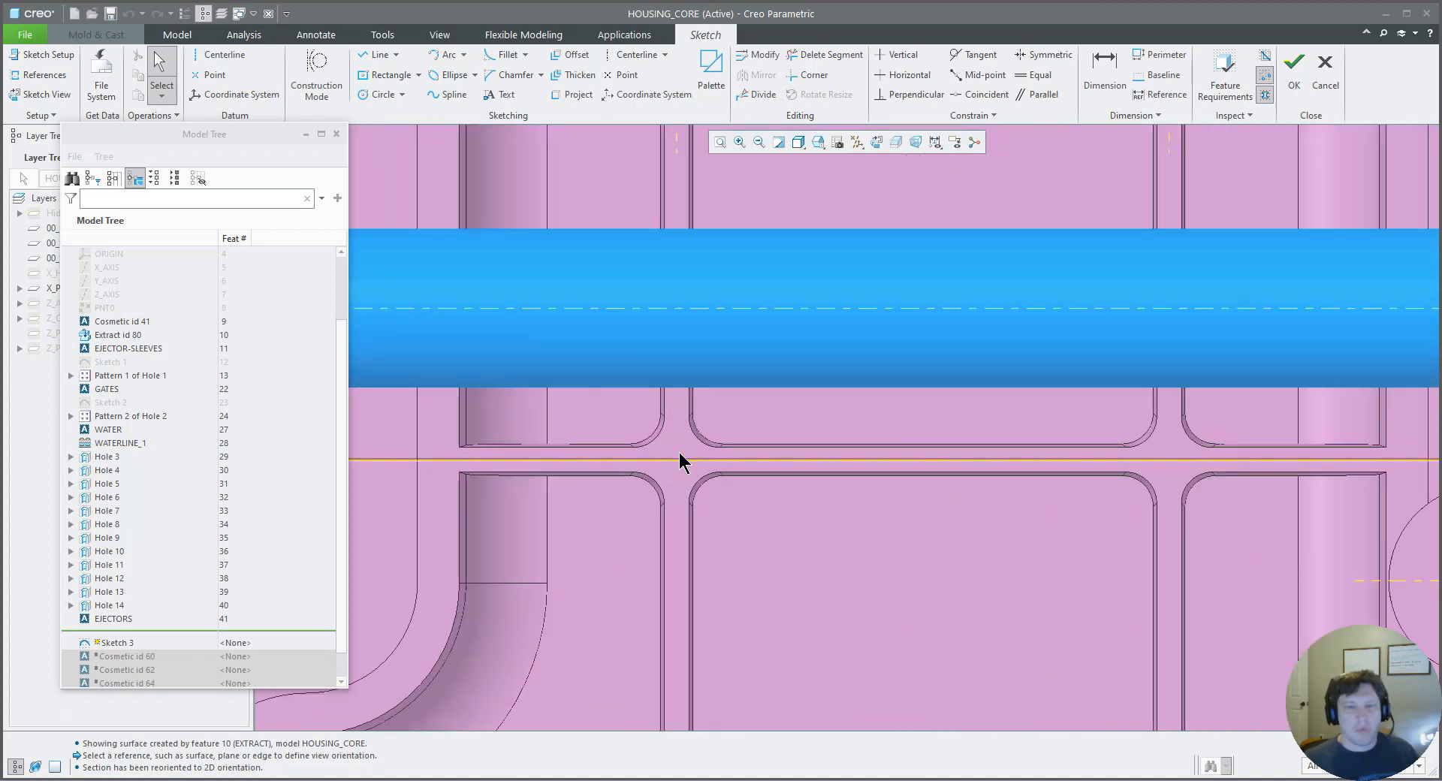
click(374, 93)
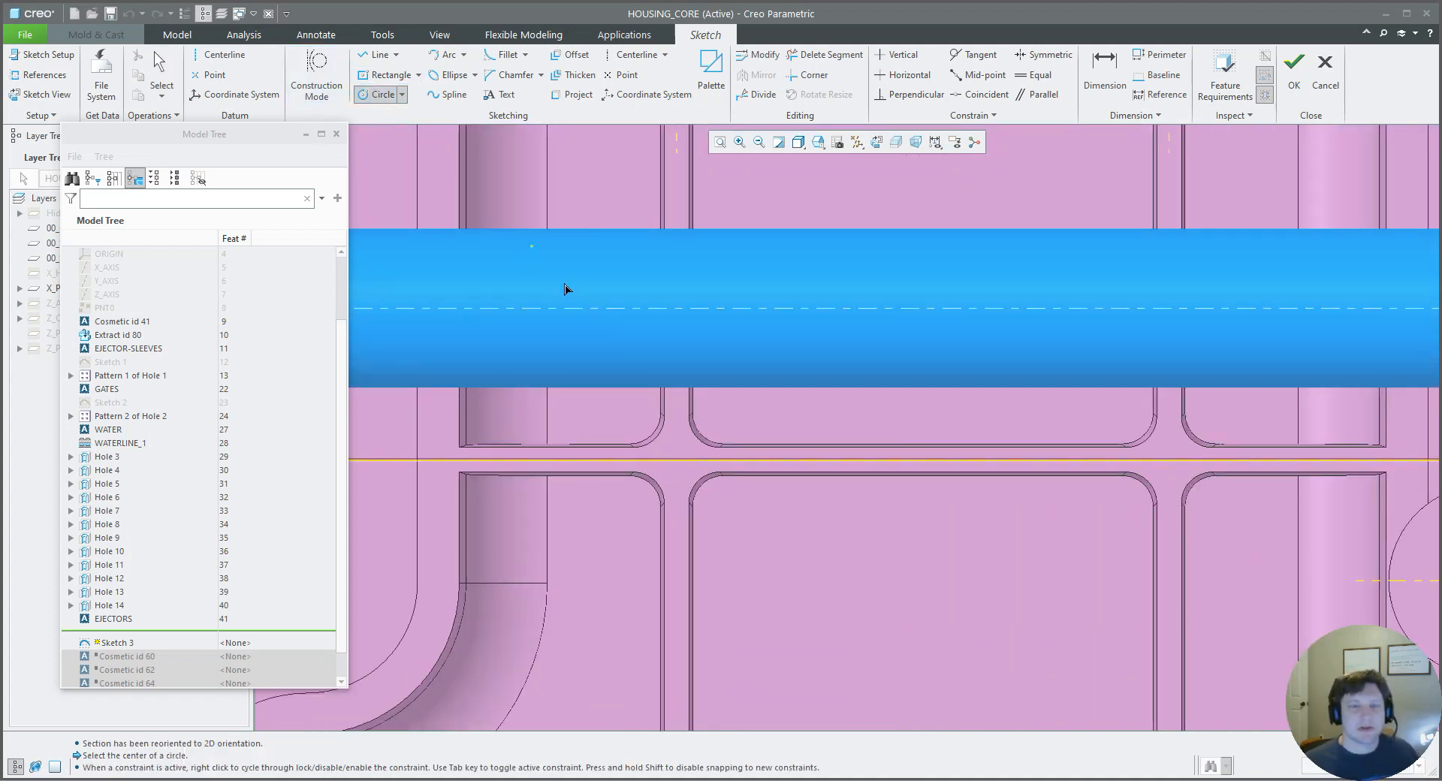
click(675, 462)
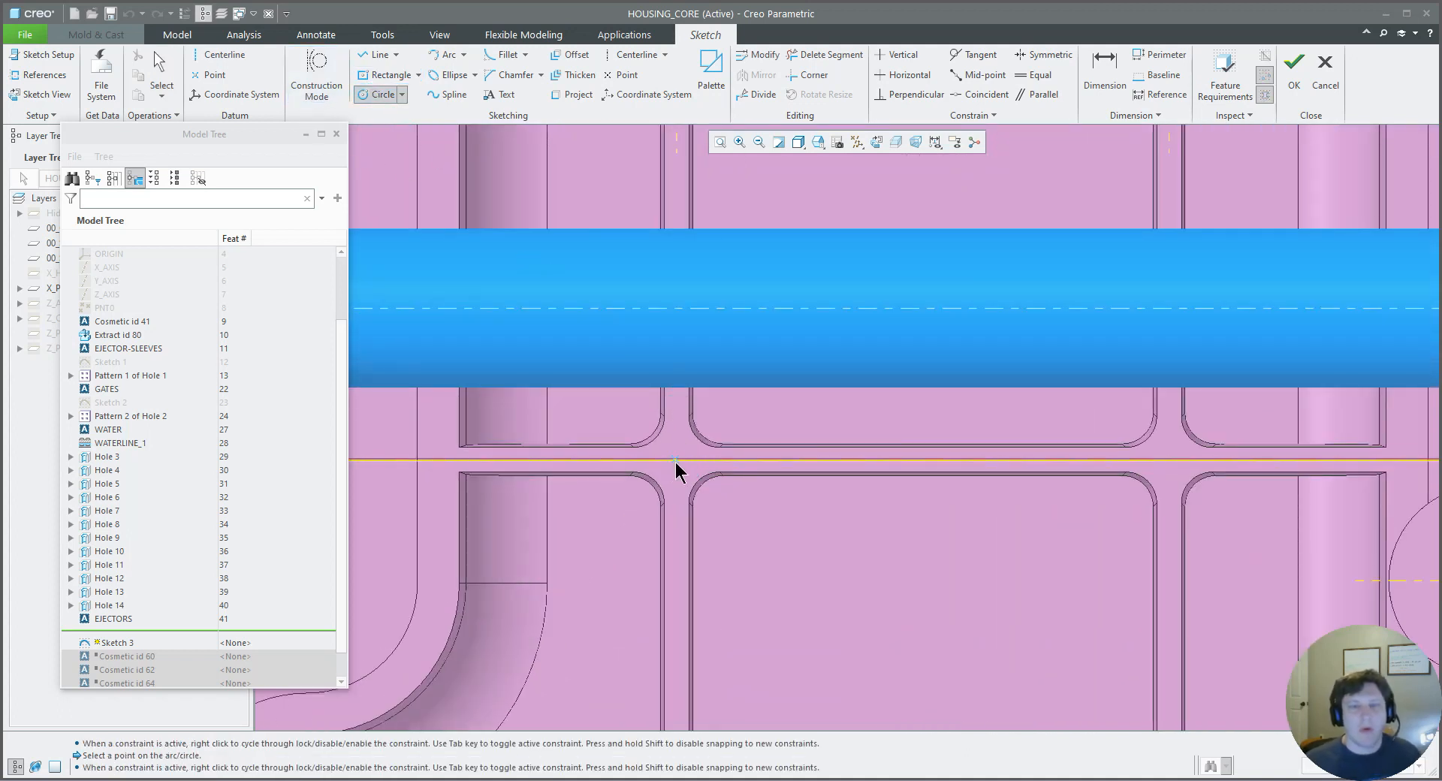
click(691, 481)
middle_click(751, 486)
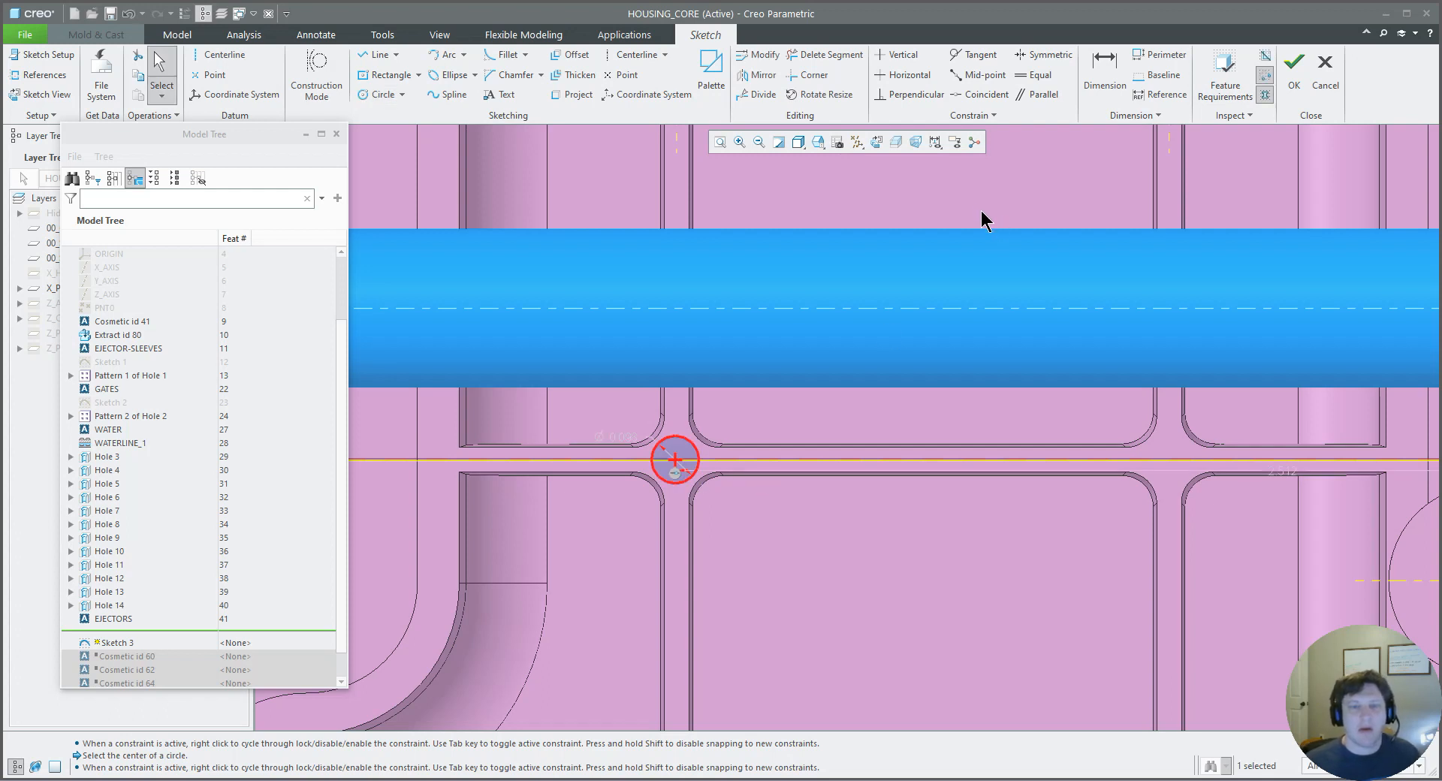
- Dimension the gap between the circle and the nearest edge of the light blue water line, and delete that dimension
click(1105, 71)
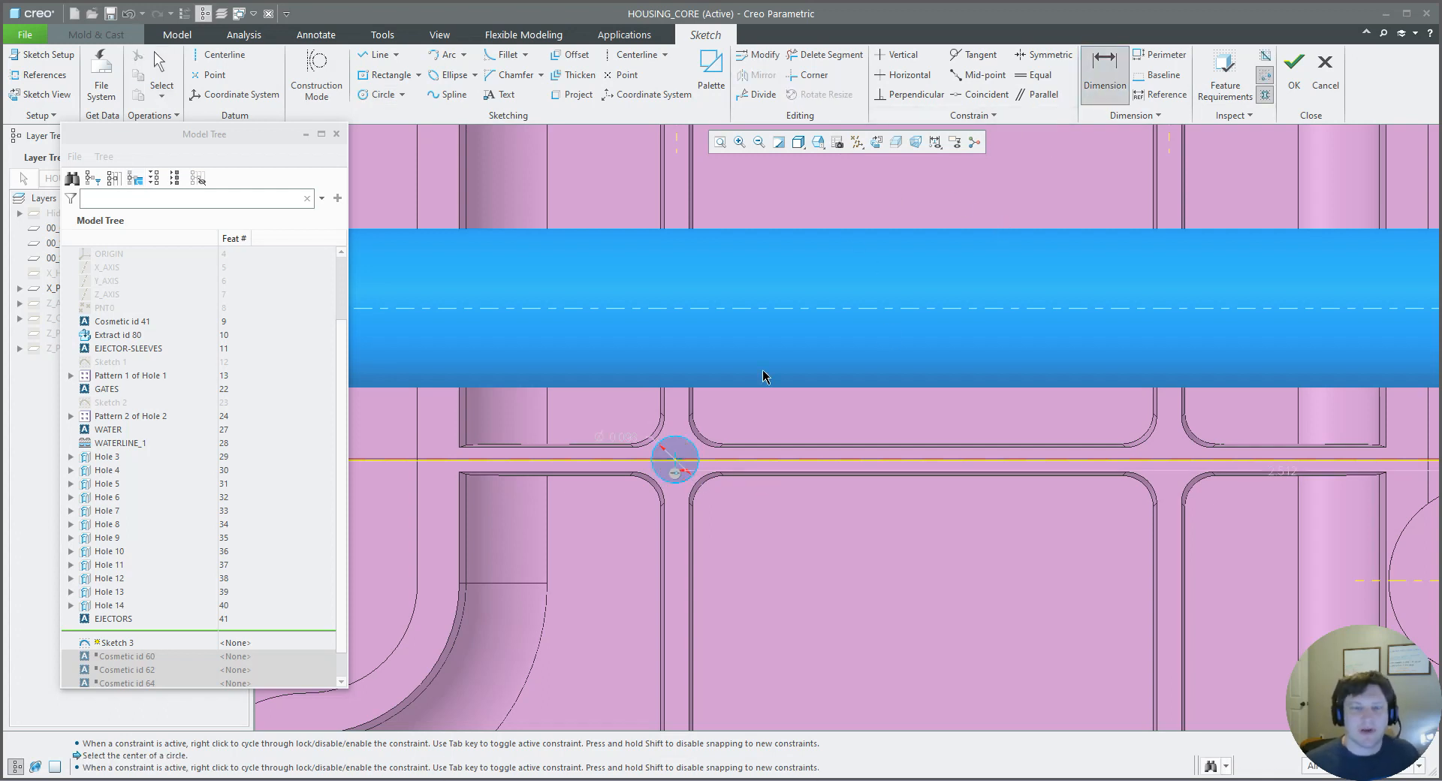
click(680, 437)
click(686, 388)
middle_click(739, 406)
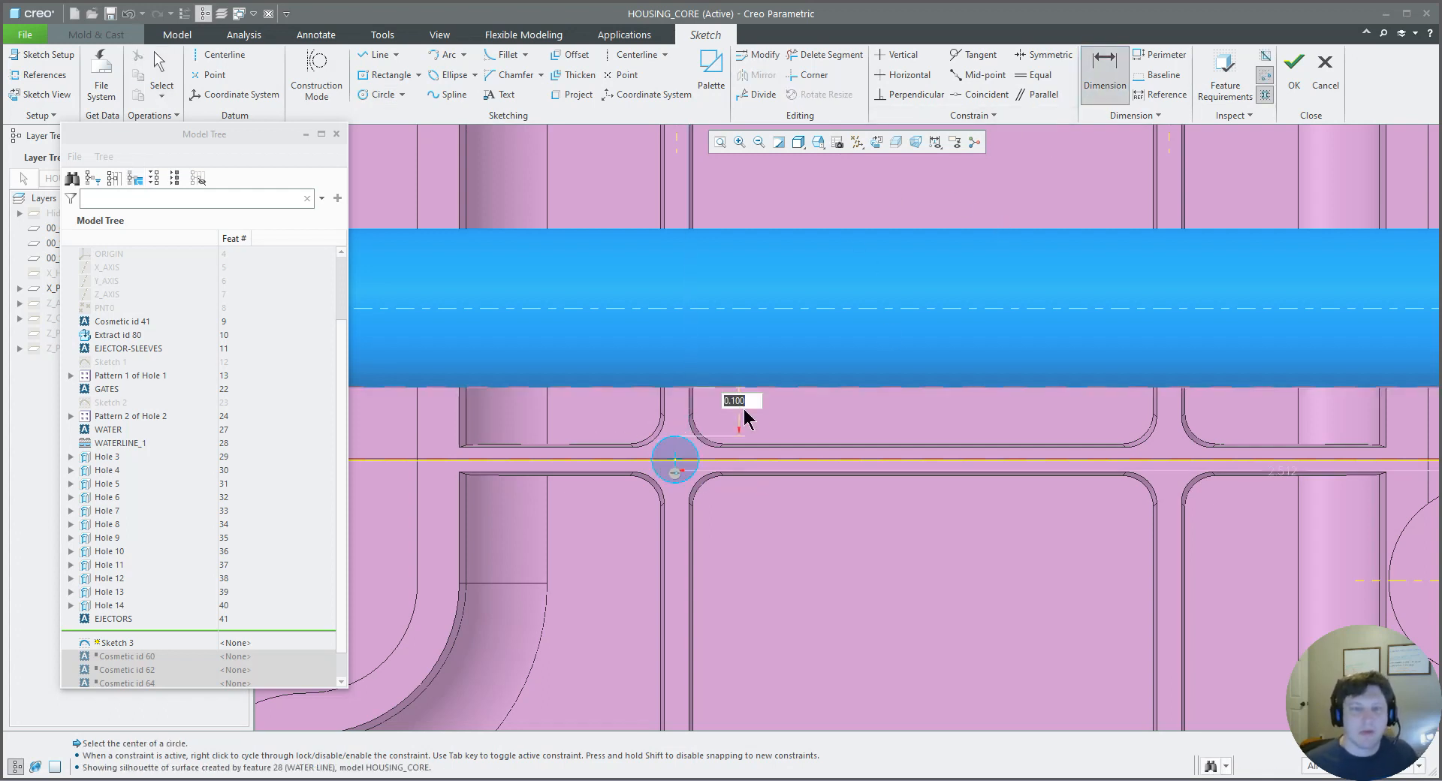
middle_click(768, 438)
middle_click(767, 439)
click(742, 405)
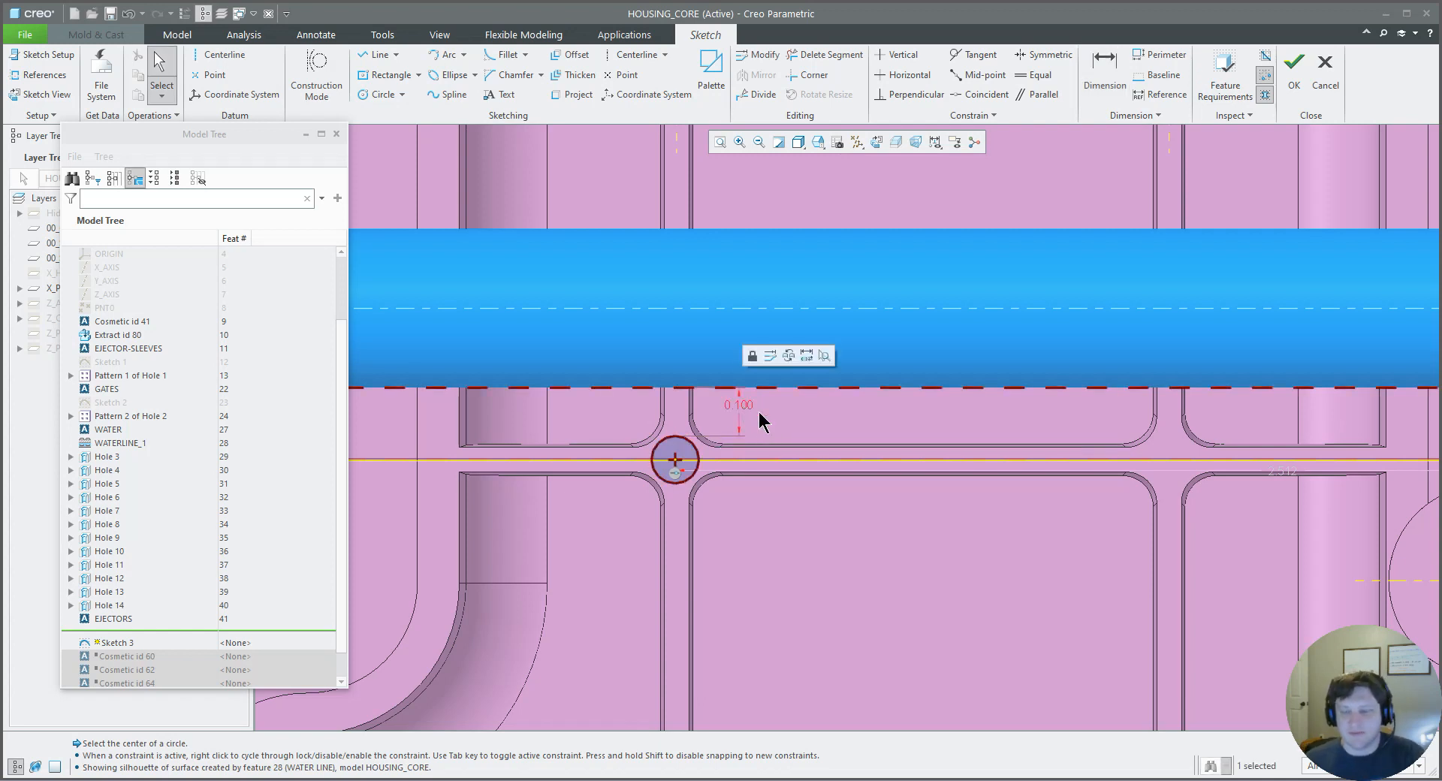
key(Delete)
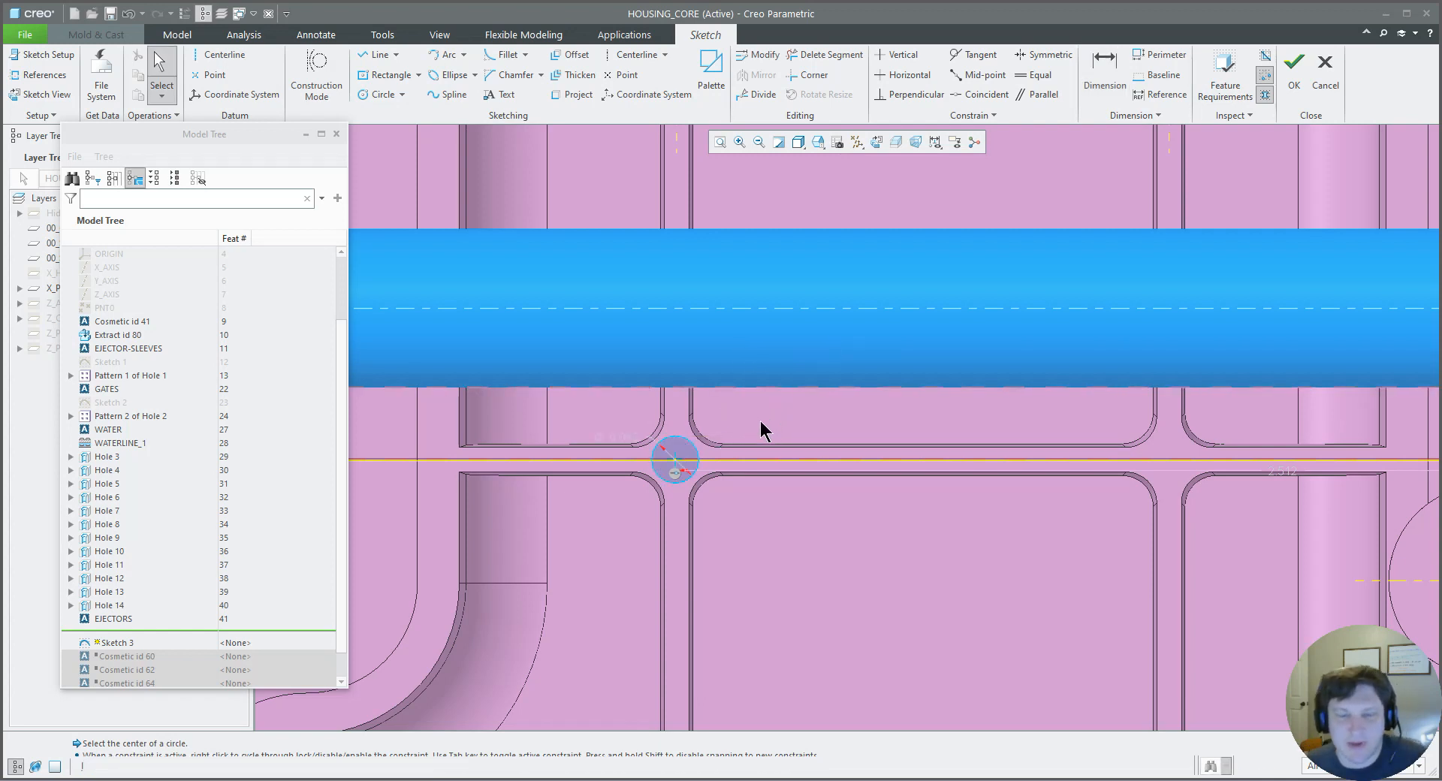
- Delete the trial circle and add two diagonally opposite corner fillet edges at each centerline rib crossing as sketch references
click(690, 447)
key(Delete)
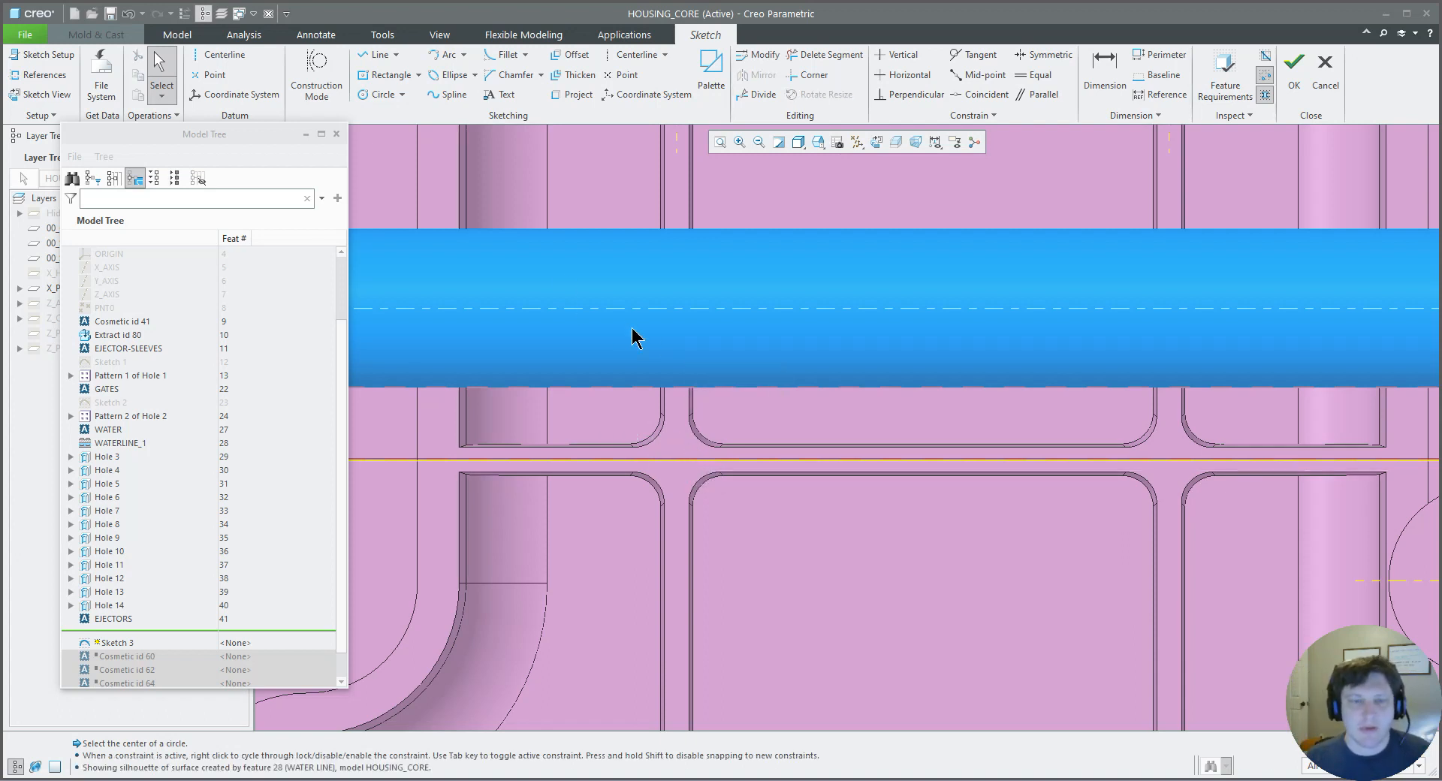
click(40, 78)
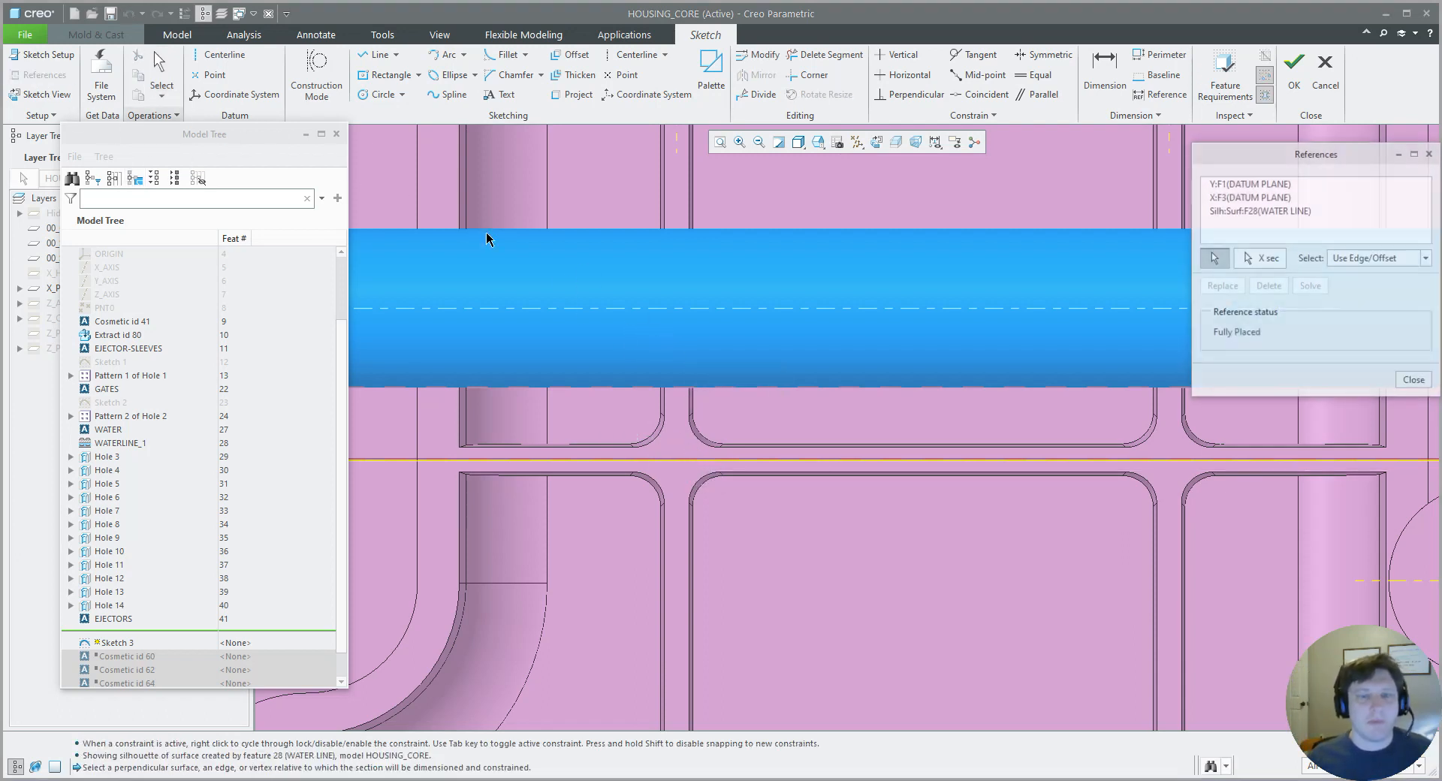
click(659, 436)
click(703, 482)
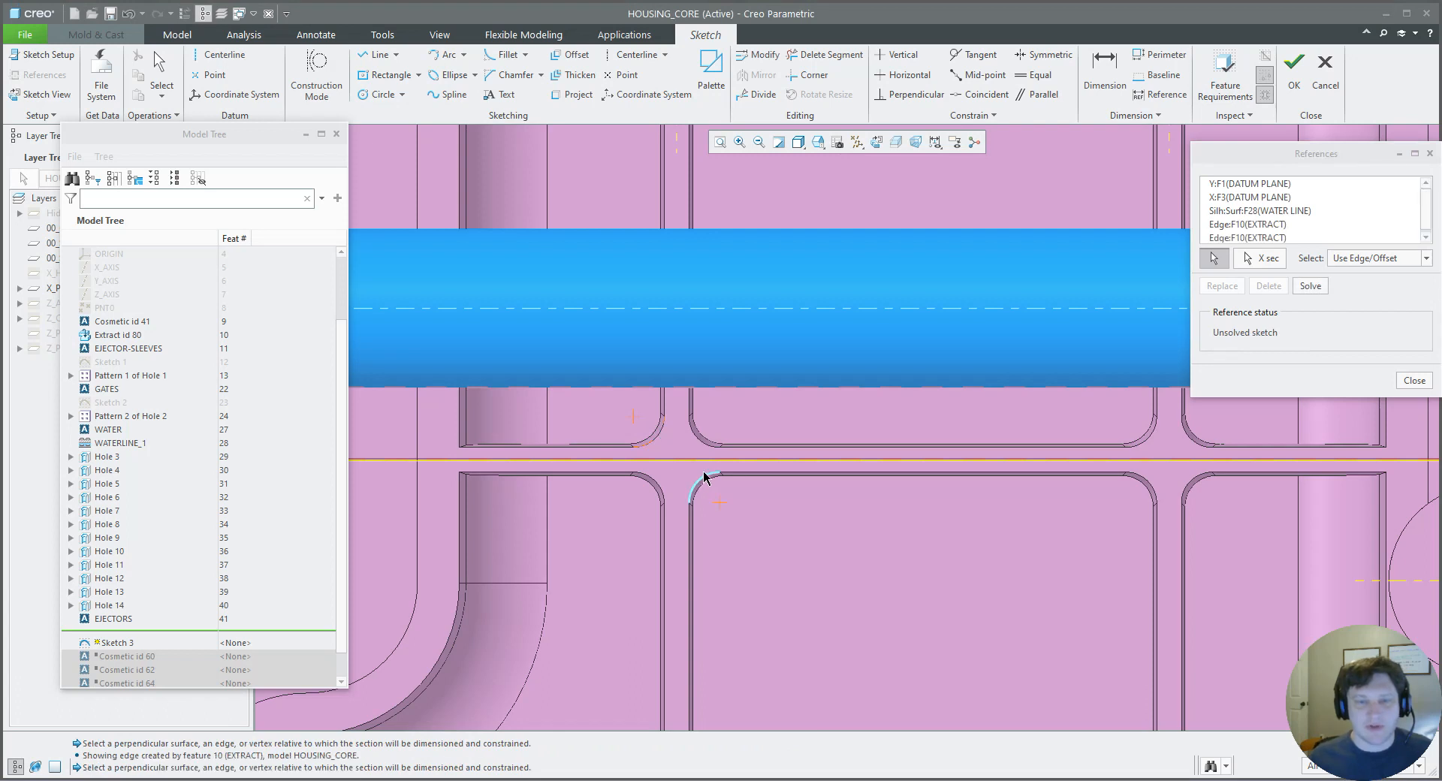
click(1137, 484)
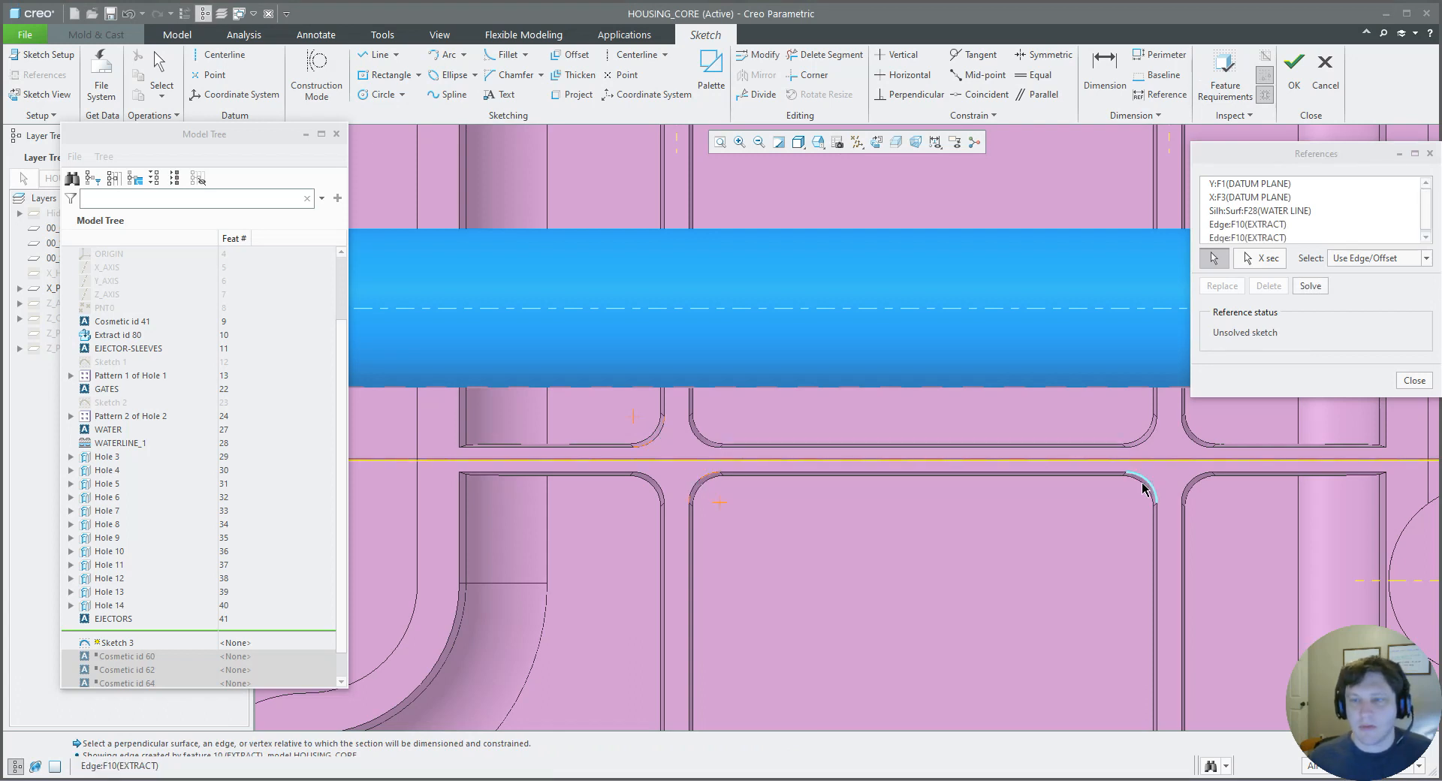
click(1190, 443)
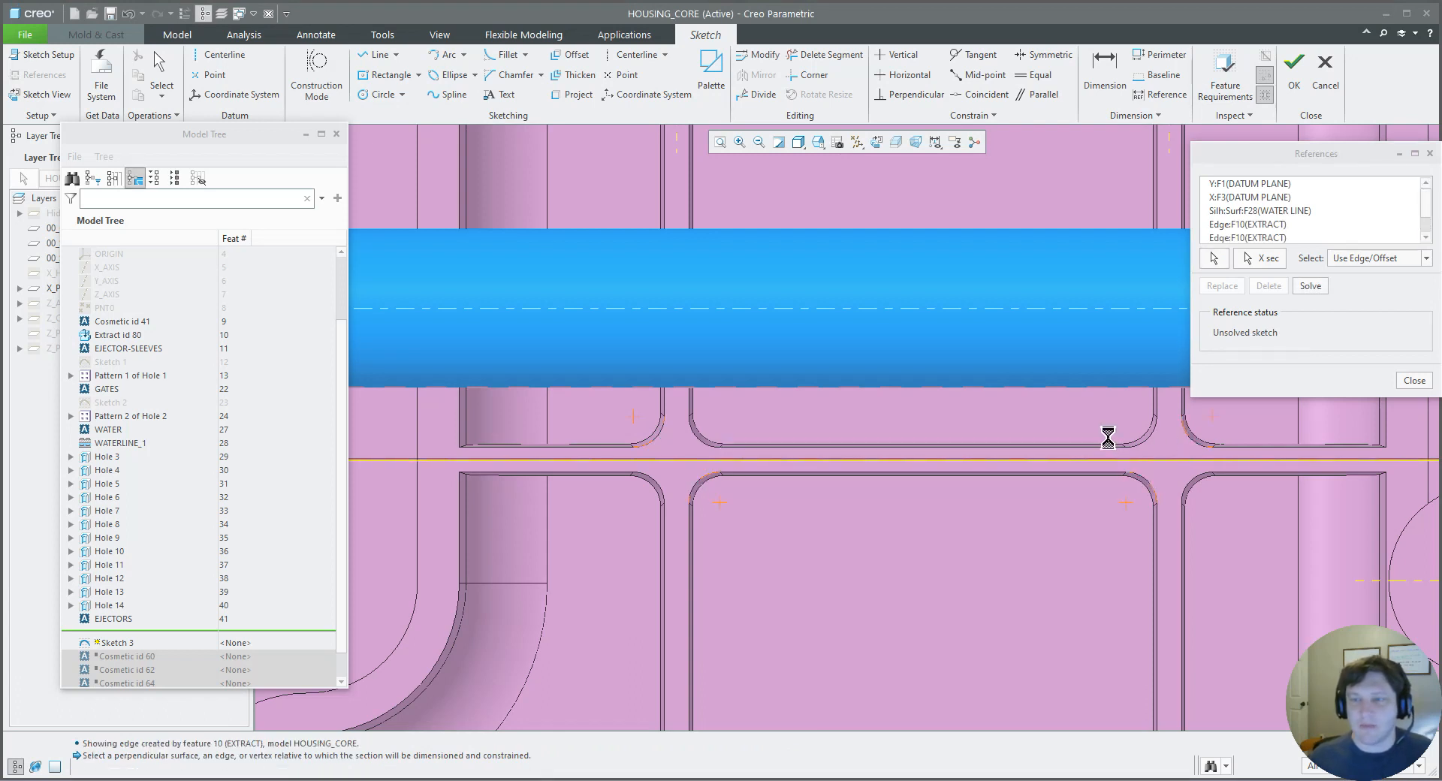
middle_click(1111, 443)
- Draw a diagonal construction line between the referenced fillet centers at each of the two rib crossings
click(378, 55)
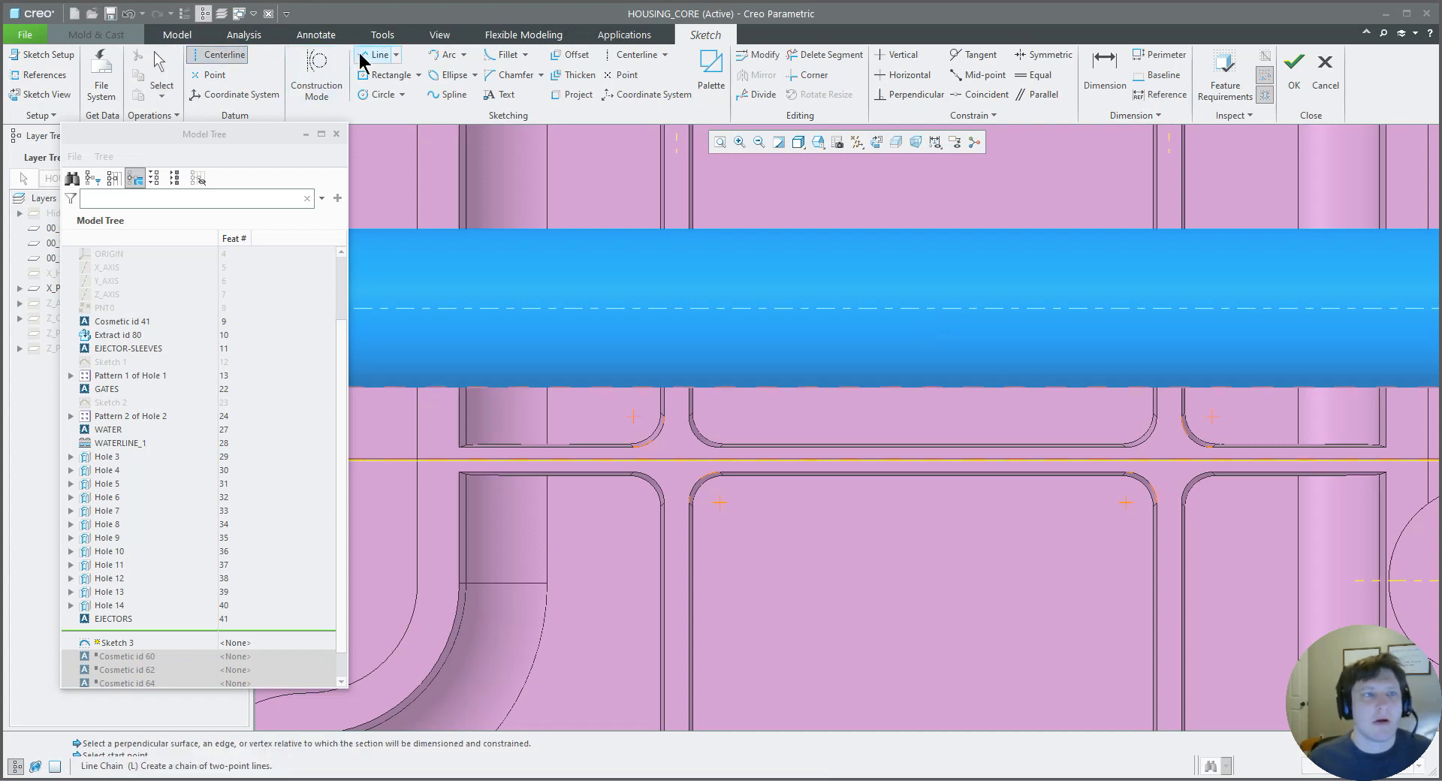
click(321, 62)
click(643, 417)
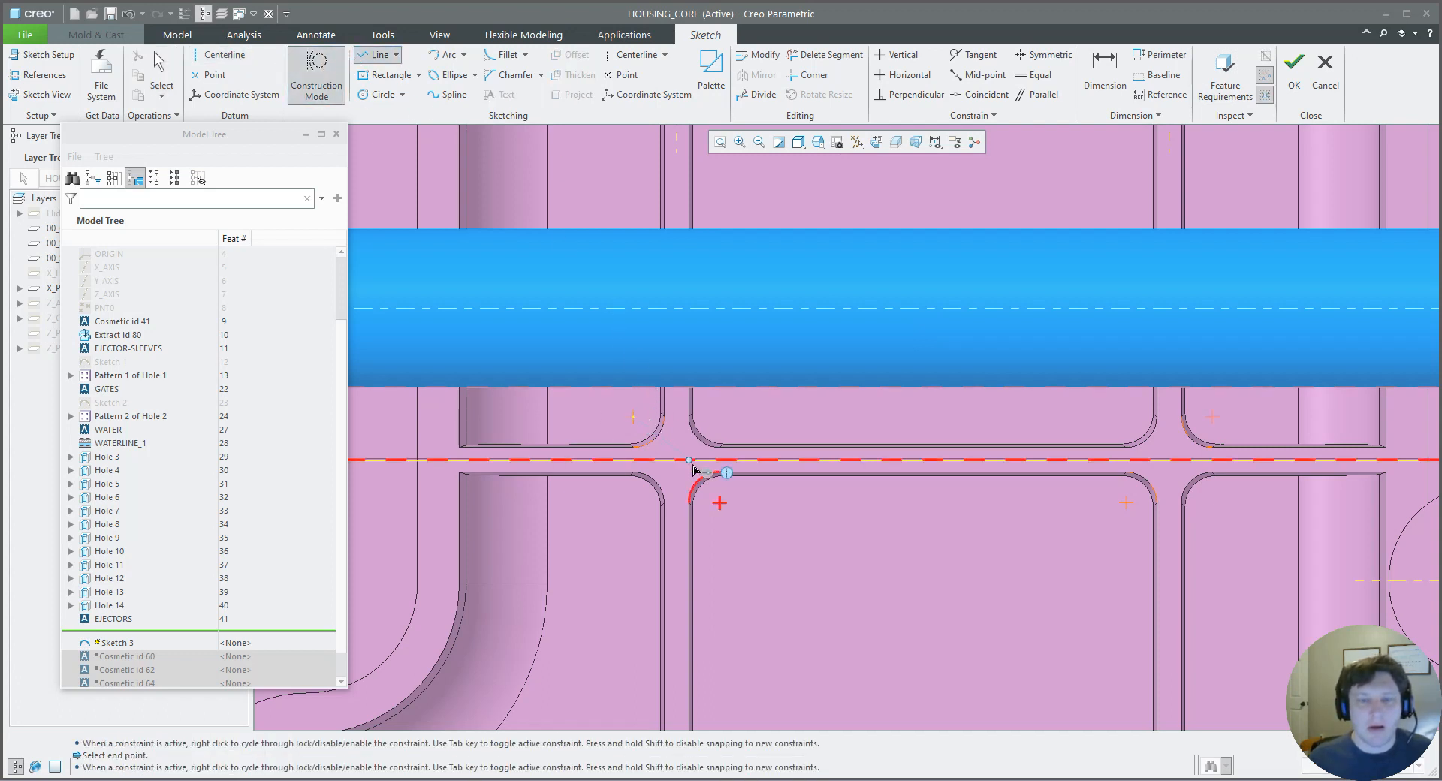
click(721, 504)
middle_click(1044, 455)
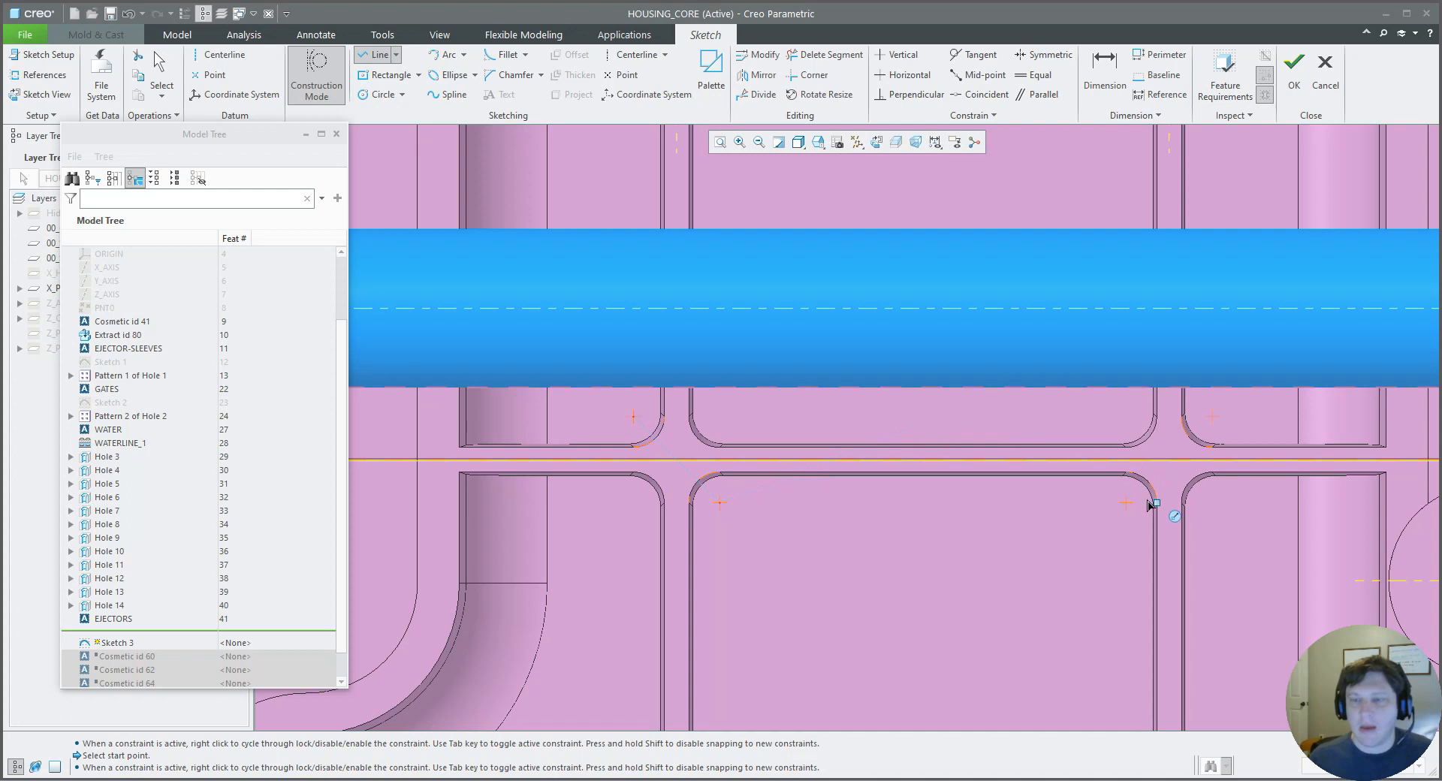
click(1126, 502)
click(1212, 415)
middle_click(1127, 438)
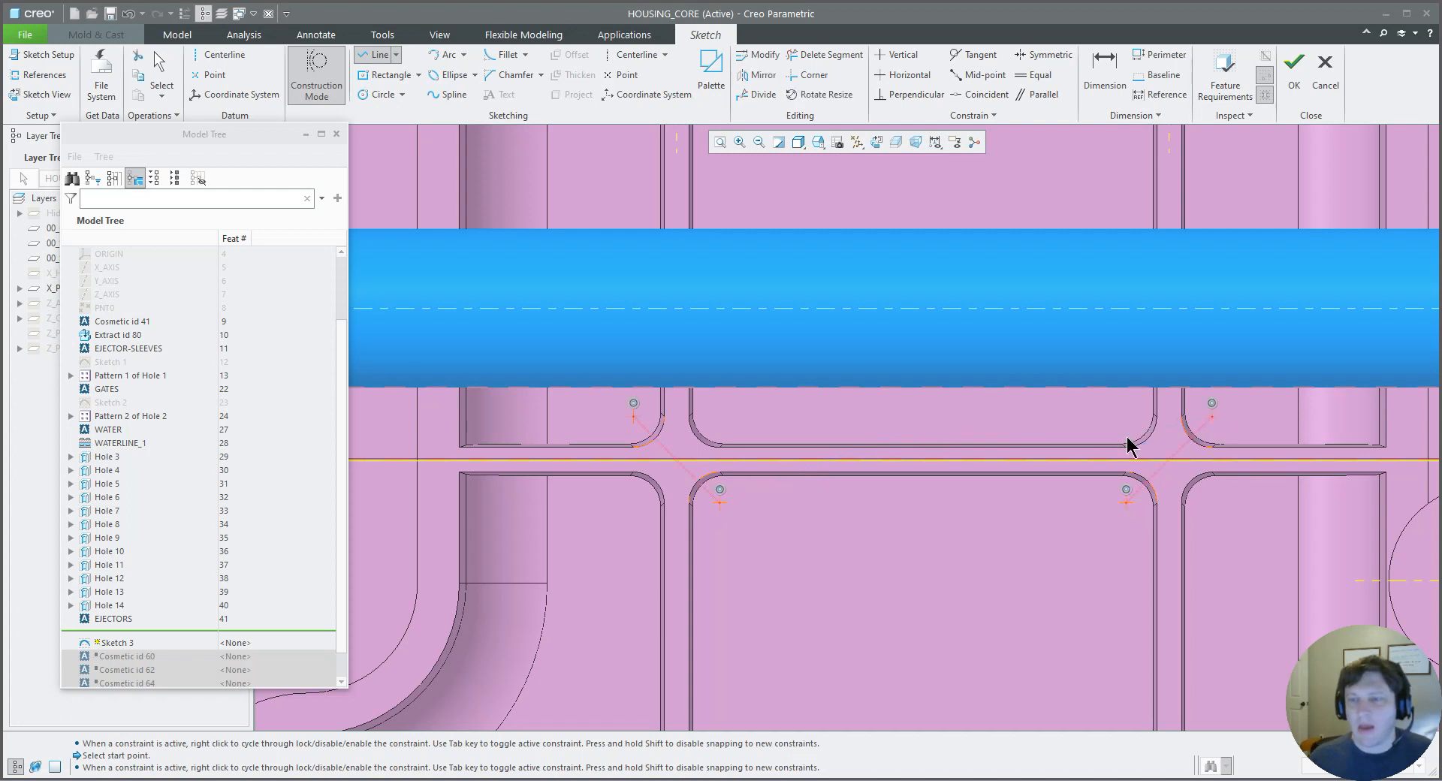
middle_click(1127, 438)
- Place a datum point at the midpoint of each diagonal construction line on the horizontal centerline
click(214, 75)
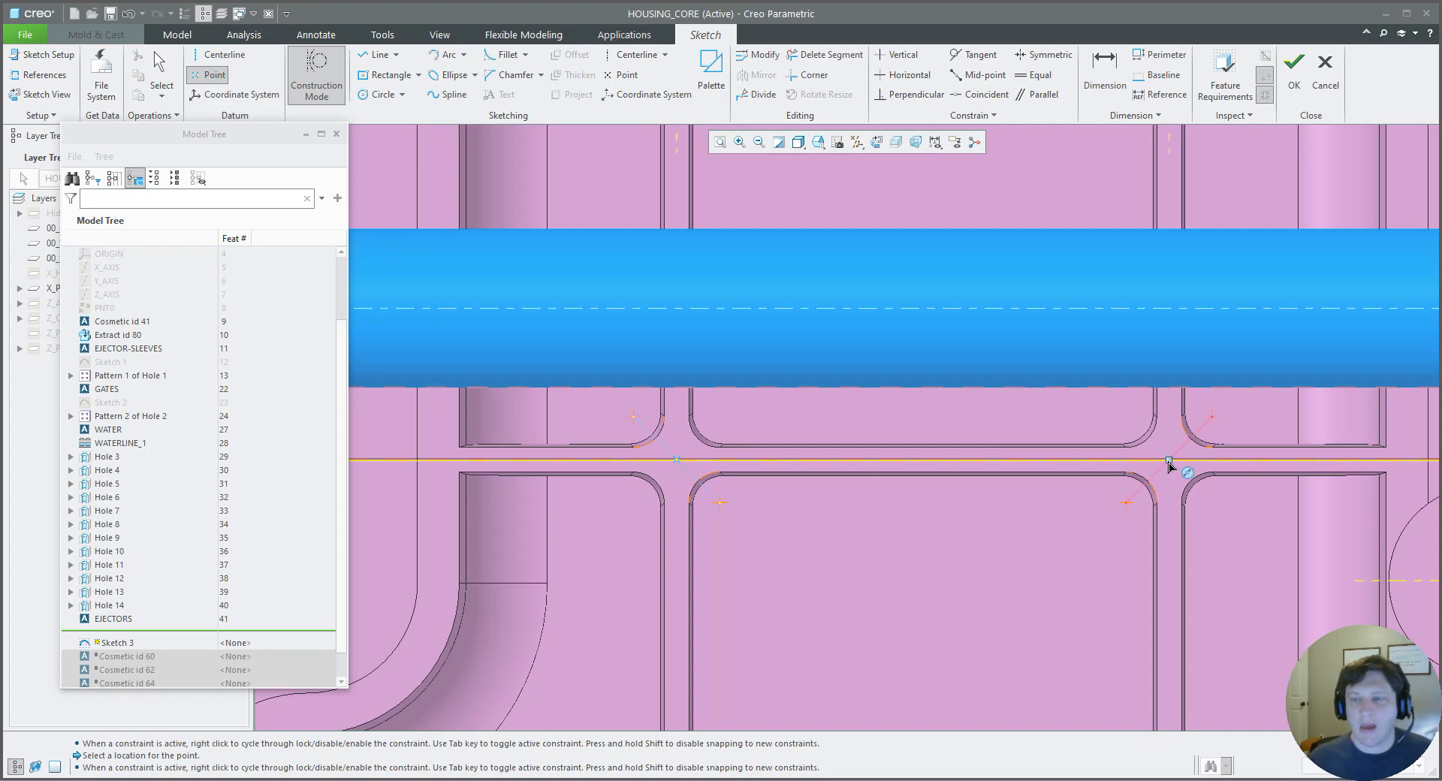
scroll(864, 492, up, 2)
scroll(845, 490, up, 2)
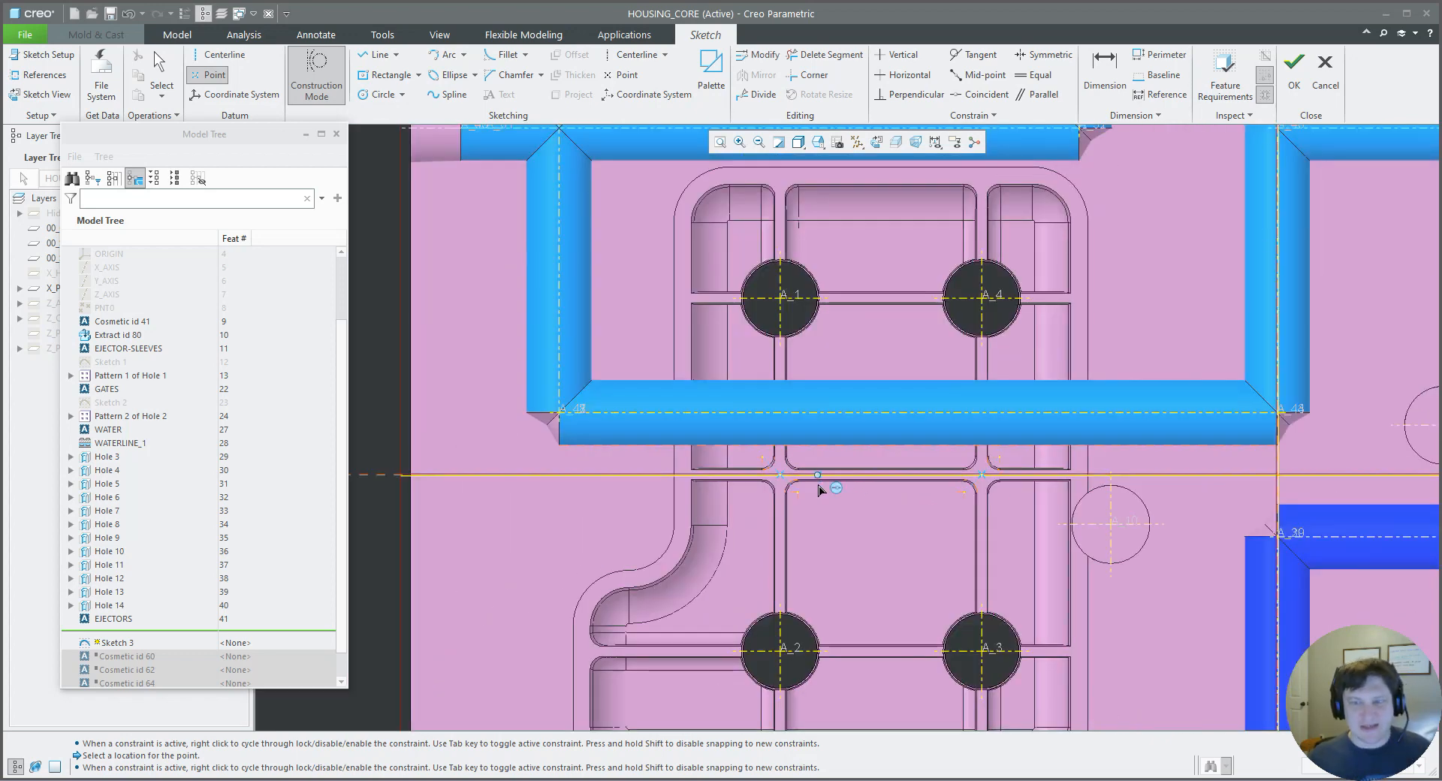
- Place points on the cavity rim at the outer ends of the ribs beyond sleeve holes A_2 and A_3
scroll(820, 487, up, 3)
scroll(802, 486, up, 1)
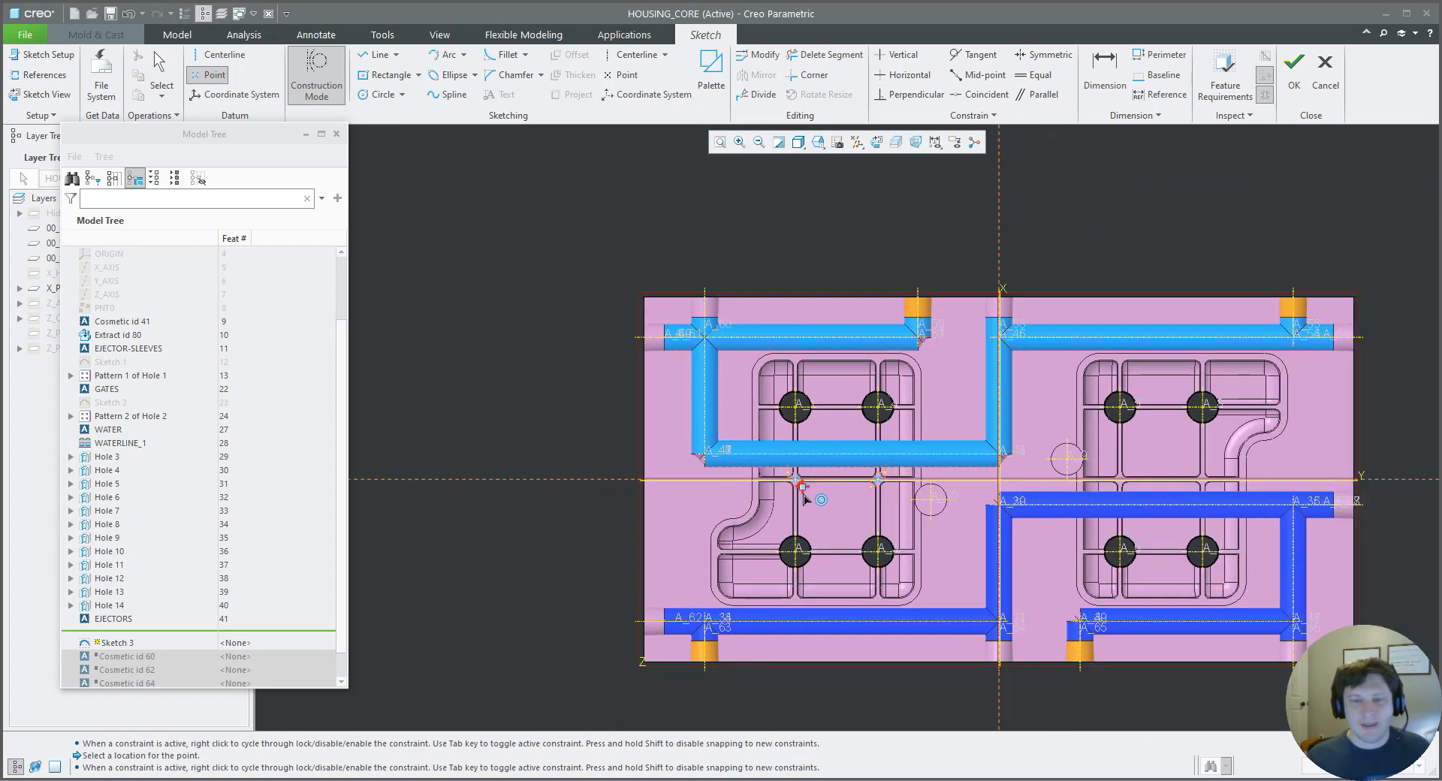
scroll(739, 558, down, 8)
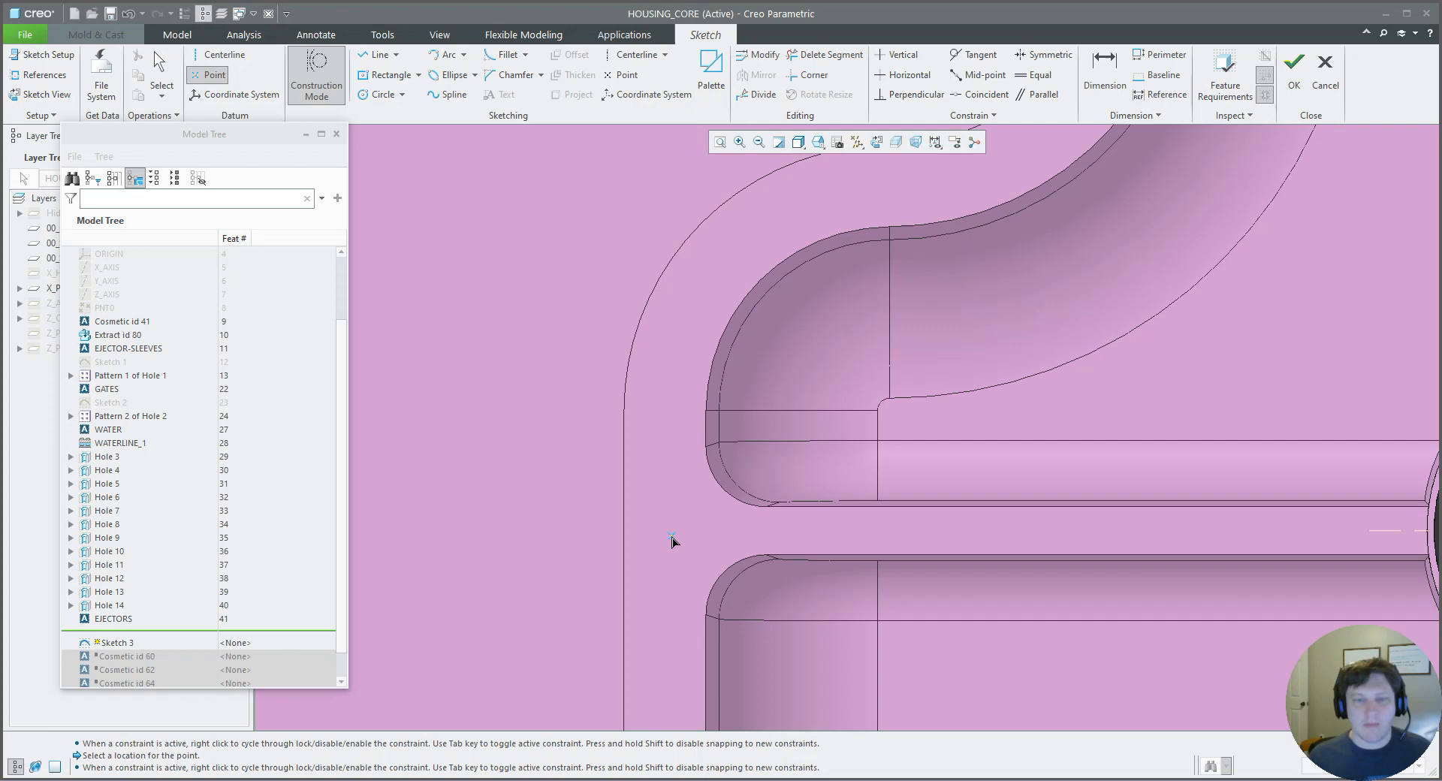
scroll(758, 519, up, 7)
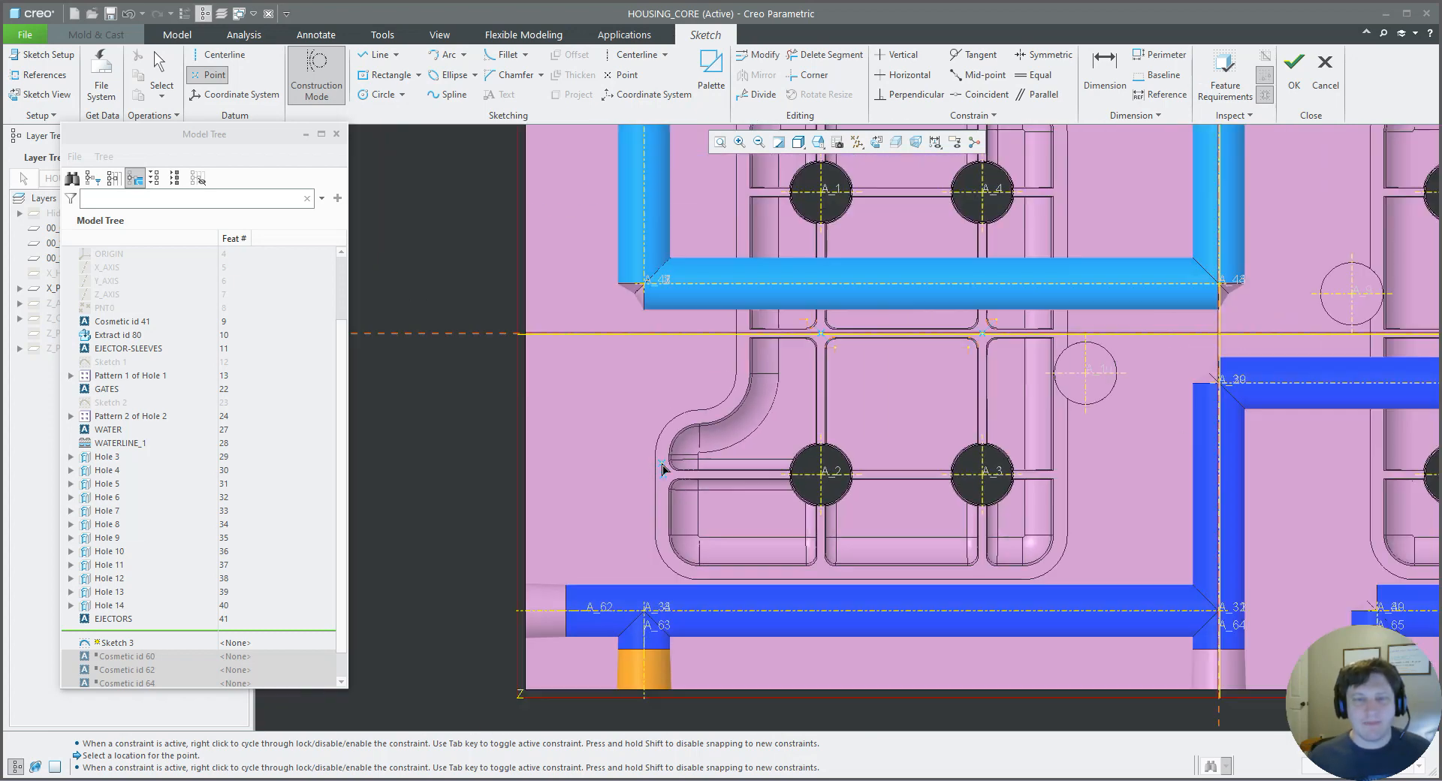
scroll(860, 472, down, 4)
scroll(860, 472, down, 3)
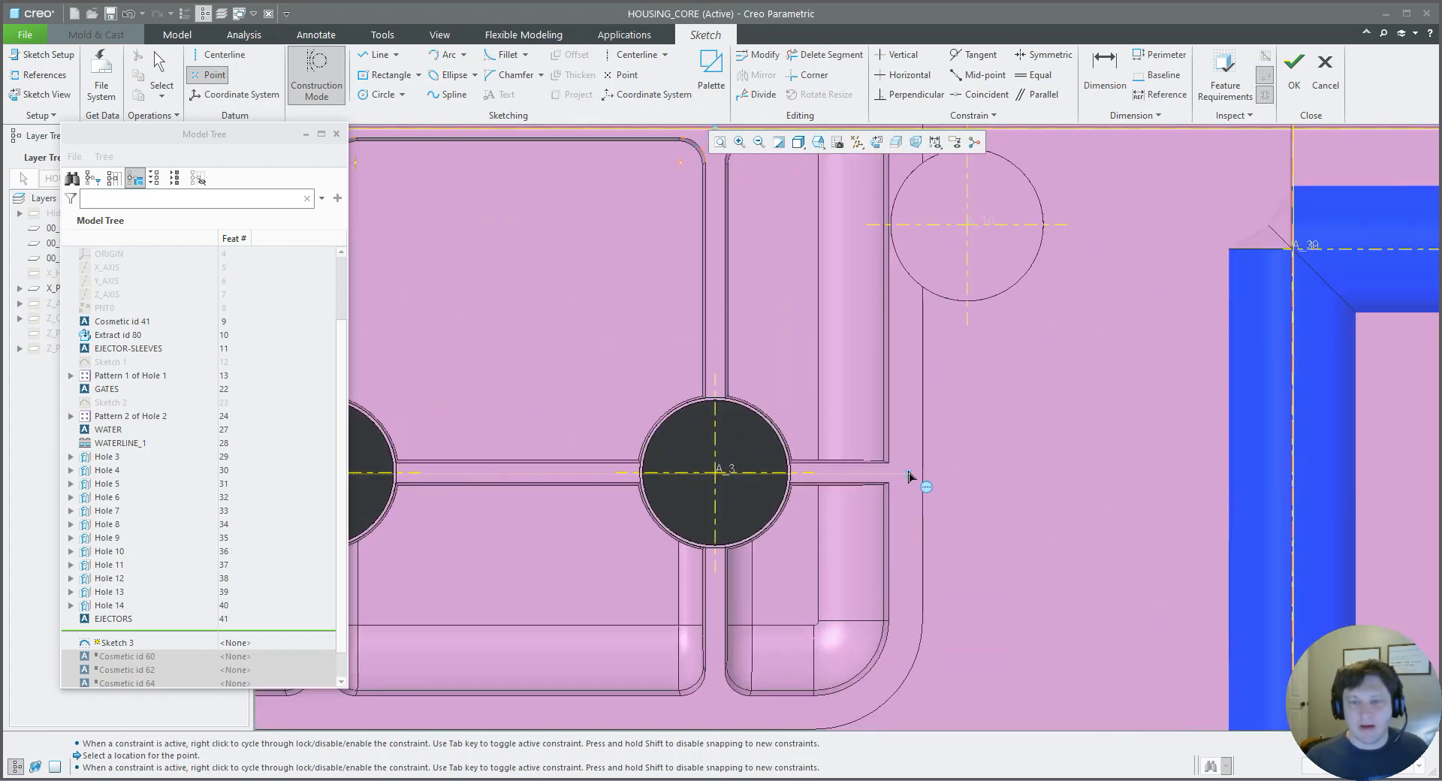
scroll(824, 538, up, 7)
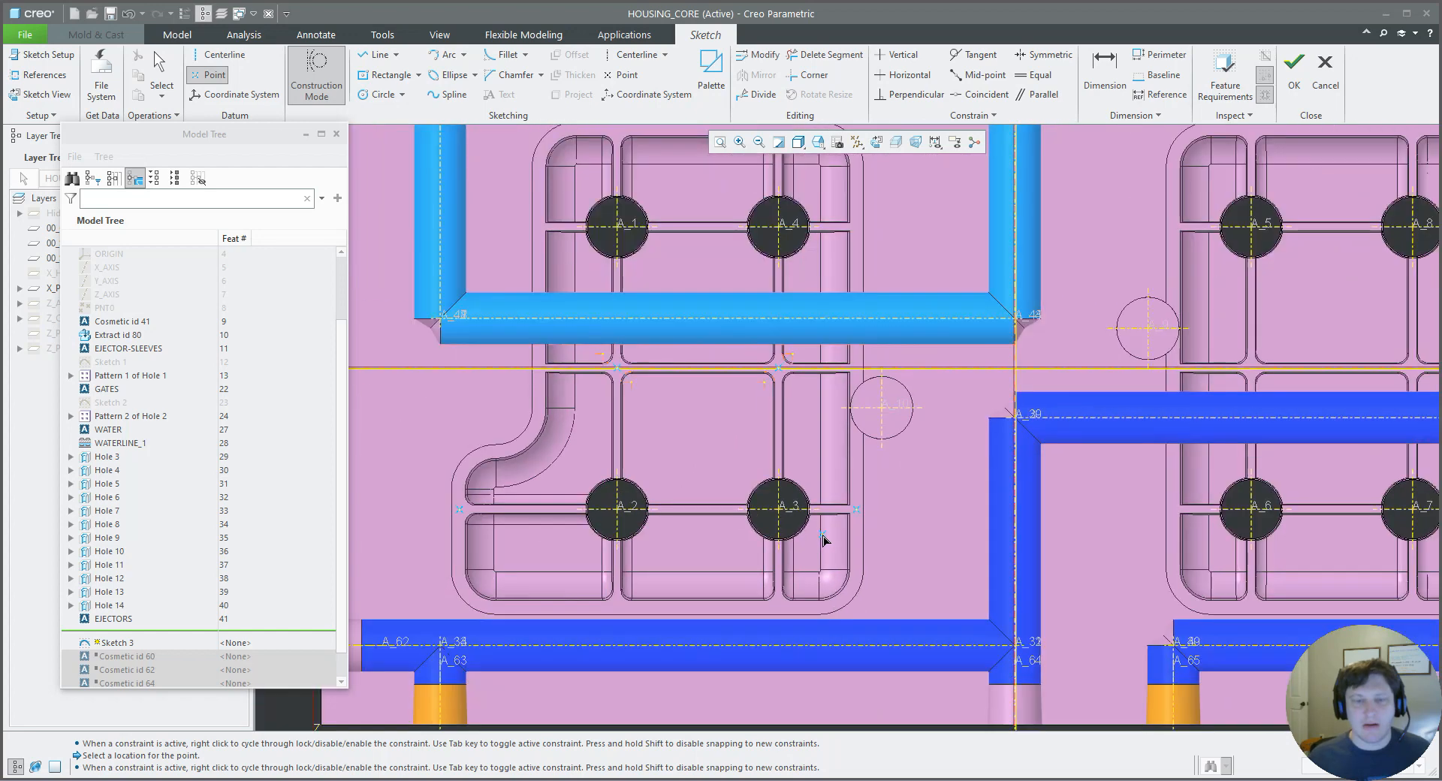
- Place points on the cavity rim at the outer ends of the ribs beyond sleeve holes A_4 and A_1
scroll(834, 417, down, 7)
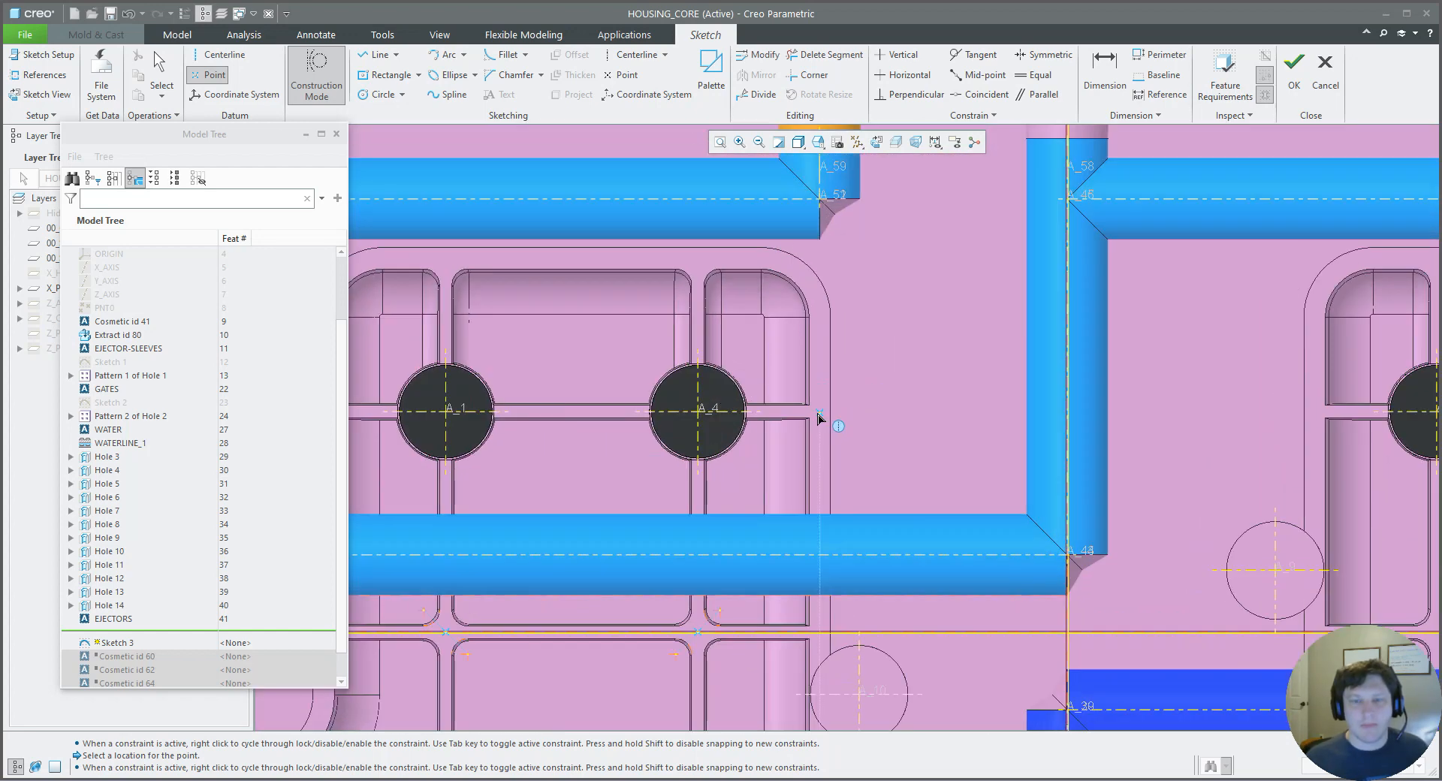
scroll(823, 421, up, 4)
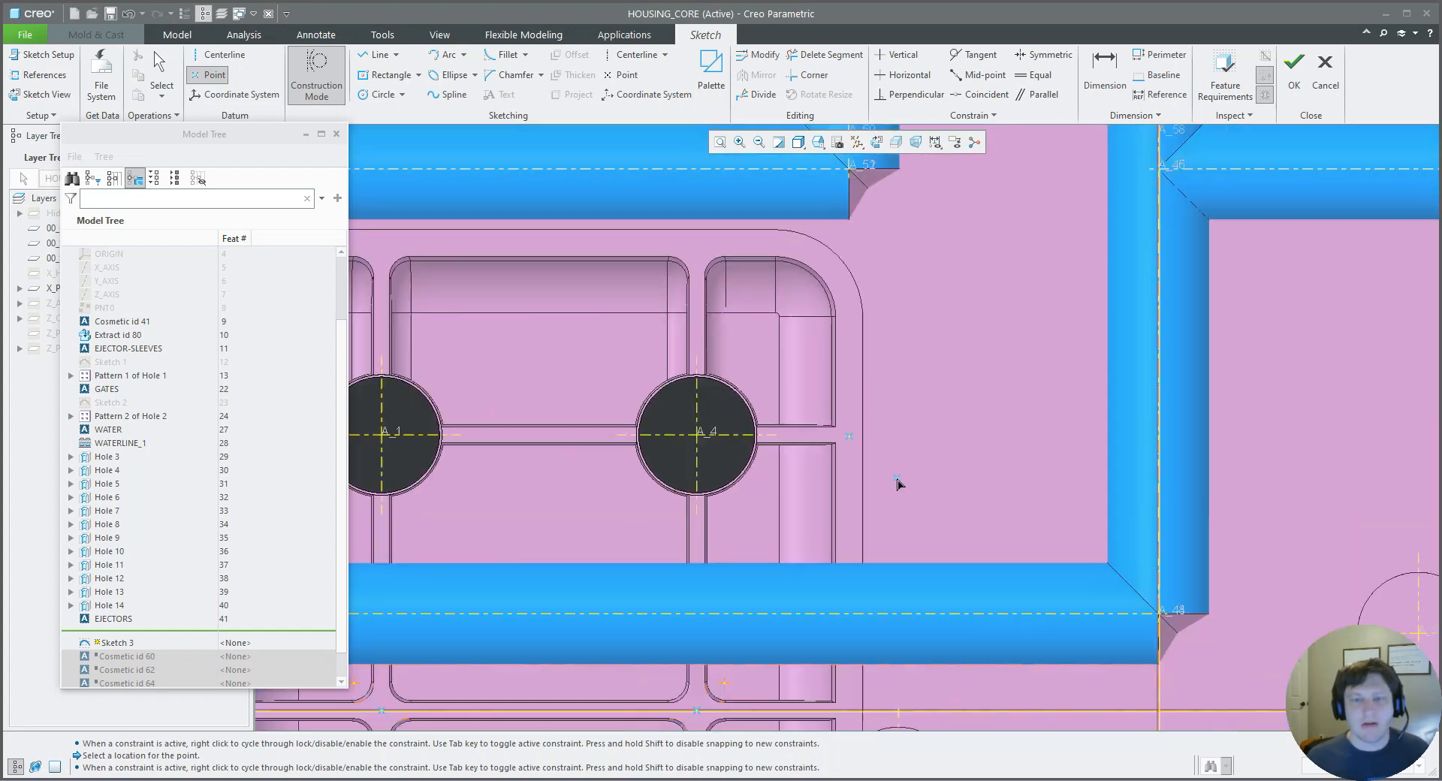
scroll(529, 458, down, 4)
click(524, 450)
middle_click(565, 500)
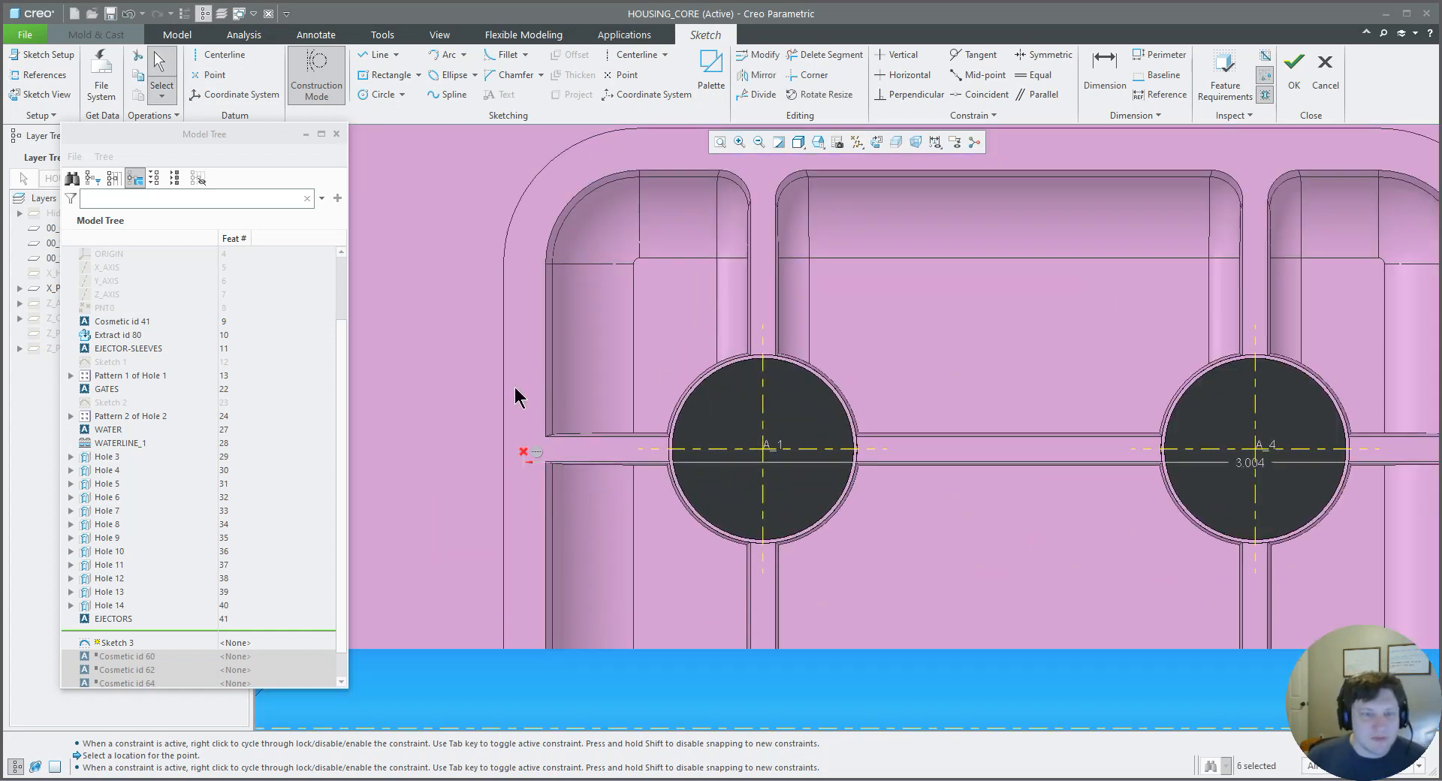
- Sketch a small construction circle centered on the point at the outer rib end beside hole A_1
click(382, 94)
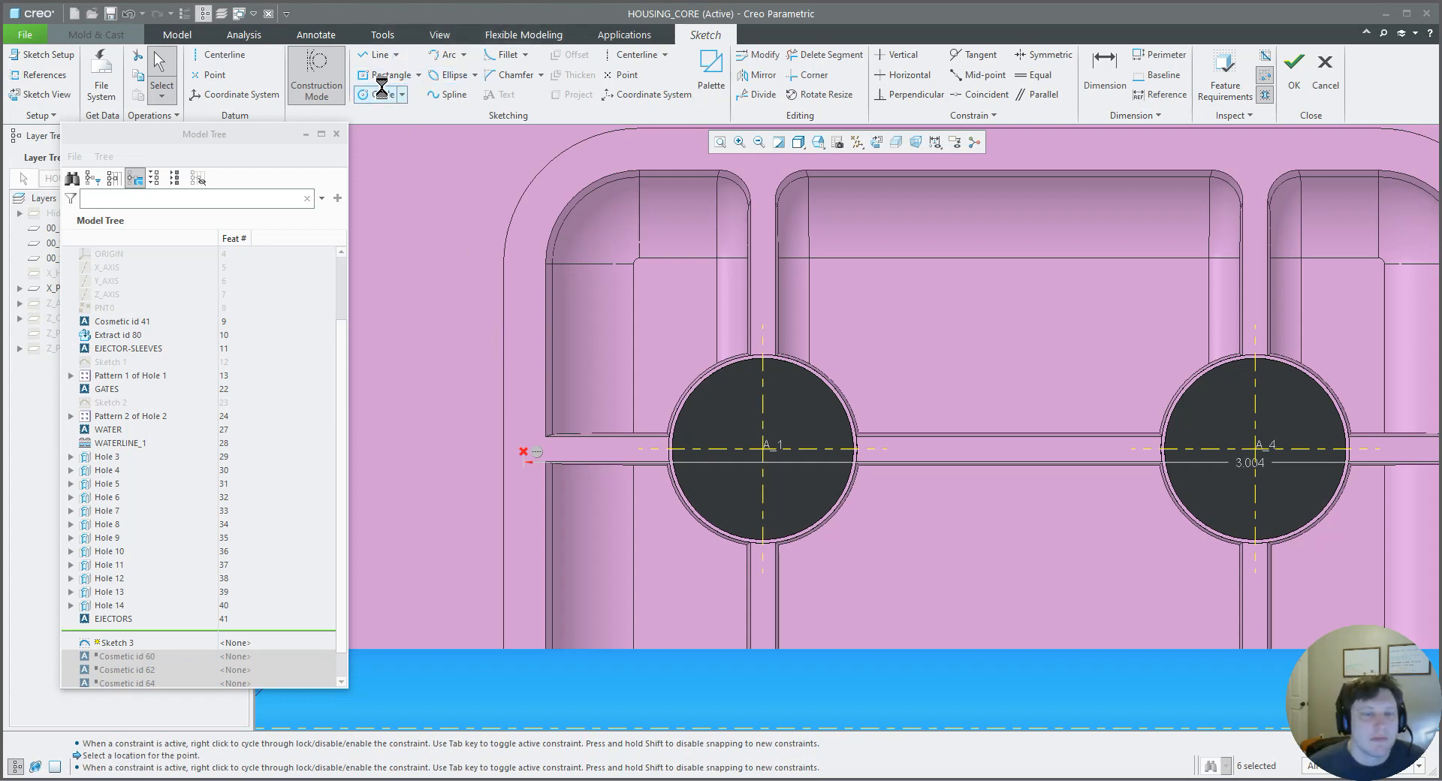
click(525, 455)
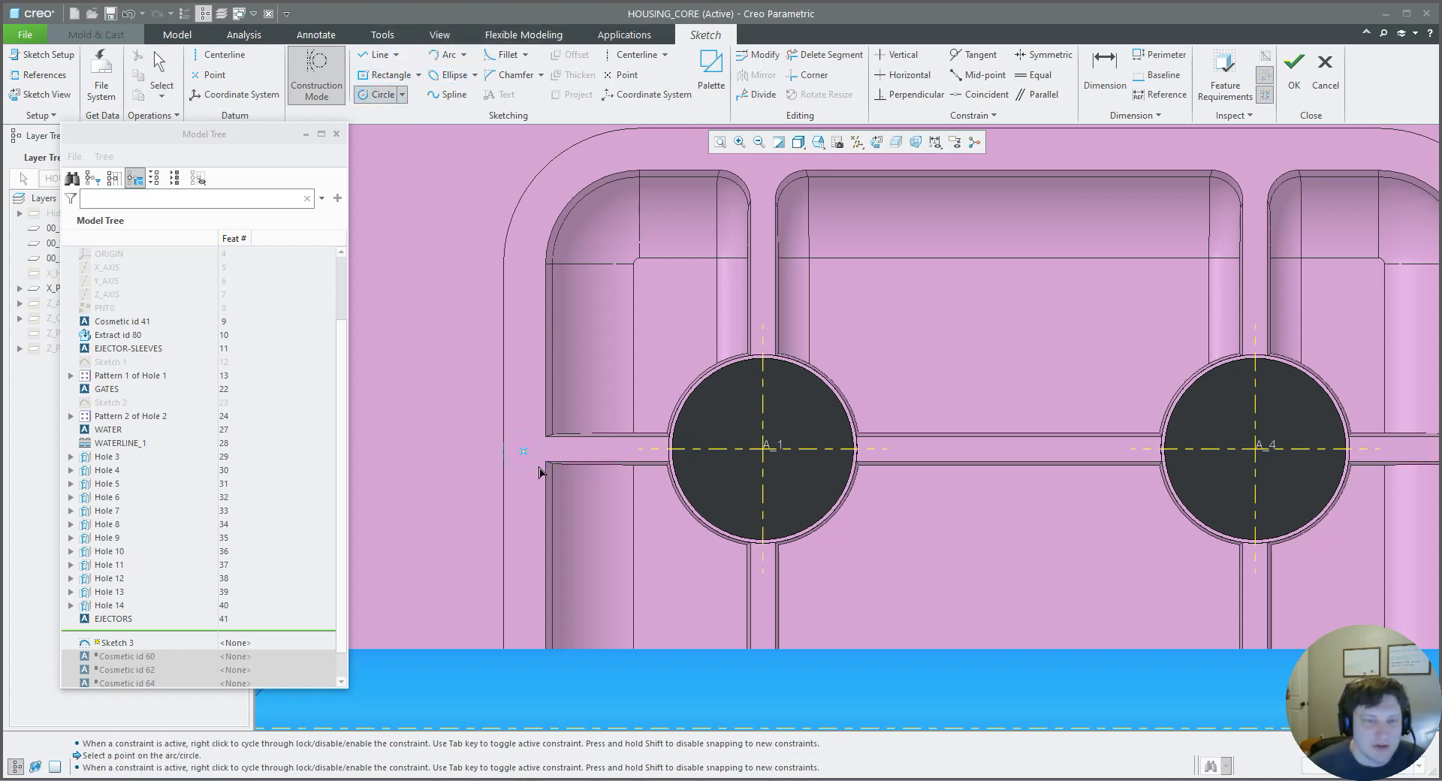
click(538, 472)
middle_click(539, 494)
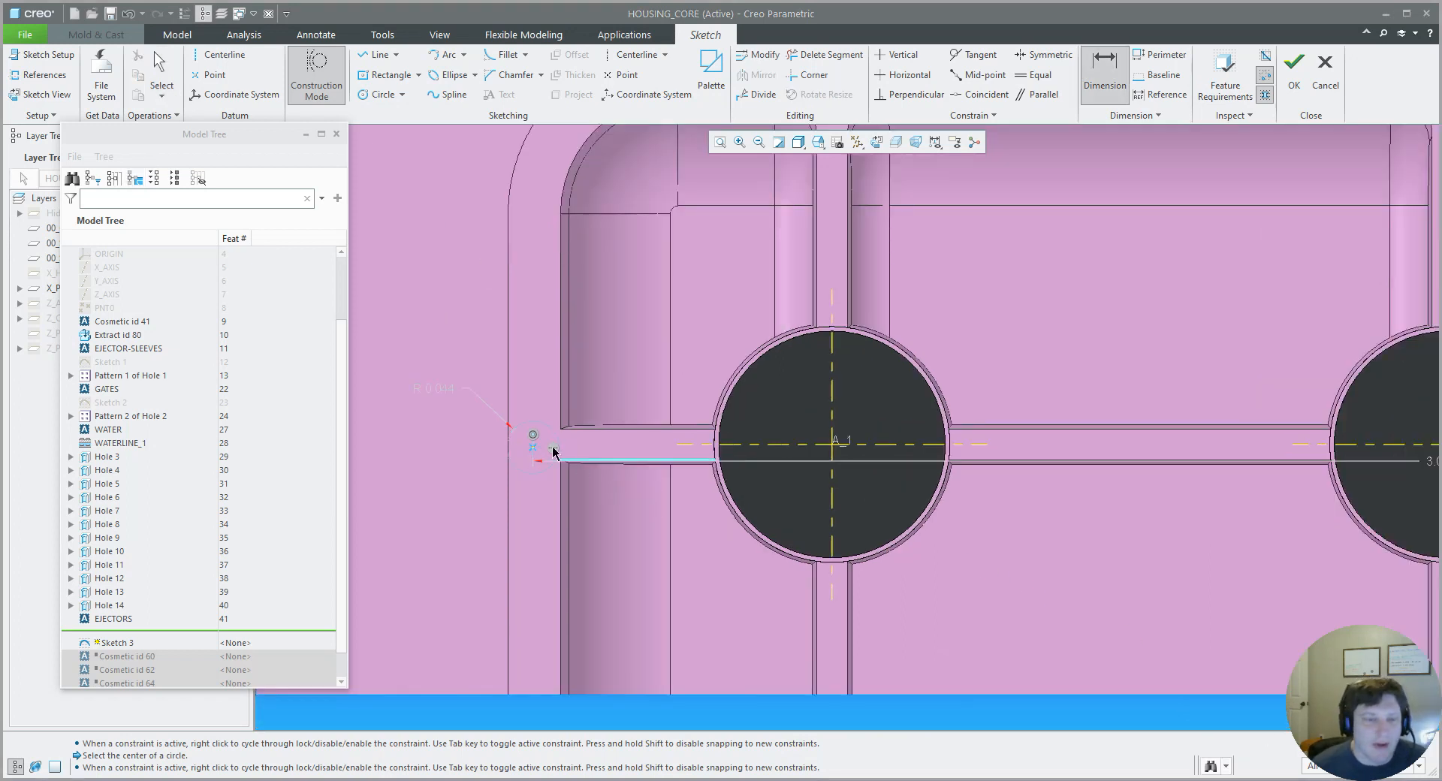
- Dimension the construction circle's radius as 0.094, and delete that dimension
double_click(517, 427)
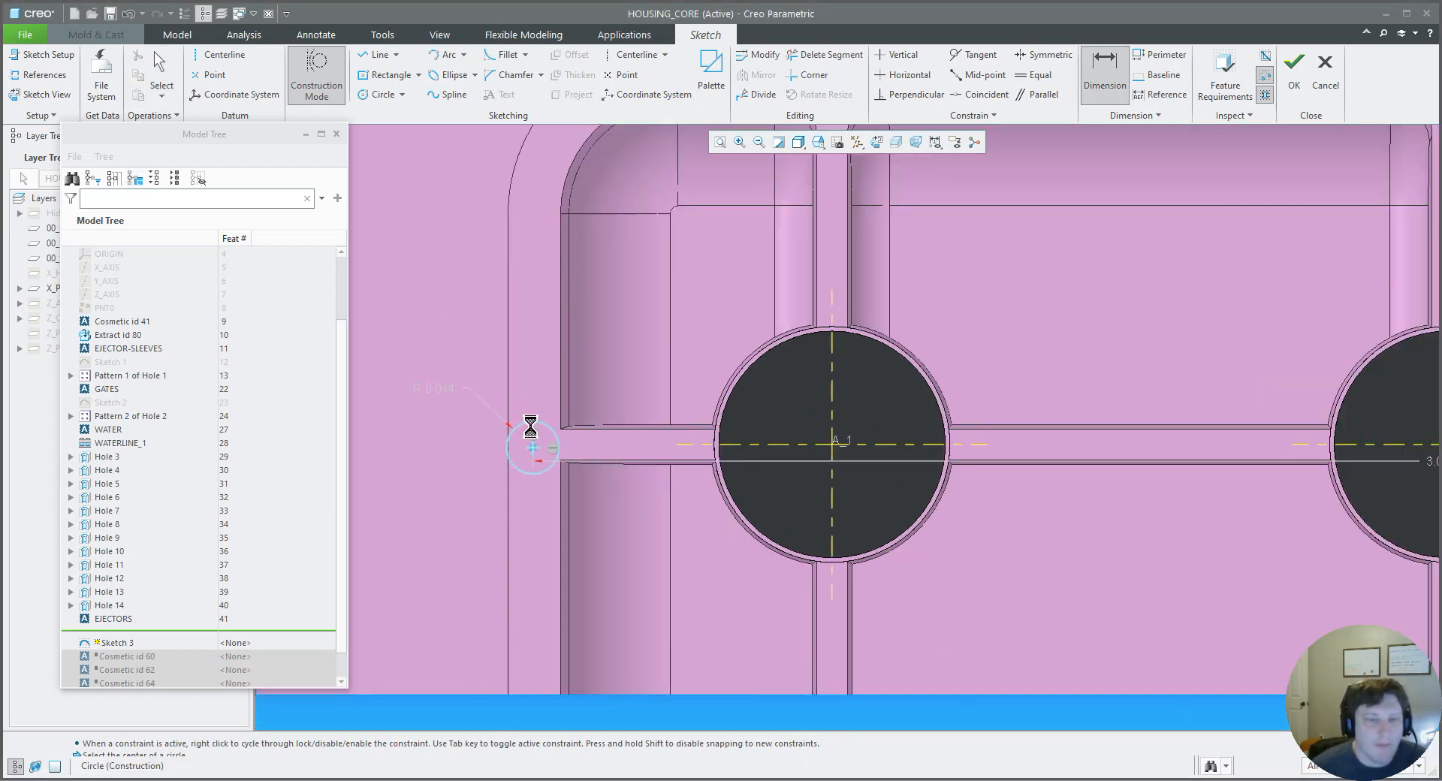
middle_click(462, 352)
text(.094)
key(Return)
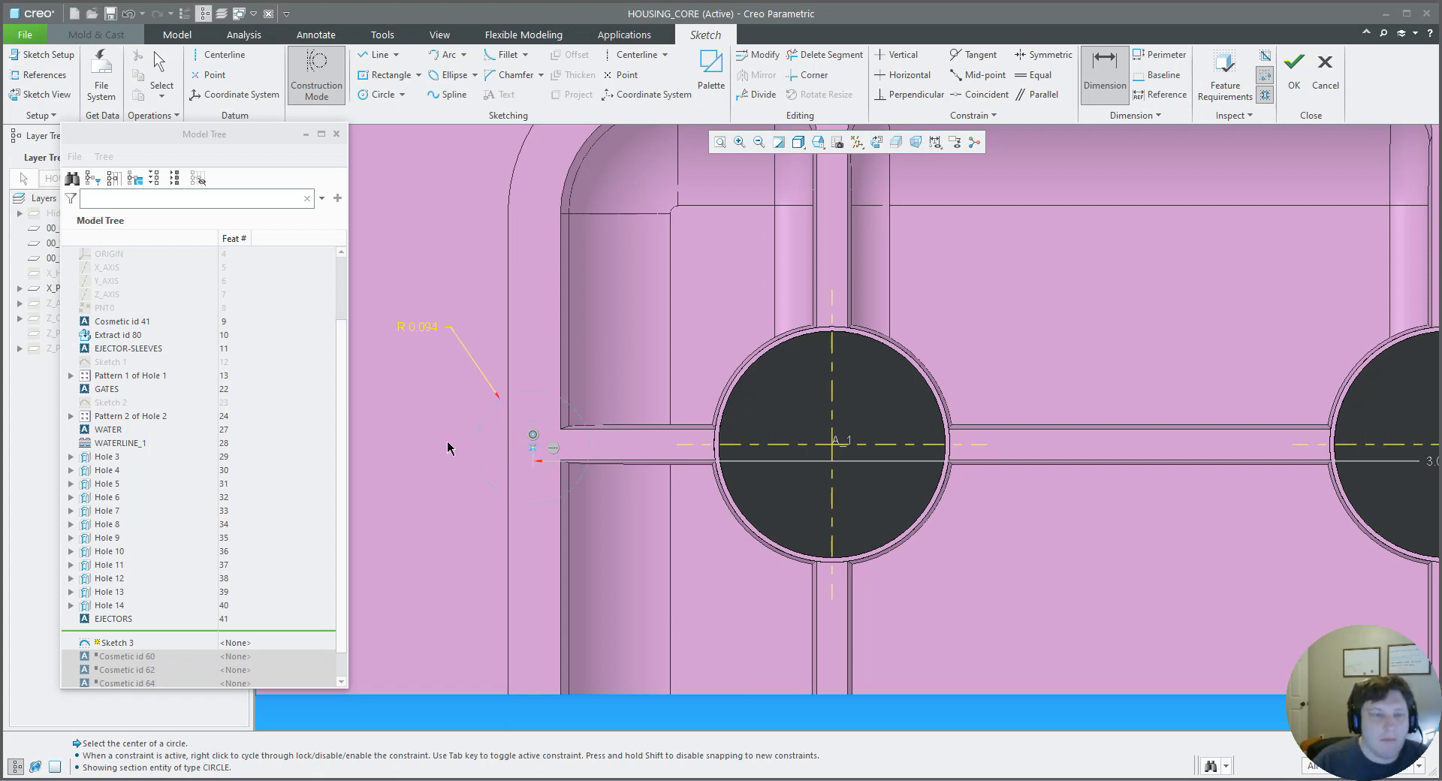
double_click(431, 327)
middle_click(449, 364)
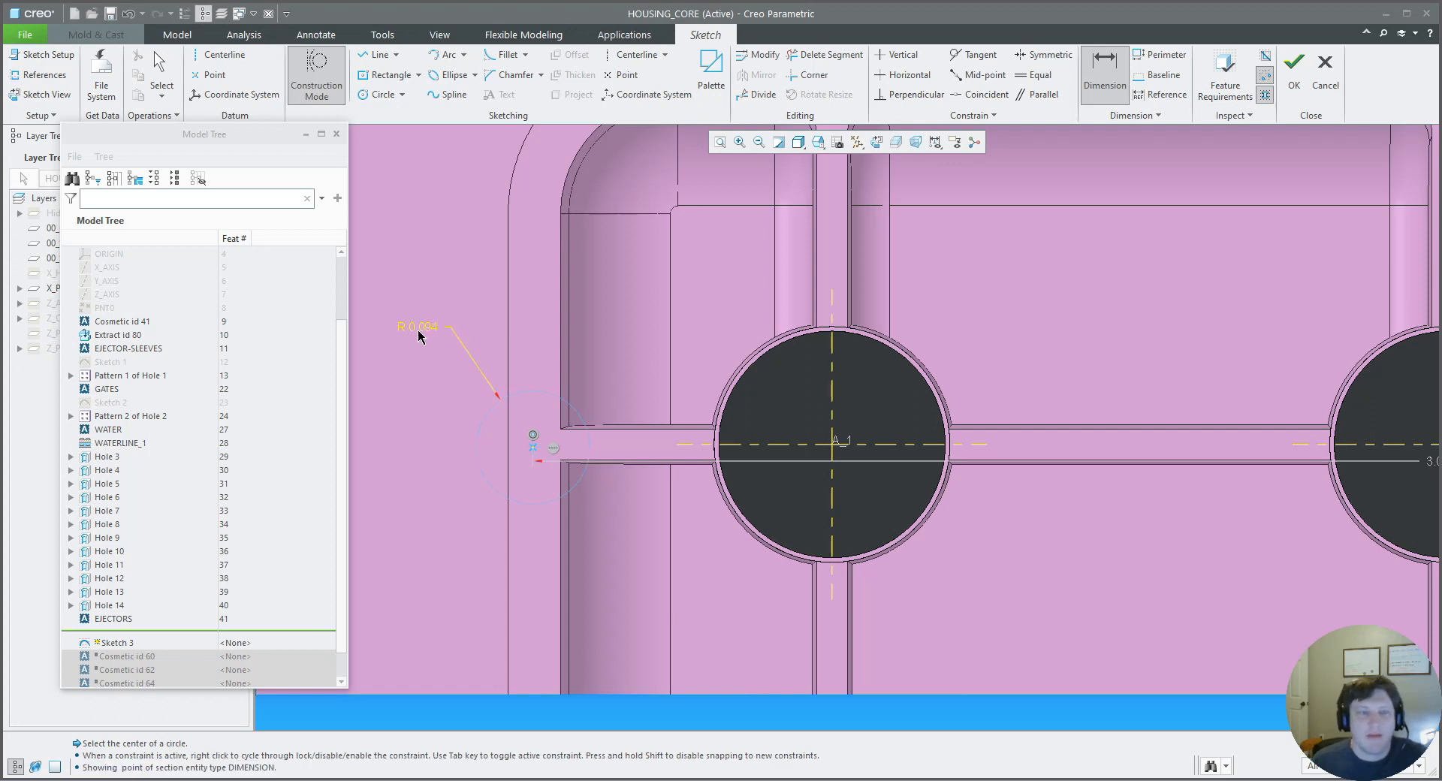
middle_click(443, 382)
- Add a diameter dimension to the construction circle beside hole A_1 and set it to 0.094
click(1103, 67)
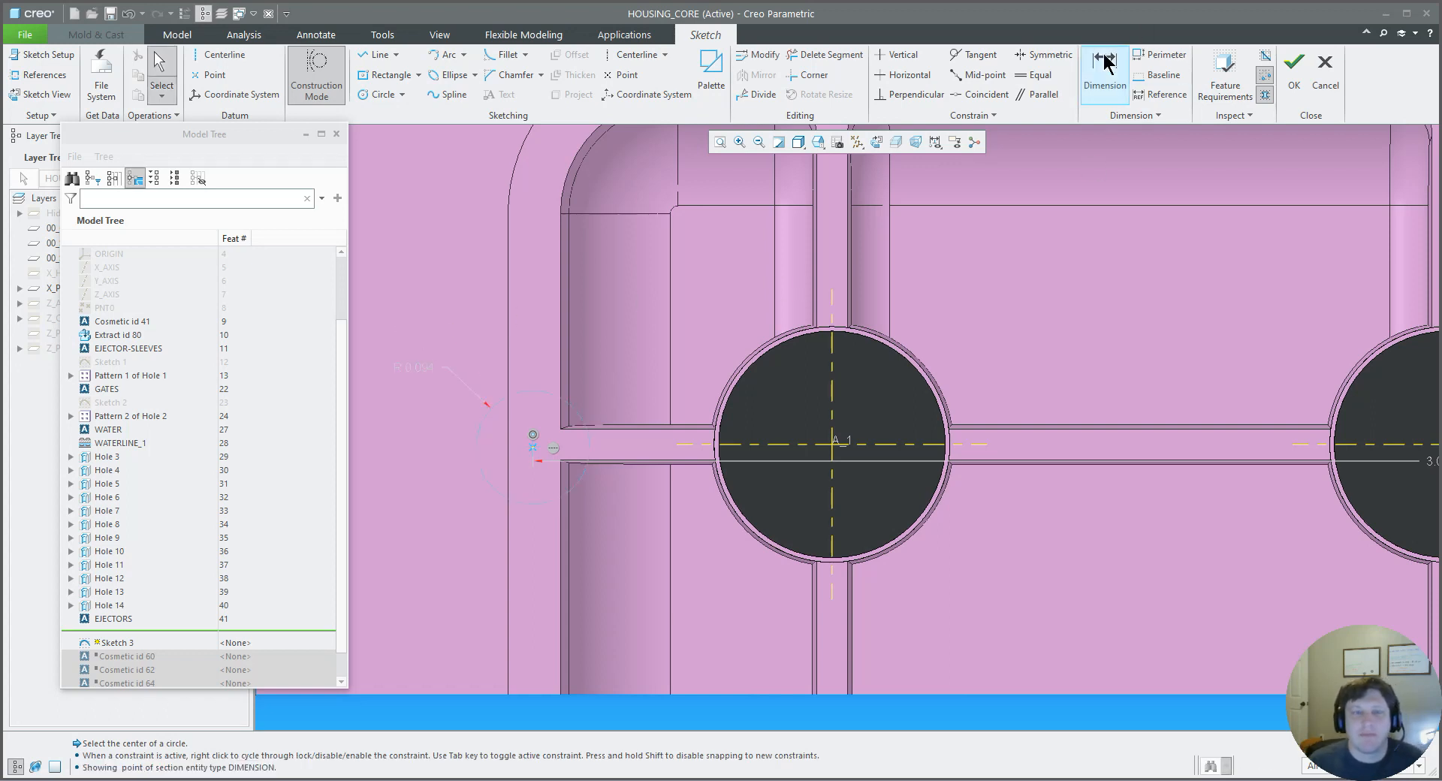
double_click(526, 391)
middle_click(478, 345)
key(BackSpace)
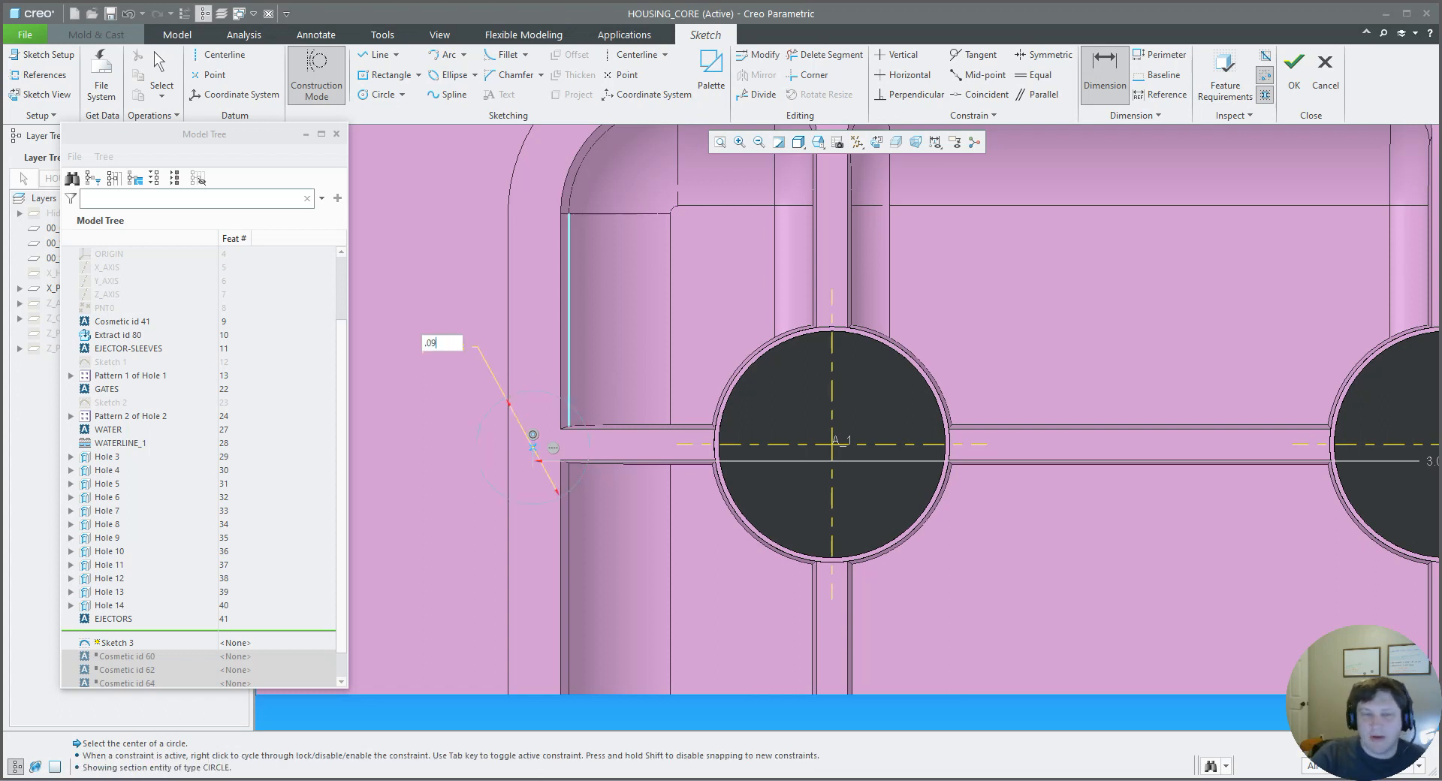
key(Return)
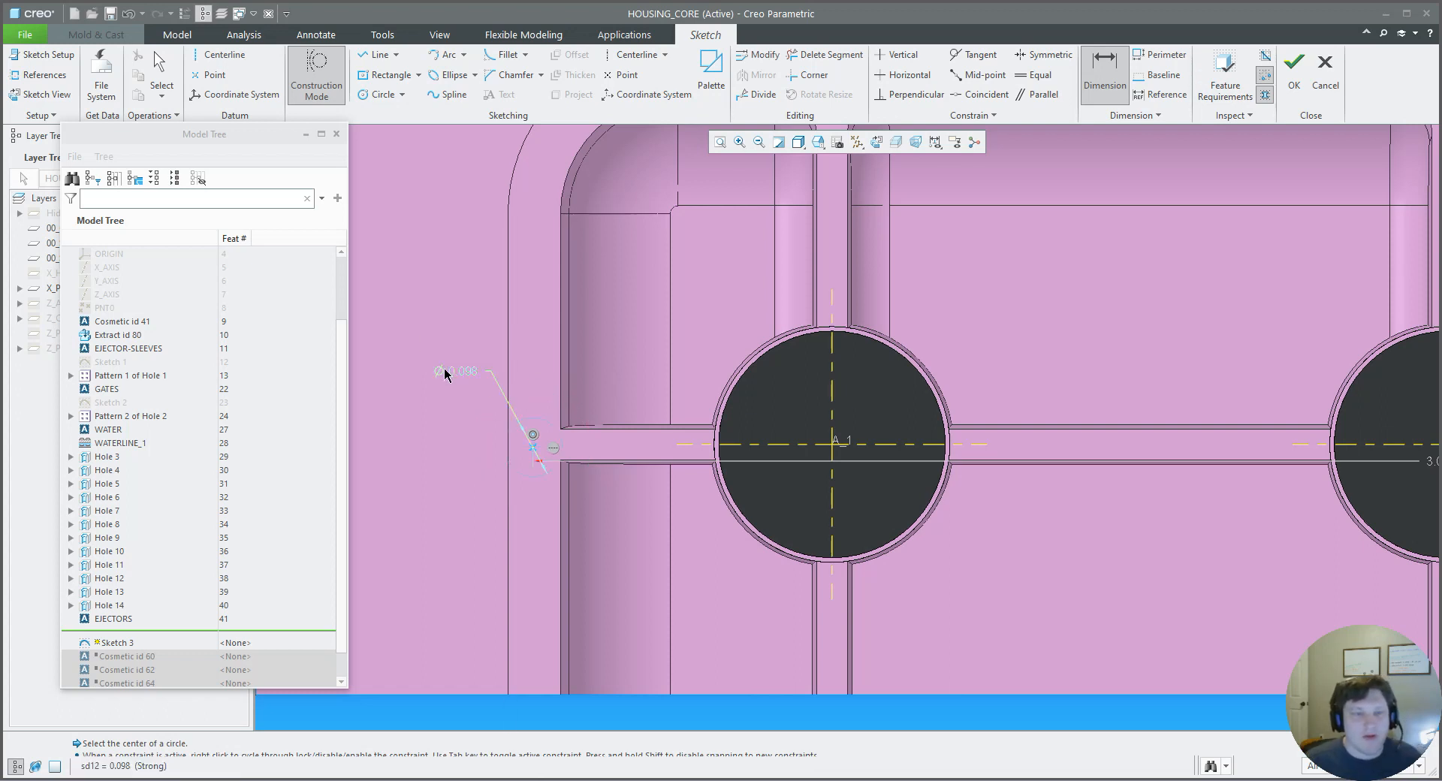
text(.094)
key(Return)
- Move the construction circle's center point slightly toward the rib opening and up, closer to the rib's mid-line
scroll(549, 460, down, 6)
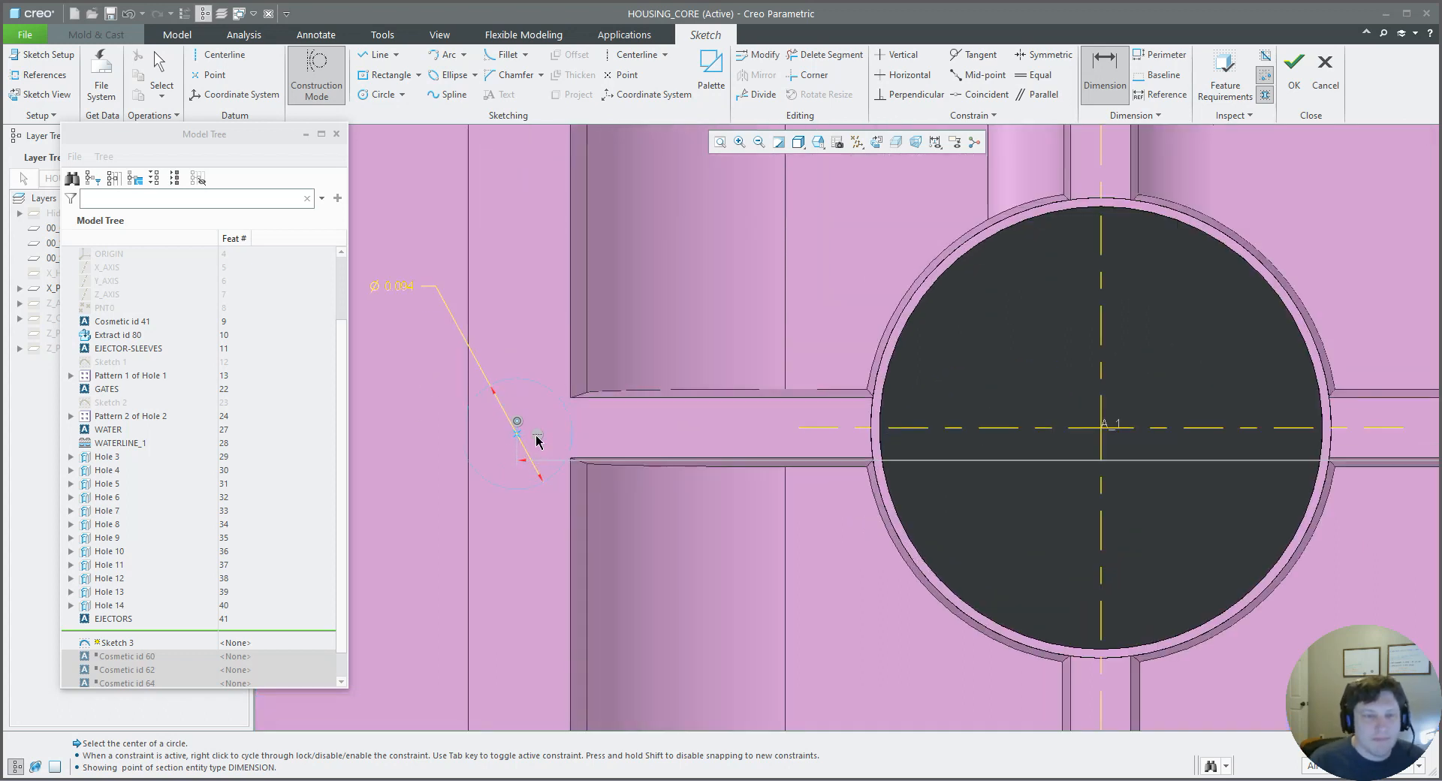
middle_click(529, 419)
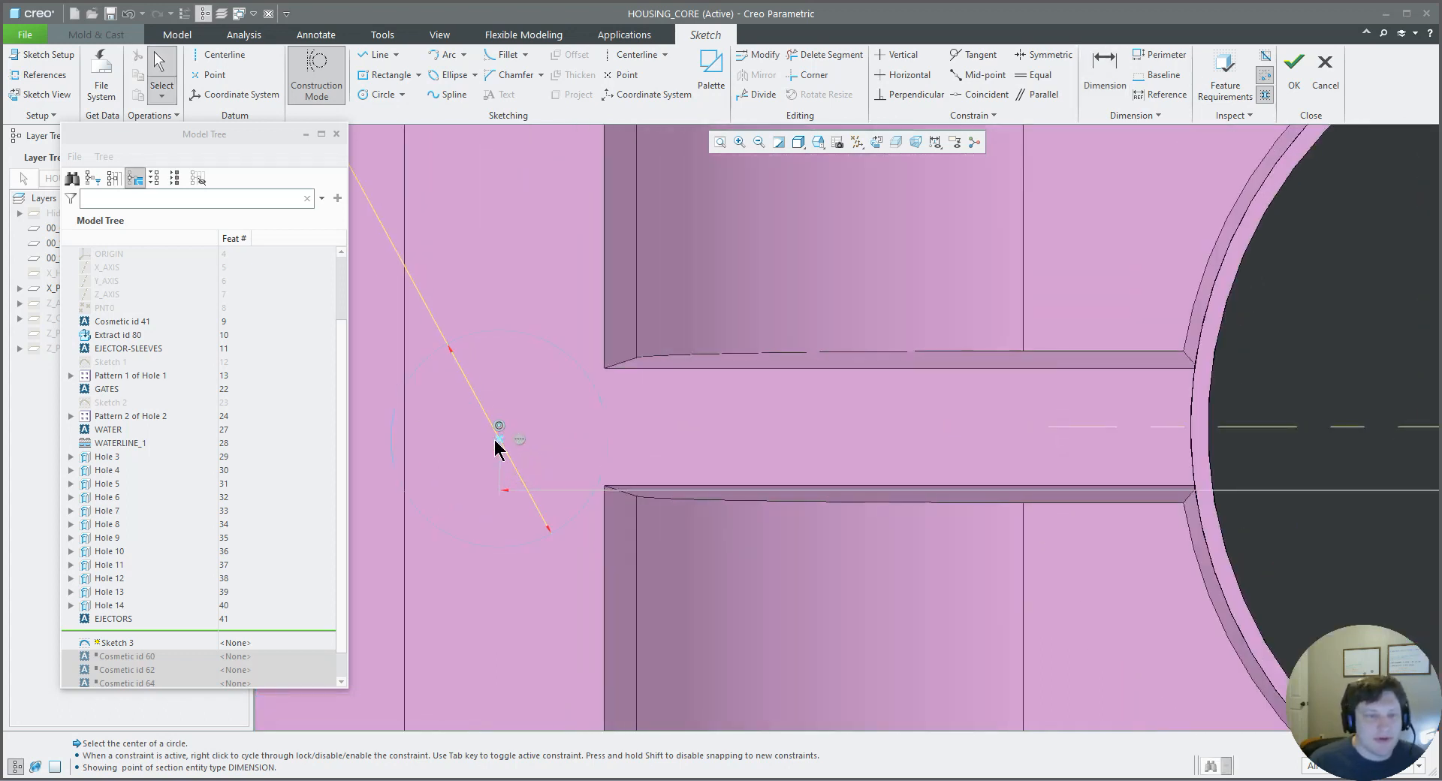
drag(498, 438, 516, 425)
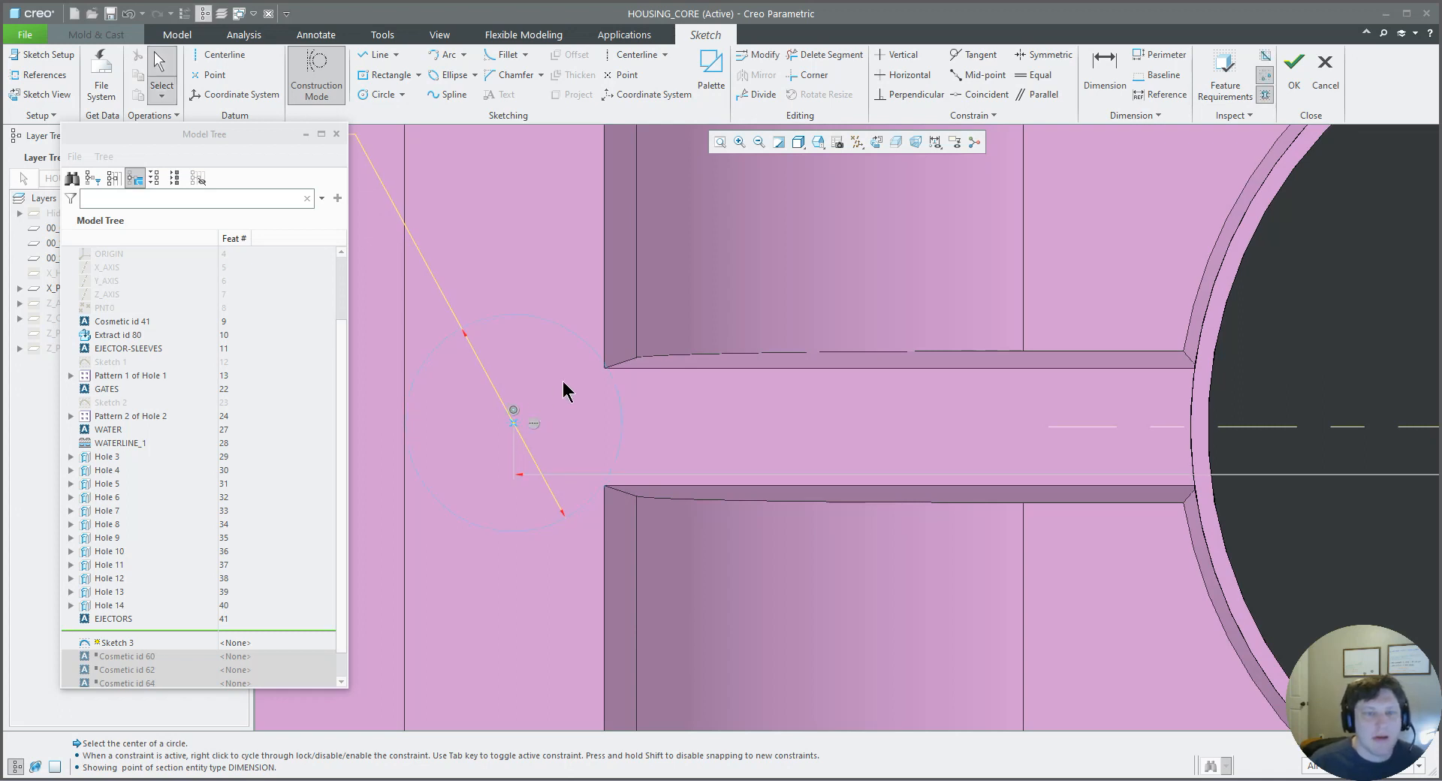
- Examine how the 0.094 circle sits against the outer rim edge and the pocket corners at the rib end
scroll(591, 372, up, 3)
scroll(594, 370, up, 2)
scroll(548, 394, down, 6)
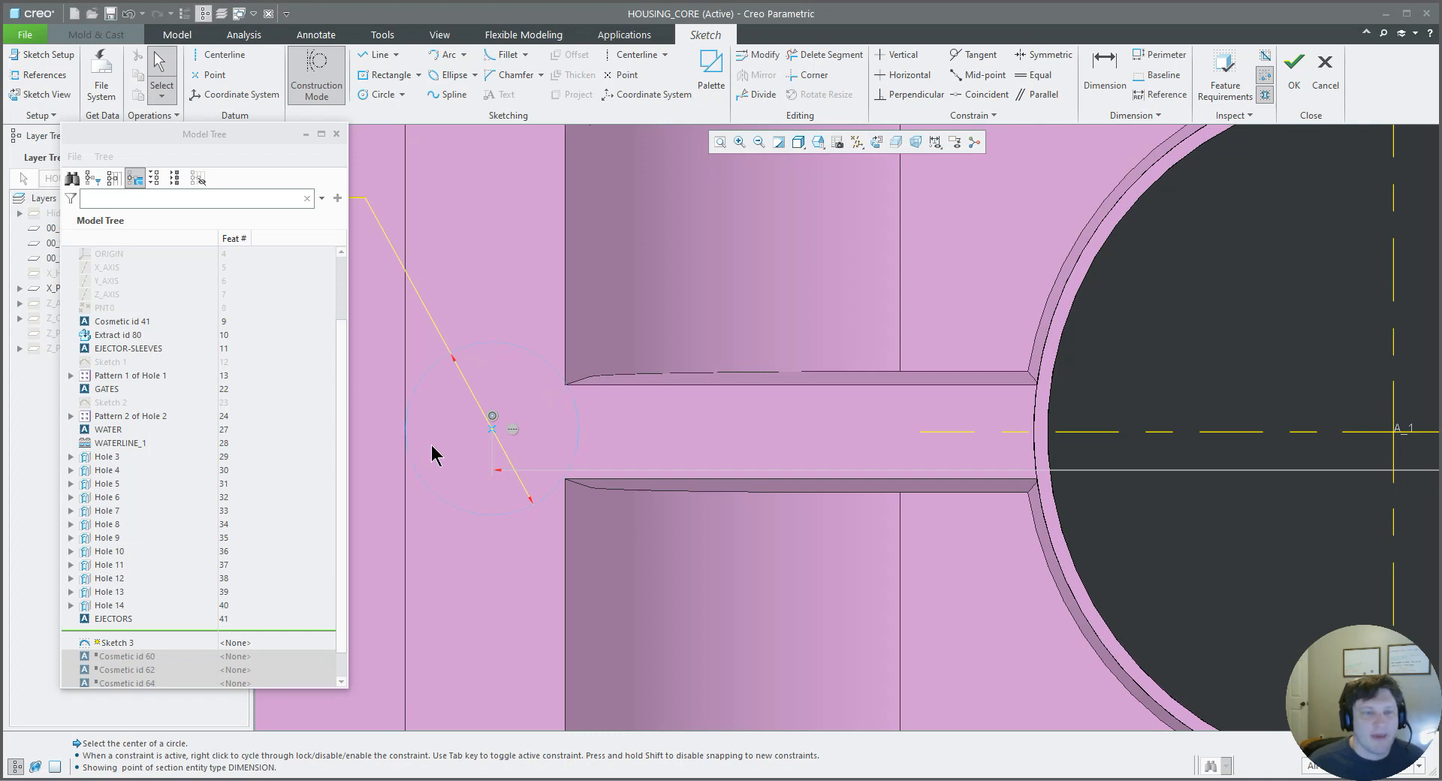
scroll(418, 442, up, 5)
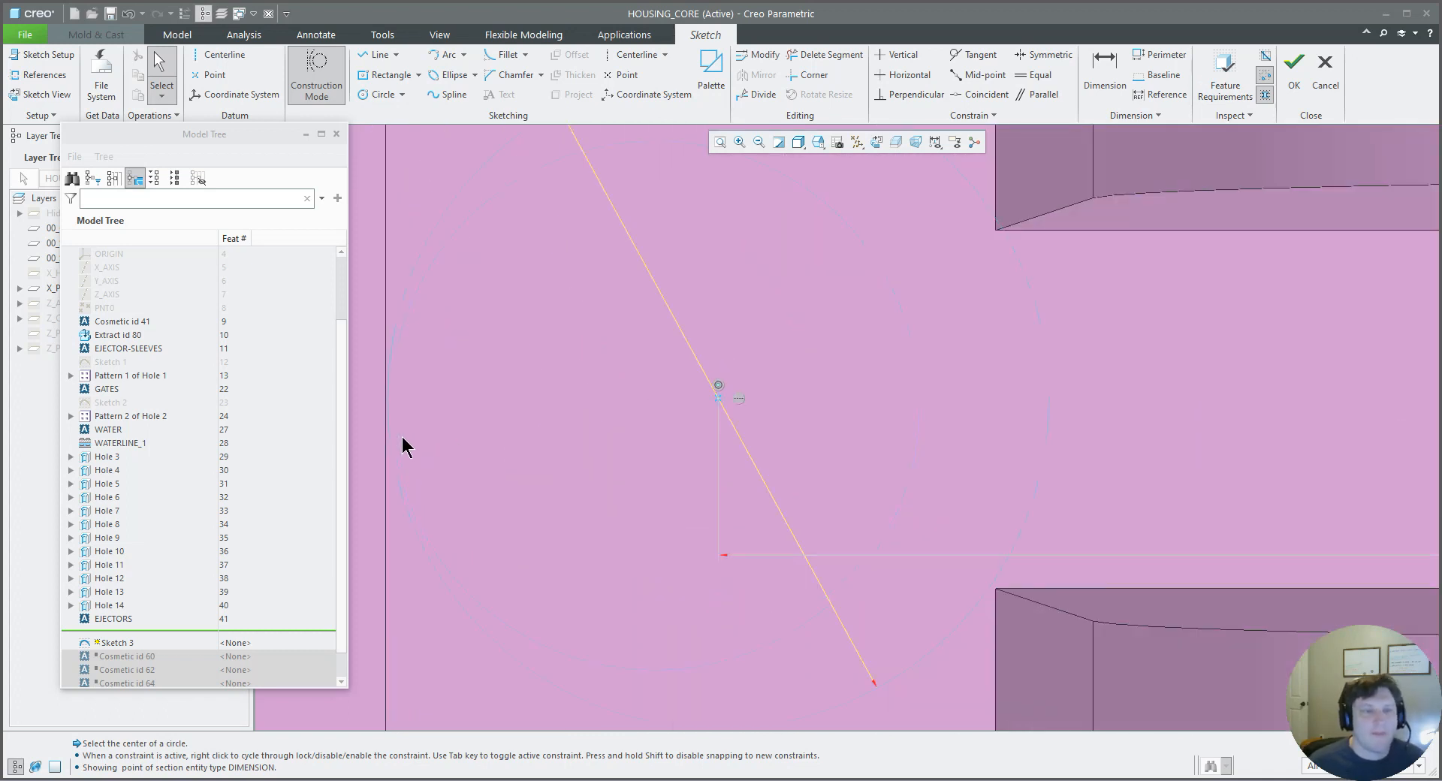
scroll(402, 438, up, 3)
scroll(425, 467, down, 4)
scroll(426, 460, down, 2)
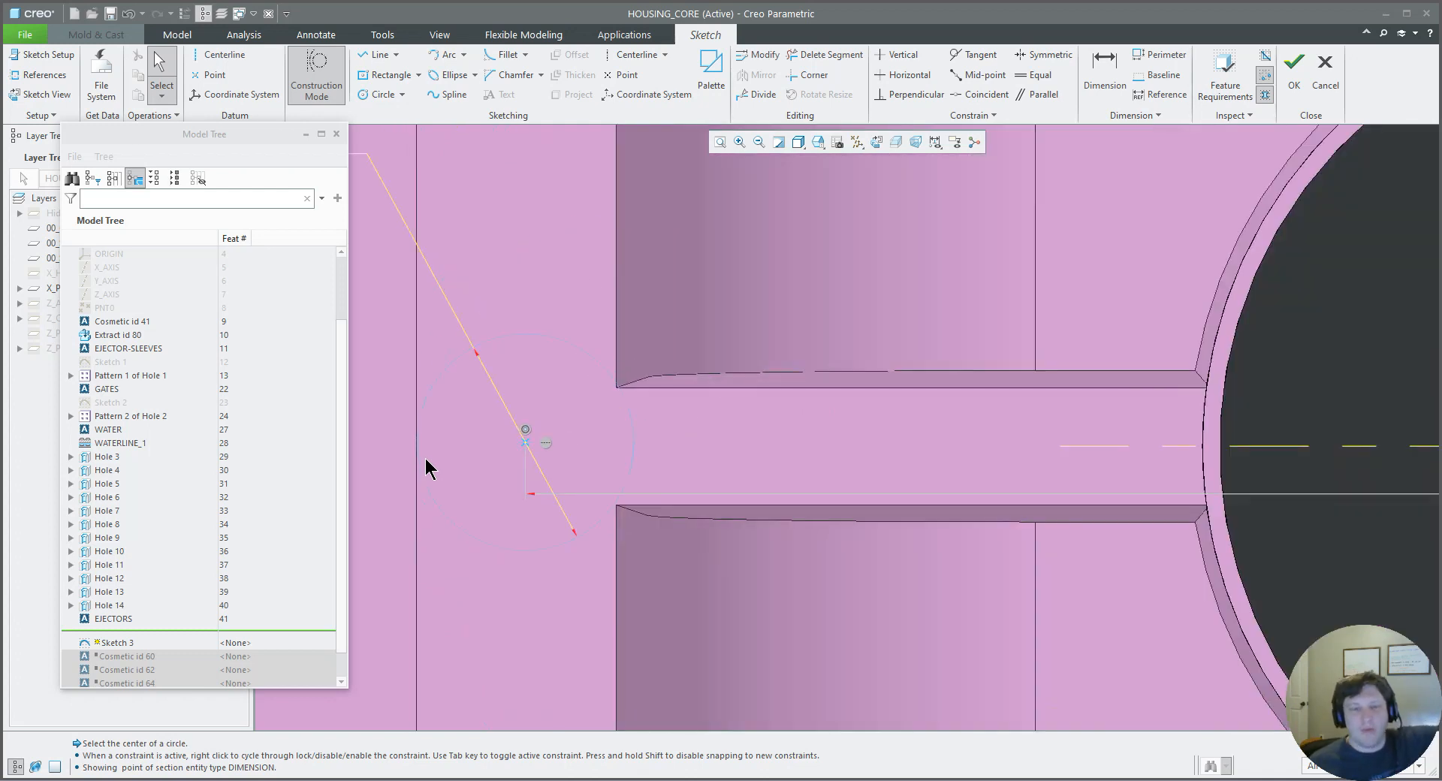
scroll(599, 515, up, 3)
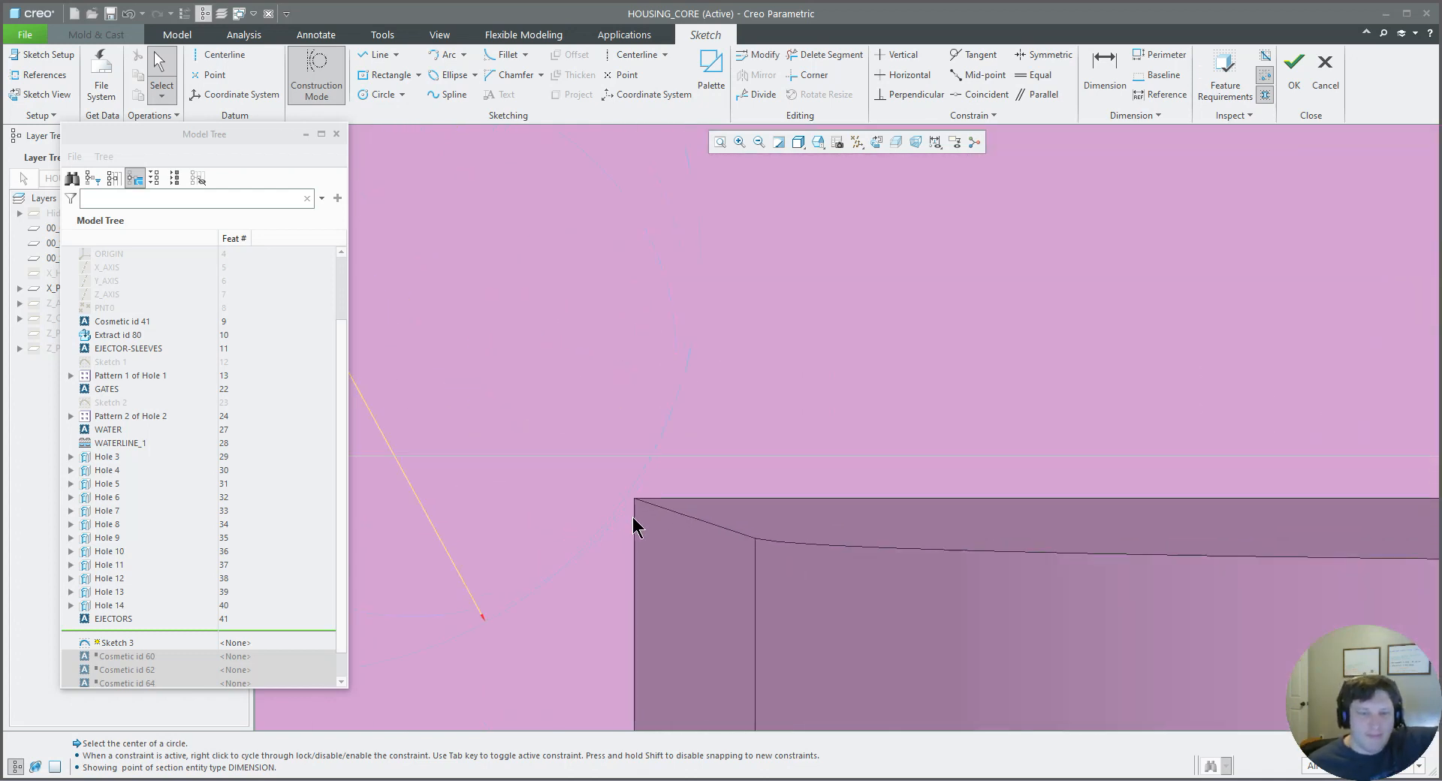
- Add the two pocket corner vertices at the rib opening beside the 0.094 circle as sketch references
scroll(570, 507, down, 3)
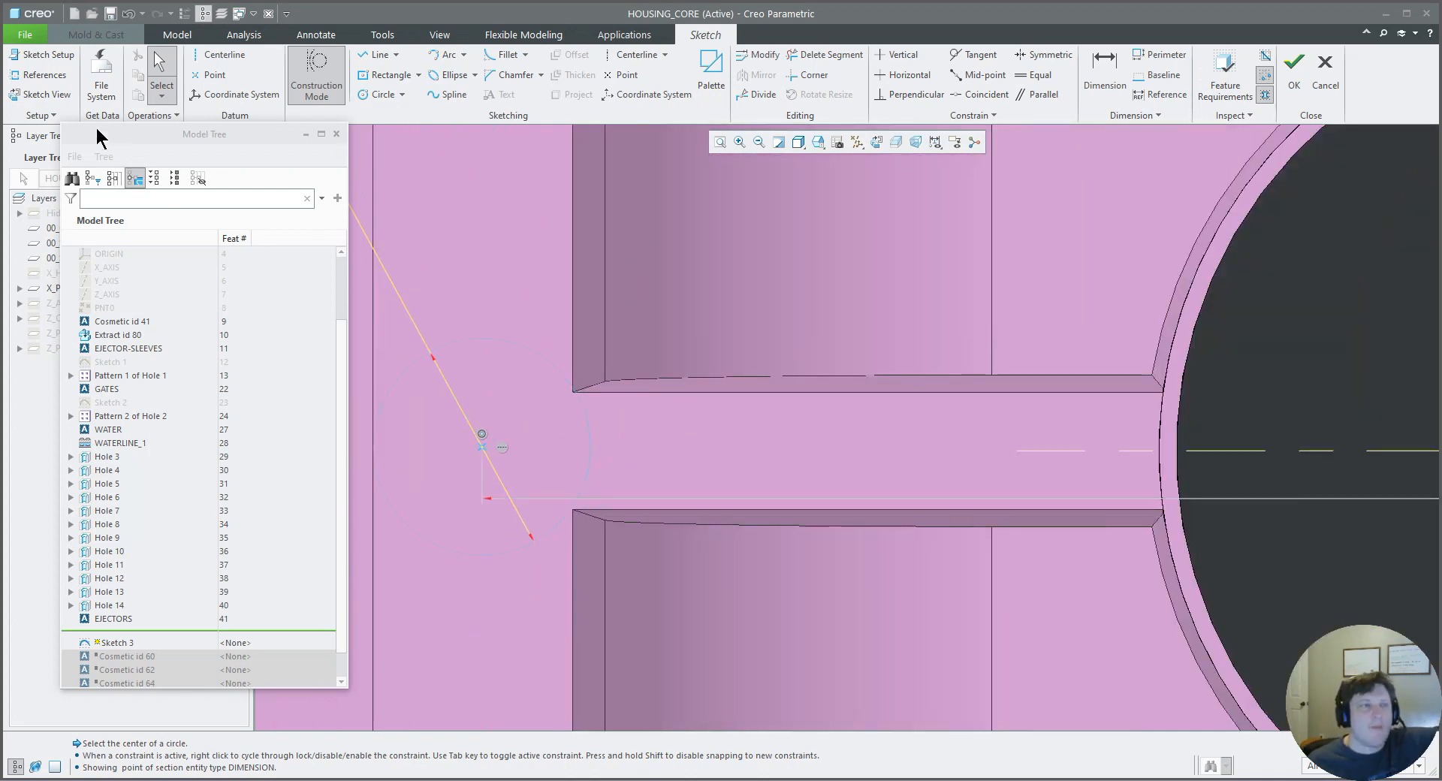
click(39, 74)
click(570, 390)
click(575, 513)
middle_click(650, 464)
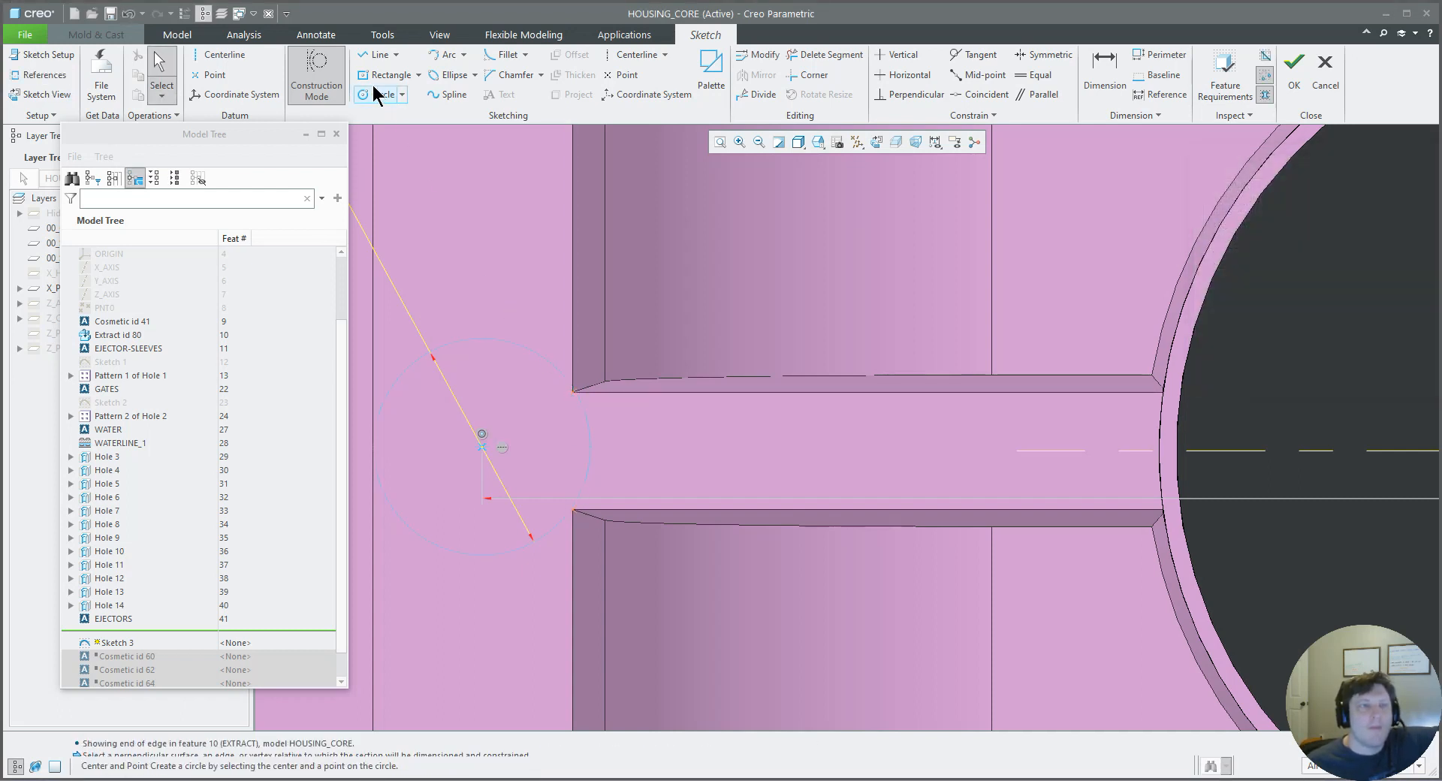
- Draw a vertical construction line across the rib opening between the two referenced pocket corners
click(374, 57)
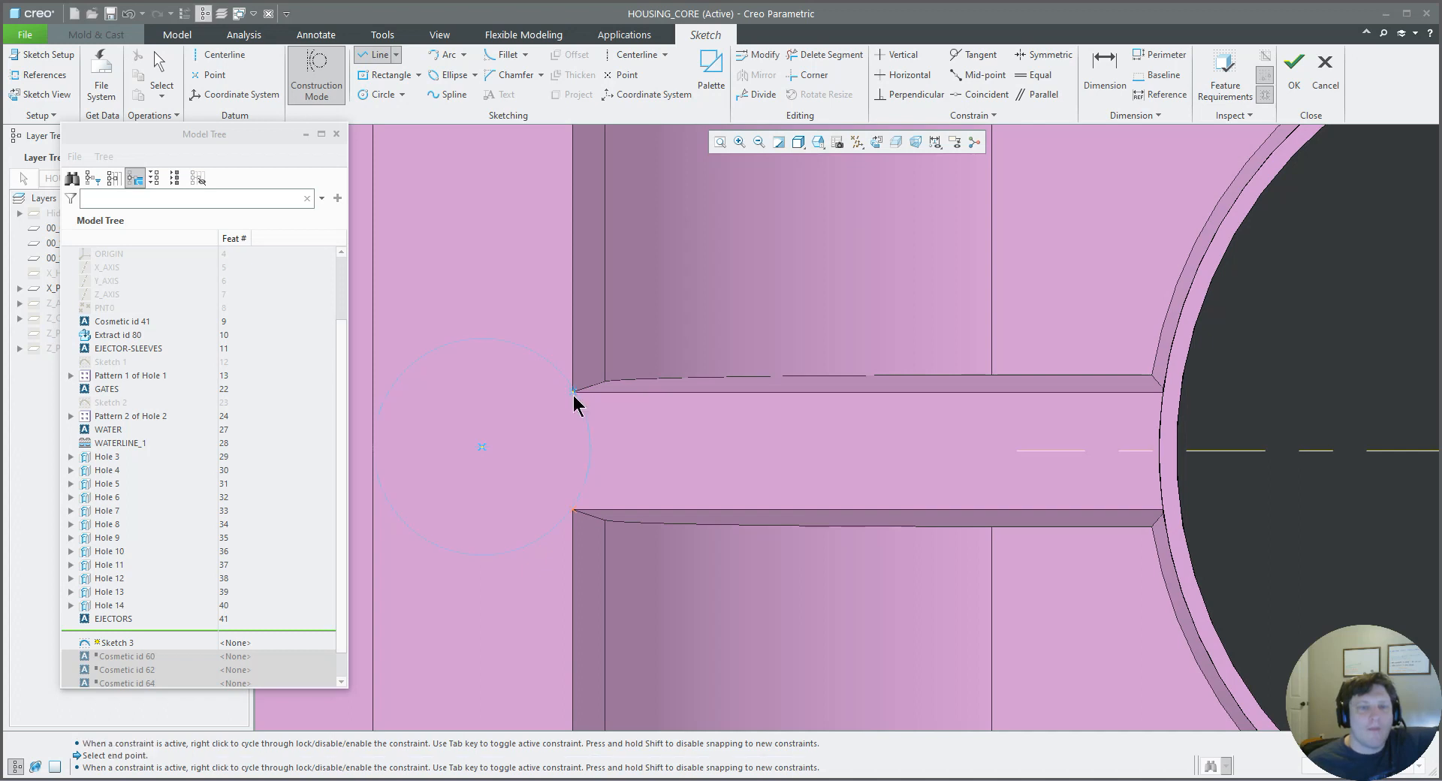
click(574, 511)
middle_click(661, 468)
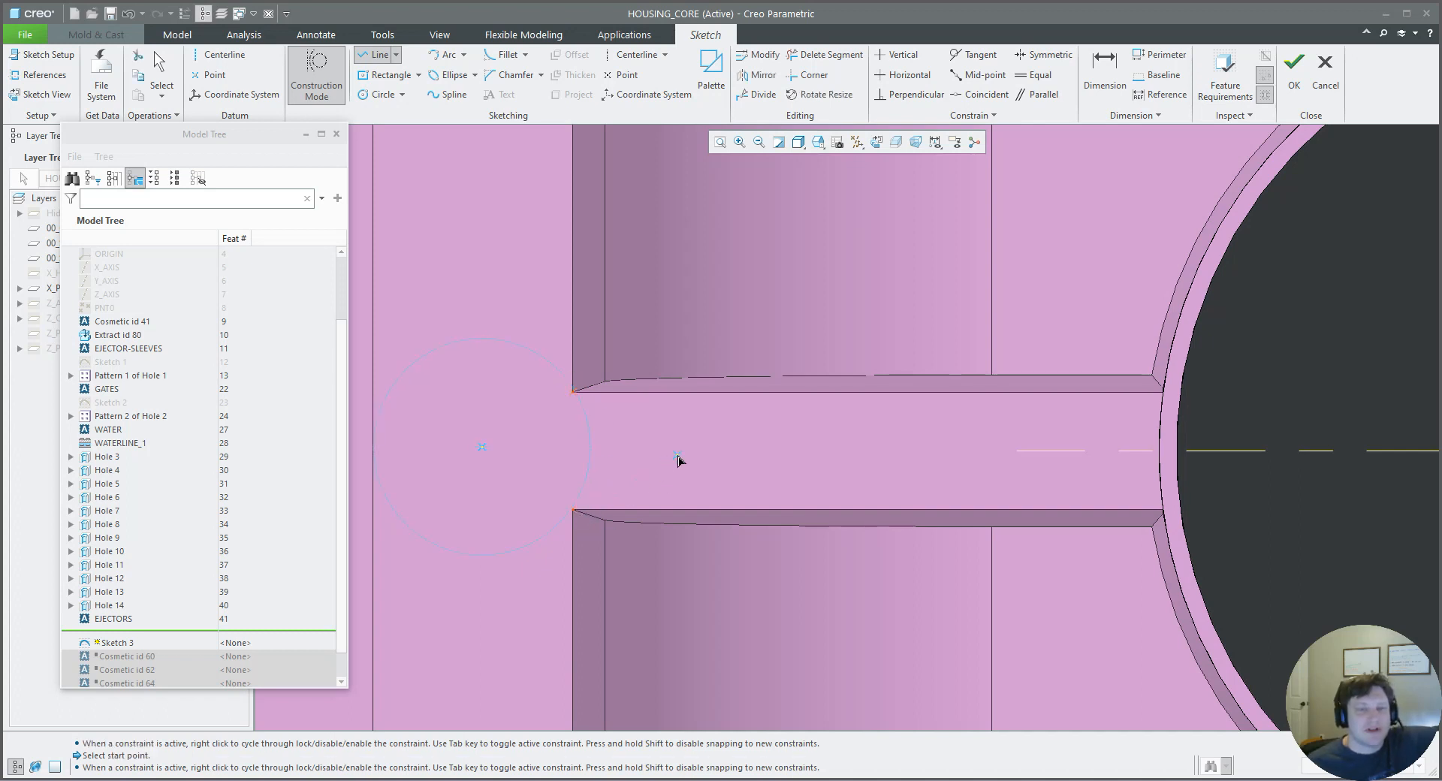
middle_click(678, 461)
- Add a horizontal construction centerline along the rib through the midpoint of the vertical construction line
click(633, 55)
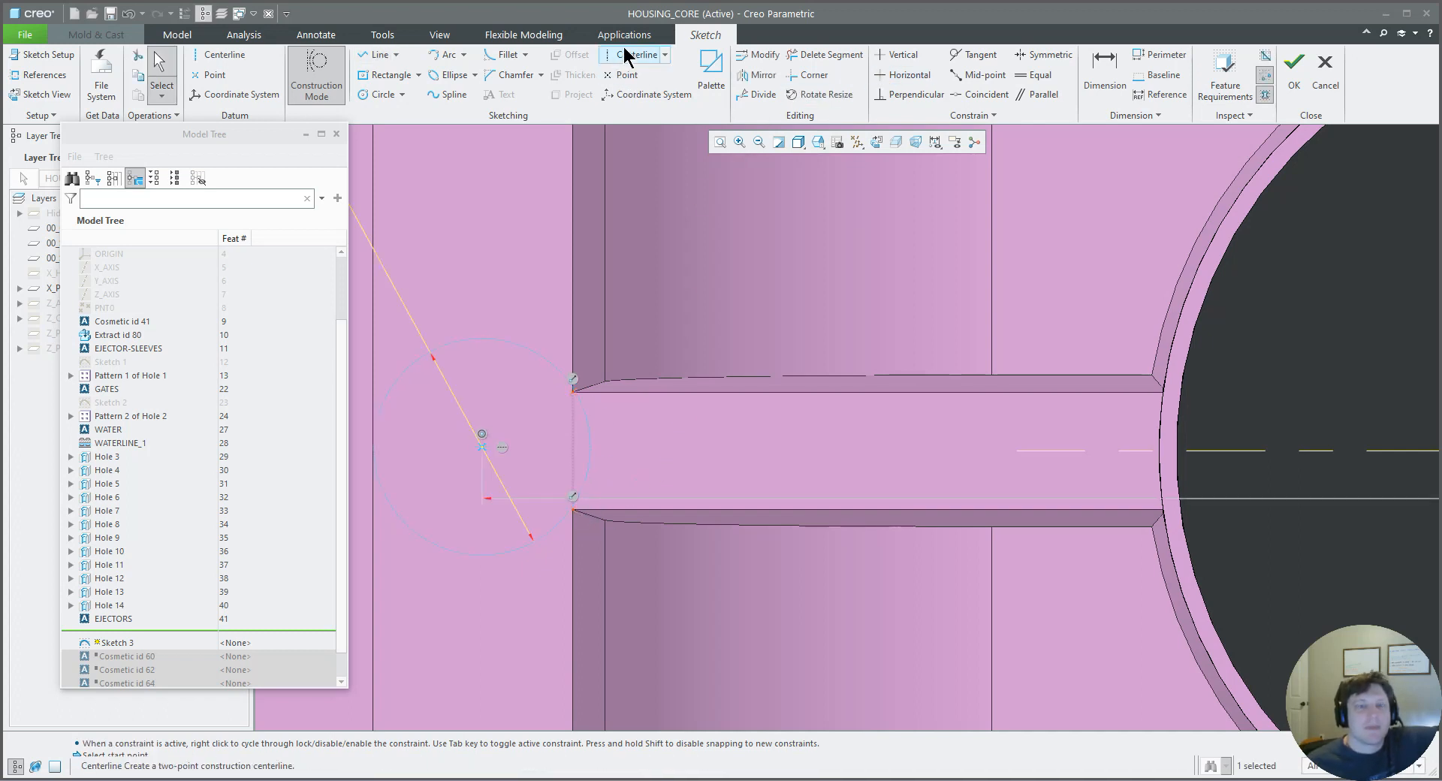
click(577, 457)
click(632, 455)
middle_click(623, 416)
- Make the 0.094 circle's center point coincident with the rib's horizontal centerline
click(977, 95)
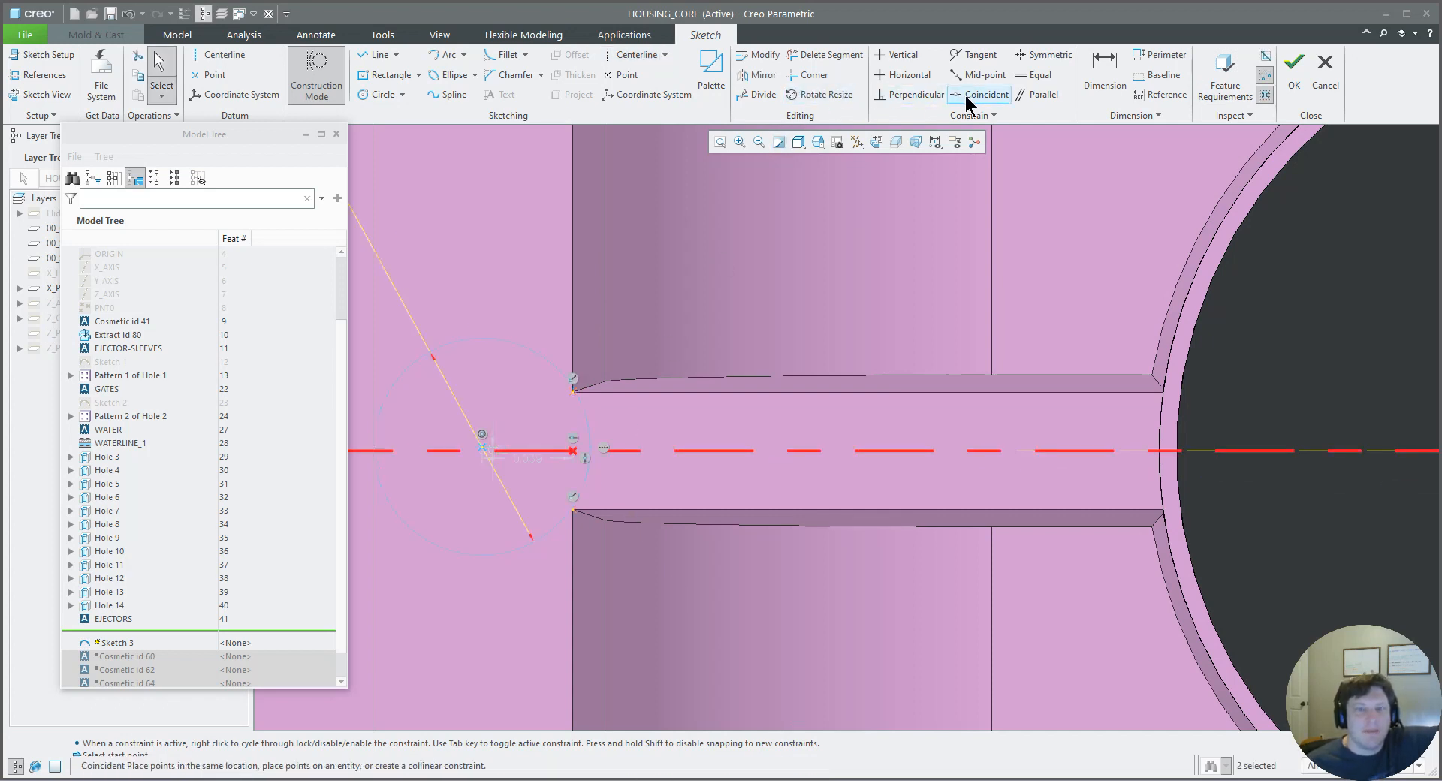
click(482, 447)
click(480, 453)
middle_click(533, 463)
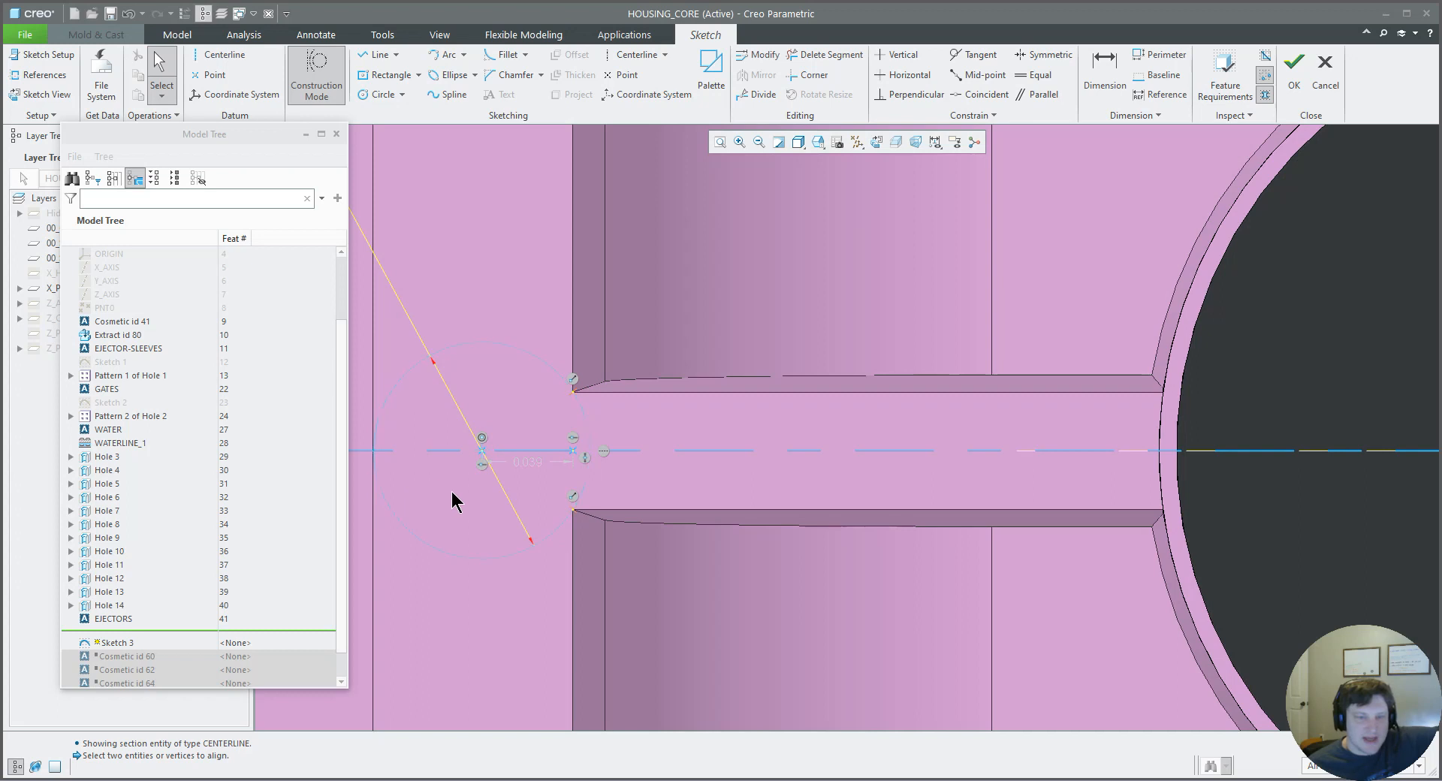
- Examine how the centered 0.094 circle sits against both pocket corners and the outer rim edge
scroll(573, 517, down, 5)
scroll(573, 501, down, 4)
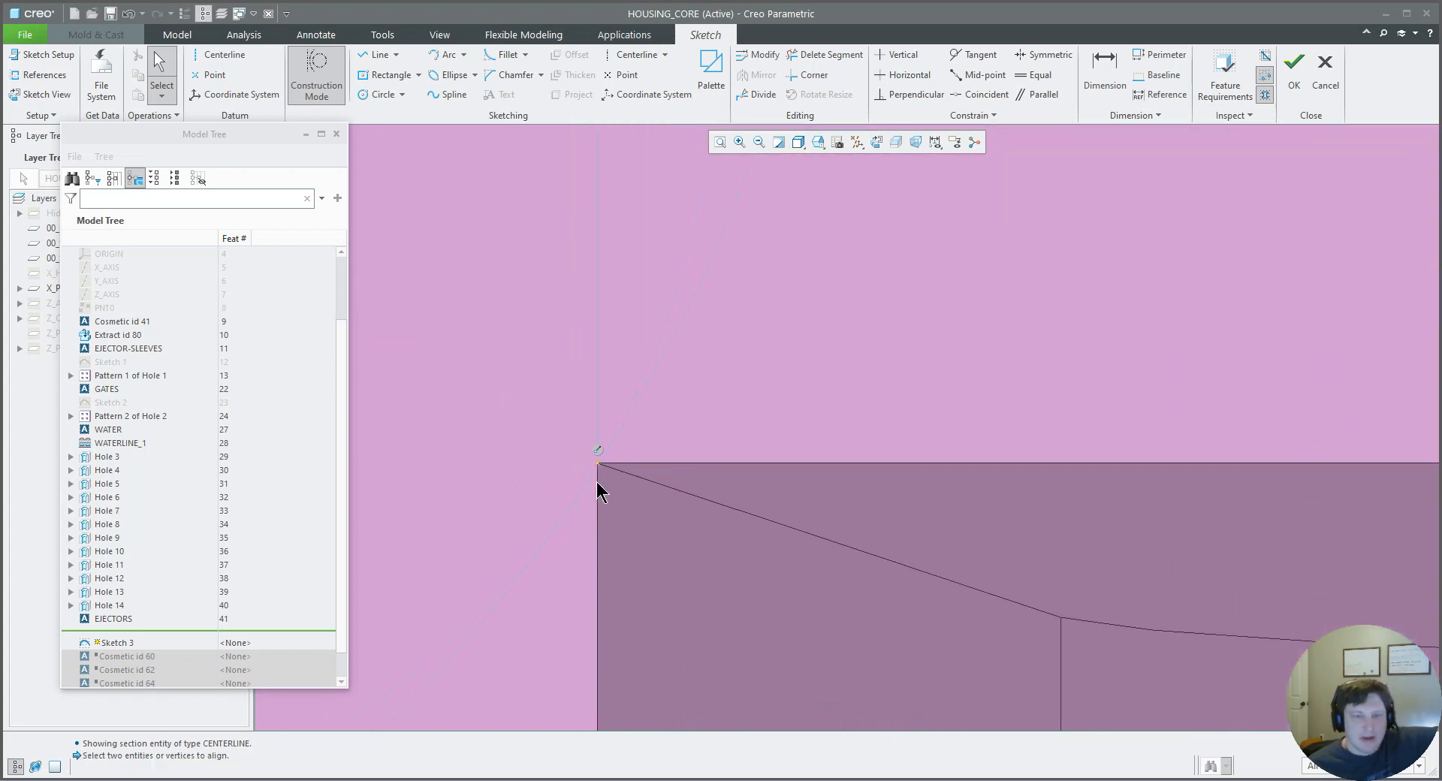
scroll(585, 569, up, 6)
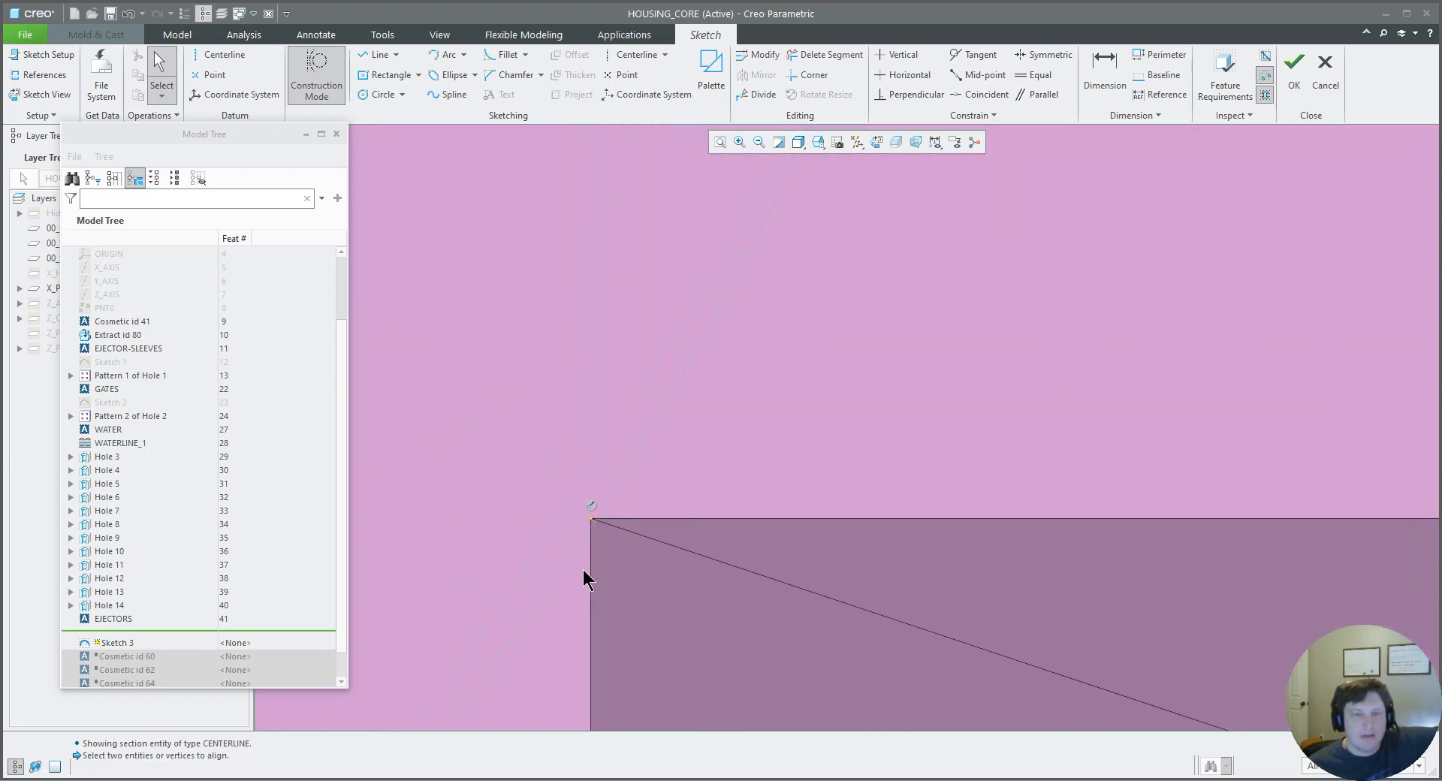
scroll(584, 384, down, 7)
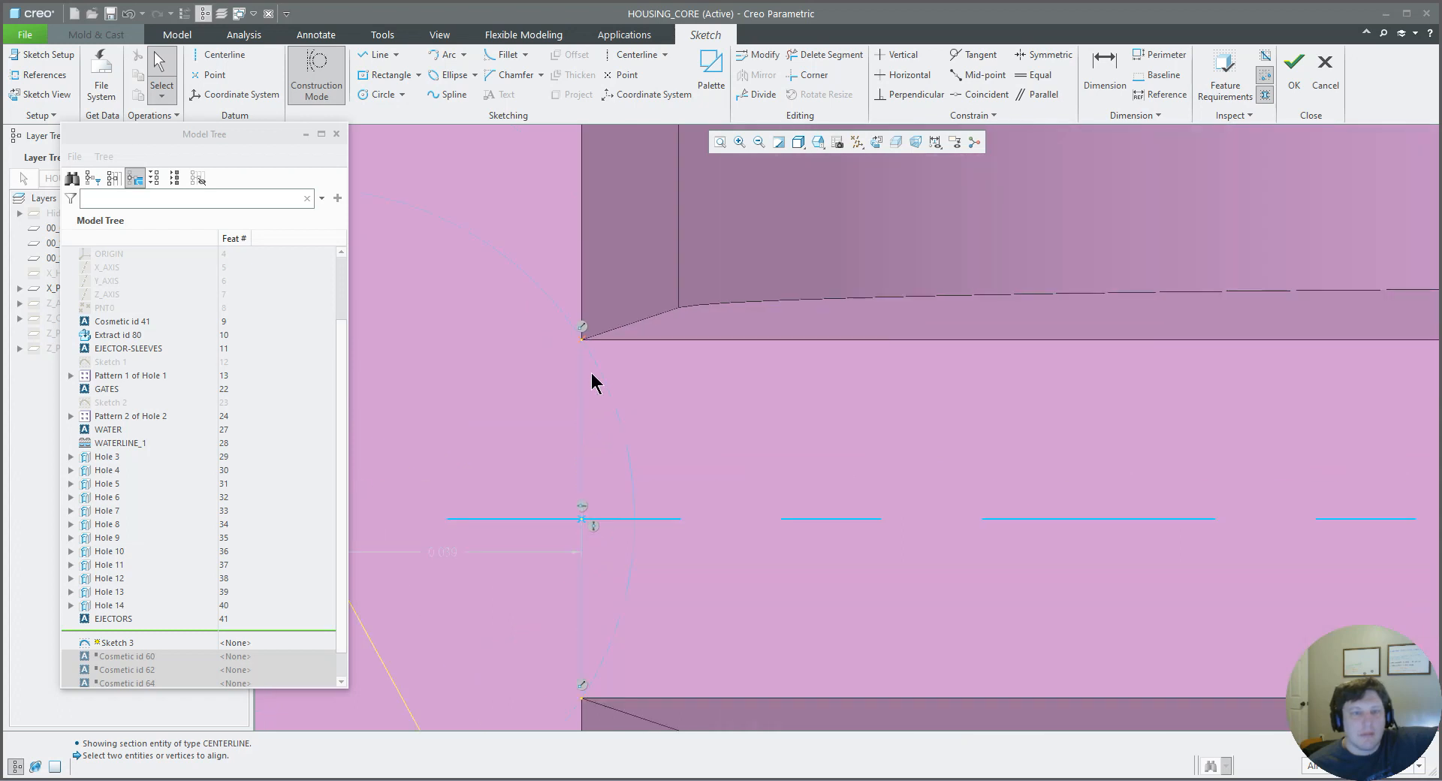
scroll(572, 330, down, 2)
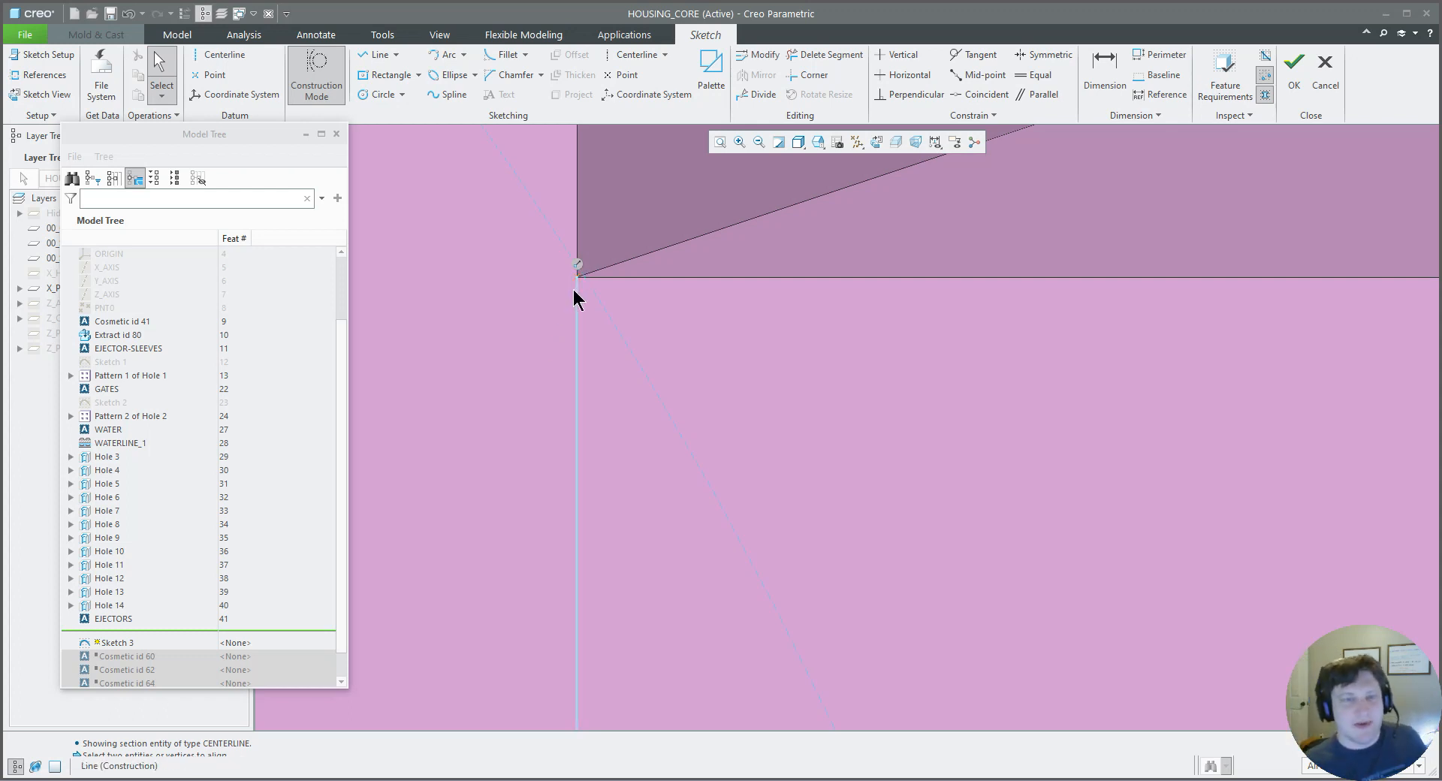
scroll(562, 319, up, 3)
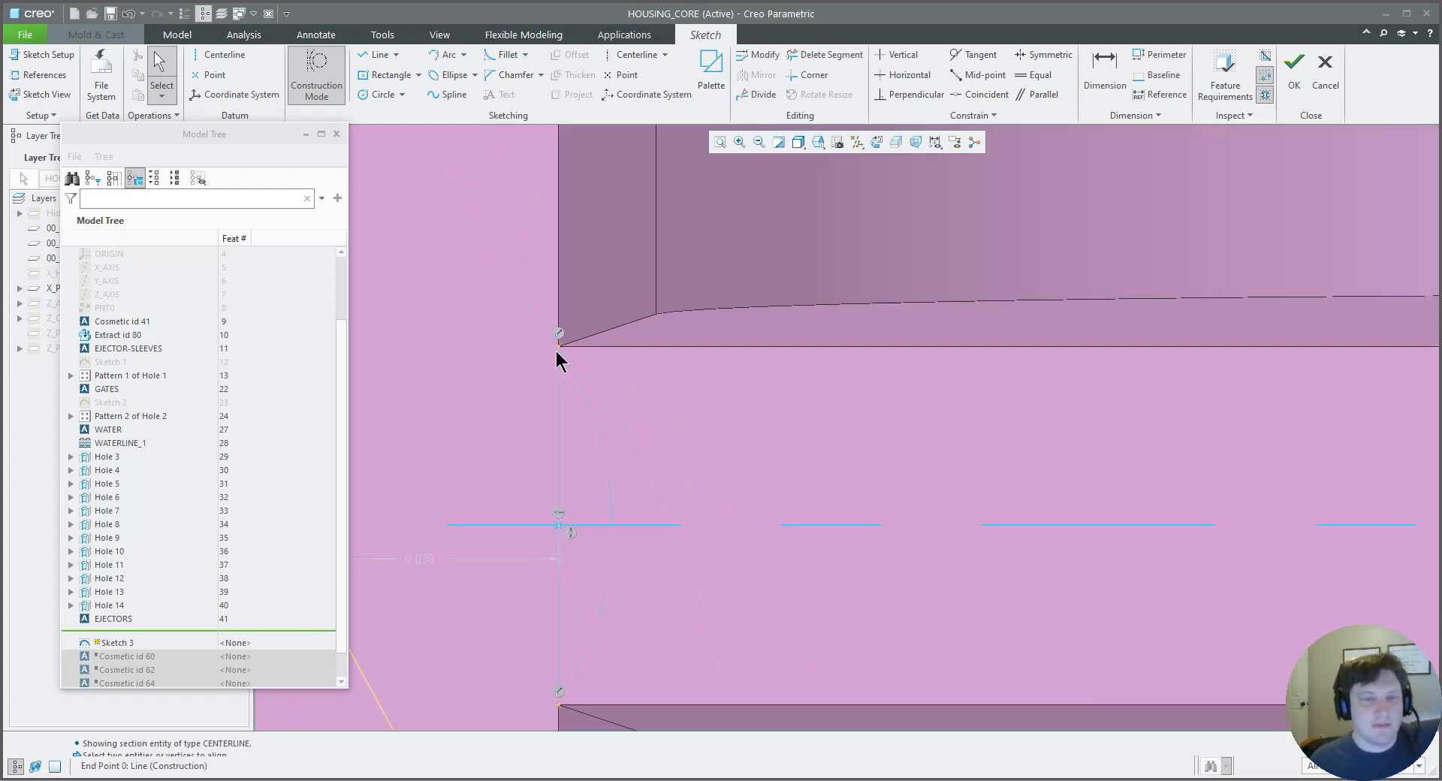
scroll(556, 350, up, 5)
scroll(462, 391, down, 4)
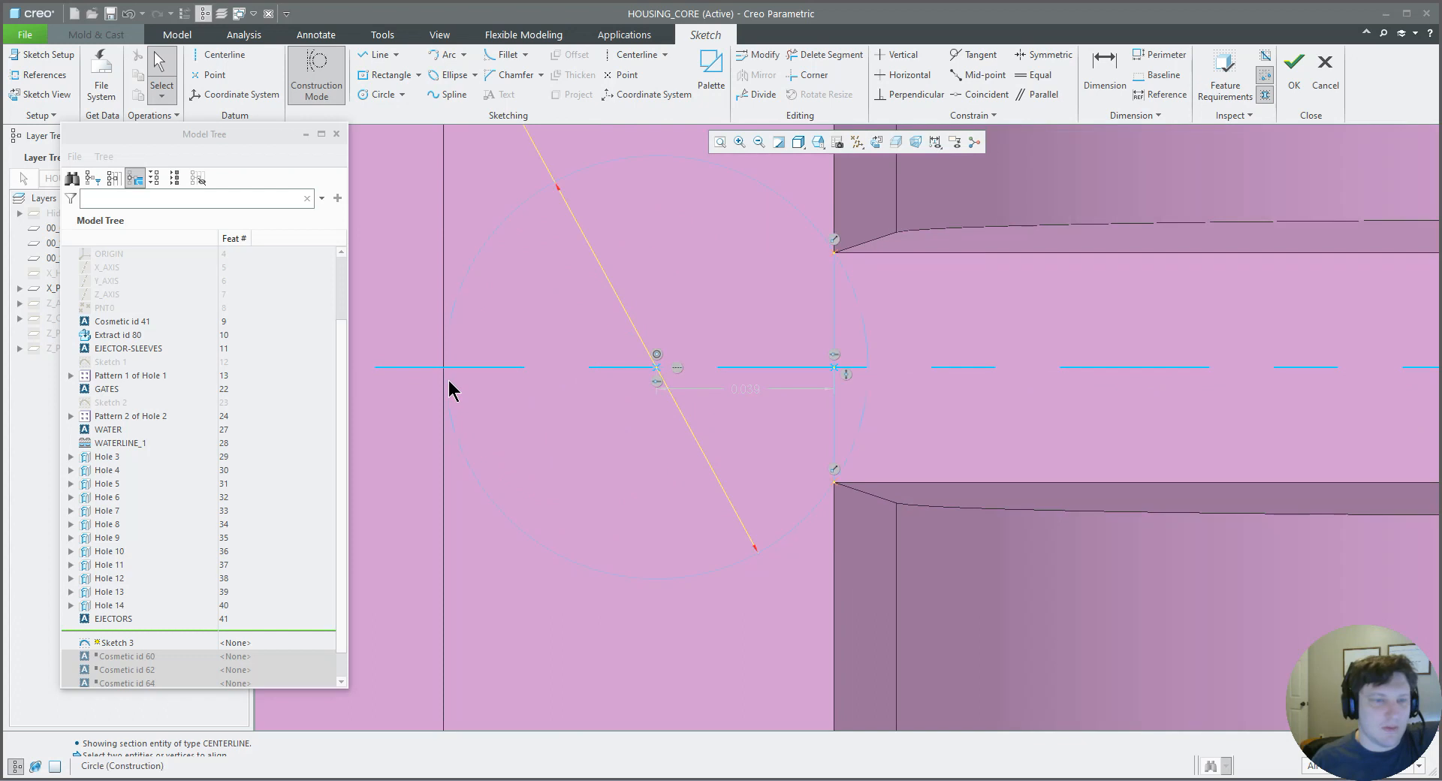
scroll(449, 389, down, 5)
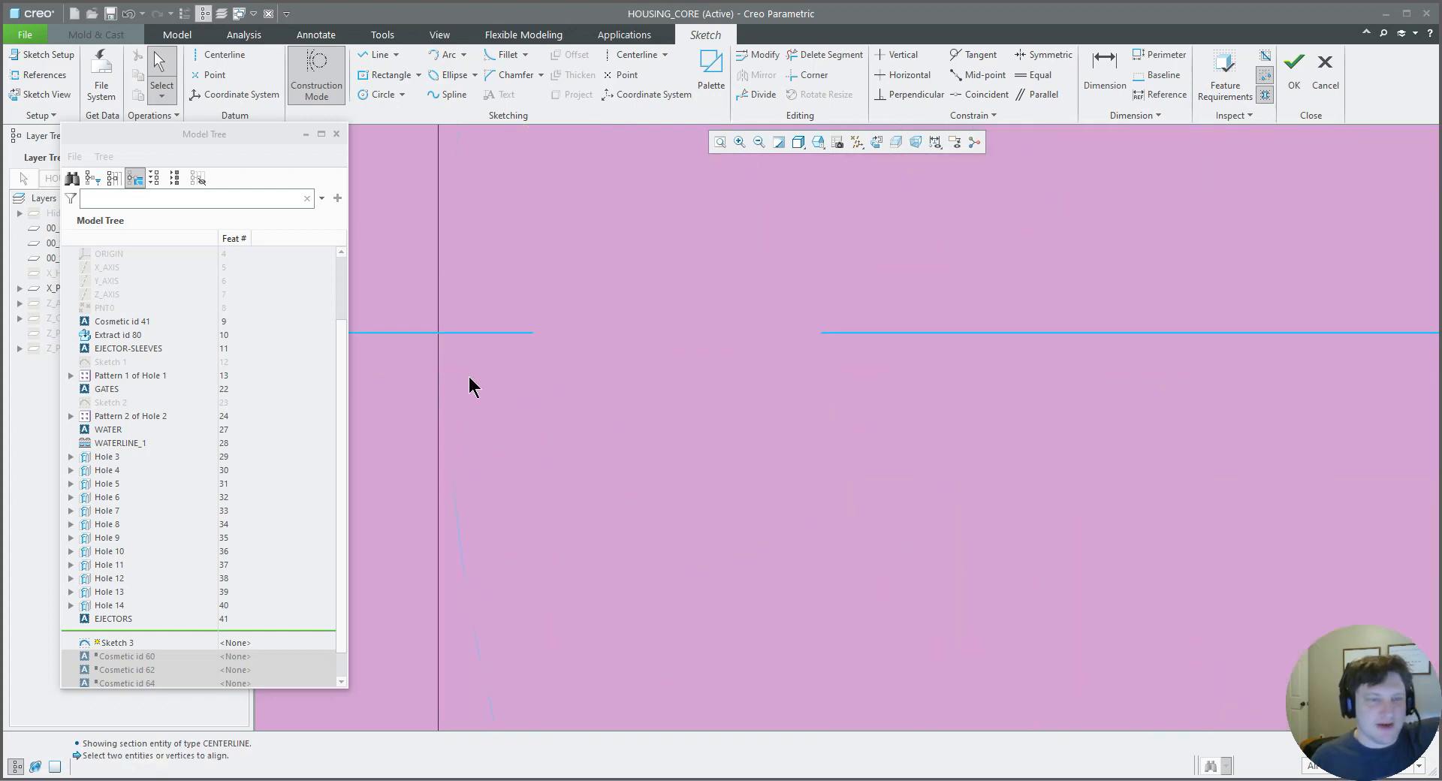
scroll(461, 443, up, 4)
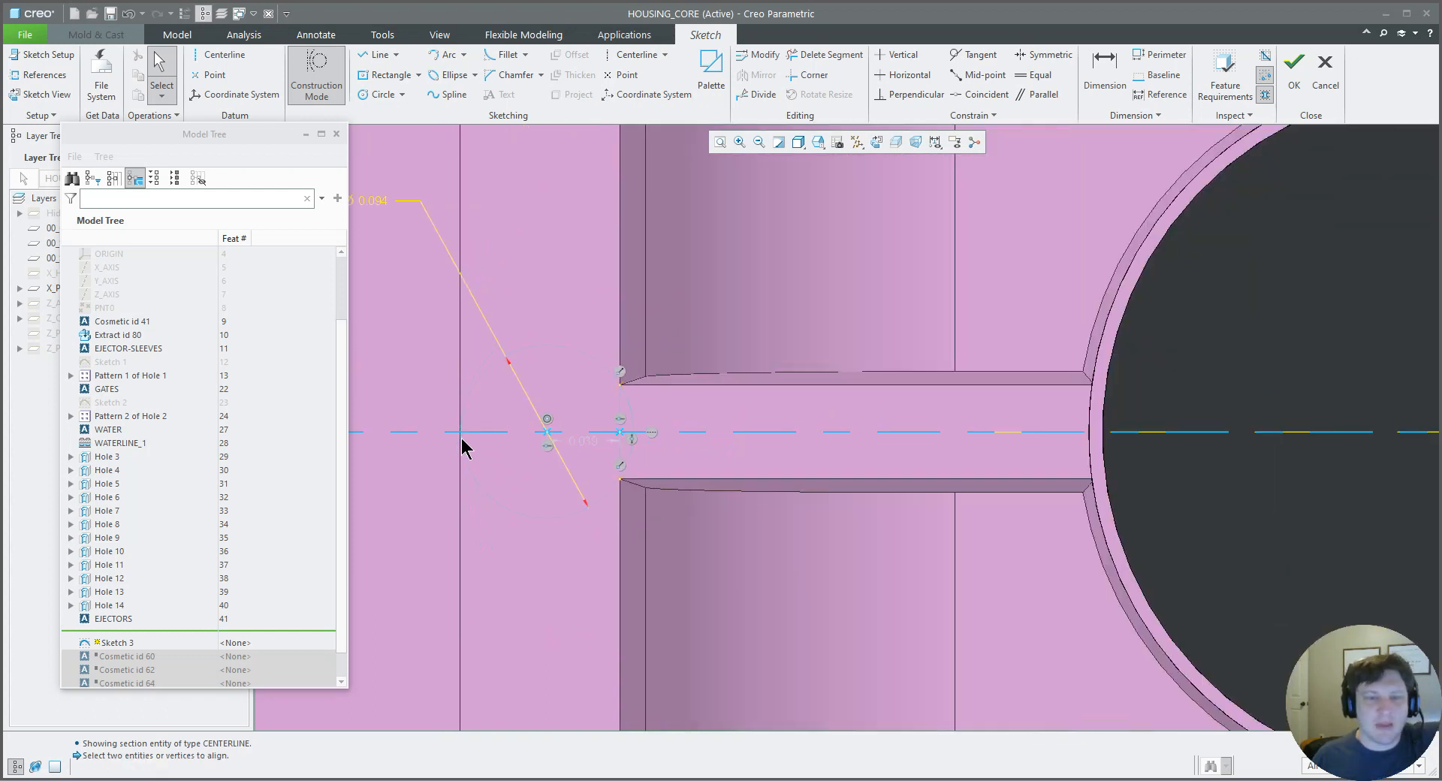
- Set the circle center's distance from the vertical construction line to 0.04 and check its fit against the rim edge
double_click(577, 443)
text(.04)
key(Return)
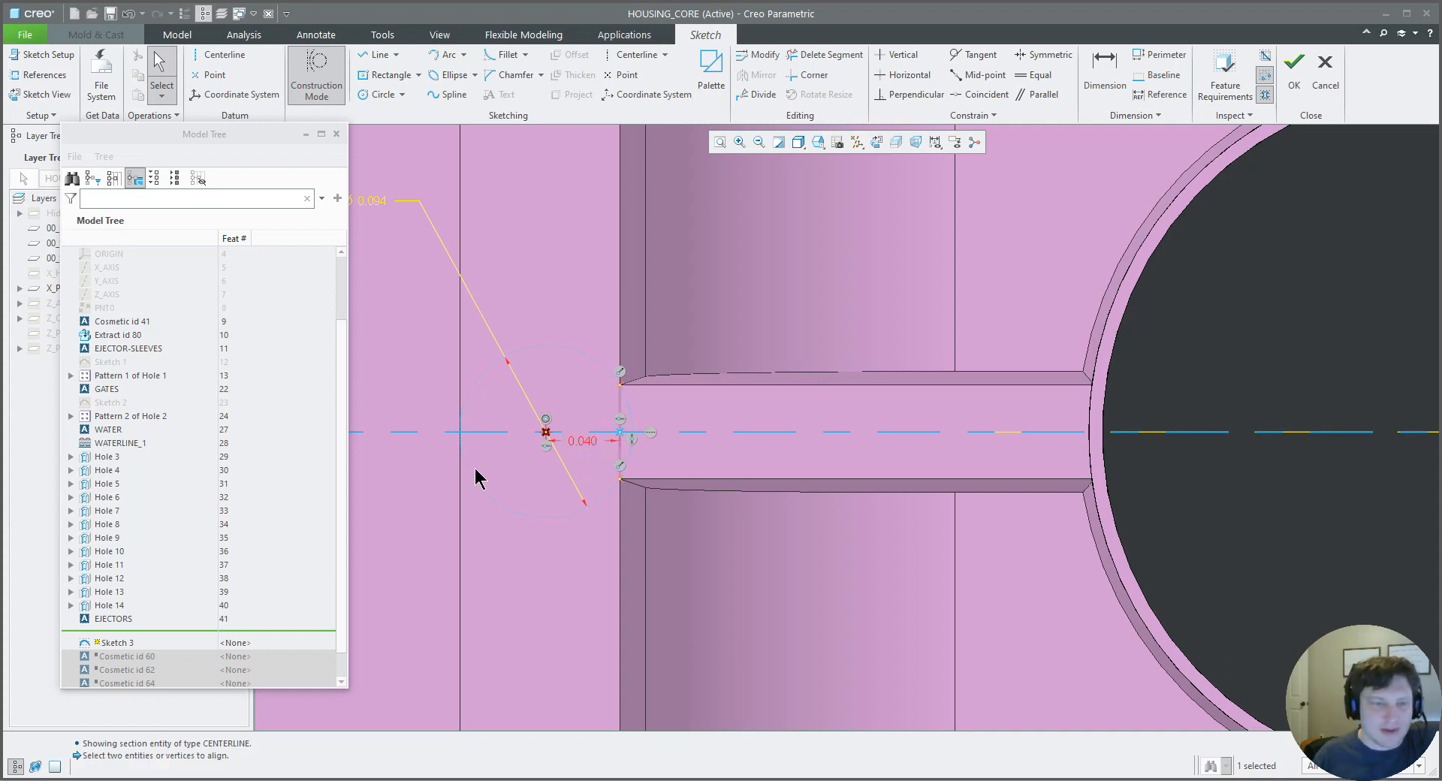
scroll(464, 451, down, 6)
scroll(403, 424, up, 8)
- Set the circle center's distance from the vertical construction line to 0.039 and check its clearance at the rim edge and pocket corners
text(0.039)
key(Return)
scroll(370, 428, down, 6)
scroll(480, 441, up, 5)
scroll(538, 438, down, 4)
scroll(503, 454, up, 4)
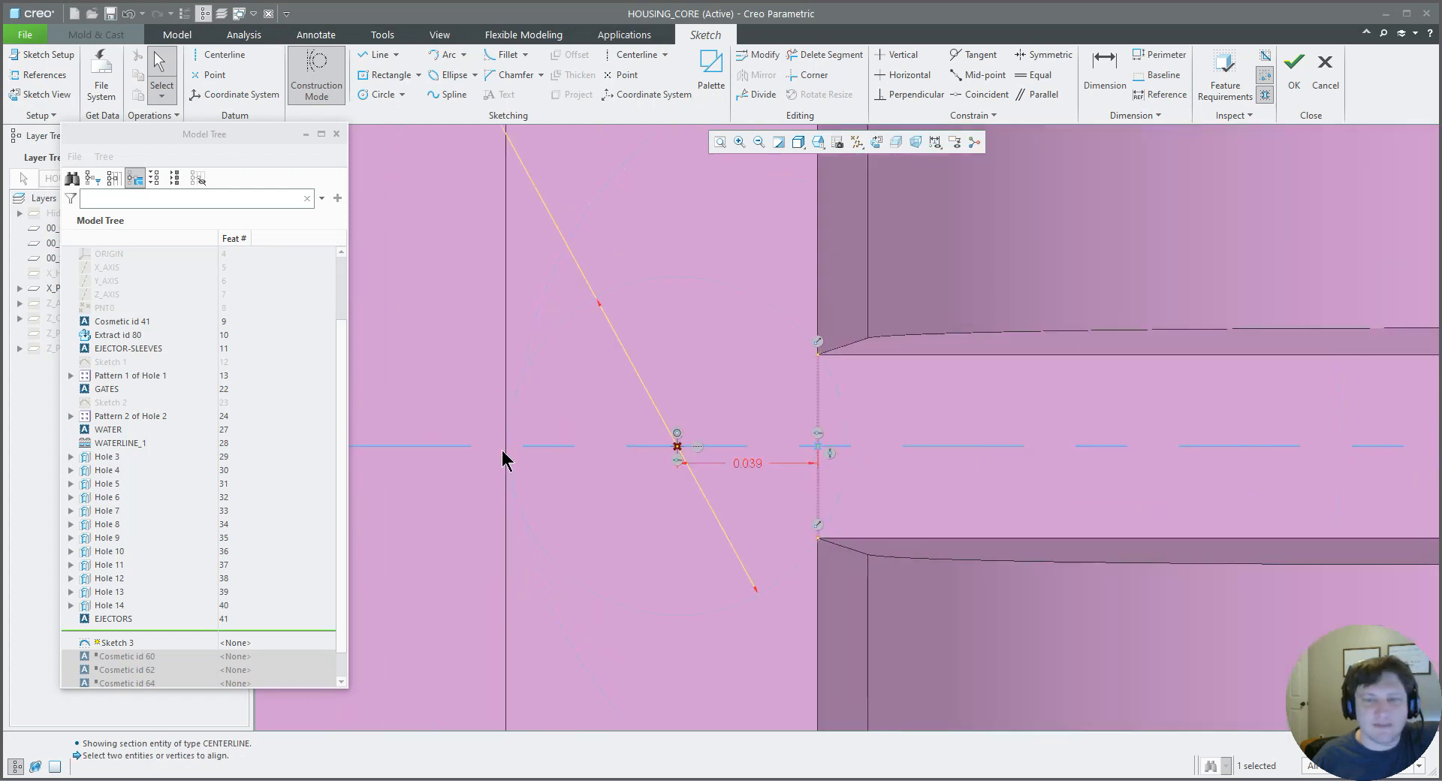
scroll(766, 392, down, 8)
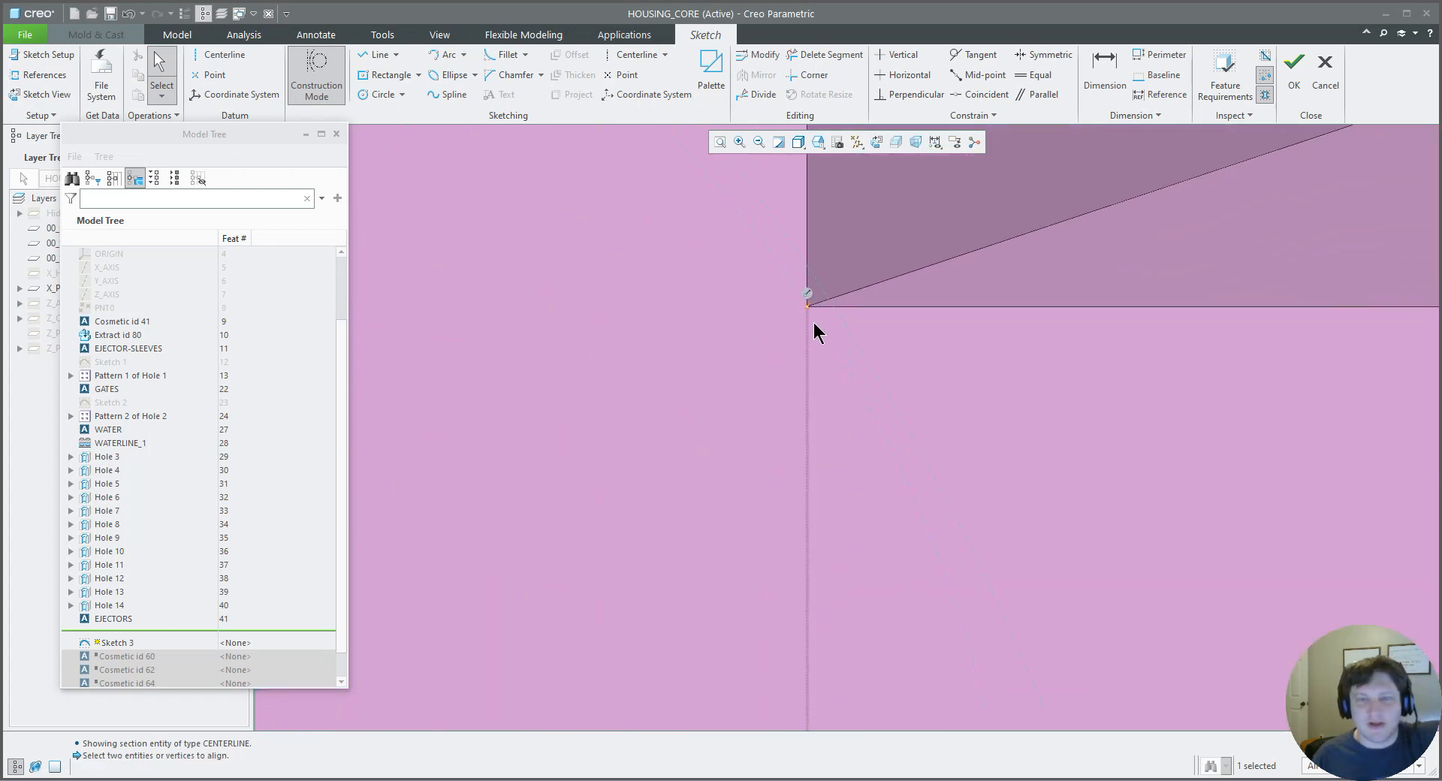
scroll(780, 345, up, 6)
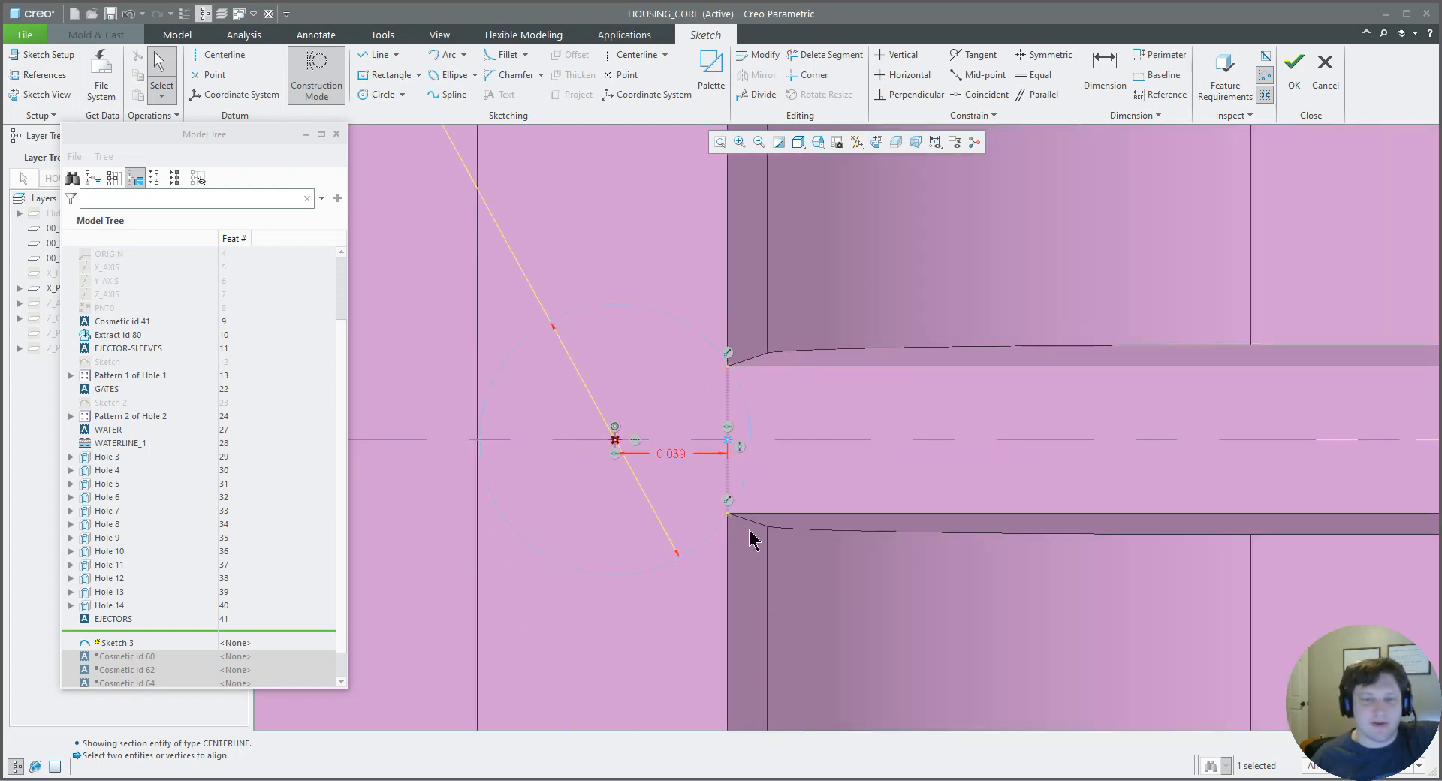
scroll(744, 530, down, 8)
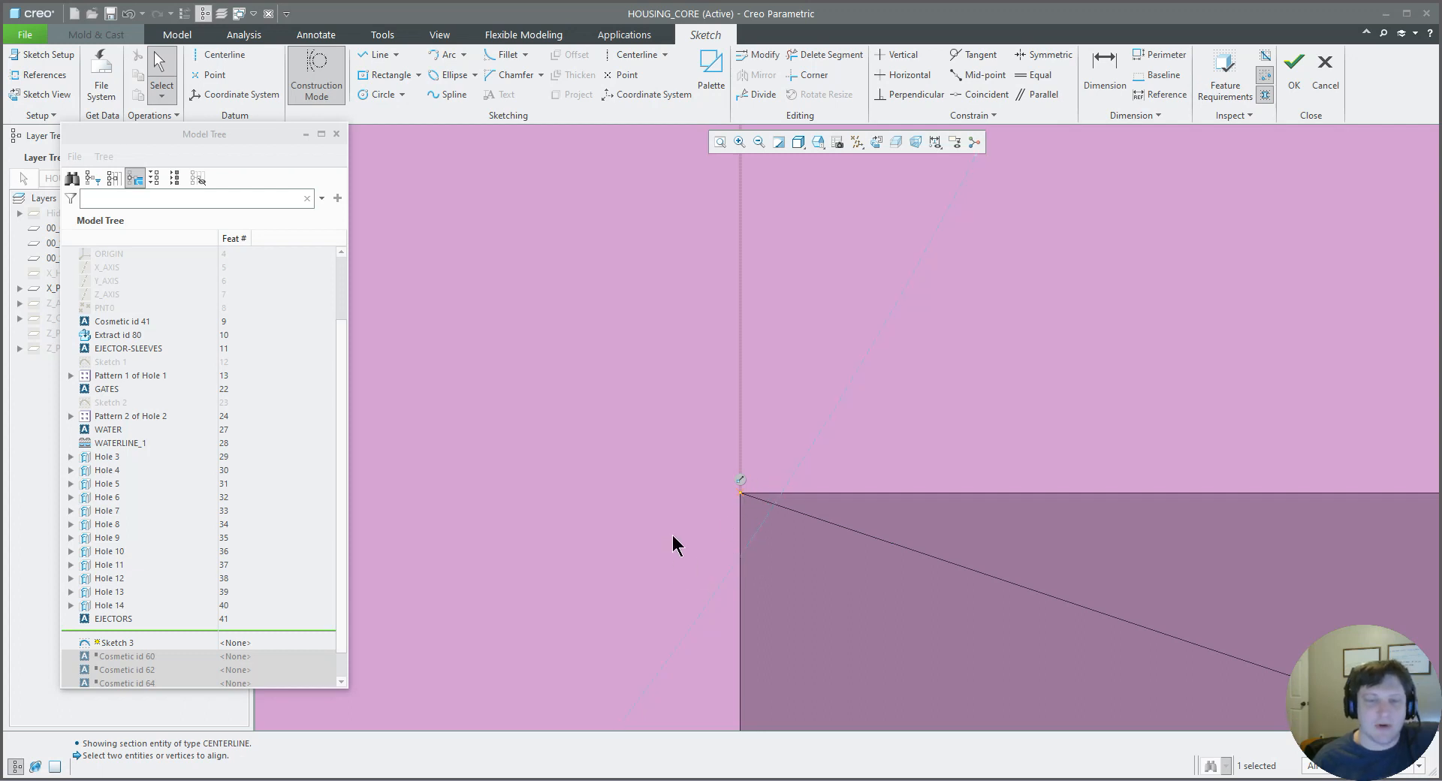
scroll(673, 535, down, 8)
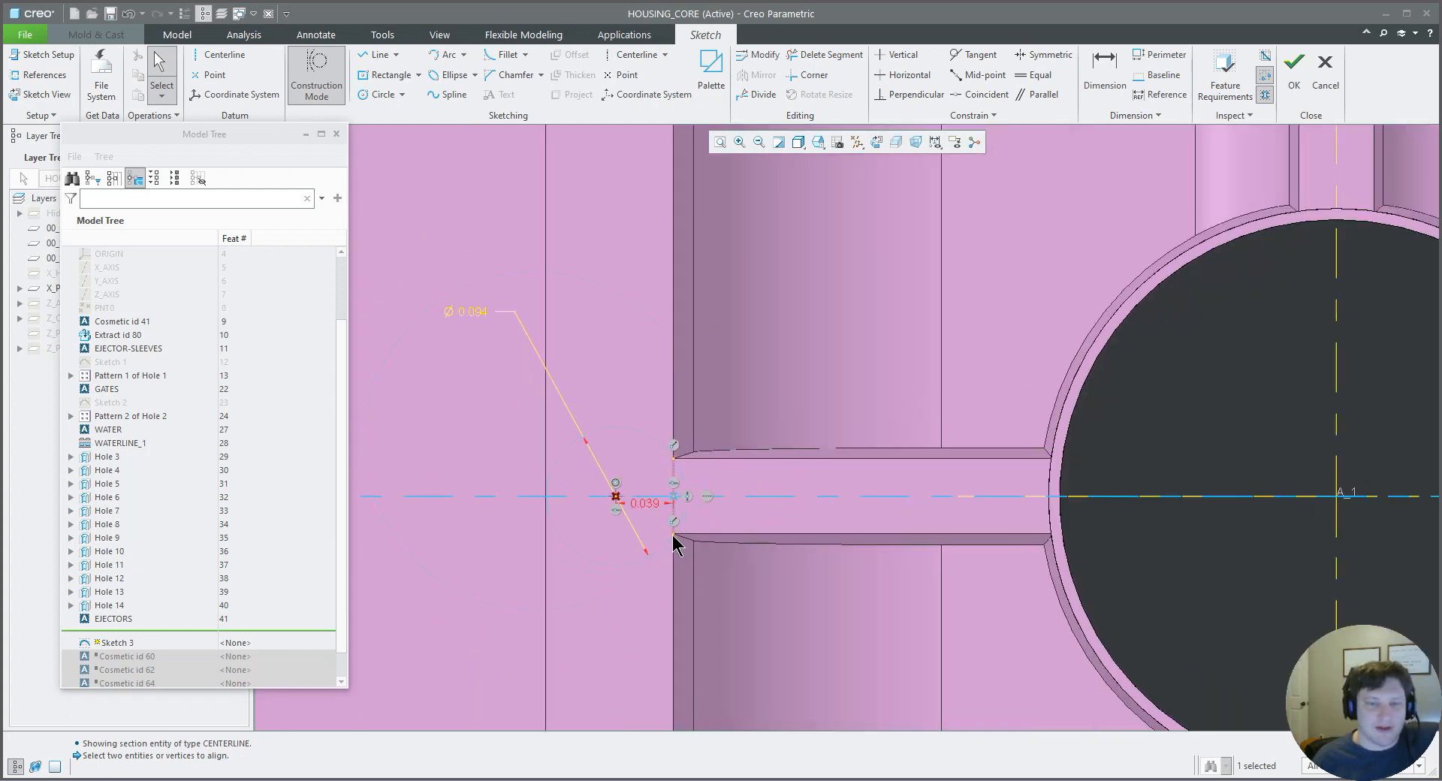
- Dimension the point at the rib end beyond hole A_4 horizontally from the upper pocket corner, and set it to 0.04
scroll(673, 535, up, 10)
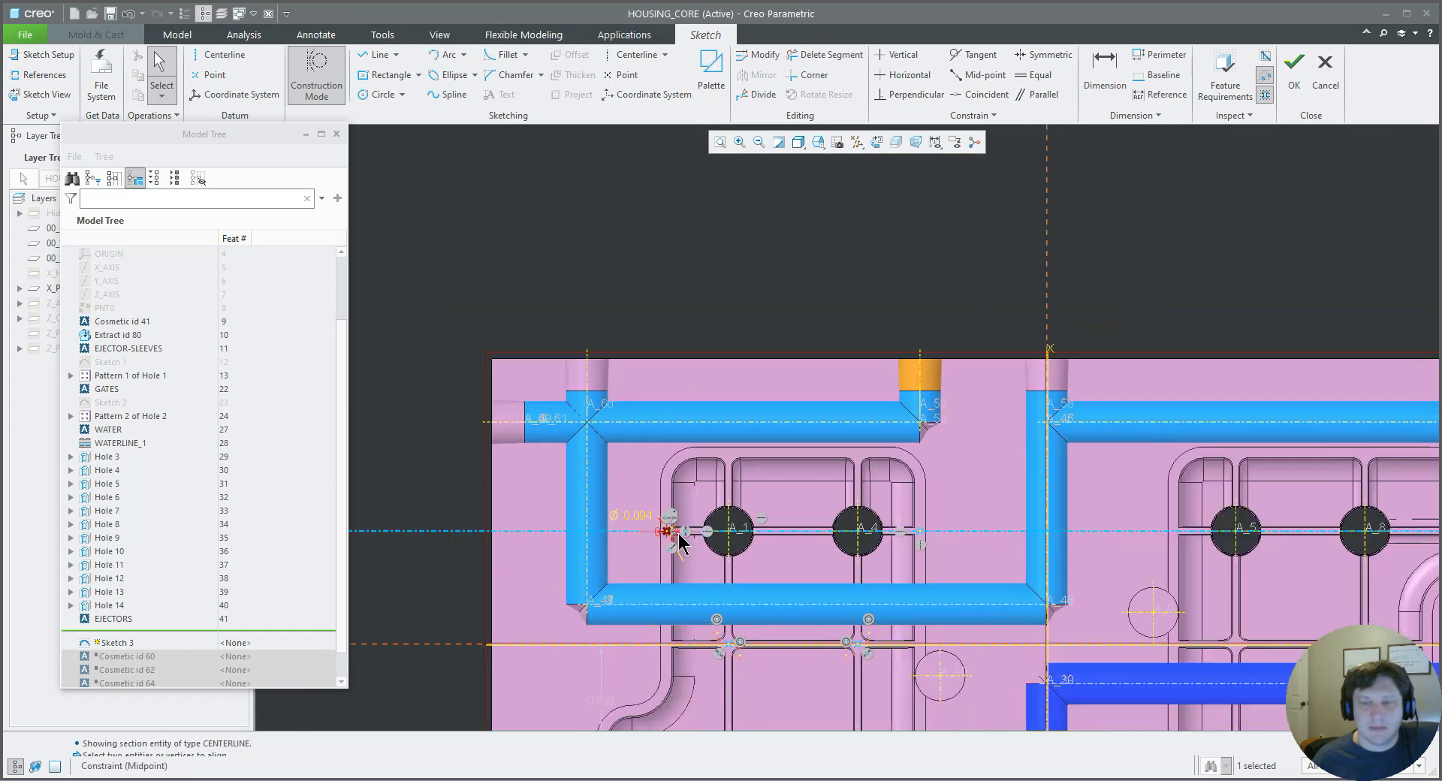
scroll(678, 534, down, 8)
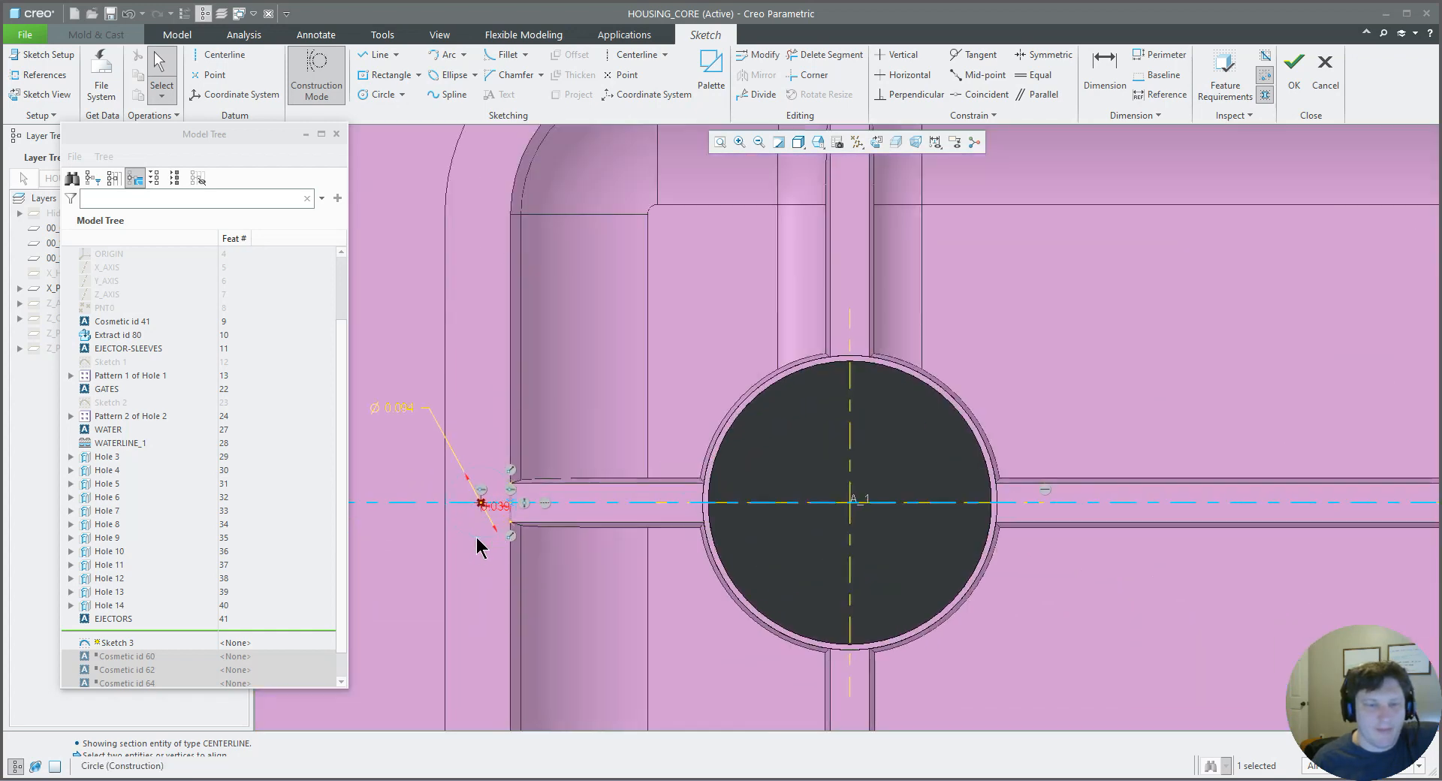
scroll(477, 538, down, 4)
scroll(464, 560, up, 8)
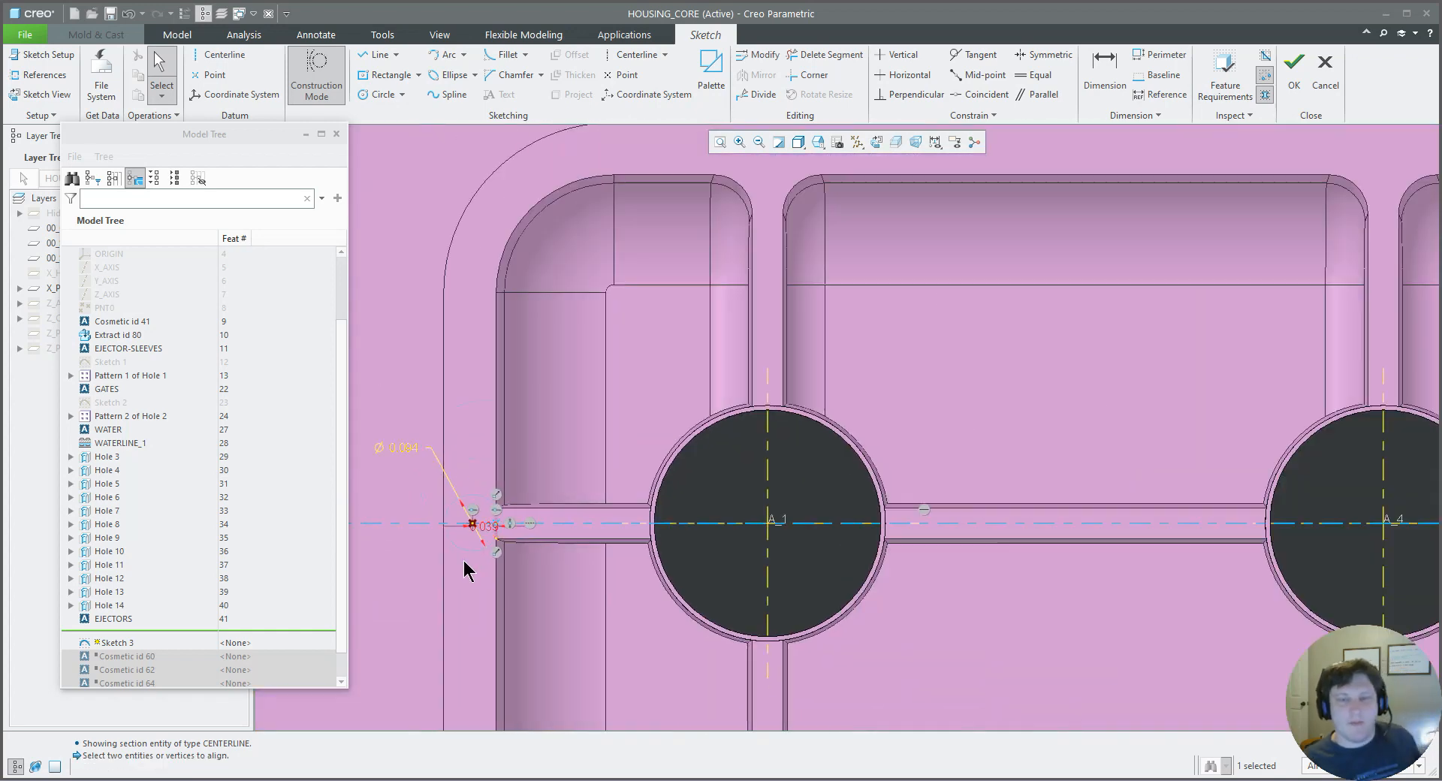
scroll(860, 557, down, 8)
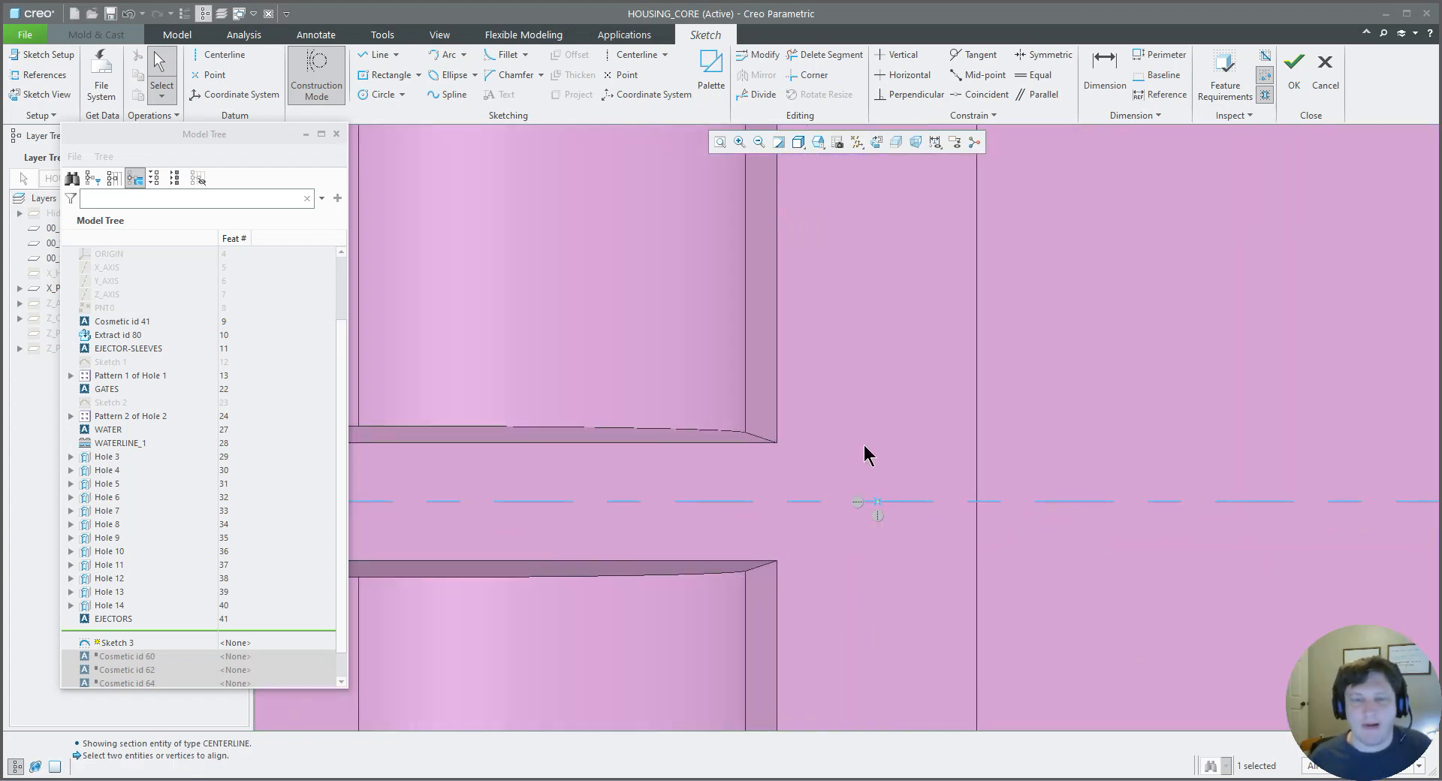
click(1105, 73)
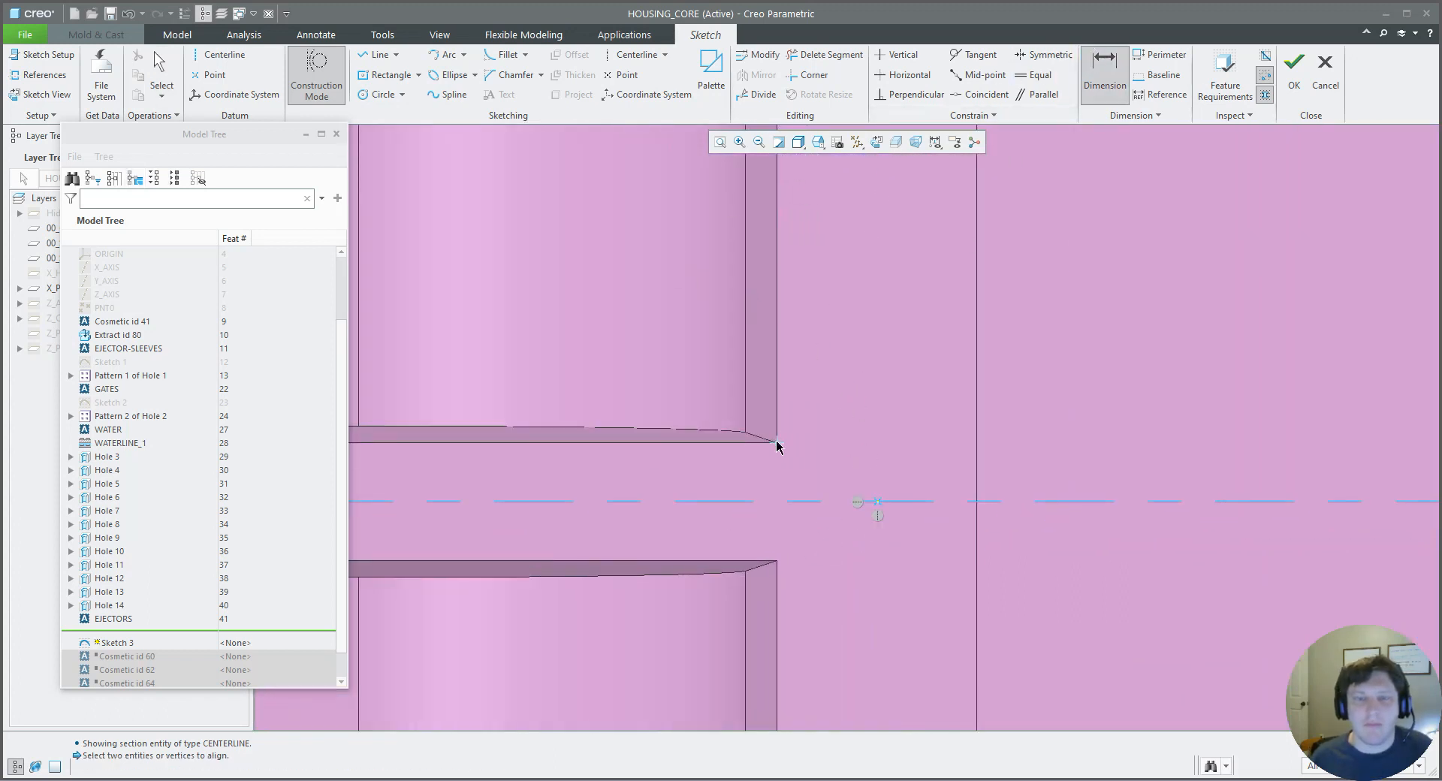
click(879, 502)
middle_click(812, 557)
text(.04)
key(Return)
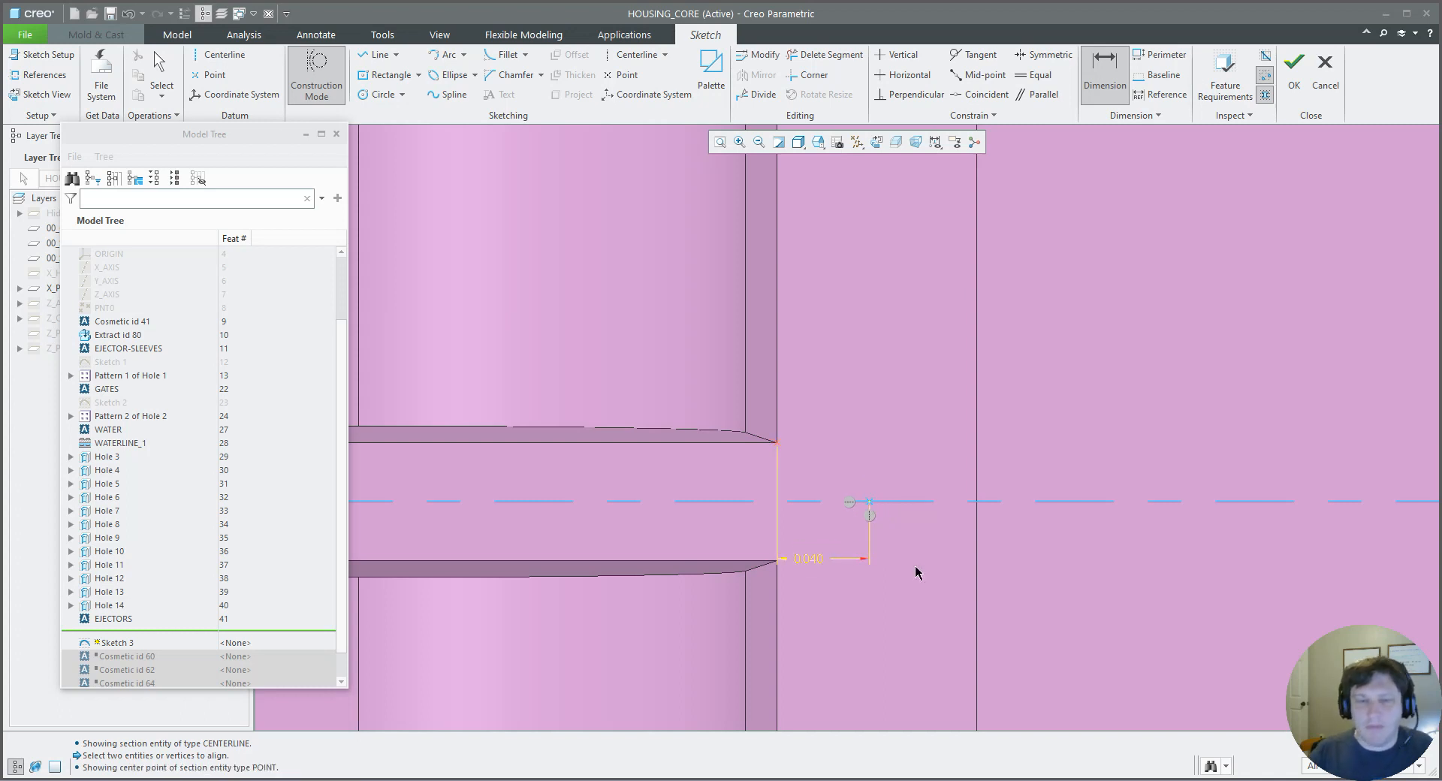
- Dimension the point at the rib end beside hole A_2 horizontally from the lower pocket's corner arc end, and set it to 0.08
scroll(840, 620, up, 2)
scroll(841, 622, up, 8)
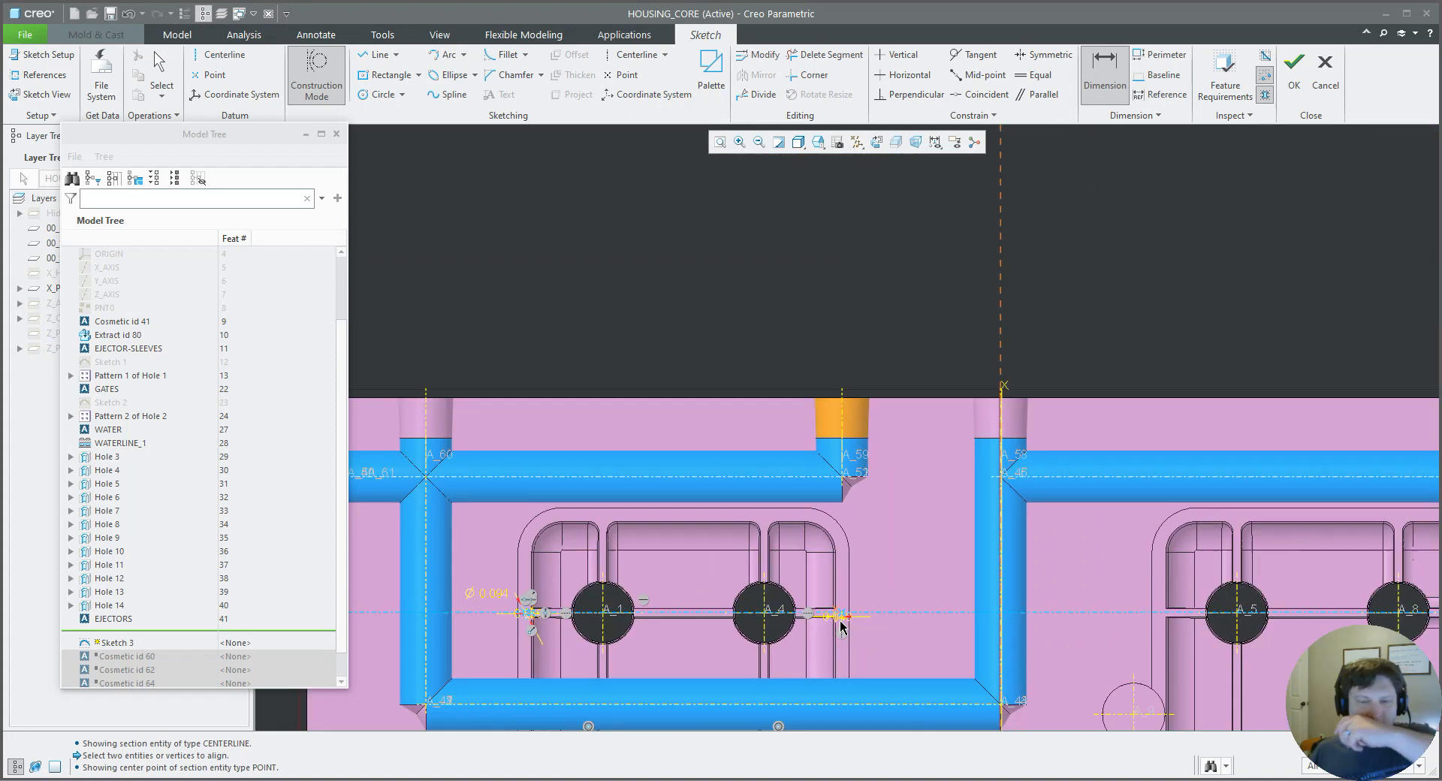
scroll(832, 633, up, 1)
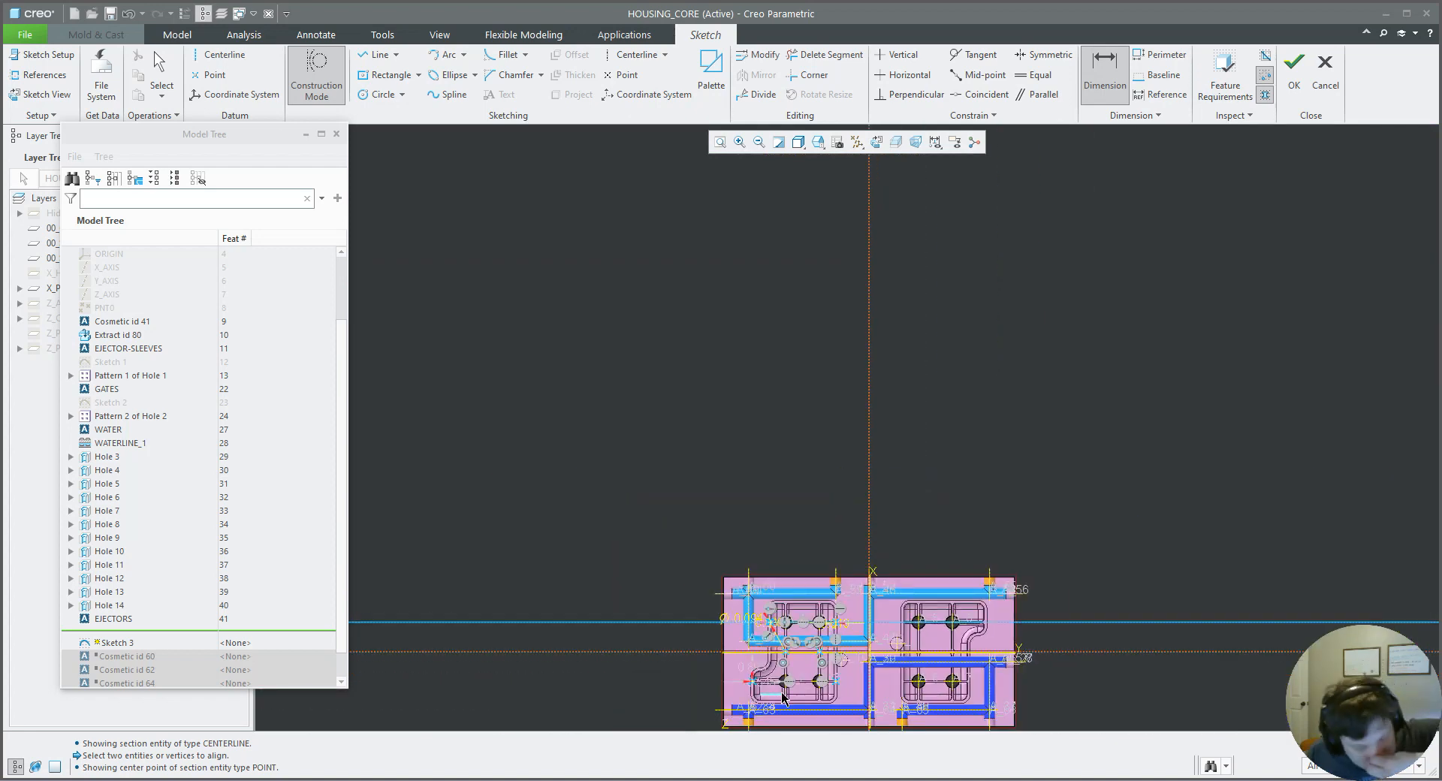
scroll(789, 669, down, 5)
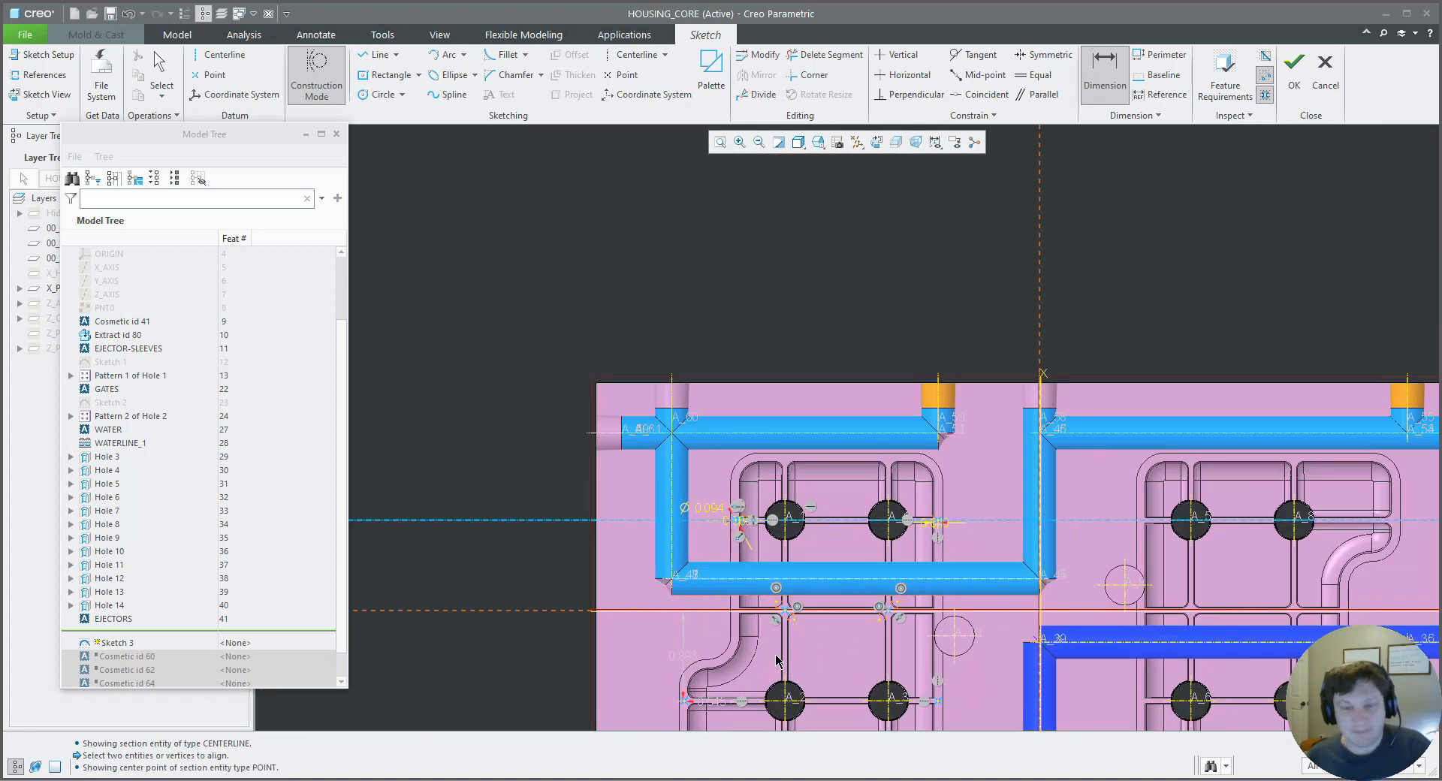
scroll(779, 663, up, 2)
scroll(705, 665, down, 8)
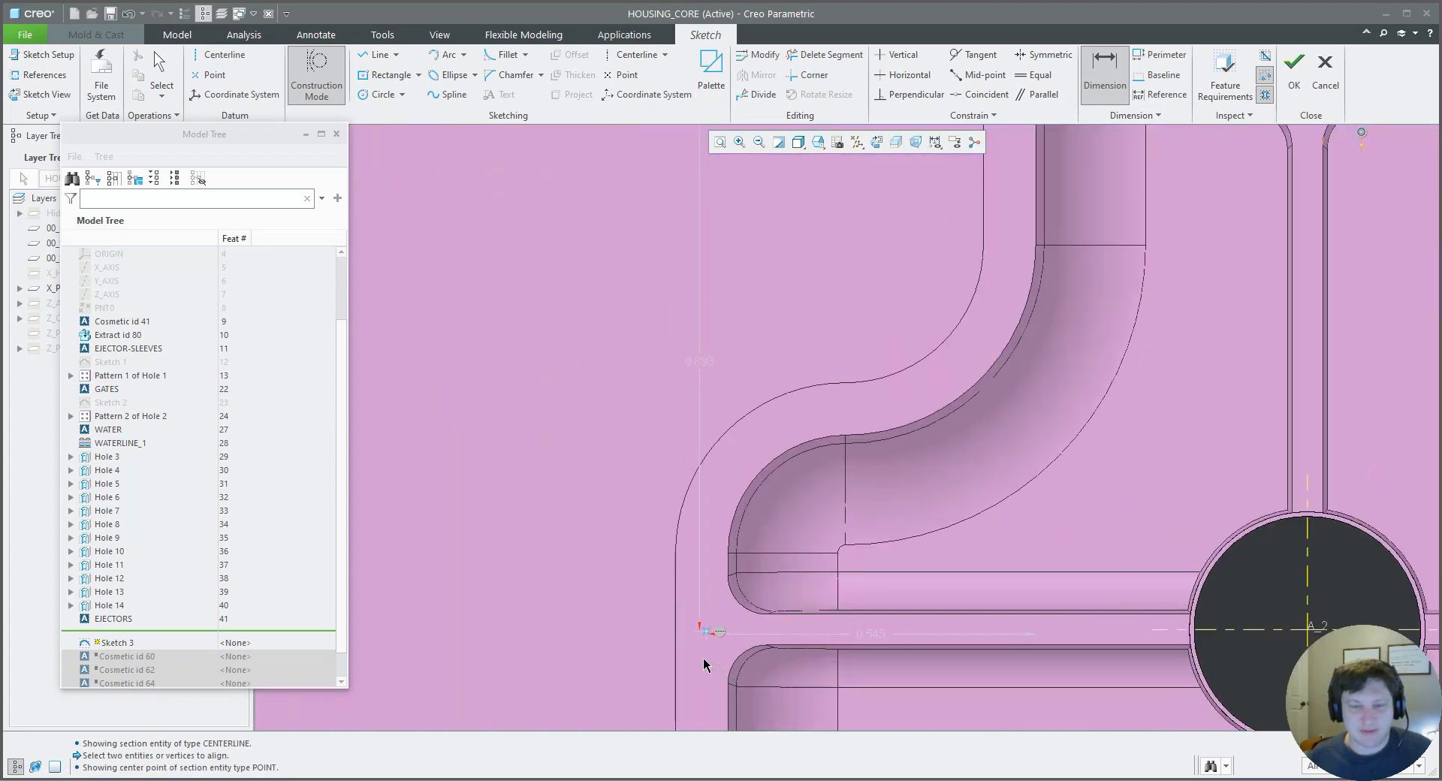
scroll(704, 665, down, 3)
click(710, 606)
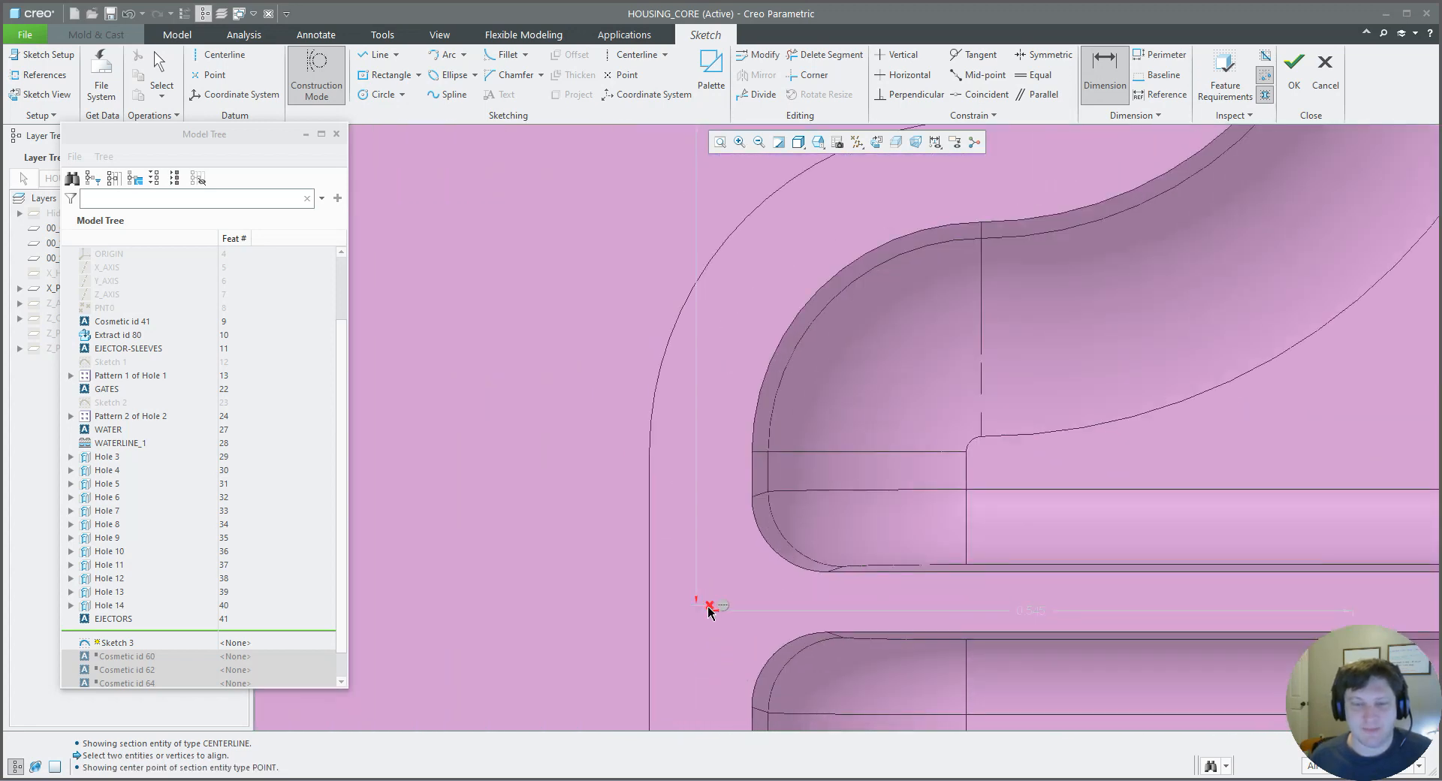
click(816, 638)
middle_click(791, 650)
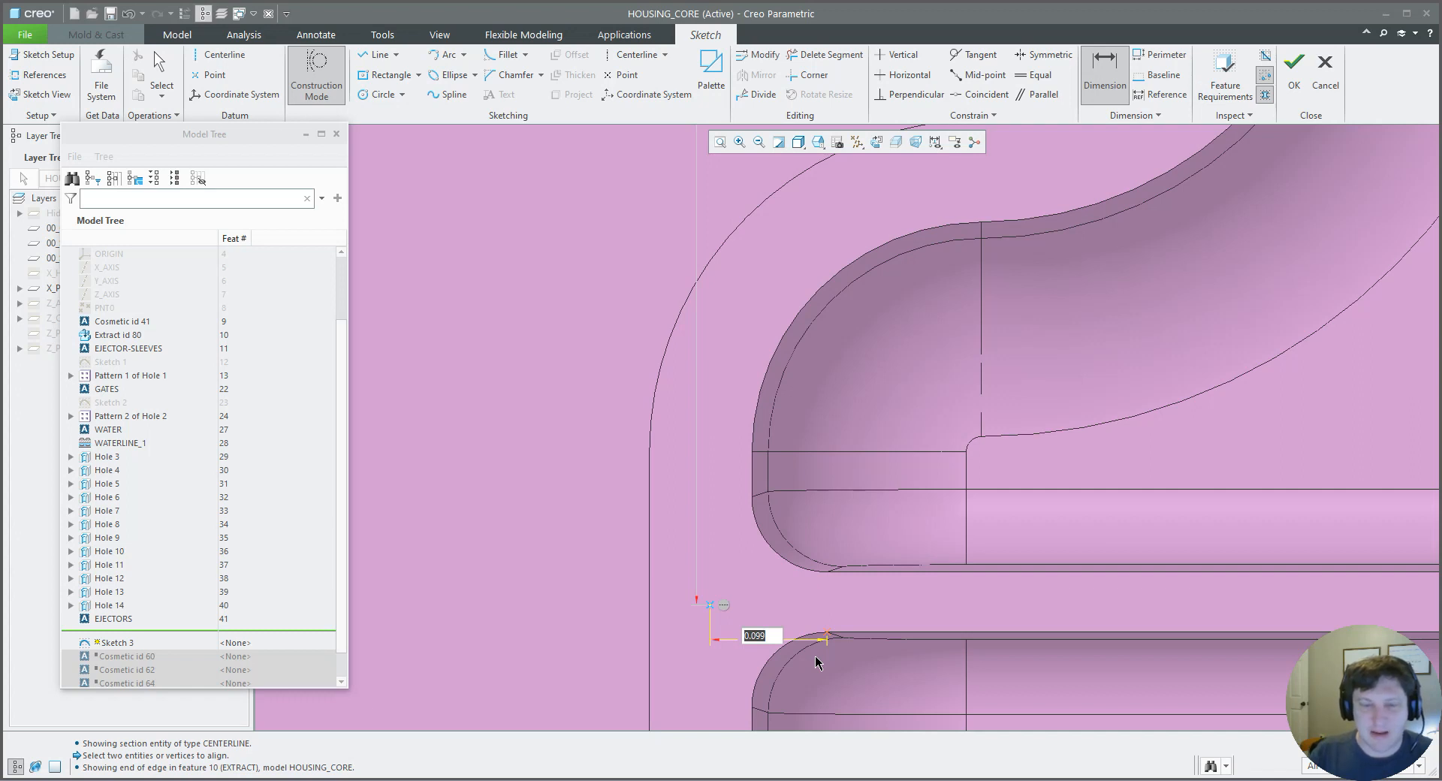
key(Return)
- Dimension the same point vertically from the upper pocket's edge, and dimension the rib width between the upper and lower pocket edges
click(734, 605)
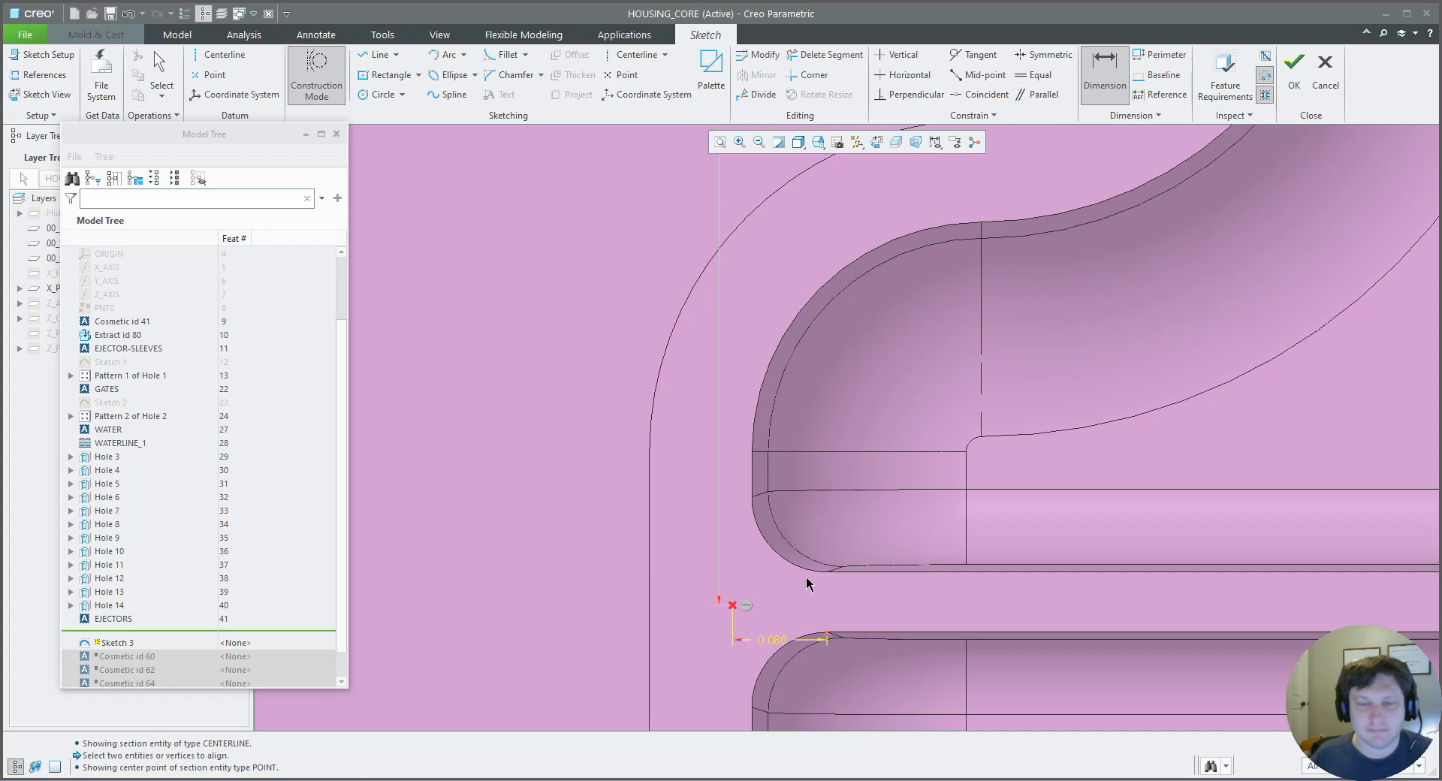
middle_click(723, 592)
key(Return)
click(829, 574)
click(835, 633)
middle_click(857, 605)
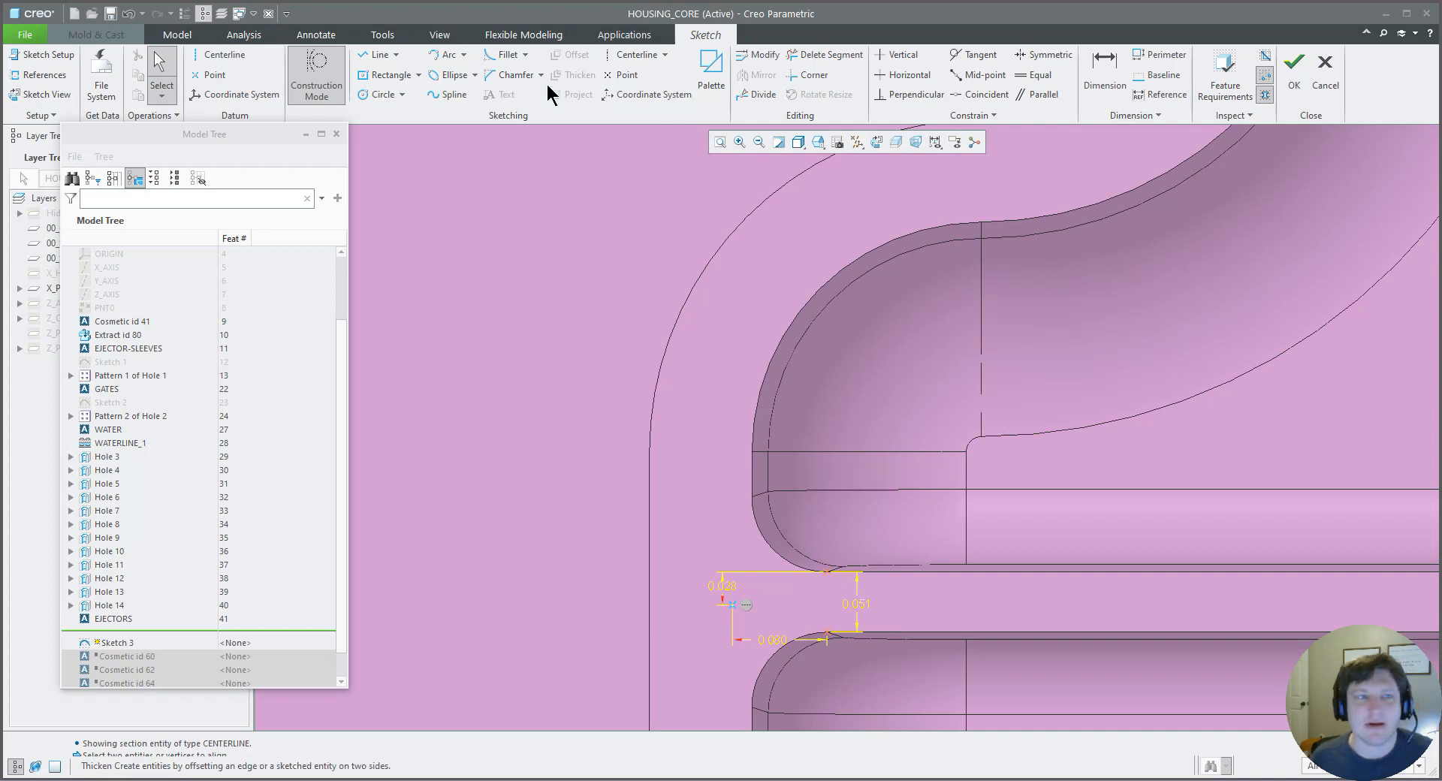
- Sketch a construction line across the rib between the two pocket corner arc ends, and a horizontal centerline through its midpoint
click(378, 55)
click(828, 573)
click(845, 618)
middle_click(869, 598)
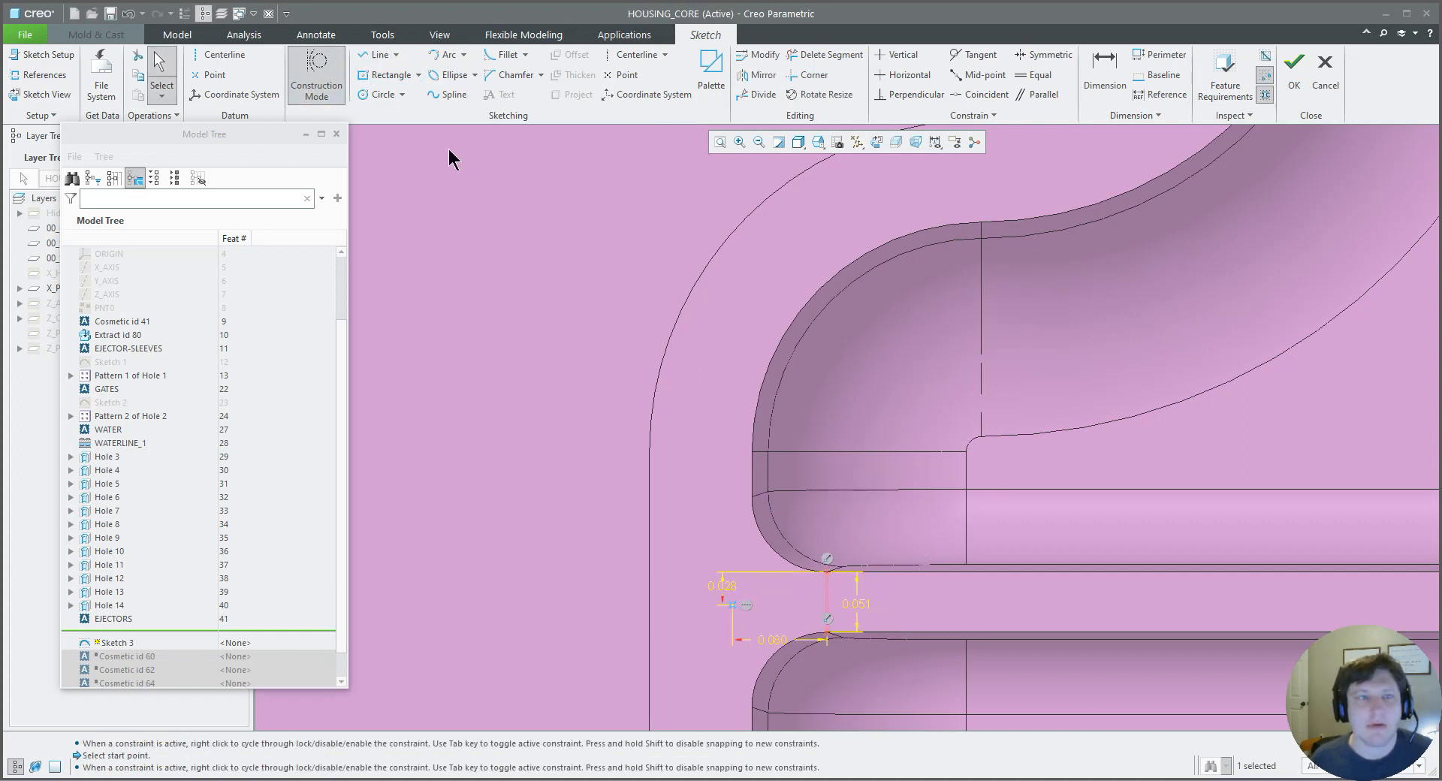
click(633, 55)
click(828, 603)
click(909, 602)
middle_click(863, 582)
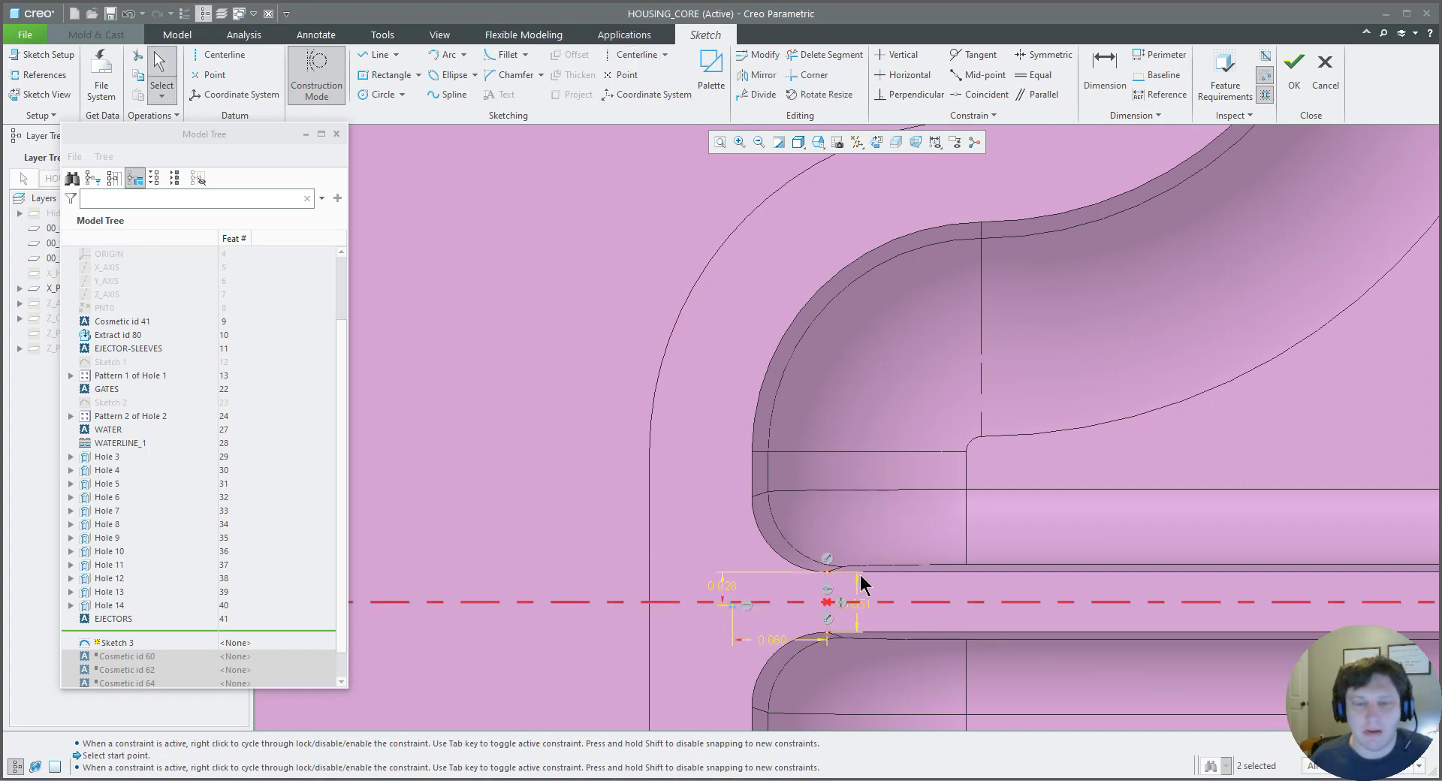
- Make the point at the rib end beside hole A_2 coincident with the new centerline, deleting the conflicting 0.028 vertical dimension
click(983, 95)
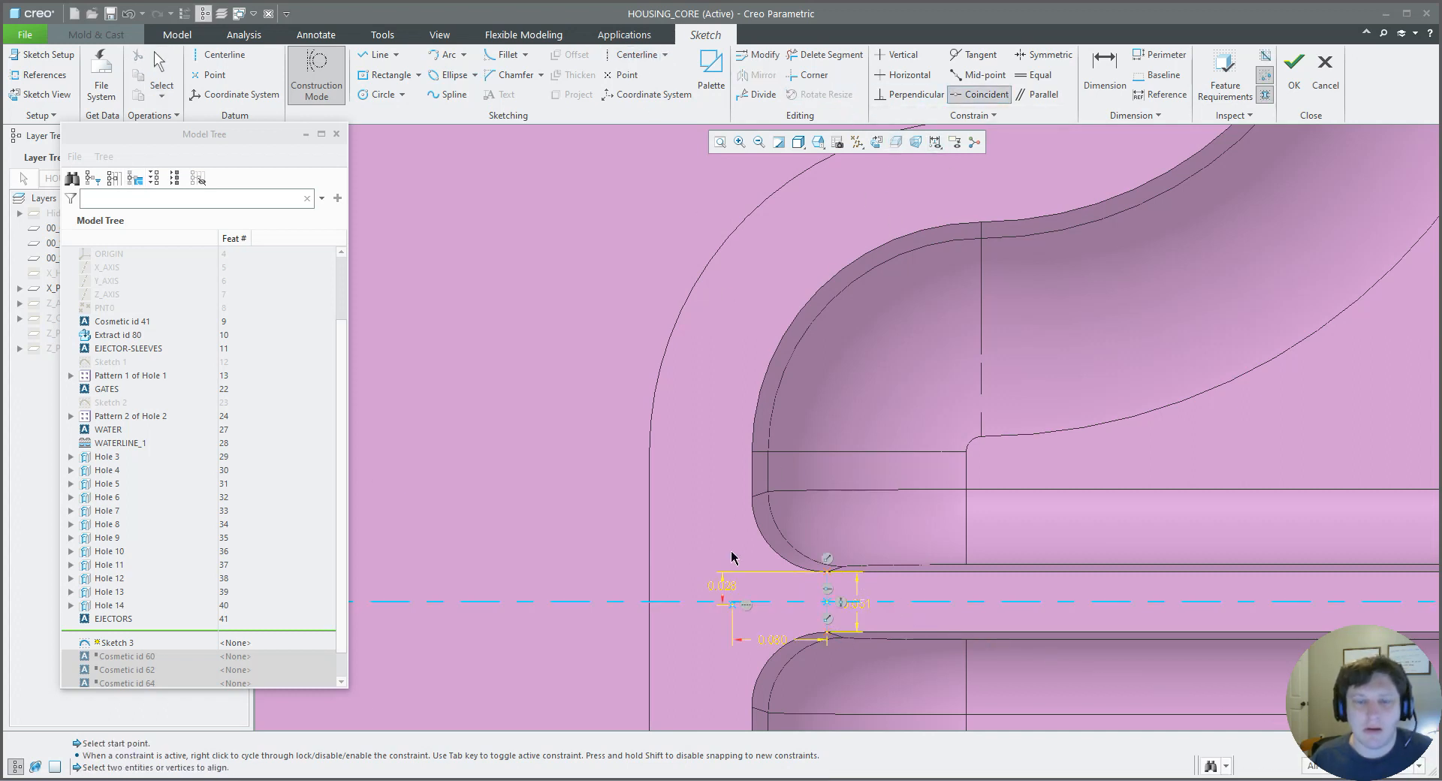
click(734, 605)
click(736, 600)
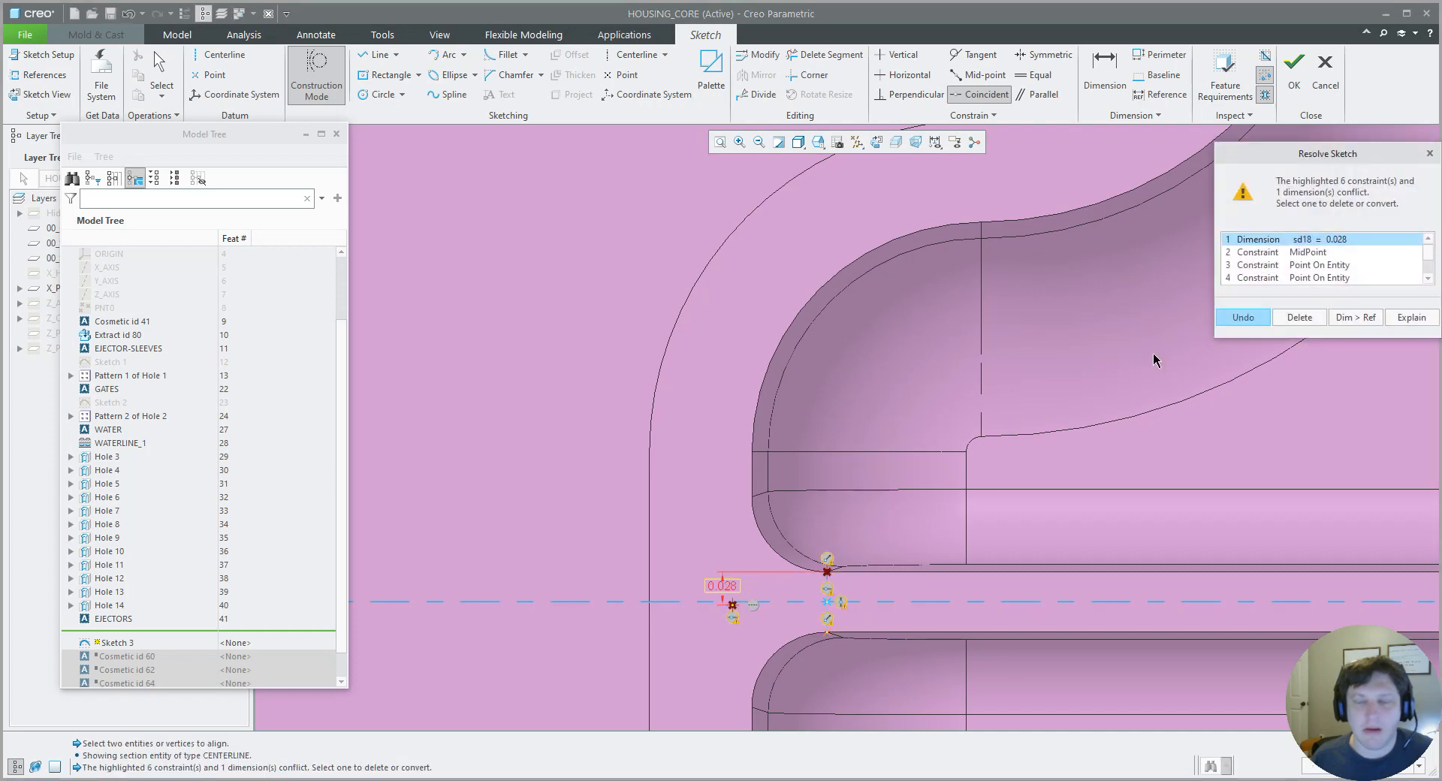
click(1297, 318)
scroll(872, 499, down, 3)
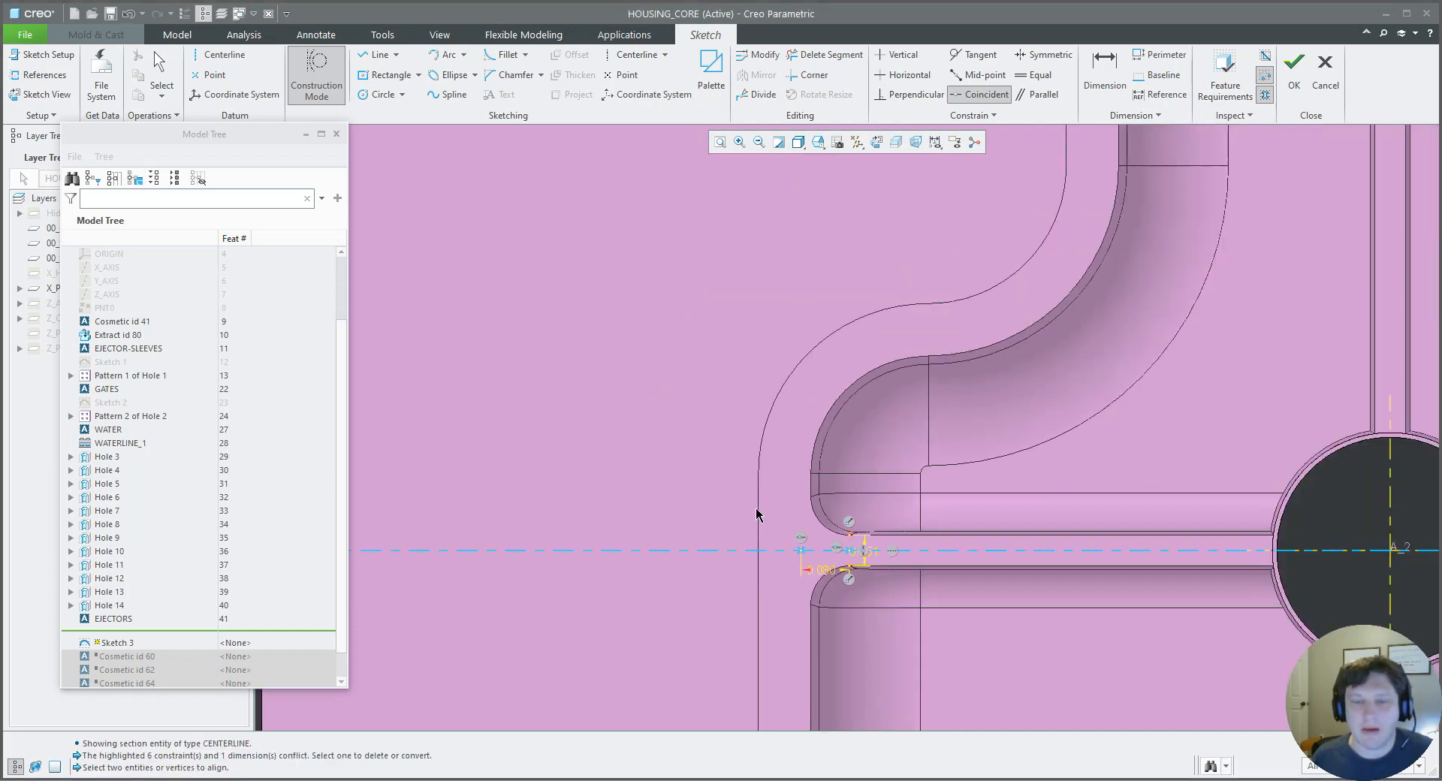
- Try to dimension the point at the rib end beyond hole A_3 horizontally from the upper pocket corner
scroll(767, 515, up, 7)
scroll(1076, 521, down, 9)
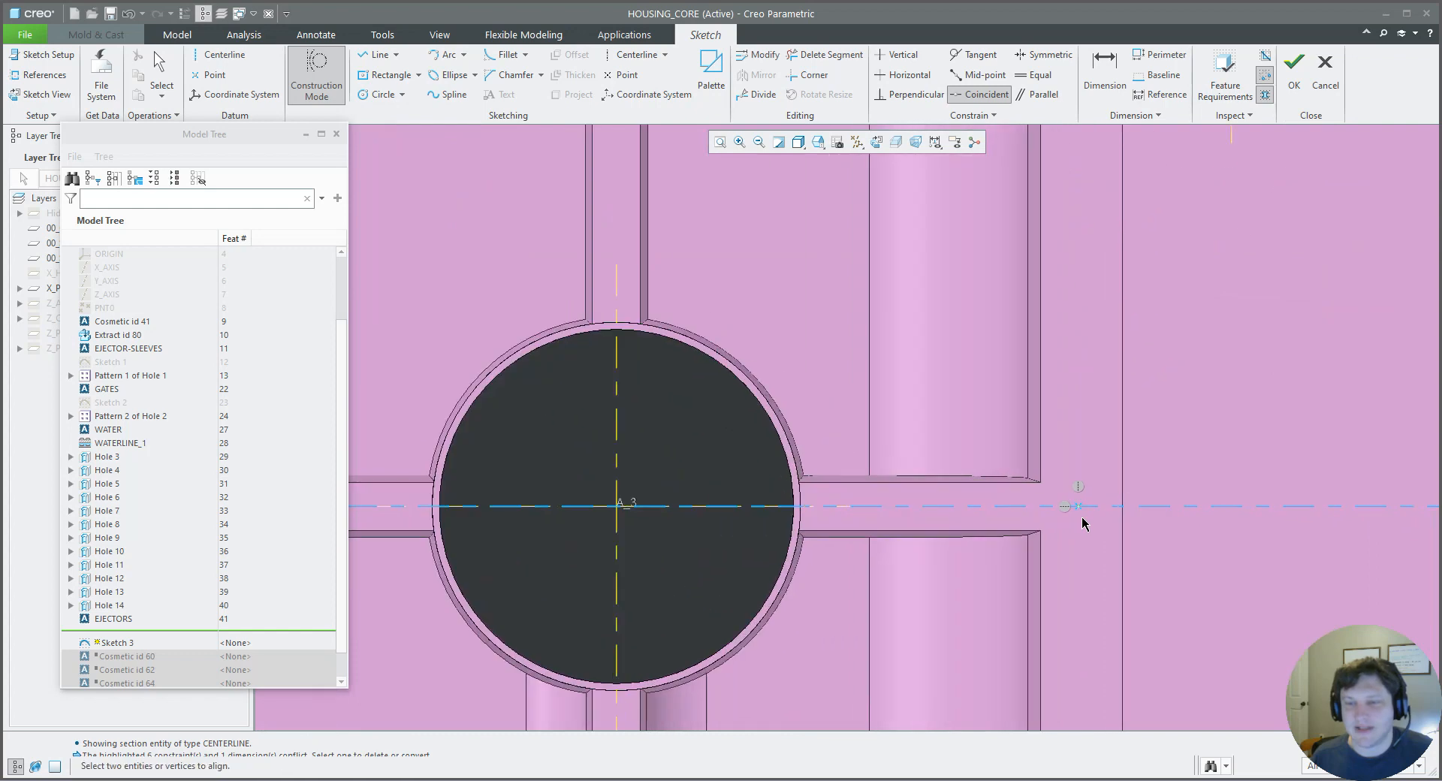
scroll(1083, 523, down, 2)
click(1104, 69)
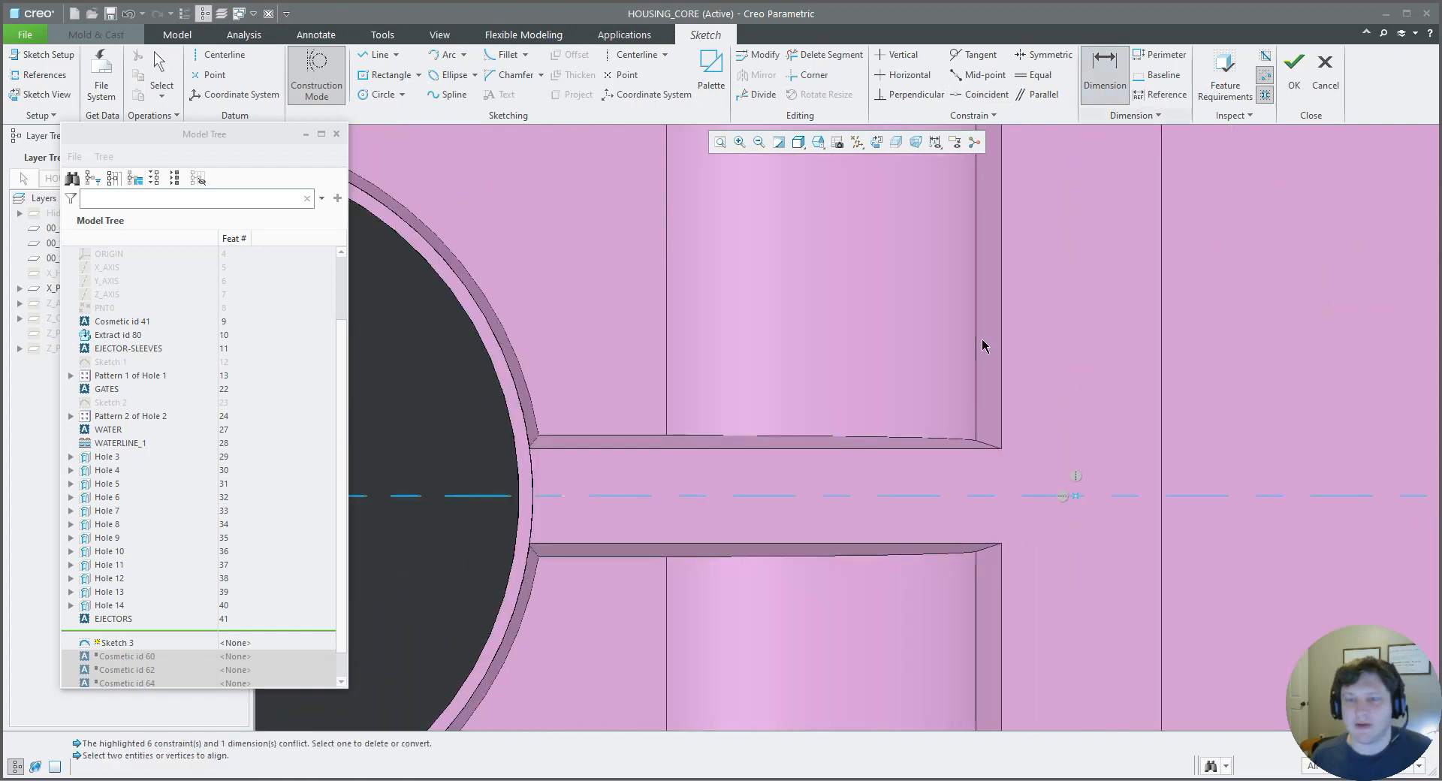
scroll(857, 448, up, 9)
scroll(628, 473, down, 3)
scroll(628, 473, down, 3)
scroll(583, 453, up, 5)
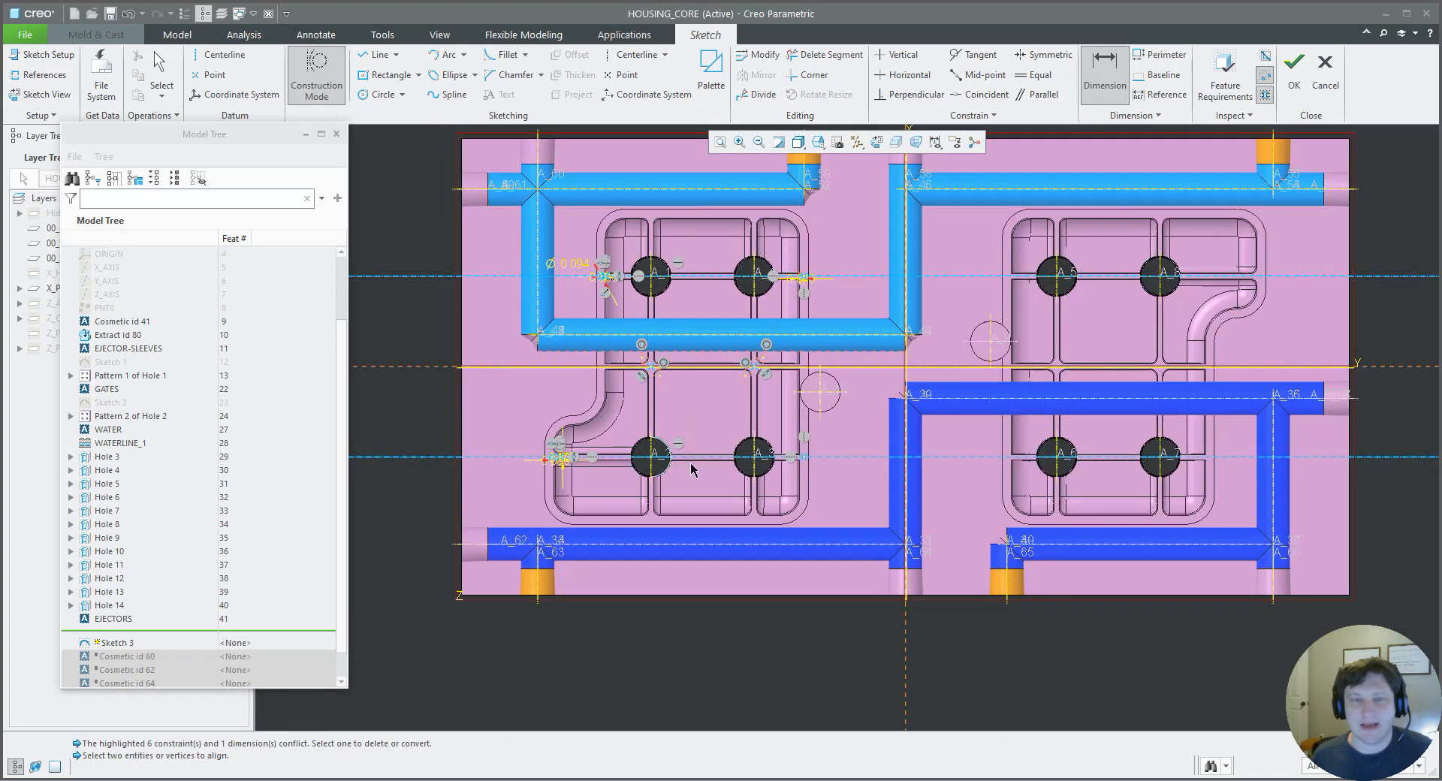
scroll(788, 454, down, 5)
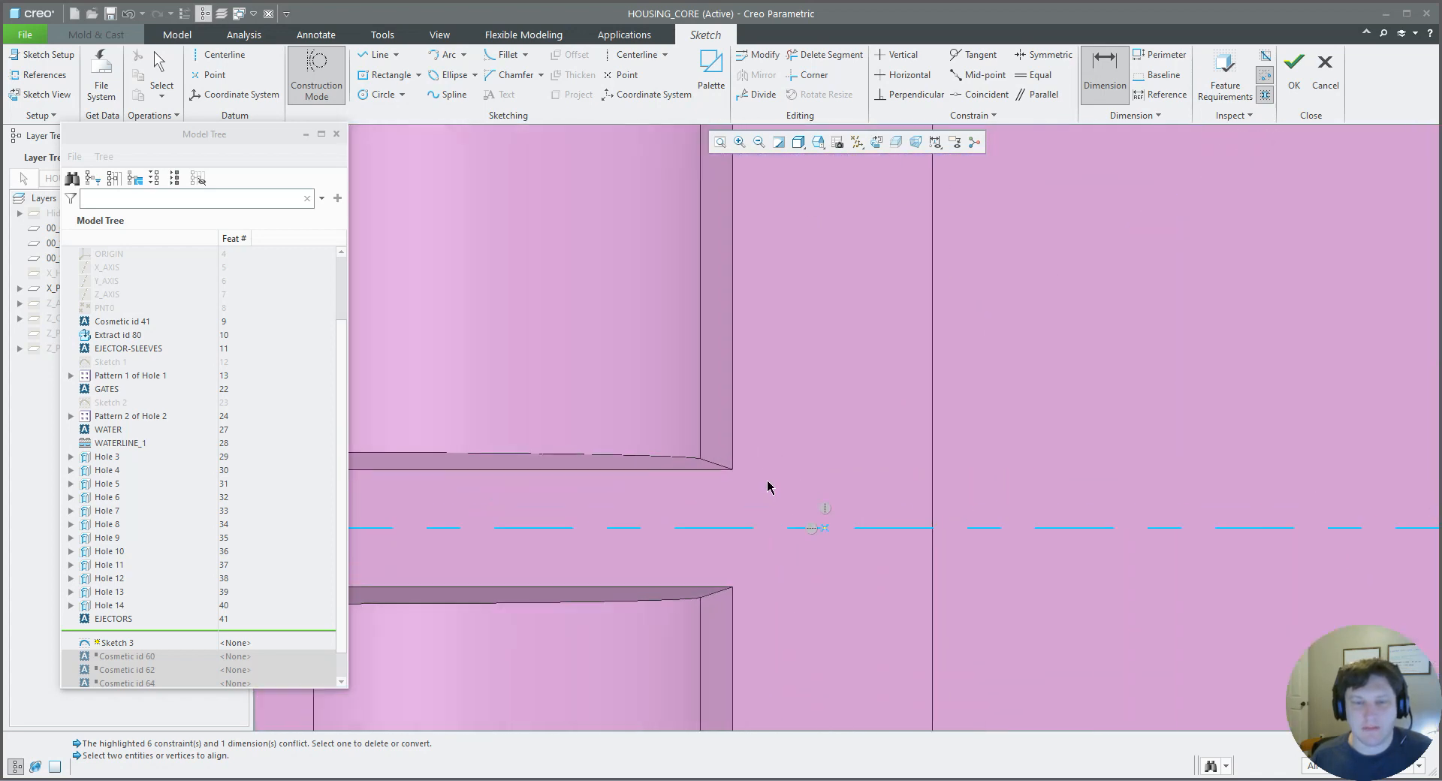
click(824, 528)
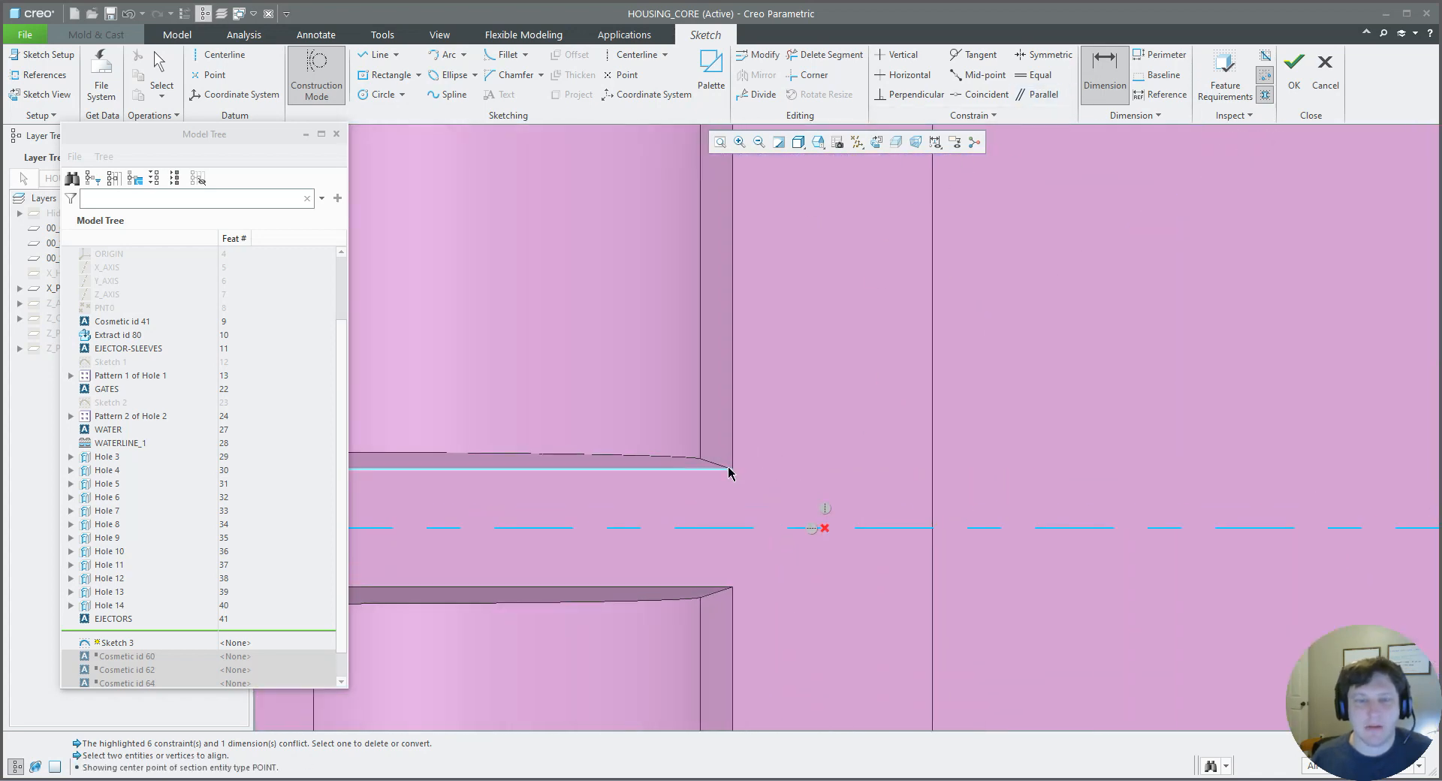
click(732, 470)
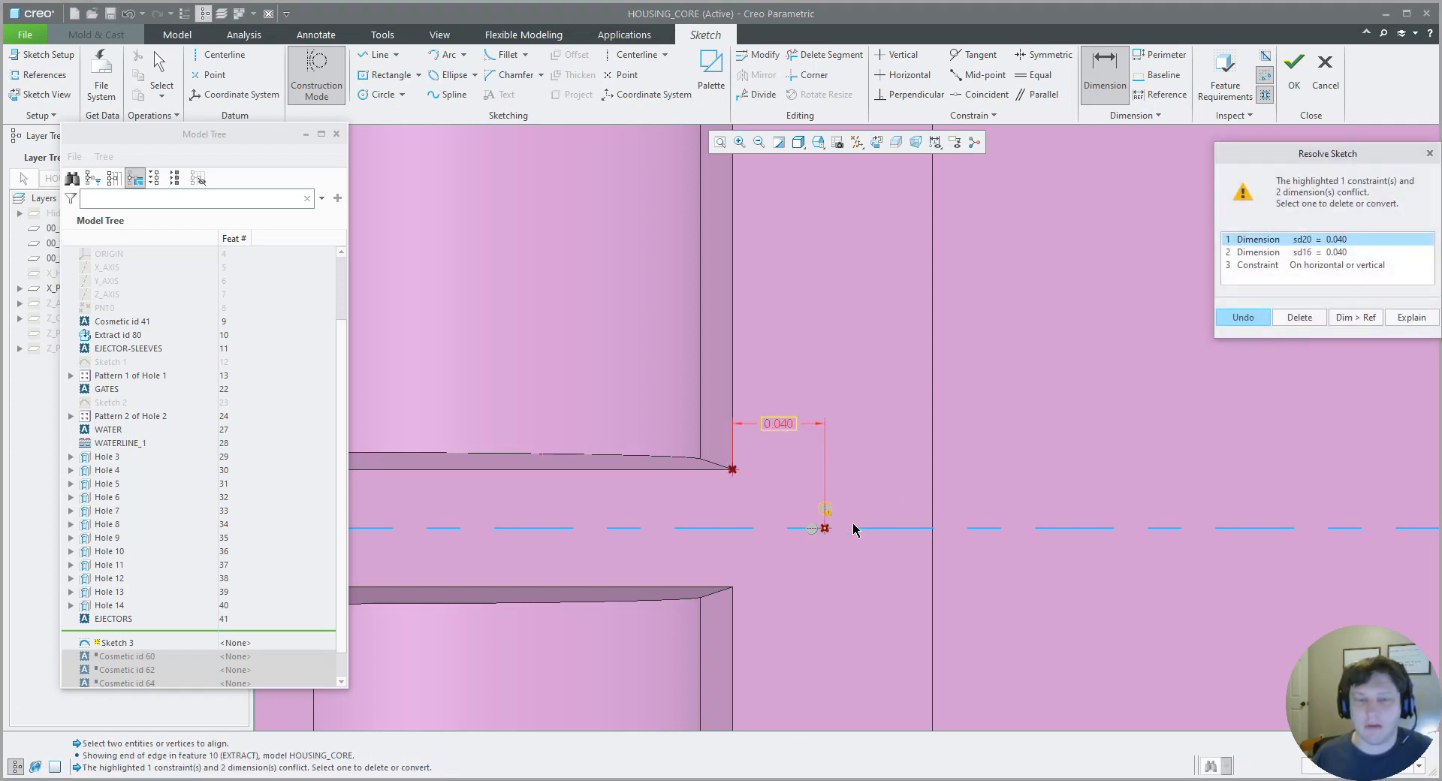
scroll(854, 530, down, 6)
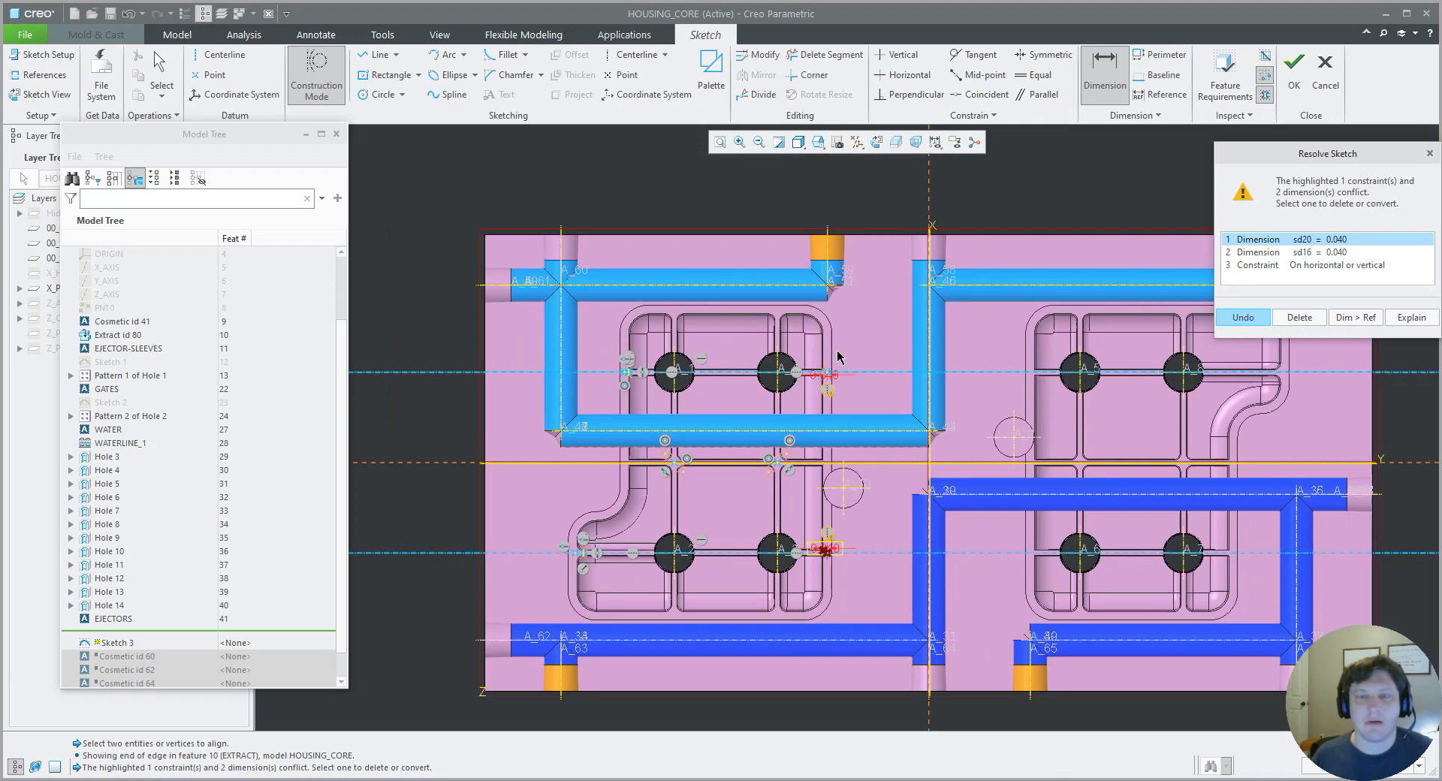
scroll(834, 370, up, 6)
click(1256, 322)
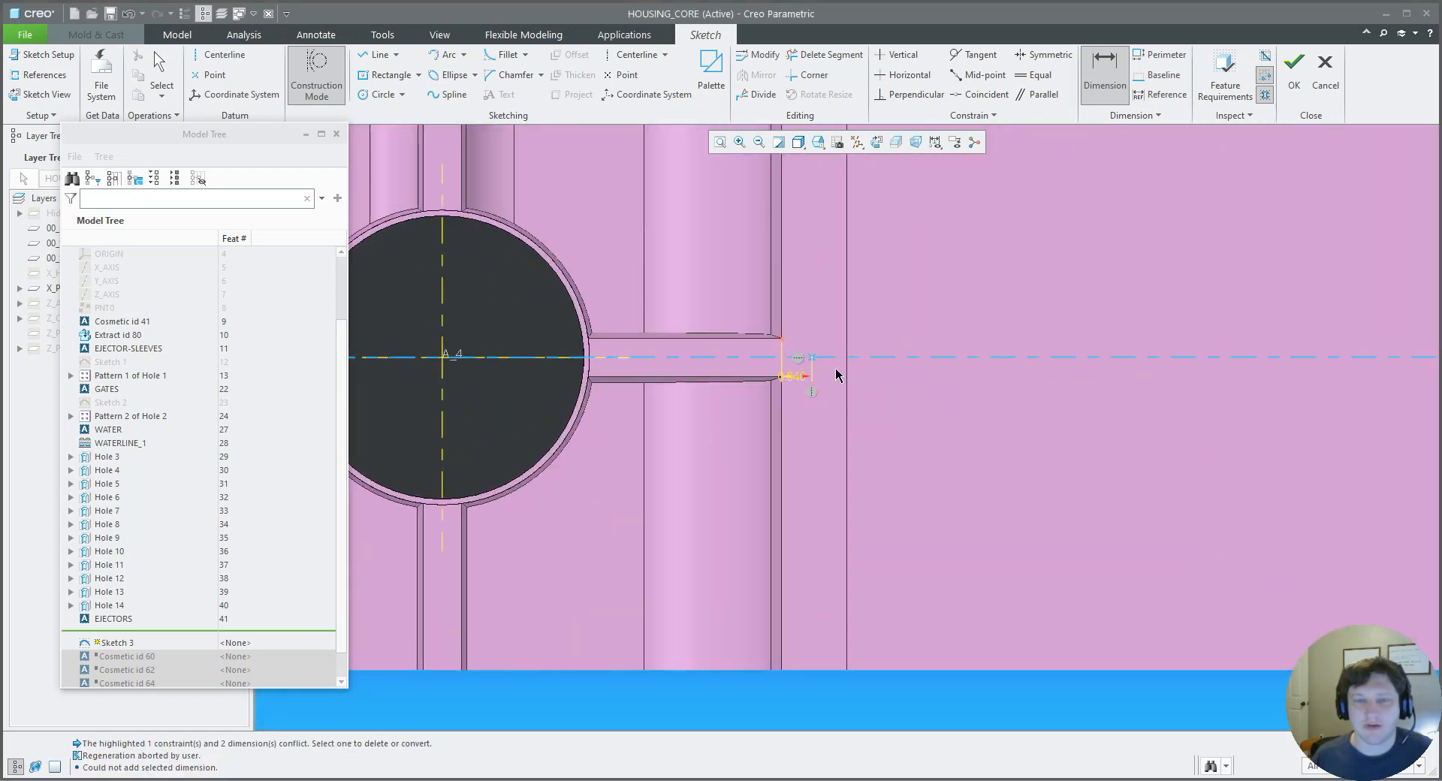
- Set the horizontal dimension of the point beyond hole A_4 to 0.039 and complete the sketch
scroll(884, 368, up, 2)
double_click(762, 378)
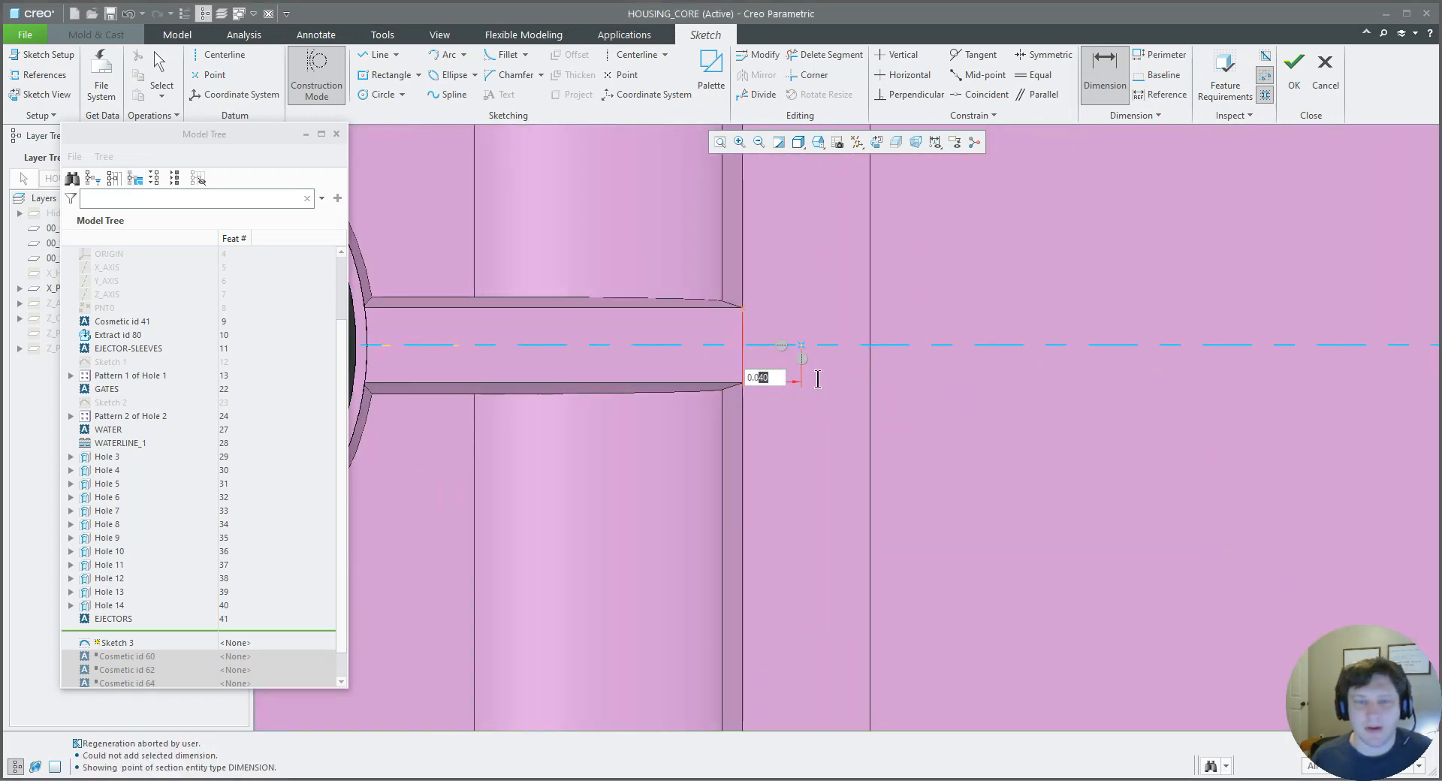
text(0.039)
key(Return)
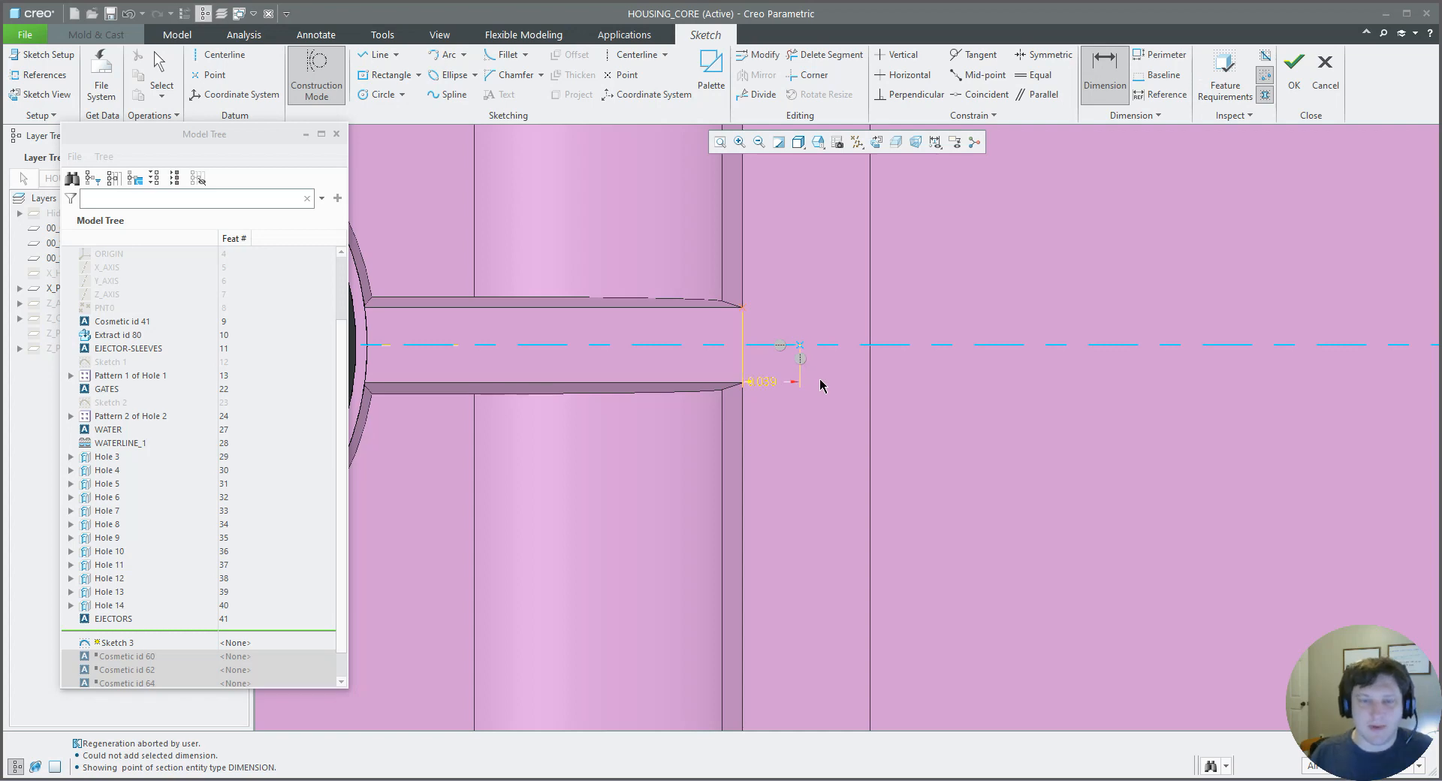
scroll(746, 483, down, 8)
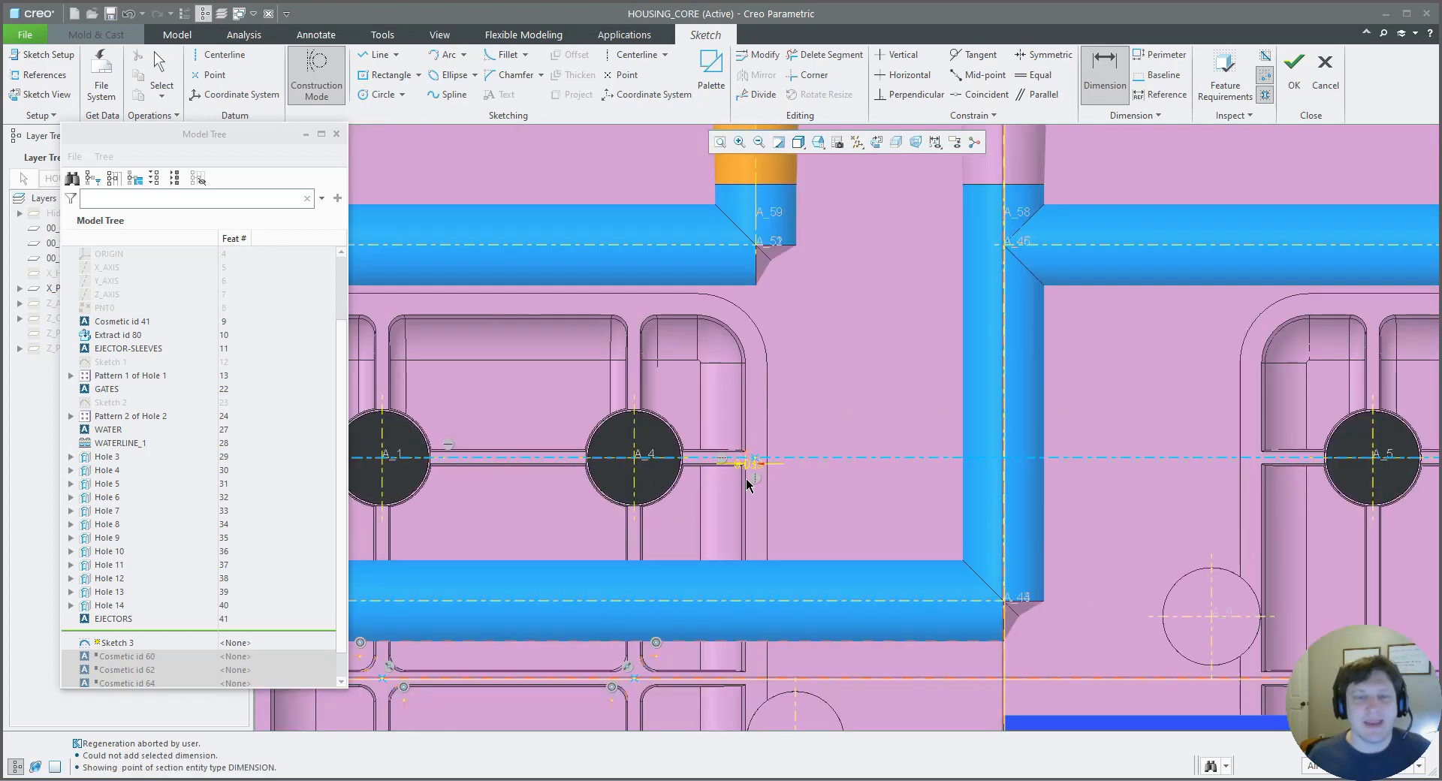
scroll(747, 483, down, 3)
scroll(679, 540, up, 3)
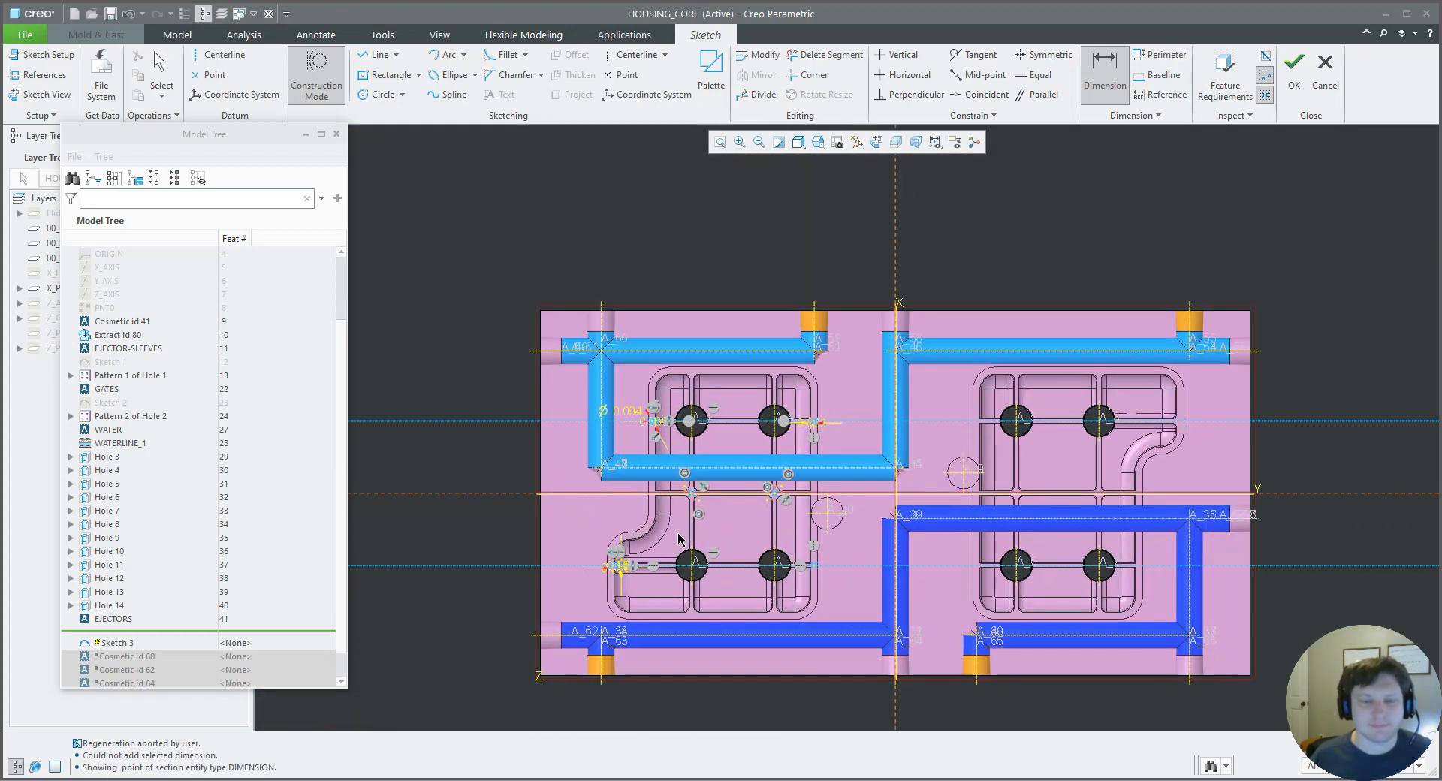
click(1285, 84)
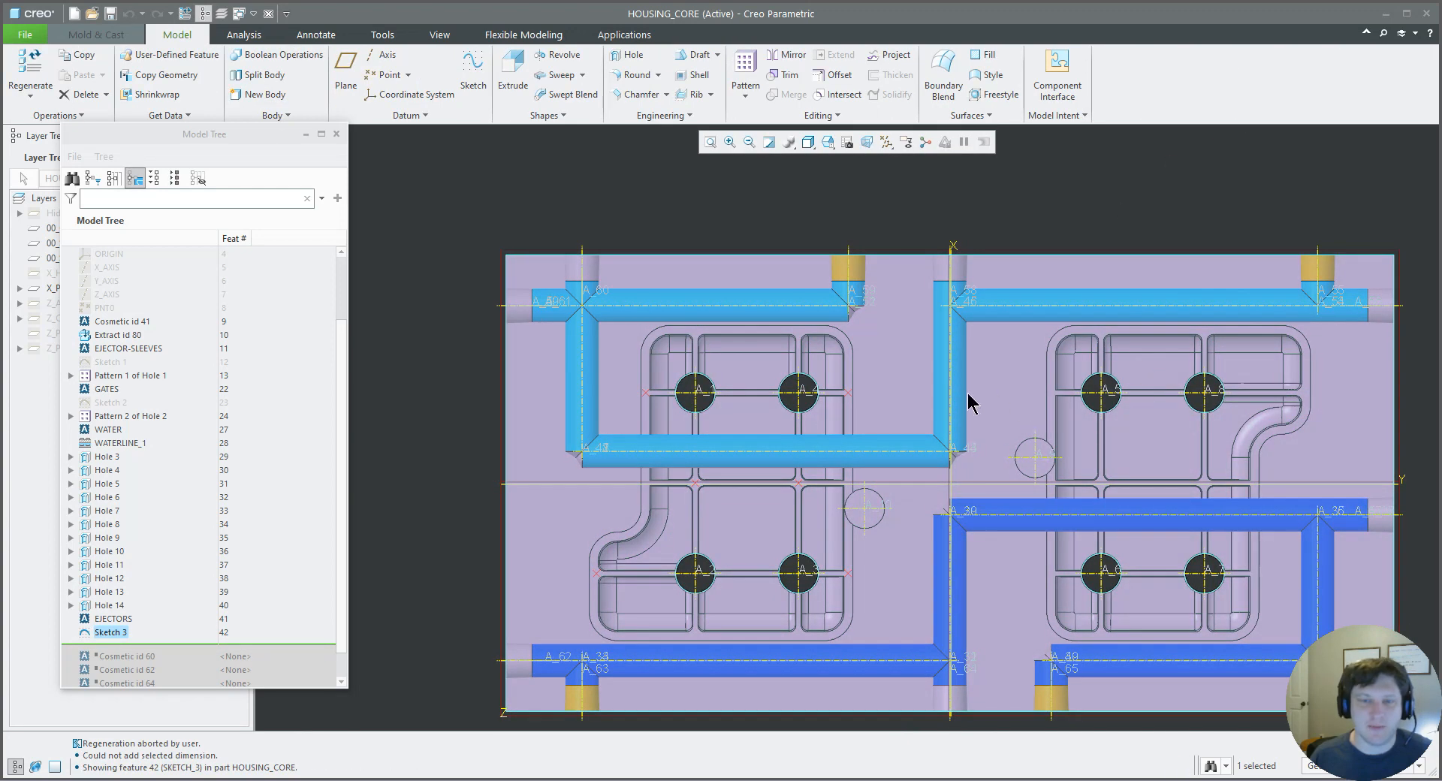
- Start a hole from Sketch 3, placed on the middle rib crossing point between A_1 and A_2, with a diameter of 0.094
scroll(868, 439, up, 2)
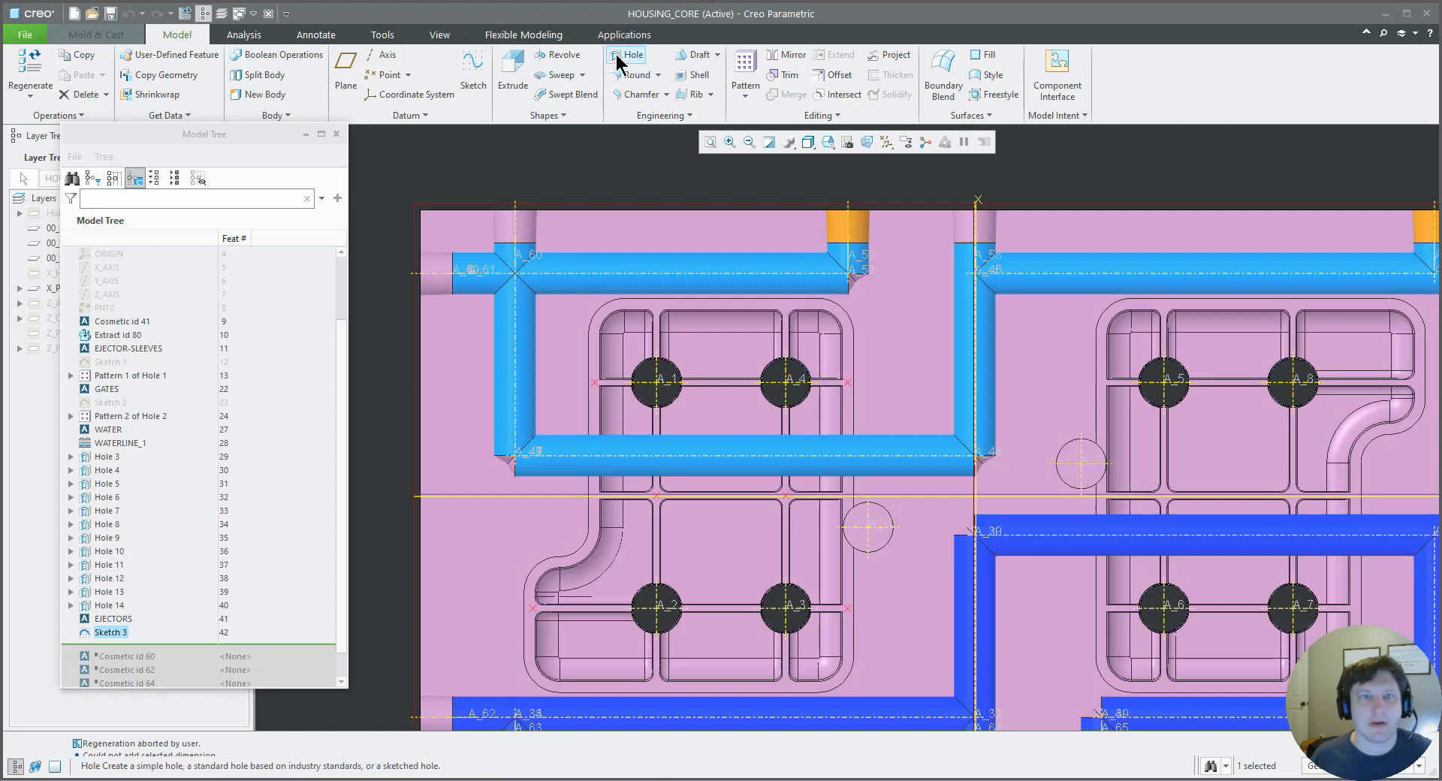
click(628, 55)
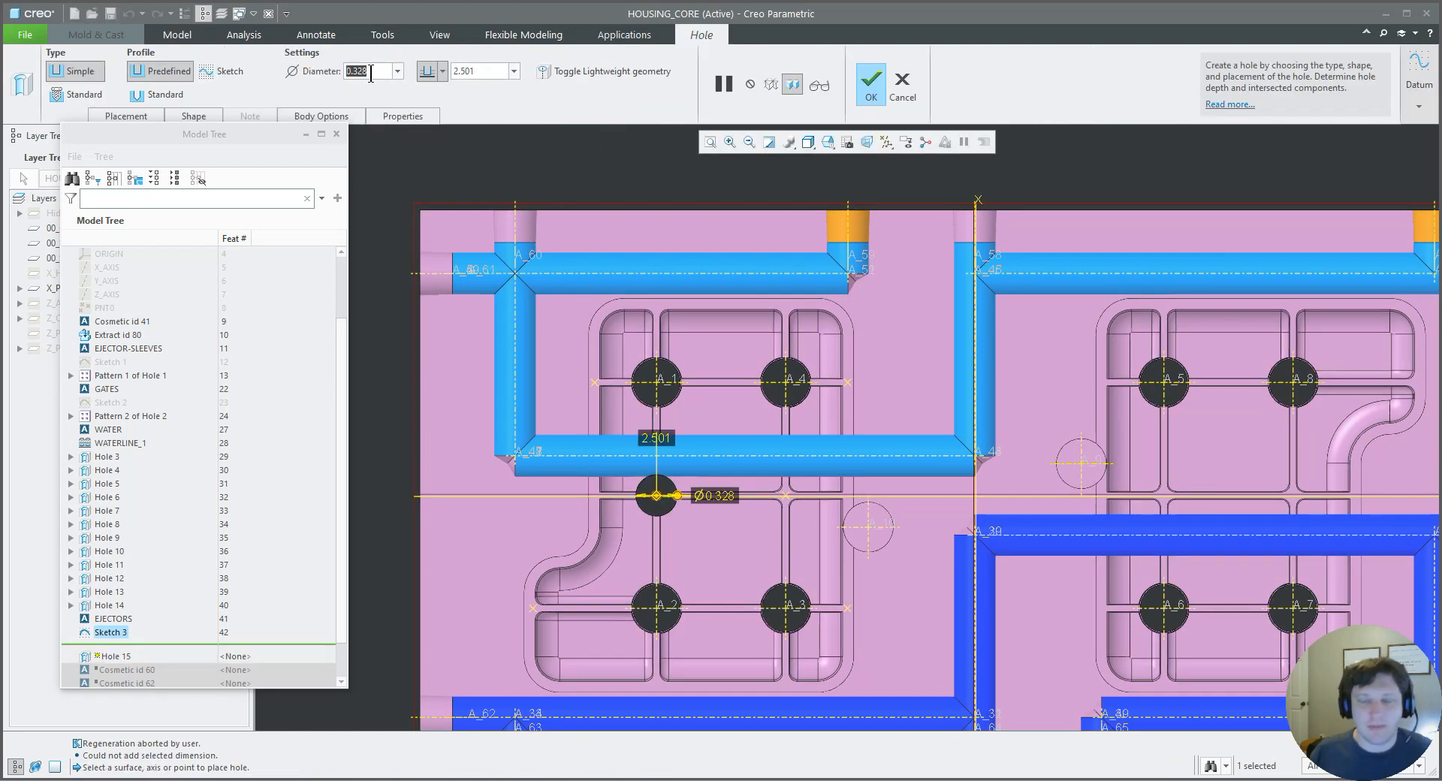
text(.094)
key(Return)
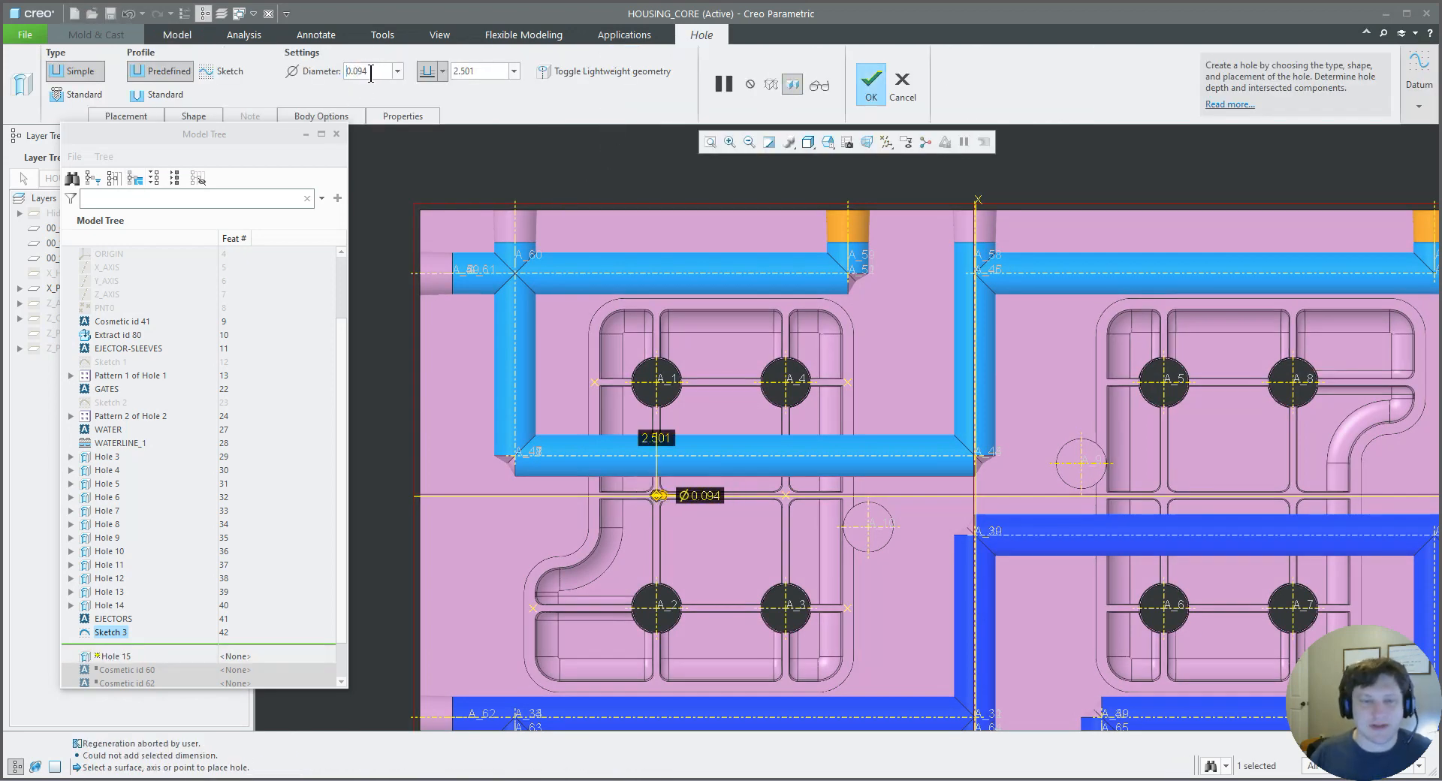
scroll(670, 472, up, 4)
middle_drag(671, 472, 662, 395)
scroll(651, 388, down, 6)
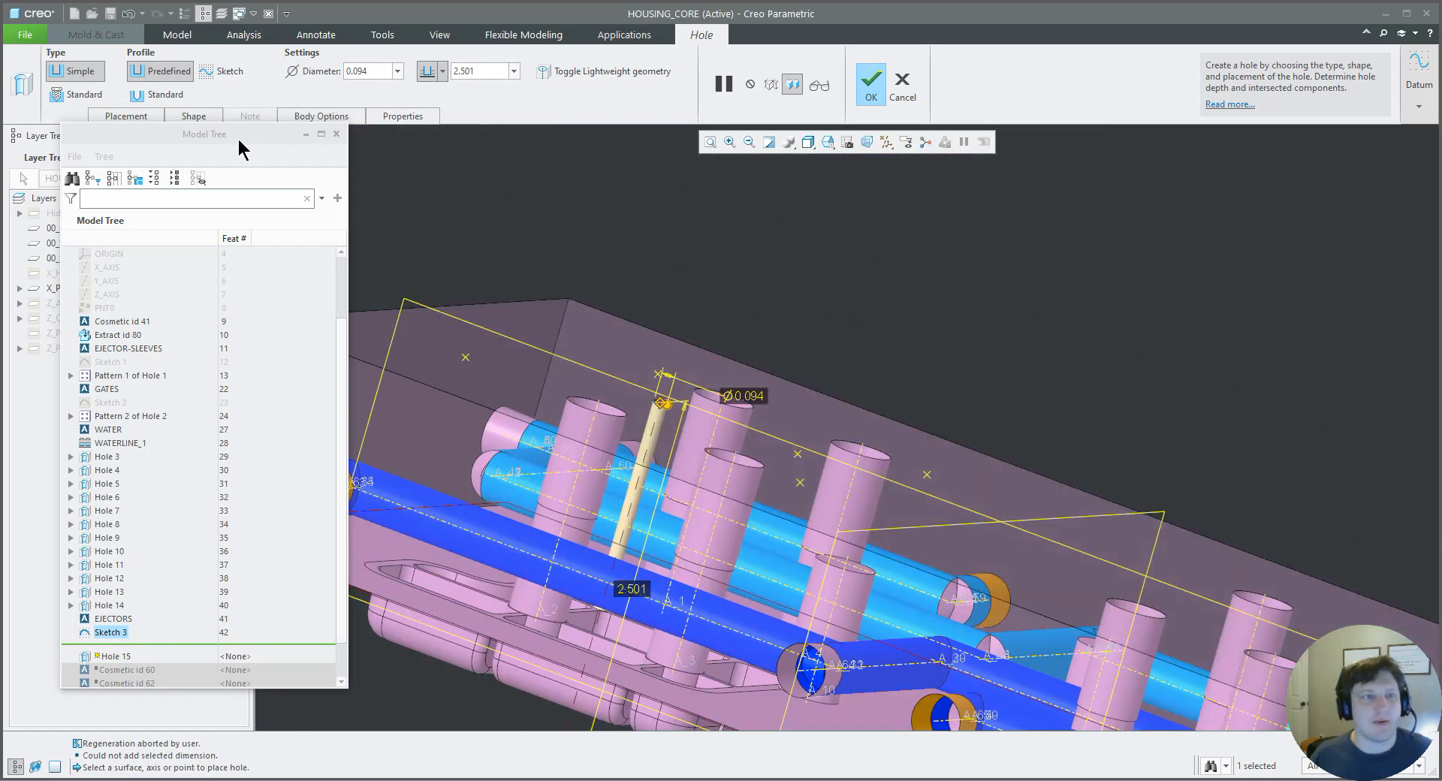
- Give the hole the standard counterbore profile and set the counterbore diameter to 0.109 (0.094 plus 0.015)
click(125, 115)
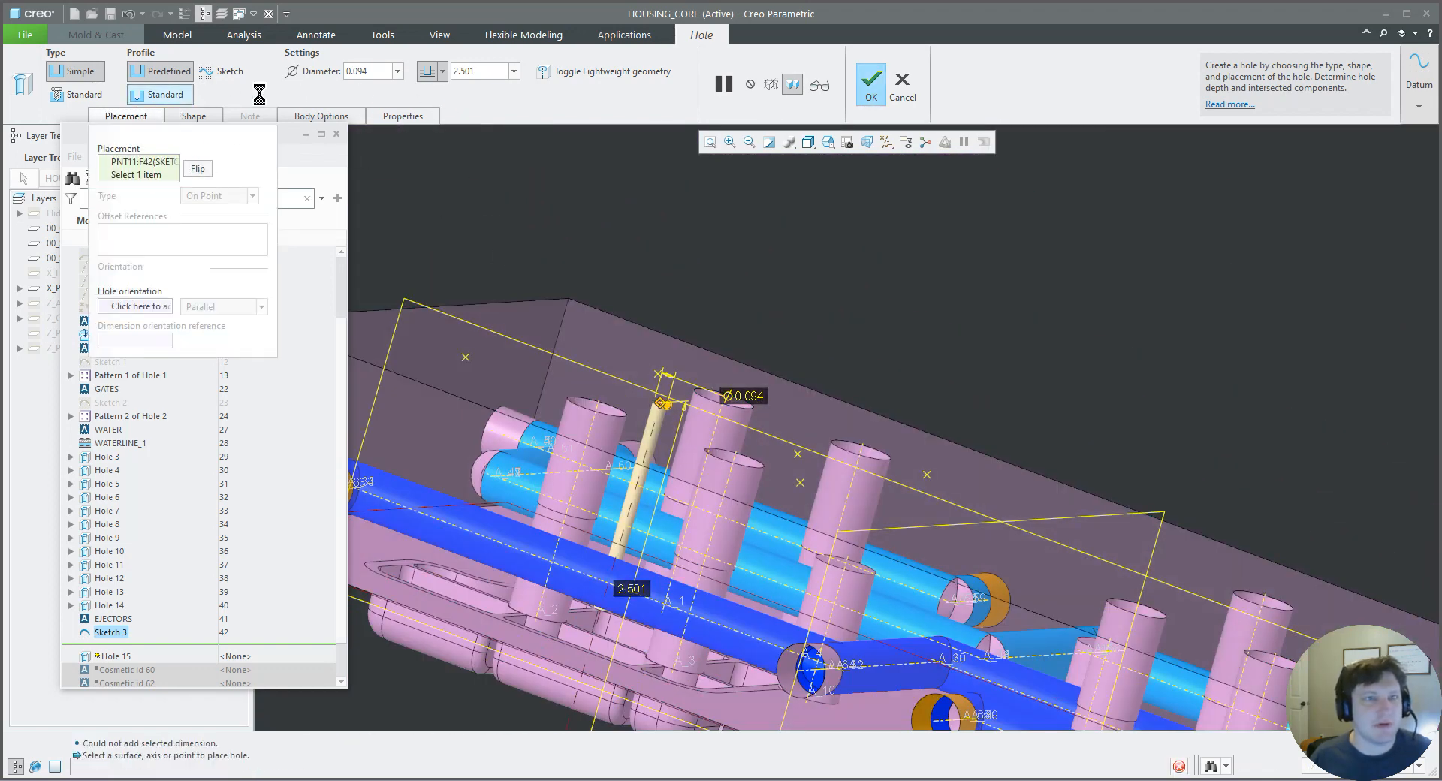
click(157, 94)
click(194, 116)
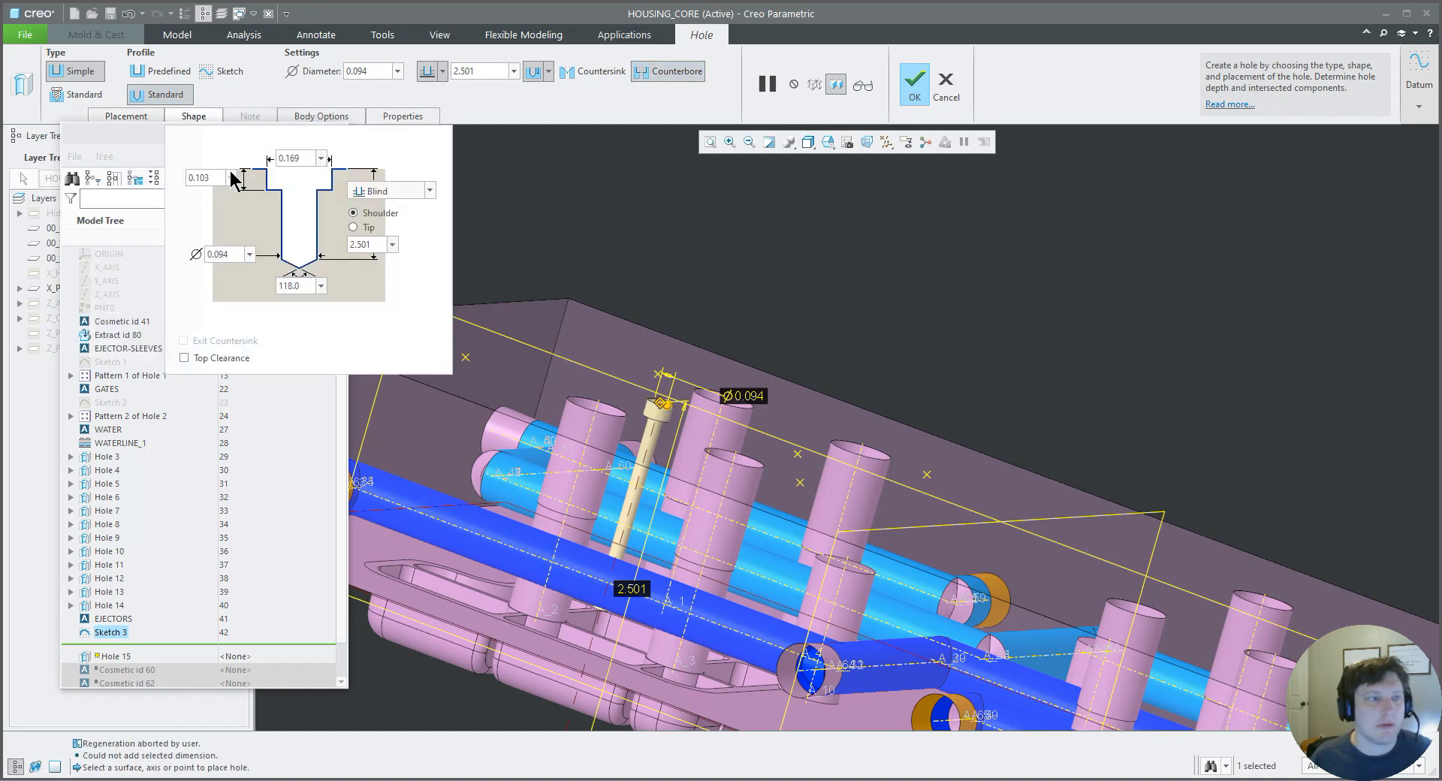
double_click(293, 158)
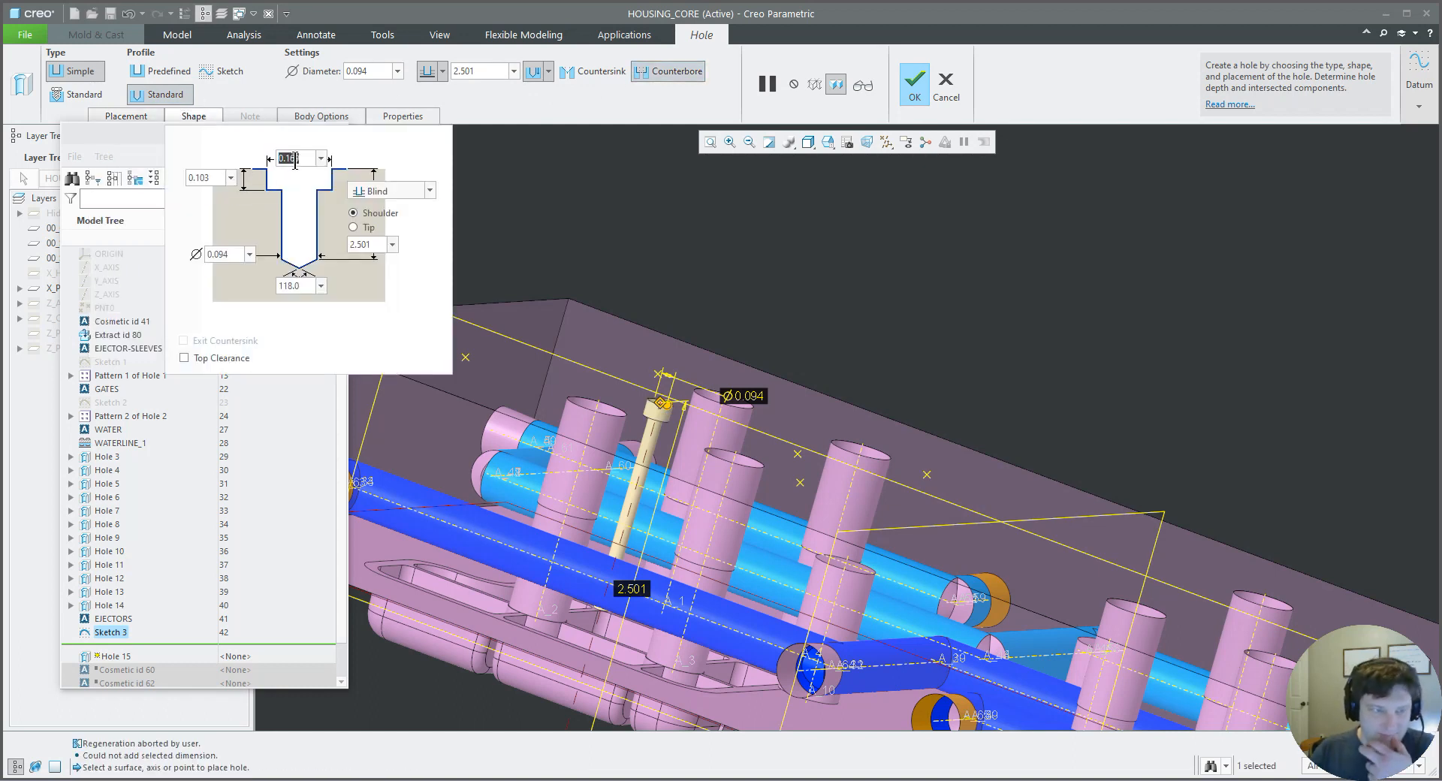
text(.015)
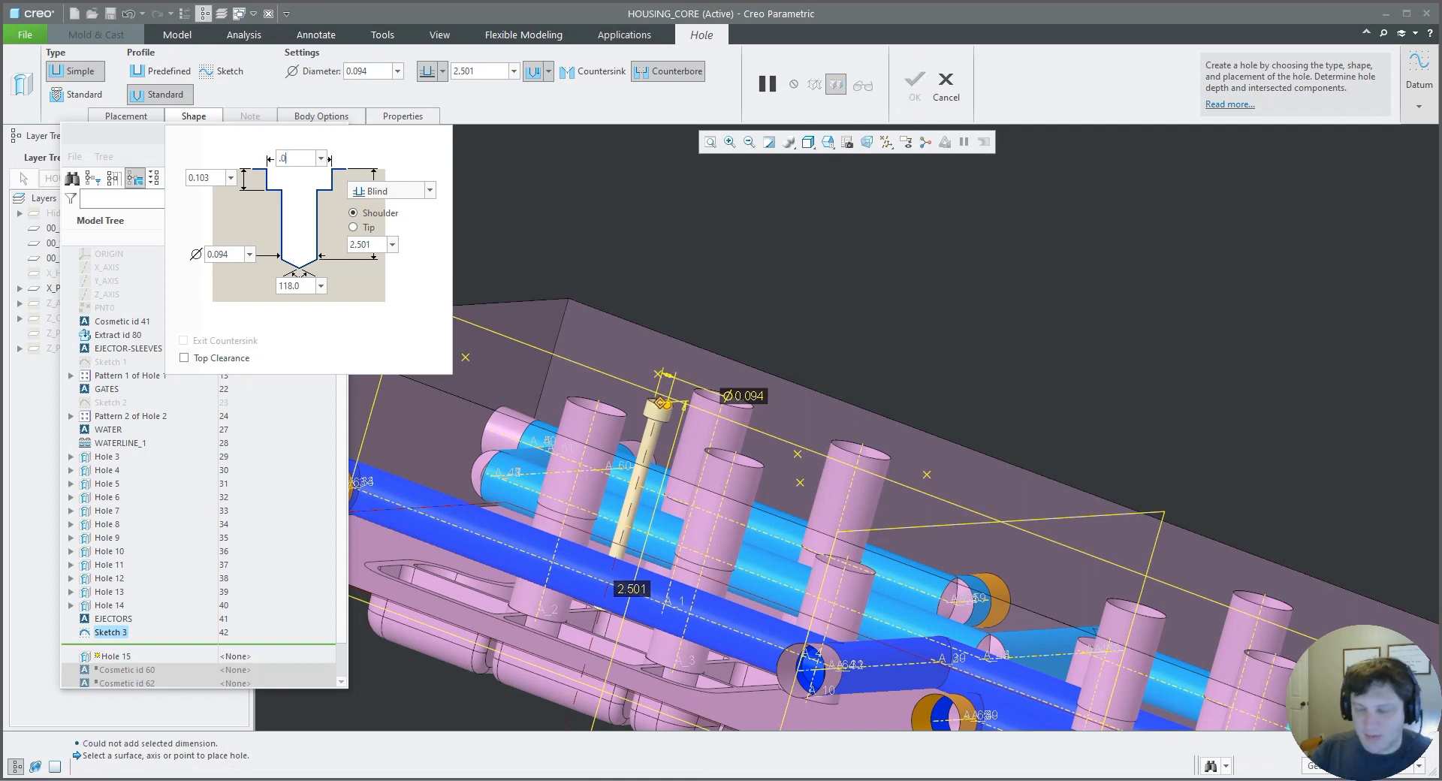
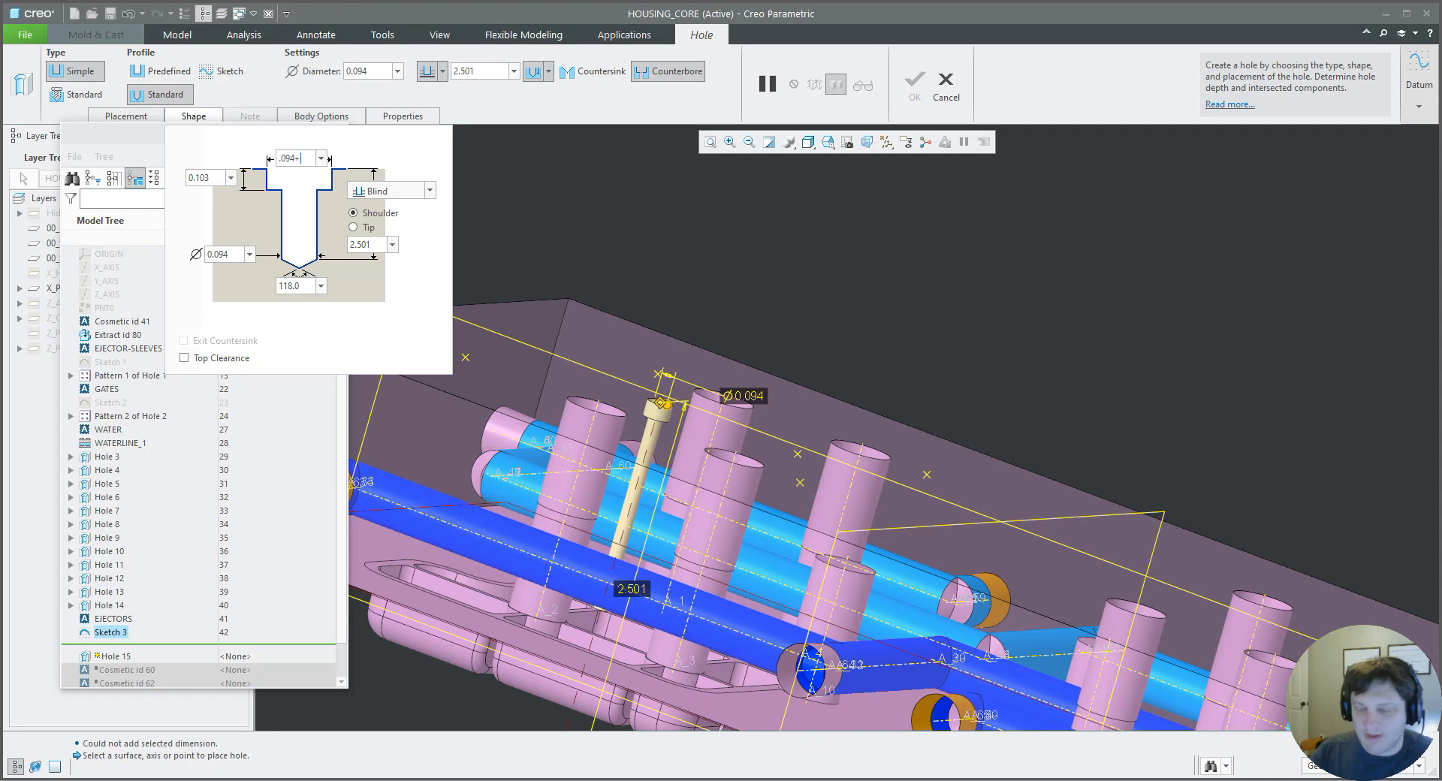
key(Return)
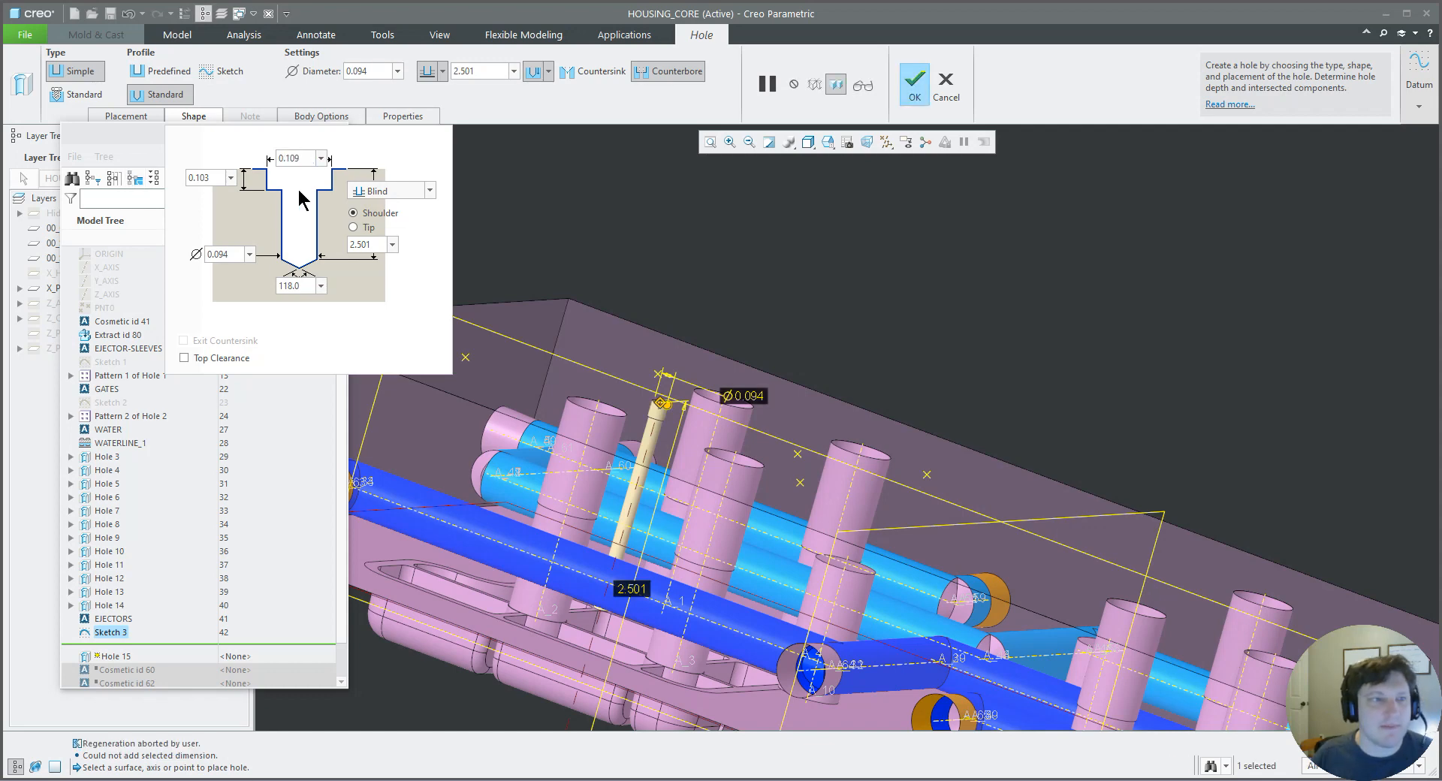
- Try counterbore depths of 2 and 1.75, and set the depth to 1.5
double_click(221, 178)
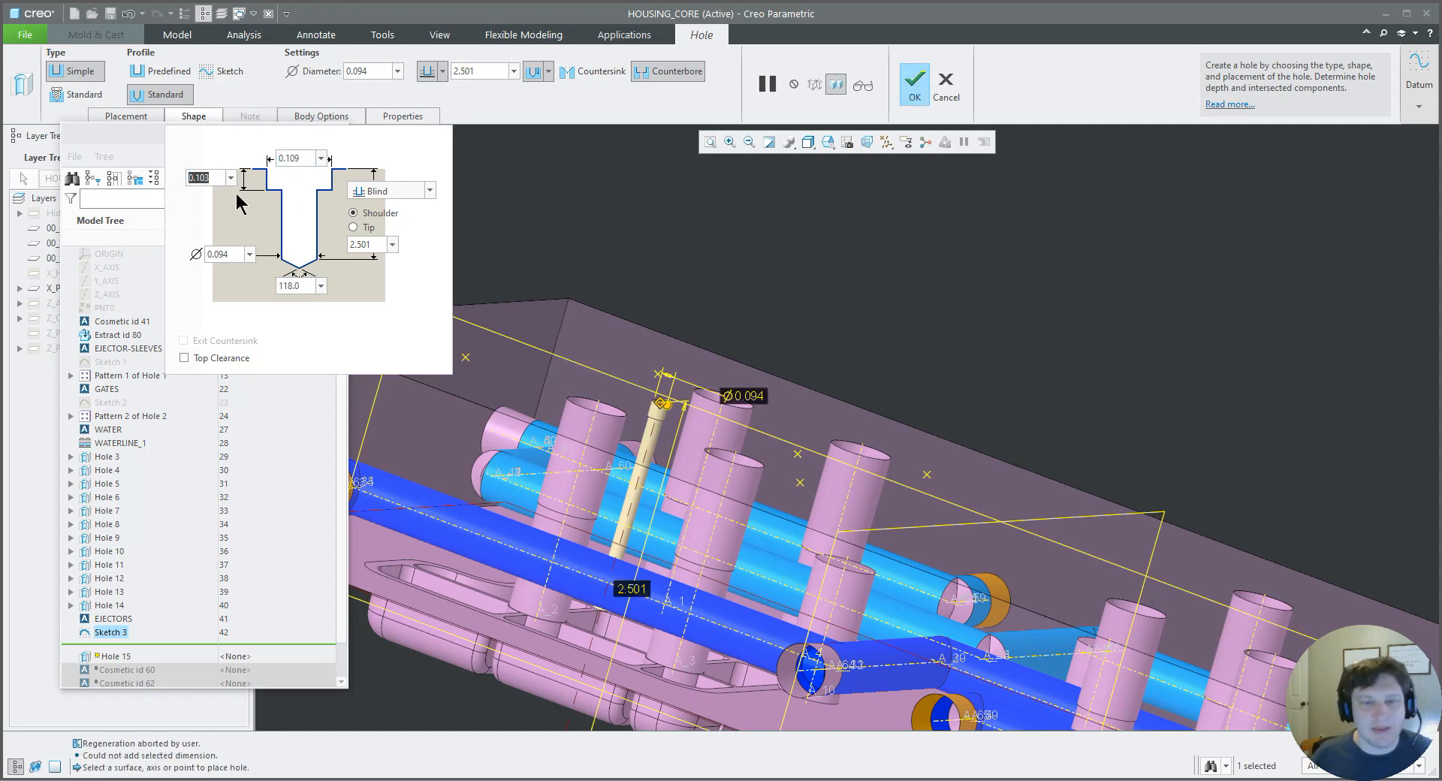
middle_drag(590, 409, 560, 444)
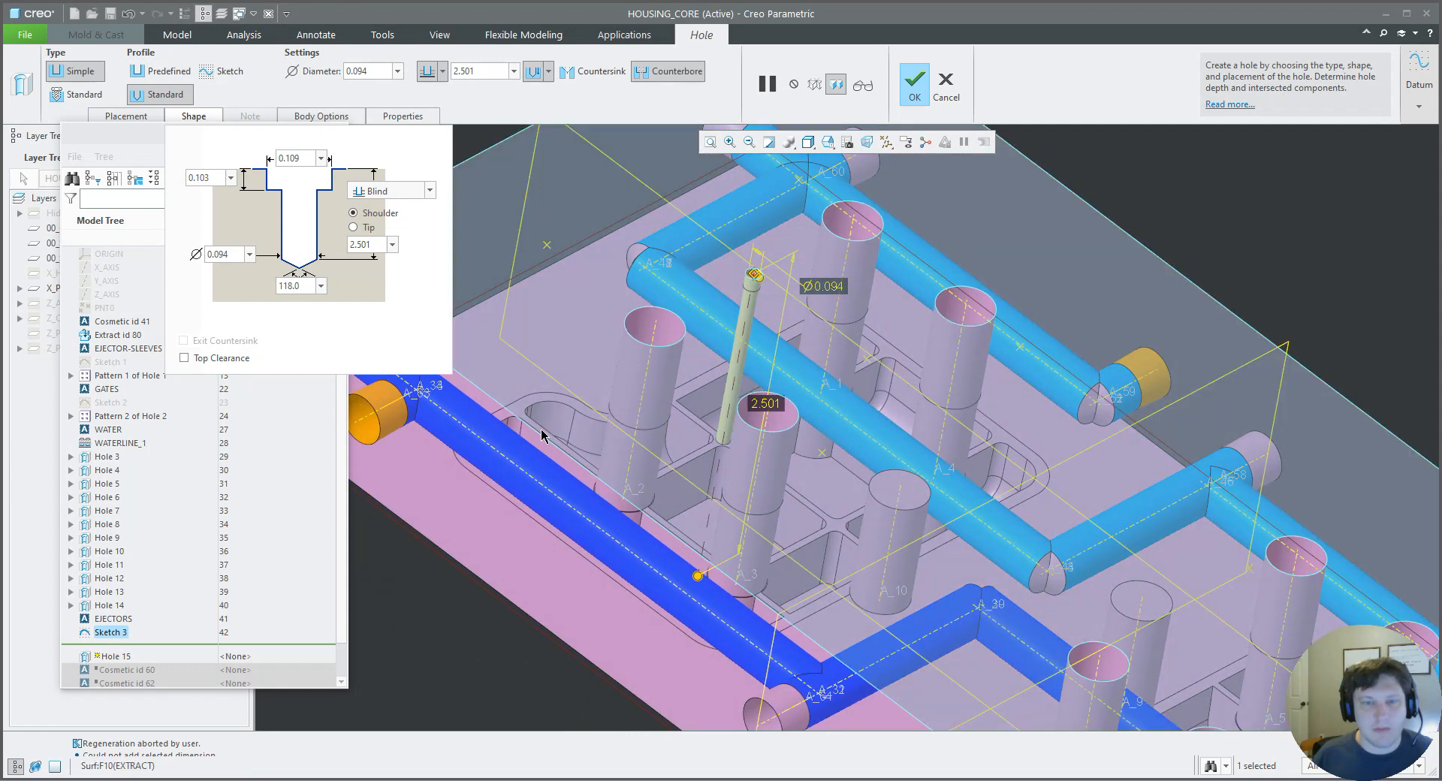
click(217, 180)
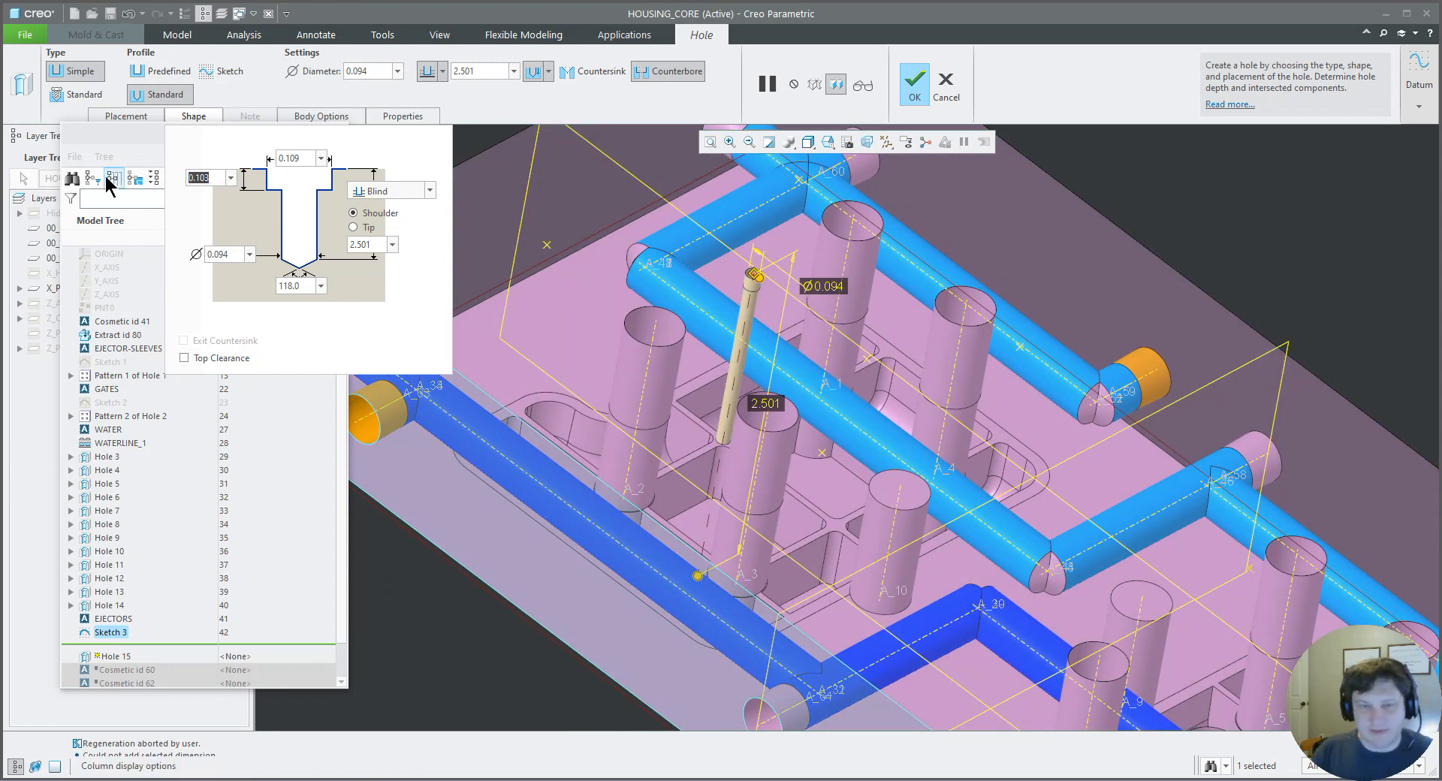
text(2)
key(Return)
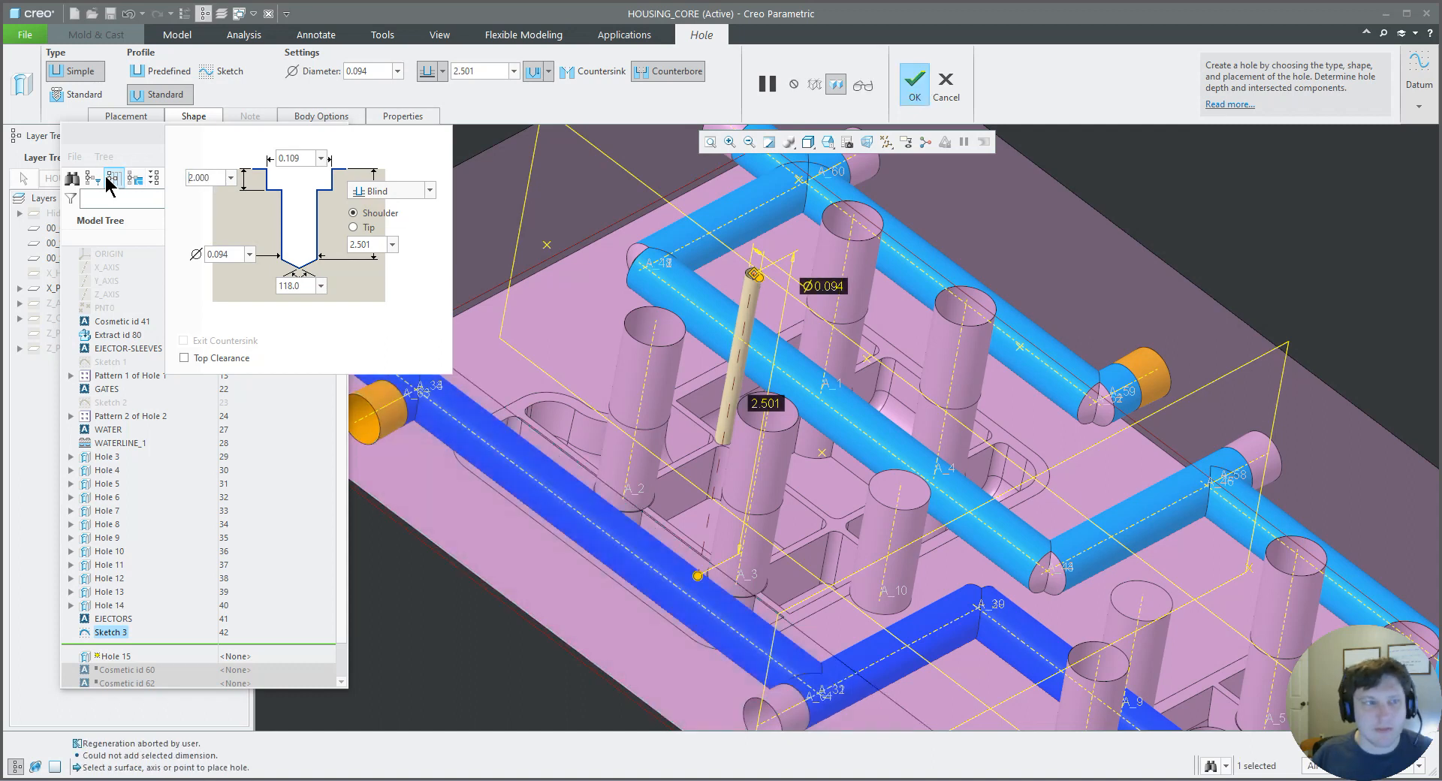
text(1)
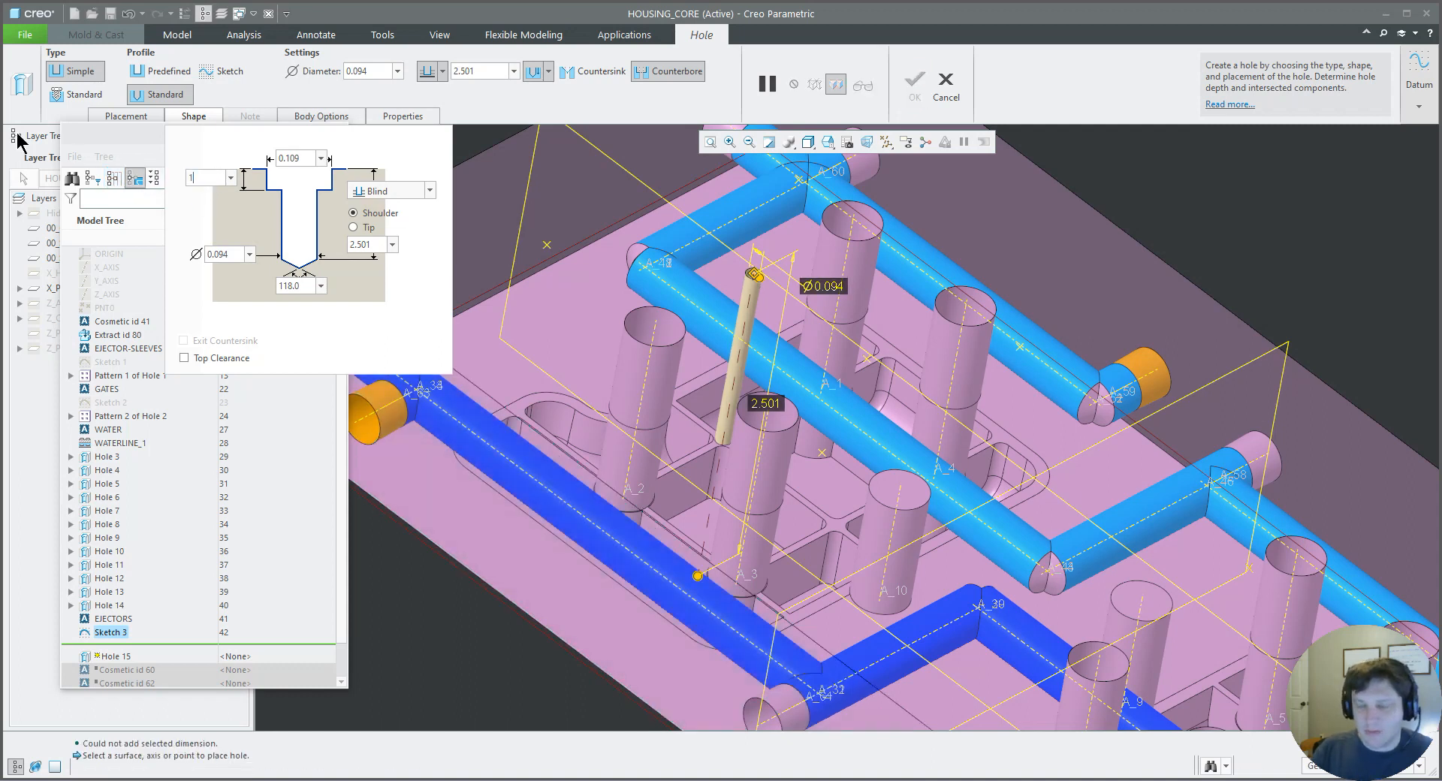
text(.75)
key(Return)
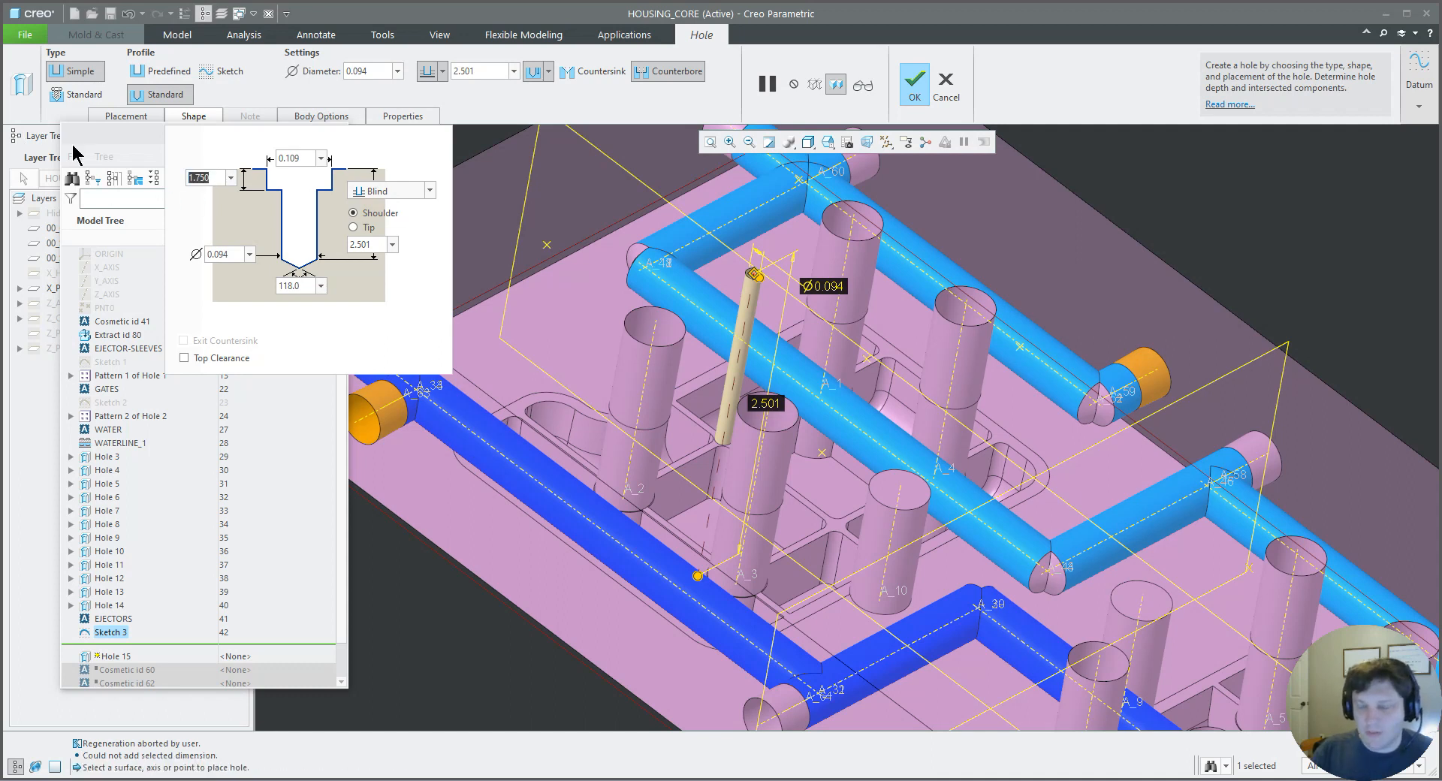
text(1.5)
key(Return)
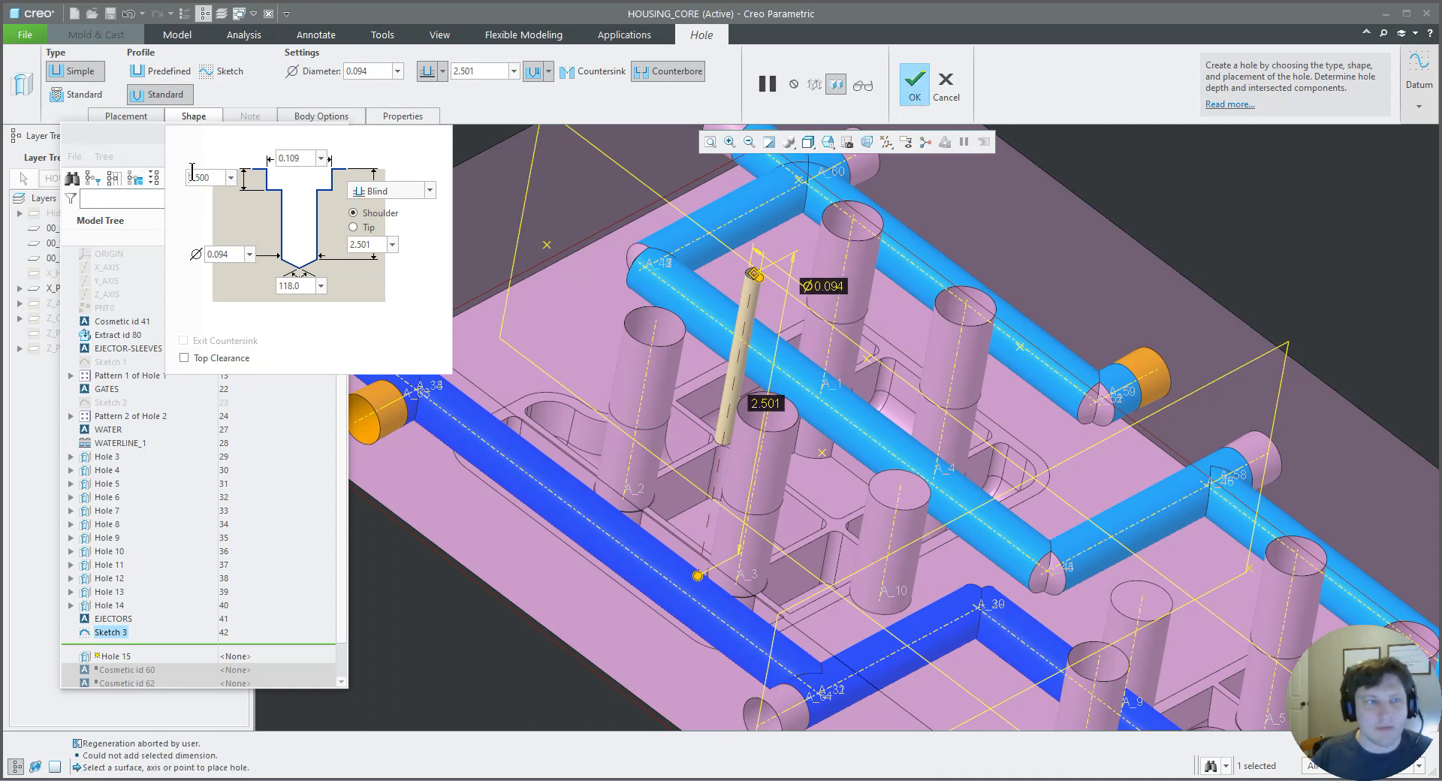
- Try a counterbore depth of 1.25, set the depth to 1.125 and complete the ejector pin hole
text(1.25)
key(Return)
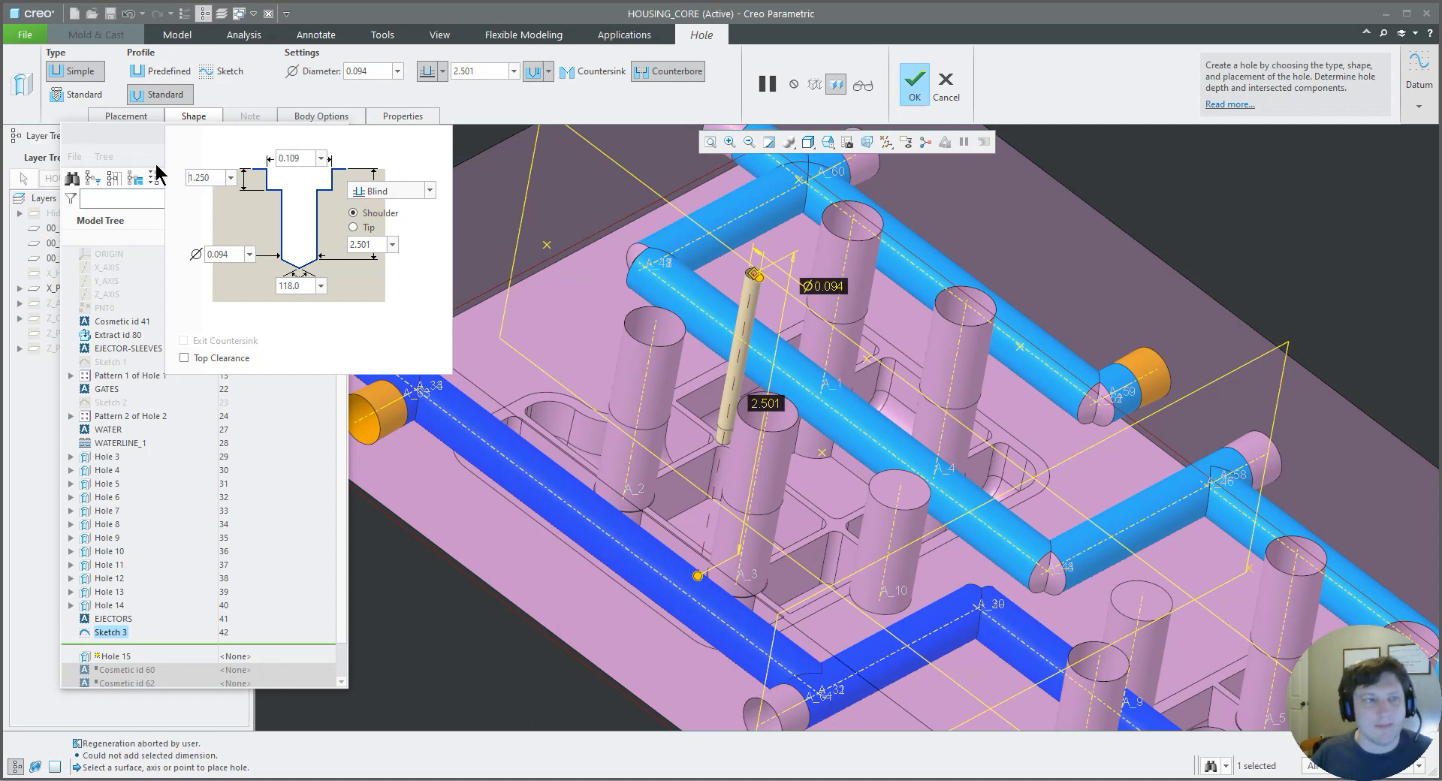
text(1)
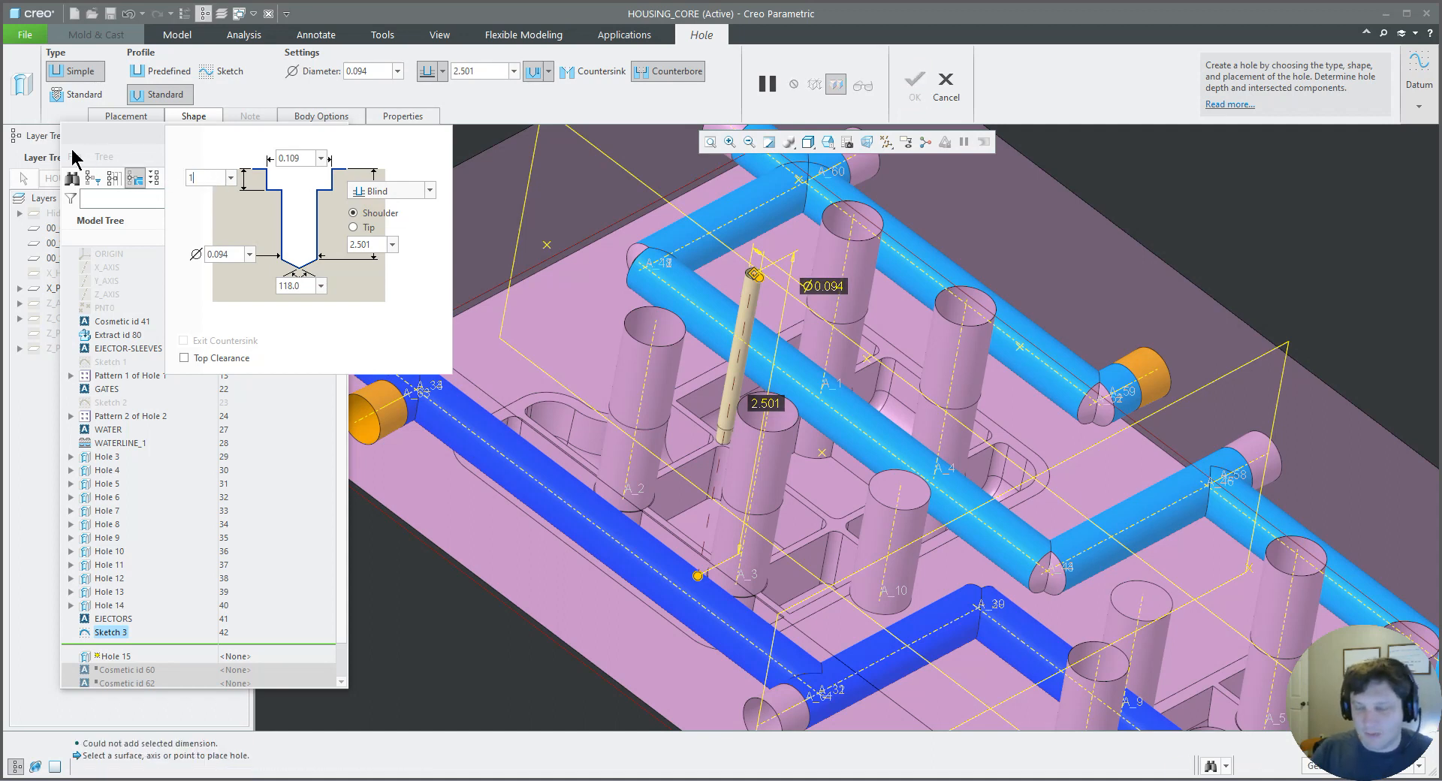
text(.125)
key(Return)
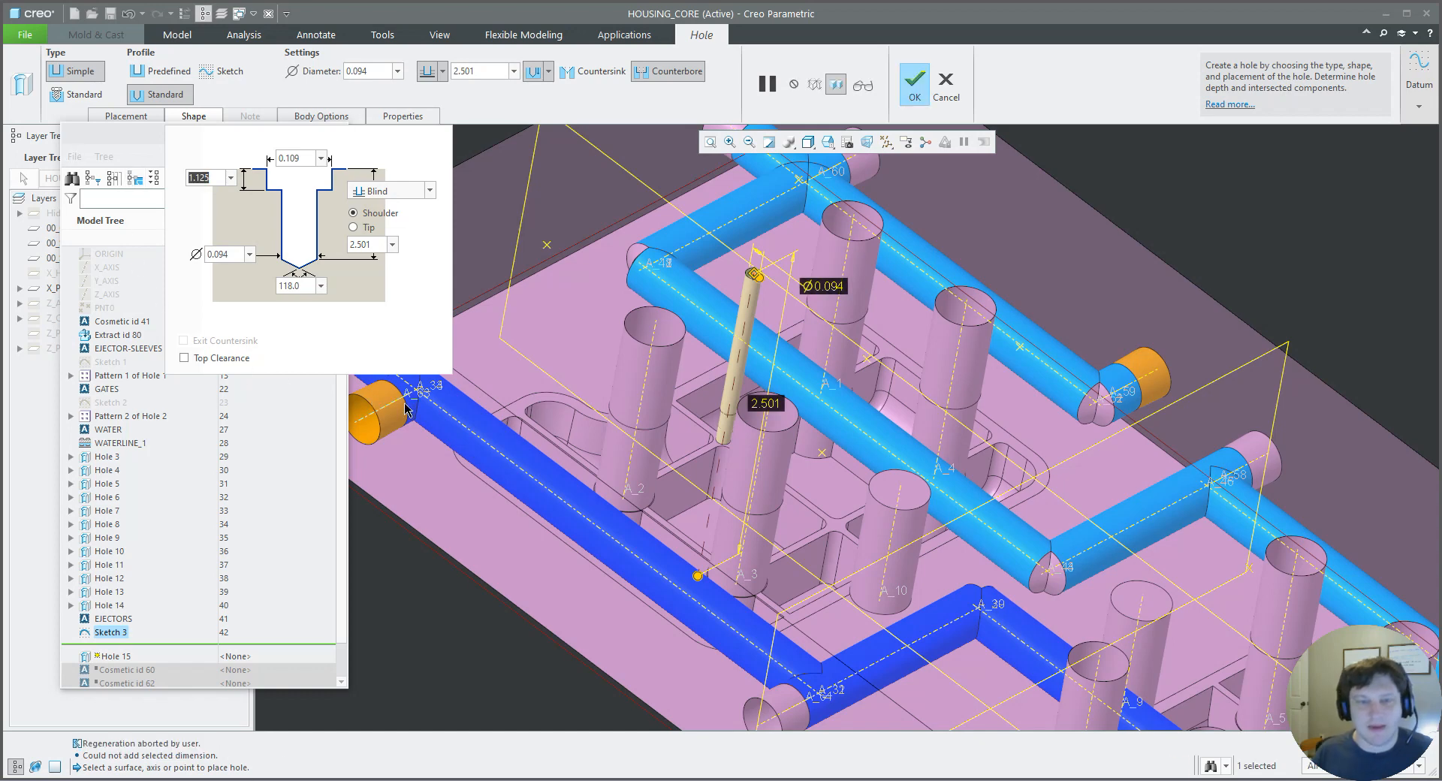
middle_click(436, 415)
- Pattern the ejector pin hole with a point pattern that takes its locations from Sketch 3
middle_drag(530, 429, 569, 438)
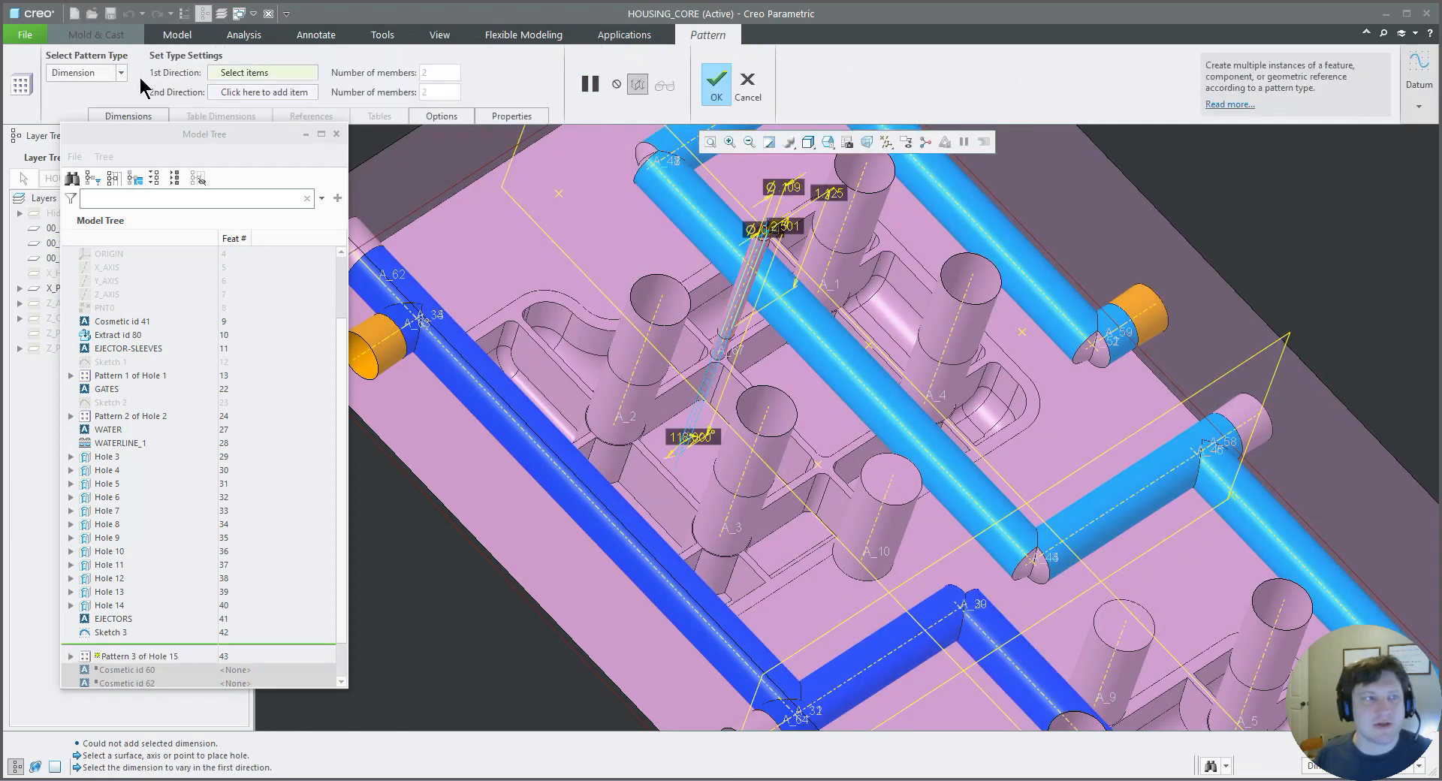
click(120, 73)
click(88, 173)
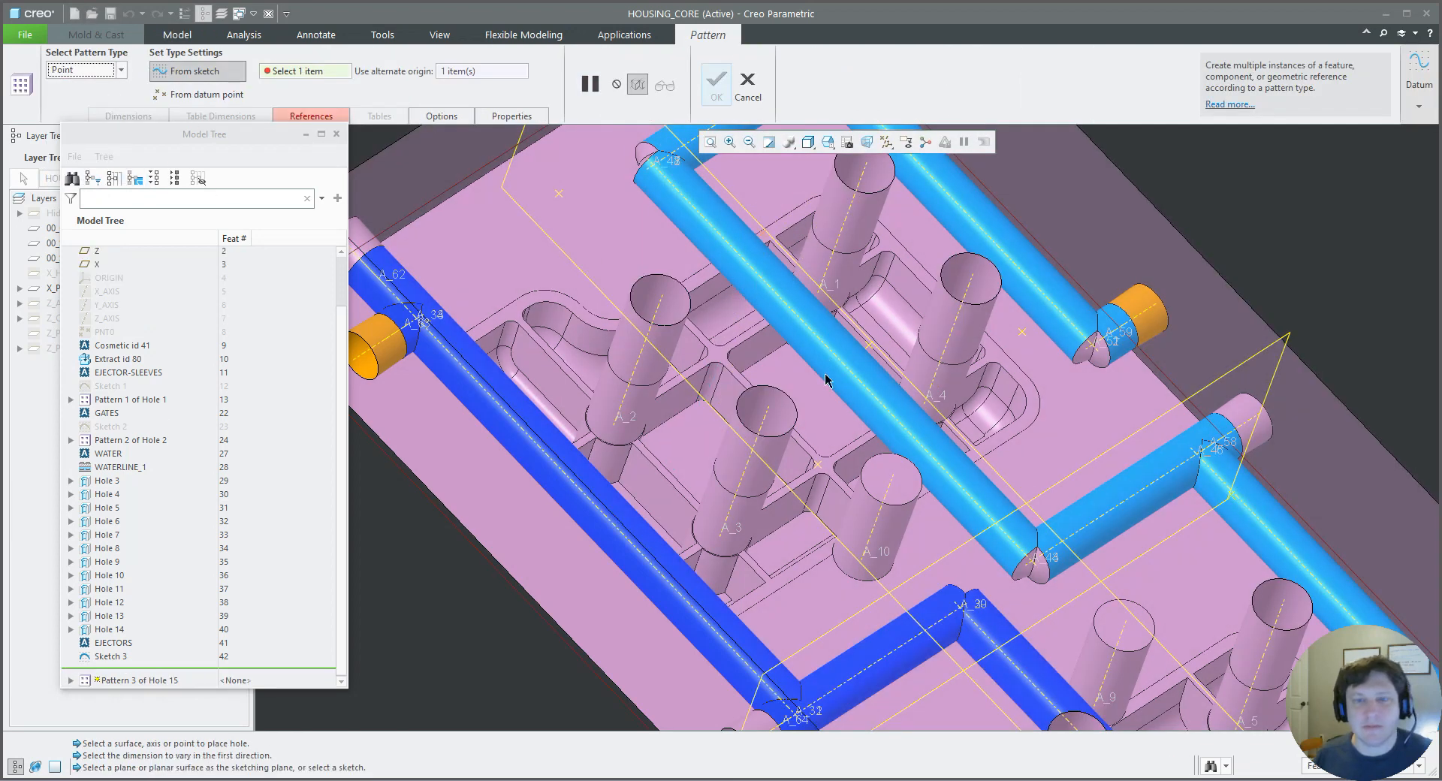
click(817, 464)
middle_click(782, 415)
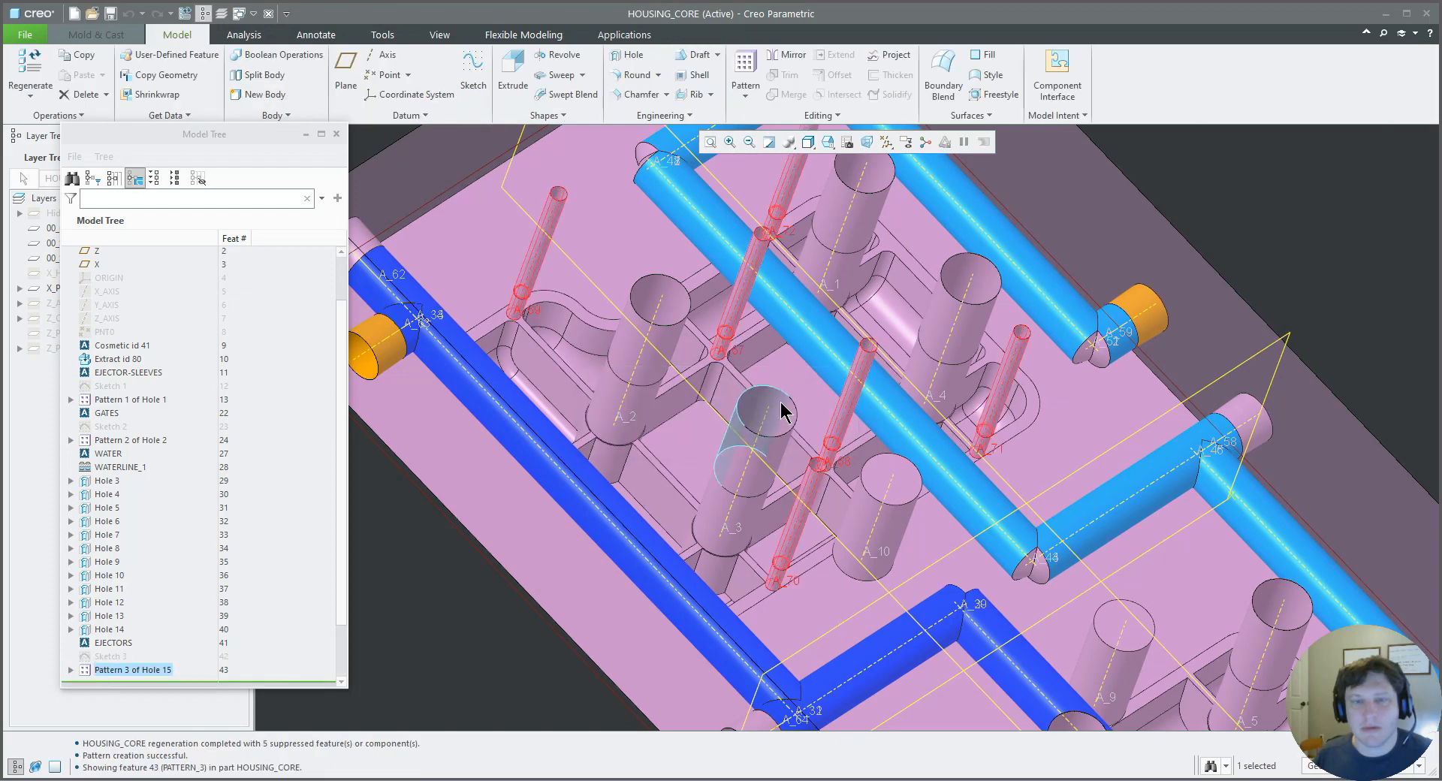
- Examine where the rim of ejector pin hole A_70 meets the neighbouring rib edges on the molding face
middle_drag(778, 410, 777, 402)
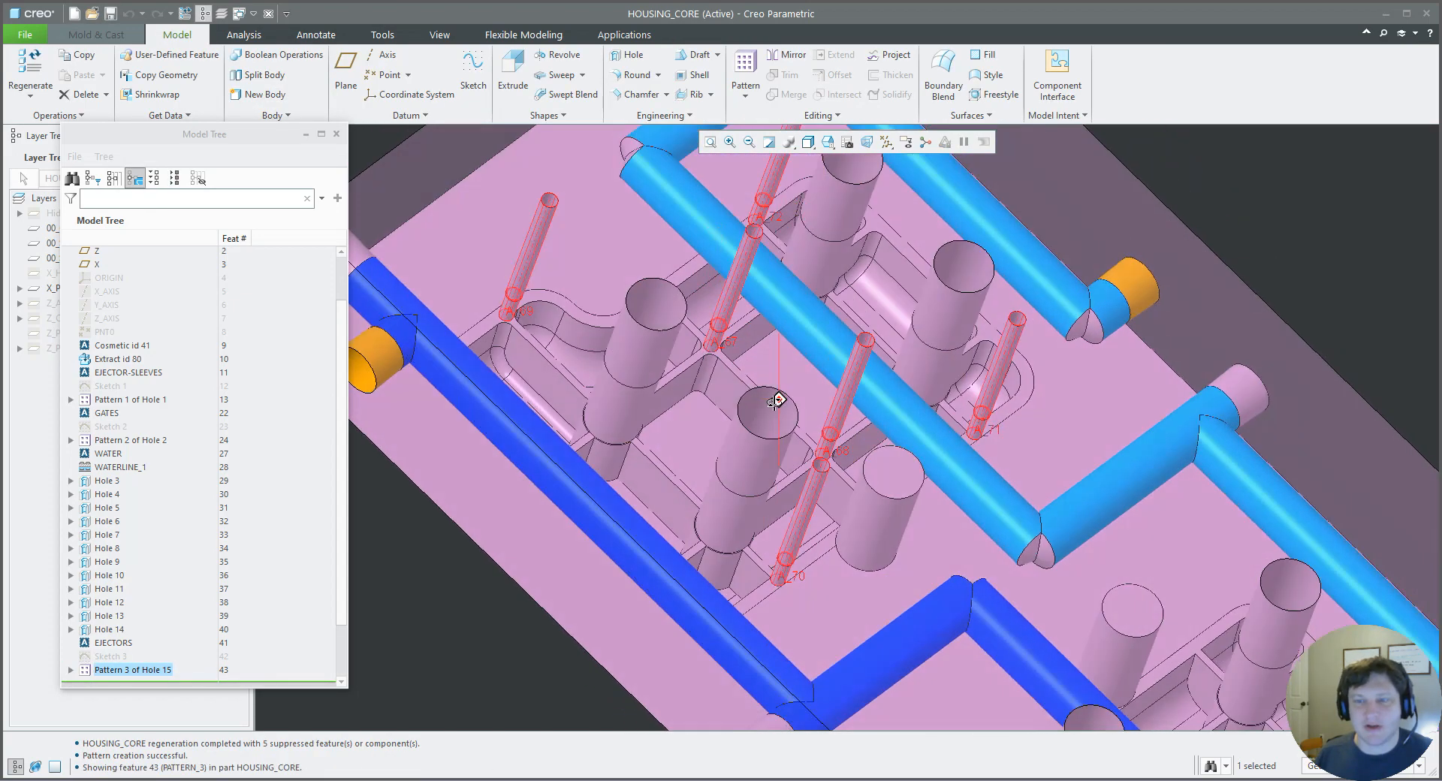
scroll(984, 428, down, 2)
scroll(984, 428, down, 9)
mouse_move(946, 438)
middle_down()
mouse_move(1029, 325)
mouse_move(923, 399)
mouse_move(905, 376)
mouse_move(932, 274)
mouse_move(936, 287)
middle_up()
scroll(916, 391, up, 8)
scroll(936, 287, down, 10)
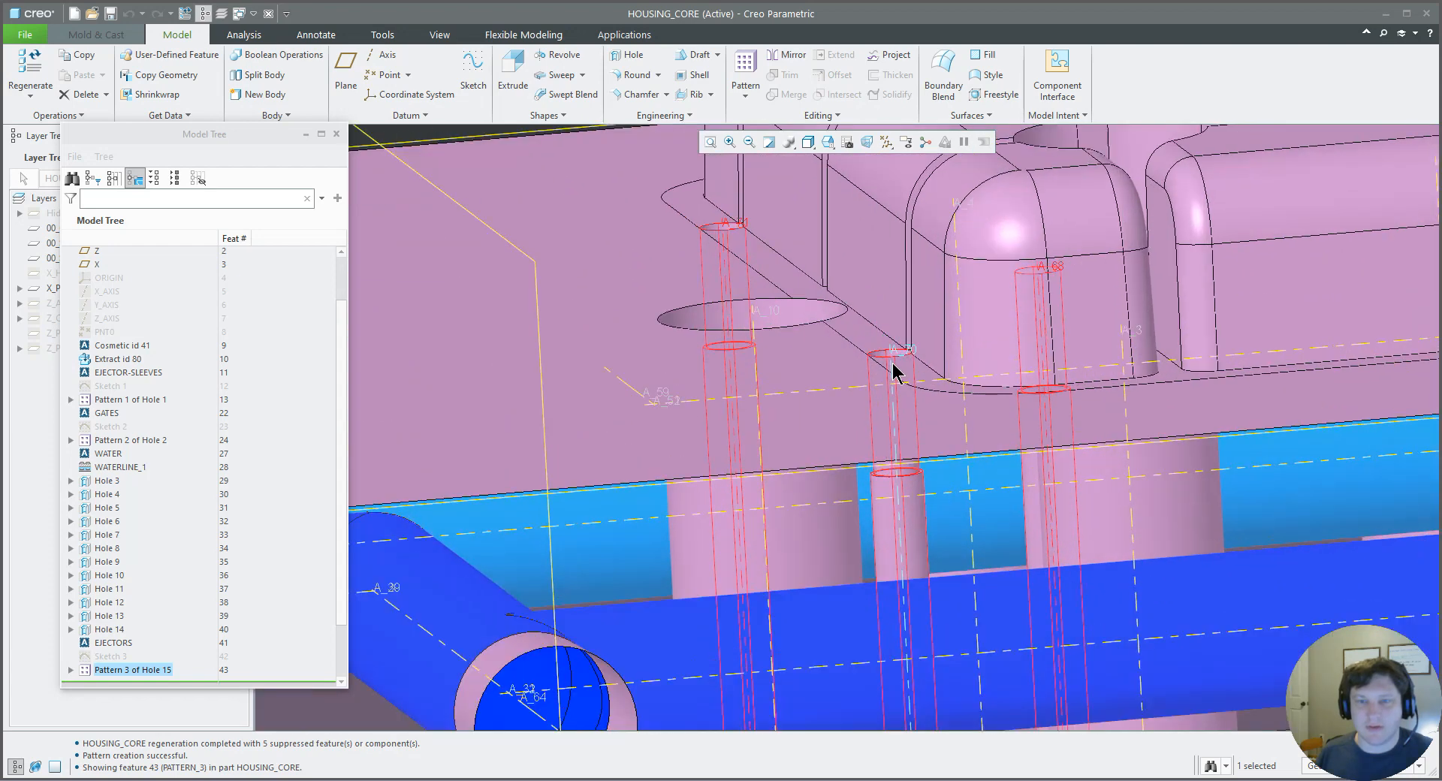
scroll(924, 351, down, 8)
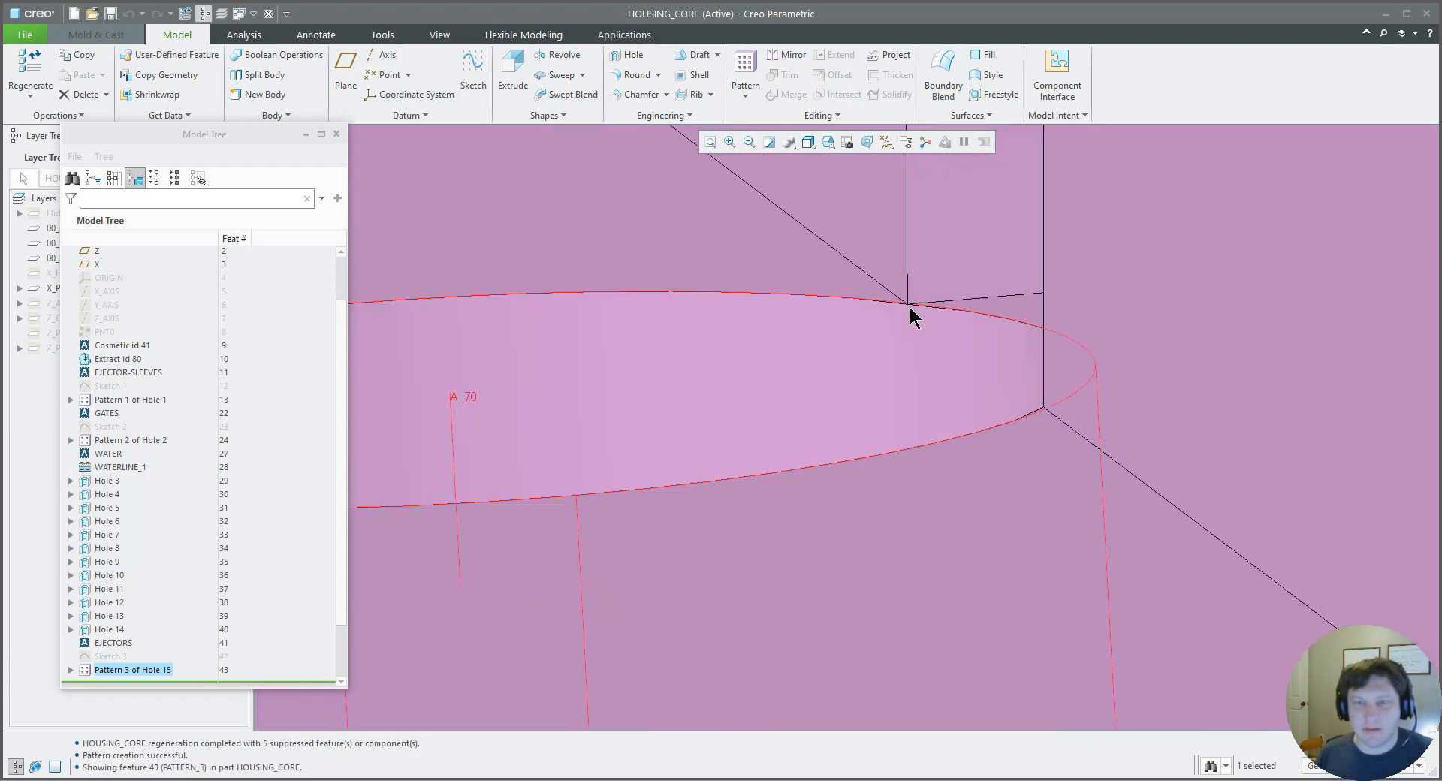
scroll(910, 306, down, 2)
middle_drag(905, 302, 824, 345)
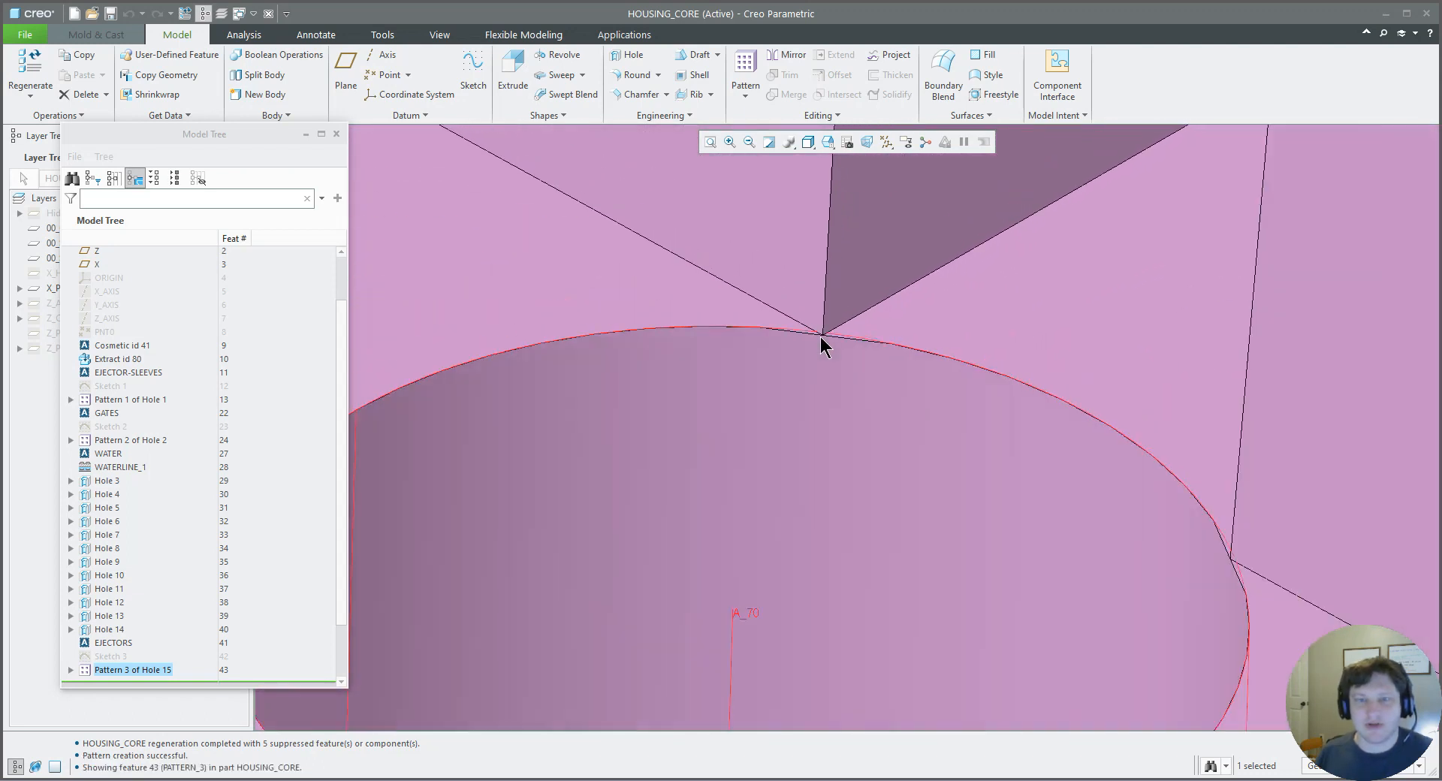
scroll(822, 344, up, 12)
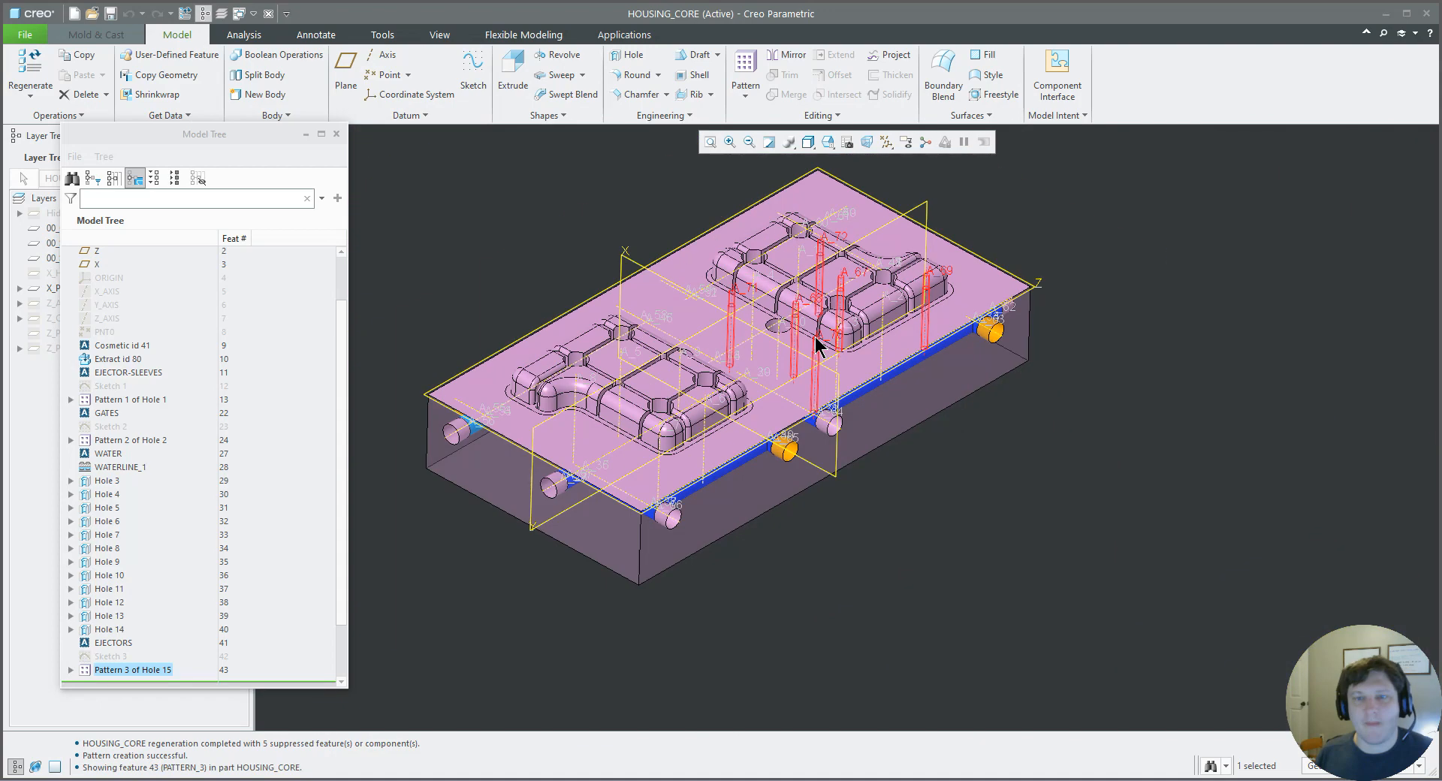
- Examine the rim of ejector pin hole A_71 against the rib corner, and return to the default view
middle_drag(824, 347, 818, 350)
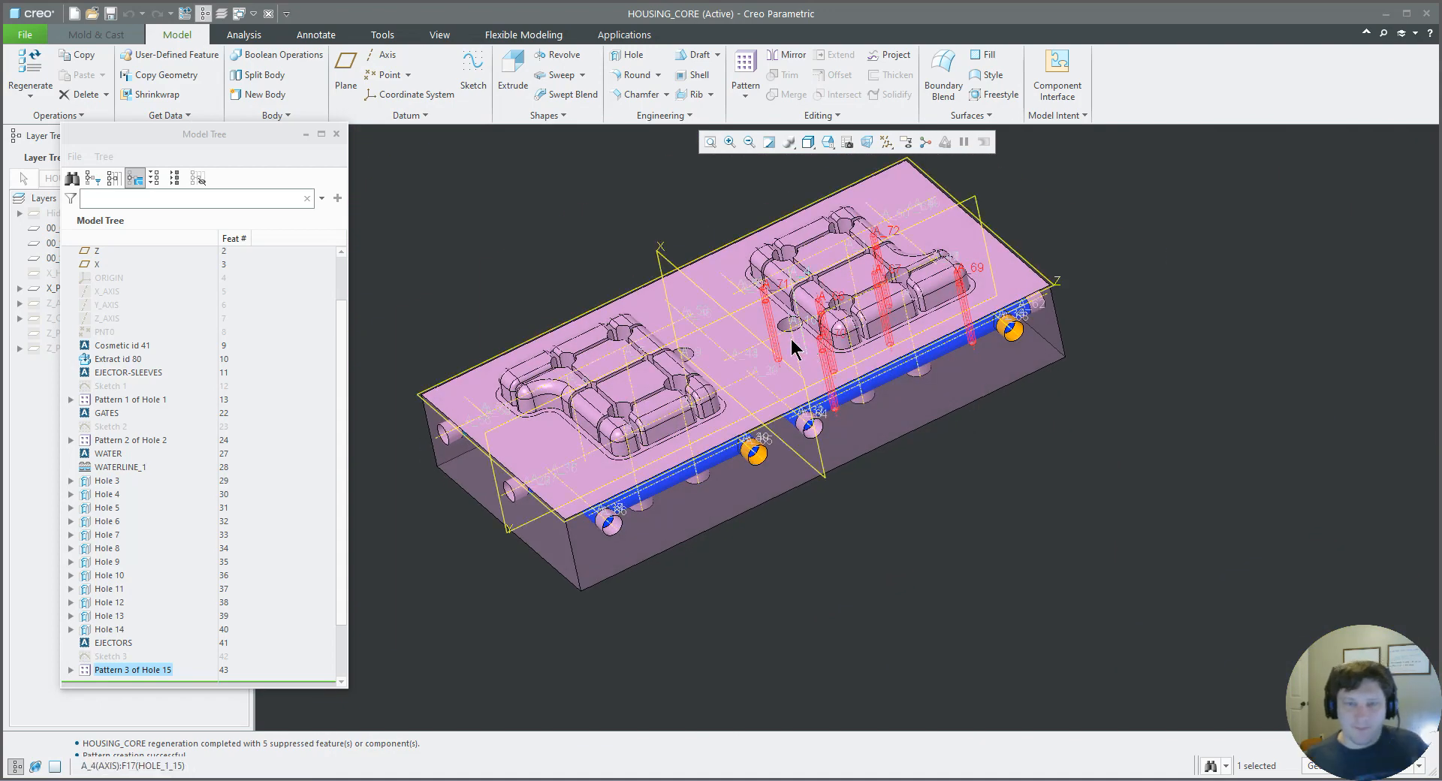
scroll(763, 300, down, 10)
scroll(824, 225, down, 6)
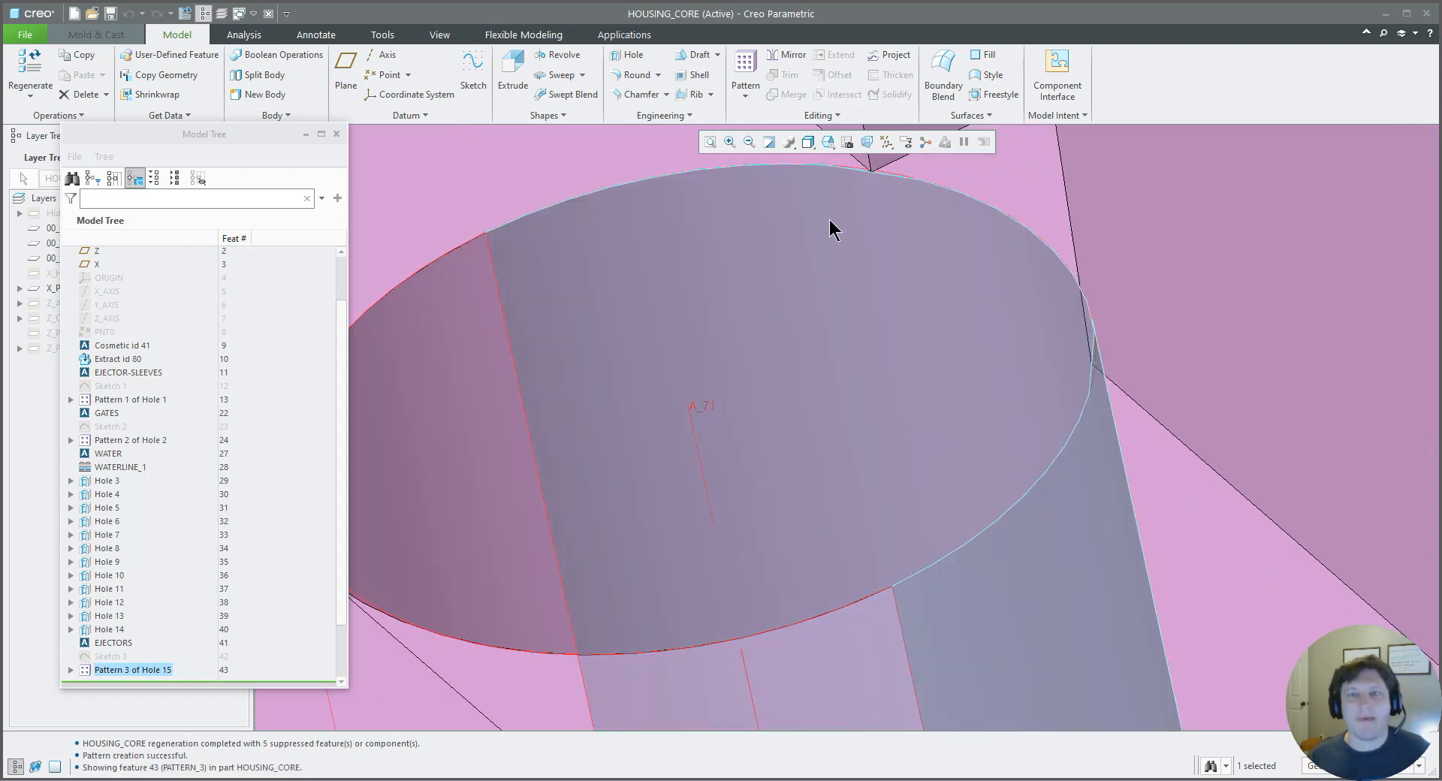
click(830, 221)
scroll(757, 314, up, 6)
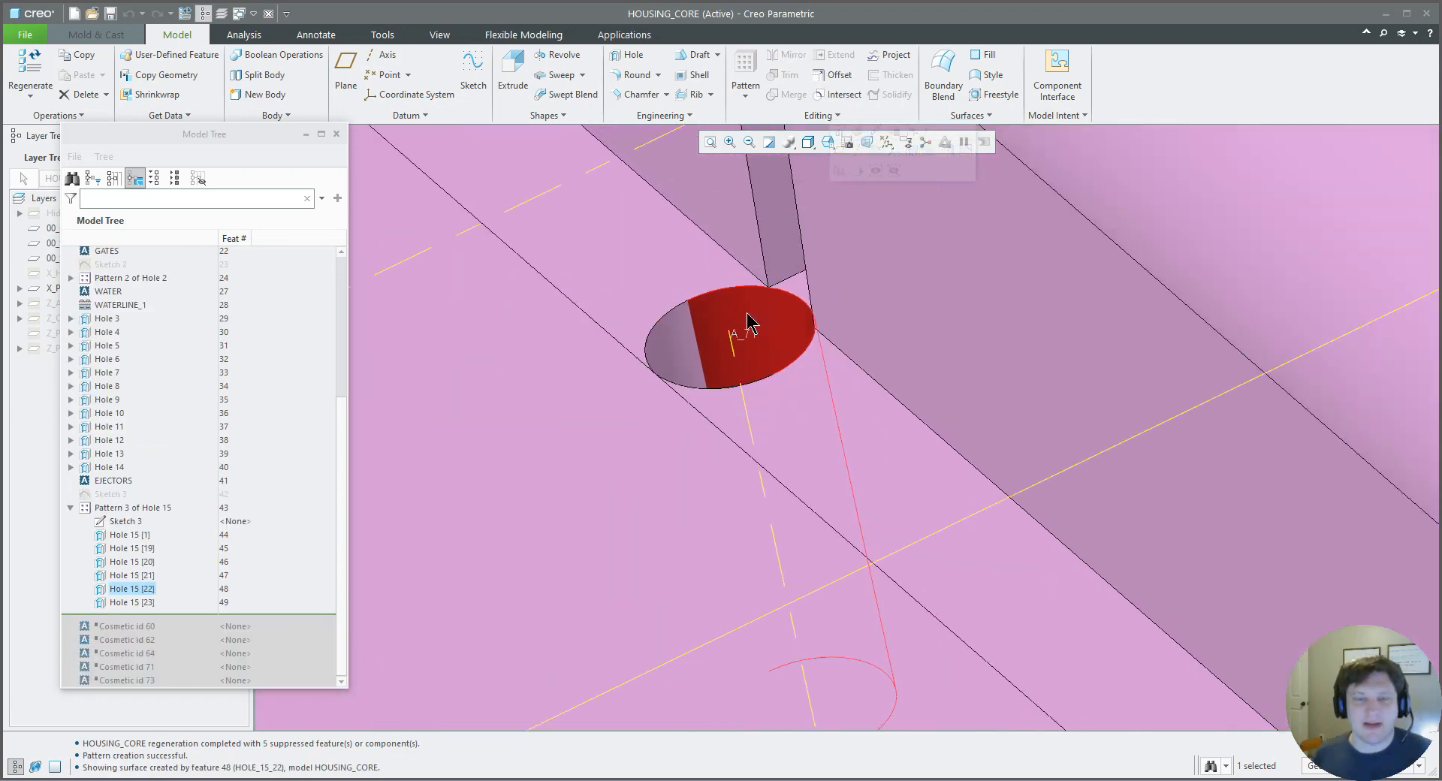
scroll(748, 326, up, 10)
key(ctrl+d)
click(567, 331)
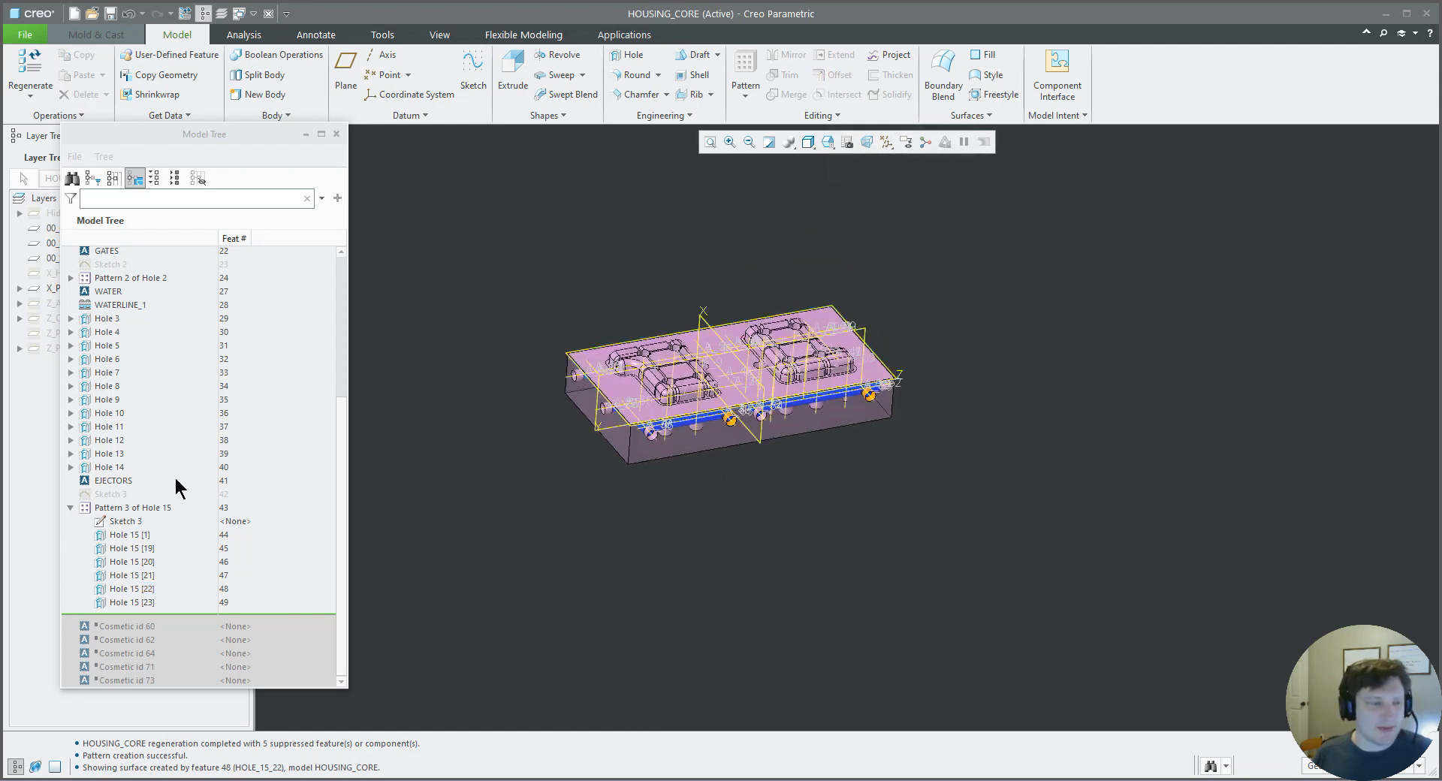
- Start a geometry pattern of the ejector pin hole pattern and show the hidden Z_AXIS layer
click(133, 507)
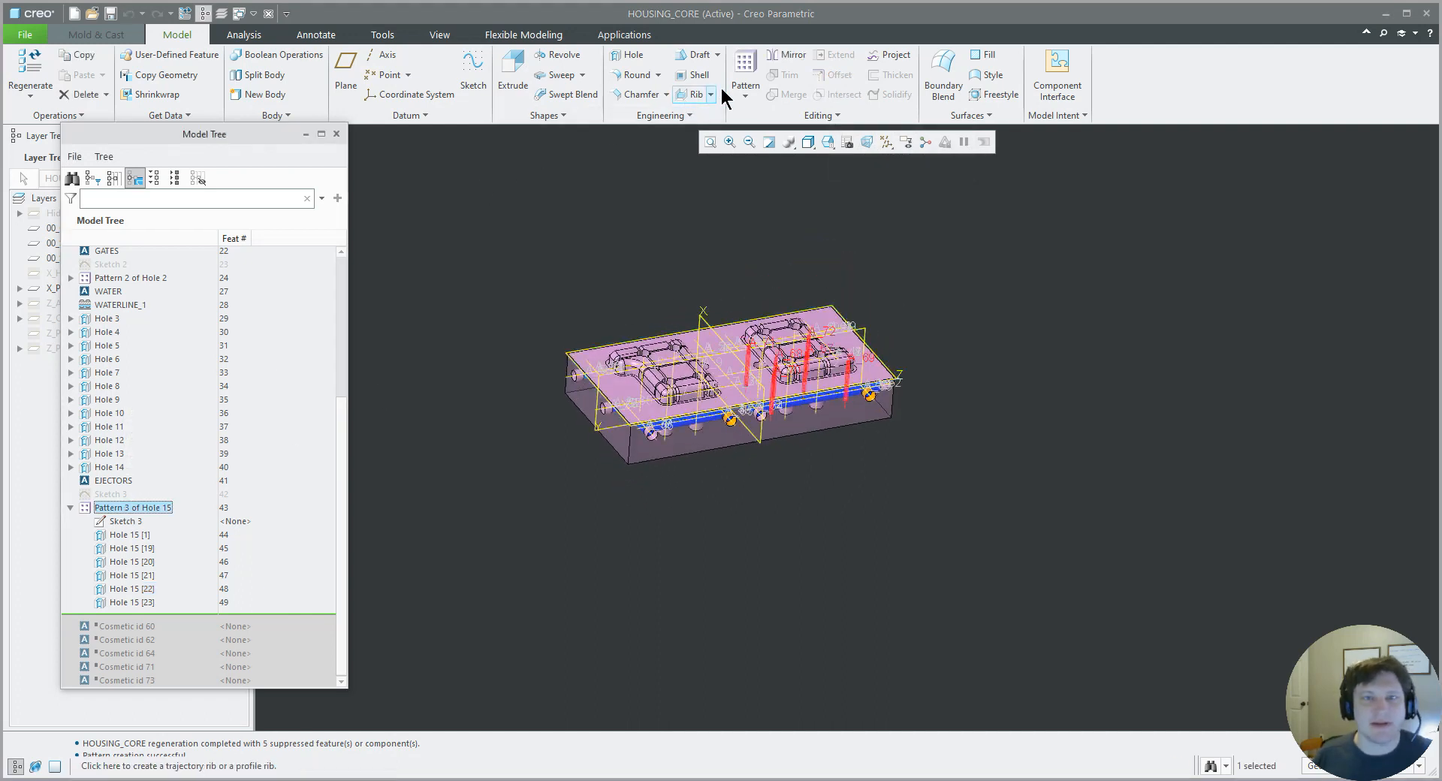
click(746, 95)
click(742, 129)
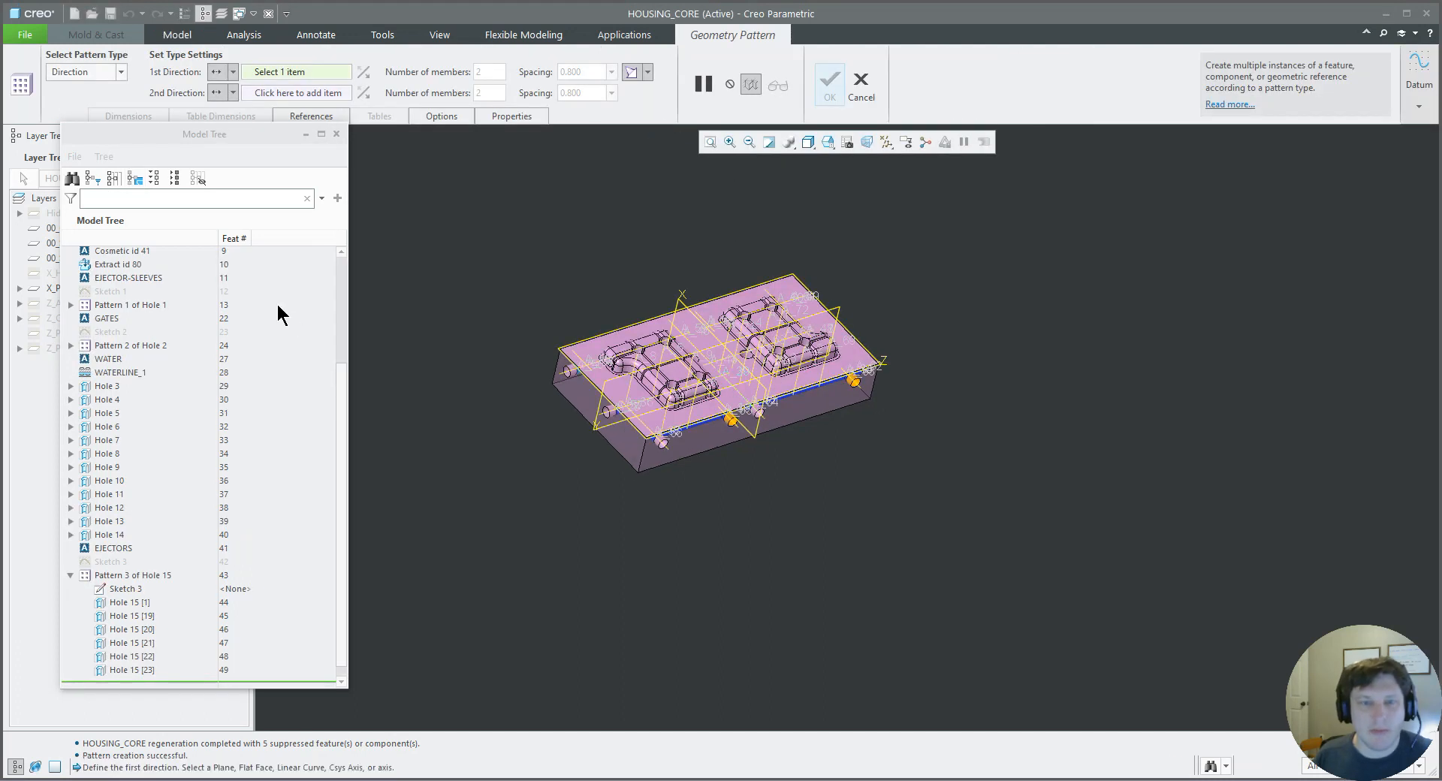
click(173, 156)
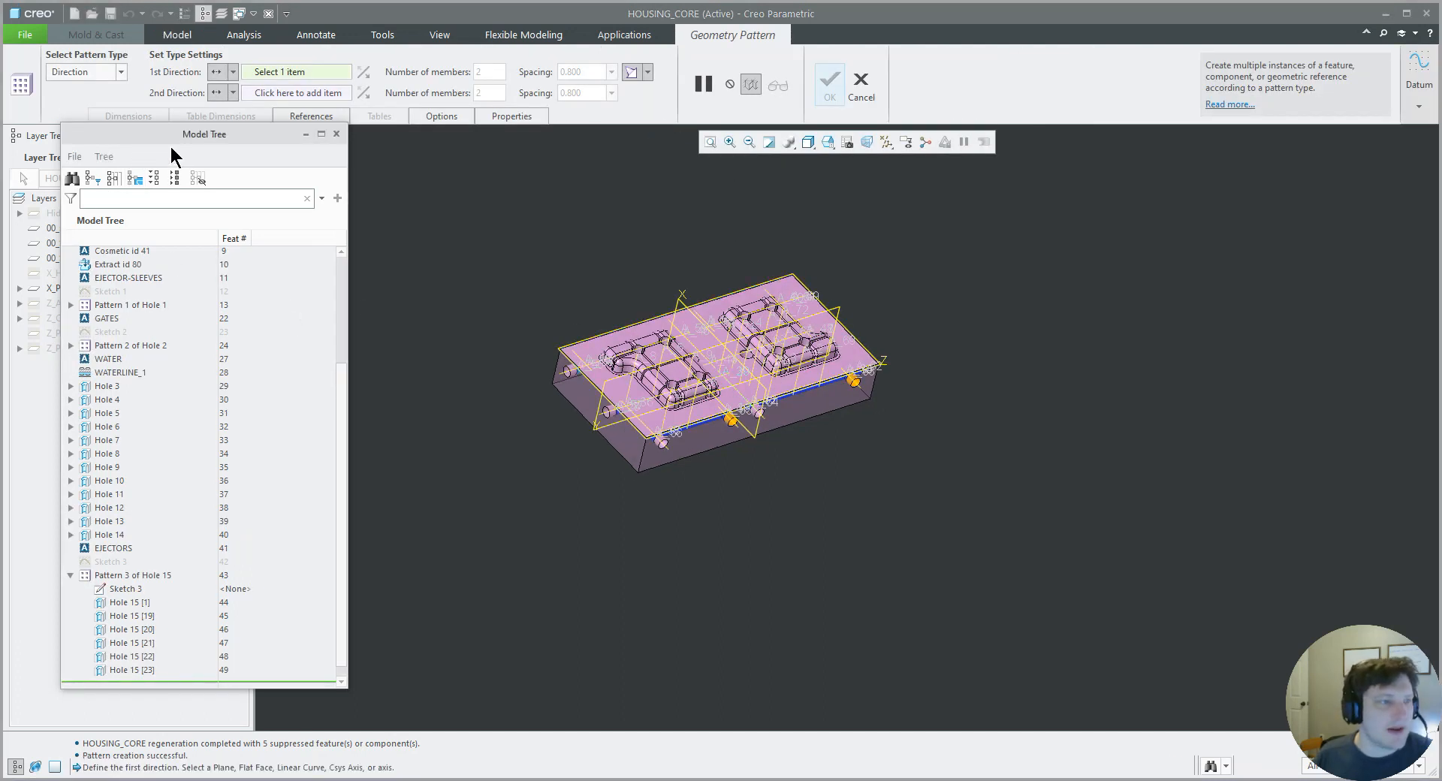
drag(179, 136, 251, 139)
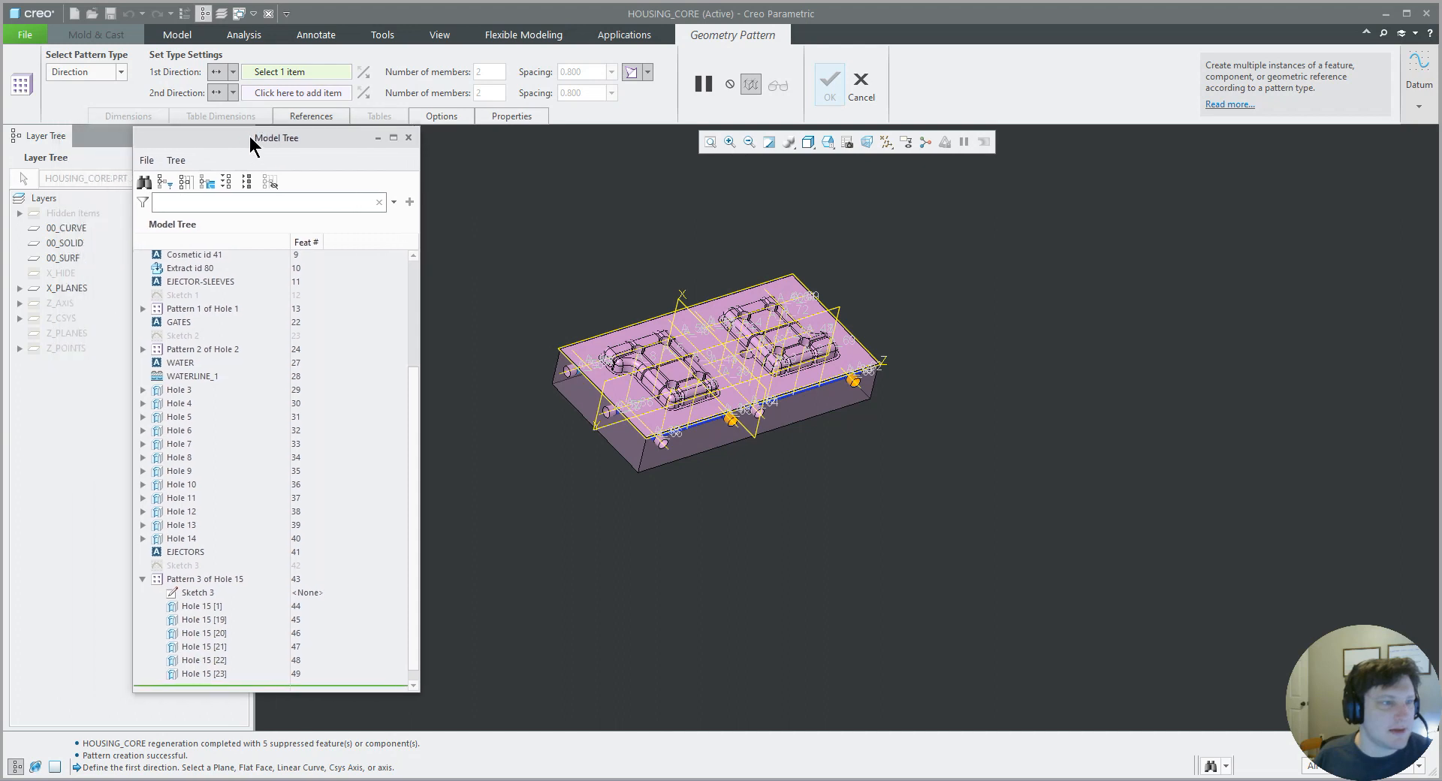
right_click(60, 303)
click(88, 348)
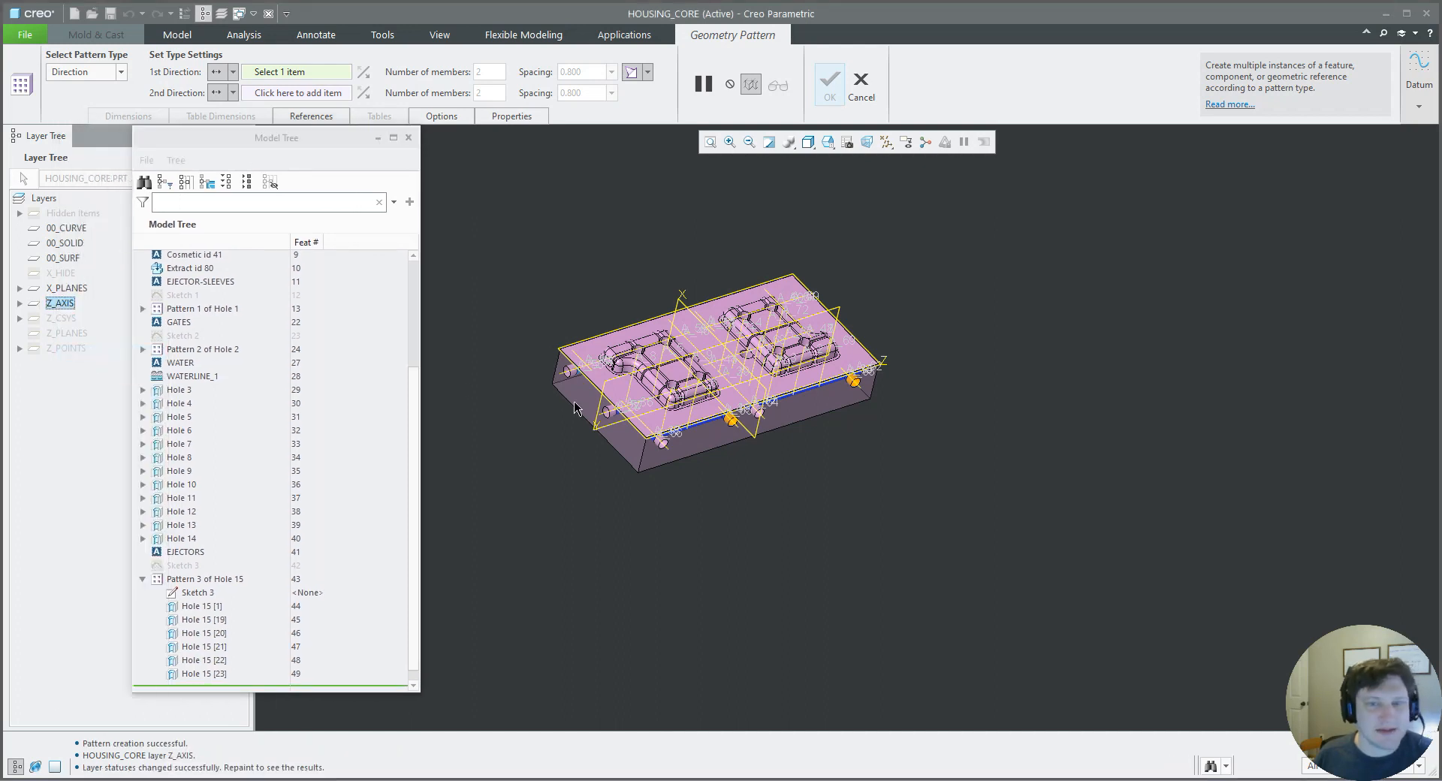
- Change the geometry pattern type to Axis and use the core block's central vertical axis as the pattern center
scroll(655, 381, down, 2)
scroll(655, 381, up, 3)
click(679, 391)
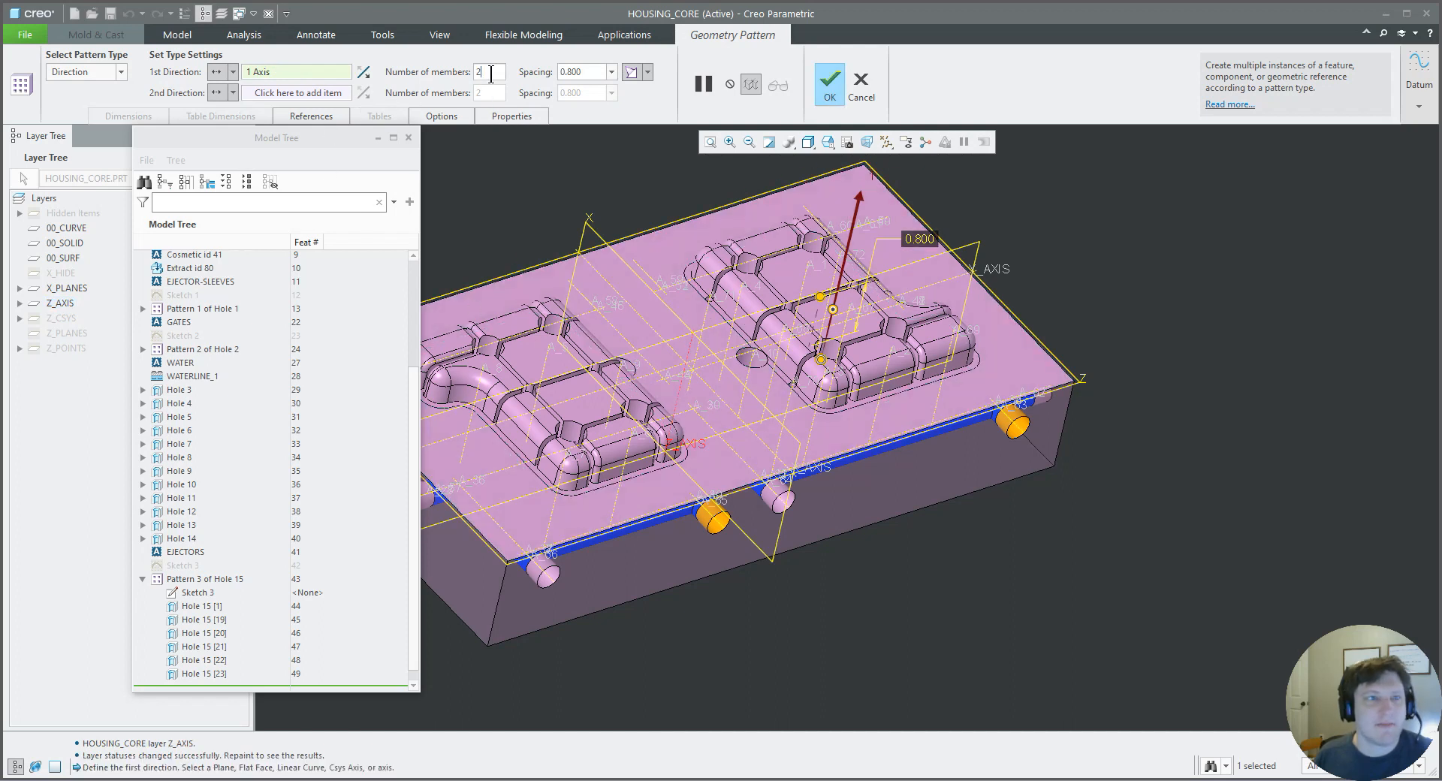
click(121, 71)
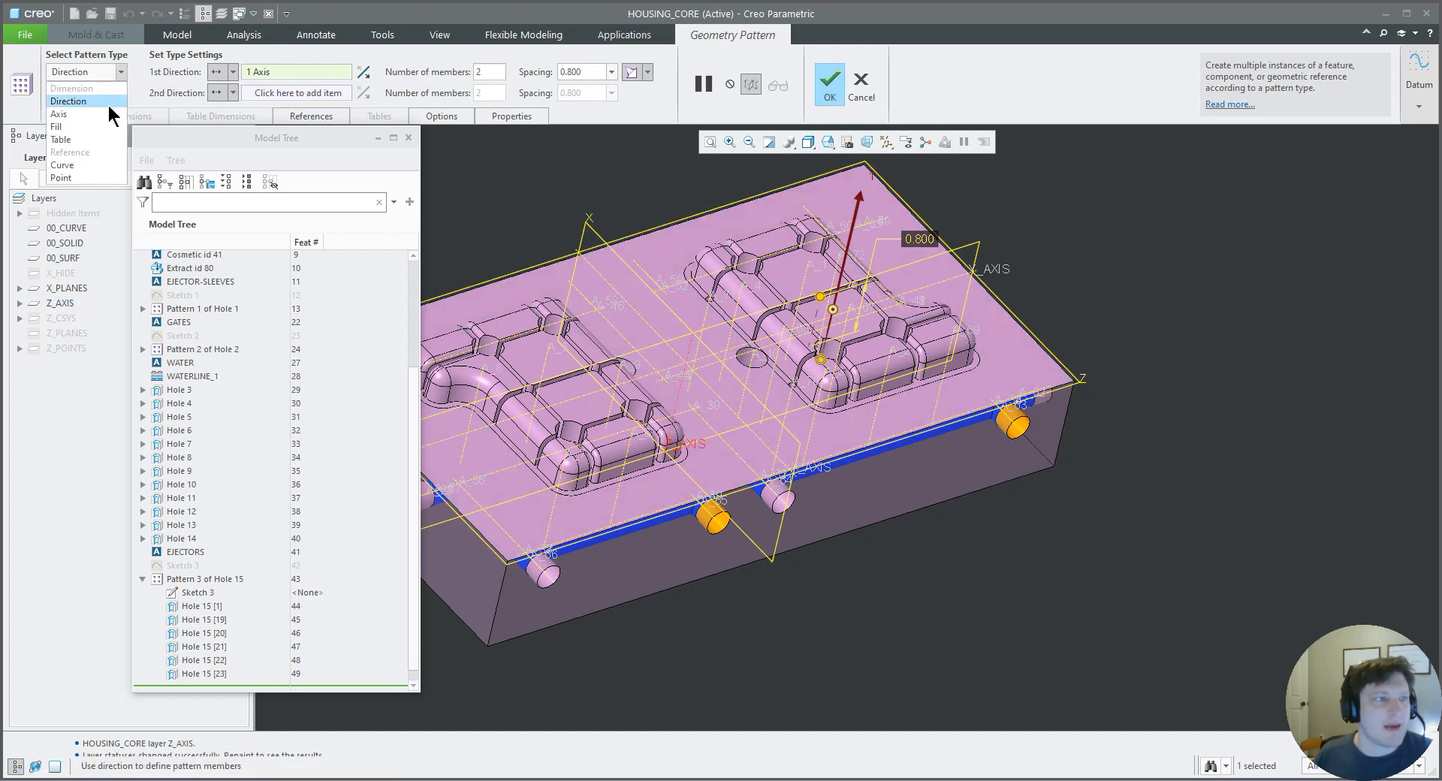
click(60, 114)
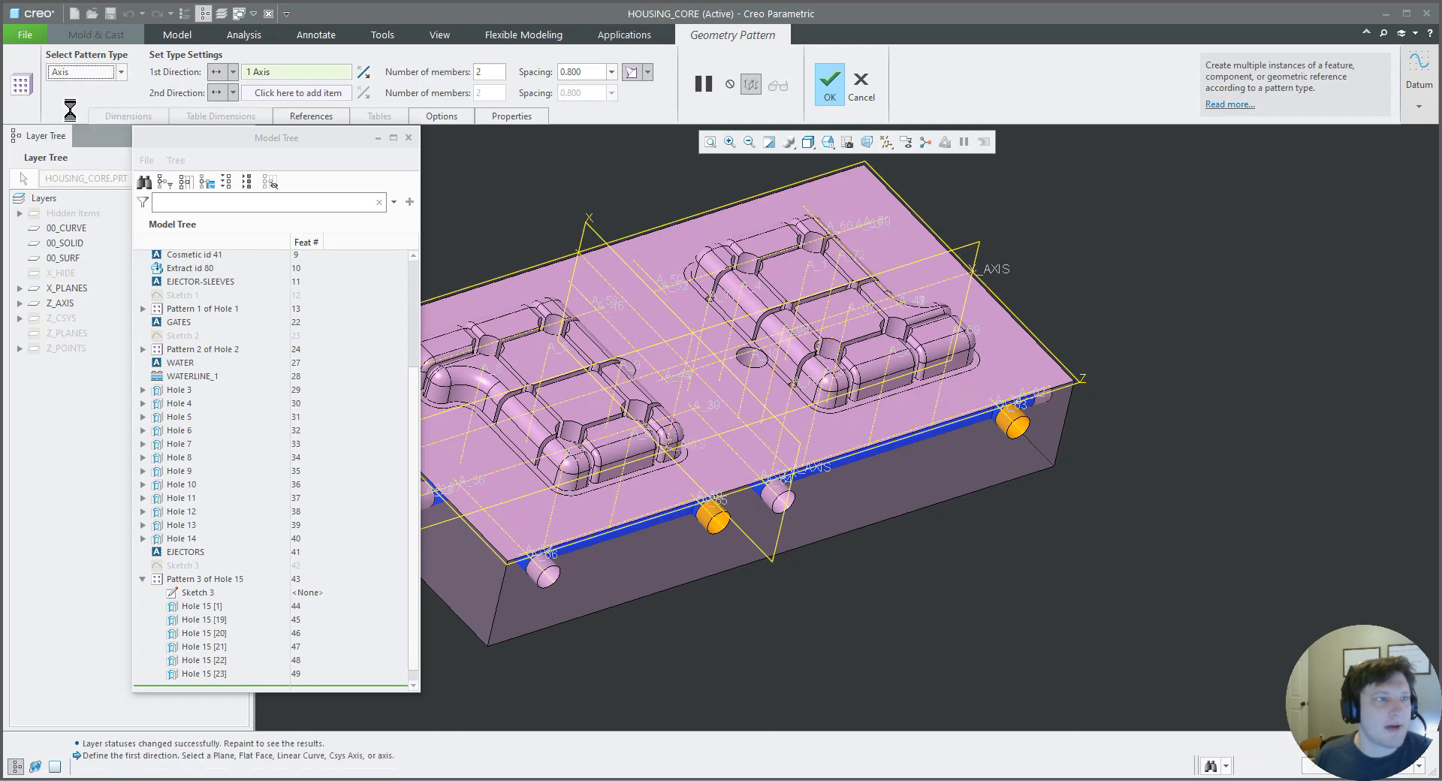
click(683, 390)
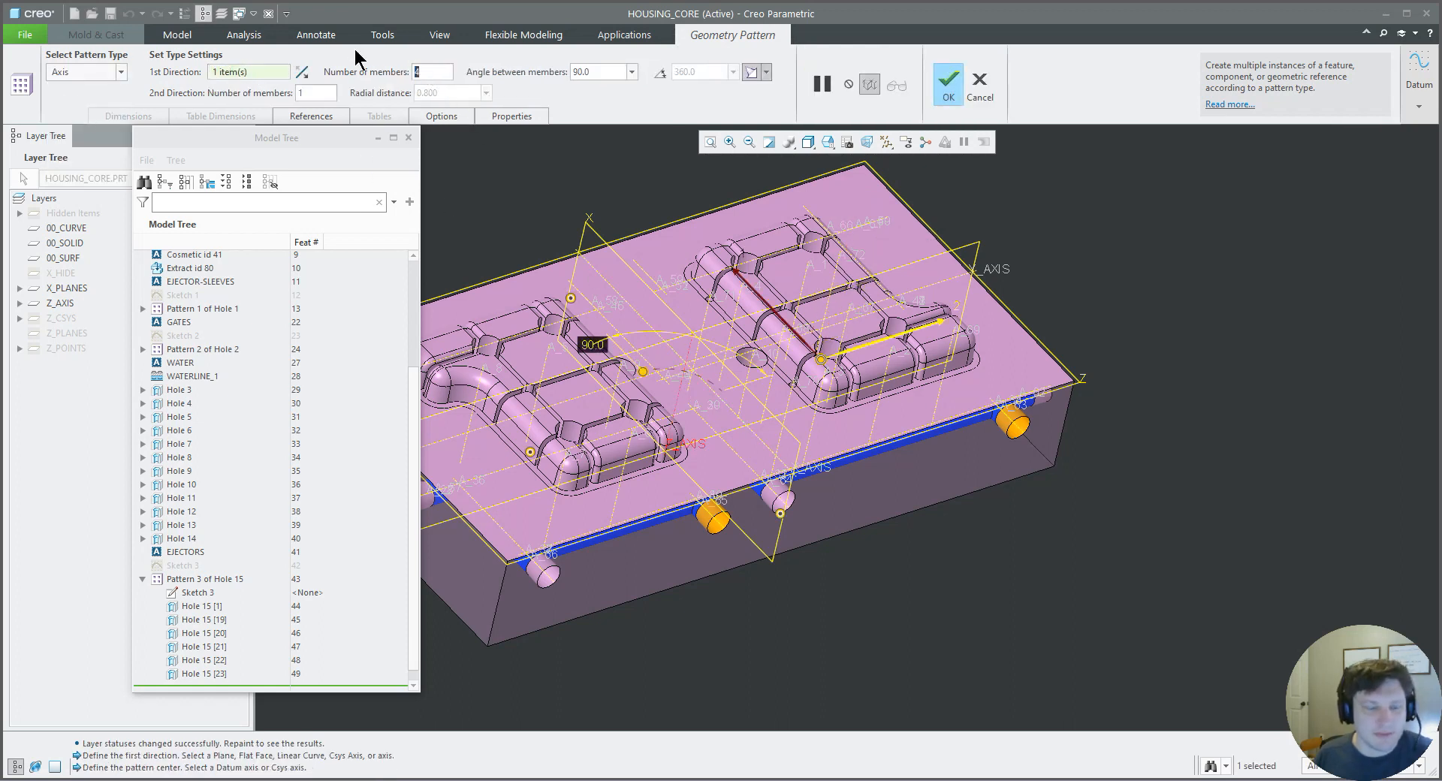
- Set the axis pattern to 2 members with 180 degrees between them and complete it
text(2)
drag(600, 71, 477, 33)
text(180)
key(Return)
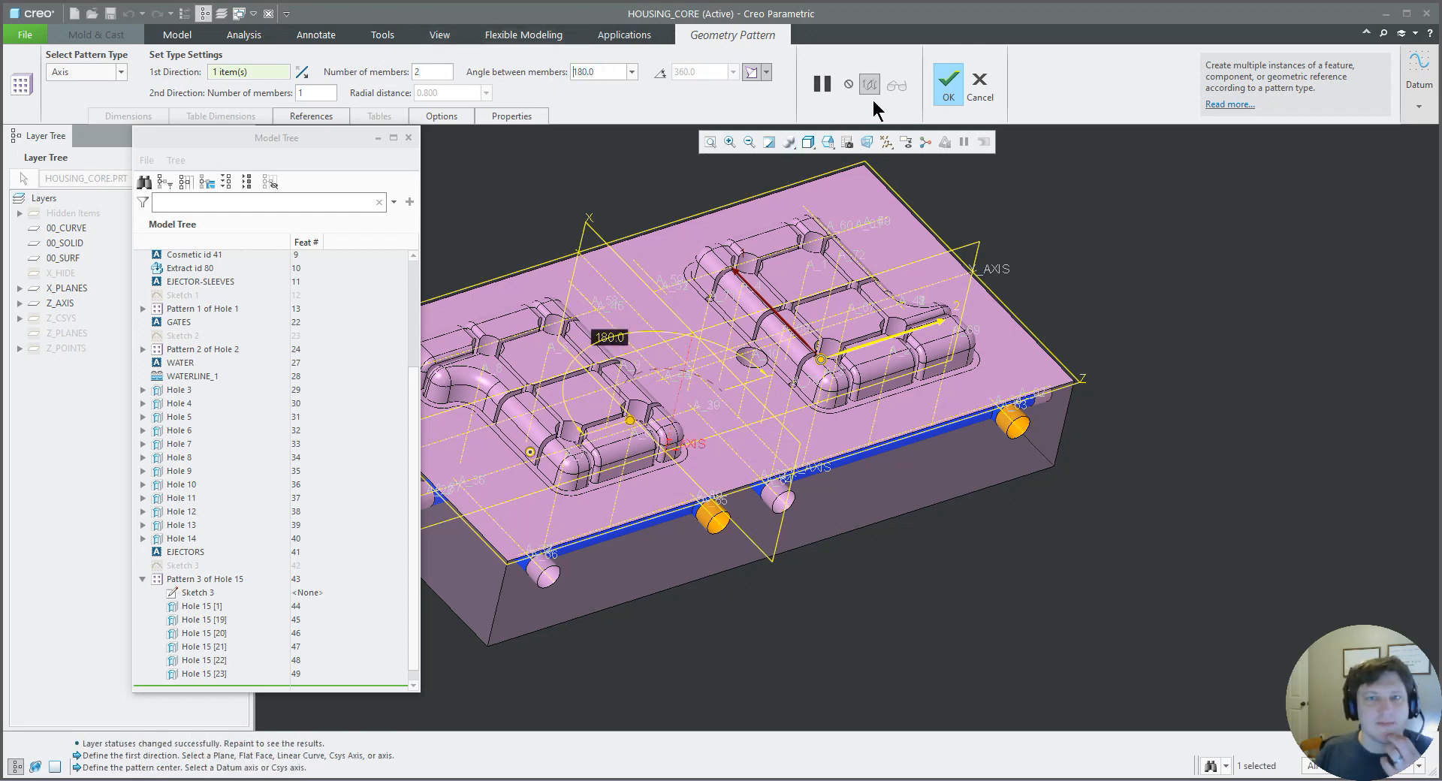
click(948, 83)
- Examine the ejector pin holes of both cavities against the waterlines from the back of the core
mouse_move(731, 269)
middle_down()
mouse_move(702, 184)
mouse_move(713, 327)
mouse_move(716, 304)
mouse_move(636, 306)
mouse_move(591, 368)
mouse_move(603, 394)
middle_up()
scroll(665, 408, up, 4)
scroll(637, 306, down, 4)
scroll(625, 419, up, 3)
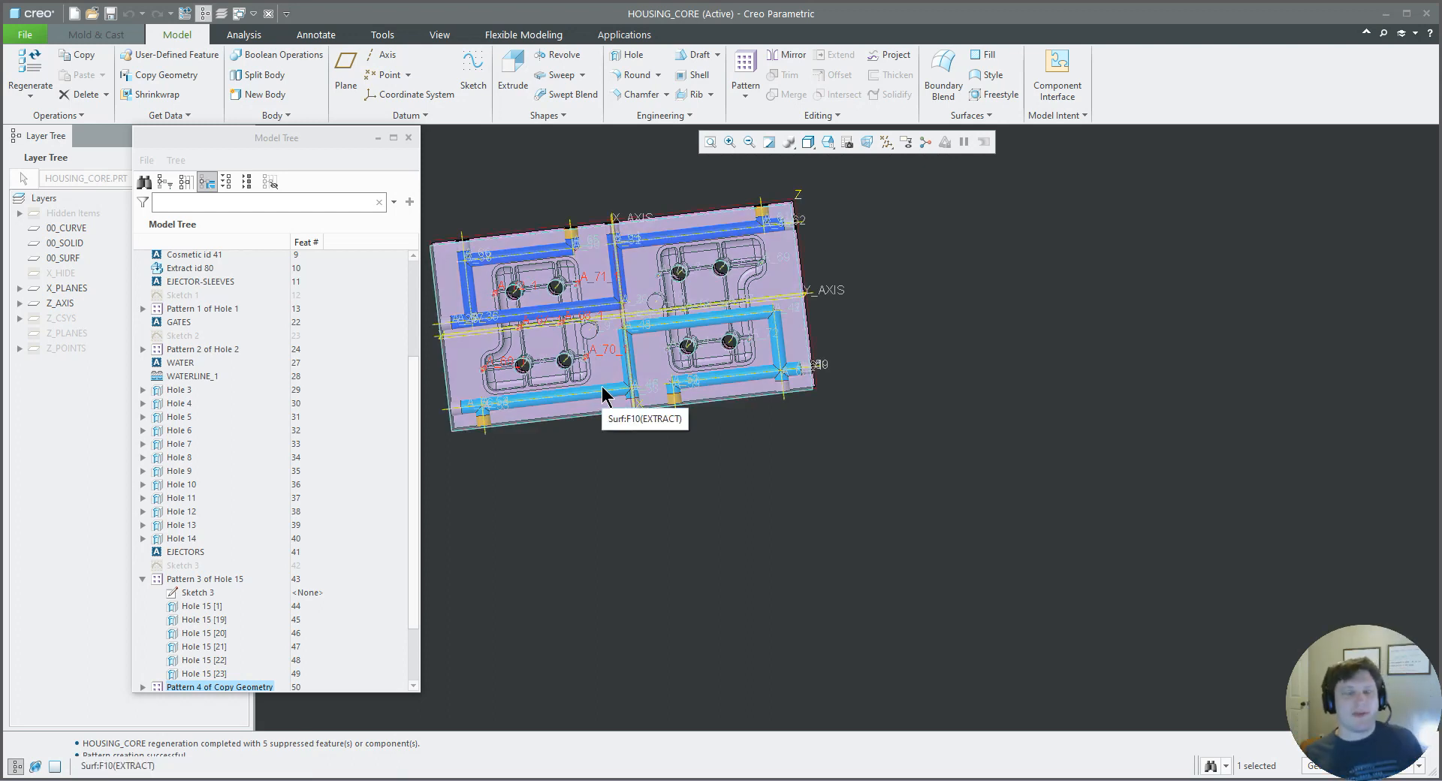
middle_drag(614, 382, 611, 350)
scroll(609, 331, up, 5)
scroll(608, 334, up, 2)
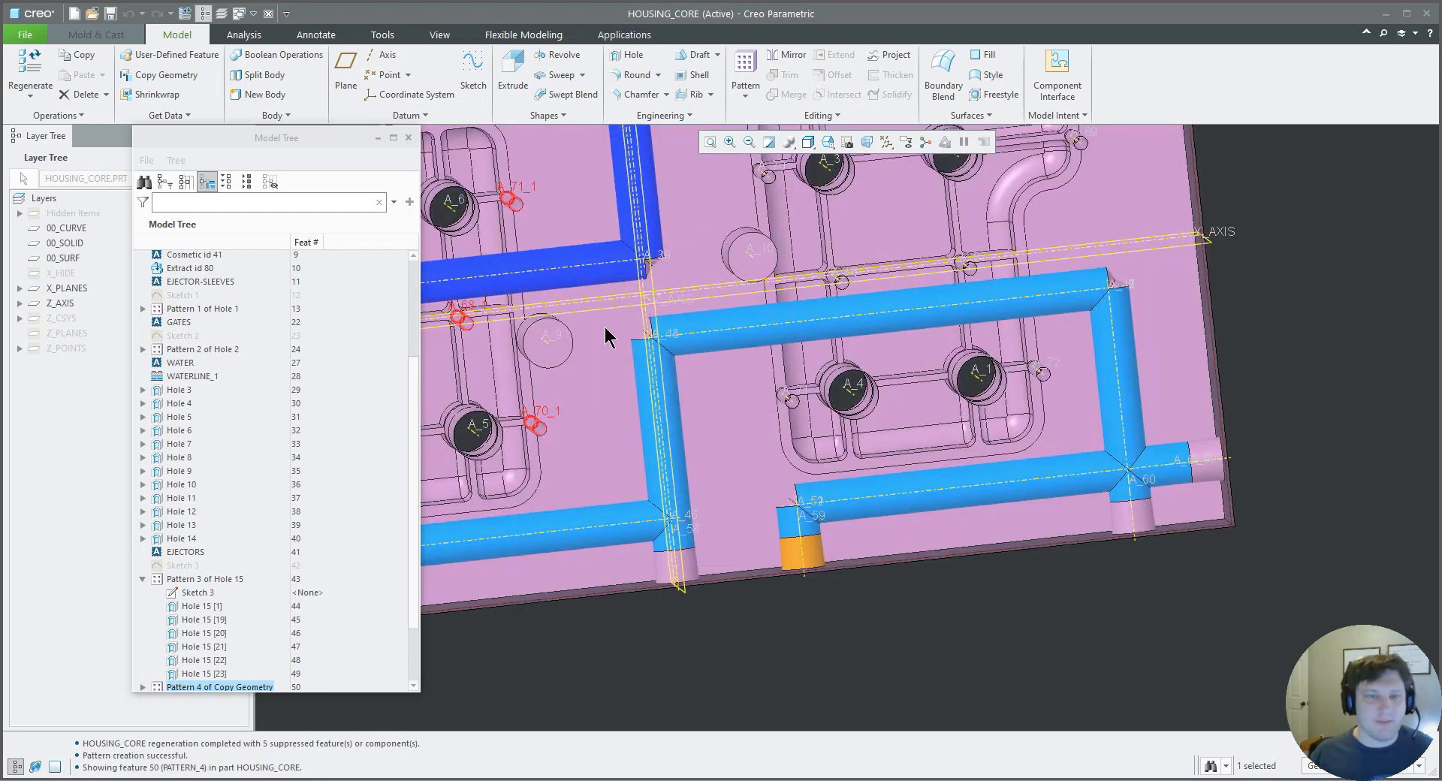
middle_drag(607, 334, 604, 328)
scroll(603, 328, down, 6)
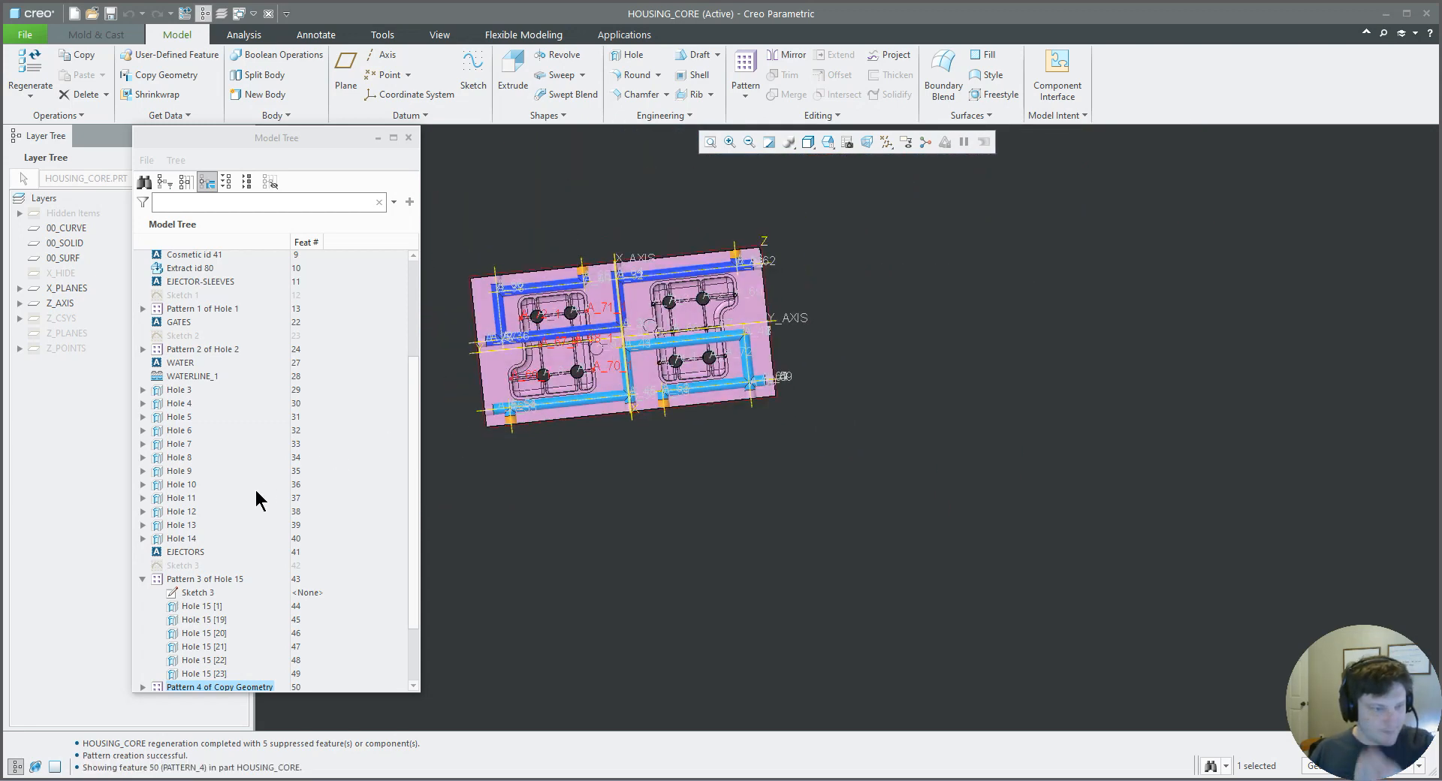
- Collapse the hole pattern, resume the suppressed Cosmetic id 60 feature and rename it BLOCK_SIZING
click(143, 579)
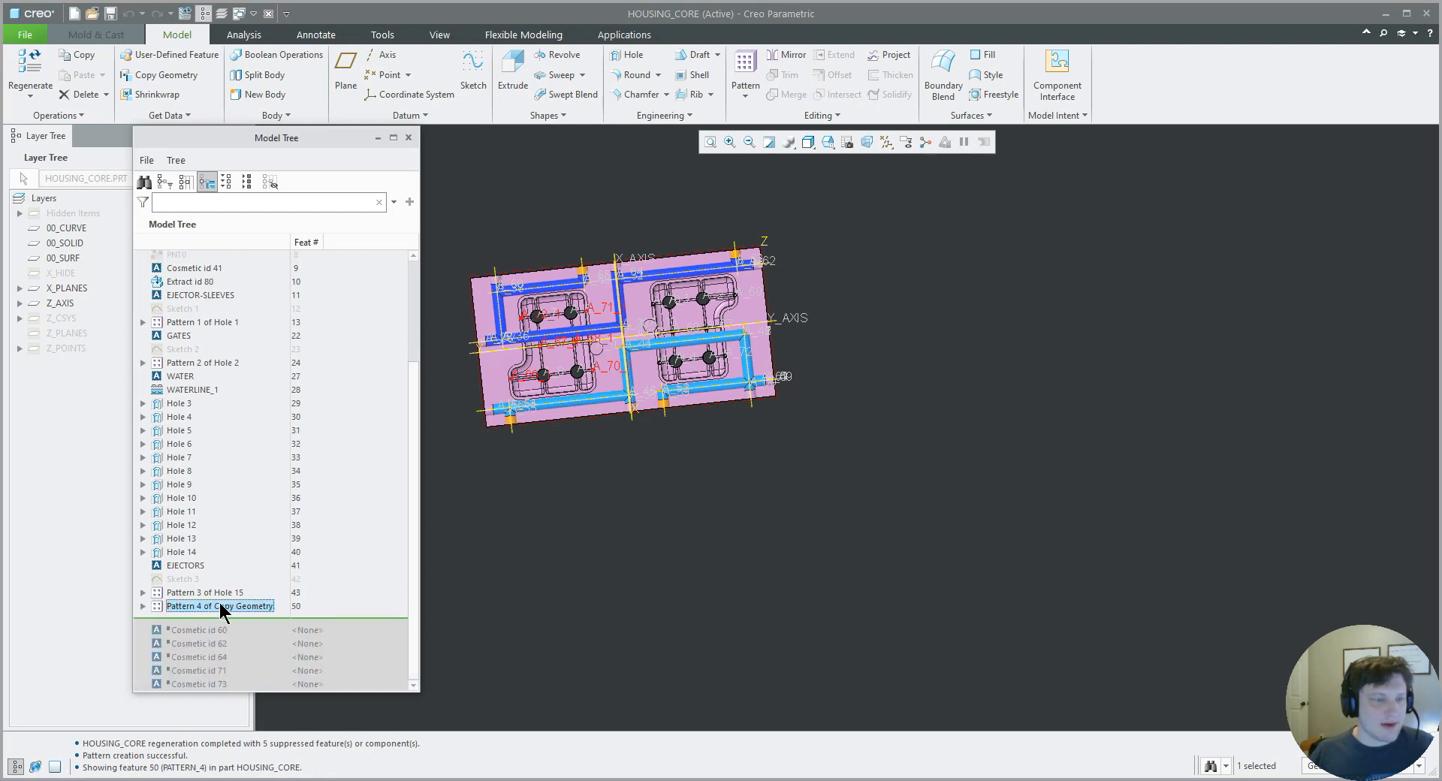
drag(223, 618, 220, 631)
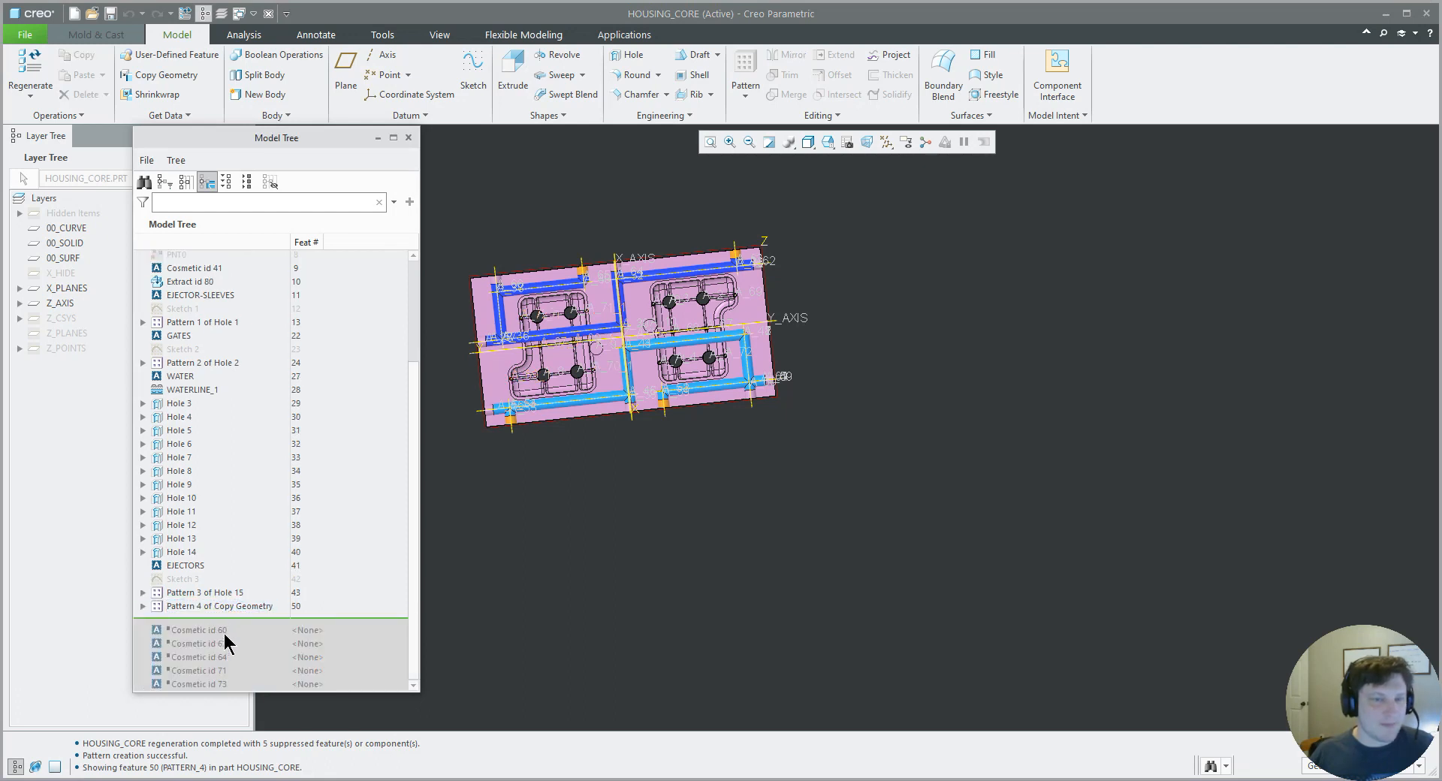
drag(228, 618, 217, 636)
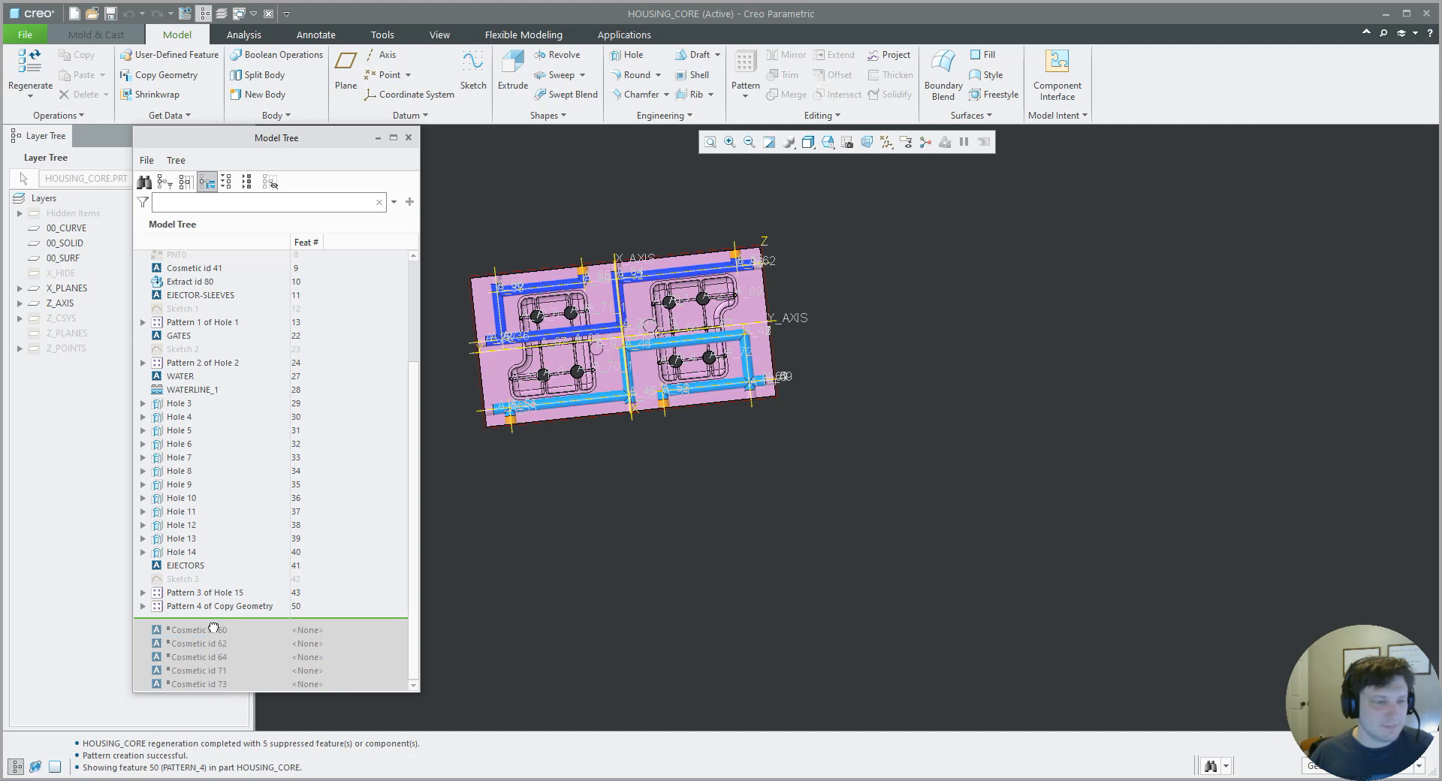
right_click(204, 629)
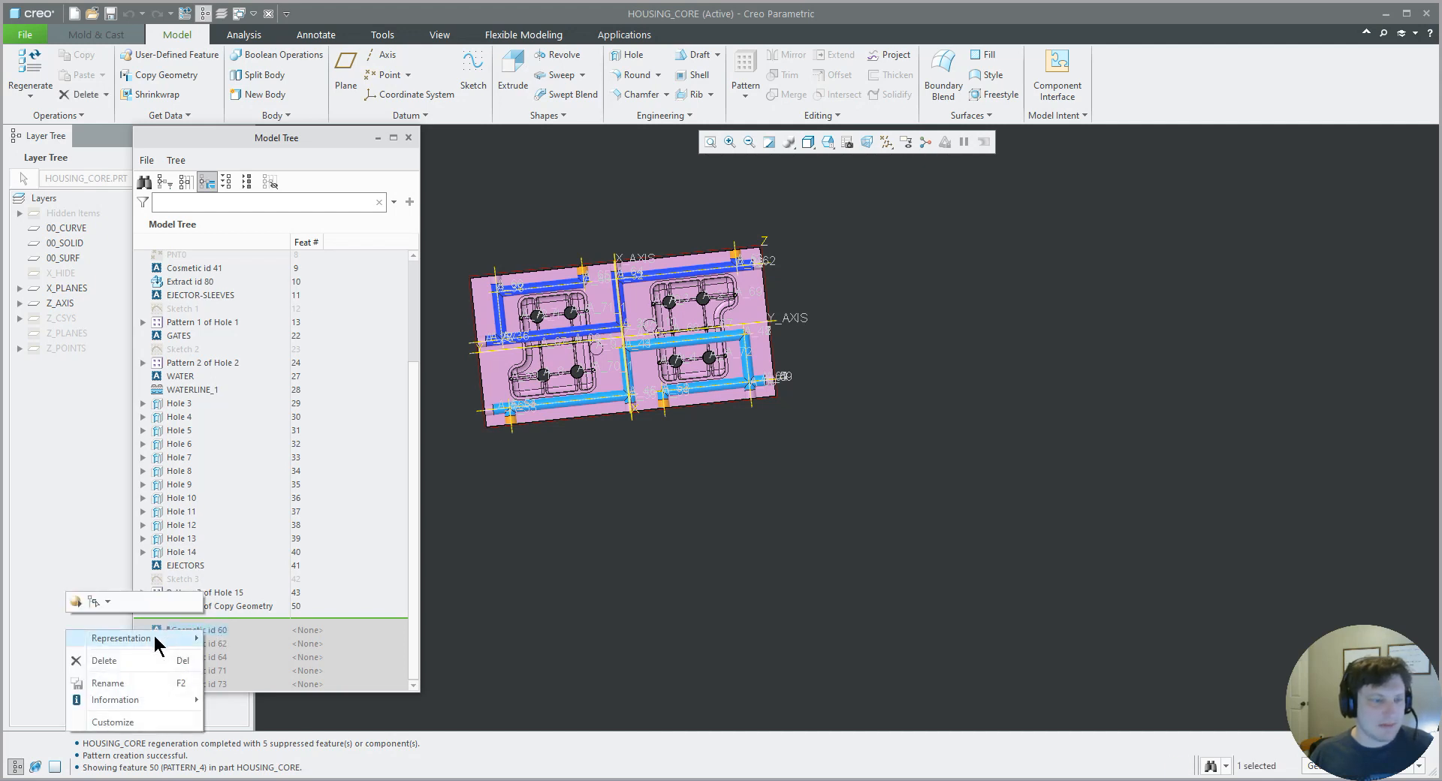
click(76, 601)
double_click(208, 618)
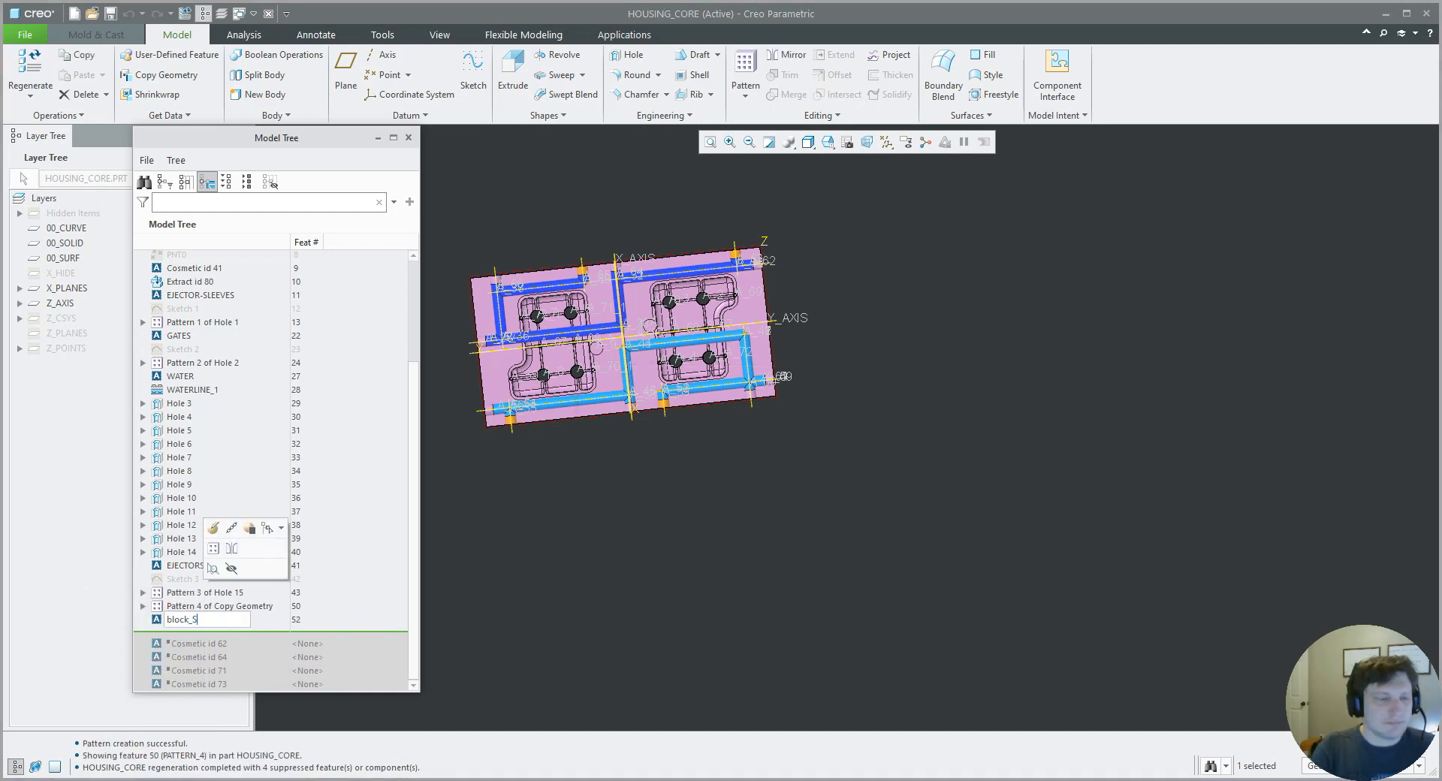
key(Return)
- Start a Round on one vertical corner edge of the core block and enter a radius of .55
middle_drag(493, 538, 593, 486)
click(629, 75)
click(463, 293)
middle_drag(464, 293, 534, 473)
middle_drag(507, 256, 592, 295)
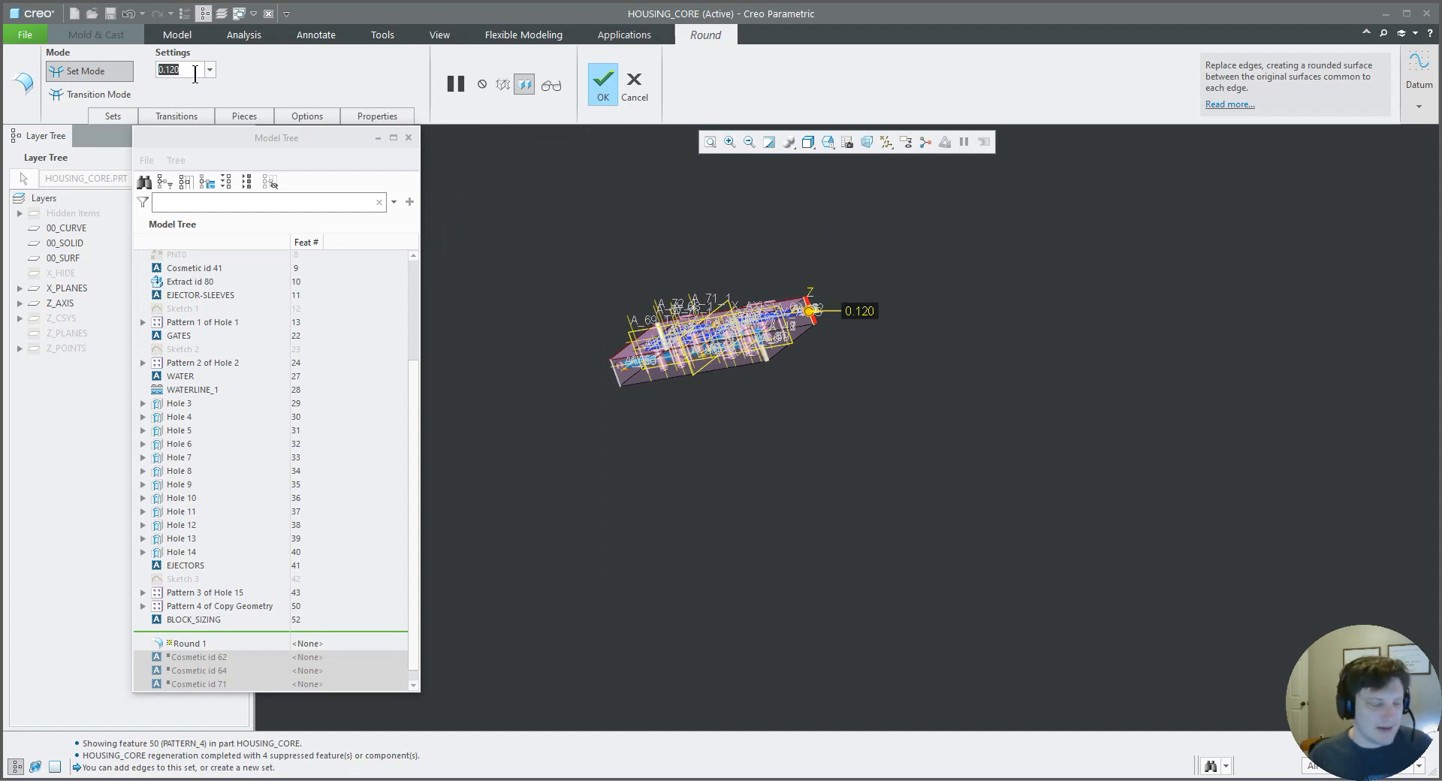
key(BackSpace)
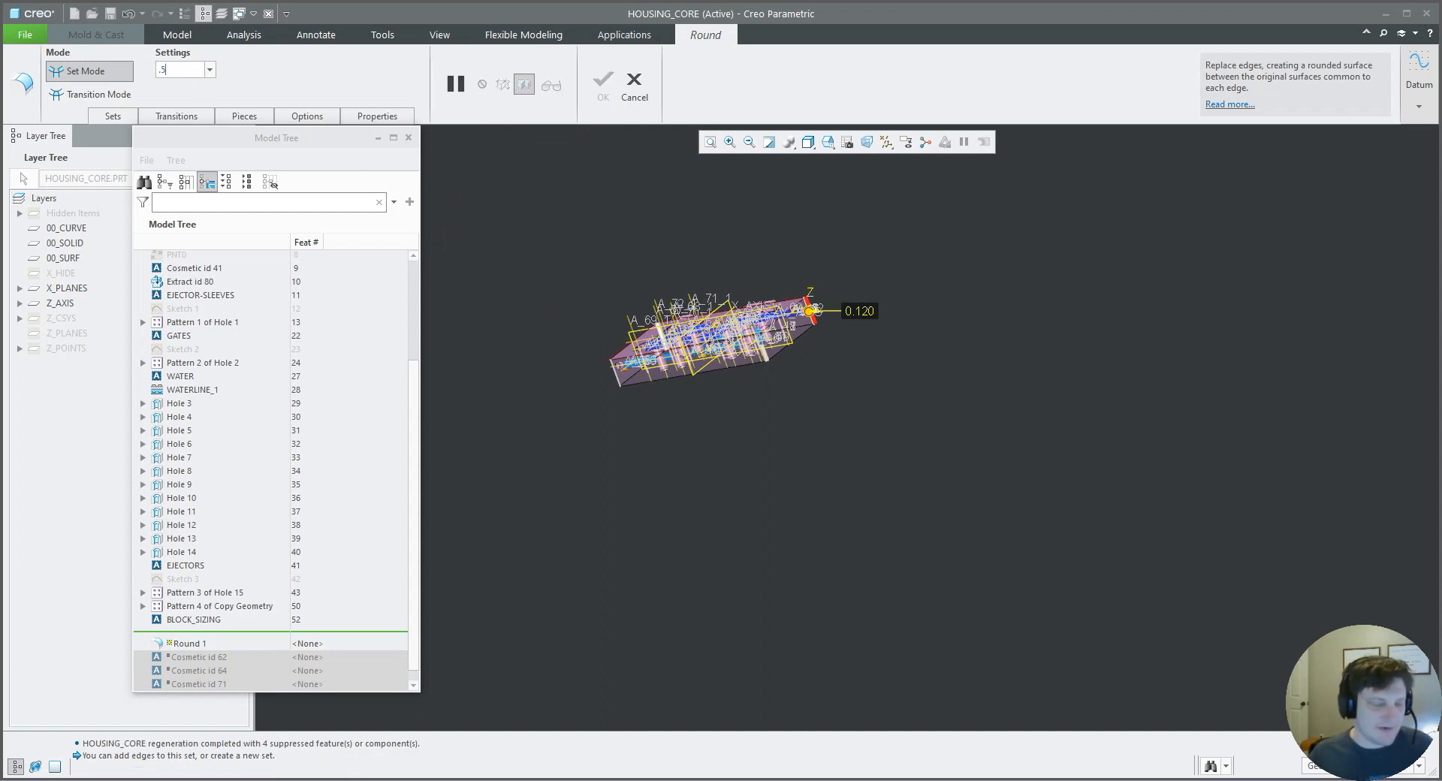
text(.55)
key(Return)
- Delete the separate round Set 2 and add the block's other vertical corner edges to Set 1
middle_drag(668, 323, 697, 381)
click(131, 119)
right_click(123, 182)
click(119, 203)
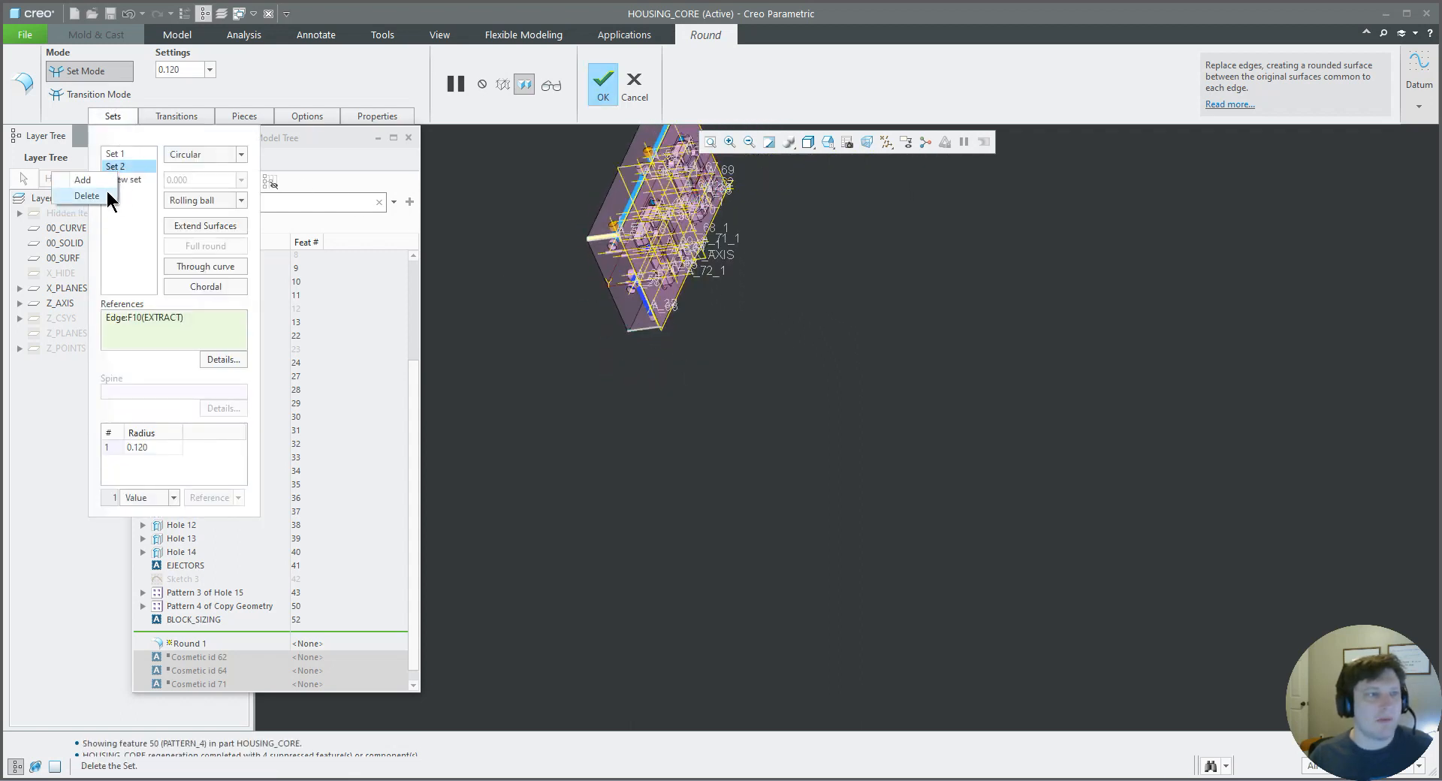
middle_drag(488, 253, 604, 477)
scroll(563, 319, down, 5)
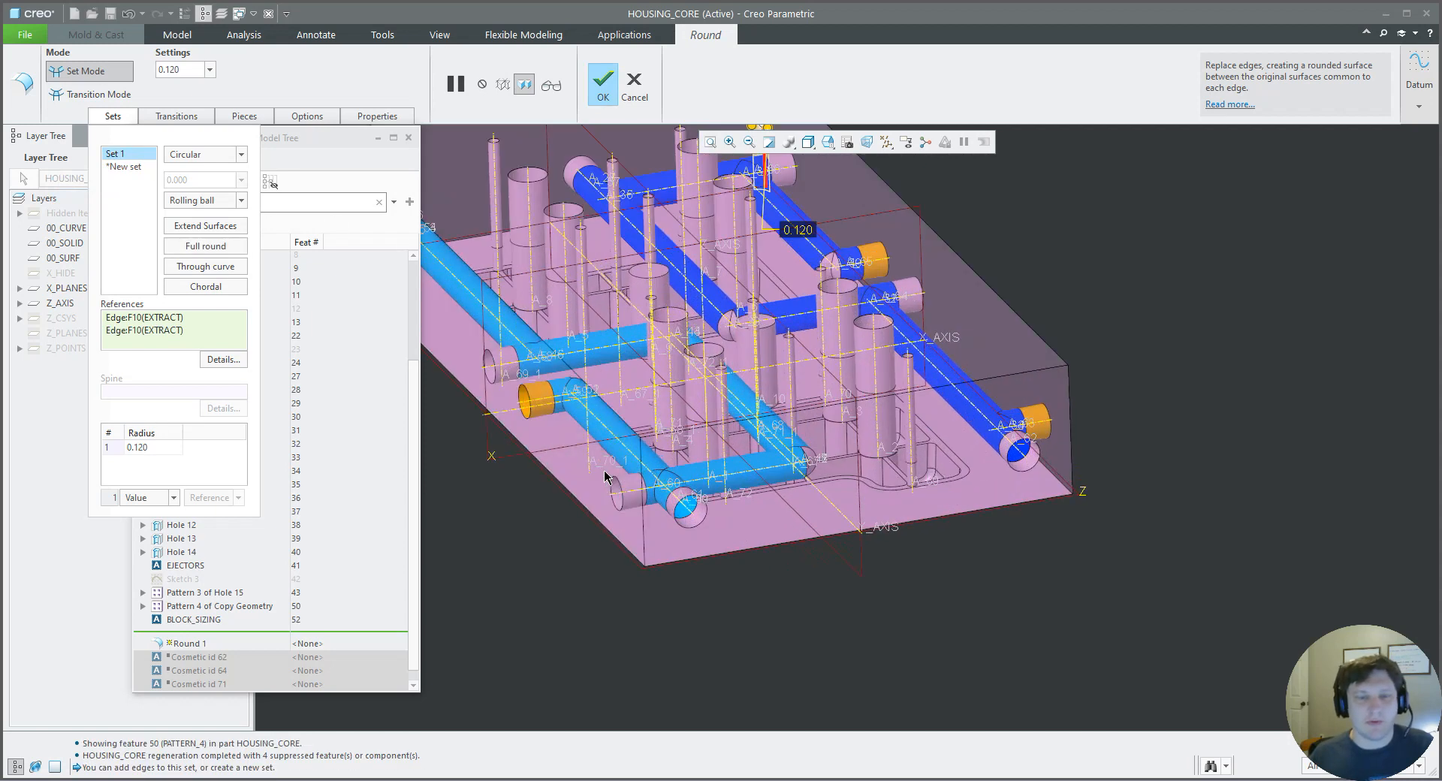
ctrl+click(643, 518)
ctrl+click(1066, 412)
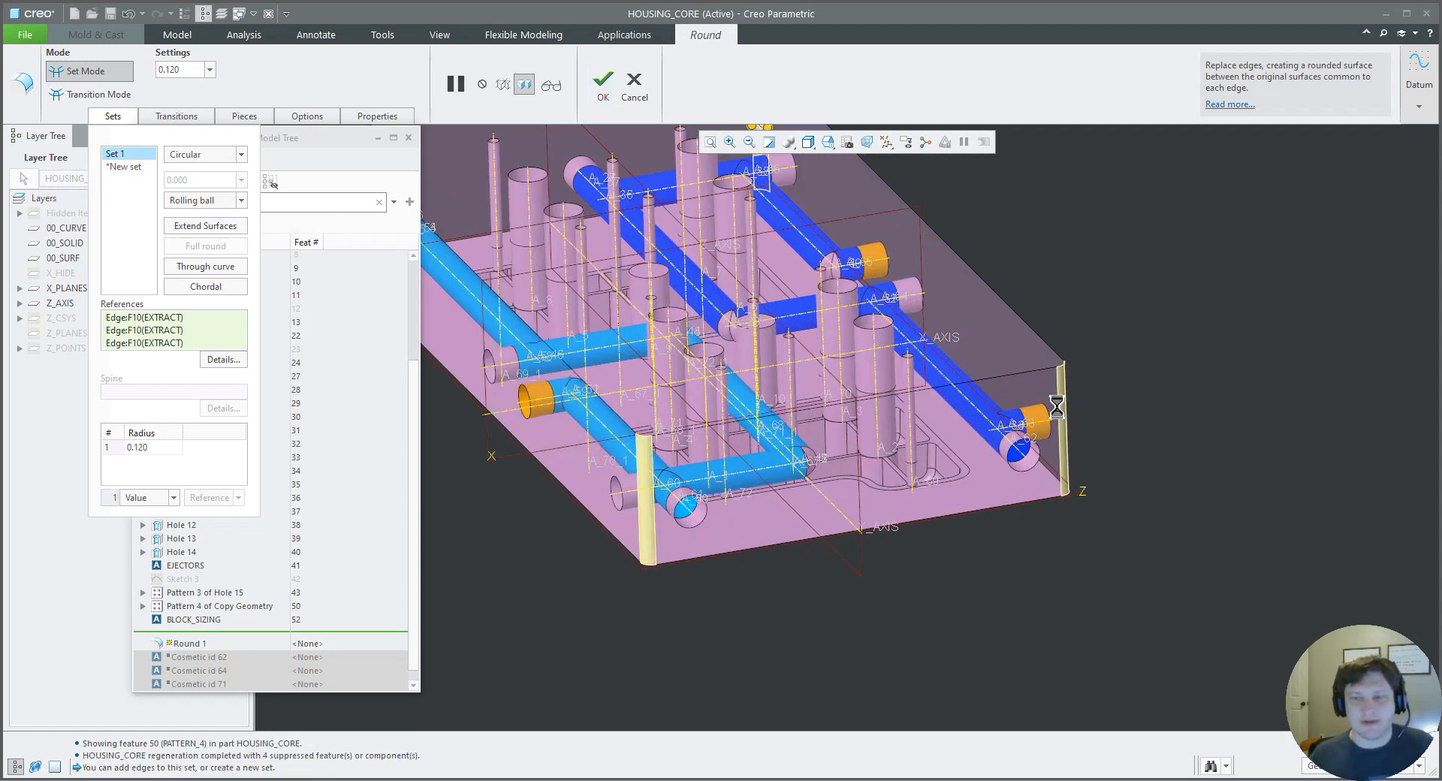
- Set the radius of the corner round set to 0.550
double_click(195, 76)
text(0.550)
key(Return)
middle_drag(581, 397, 598, 441)
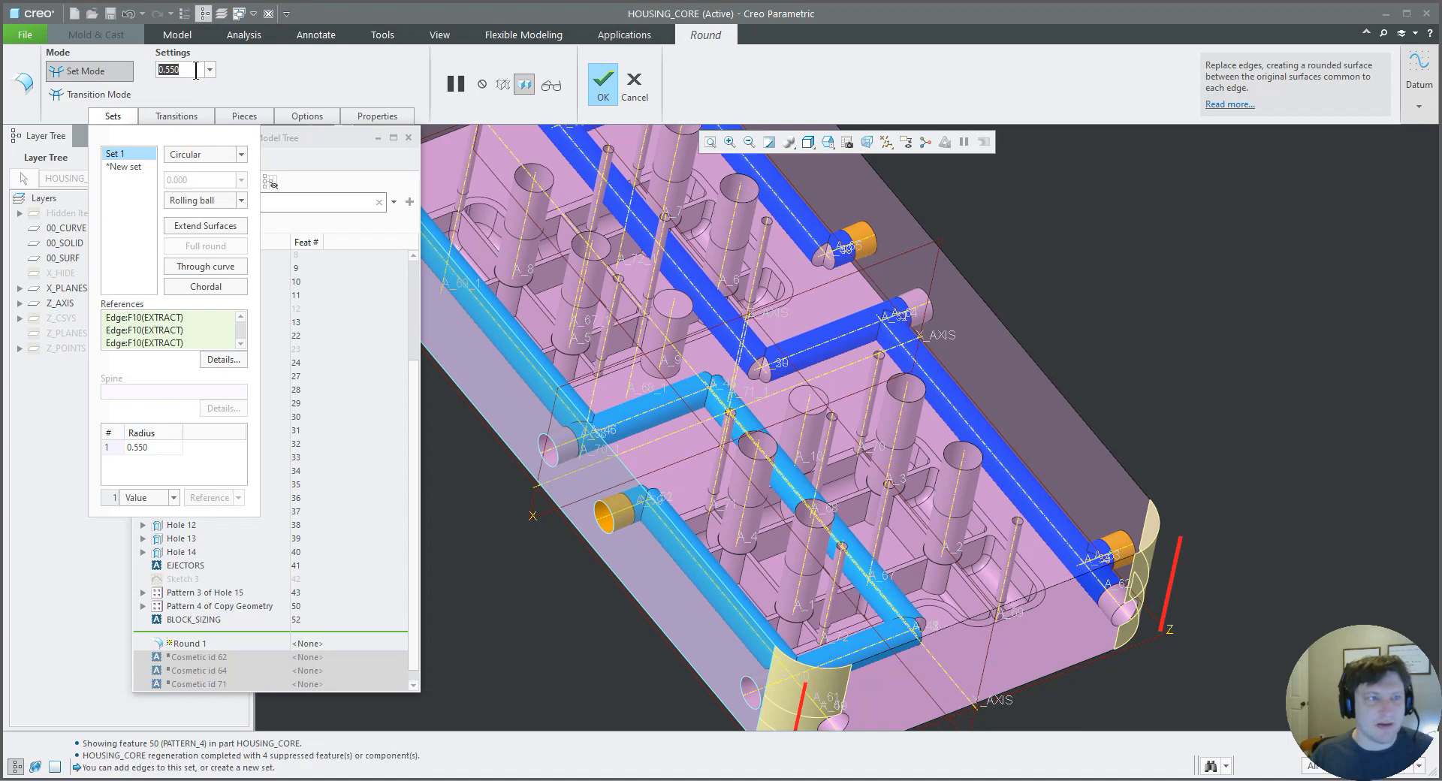
- Set the corner round radius to 0.400 and complete the round on the block's vertical corners
key(BackSpace)
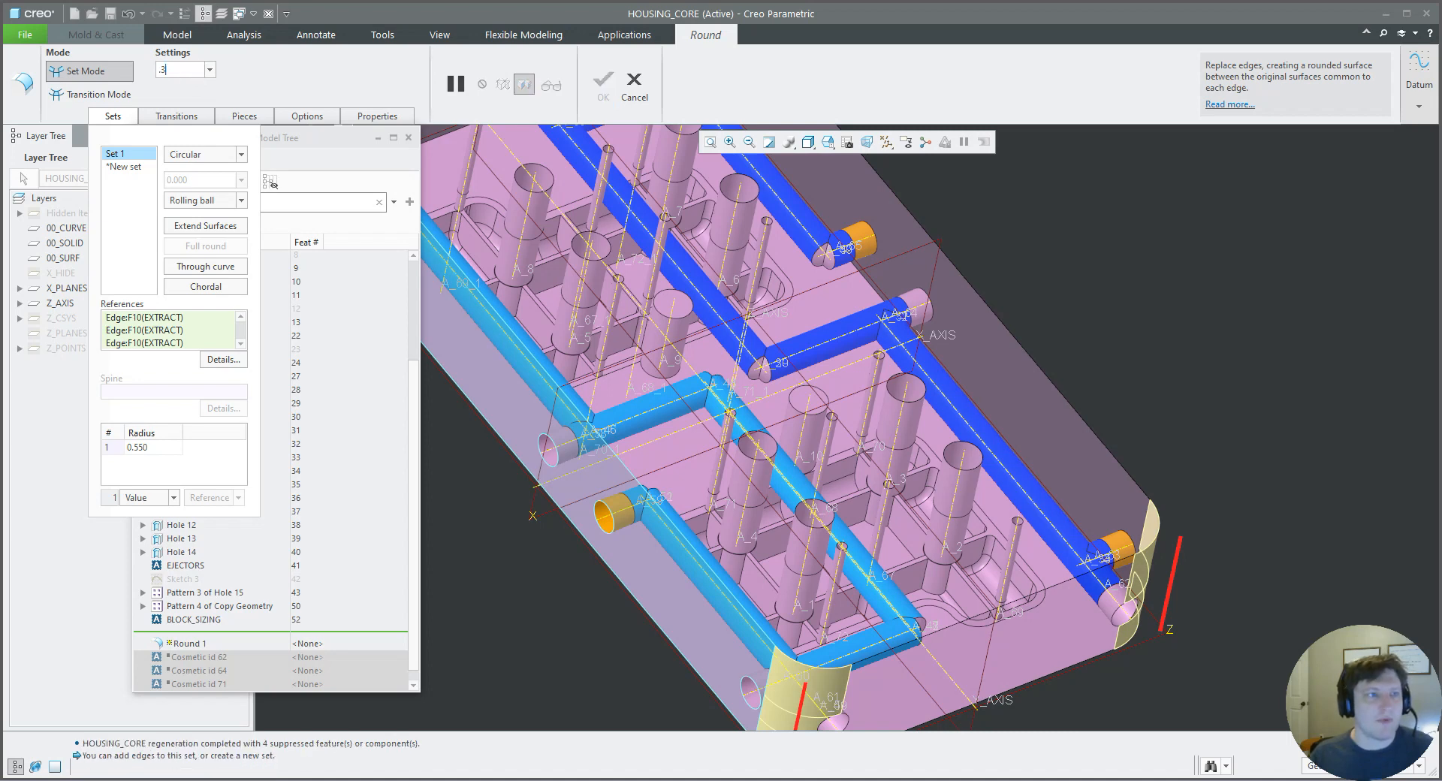
text(0.400)
key(Return)
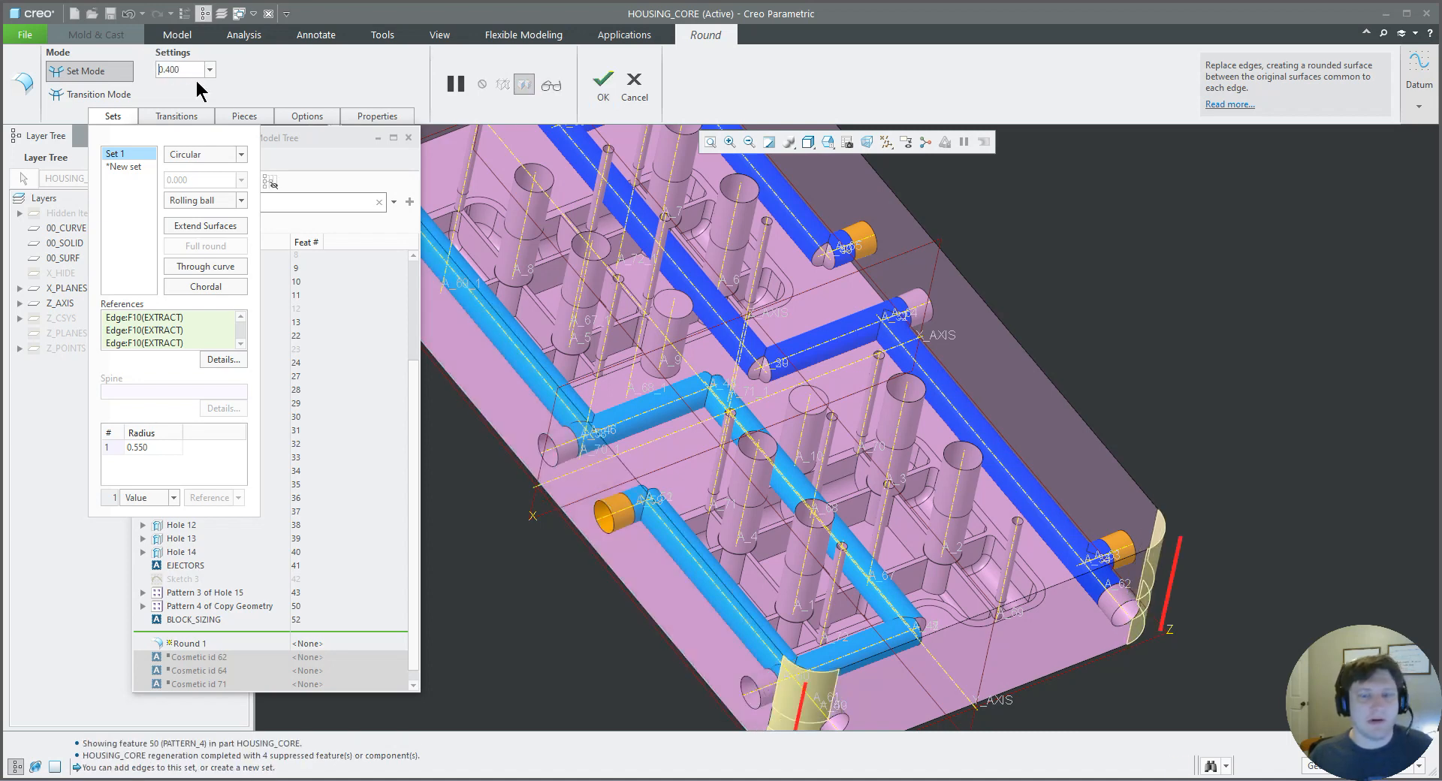
scroll(522, 305, up, 3)
middle_drag(522, 305, 578, 380)
scroll(579, 381, down, 3)
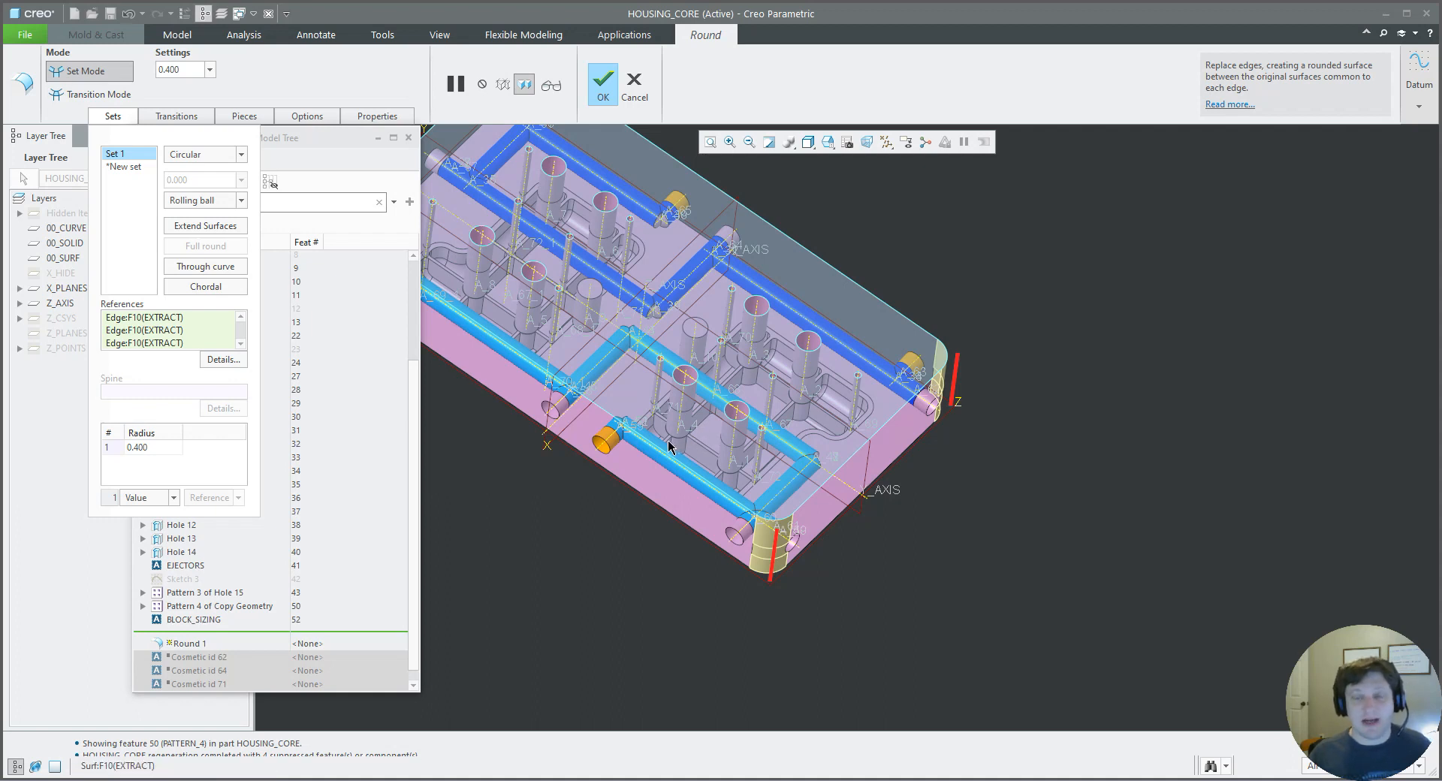
middle_drag(673, 442, 661, 427)
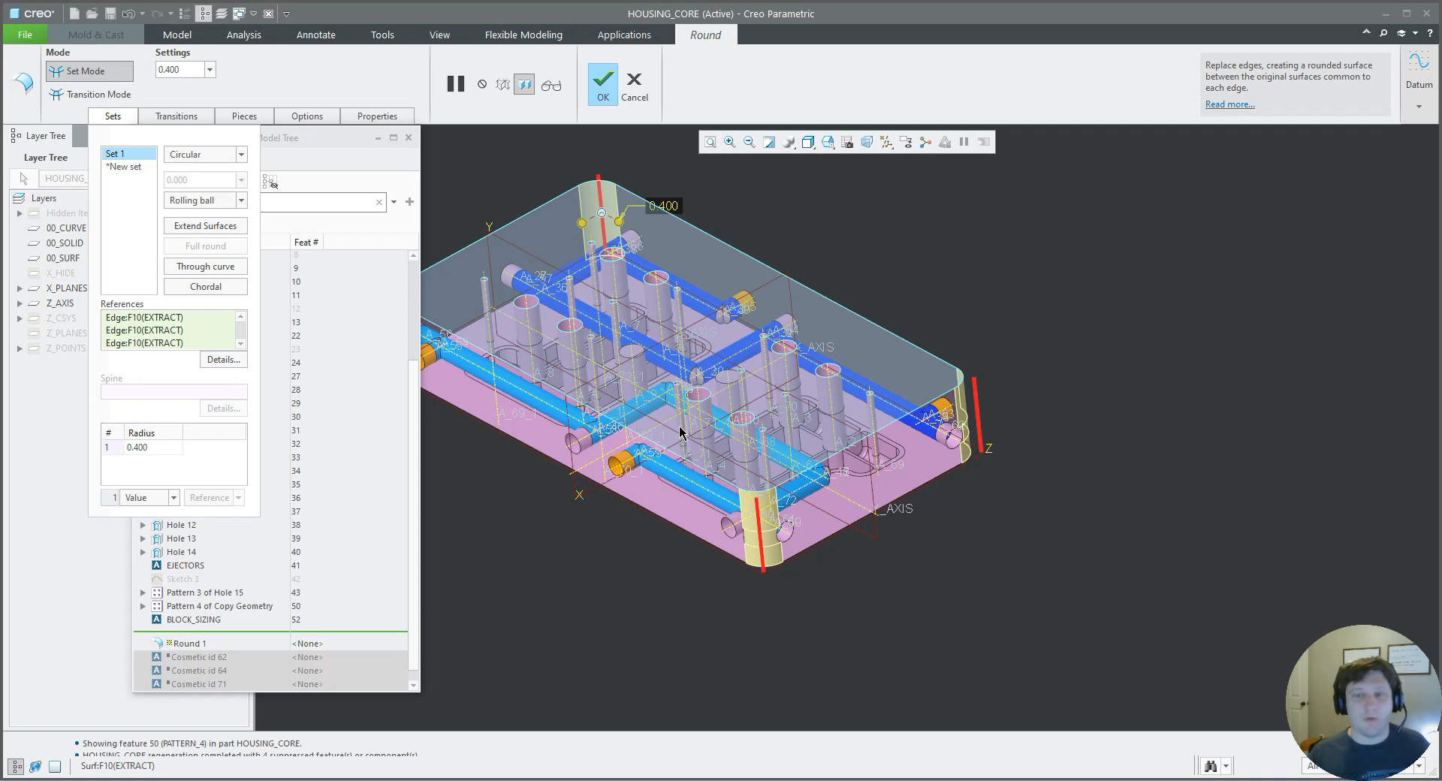
middle_click(669, 428)
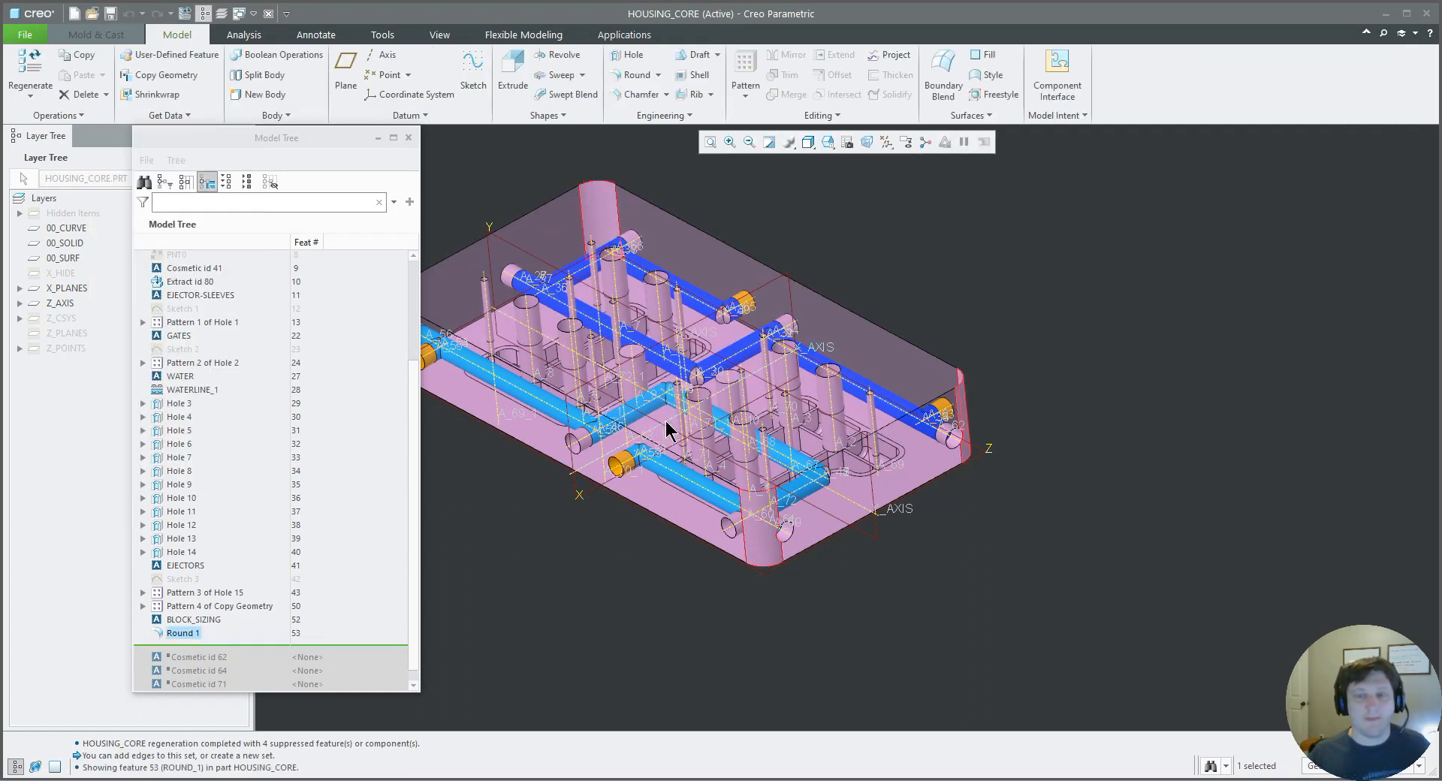
middle_drag(666, 422, 732, 394)
click(1029, 328)
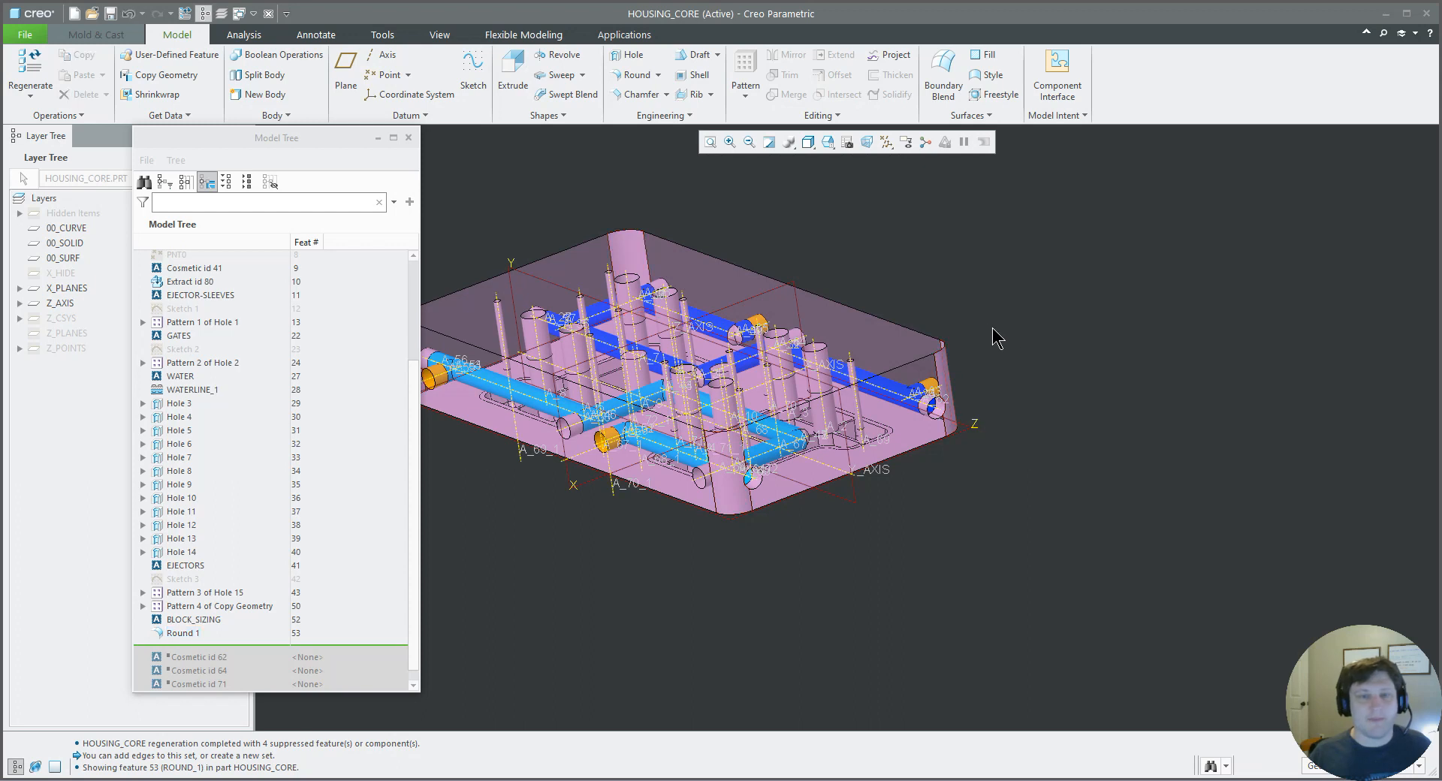
- Start an Extrude and define its sketch on the core block's large back face
click(498, 73)
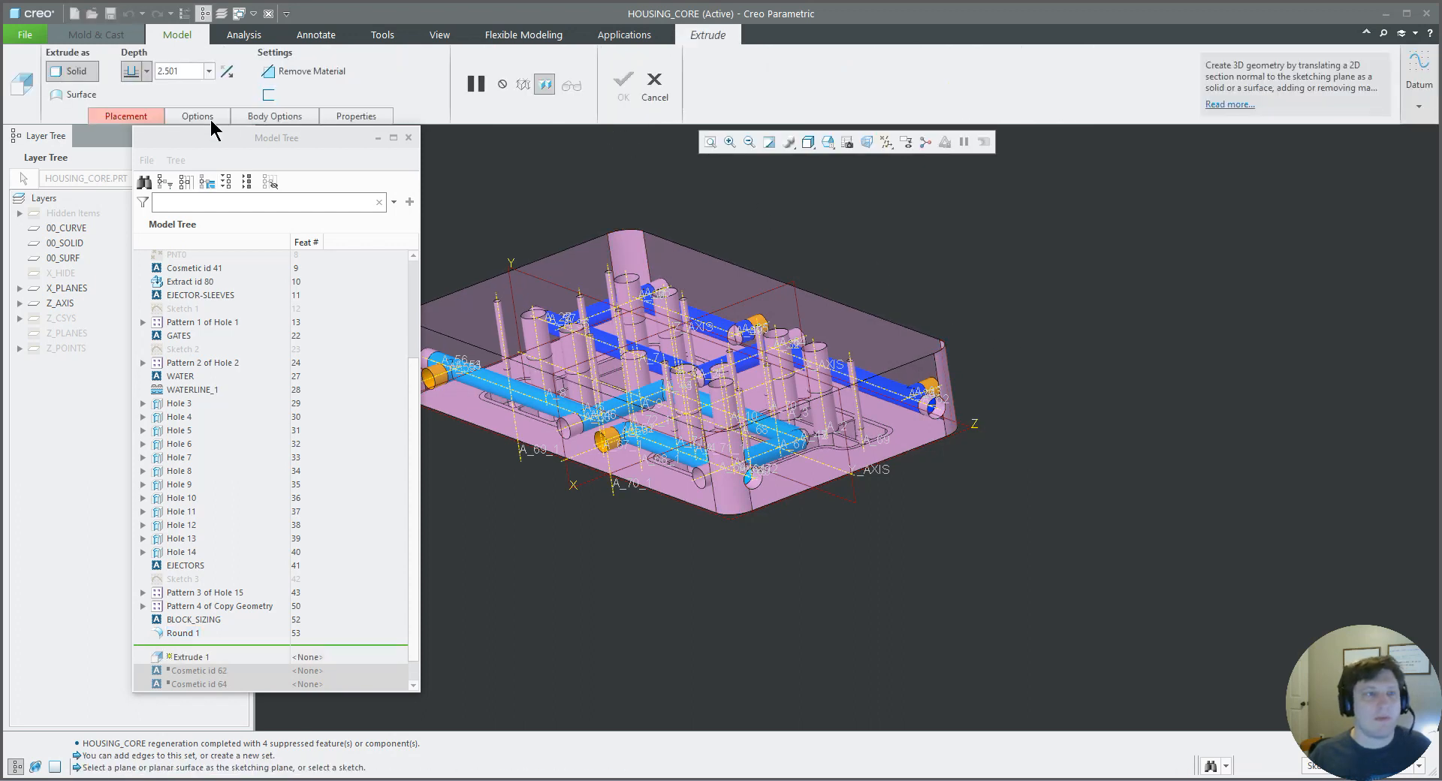
click(154, 117)
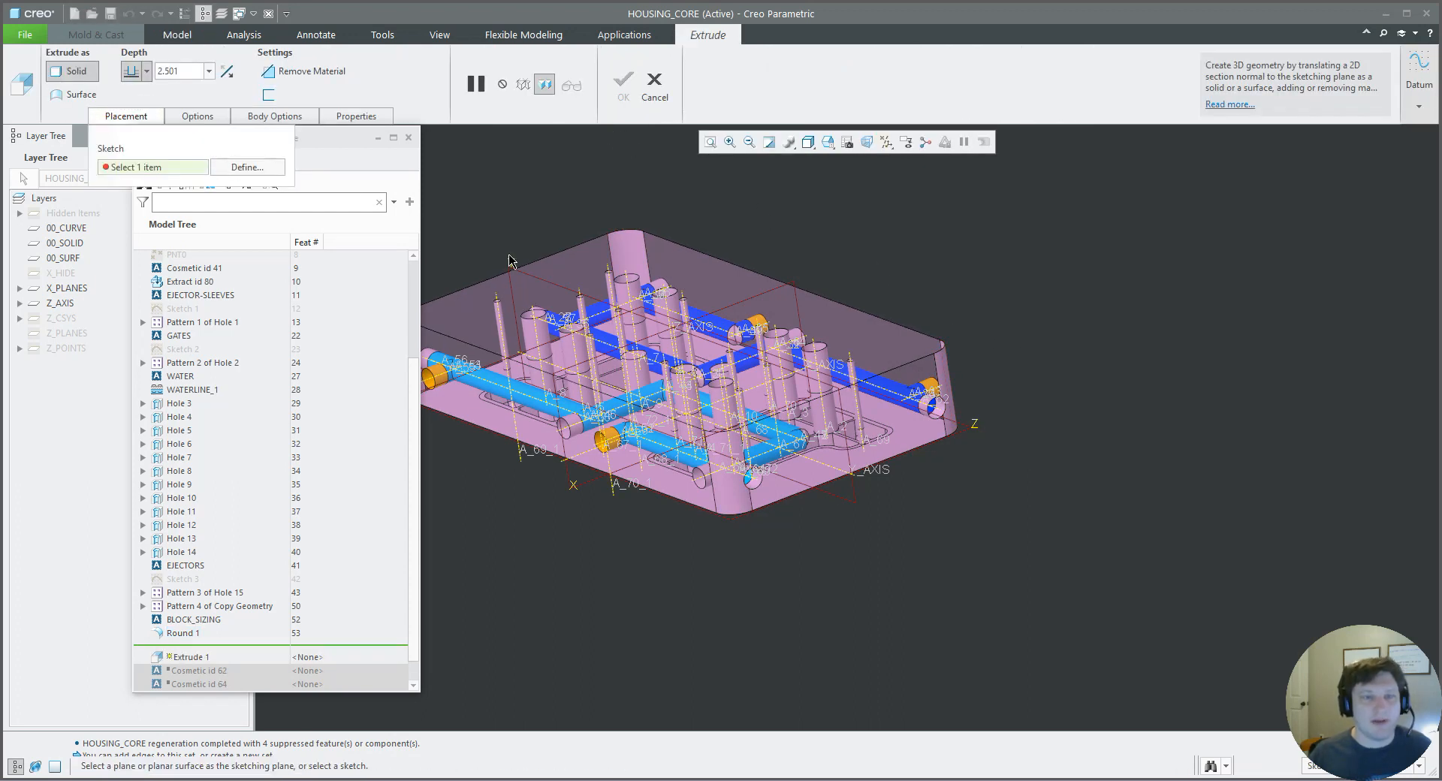
click(247, 167)
click(515, 303)
middle_click(516, 303)
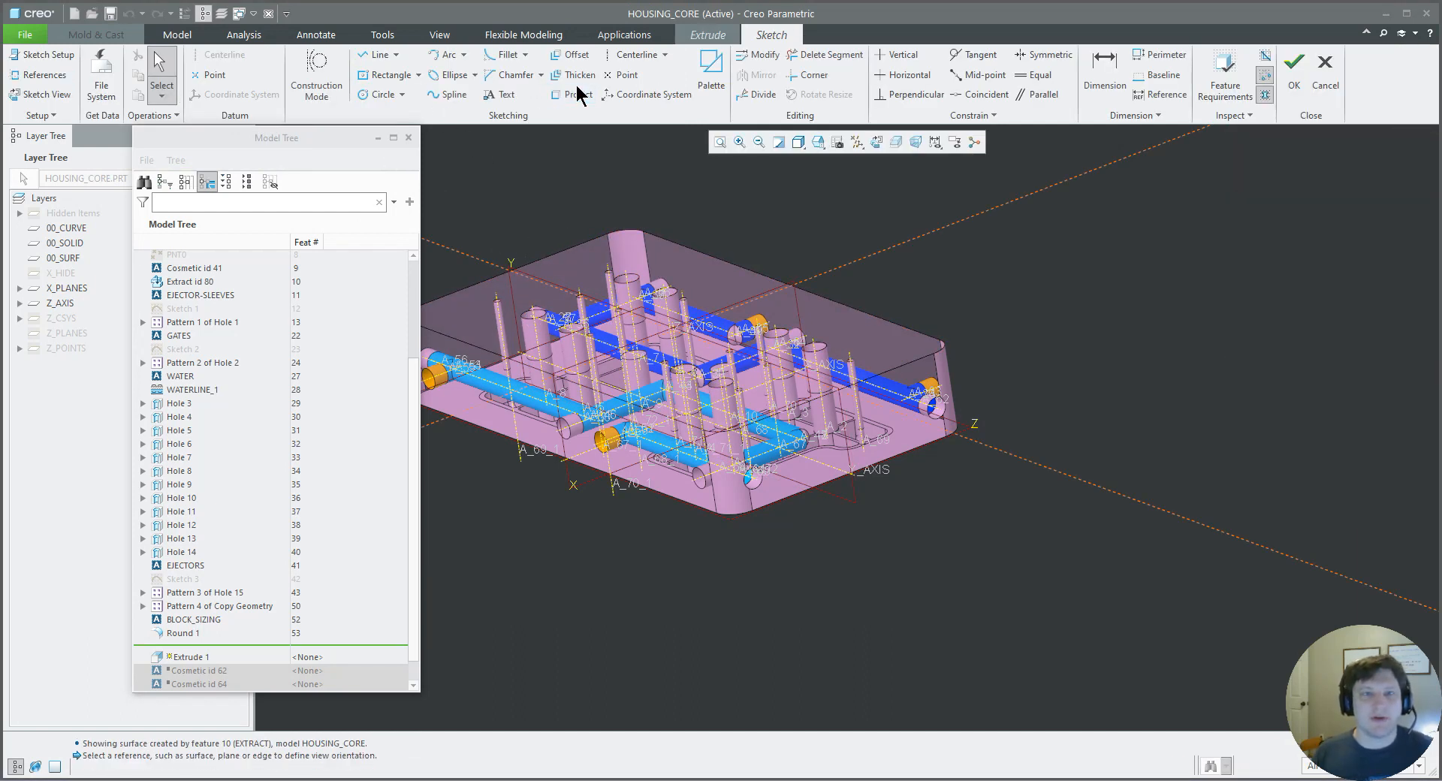
- Offset the outer edge loop of the back face by -.005 and finish the sketch
click(566, 57)
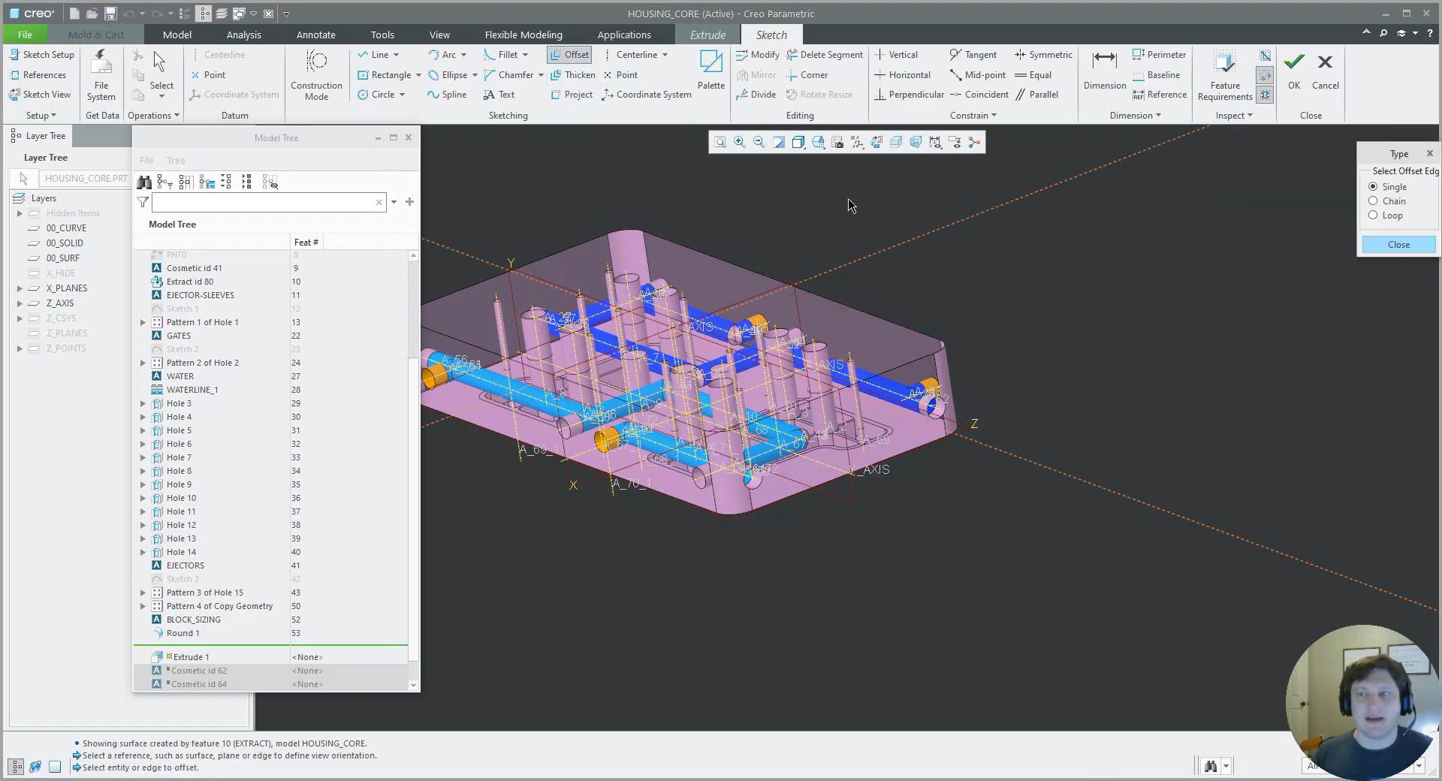
click(1373, 216)
click(889, 348)
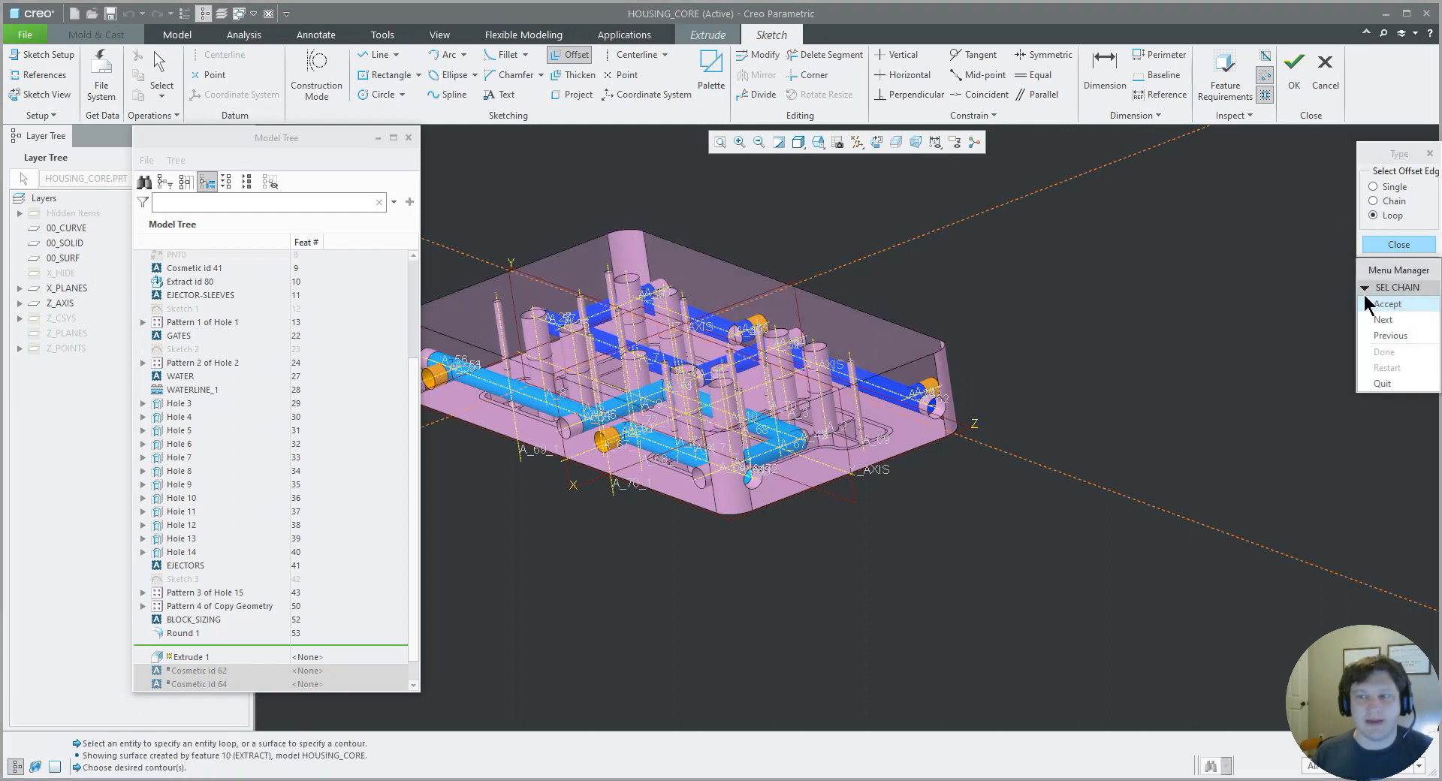
click(1371, 322)
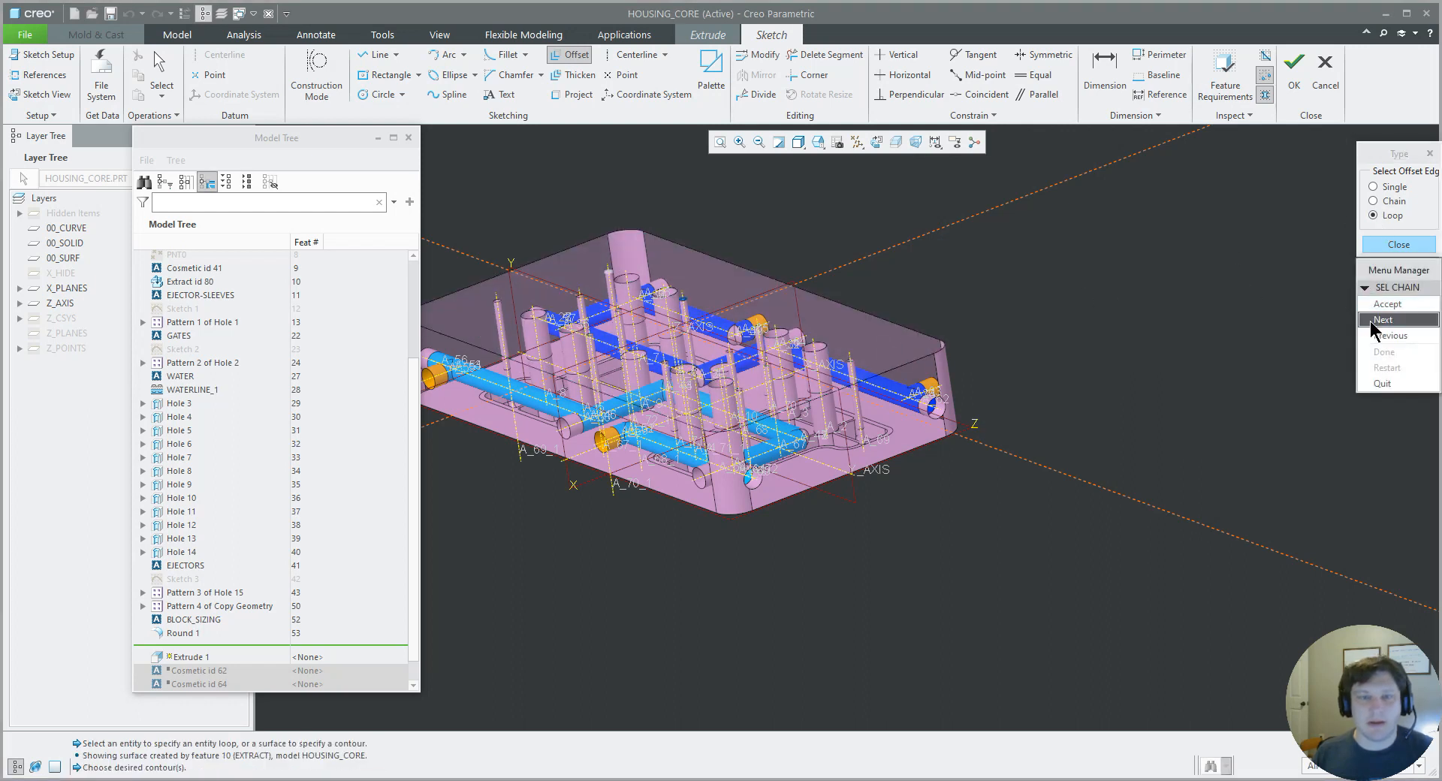
click(1378, 343)
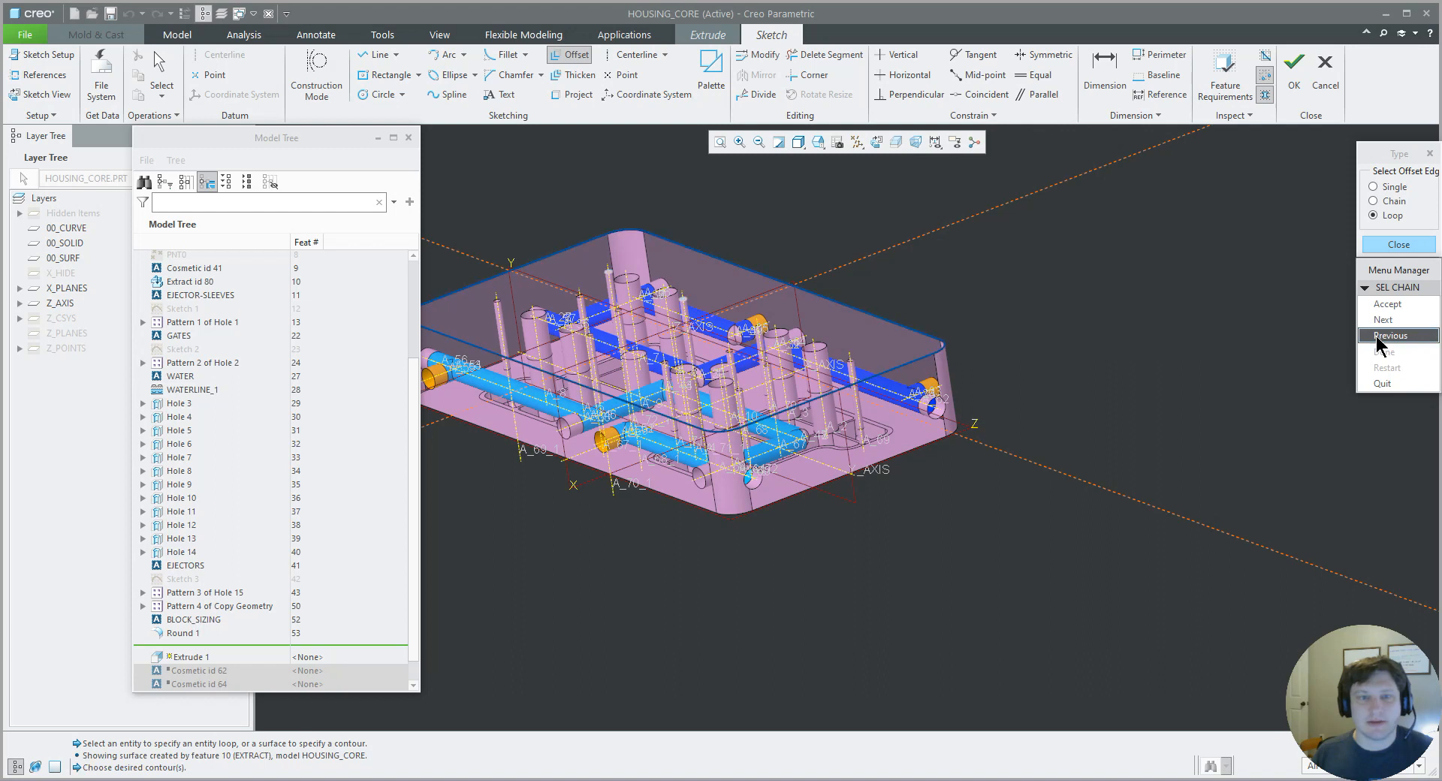
click(1370, 305)
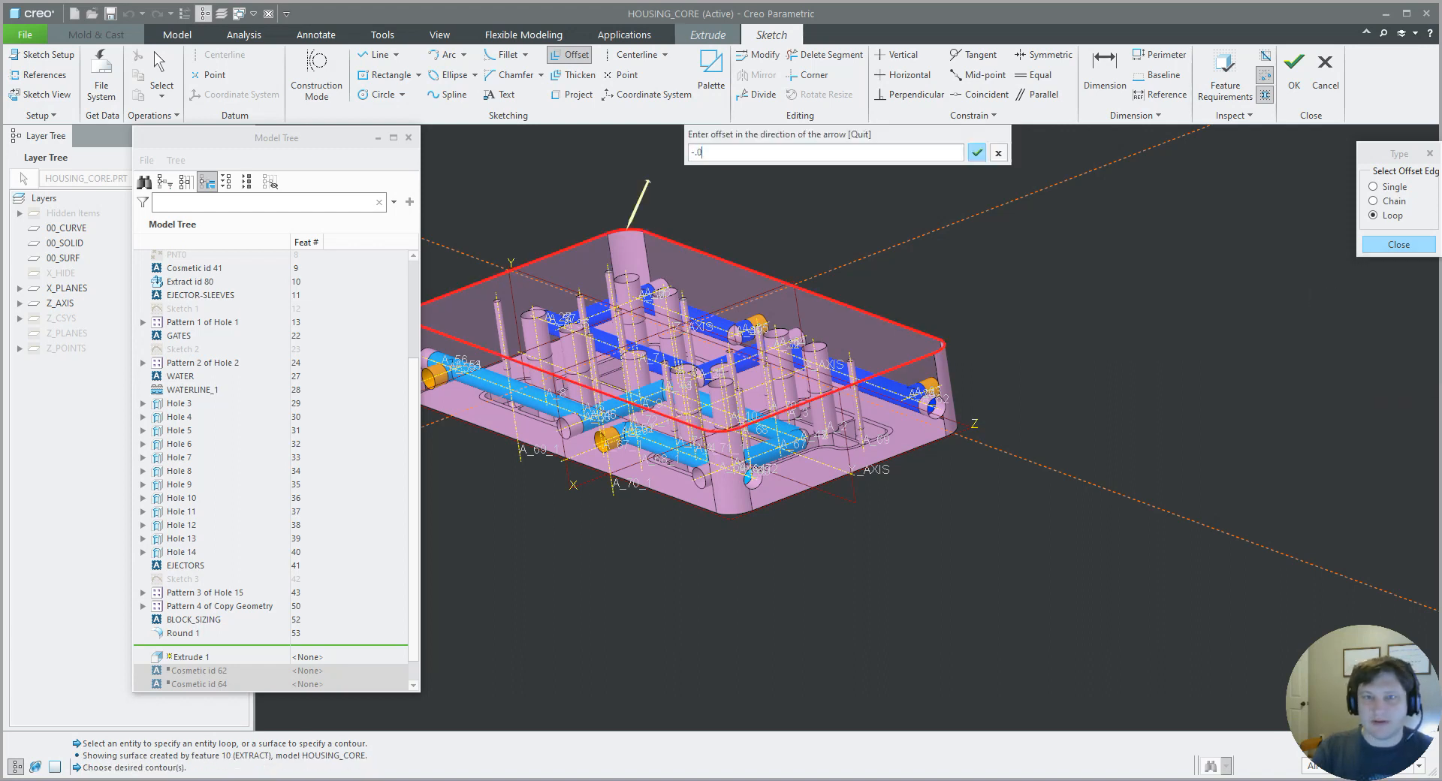
key(Return)
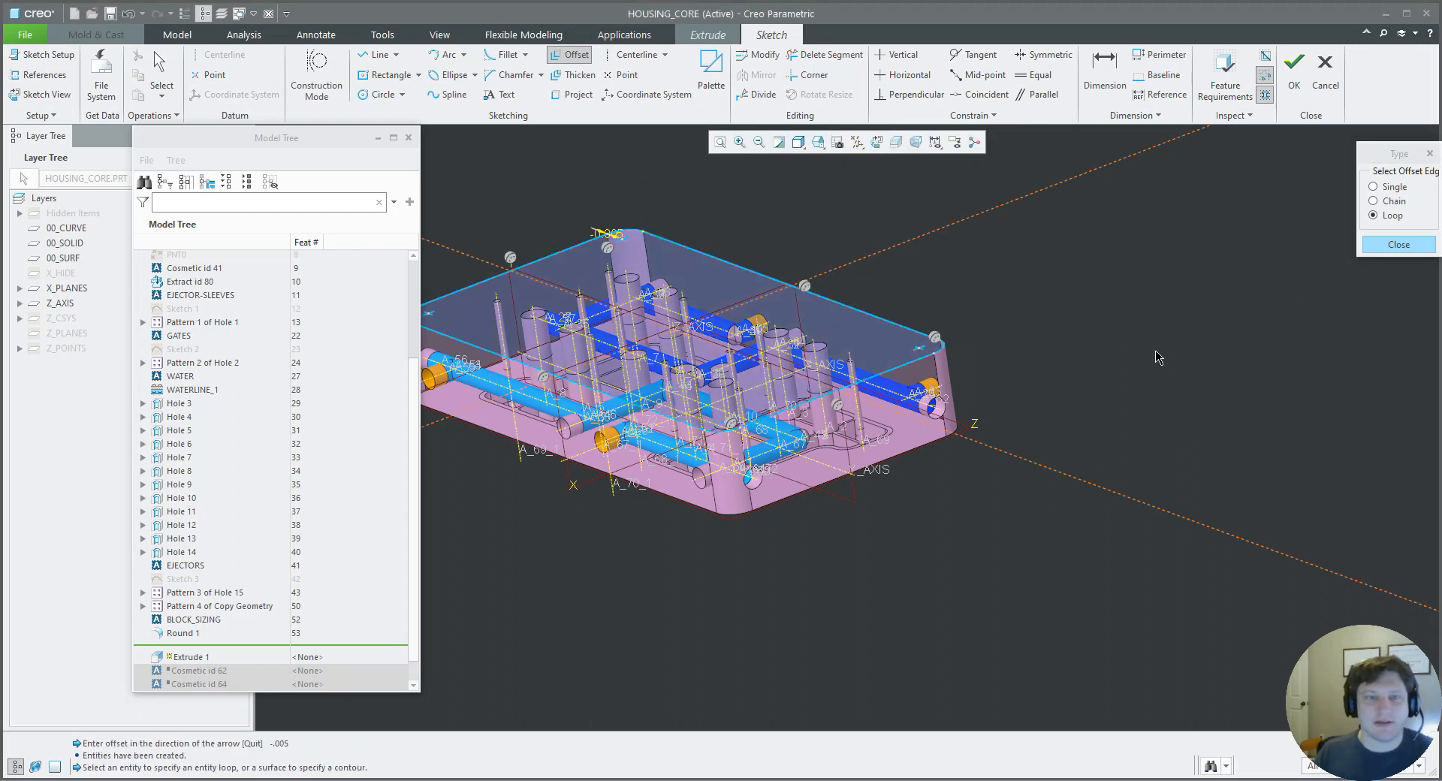
click(1294, 74)
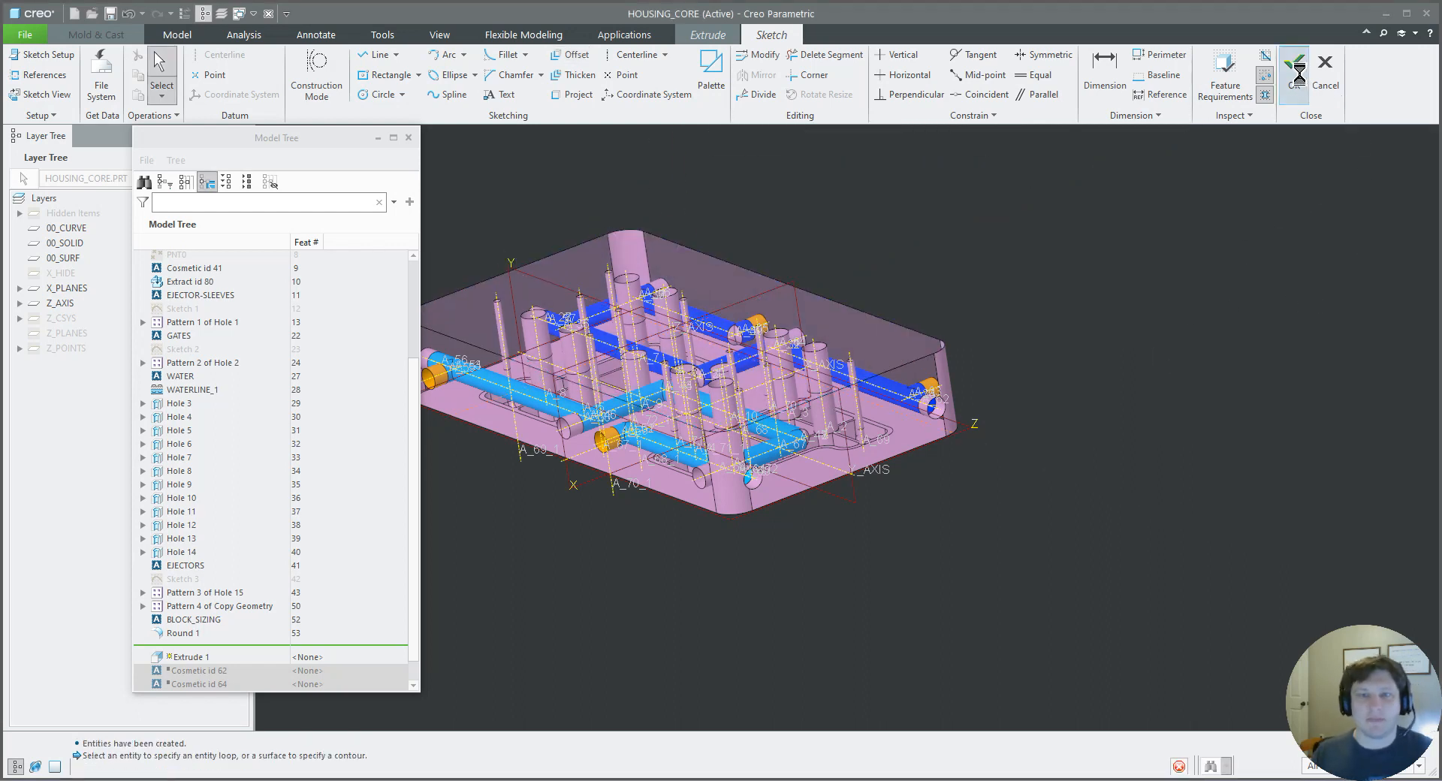
- Set the extrude depth to 0.875, remove the material outside the offset outline, and complete the cut
double_click(184, 71)
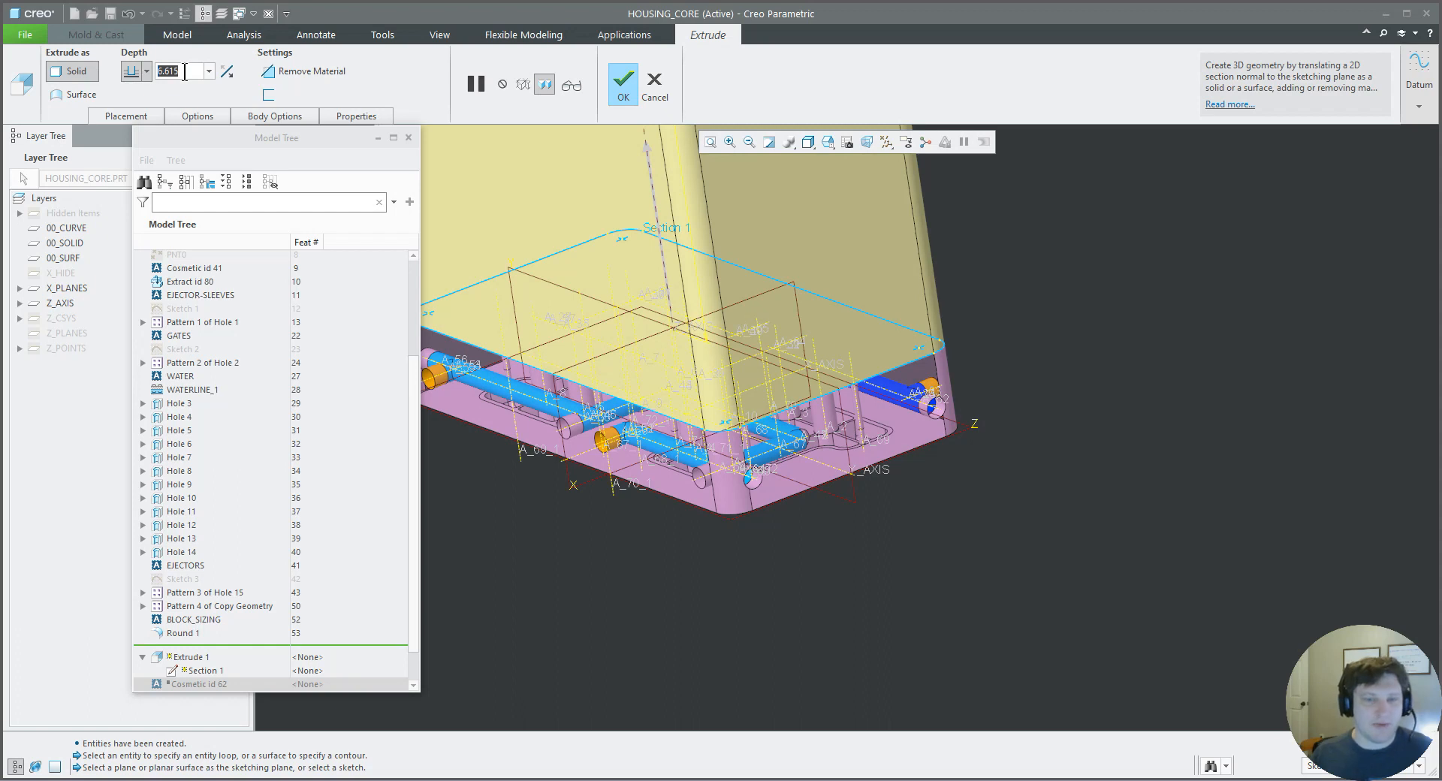
text(0.875)
key(Return)
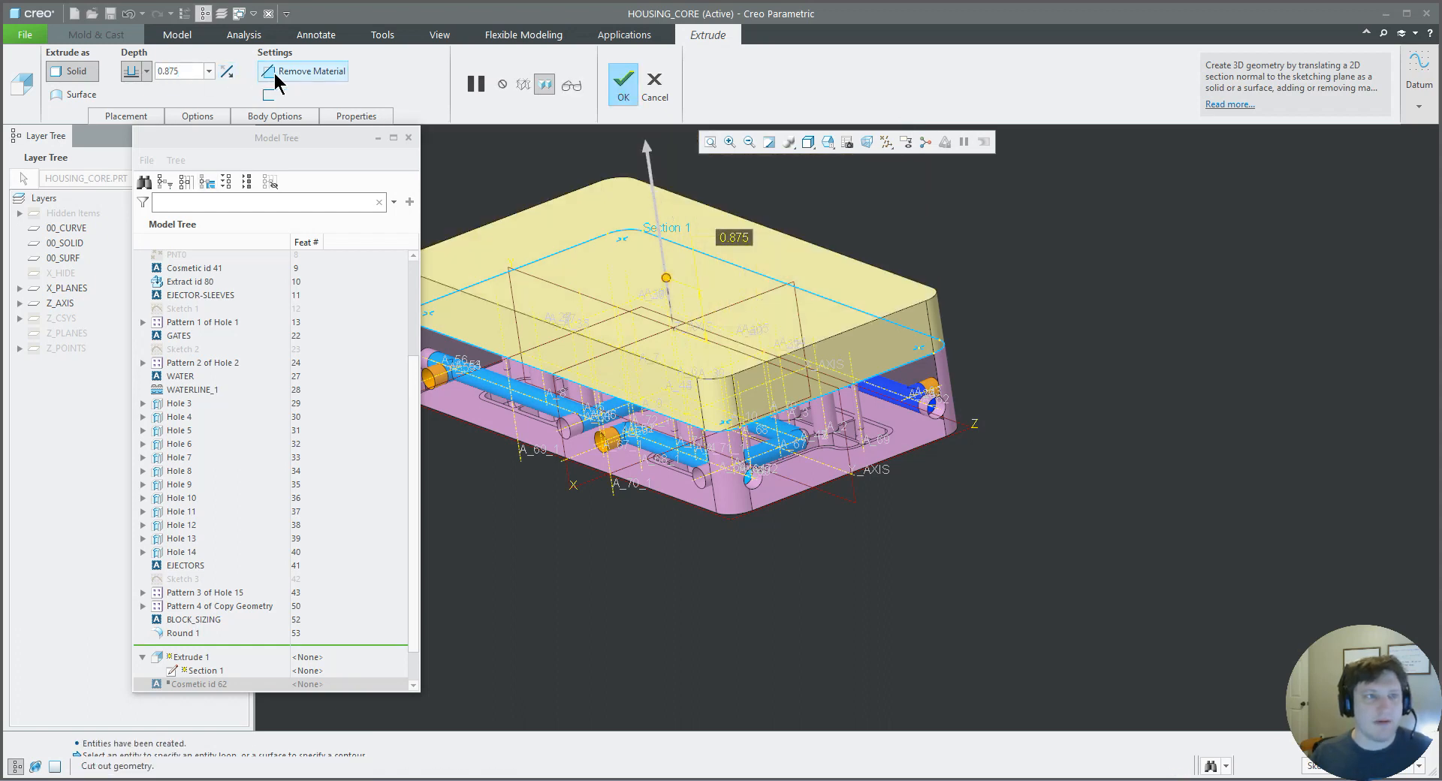
click(267, 71)
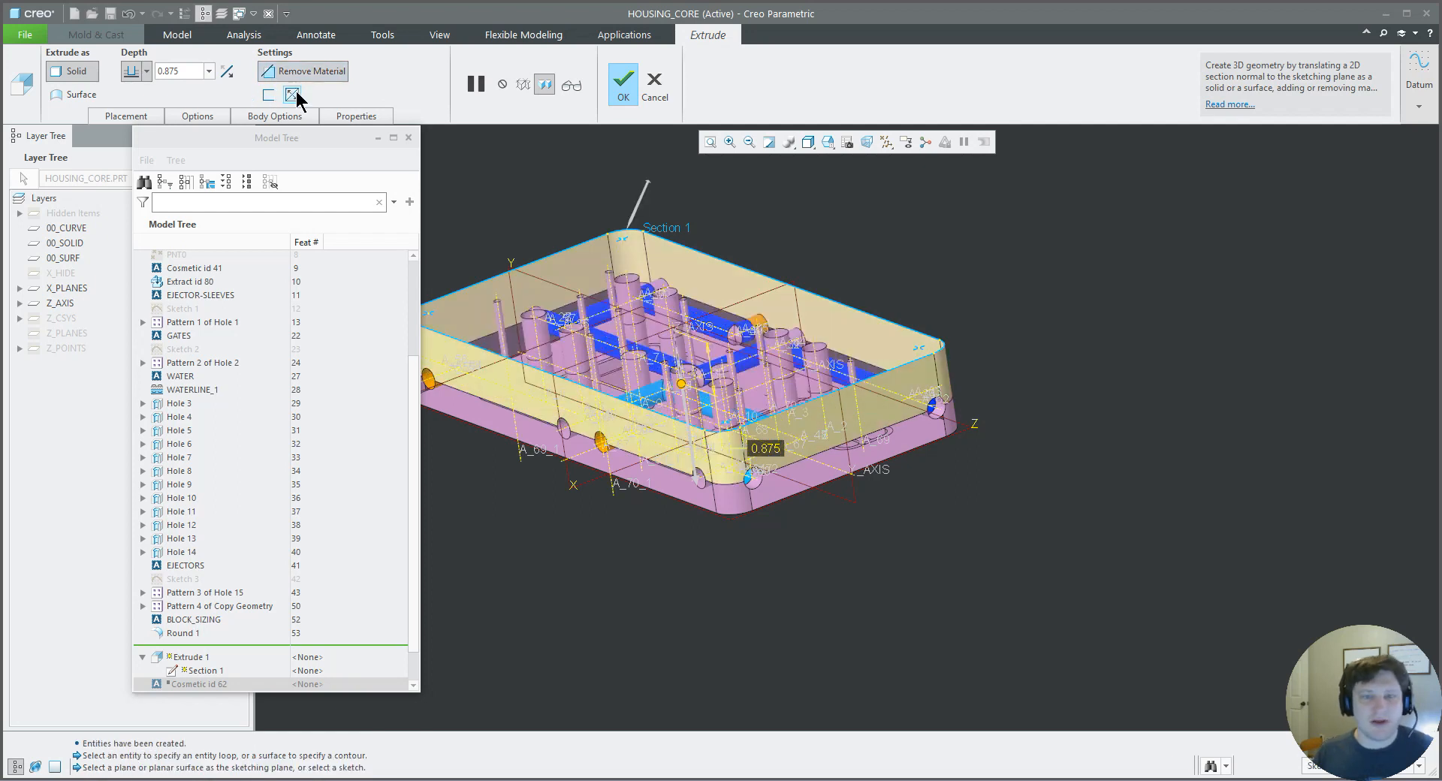
middle_click(652, 329)
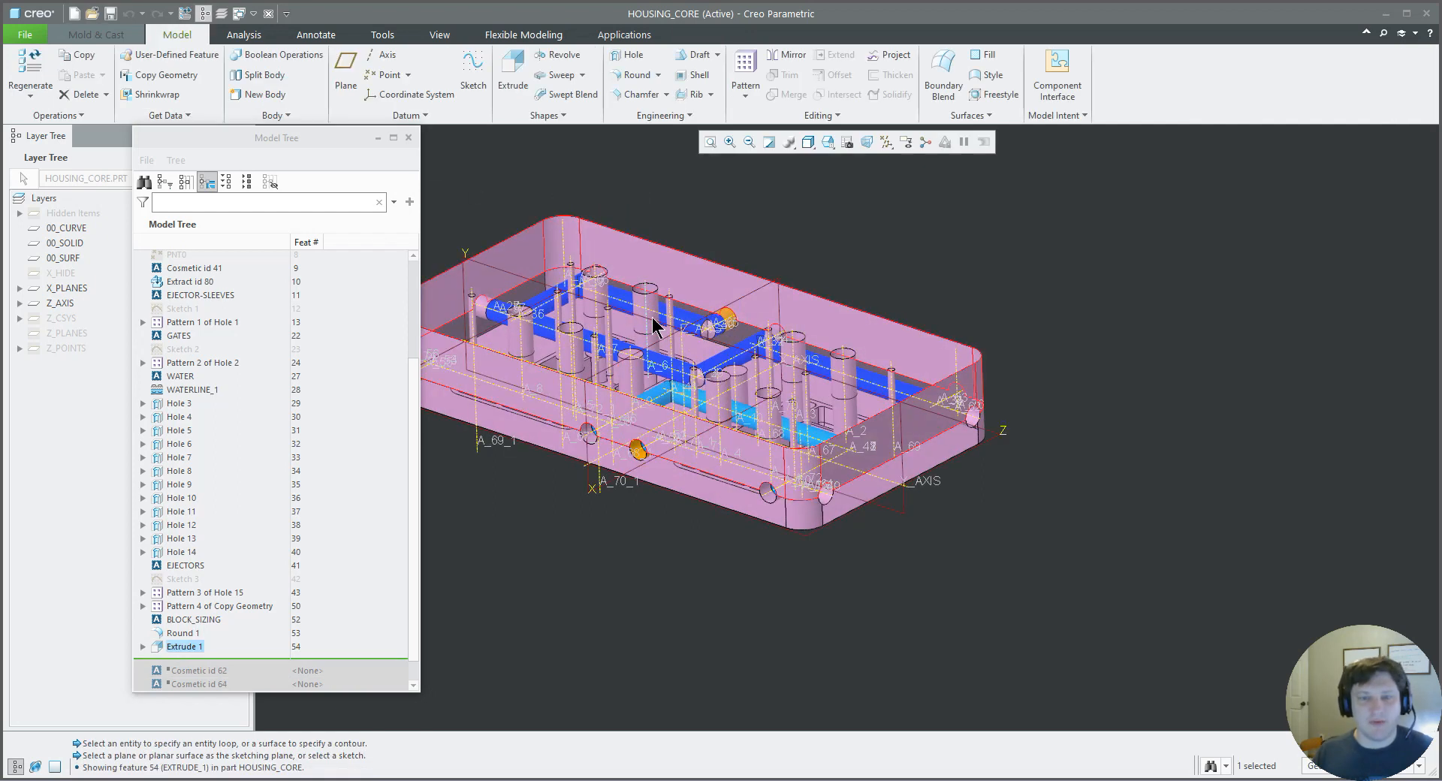
- Examine the clearance step along the block's side wall near the waterline plugs
mouse_move(634, 316)
middle_down()
mouse_move(616, 319)
mouse_move(630, 314)
middle_up()
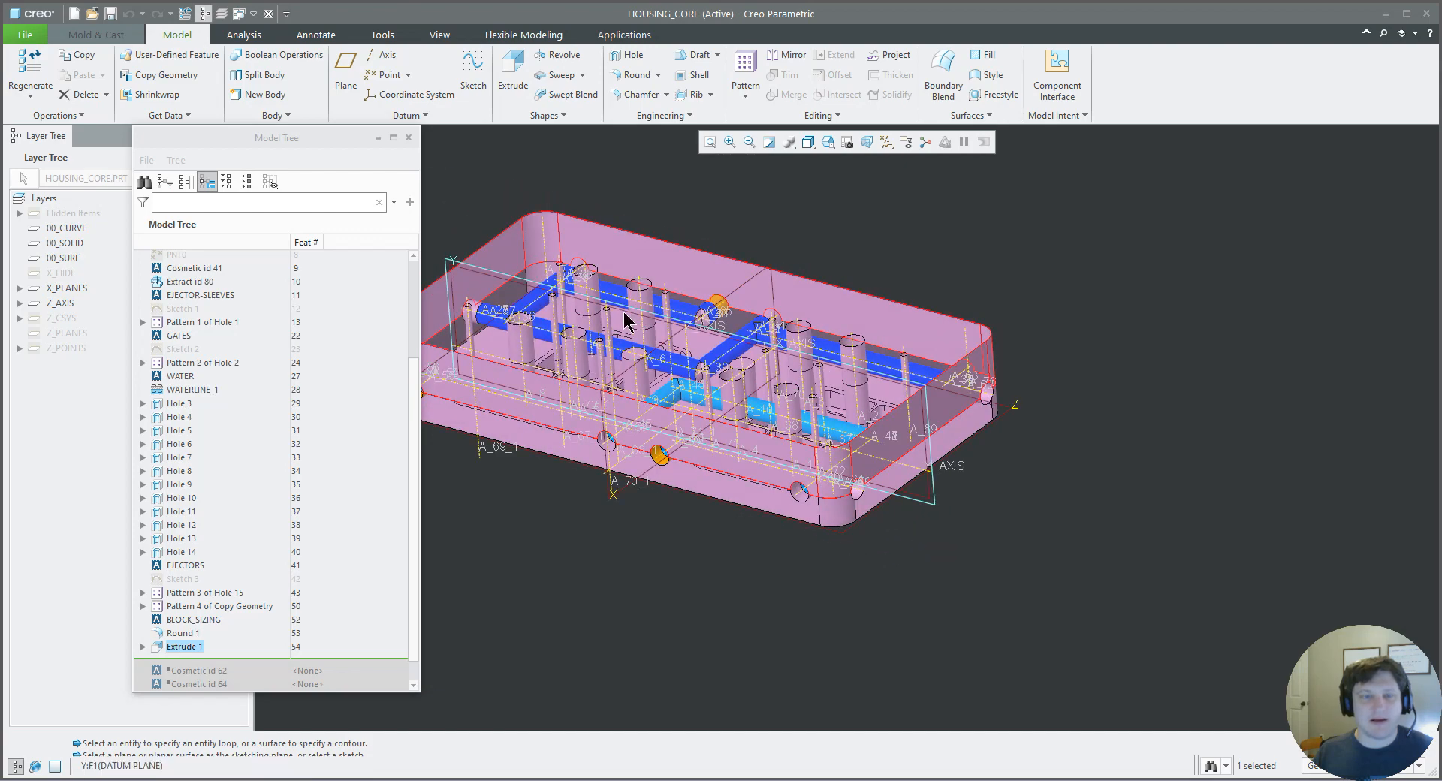
scroll(641, 323, up, 2)
scroll(490, 365, down, 6)
middle_drag(488, 364, 485, 362)
scroll(485, 363, down, 3)
scroll(501, 382, down, 4)
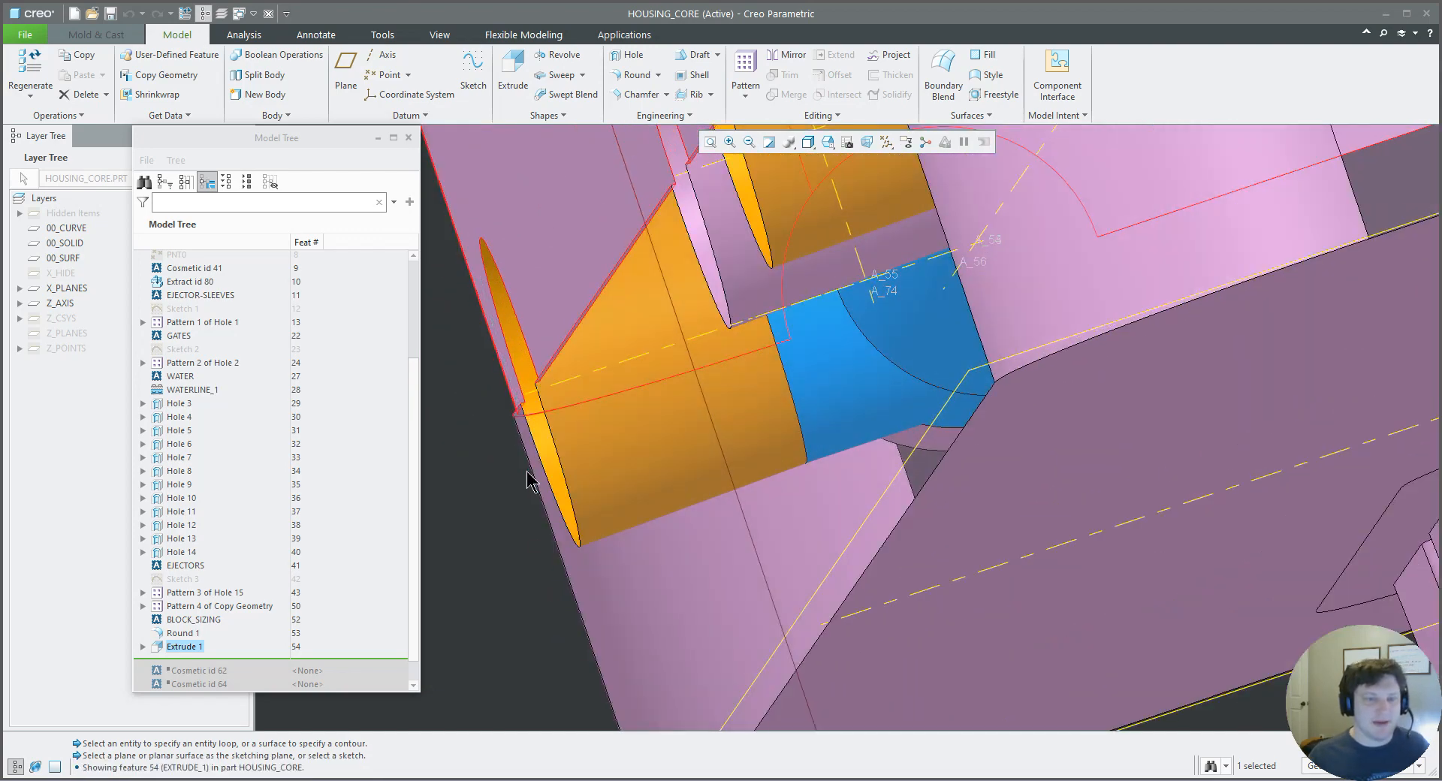
click(609, 579)
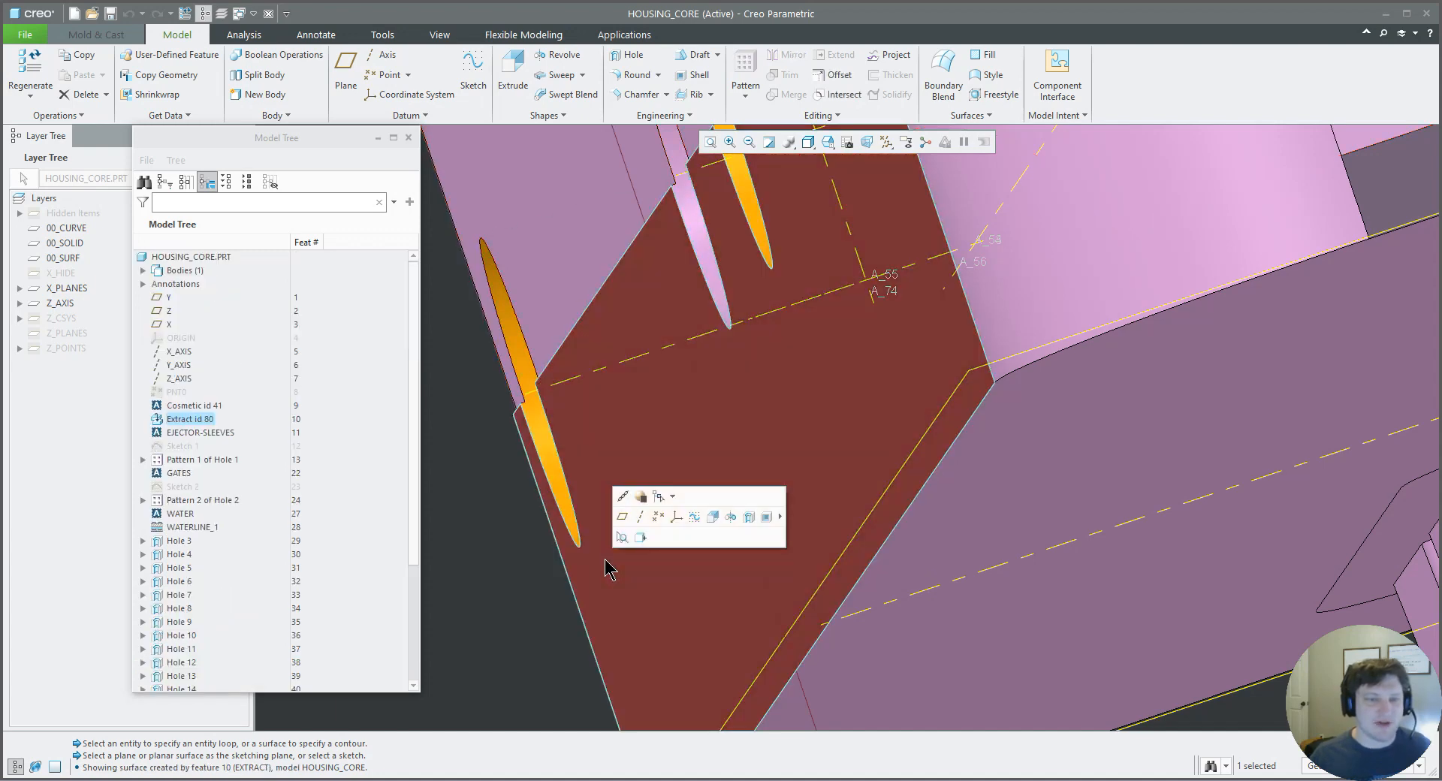
scroll(616, 578, up, 6)
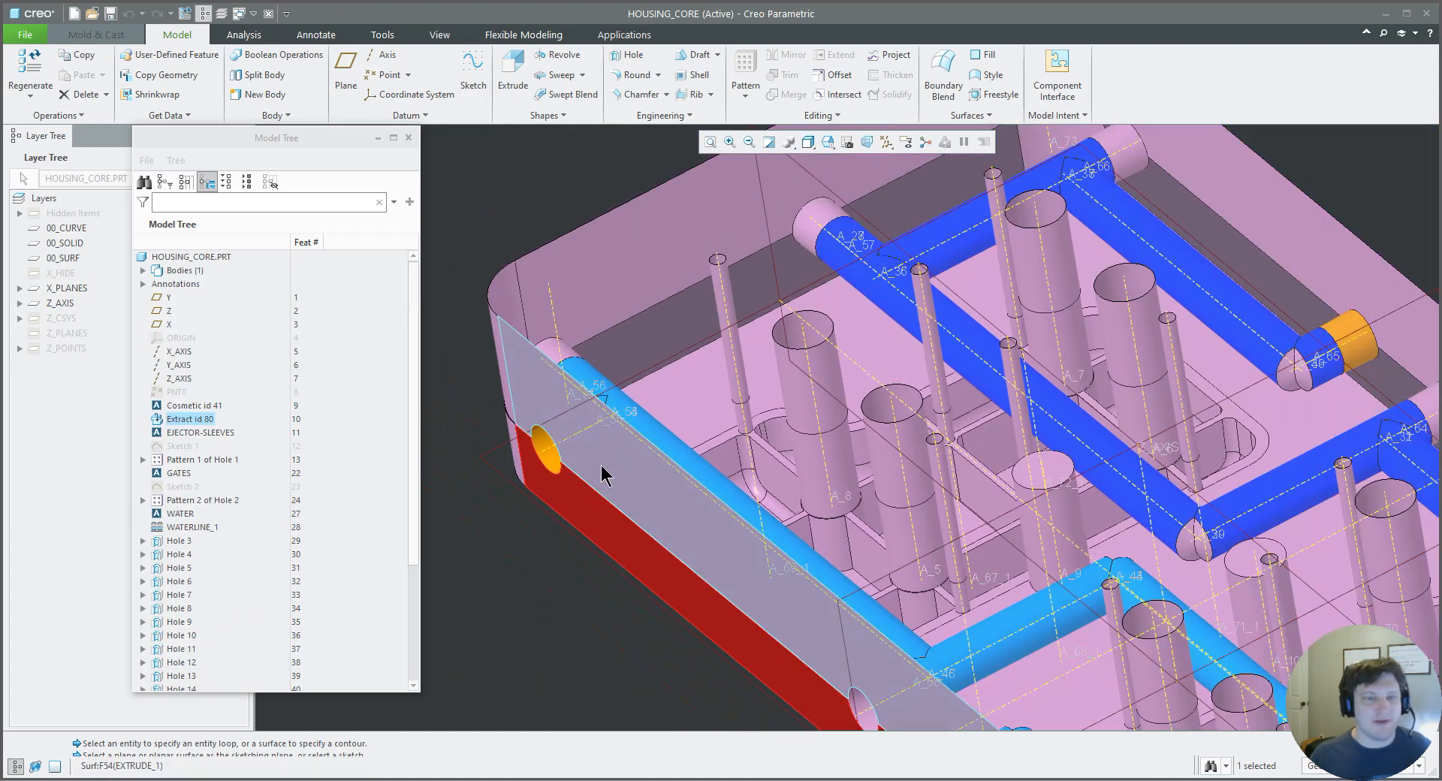
middle_drag(609, 451, 551, 447)
click(511, 368)
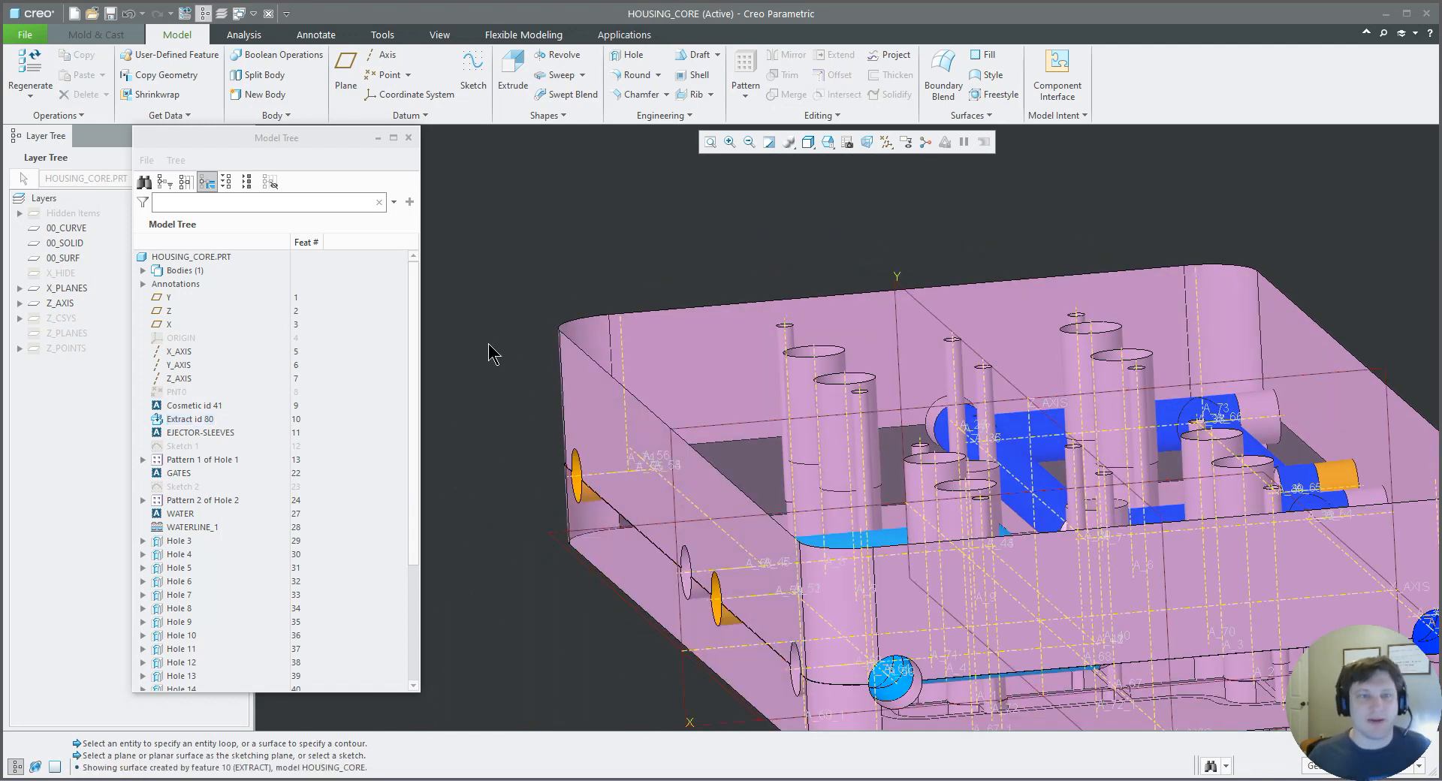
- Chamfer the outer edge loop of the block's back face with a D x D distance of 0.063
click(637, 96)
click(610, 373)
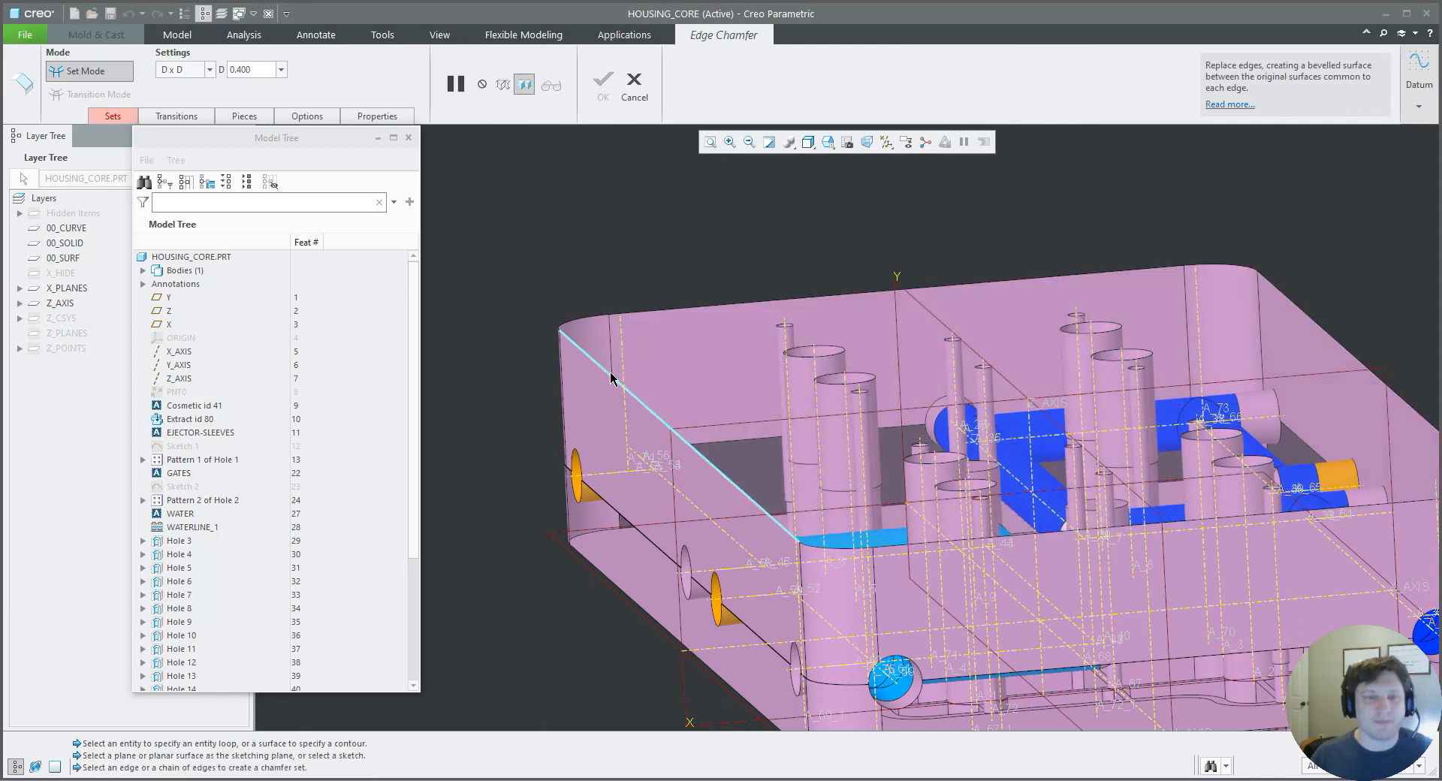
double_click(262, 68)
key(BackSpace)
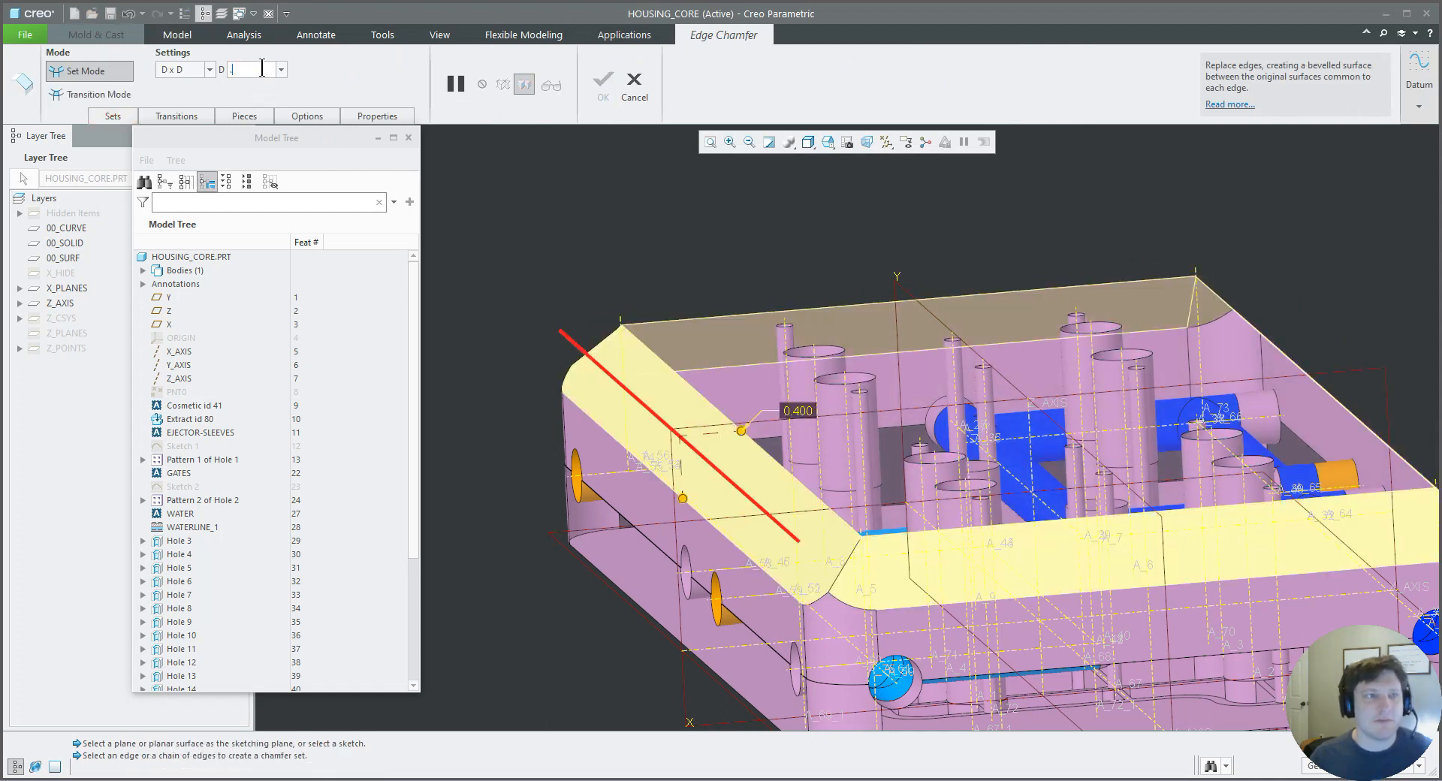
text(.062)
key(Return)
middle_click(434, 295)
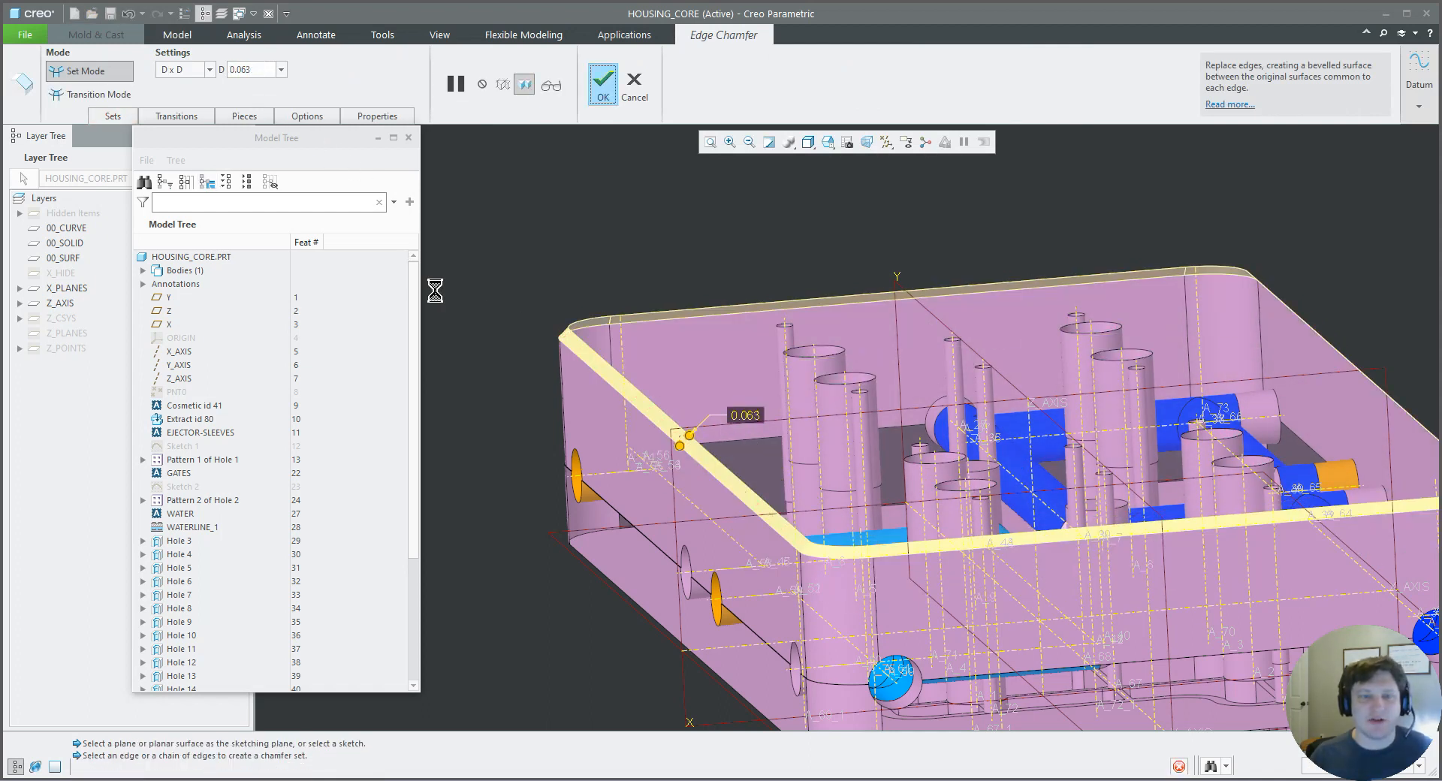
scroll(495, 397, up, 3)
mouse_move(524, 398)
middle_down()
mouse_move(535, 421)
mouse_move(499, 398)
mouse_move(502, 412)
middle_up()
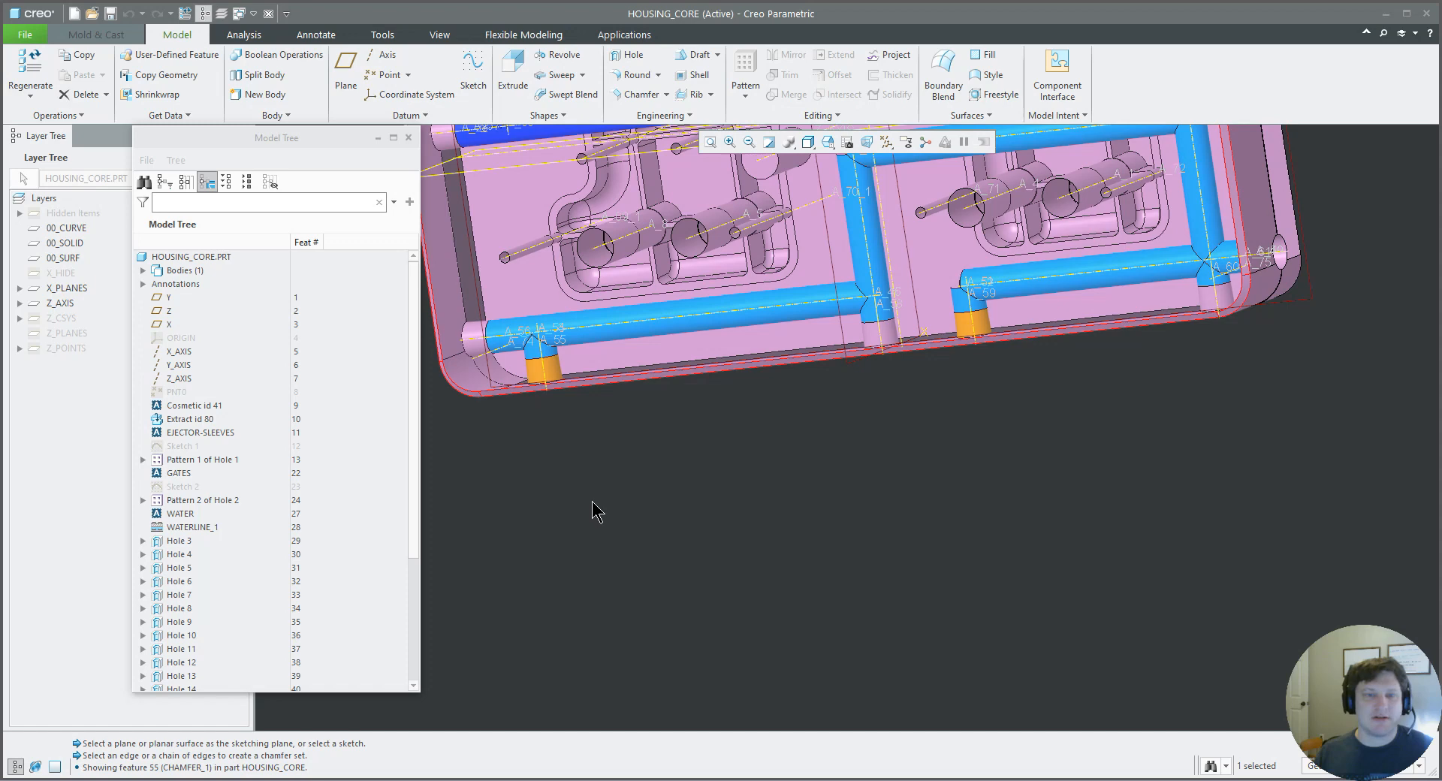
- Resume the next suppressed cosmetic feature after the edge chamfer and rename it BOLT_LOCATIONS
scroll(579, 492, up, 3)
middle_drag(573, 489, 541, 493)
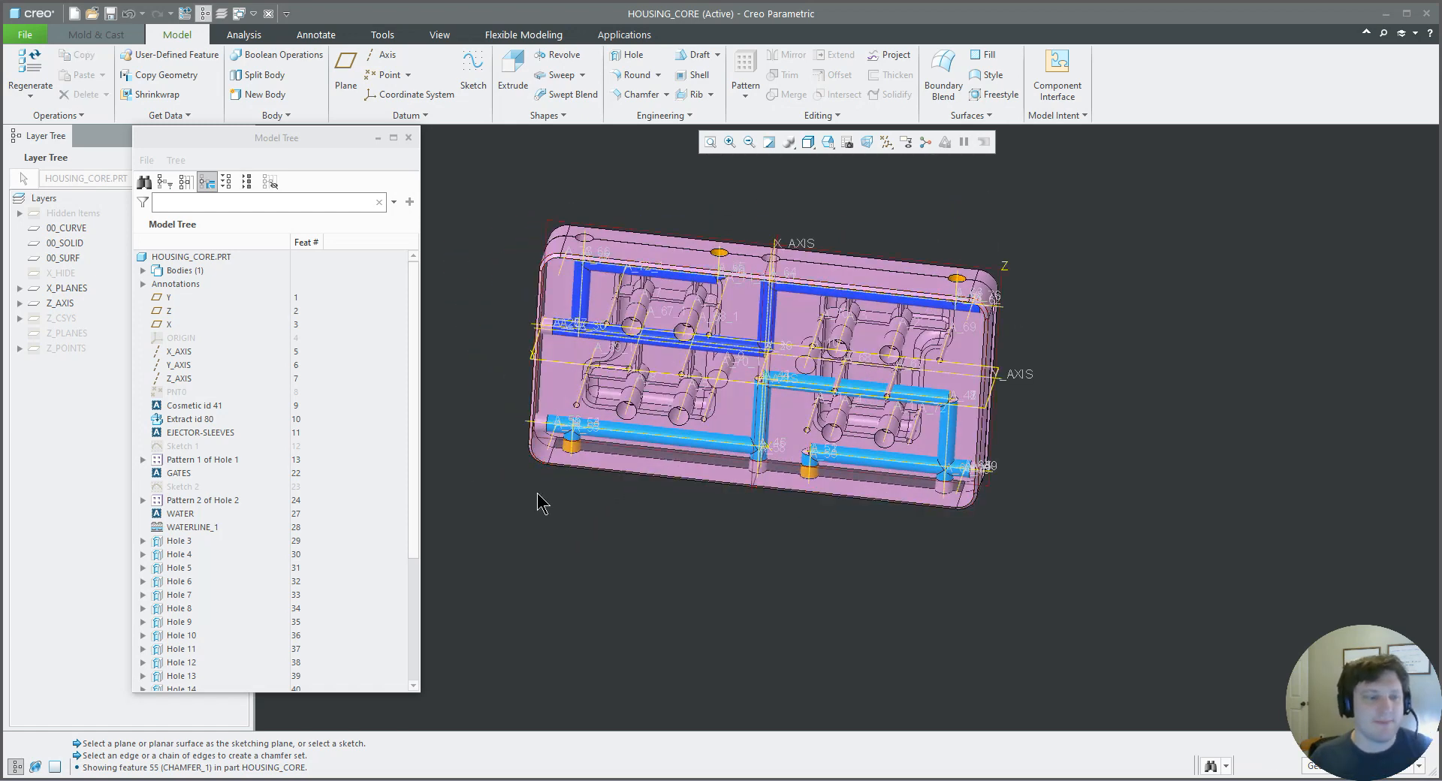
scroll(248, 601, down, 5)
click(216, 644)
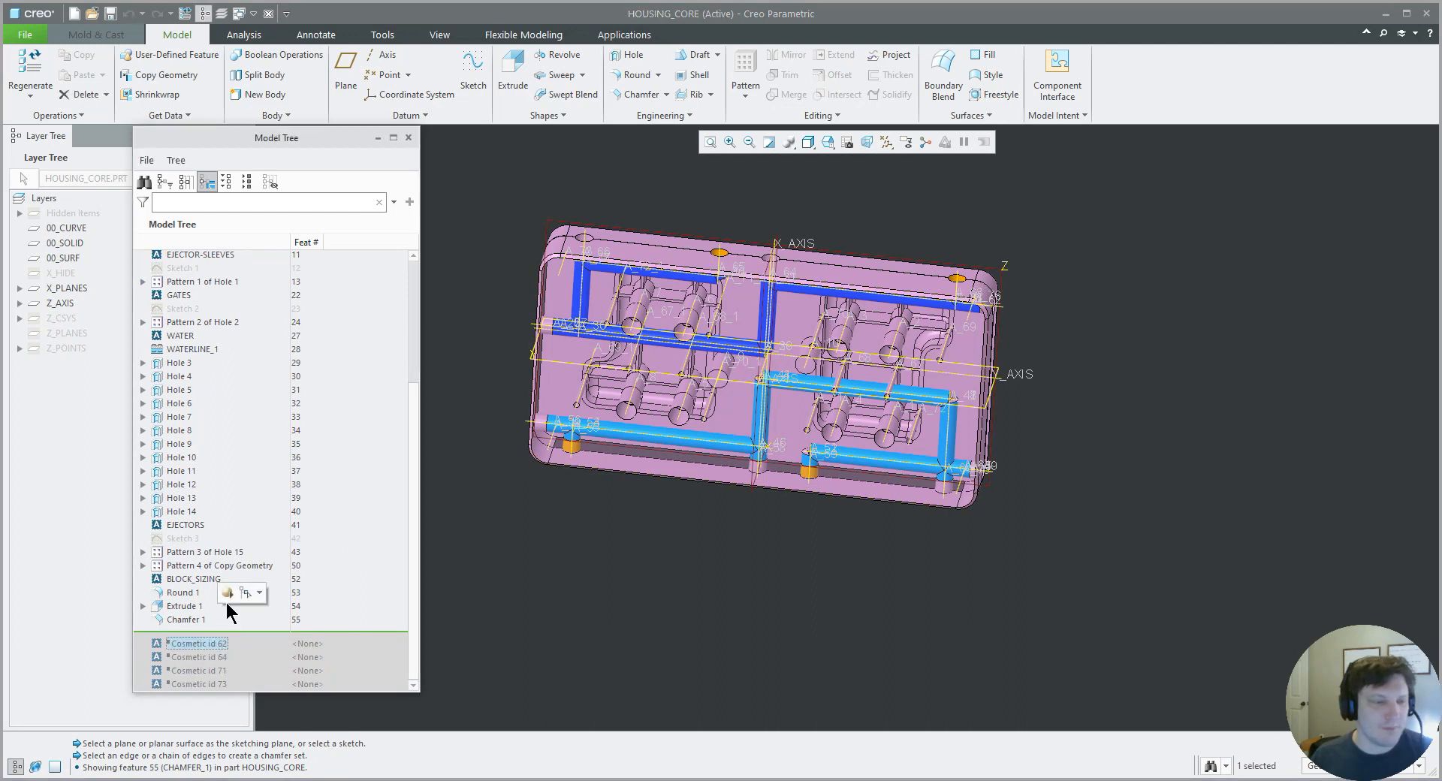
click(227, 597)
double_click(190, 634)
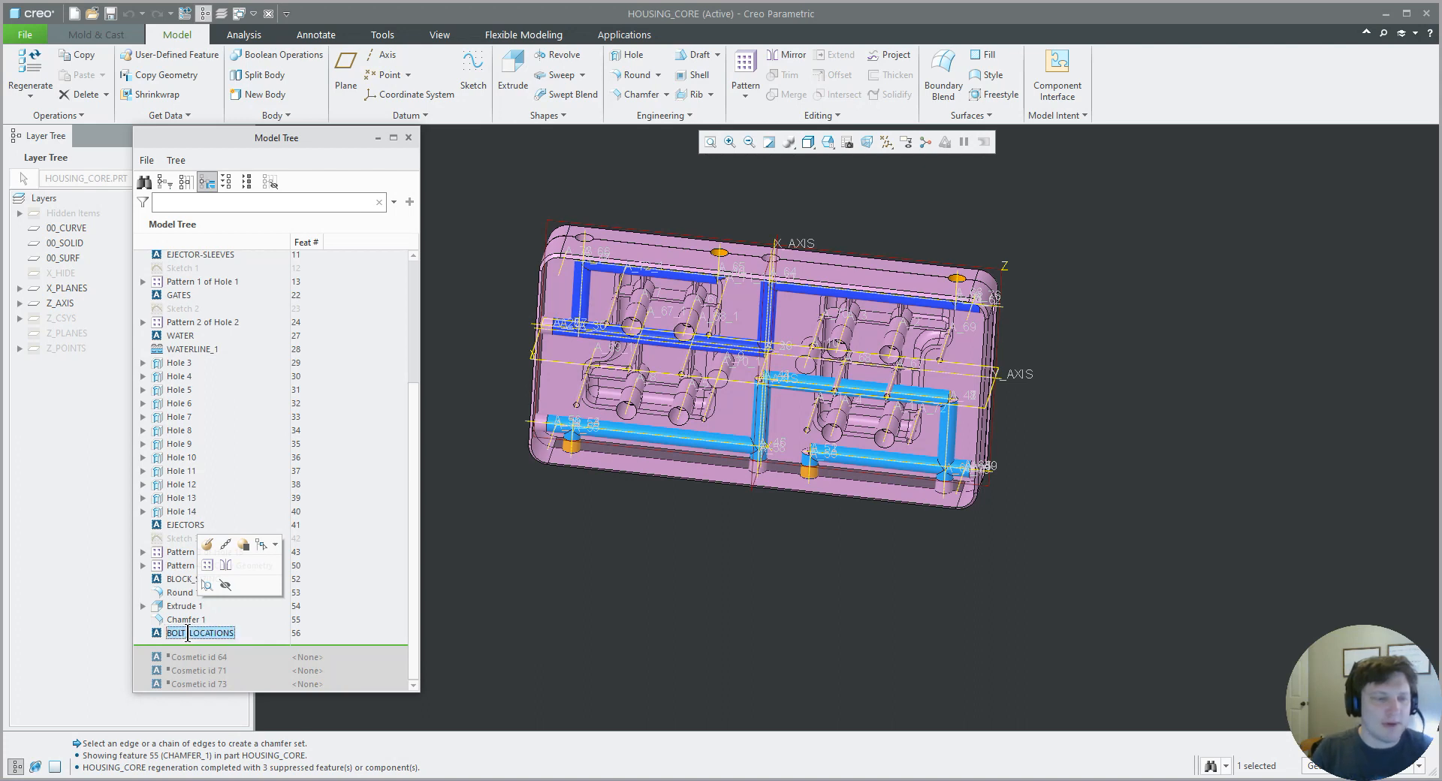
text(BOLT_LOCATIONS)
click(502, 610)
- On the block's back face, sketch a construction rectangle centred on the origin with a point at each of its four corners
click(472, 75)
click(570, 395)
middle_click(597, 413)
click(44, 95)
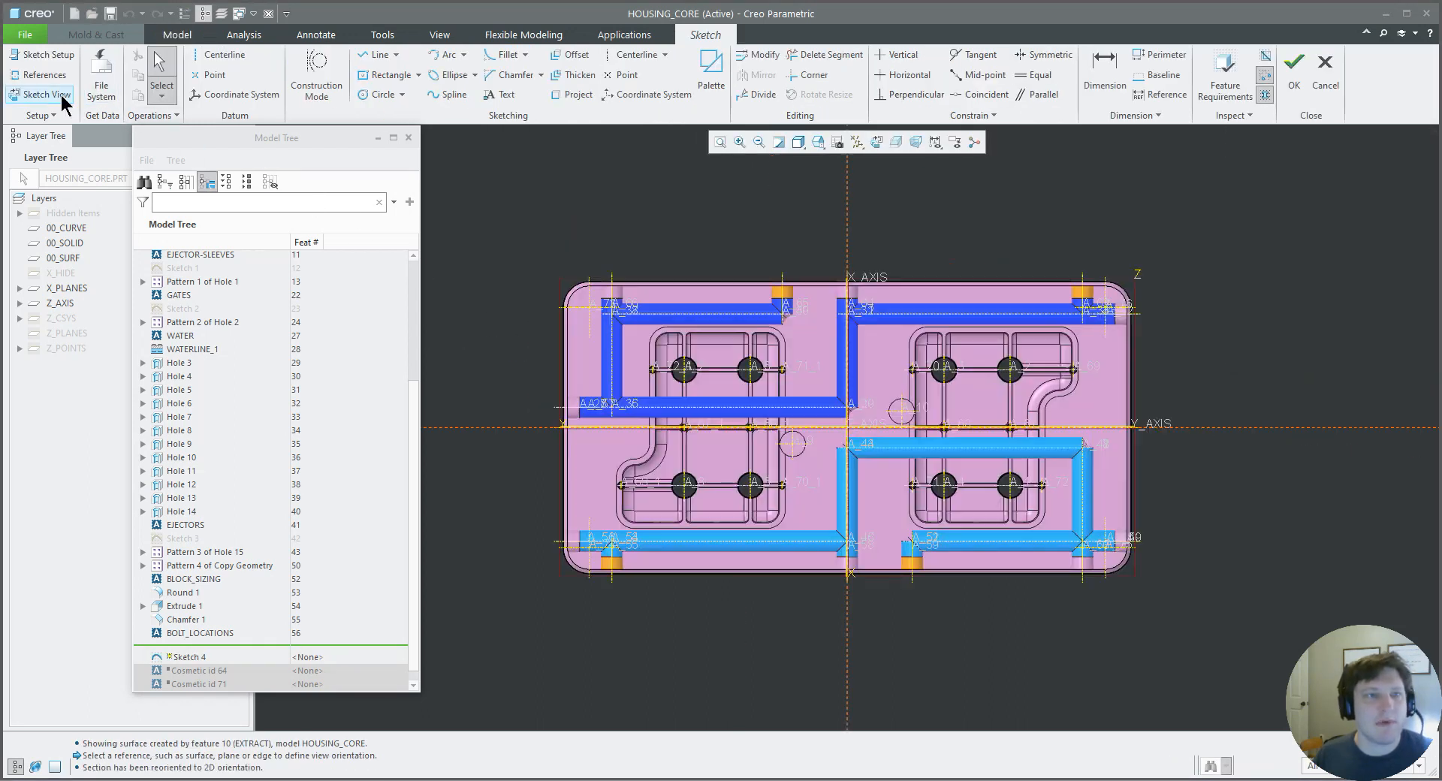
click(386, 75)
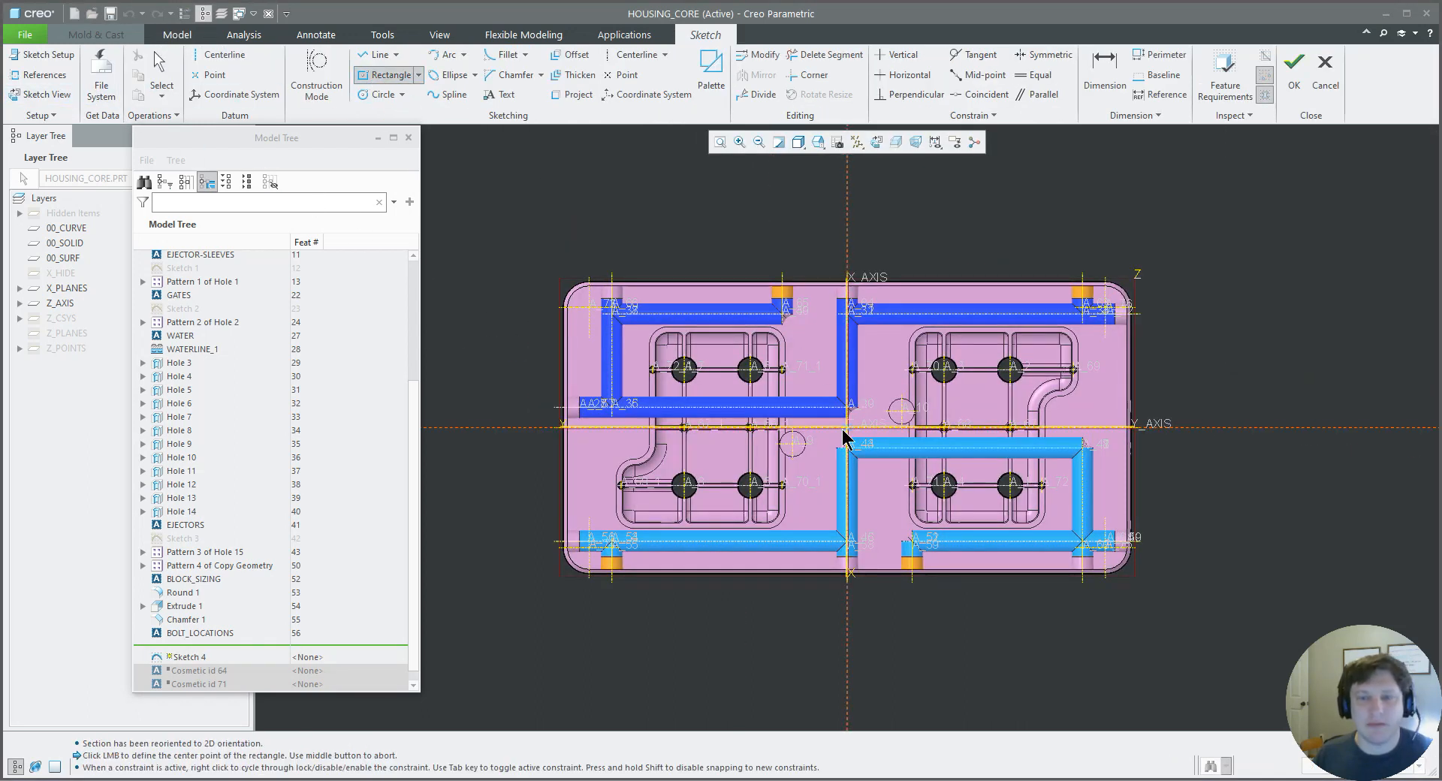
click(316, 75)
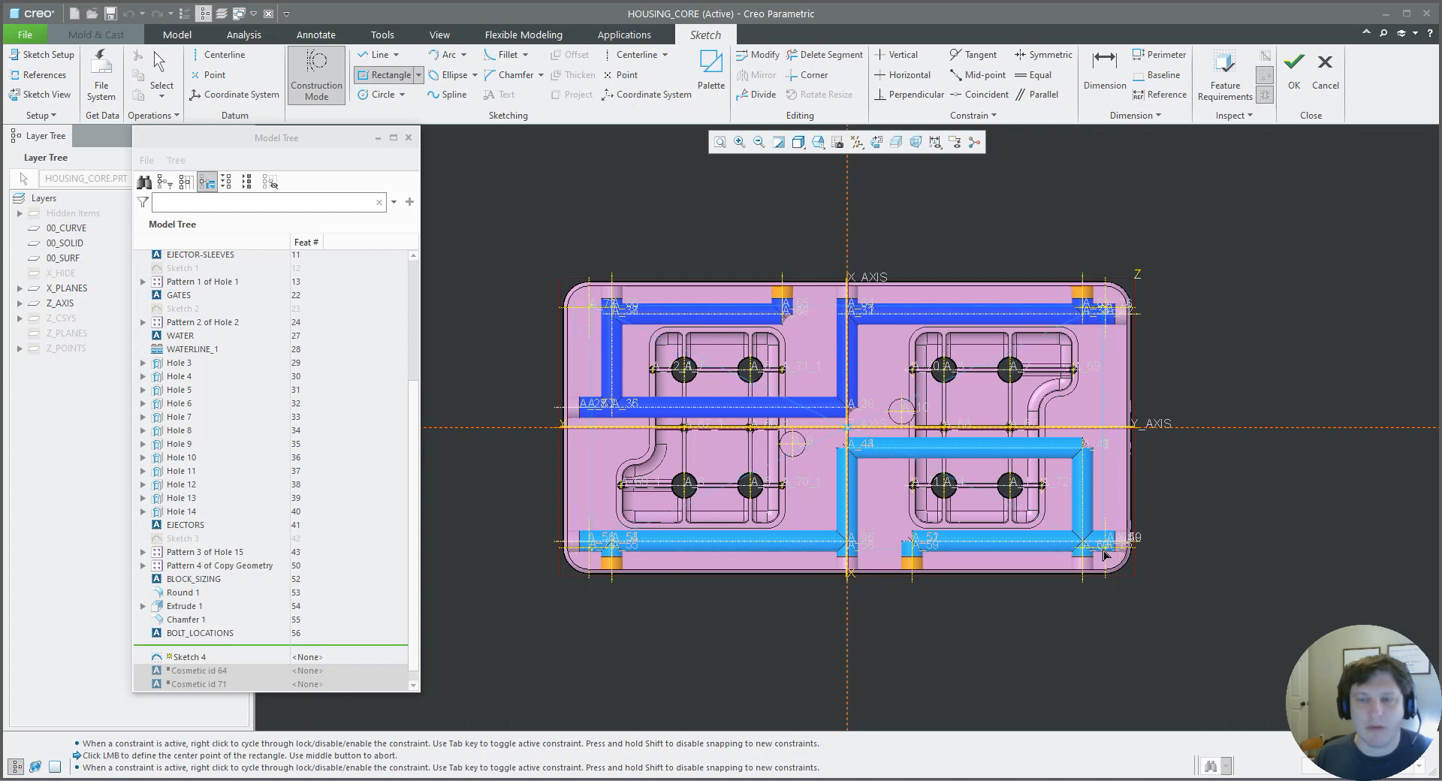
middle_click(909, 473)
click(209, 74)
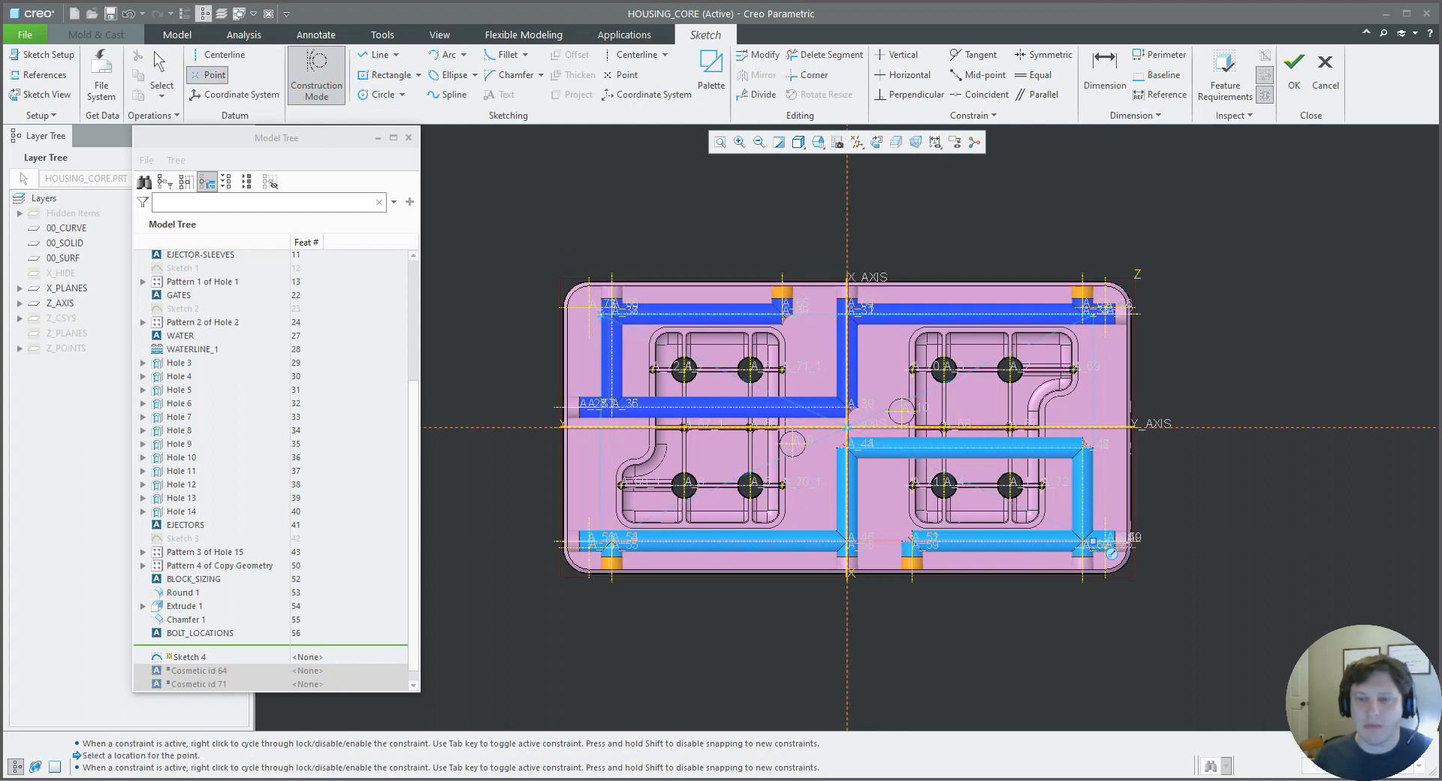
middle_click(1073, 371)
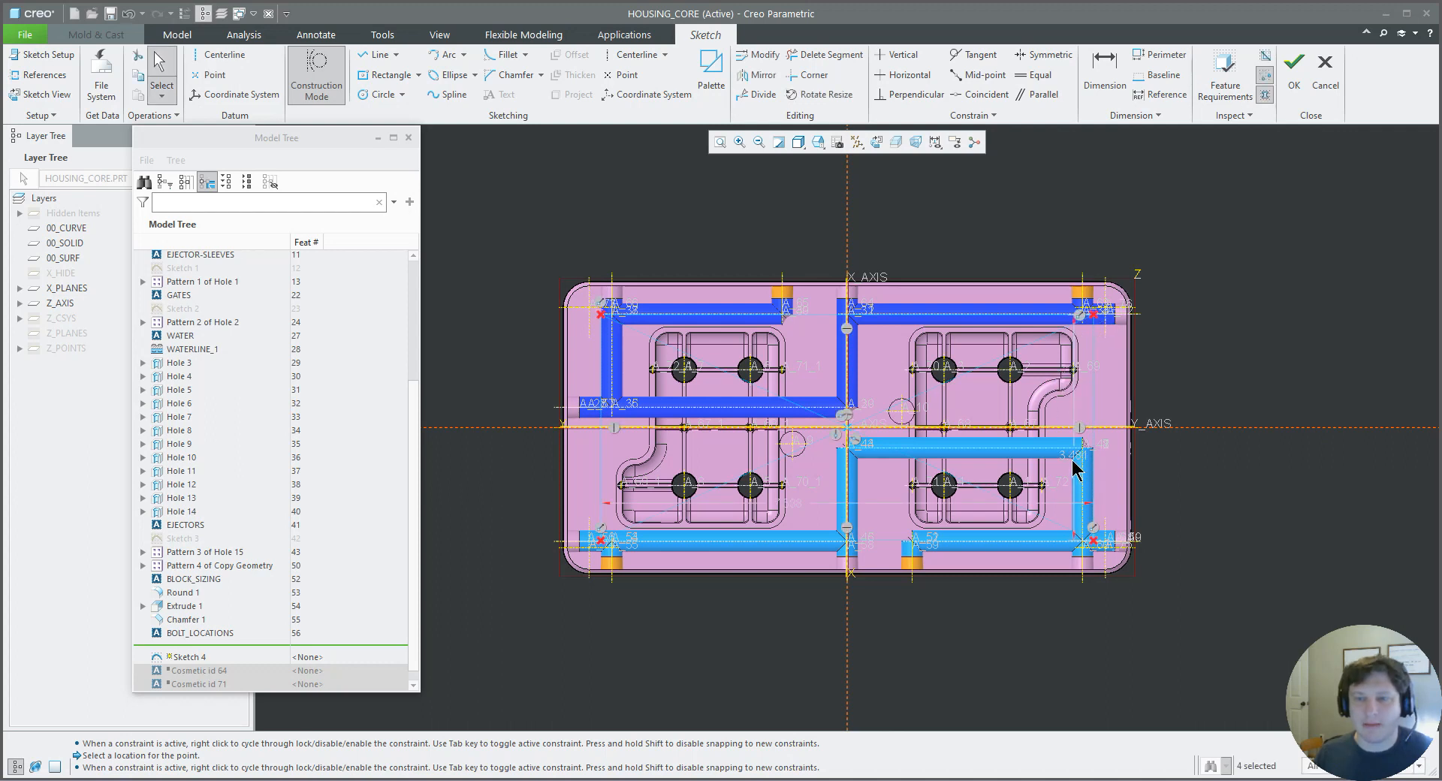
- Set the construction rectangle to 3 high and 7 wide, and finish the sketch
text(3)
key(Return)
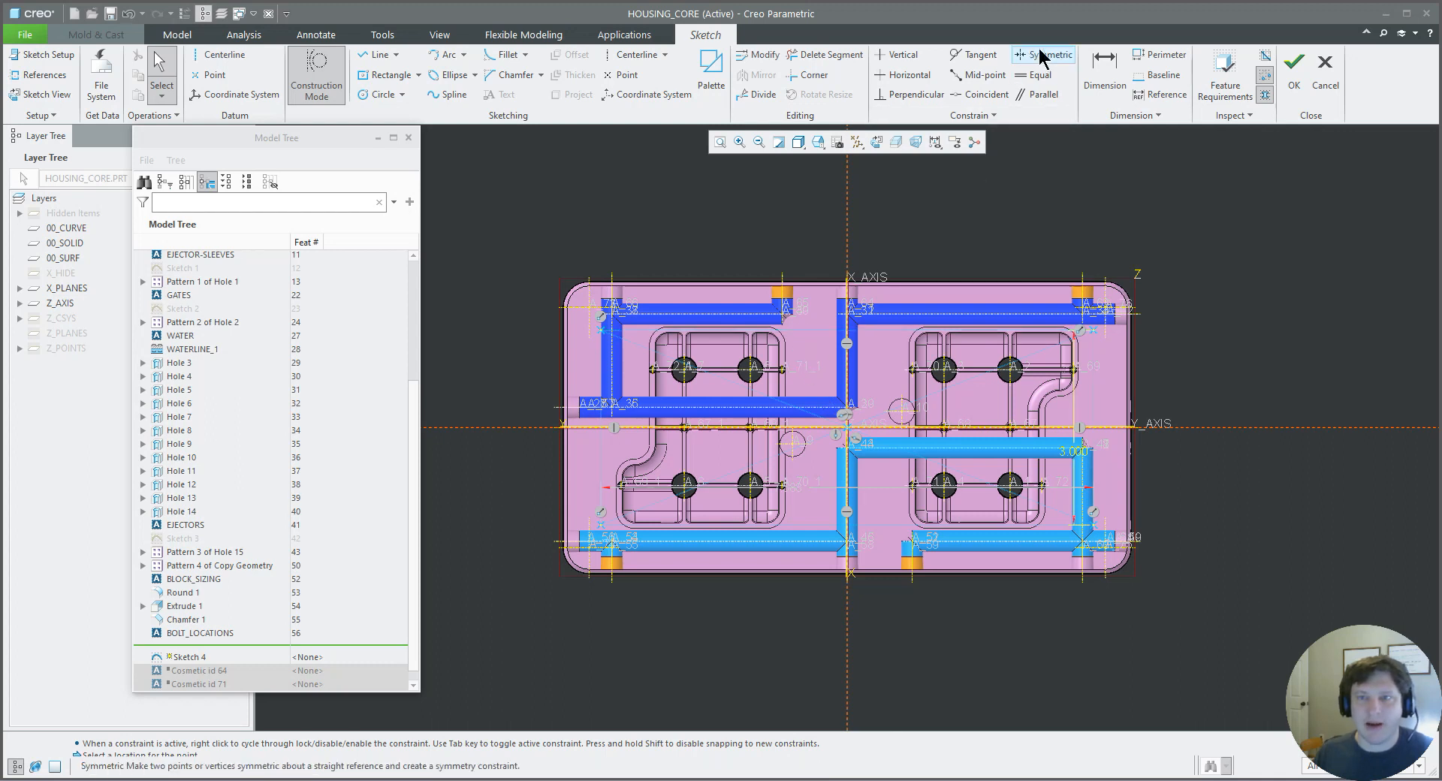
click(1104, 72)
middle_click(815, 237)
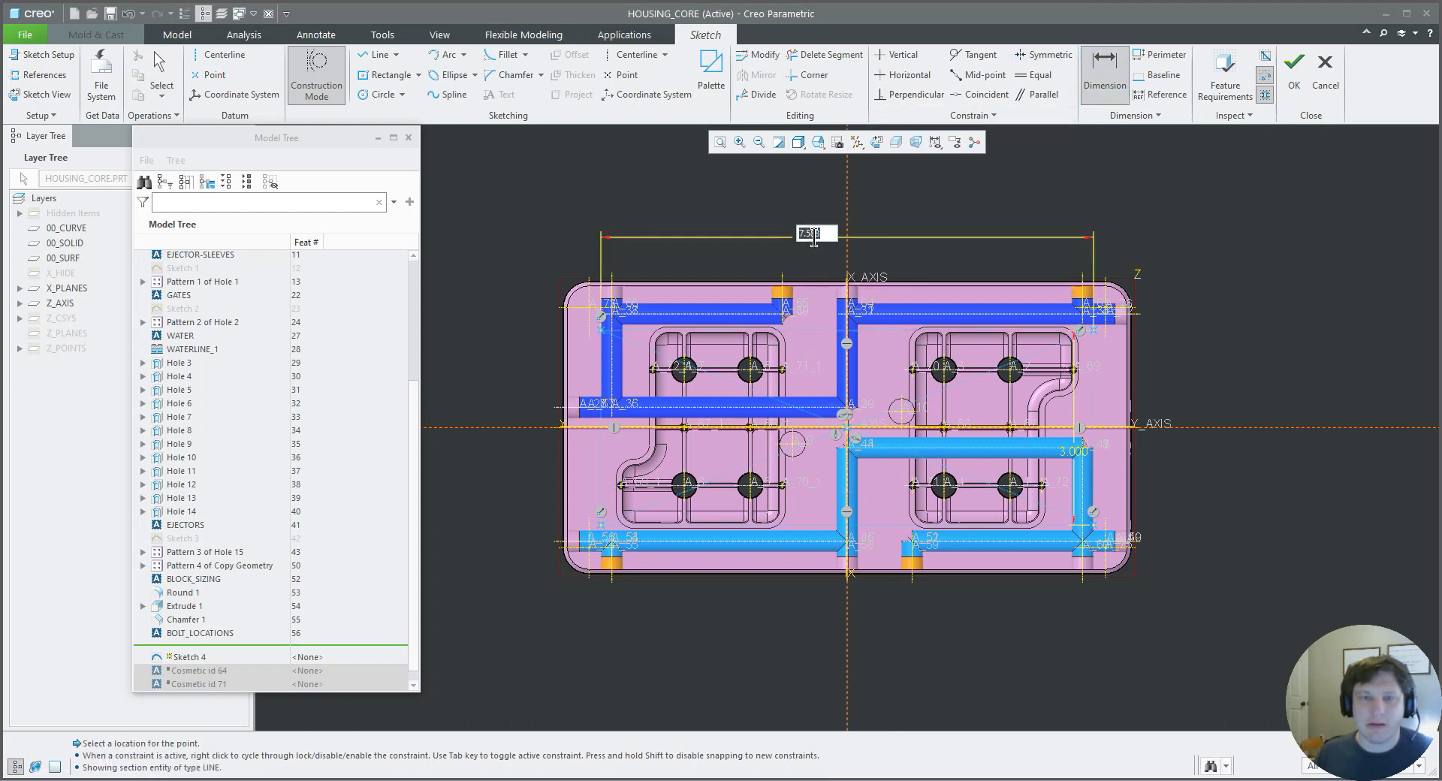
text(7)
key(Return)
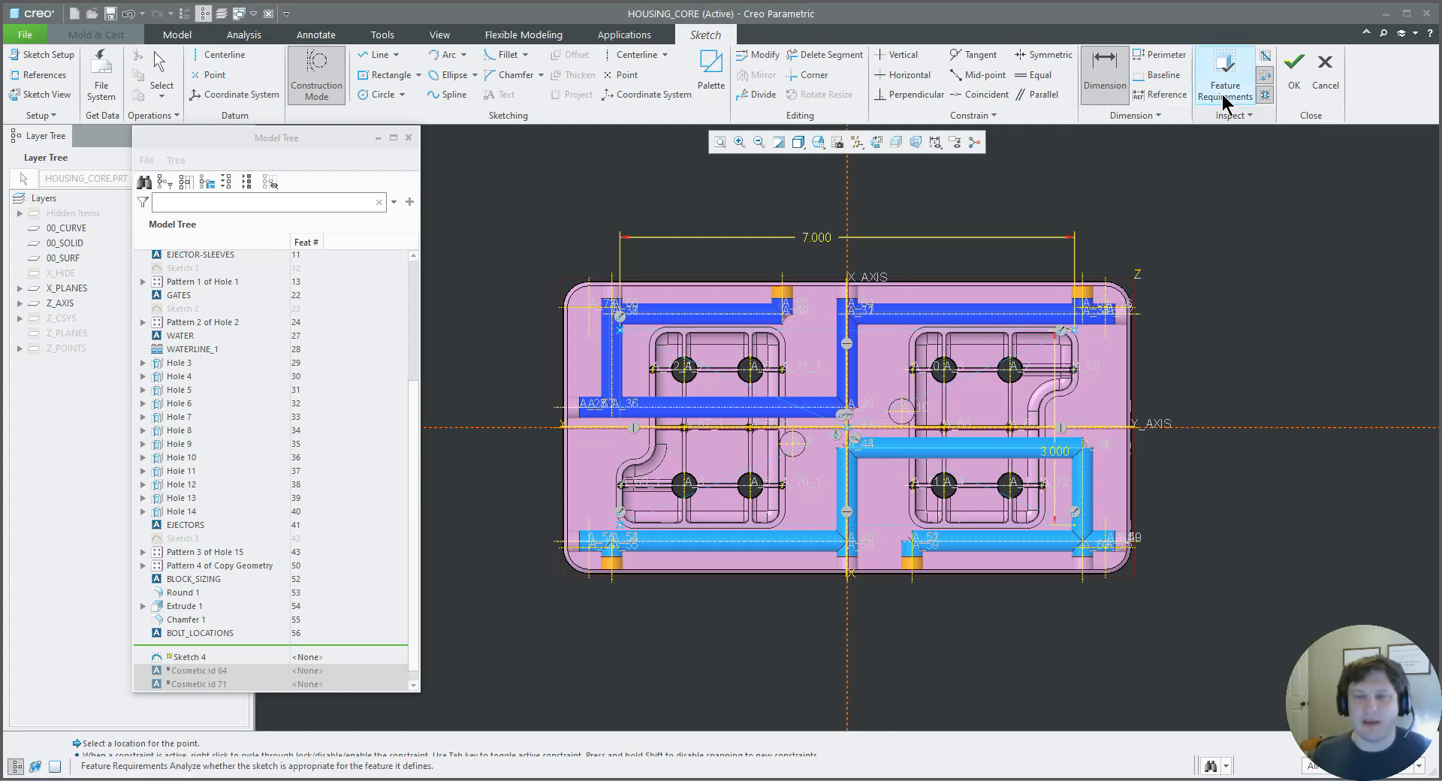
click(1295, 69)
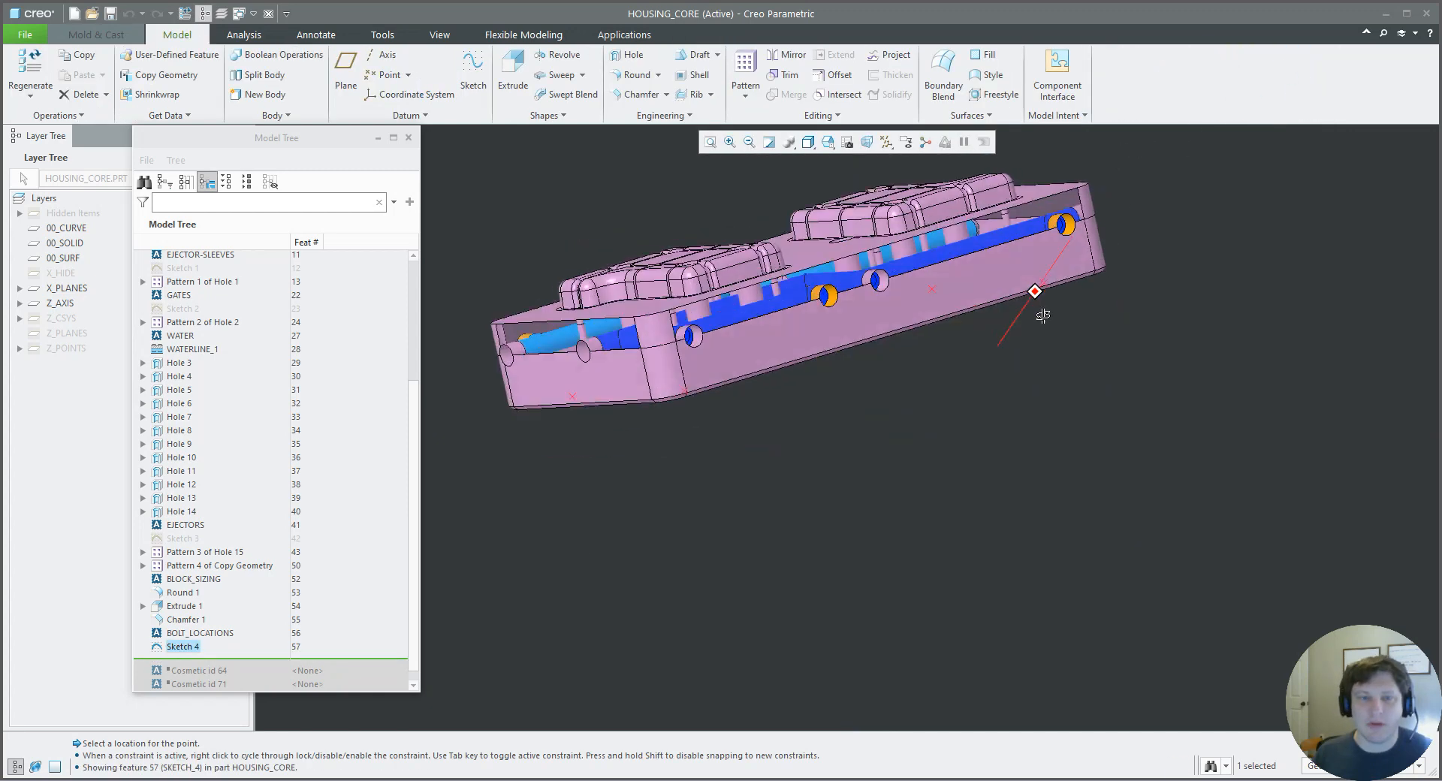
- Create a standard tapped UNC 5/16-18 hole at a corner point of the bolt location sketch
click(624, 60)
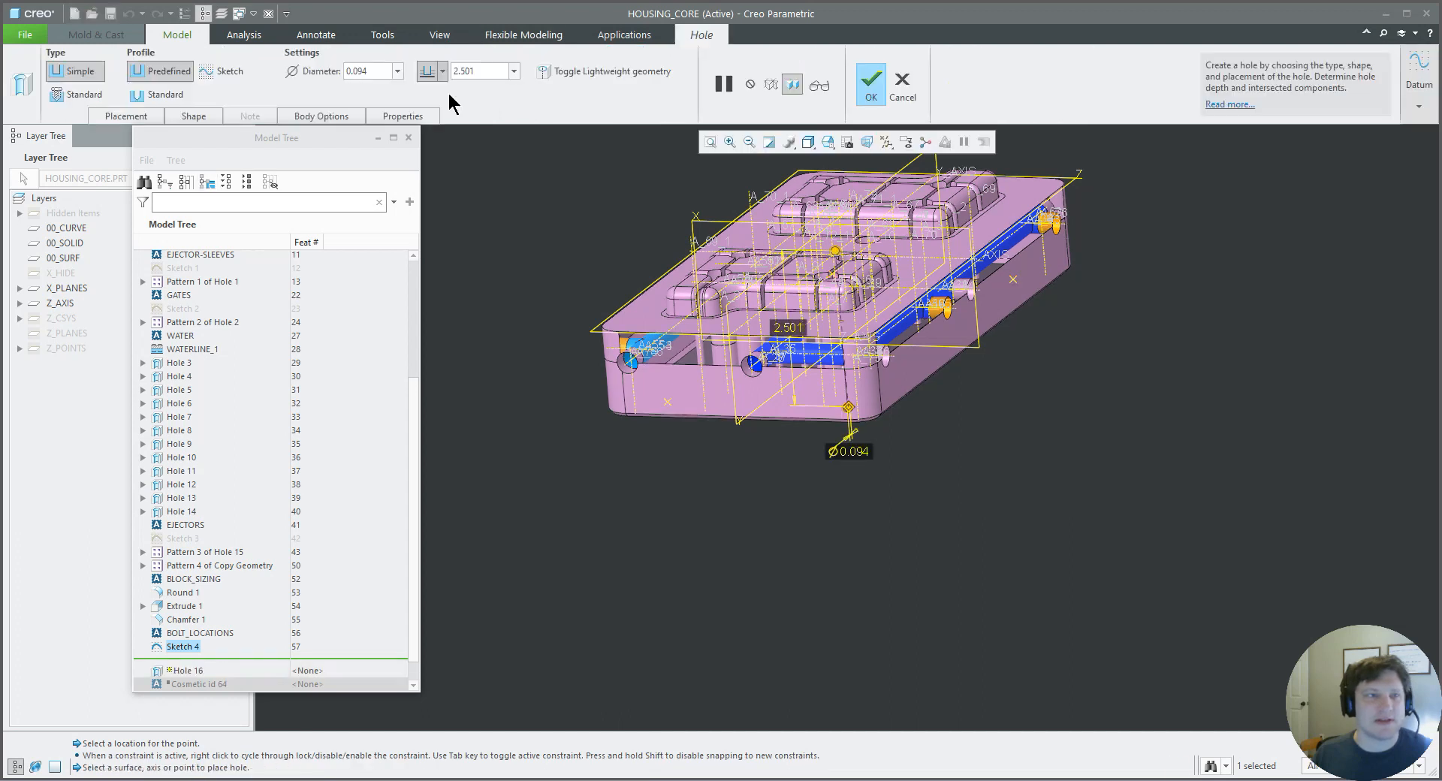
click(75, 94)
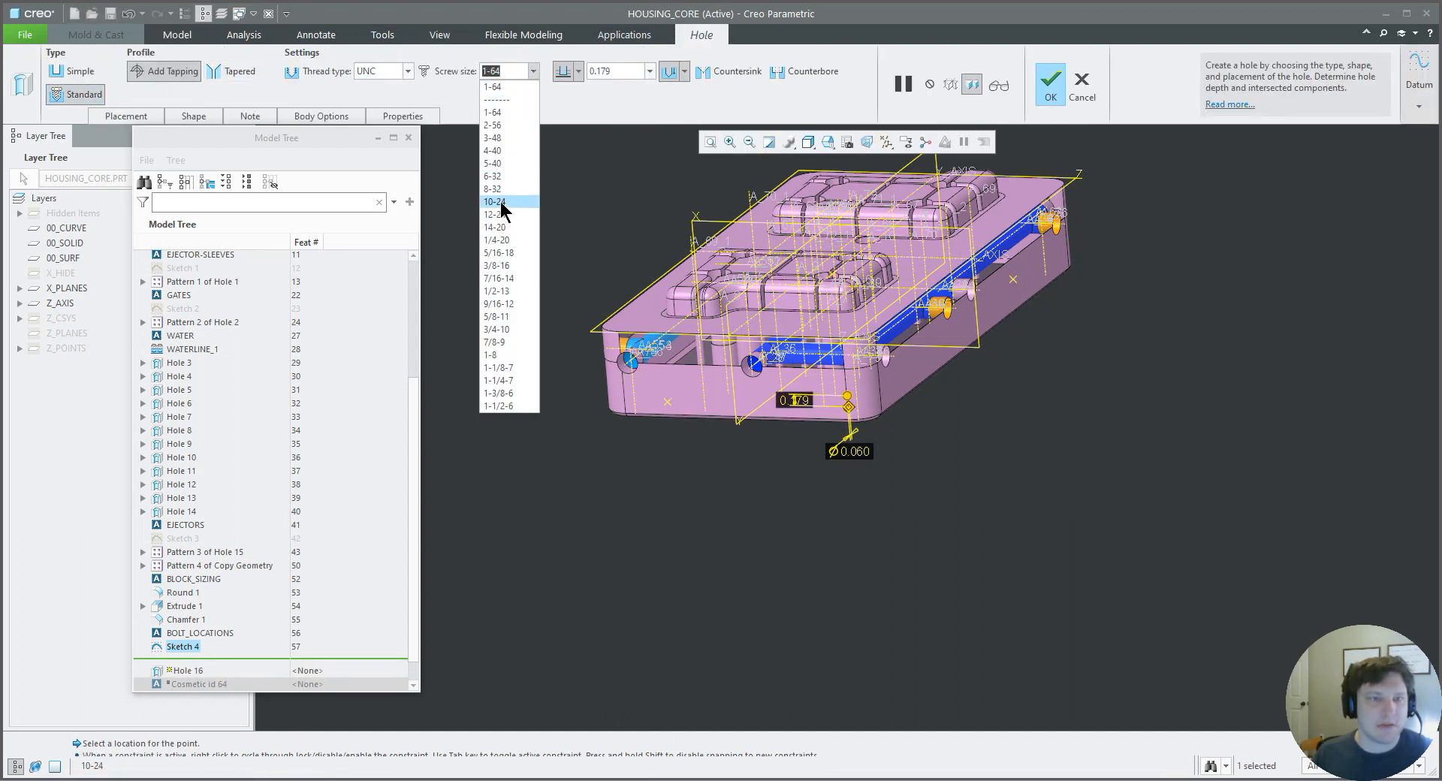
click(500, 254)
middle_drag(631, 323, 601, 251)
scroll(606, 225, down, 8)
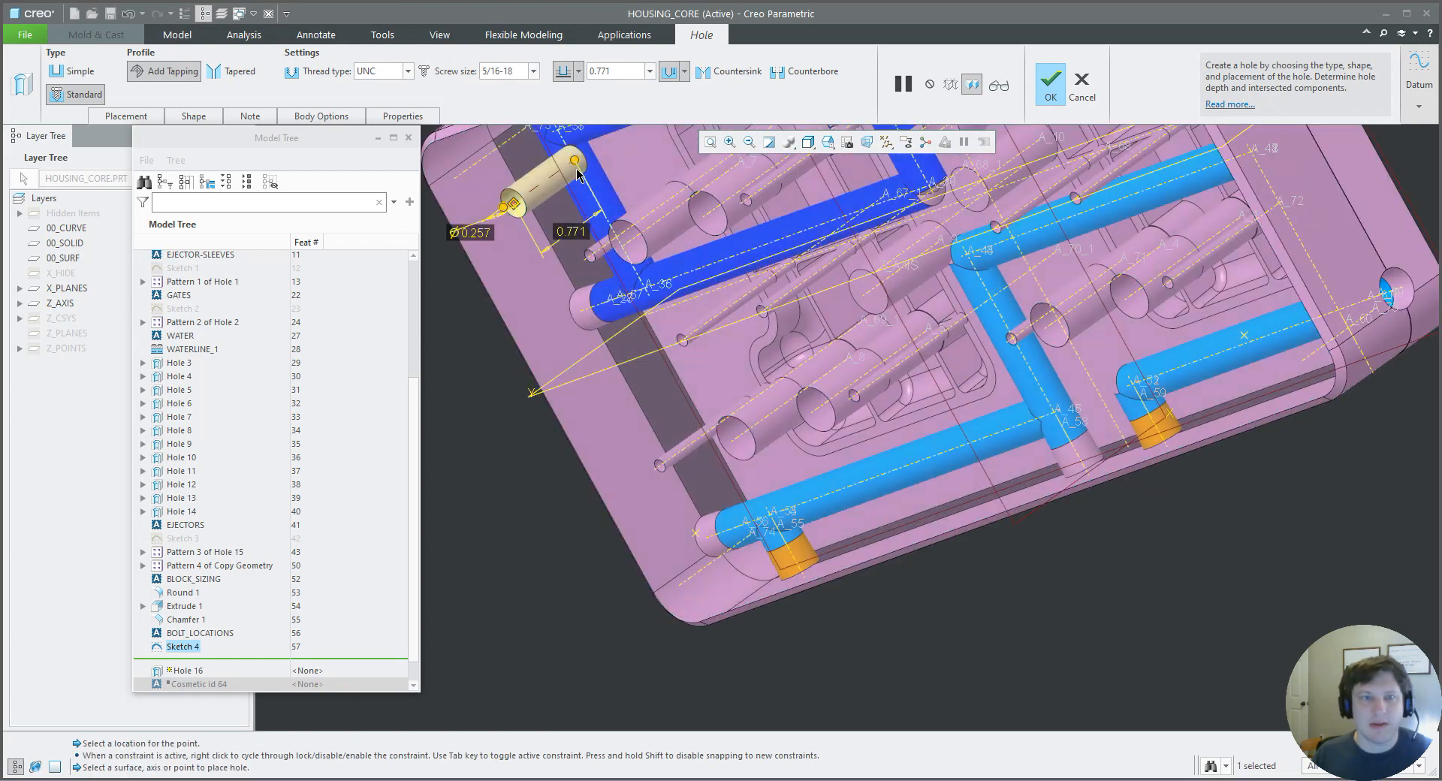
middle_drag(566, 154, 566, 219)
scroll(561, 237, up, 4)
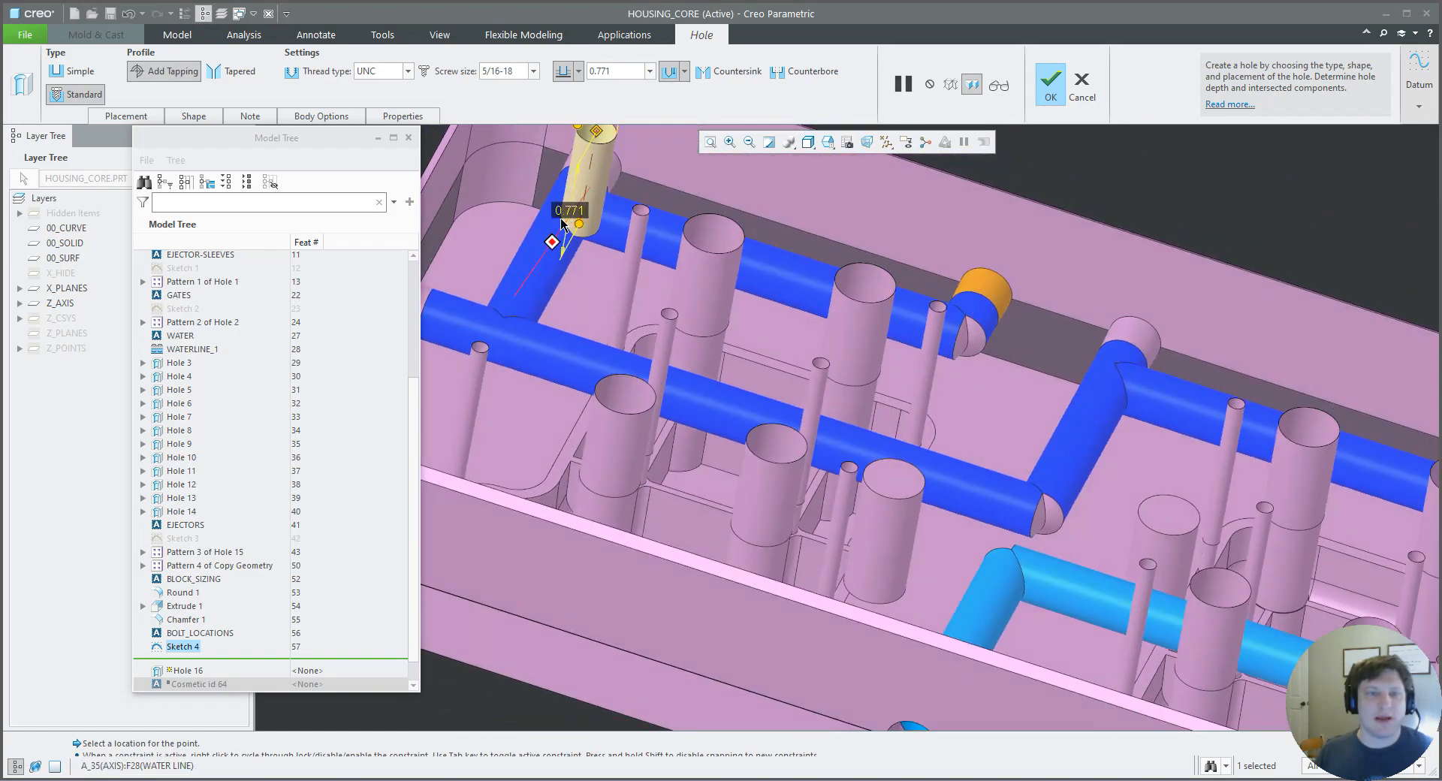
middle_click(538, 233)
- Pattern the tapped hole by point, using the points of Sketch 4
scroll(538, 232, up, 4)
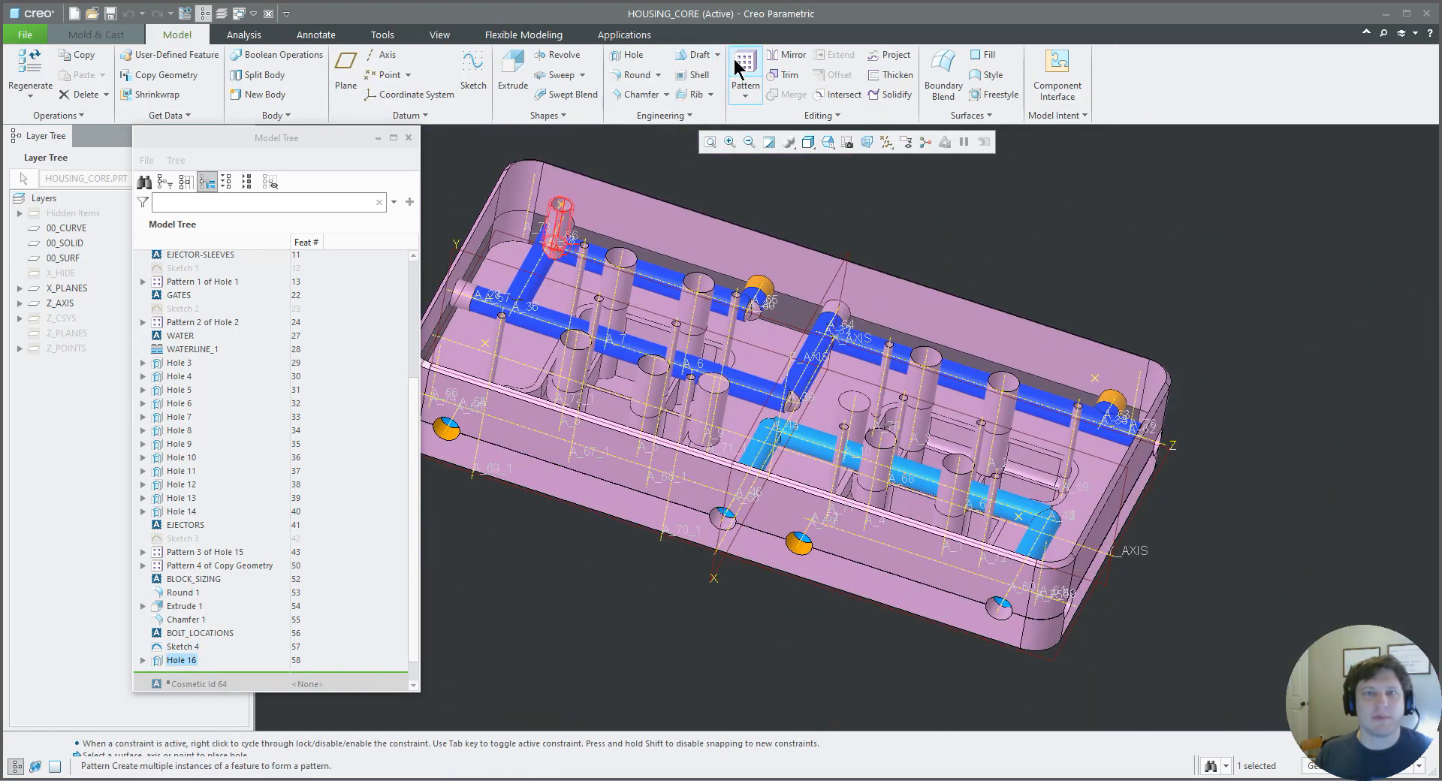
click(743, 69)
click(120, 72)
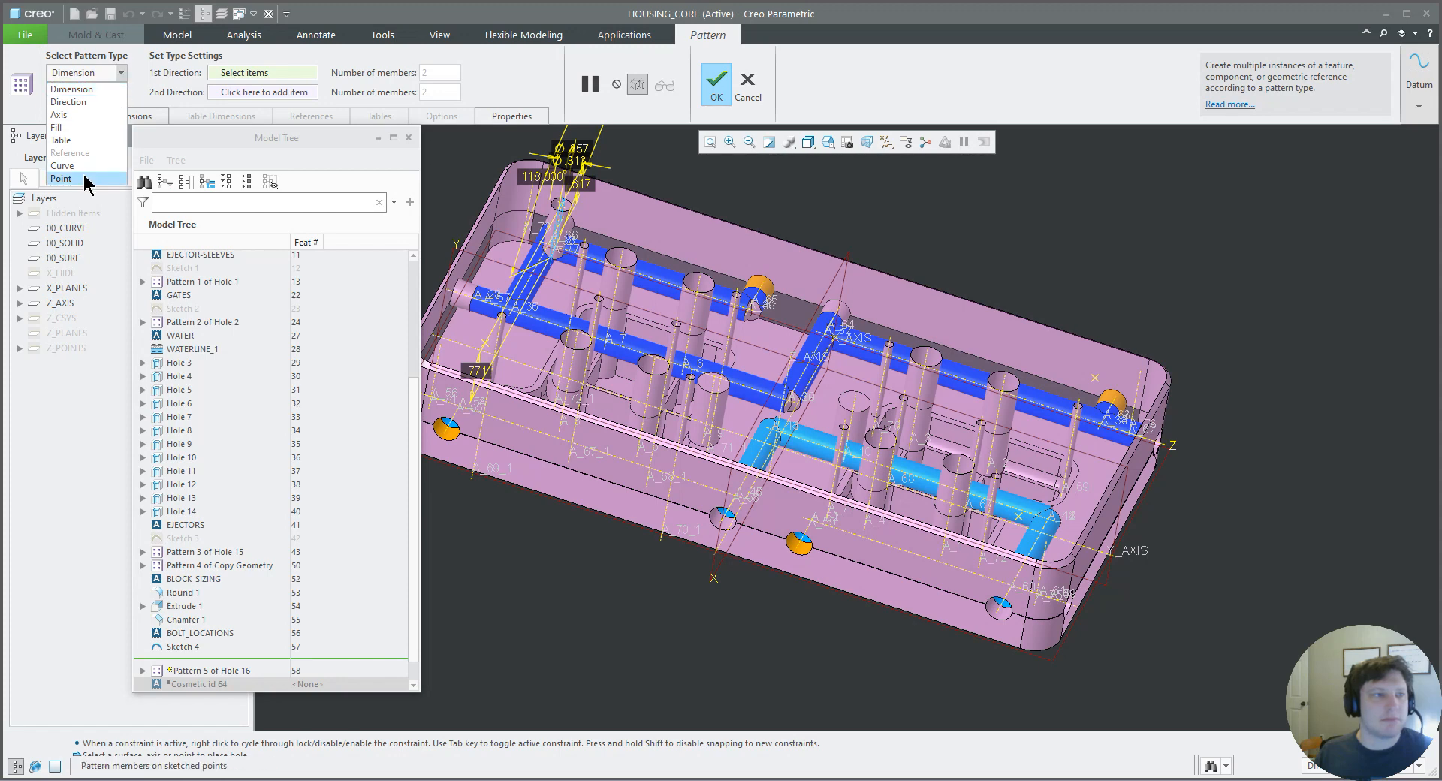
click(62, 179)
click(168, 660)
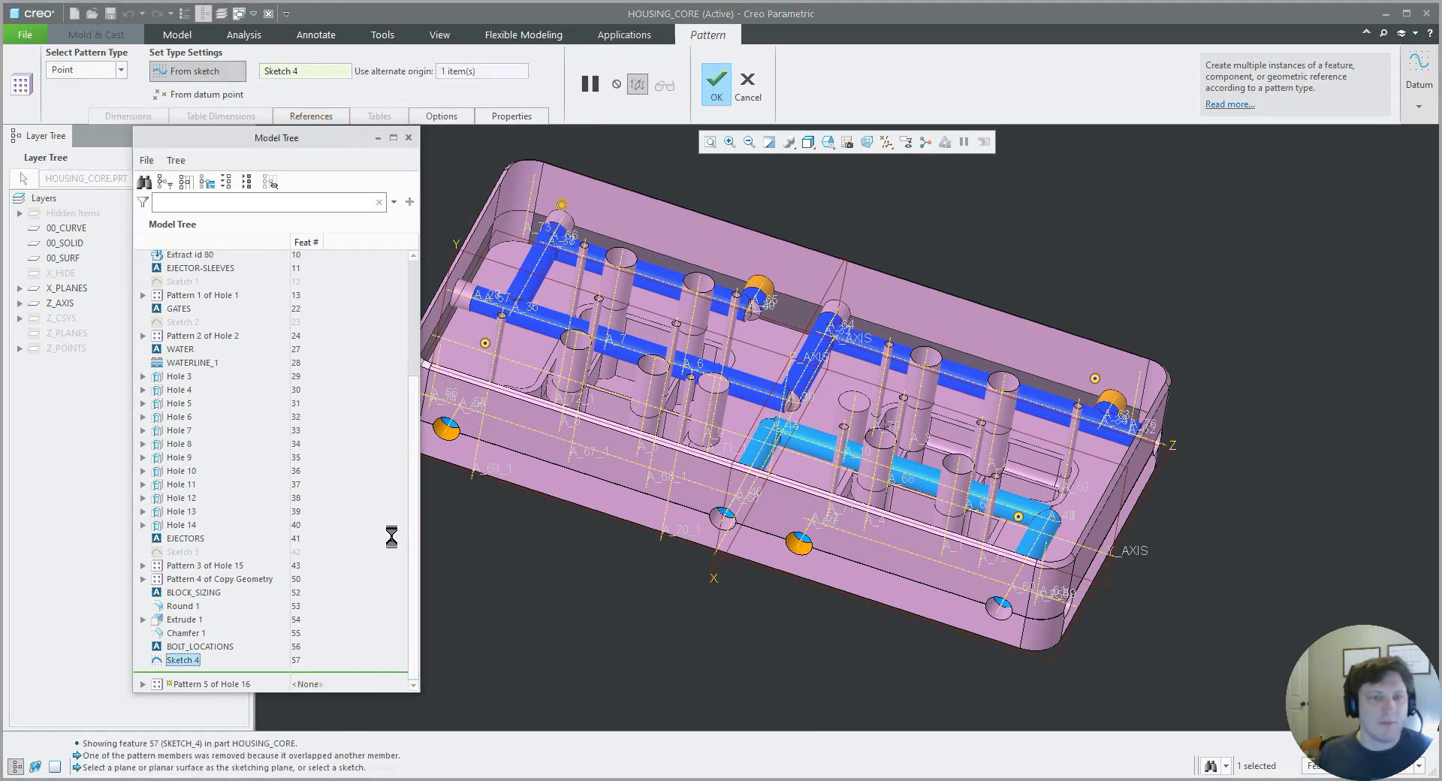
middle_click(489, 448)
- Edit the dimensions of Sketch 4 and set the bolt rectangle's height to 2.5
middle_drag(525, 401, 527, 425)
scroll(562, 571, down, 2)
scroll(562, 570, down, 1)
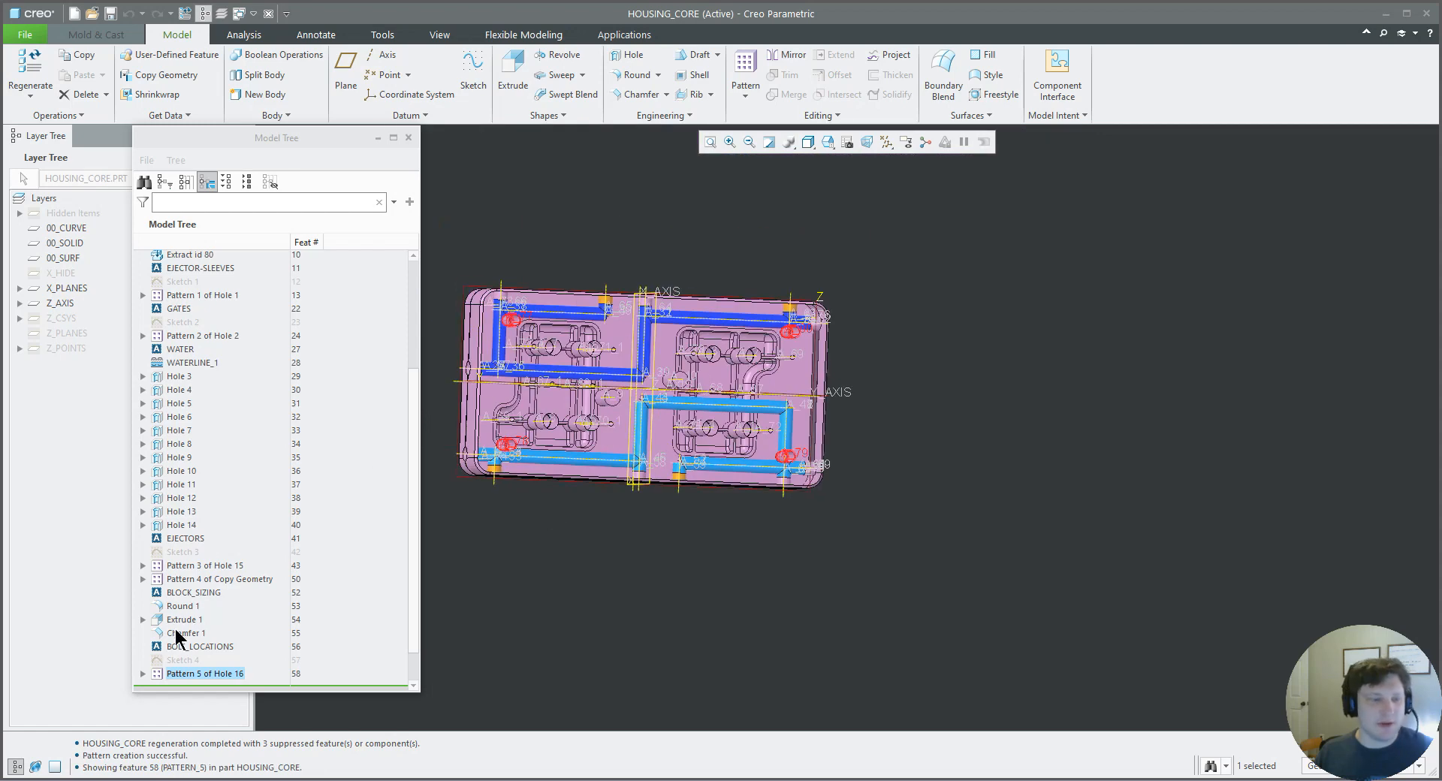
click(184, 661)
click(193, 567)
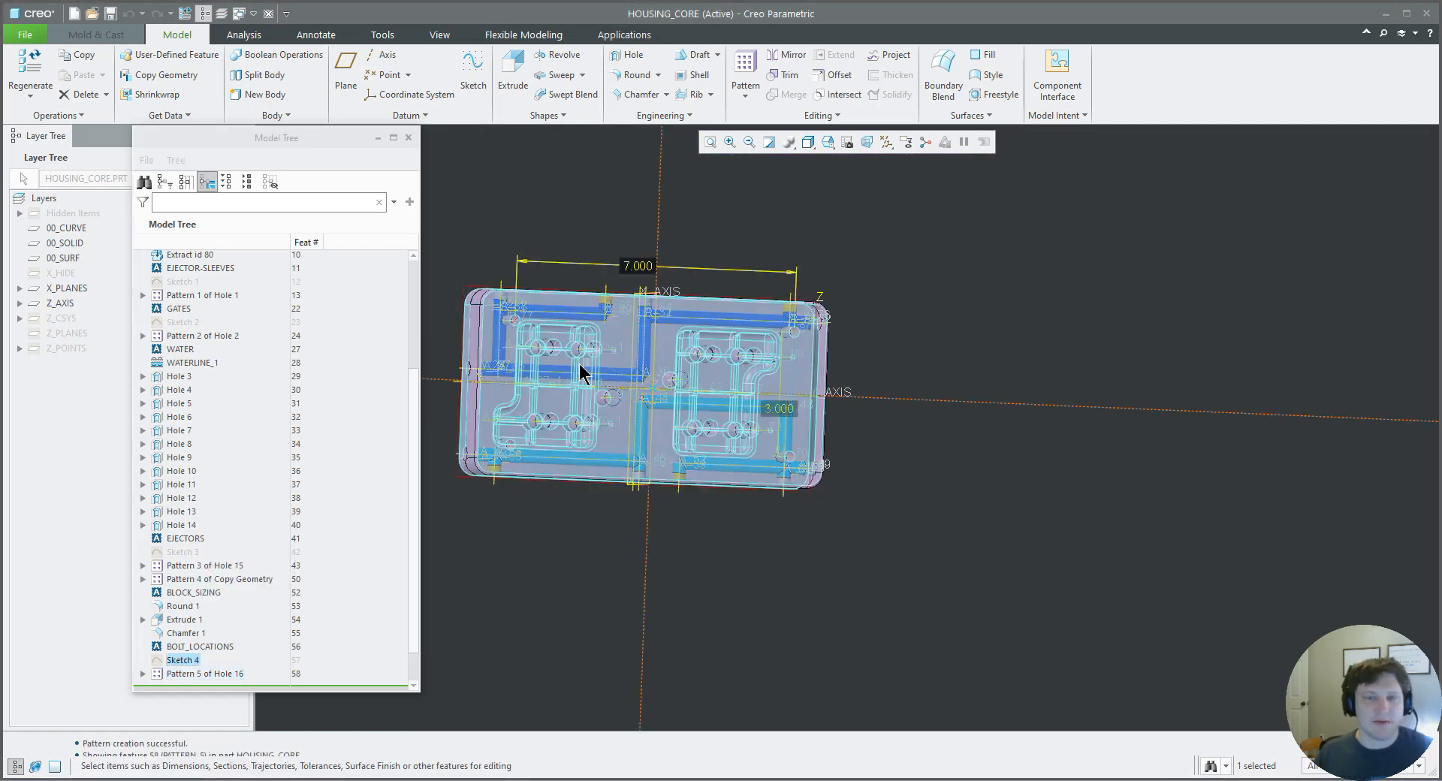
double_click(781, 409)
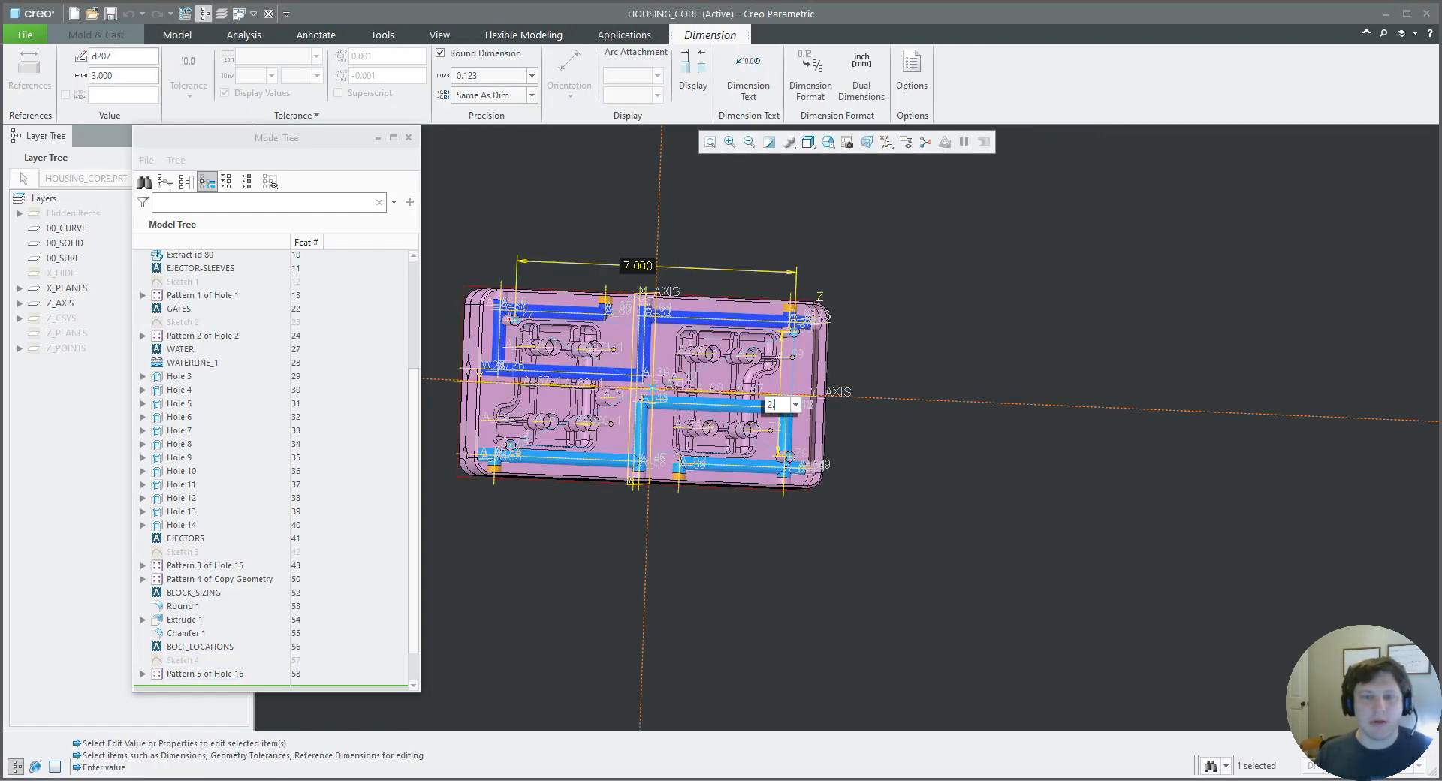
text(2.5)
key(Return)
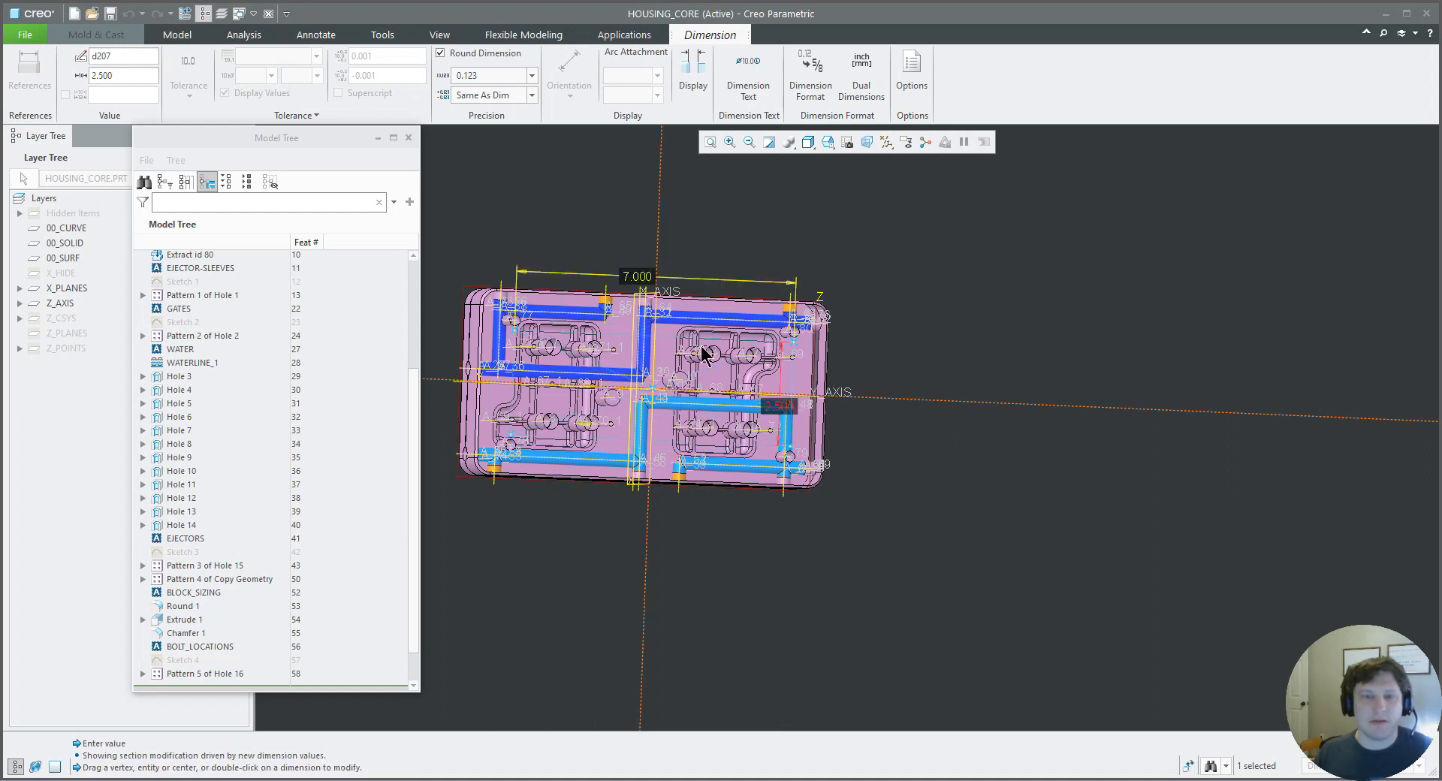
- Set the bolt rectangle's width to 6.5 and regenerate the part
double_click(637, 280)
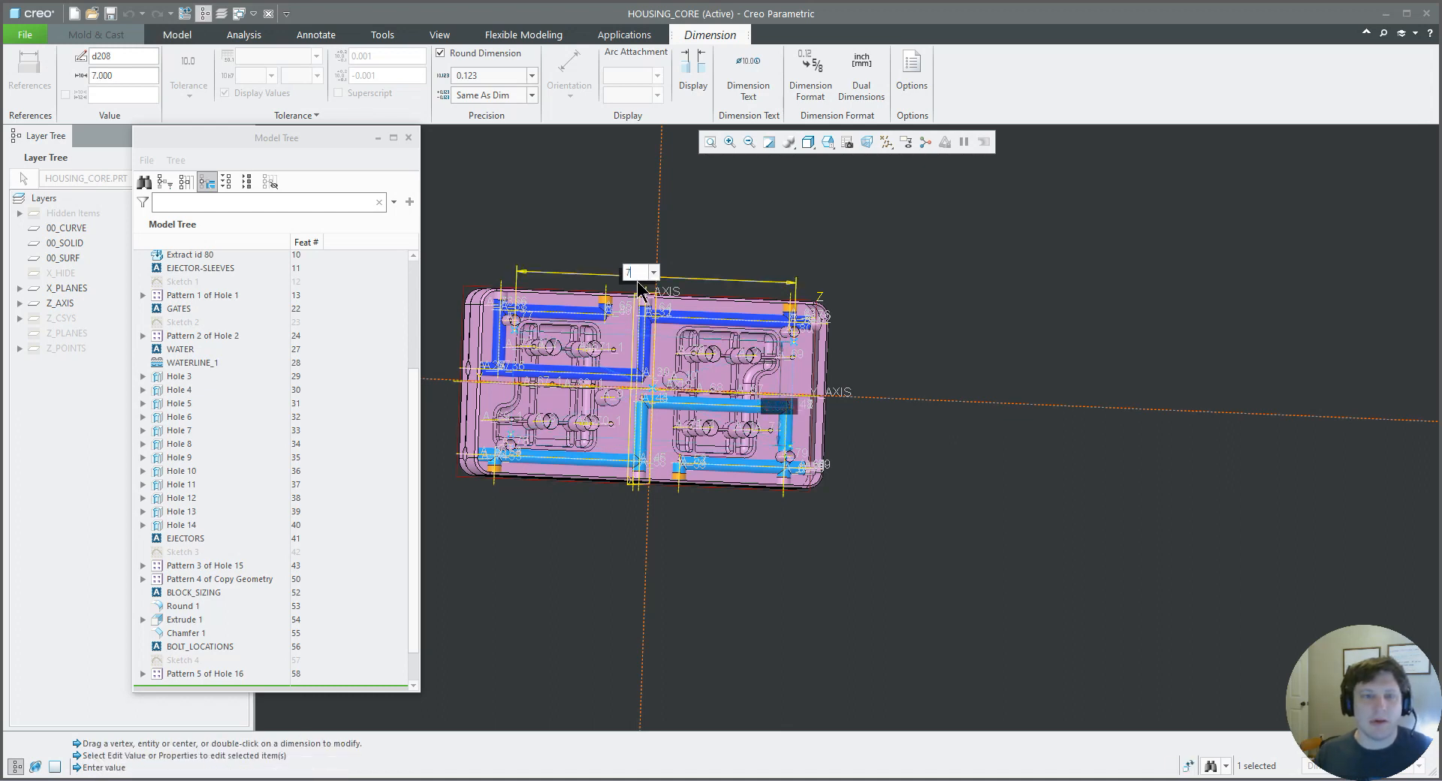
text(6.750)
double_click(635, 280)
text(6.5)
key(Return)
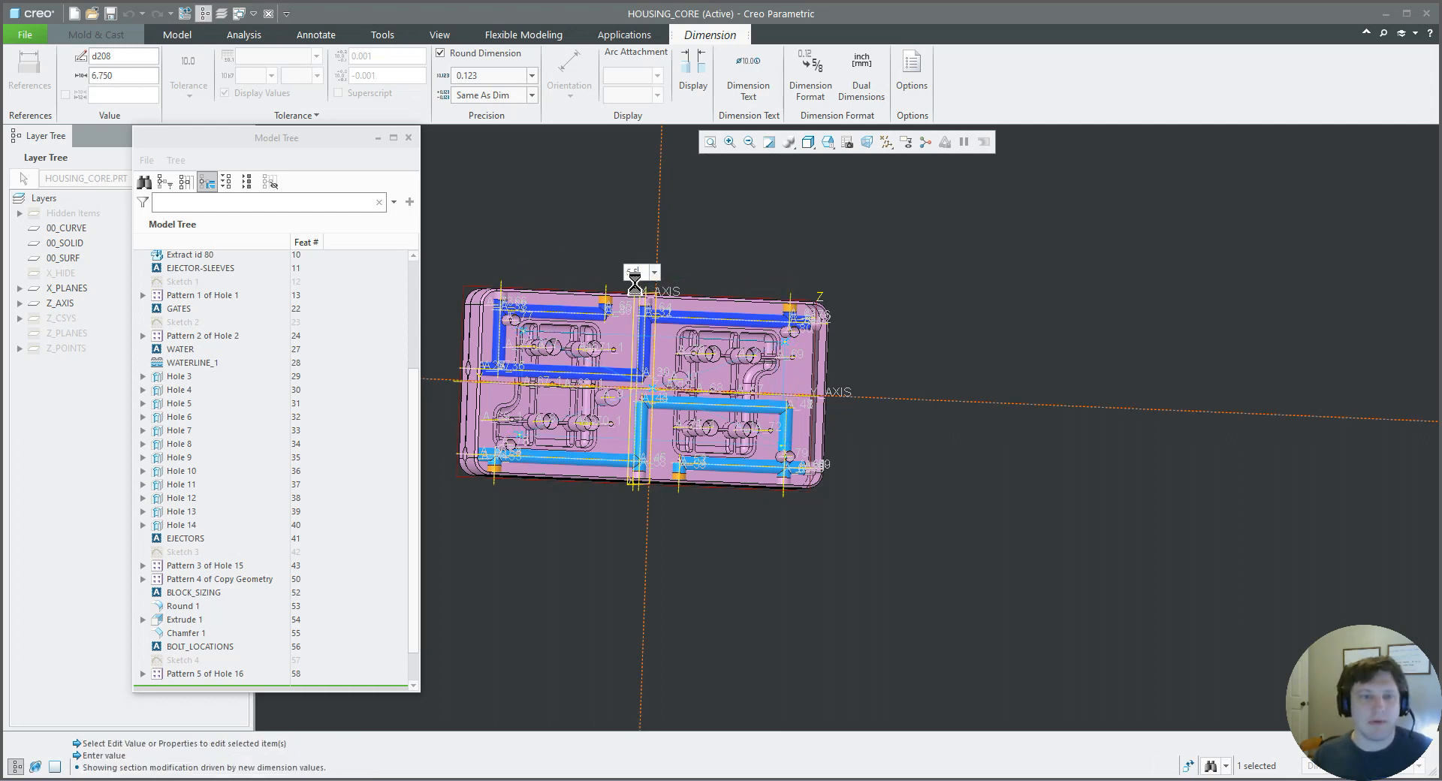
key(ctrl+g)
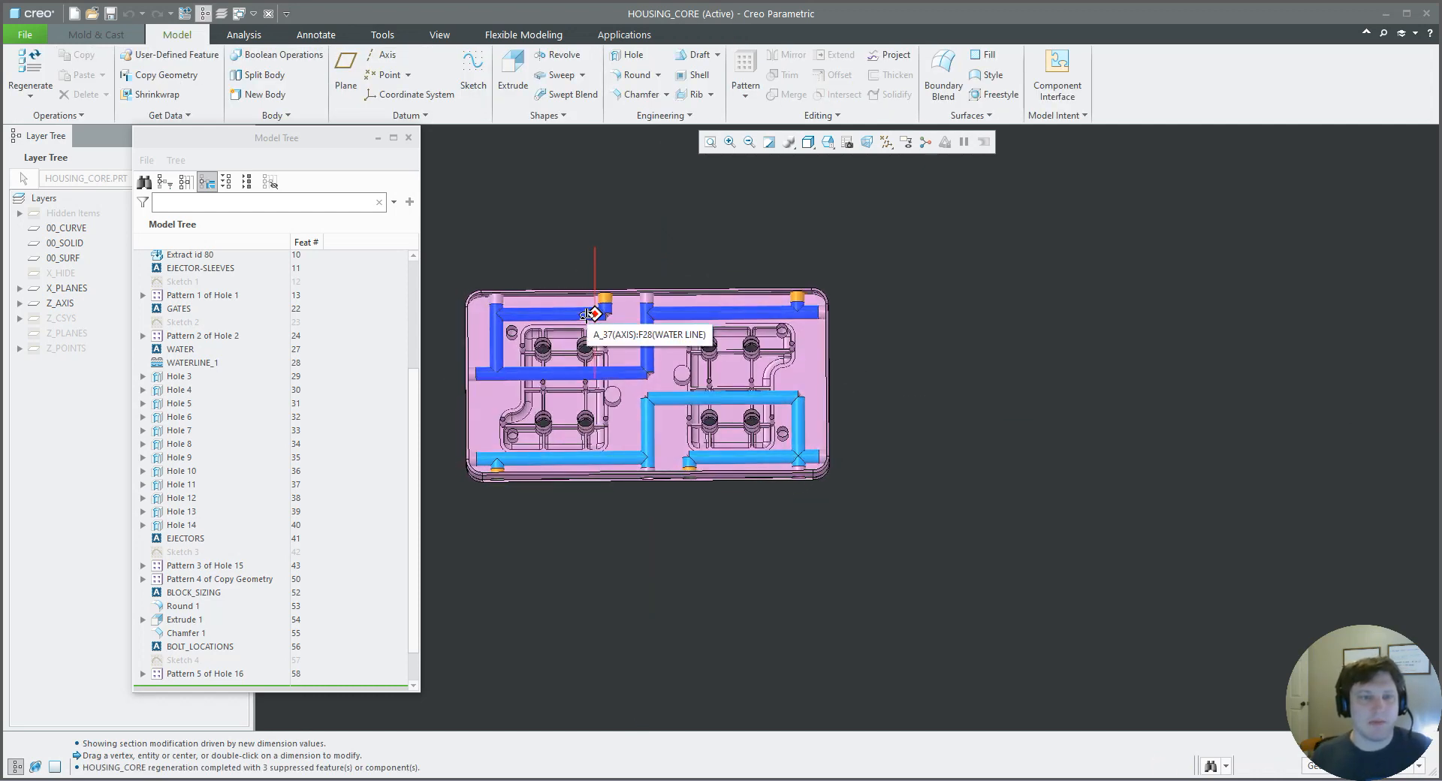
- Turn off the display of datum axes and planes, and save the HOUSING_CORE part
mouse_move(586, 315)
middle_down()
mouse_move(582, 365)
mouse_move(565, 359)
mouse_move(546, 384)
mouse_move(578, 394)
mouse_move(548, 412)
mouse_move(585, 403)
mouse_move(573, 402)
mouse_move(582, 415)
mouse_move(586, 387)
mouse_move(559, 395)
middle_up()
scroll(569, 380, down, 3)
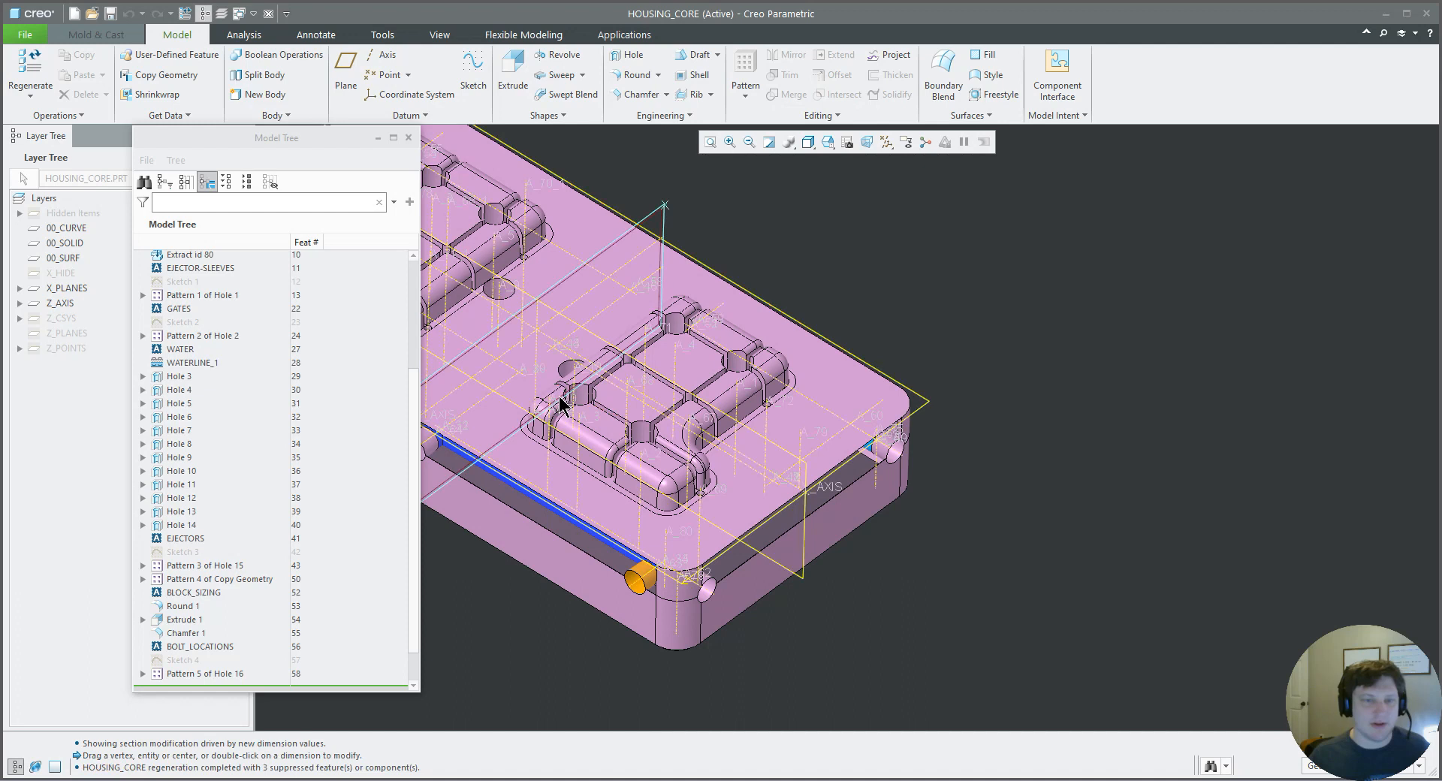
scroll(593, 402, up, 6)
scroll(485, 365, down, 4)
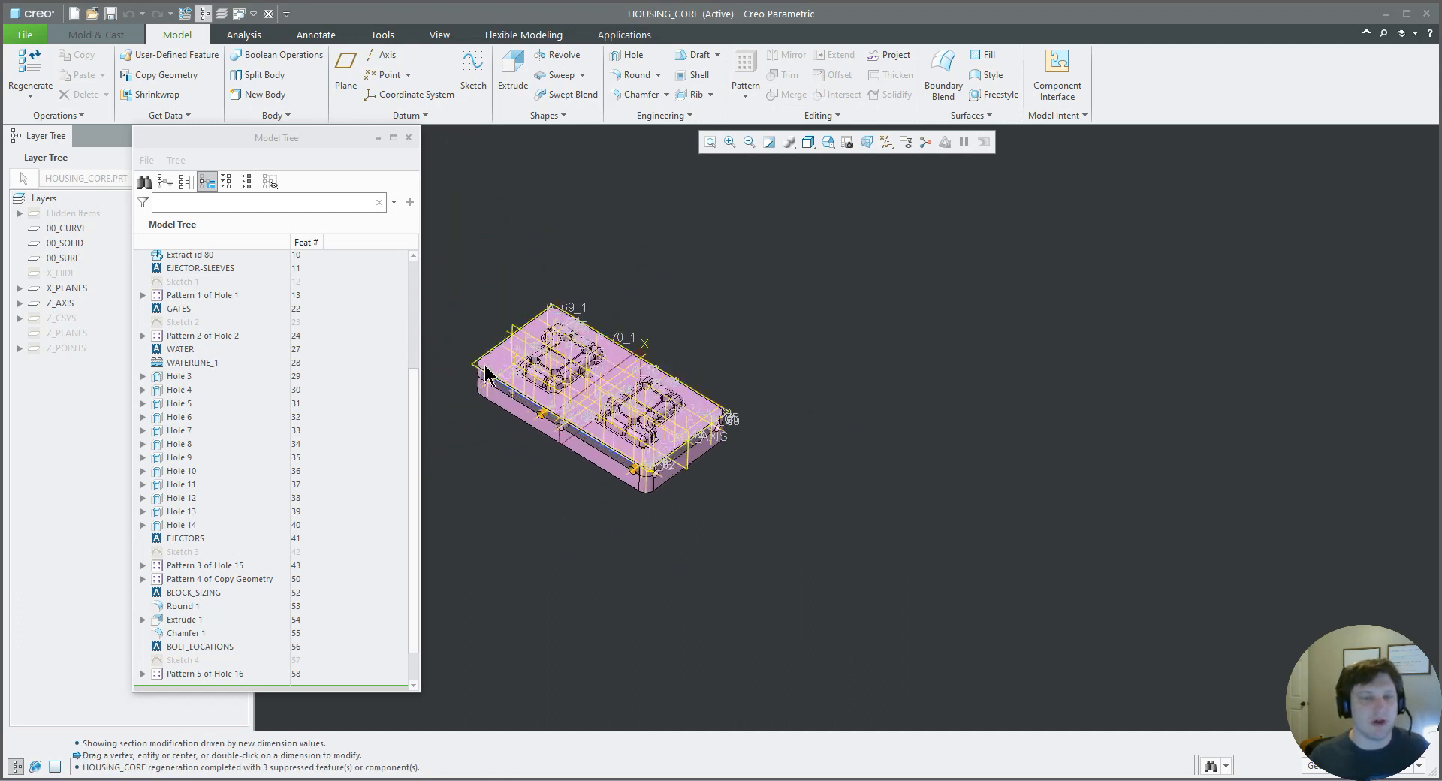
scroll(486, 366, down, 2)
text(ss)
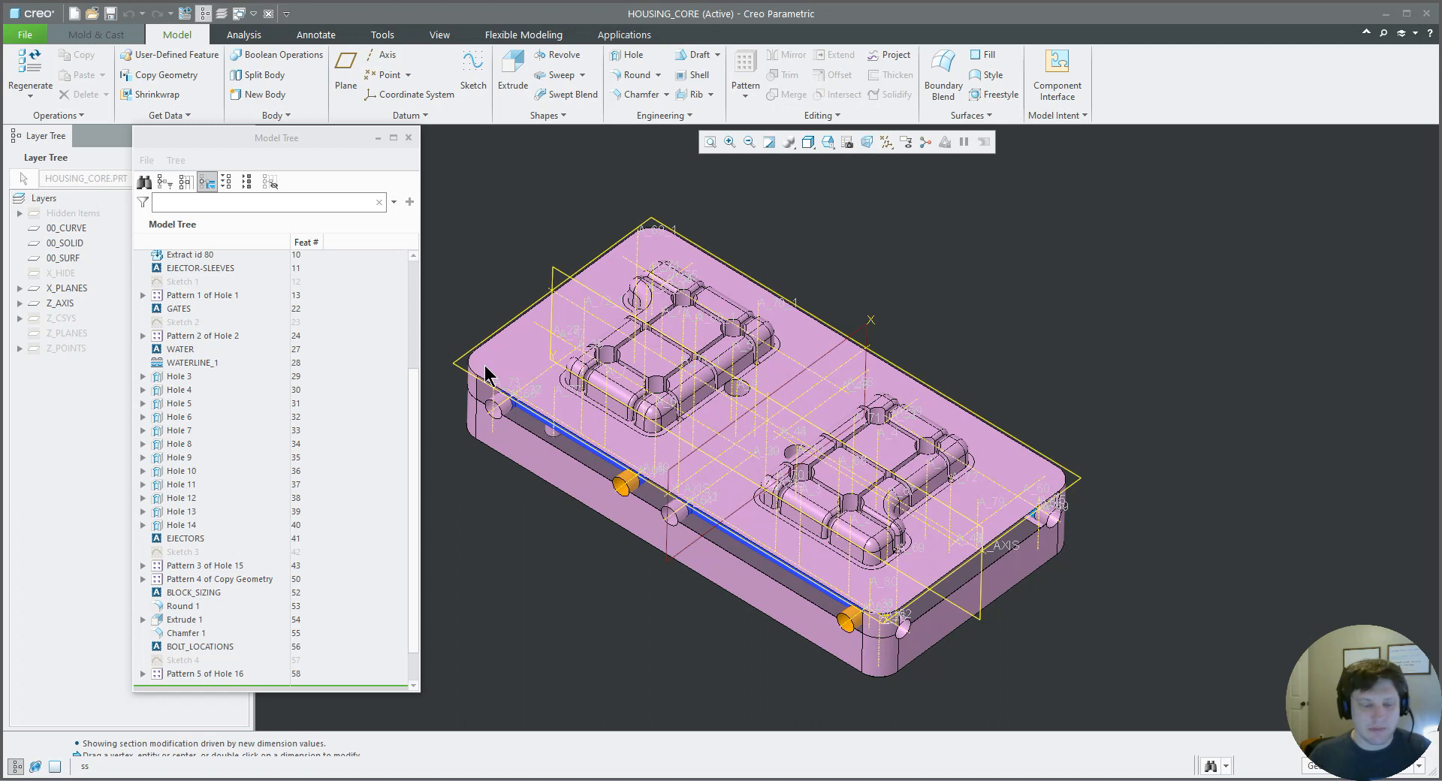
text(a)
key(p)
key(p)
key(s)
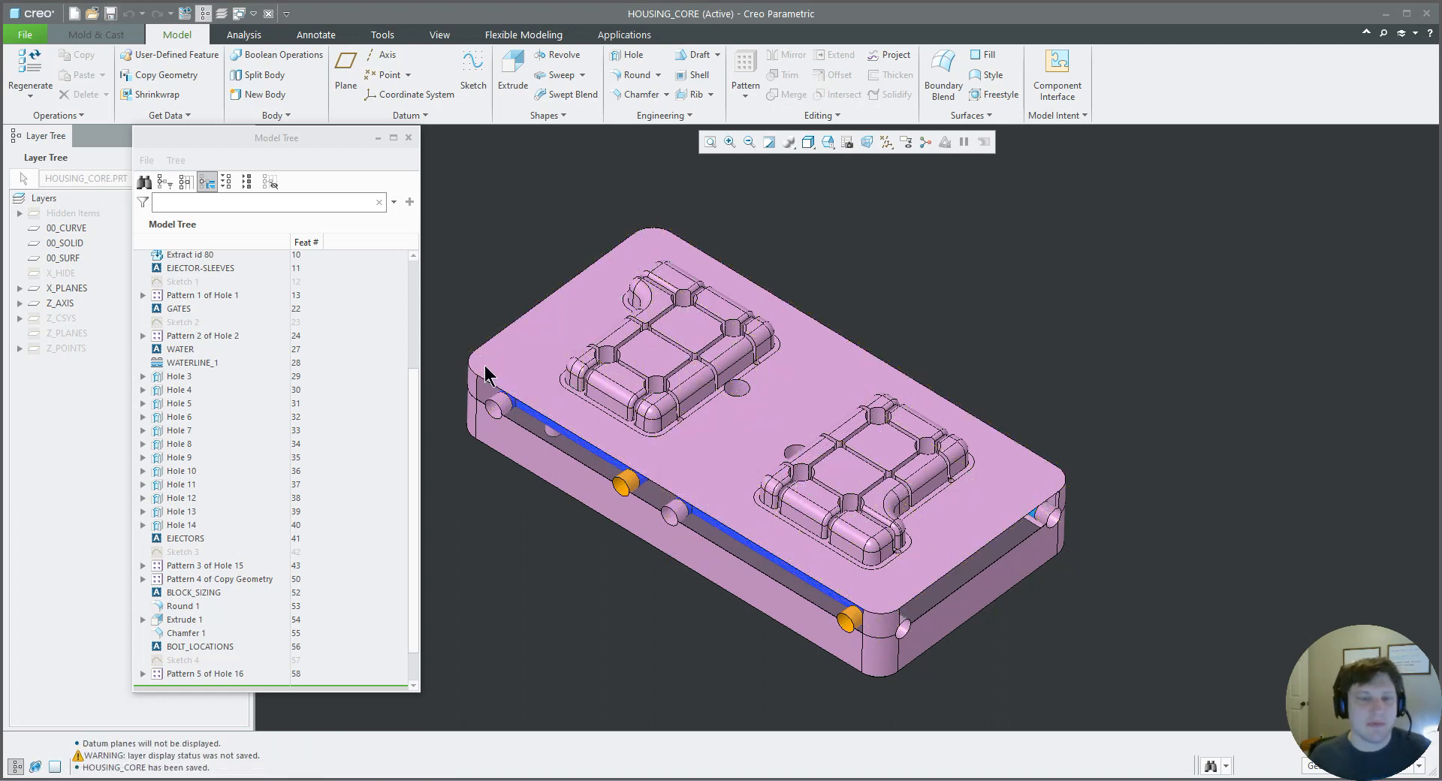
- Switch to HOUSING_SPLIT.ASM and save it, and go on to the COPY.ASM window
click(239, 13)
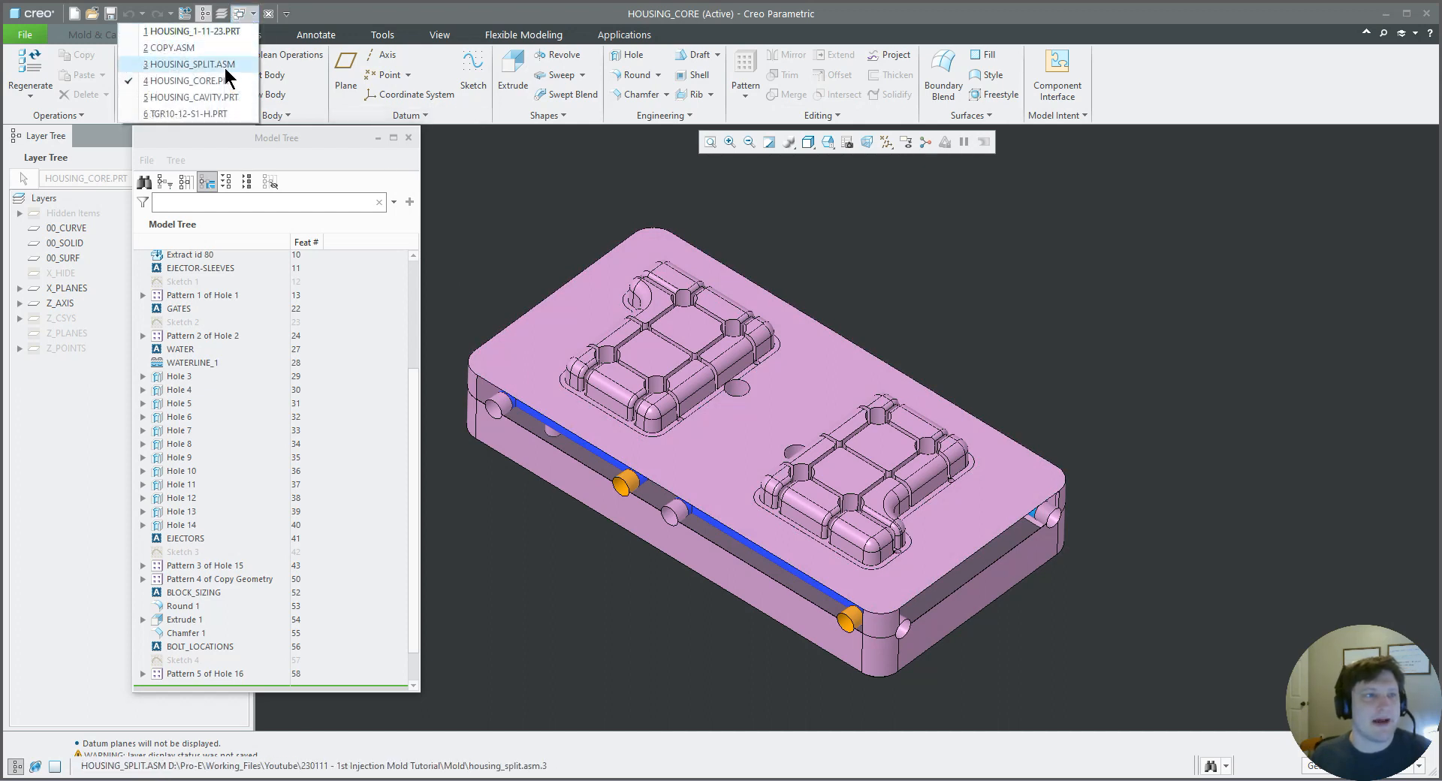
click(226, 66)
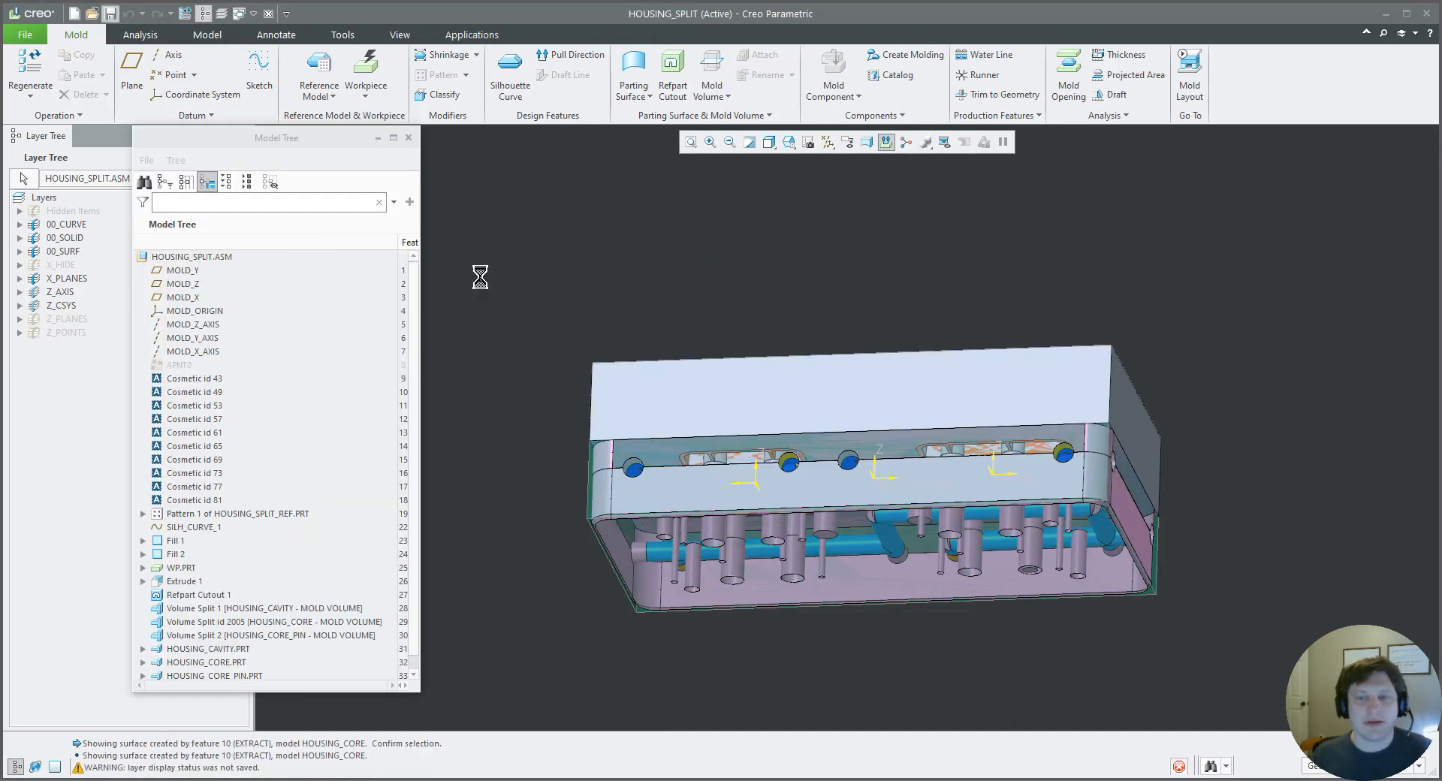
click(238, 15)
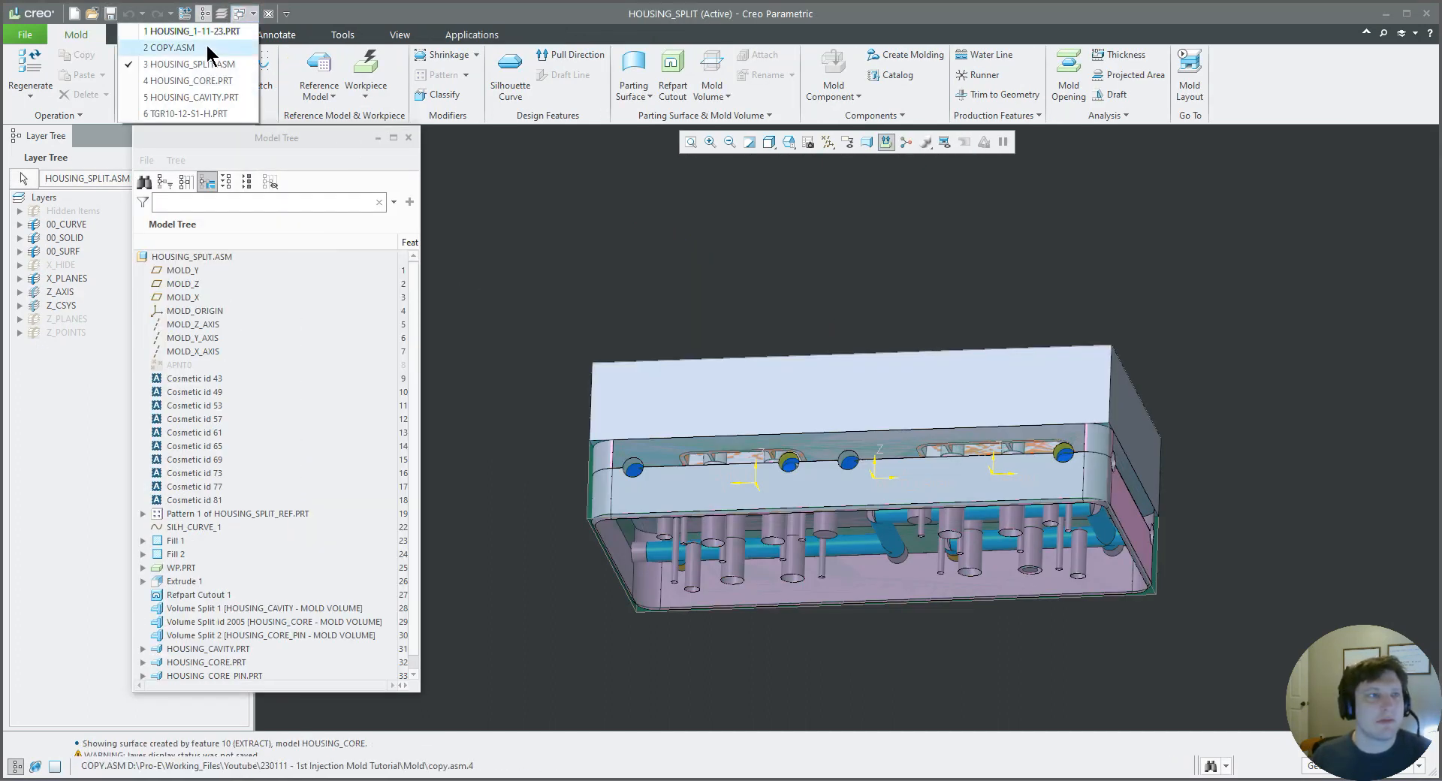
click(209, 48)
- Switch to HOUSING_1-11-23.PRT, save it and close its window
click(247, 15)
click(224, 32)
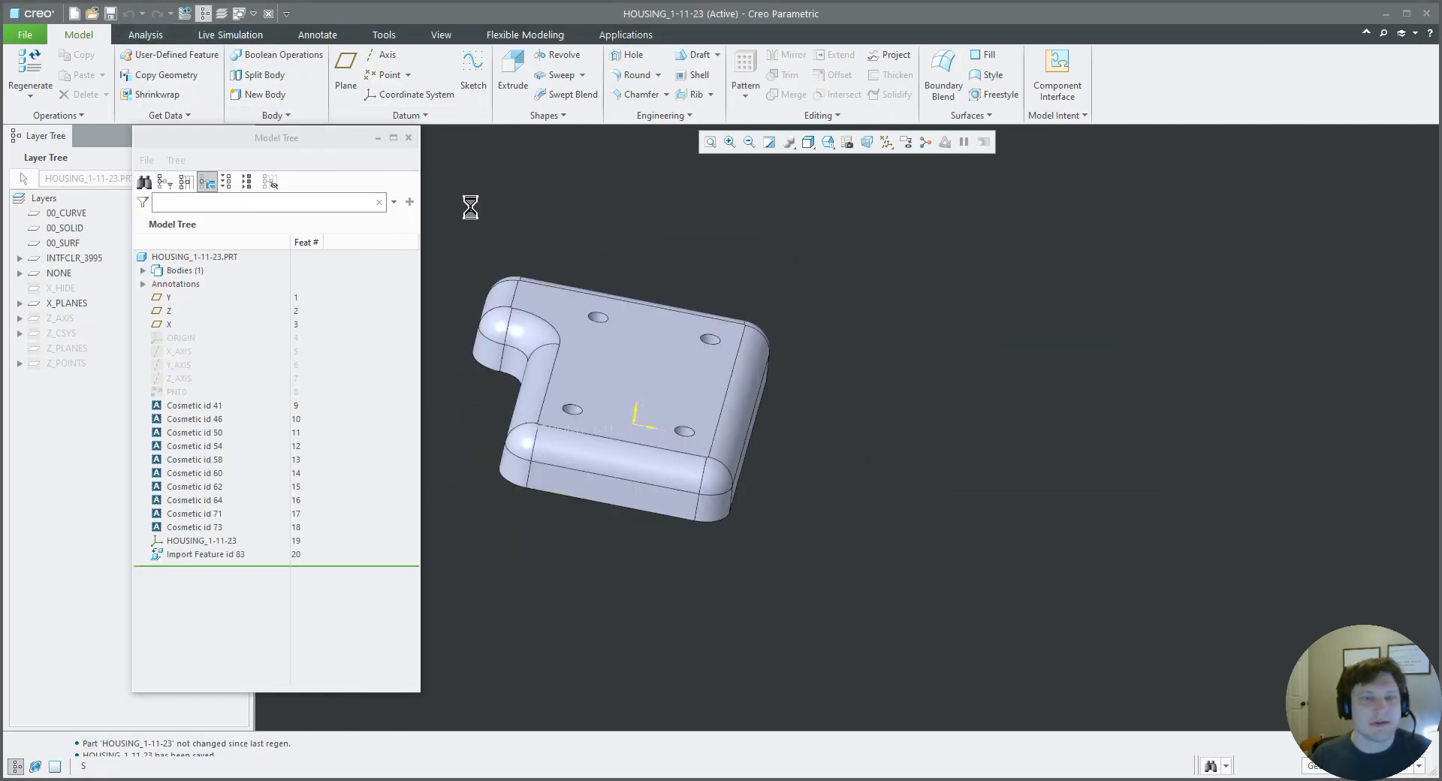
click(267, 15)
- Close the HOUSING_CORE.PRT window and save HOUSING_CAVITY.PRT
click(245, 15)
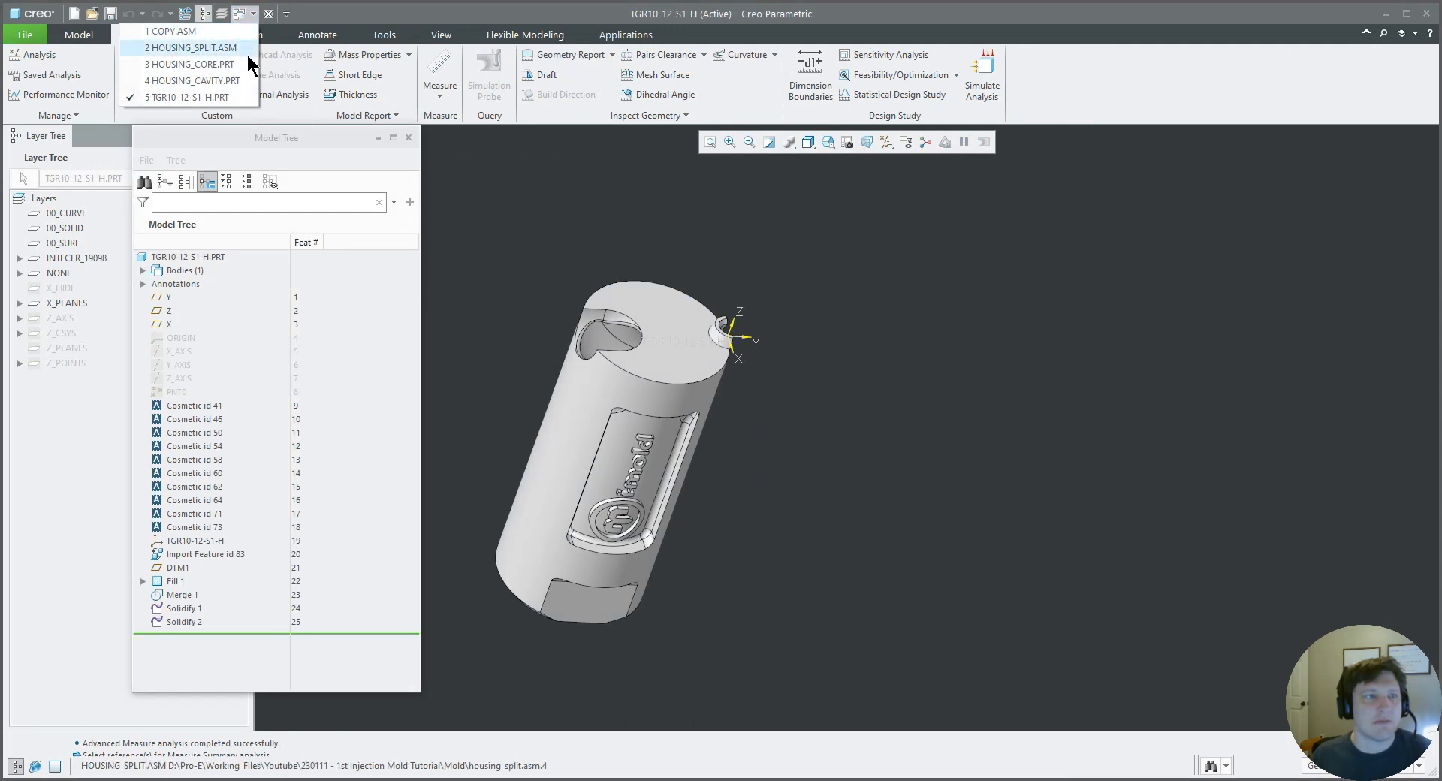
click(244, 64)
click(268, 13)
key(ctrl+s)
scroll(616, 383, down, 4)
scroll(618, 385, down, 3)
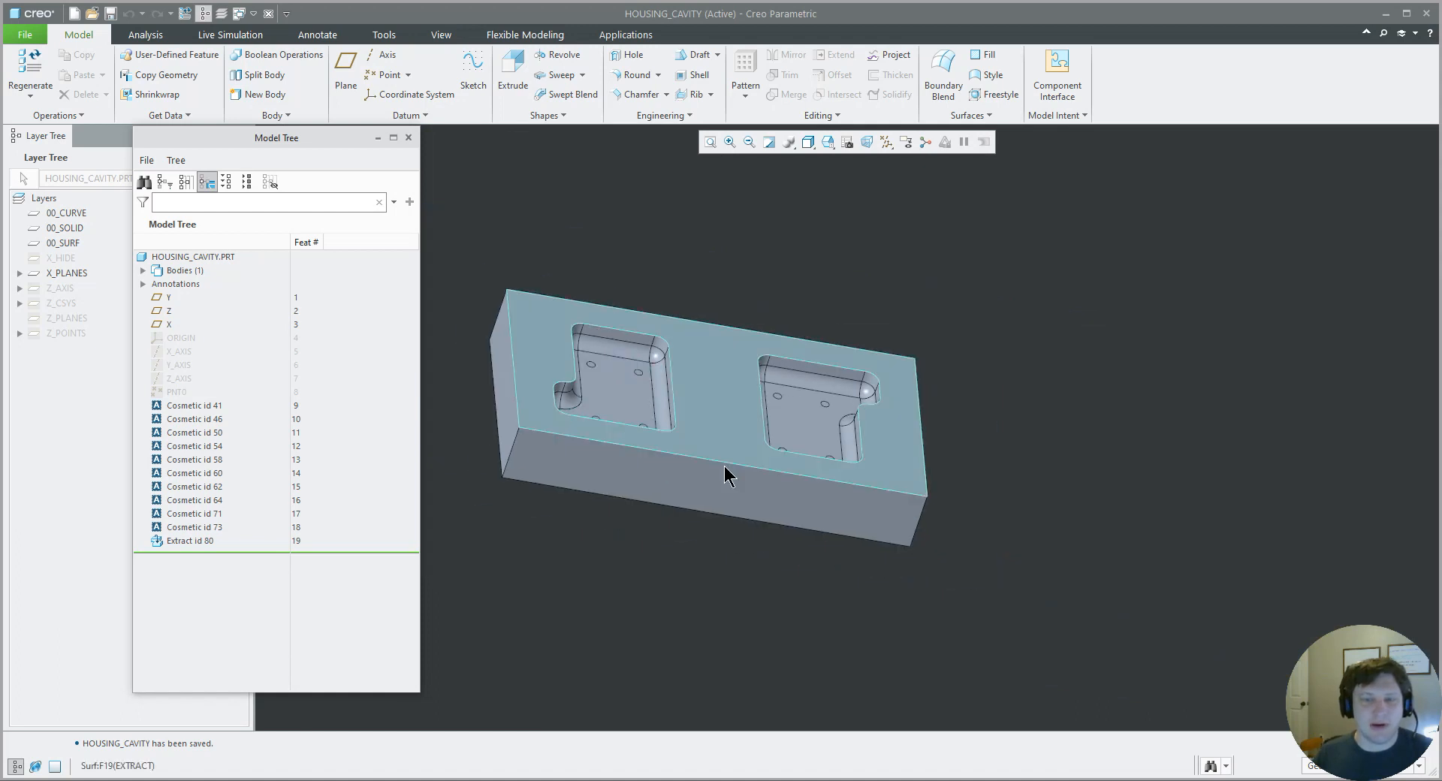